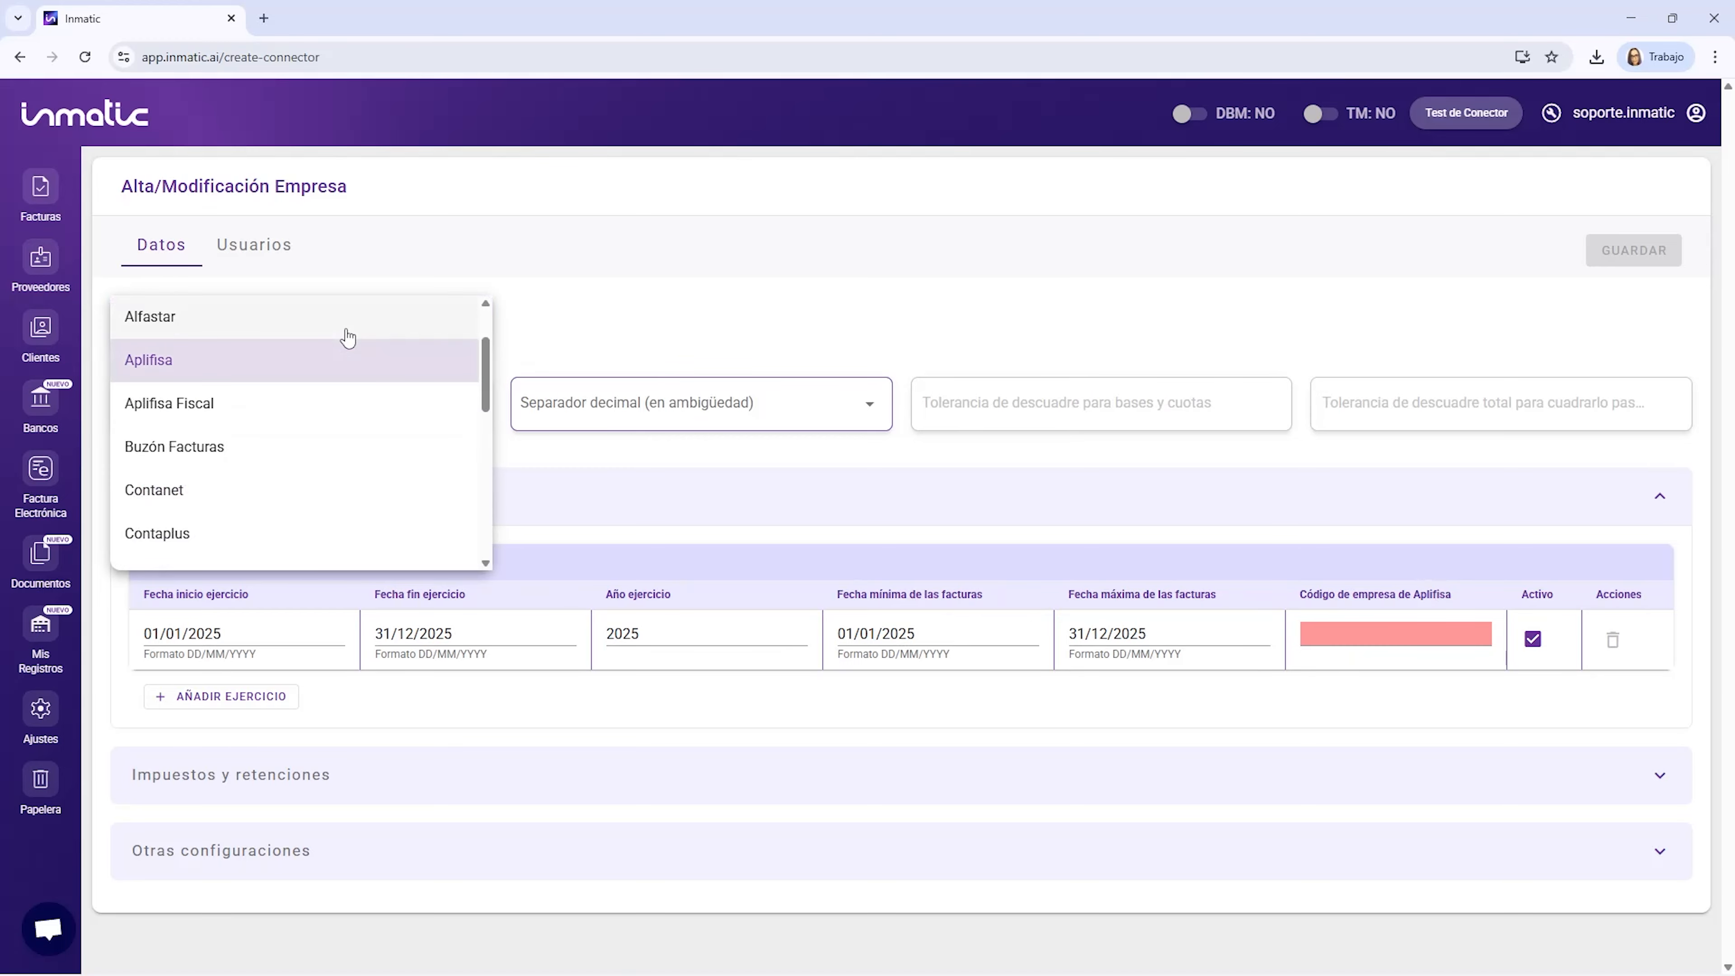
Create a company of type Aplifisa with Aplifisa company code 4, save it and accept the connector configuration notice.
click(347, 361)
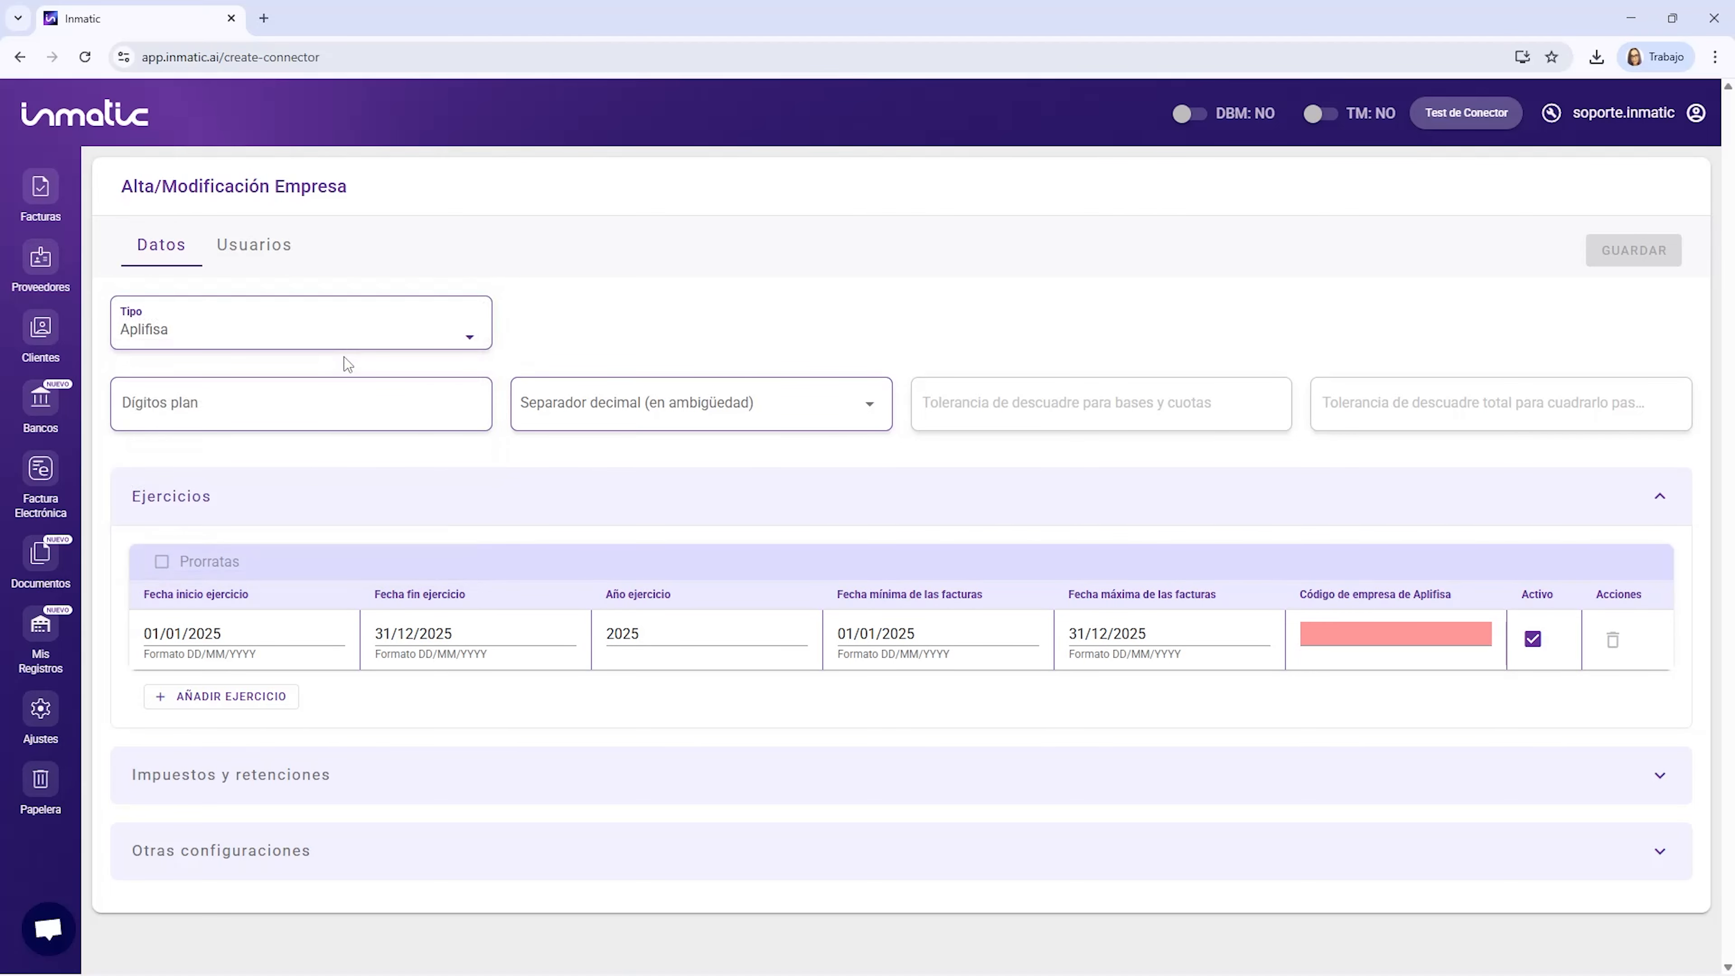
click(1315, 632)
text(4)
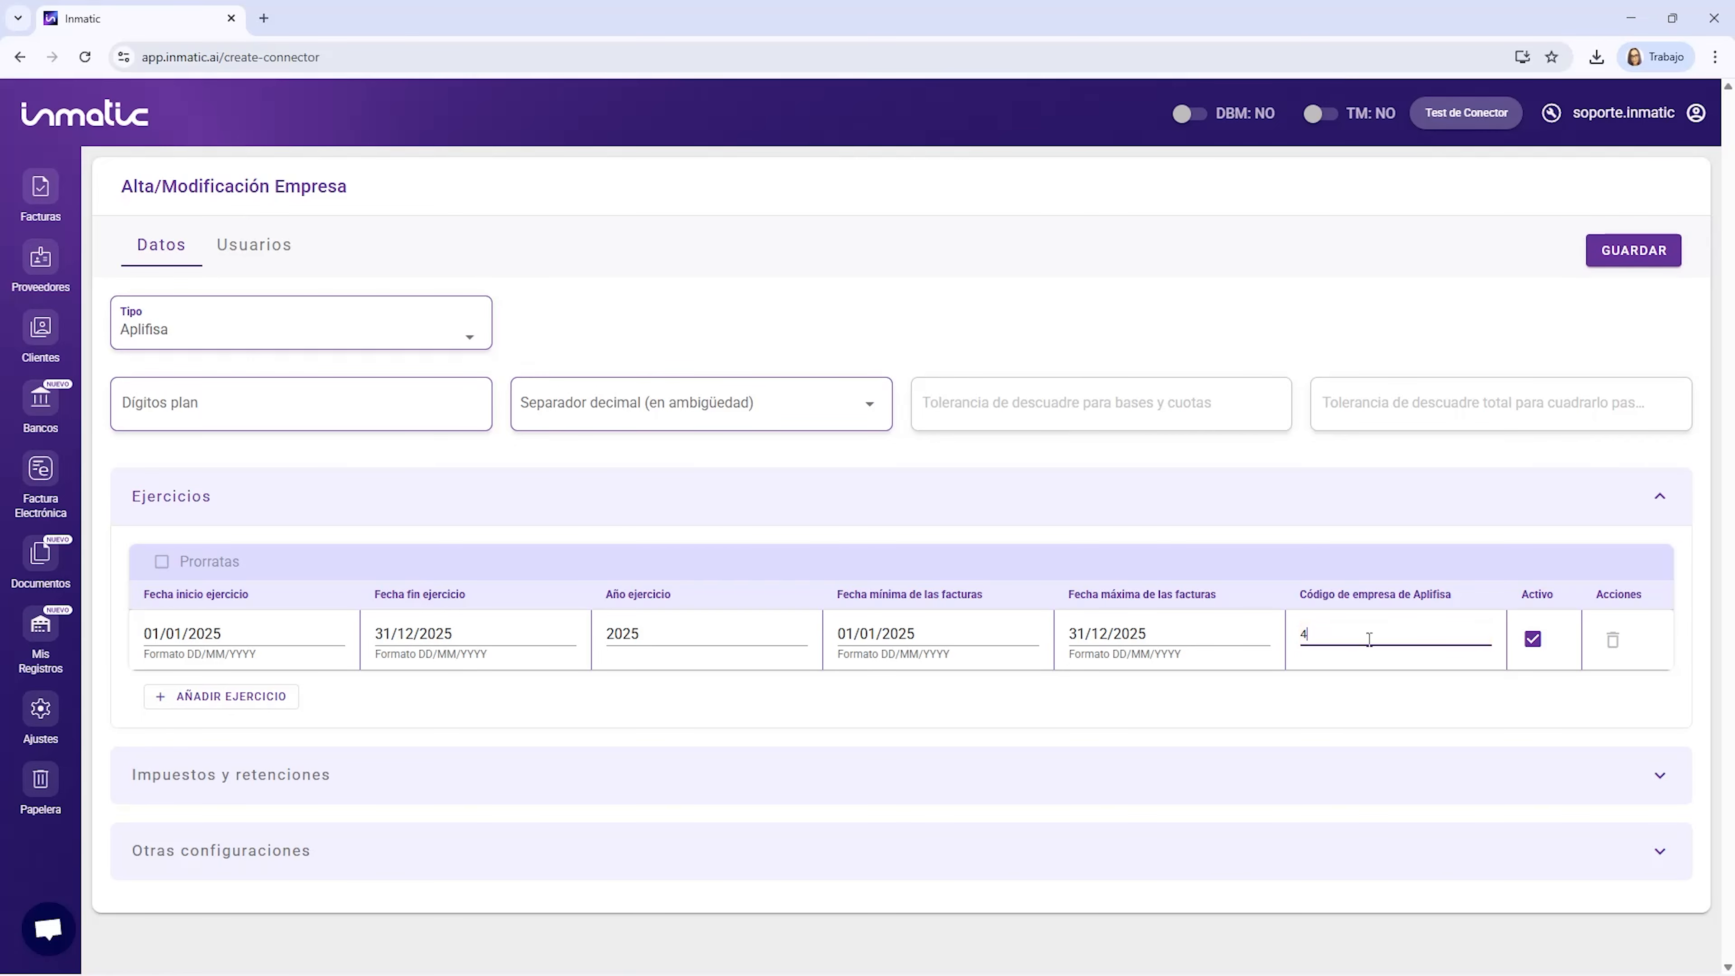
click(1613, 250)
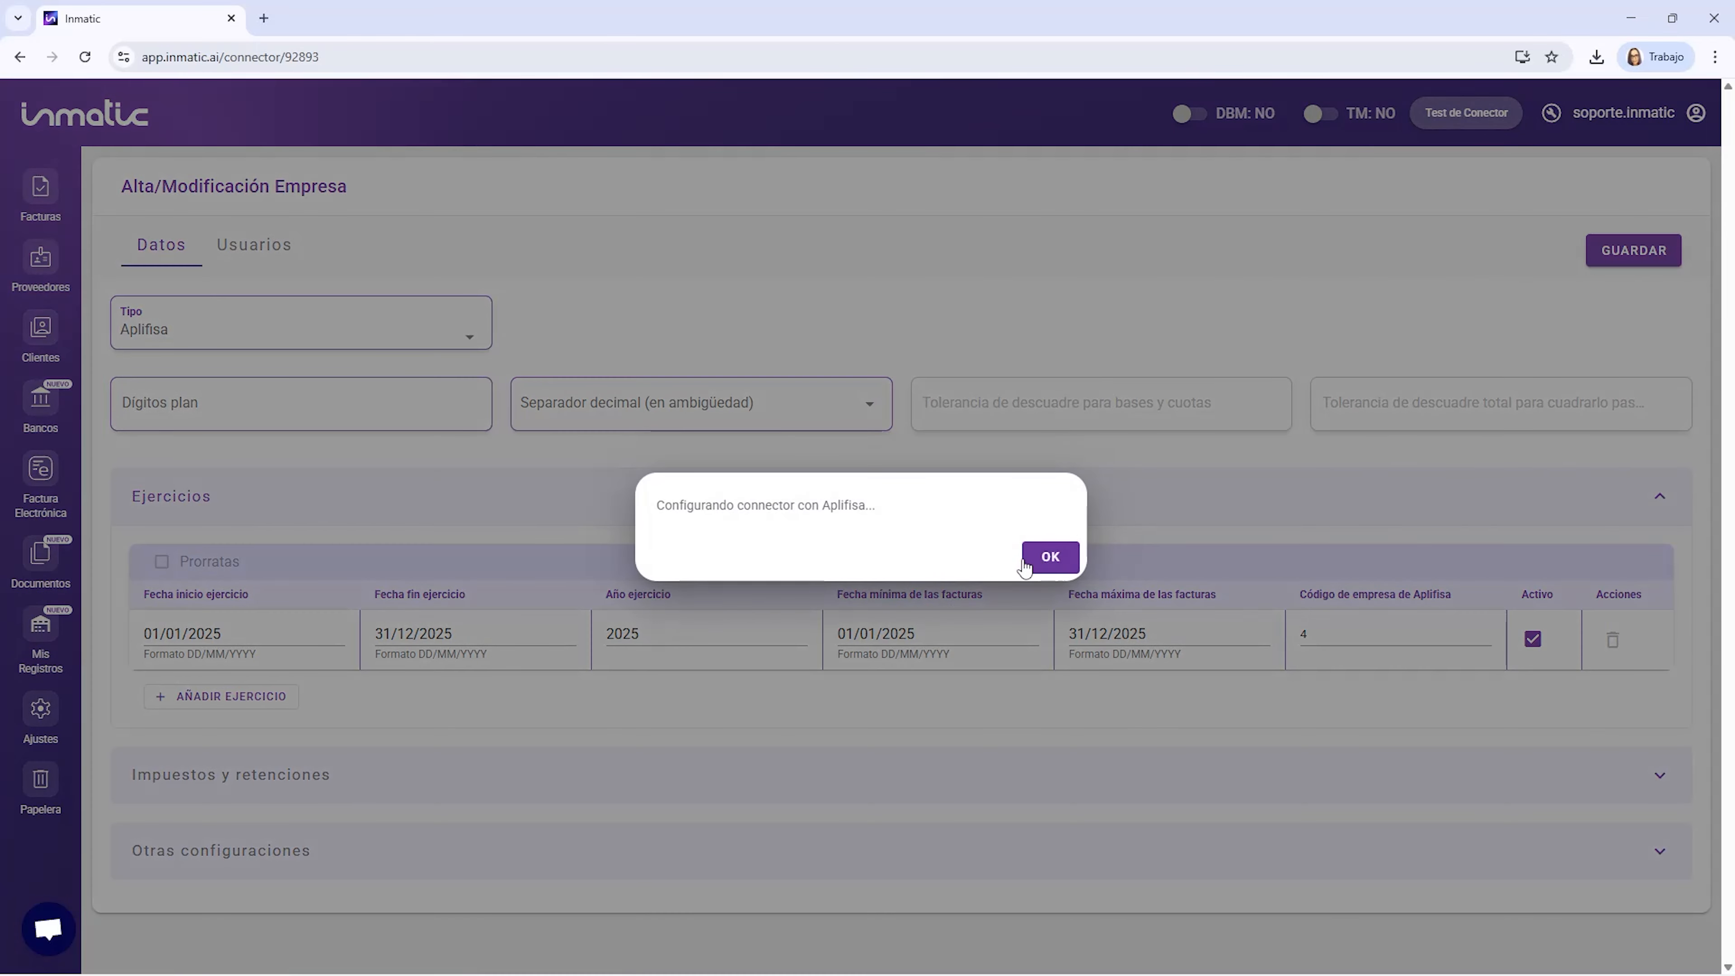
click(1024, 567)
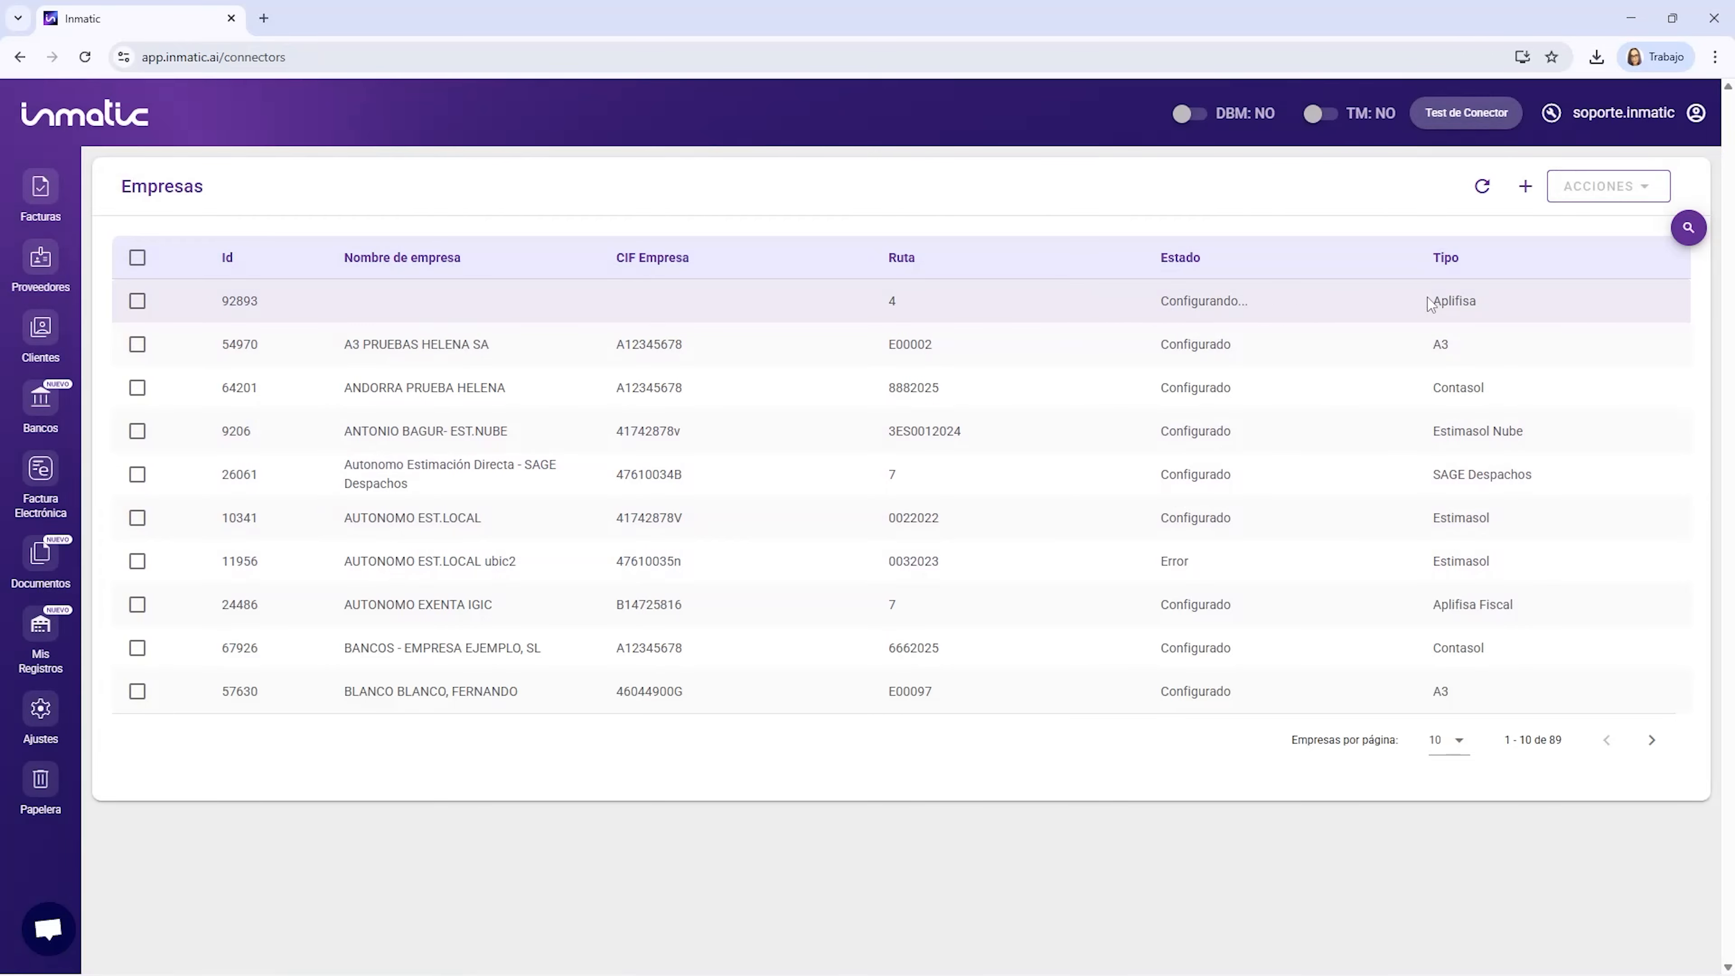
Refresh the company list, filter it by the company name "aplifisa" and open EMPRESA APLIFISA.
click(1481, 190)
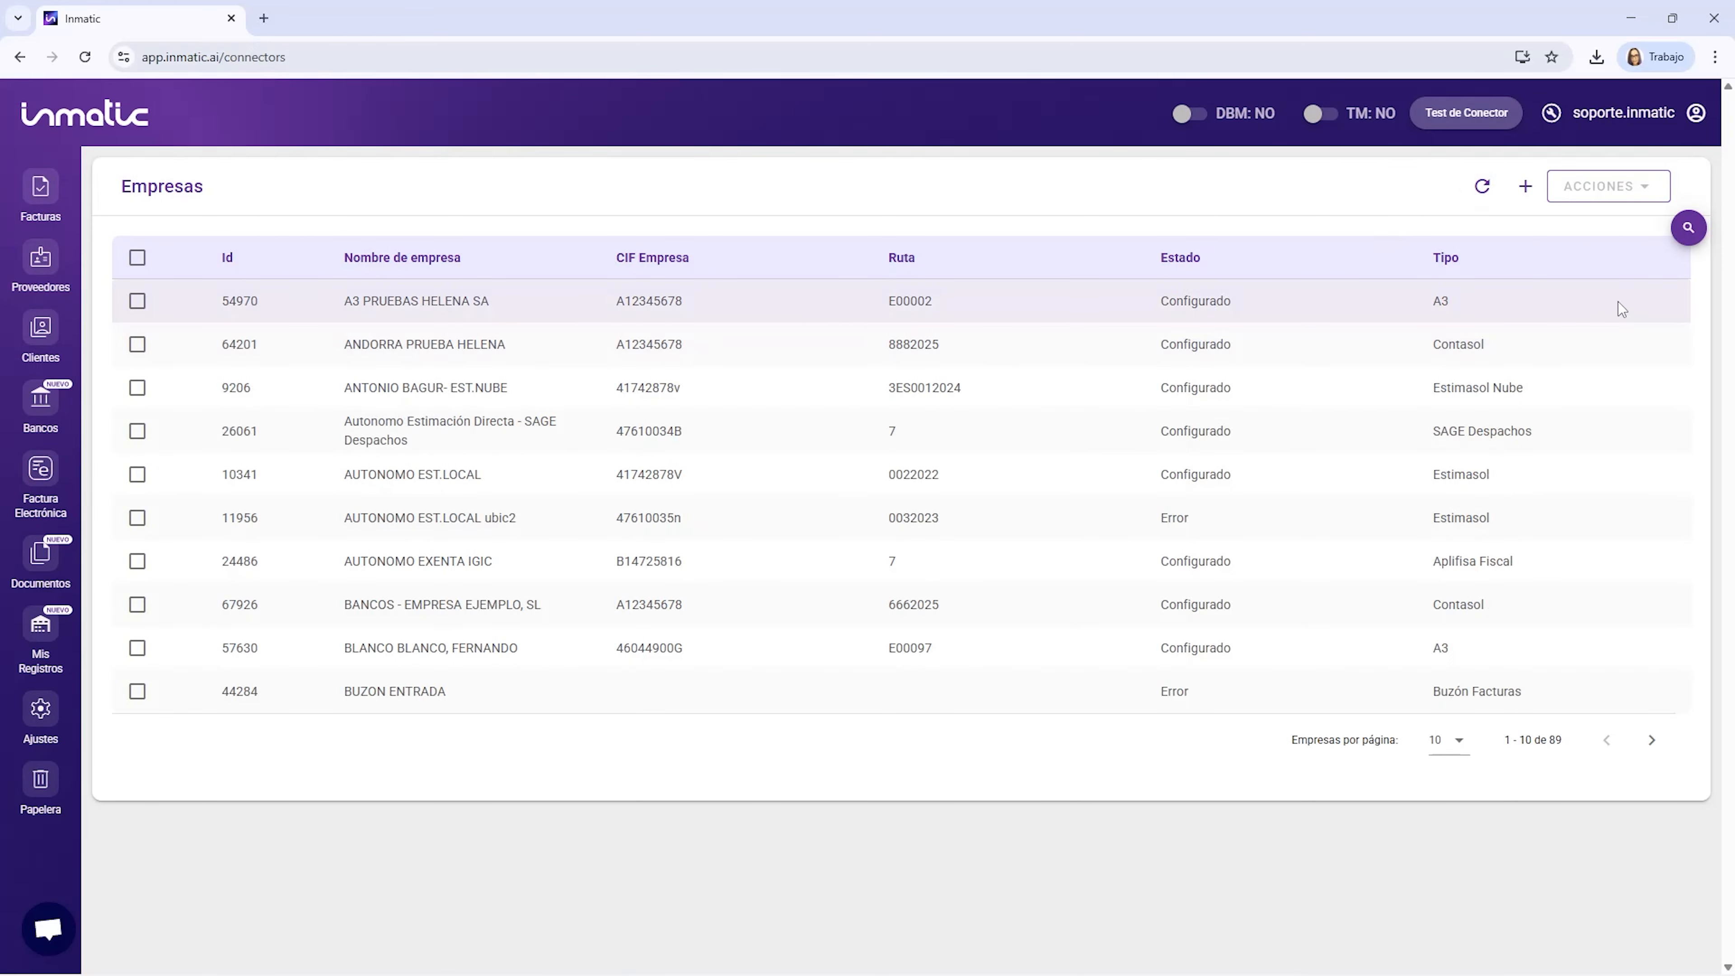
click(1689, 228)
click(1480, 231)
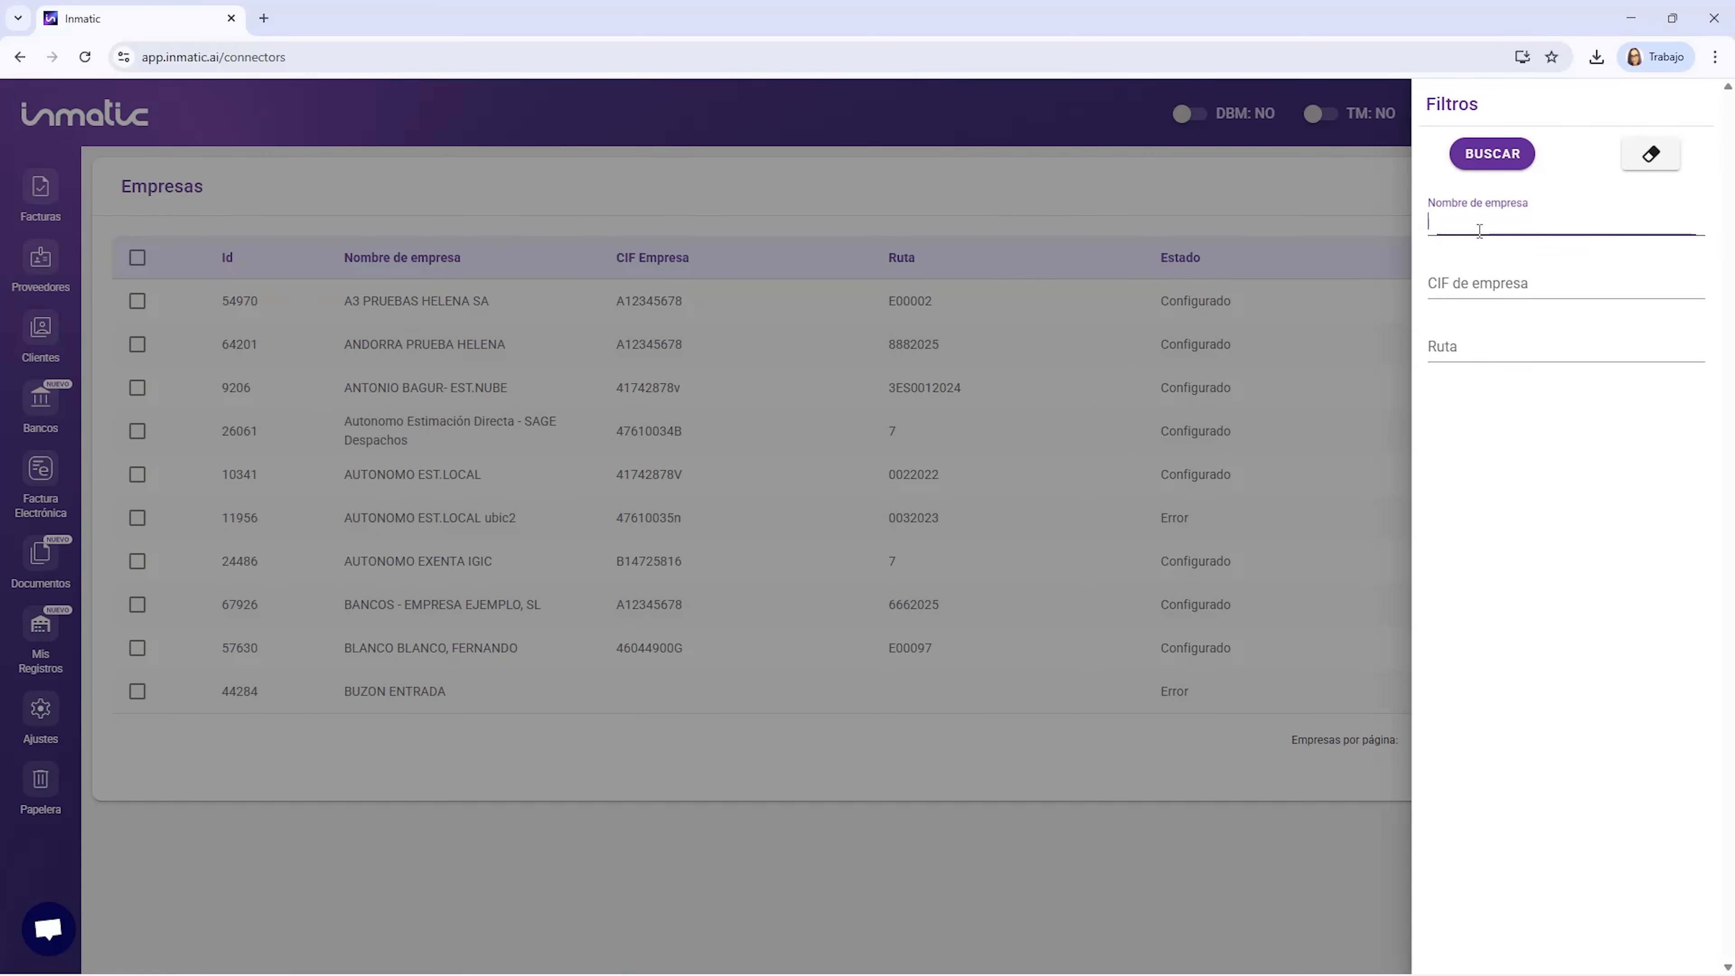
text(aplifisa)
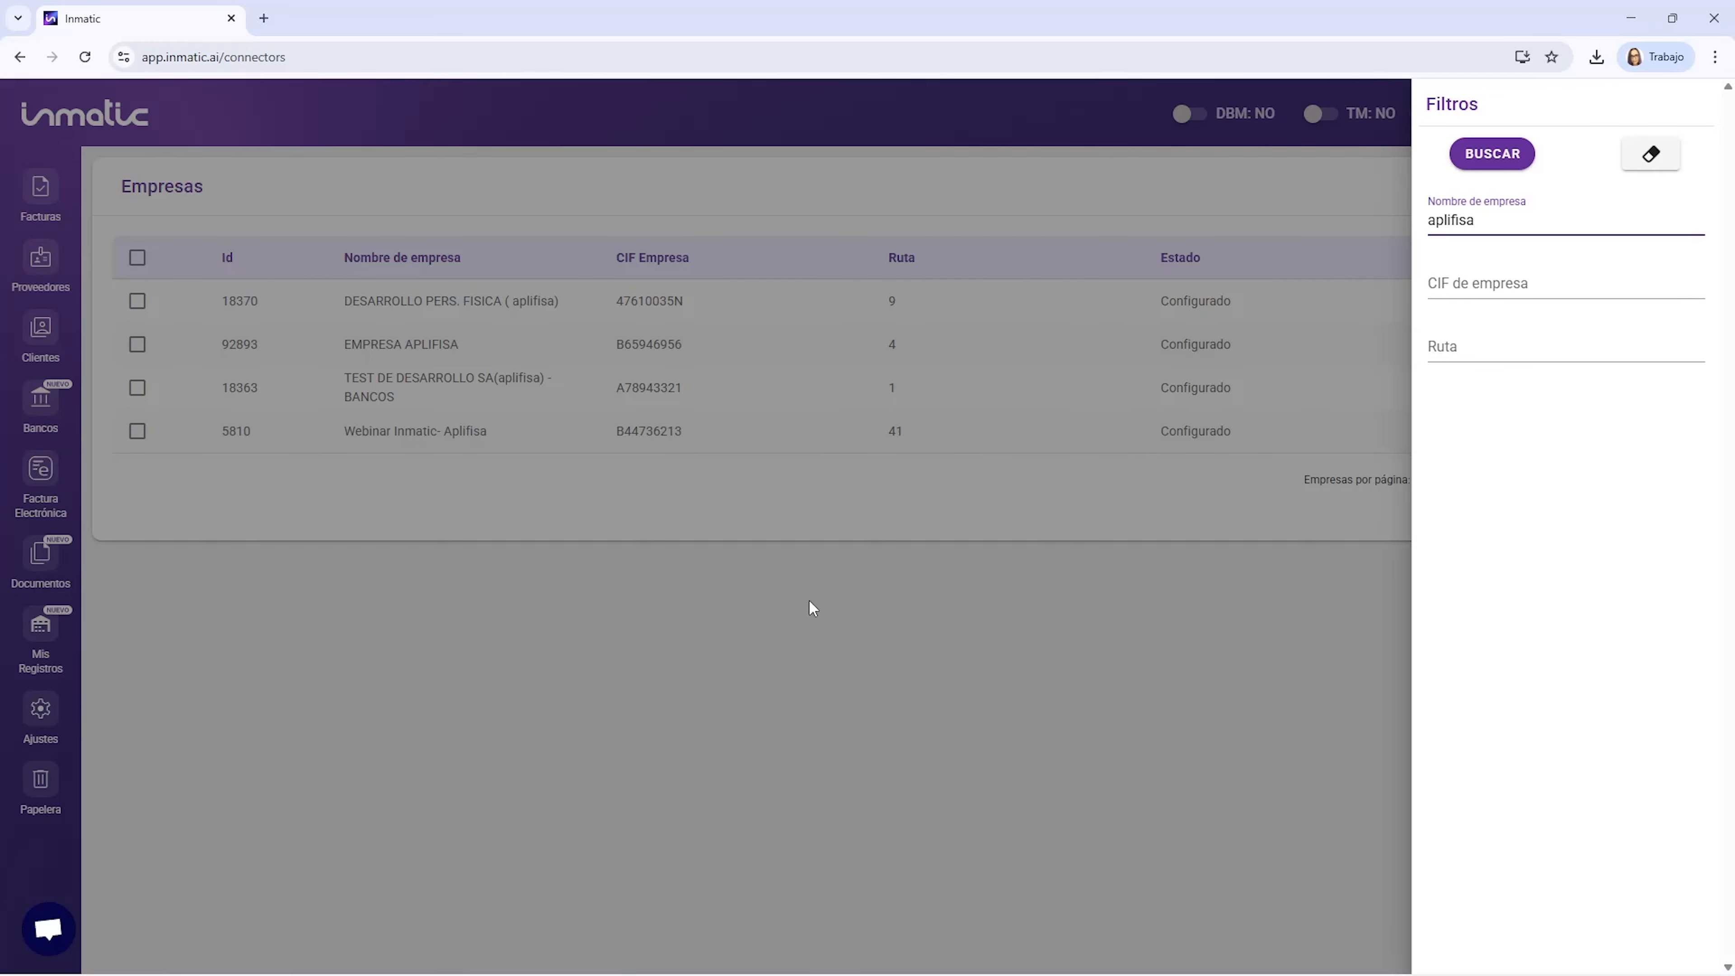
click(836, 344)
click(837, 345)
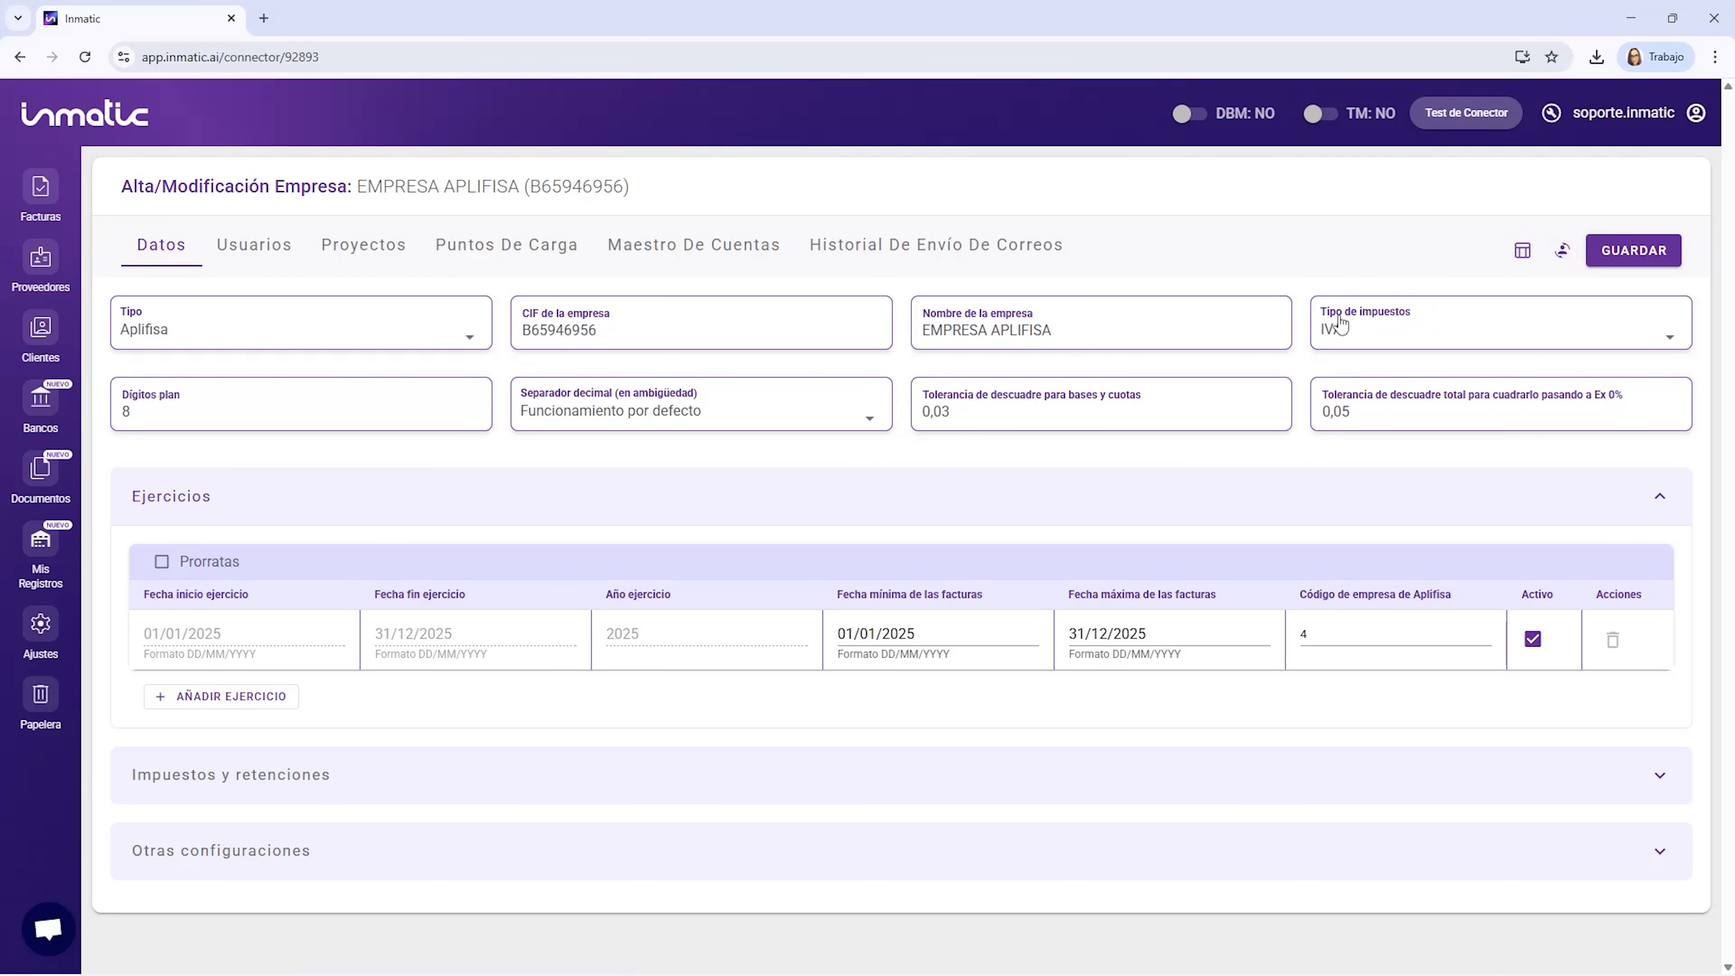
Review the company's tax account settings for IVA, intra-community operations and ISP under Impuestos y retenciones.
click(205, 786)
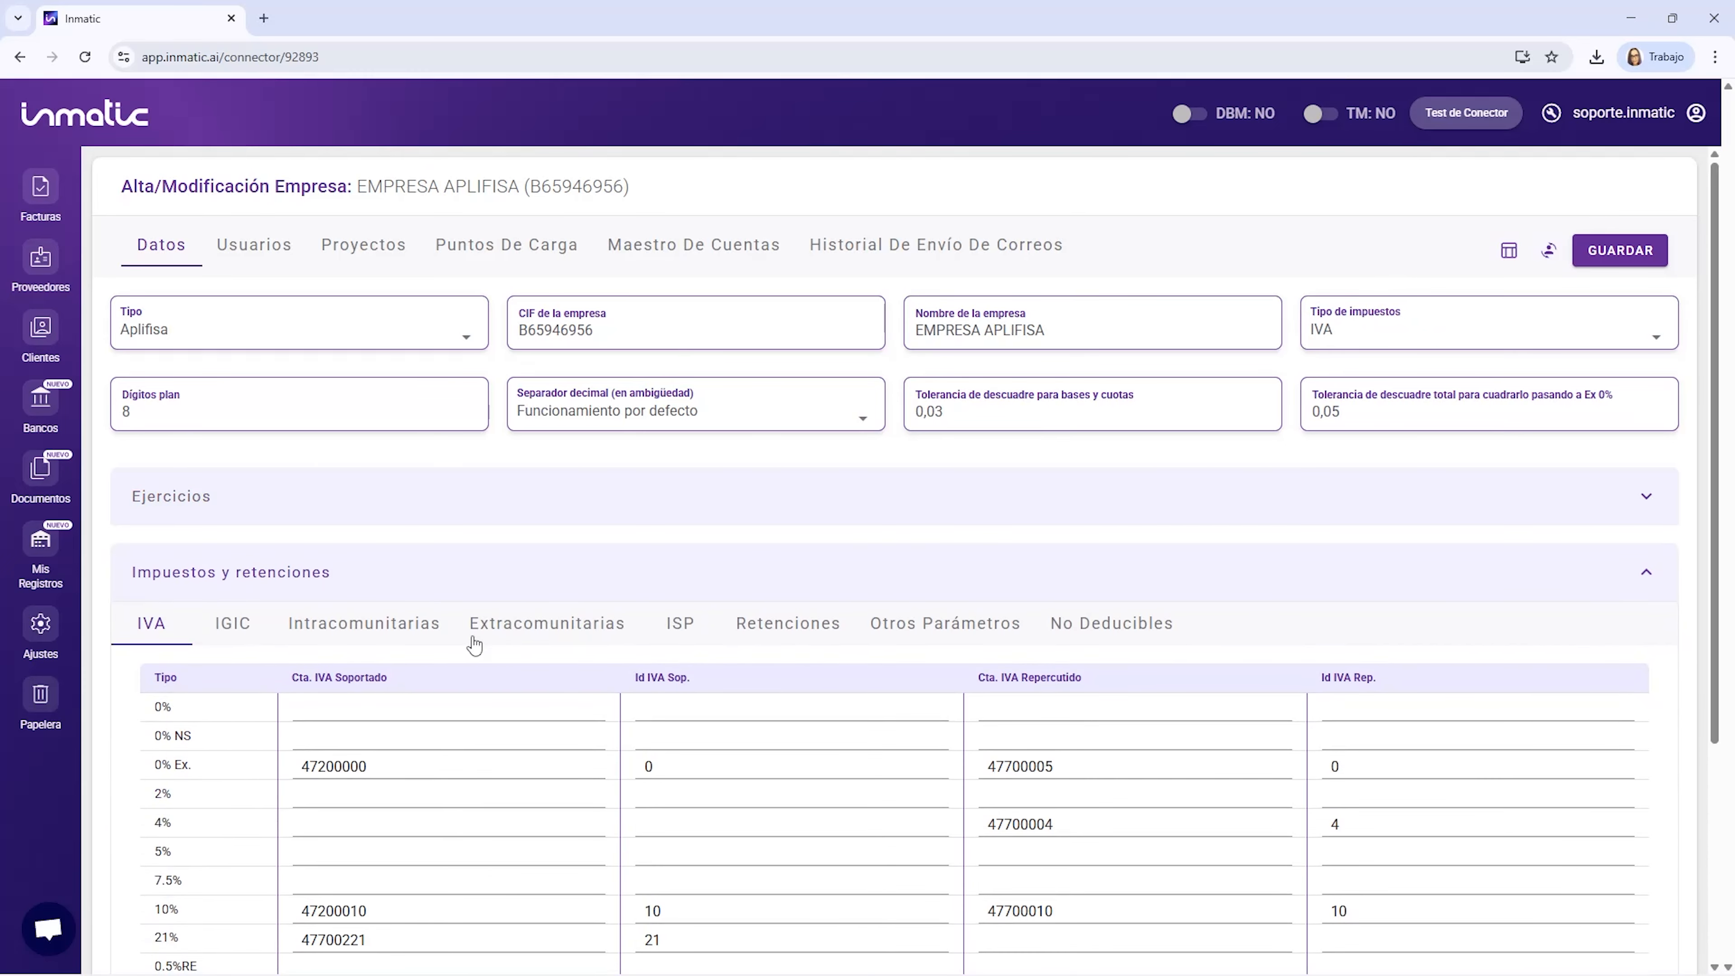
scroll(717, 812, down, 1)
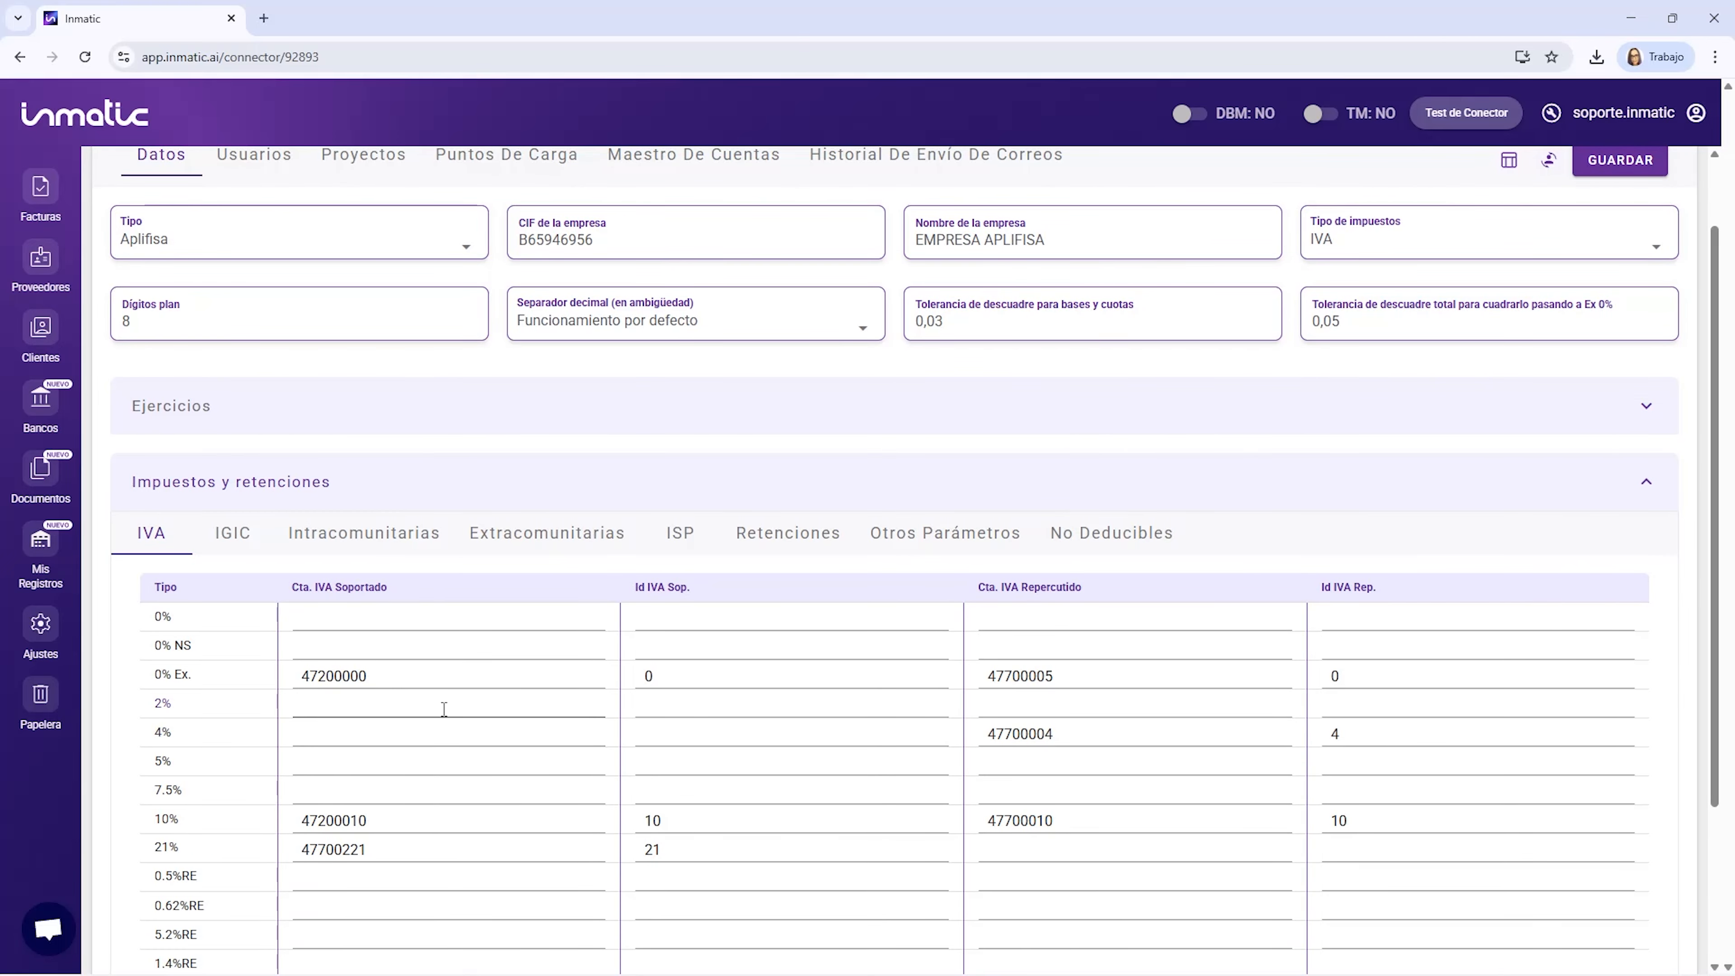
click(779, 529)
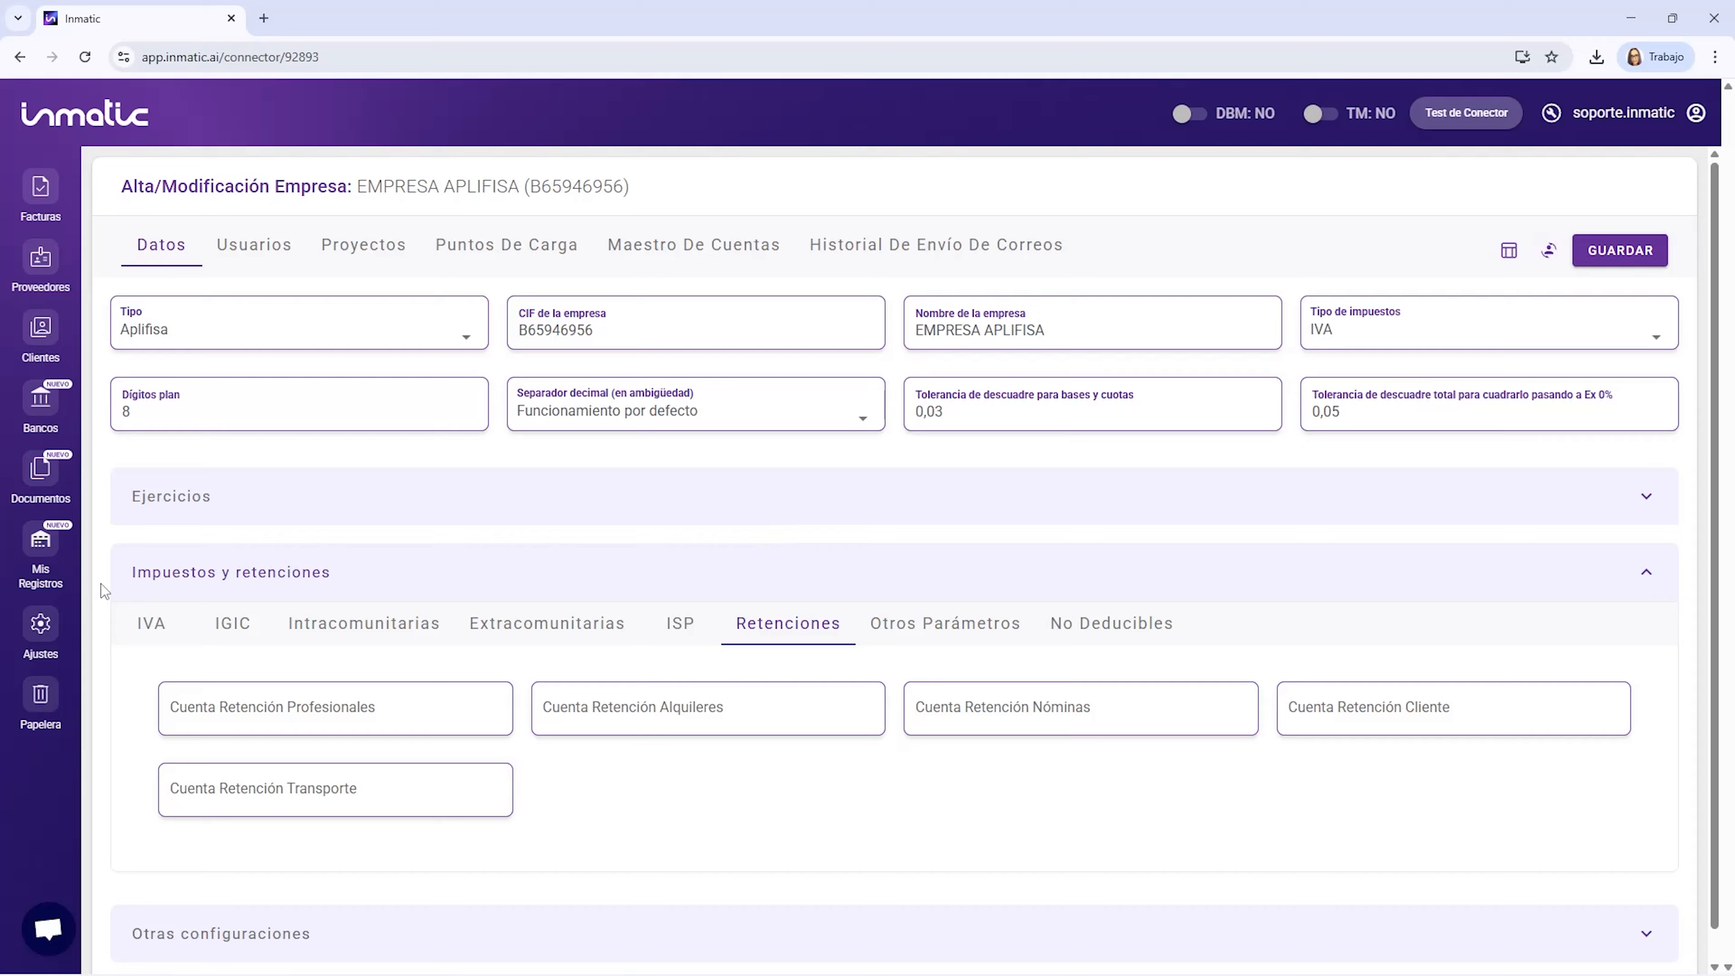
click(332, 636)
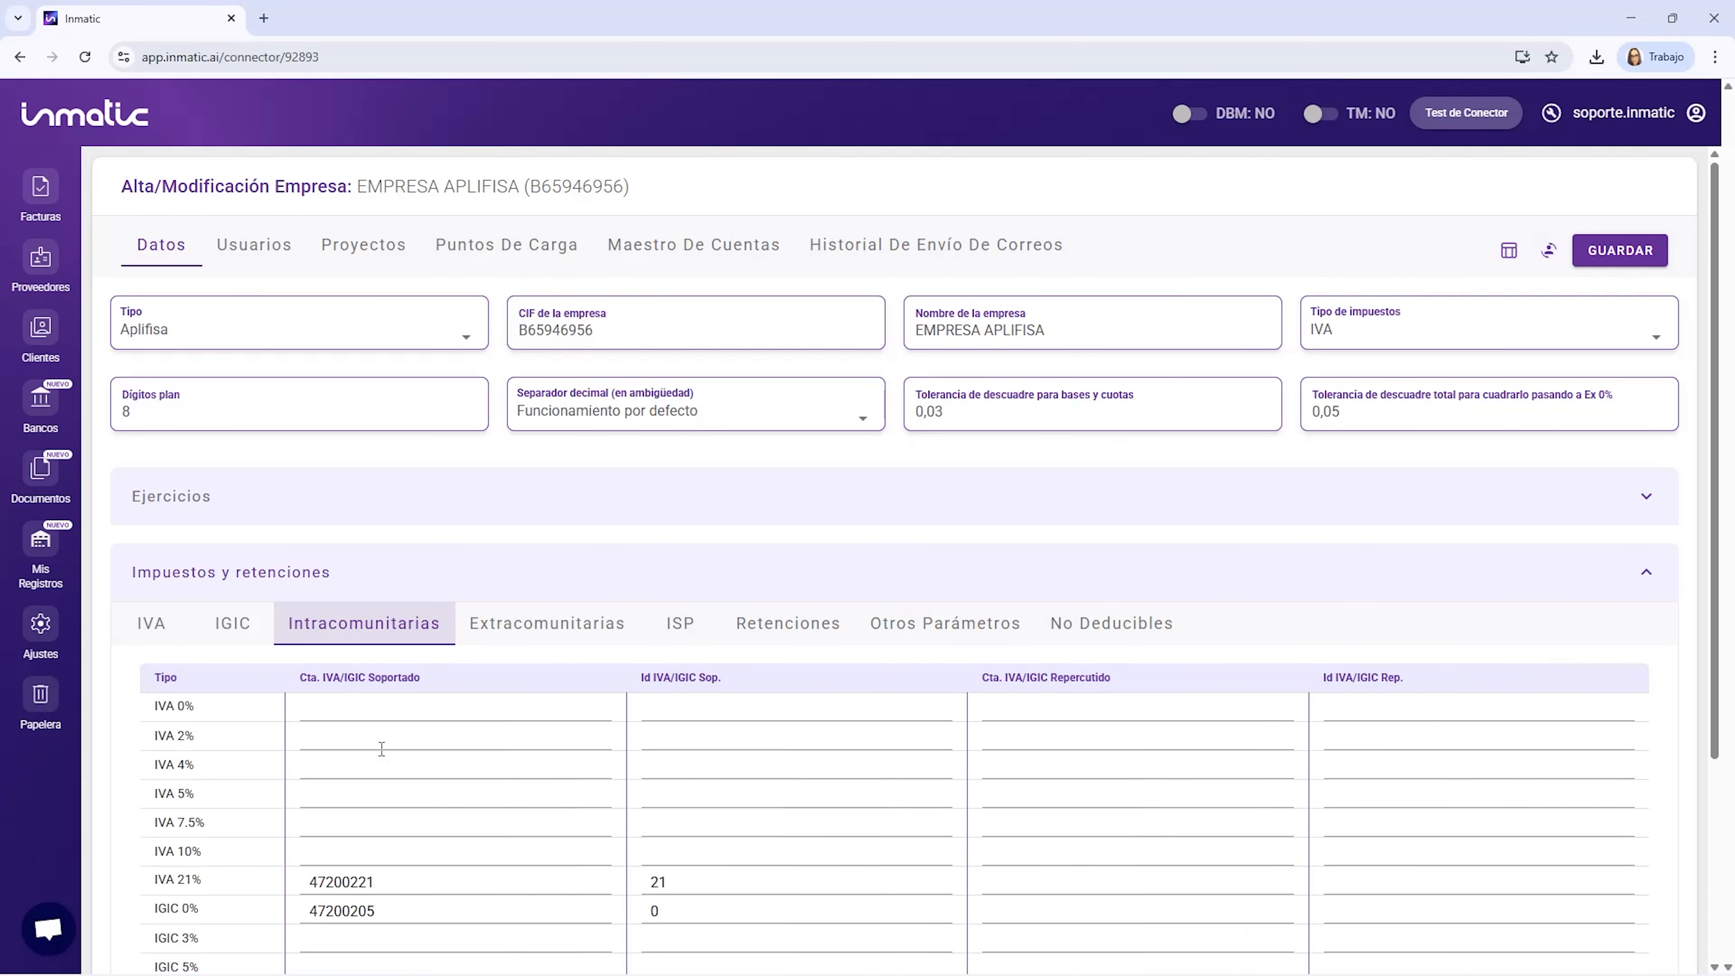
scroll(465, 854, down, 1)
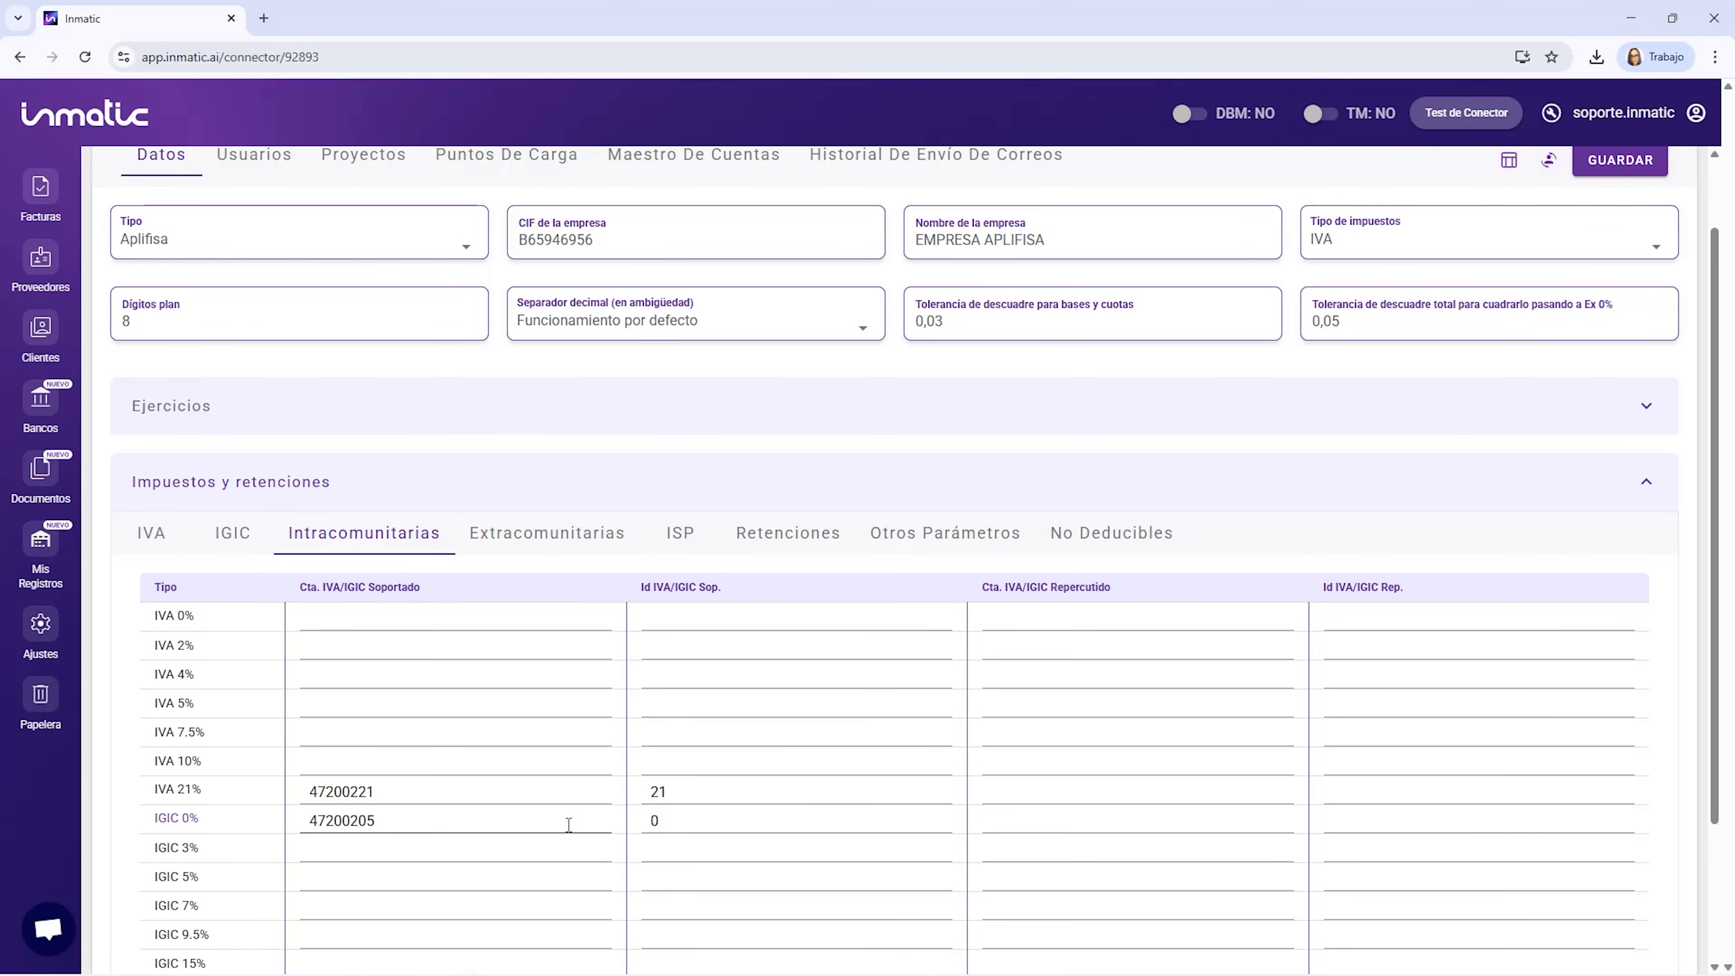
click(694, 536)
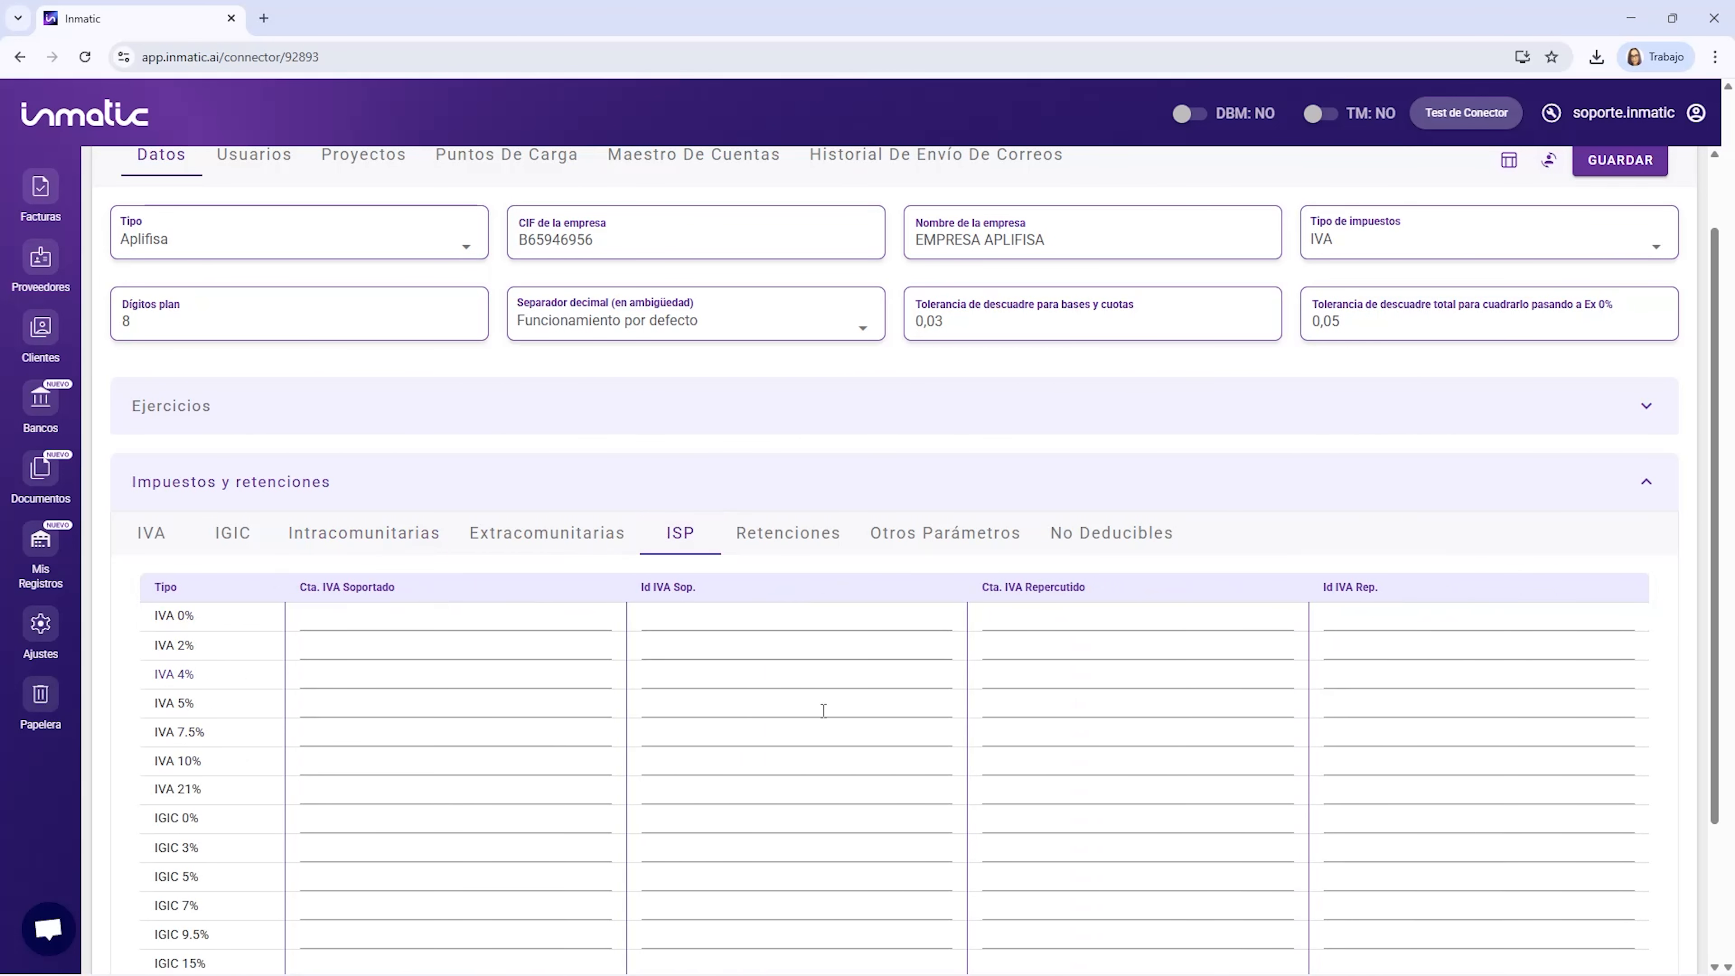
Set the withholding accounts to 47510000 for Profesionales and 47300000 for Cliente, and save the company.
click(778, 535)
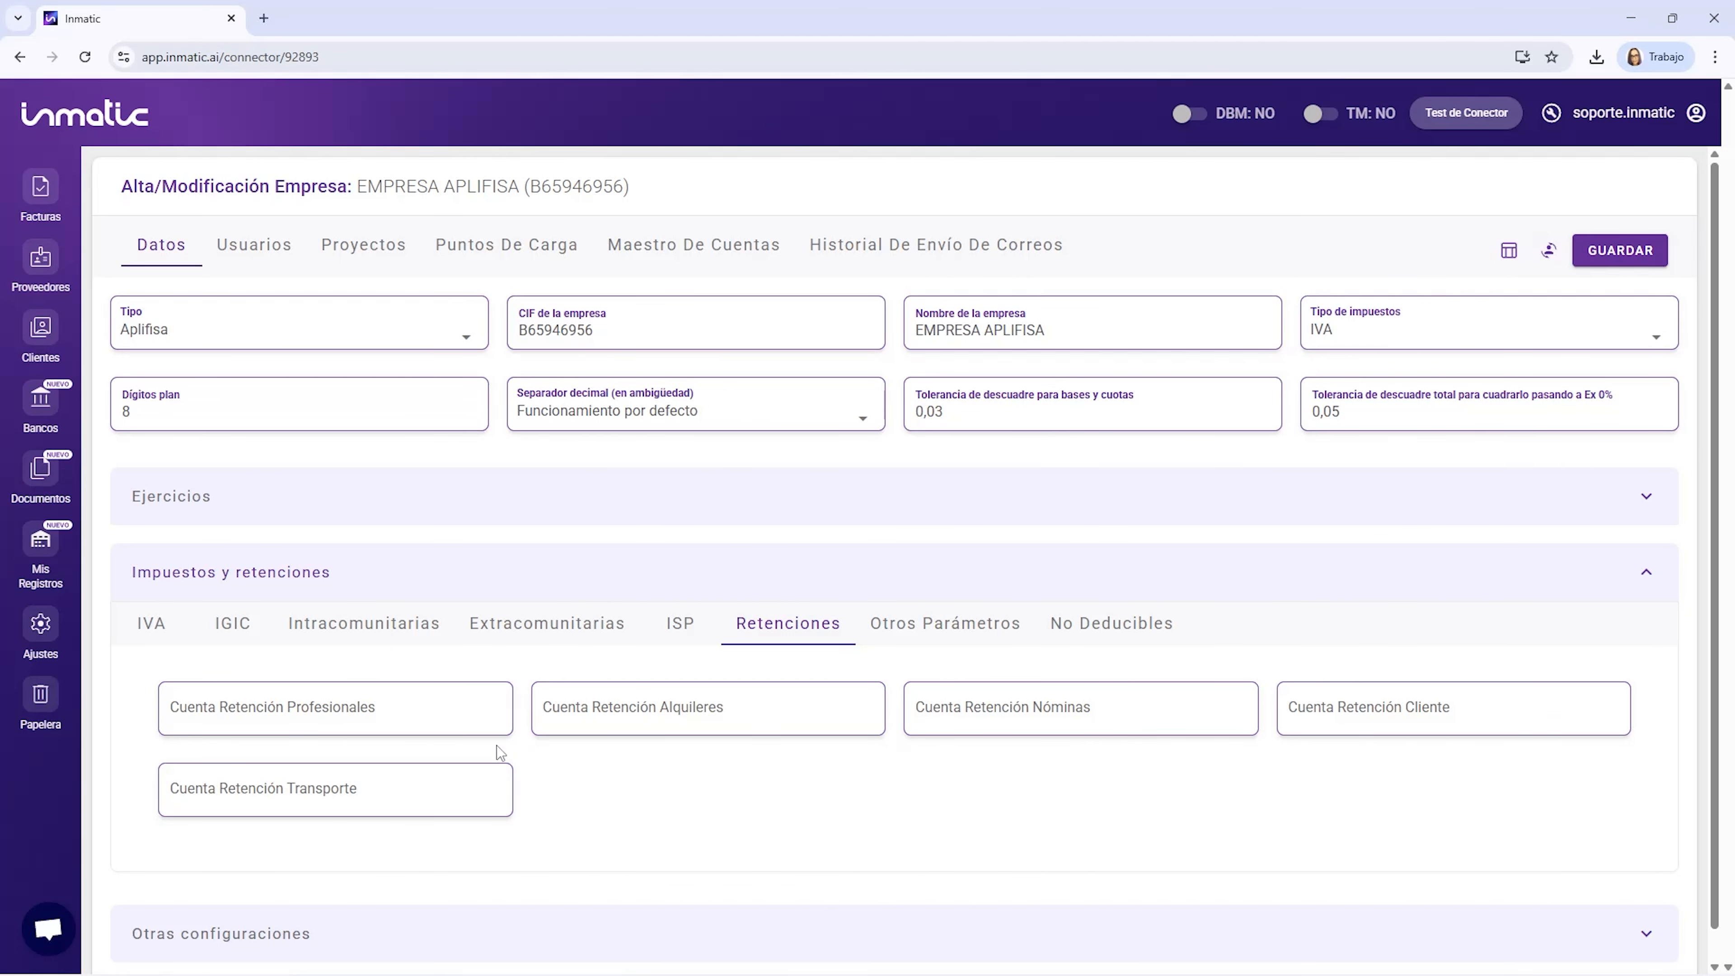
click(325, 717)
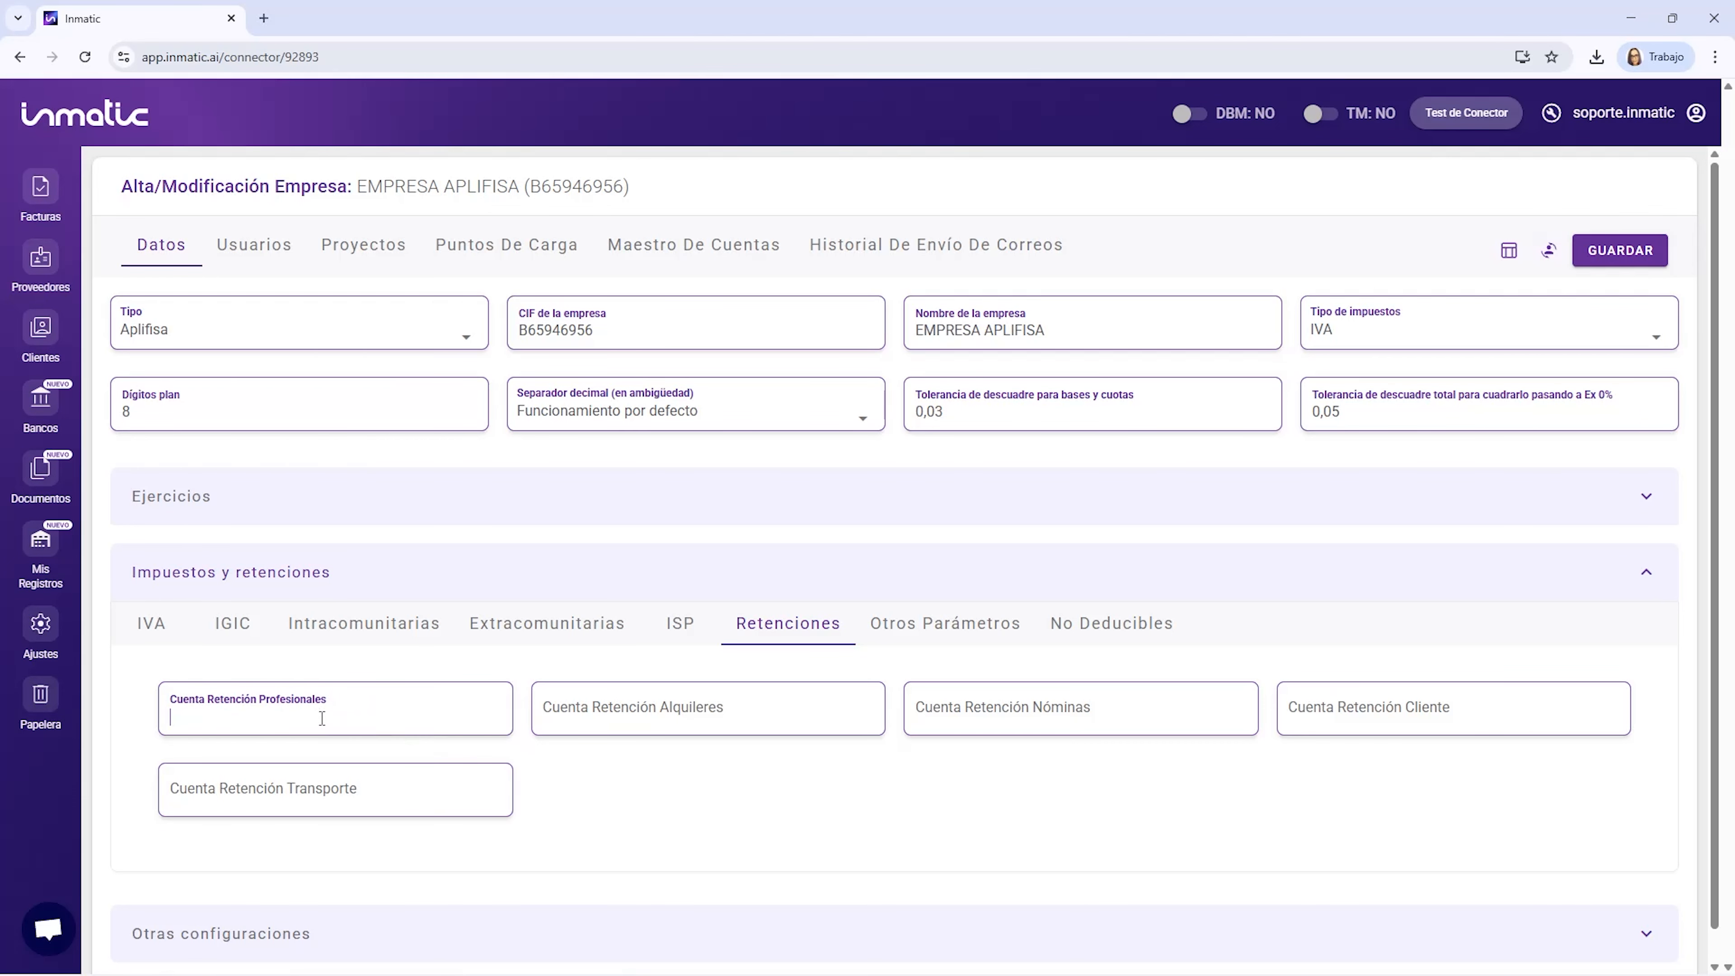
text(574)
text(47510000)
click(1404, 728)
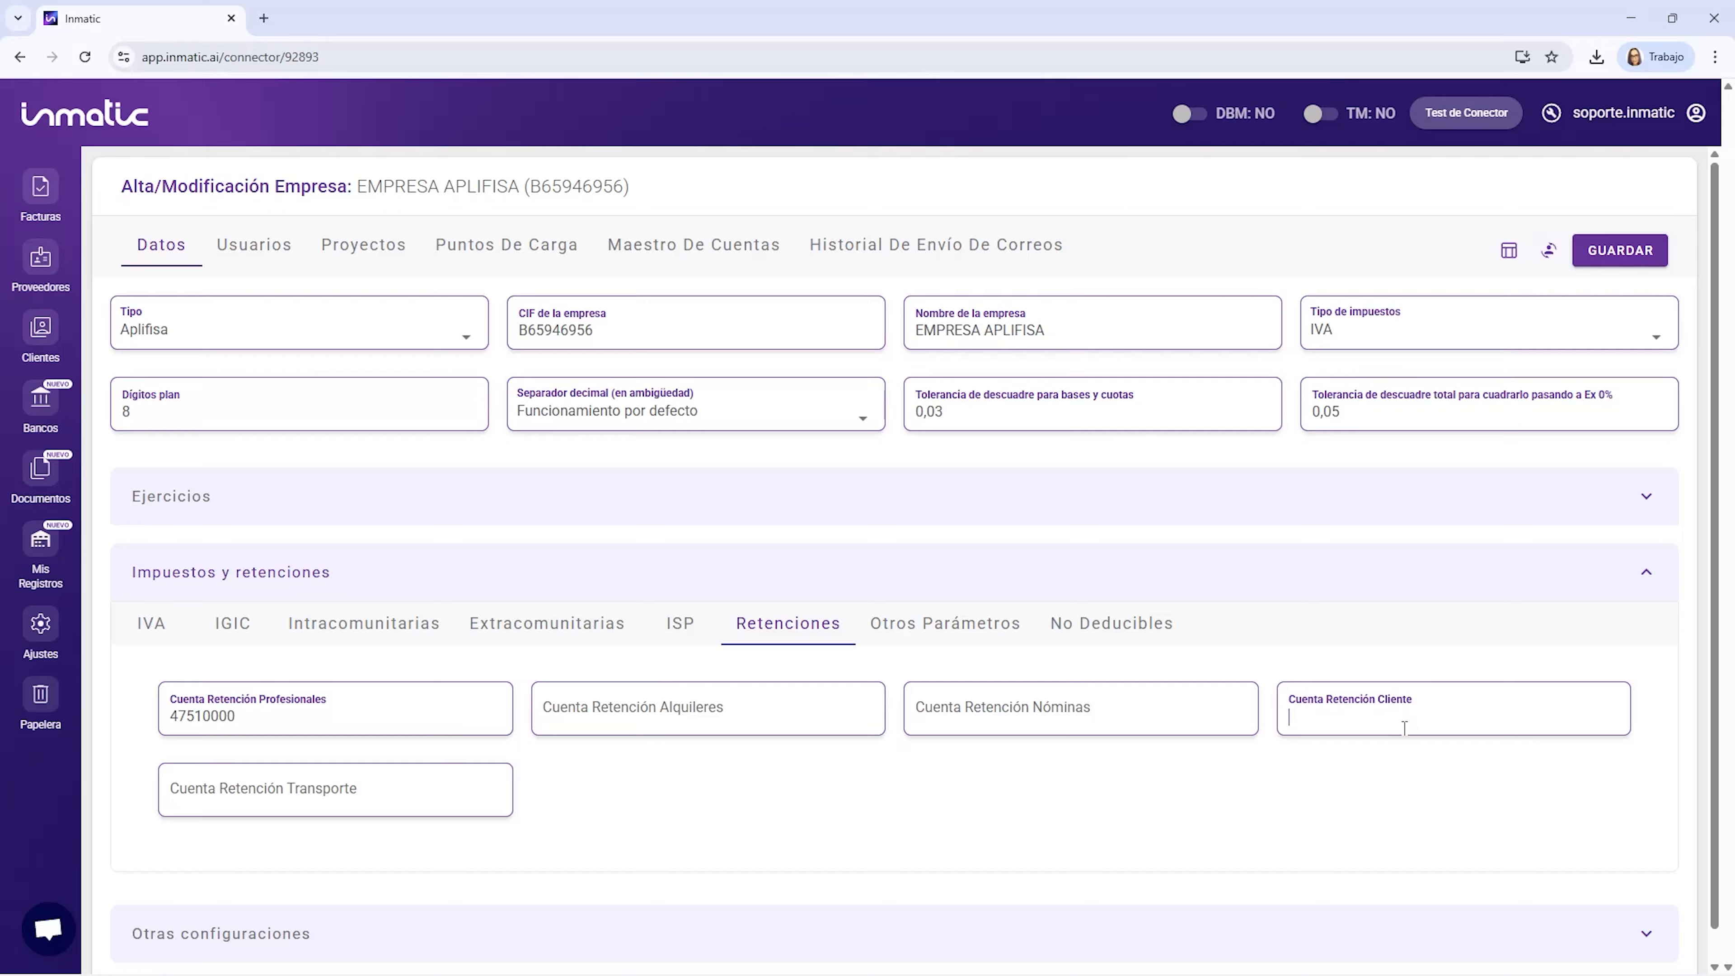
text(47300000)
click(1594, 251)
mouse_move(215, 975)
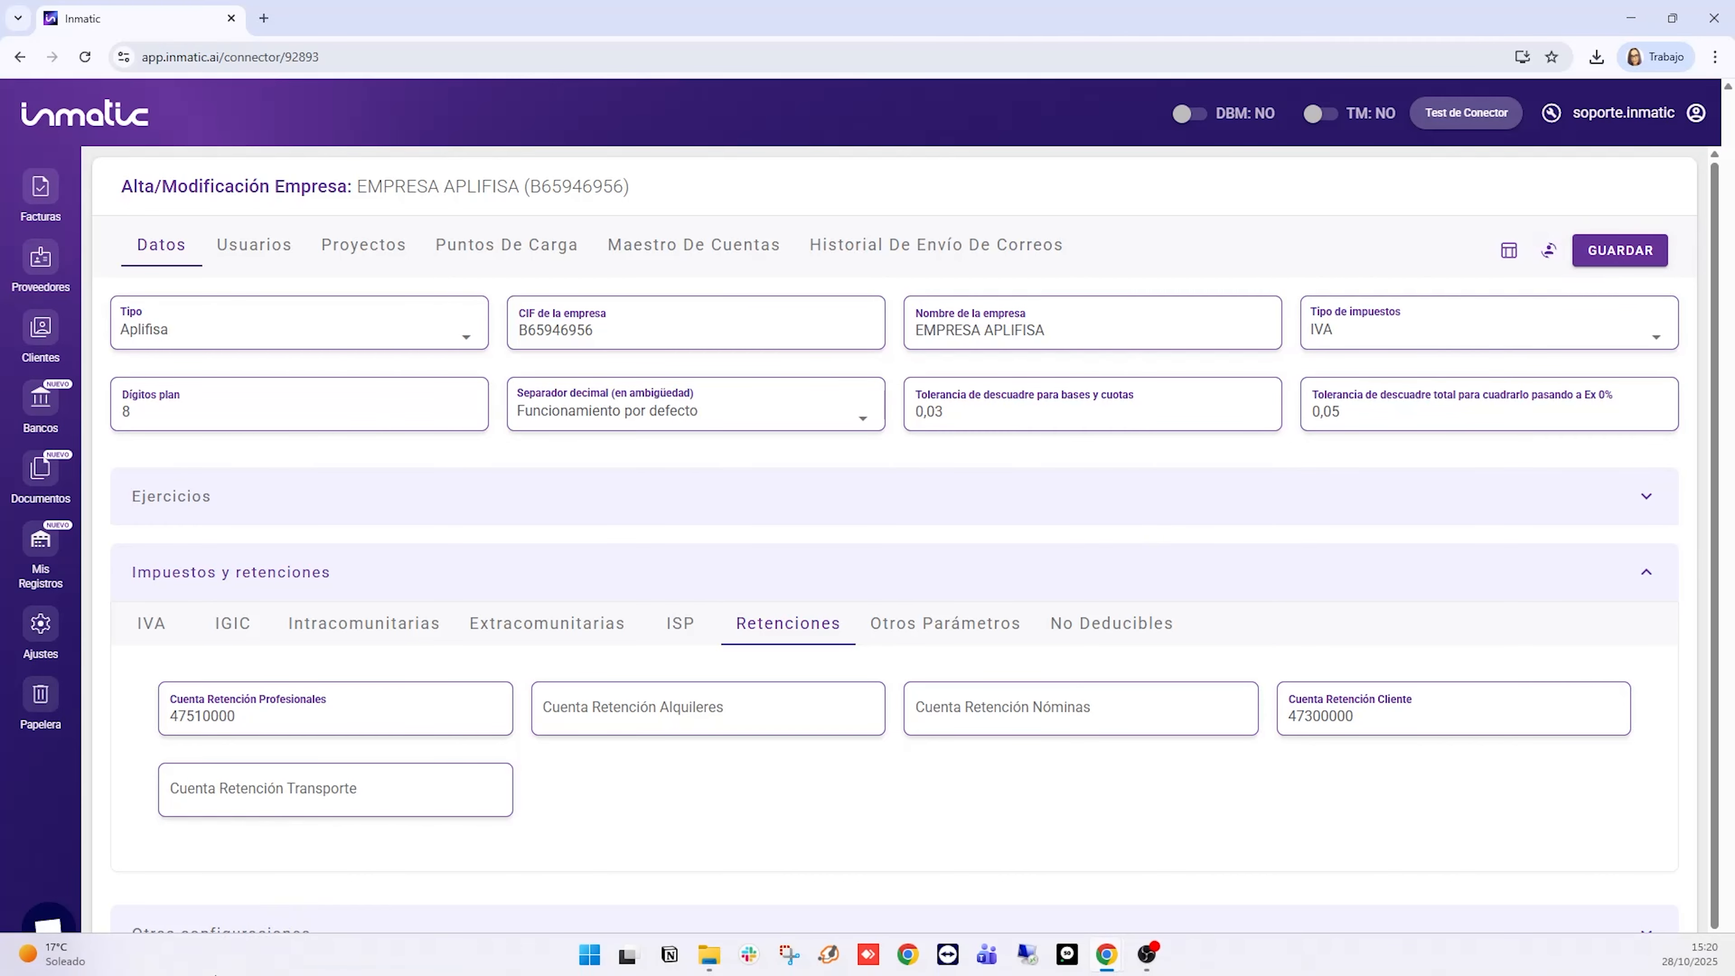
Review the options in Otros Parámetros and the portfolio and payment settings in Otras configuraciones.
click(954, 628)
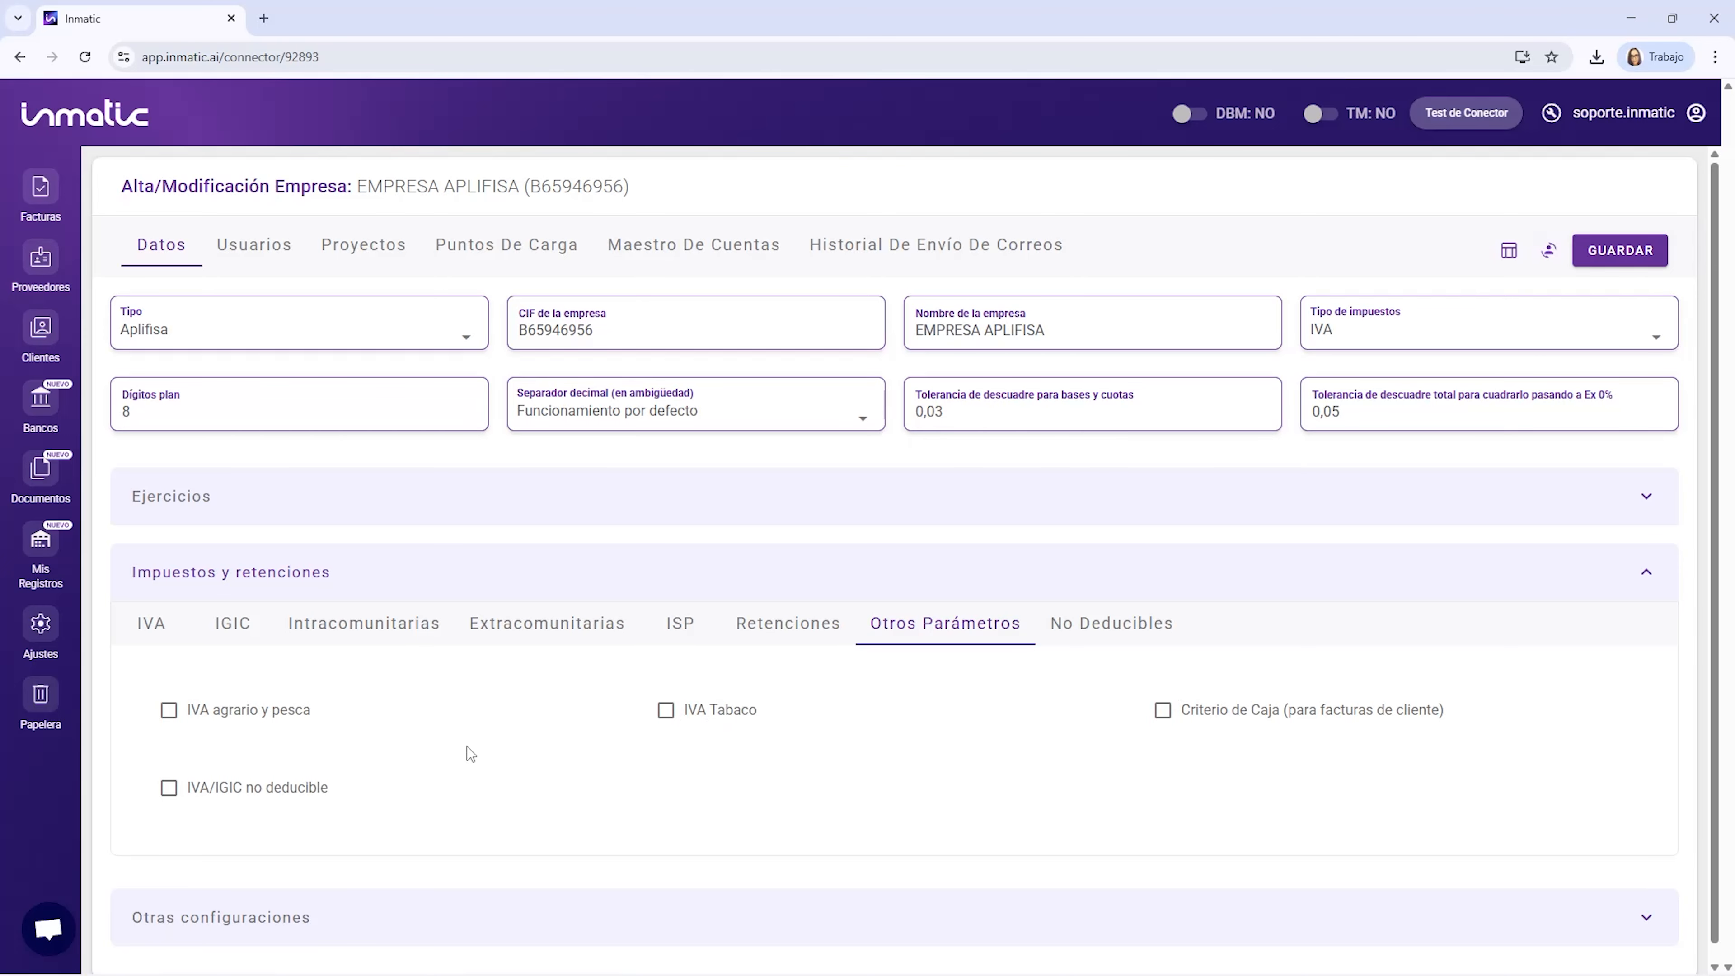
scroll(466, 757, down, 1)
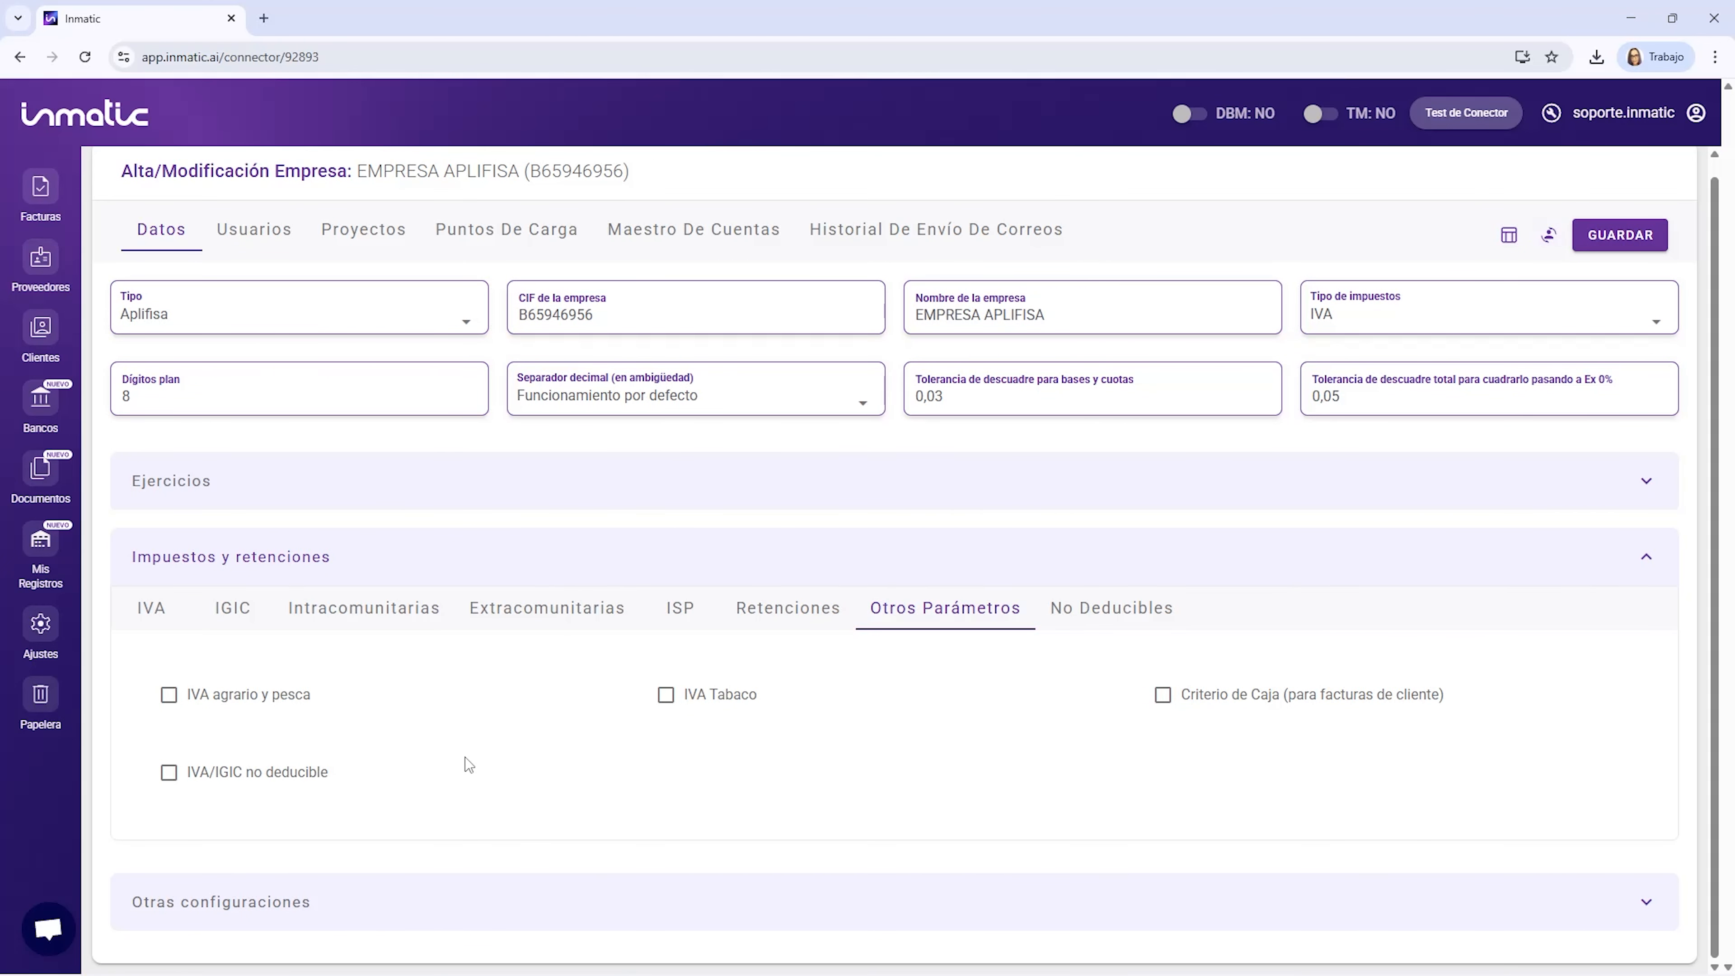
click(282, 897)
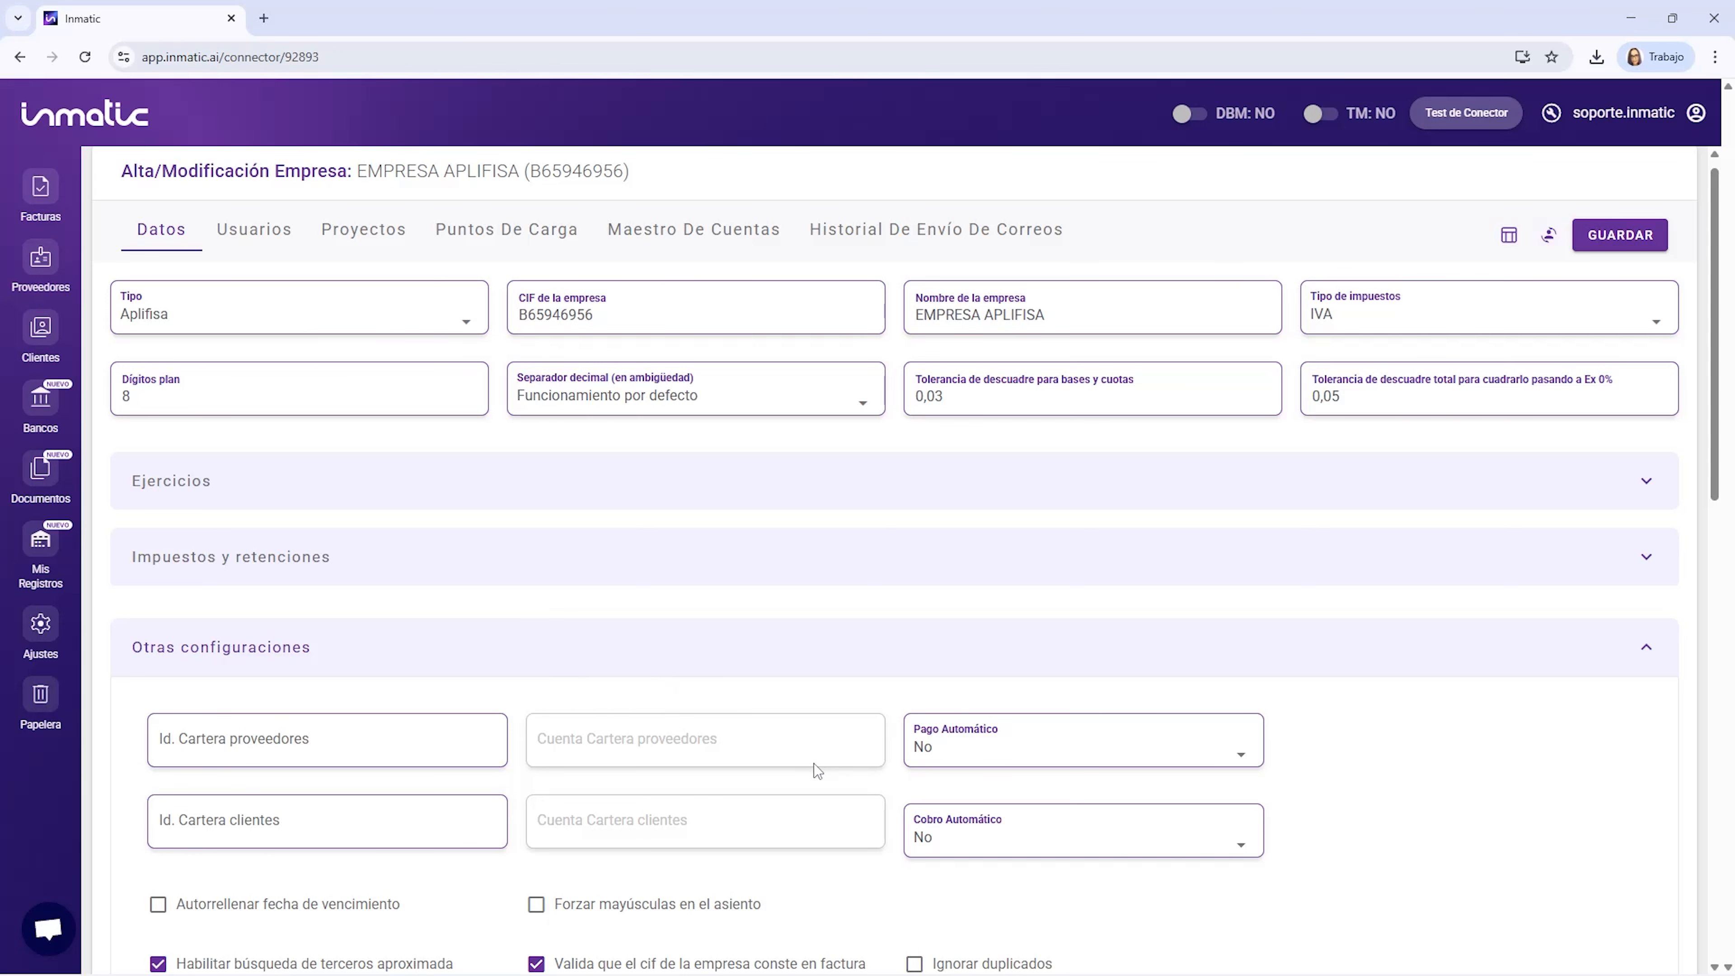
scroll(801, 792, down, 3)
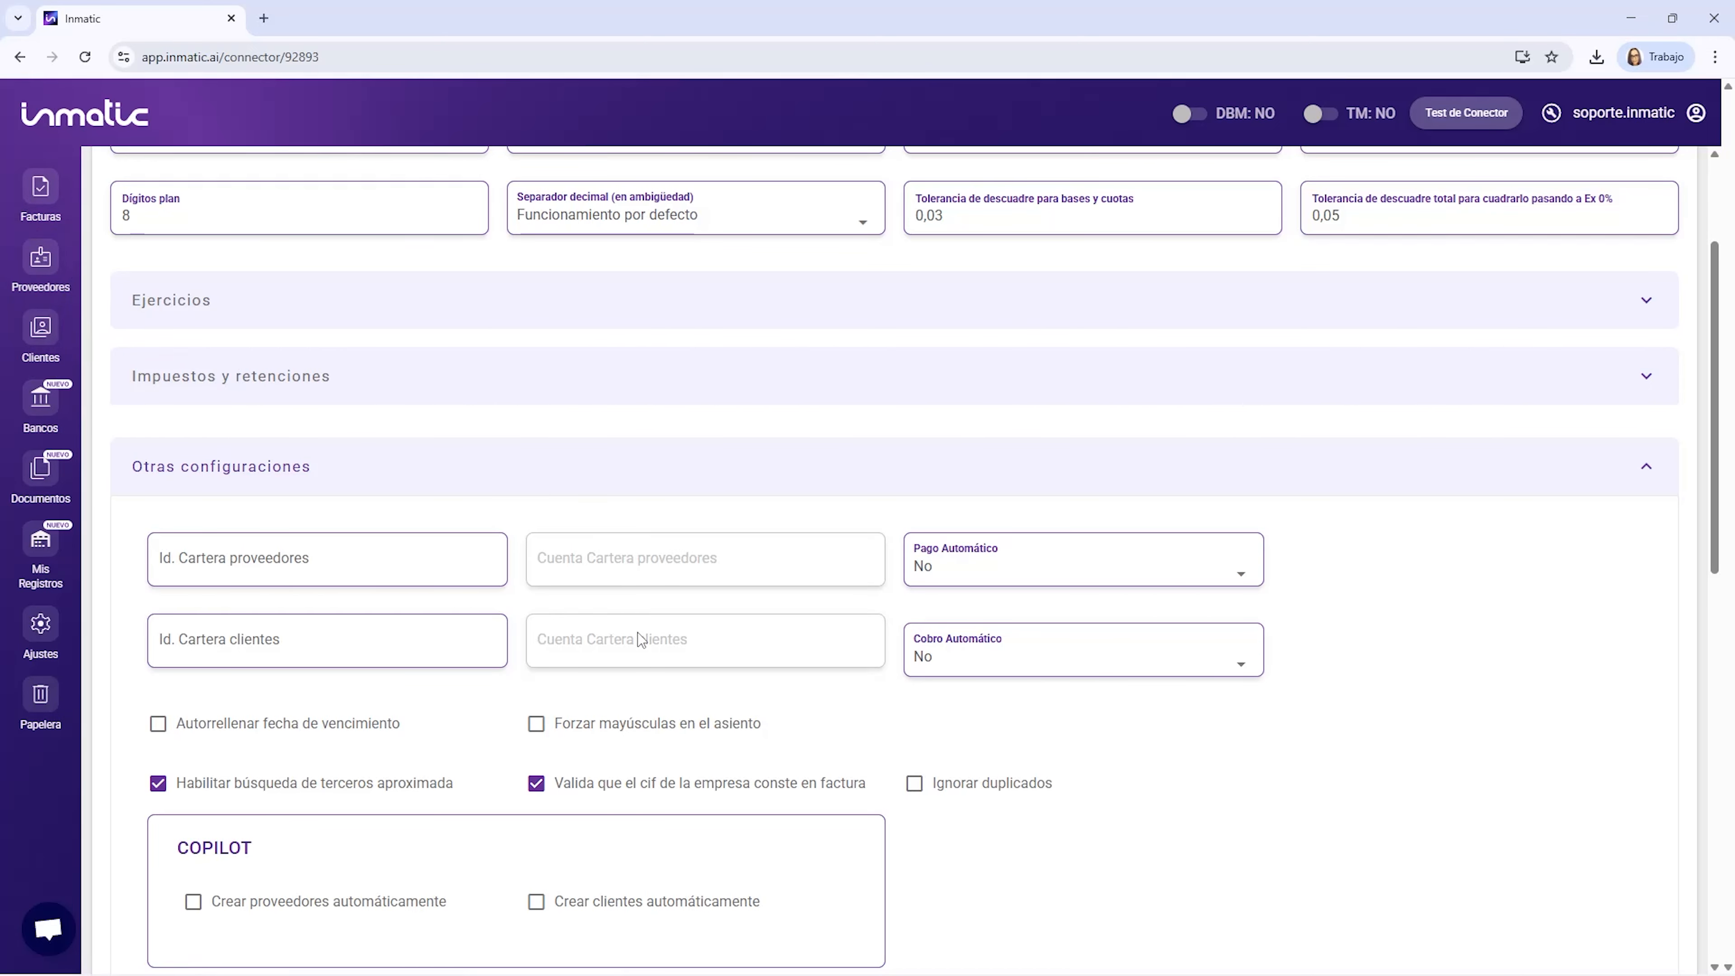
scroll(866, 610, down, 1)
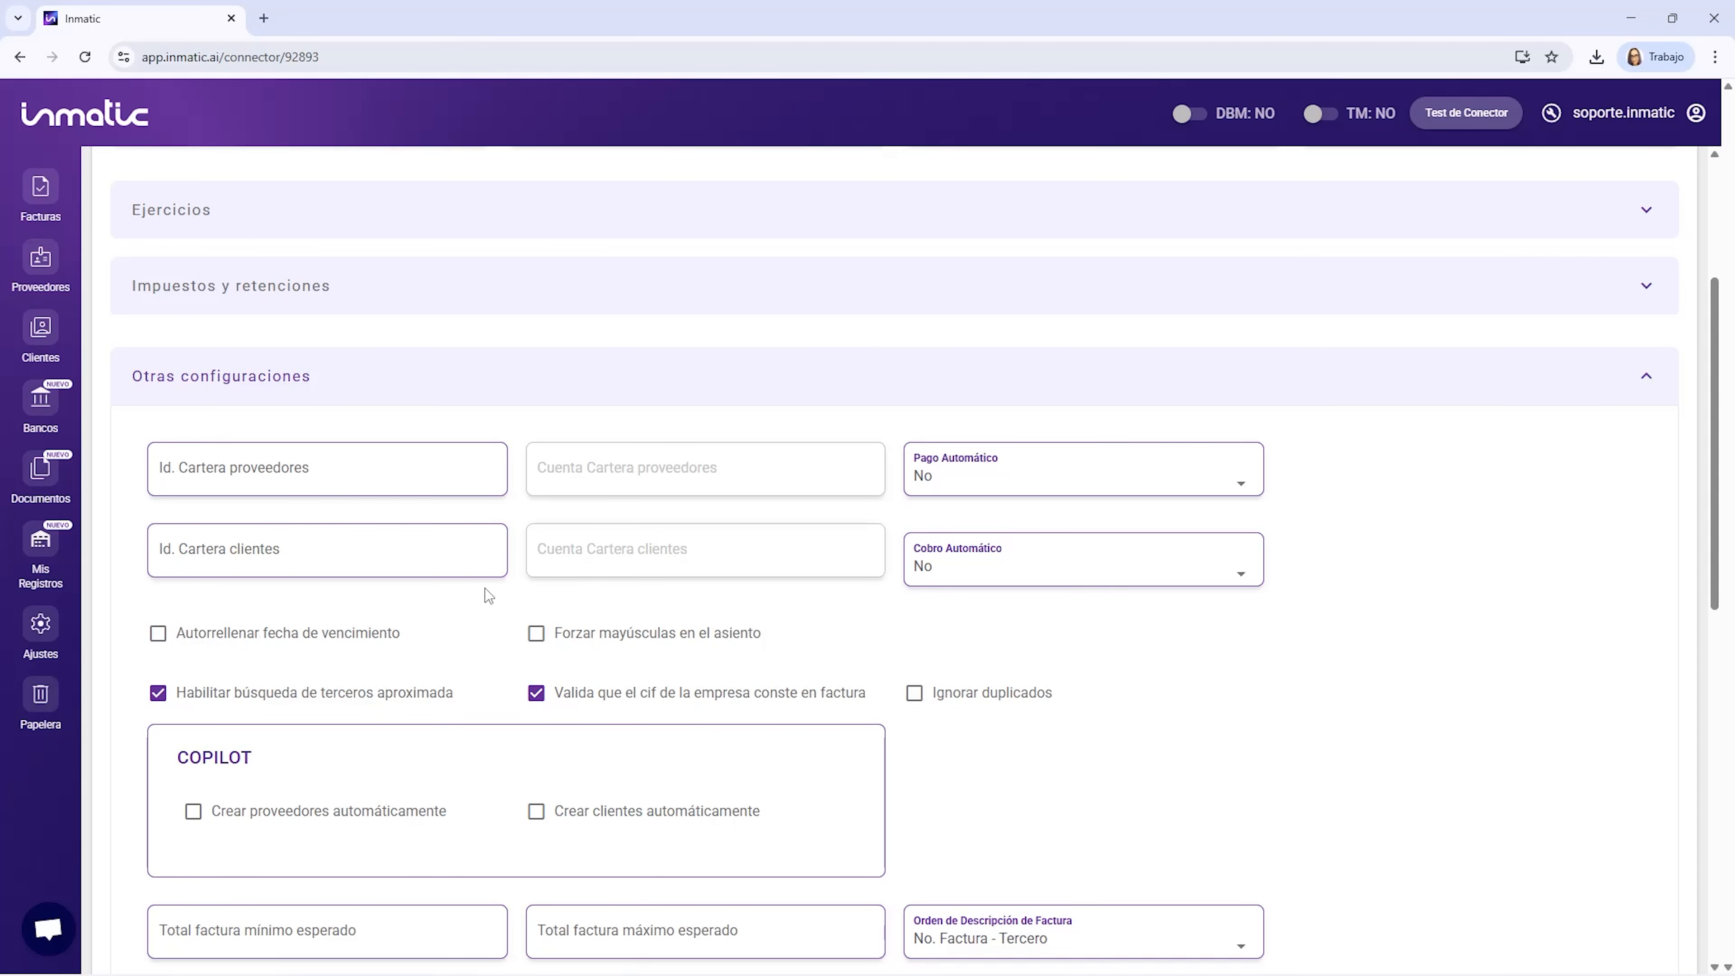
Enable automatic client creation in Copilot with income account 70500000 and client account type 440.
scroll(708, 564, down, 1)
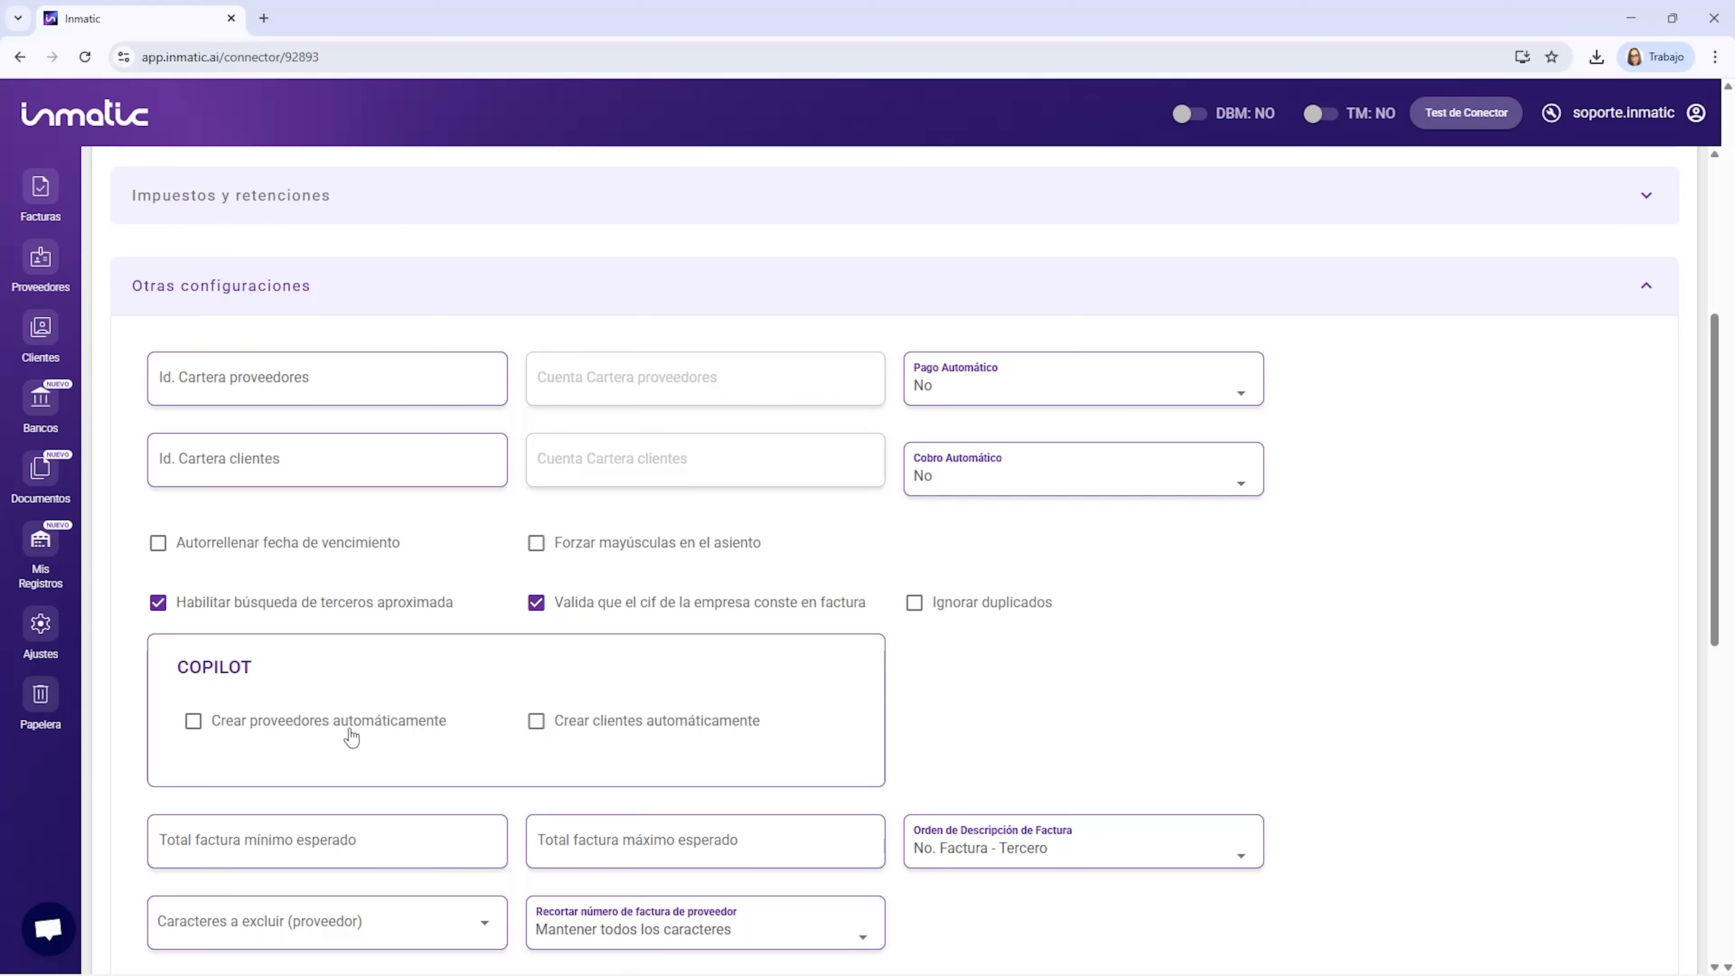
click(537, 722)
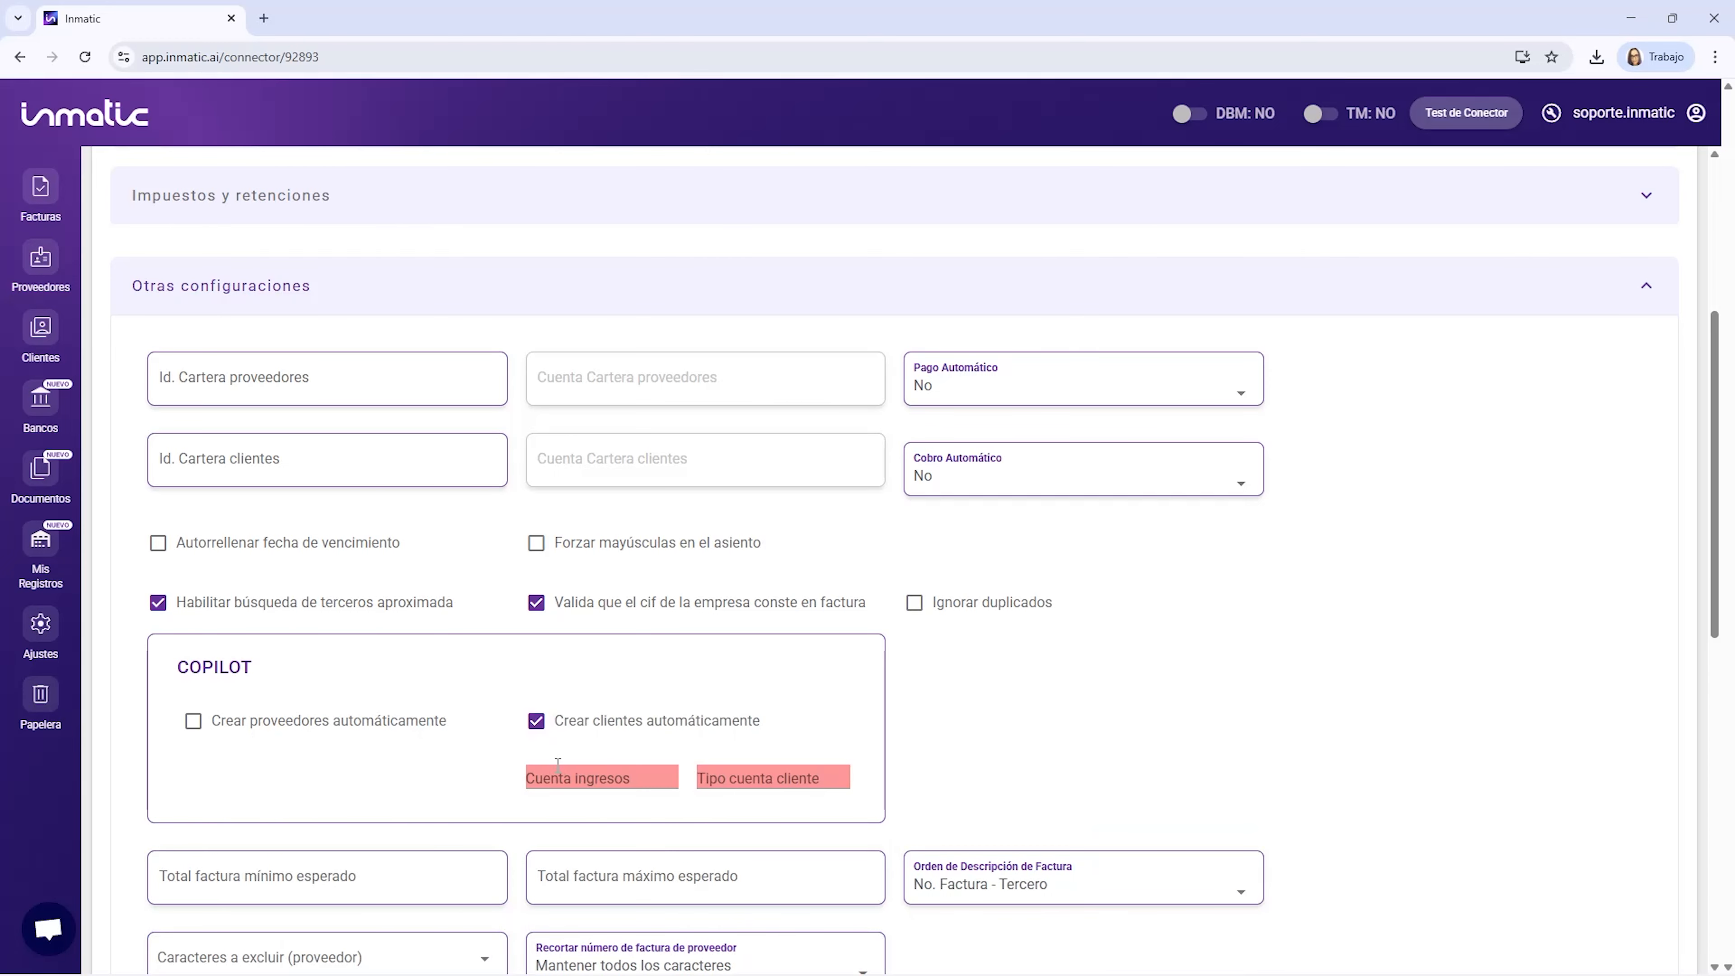
click(604, 777)
text(70500000)
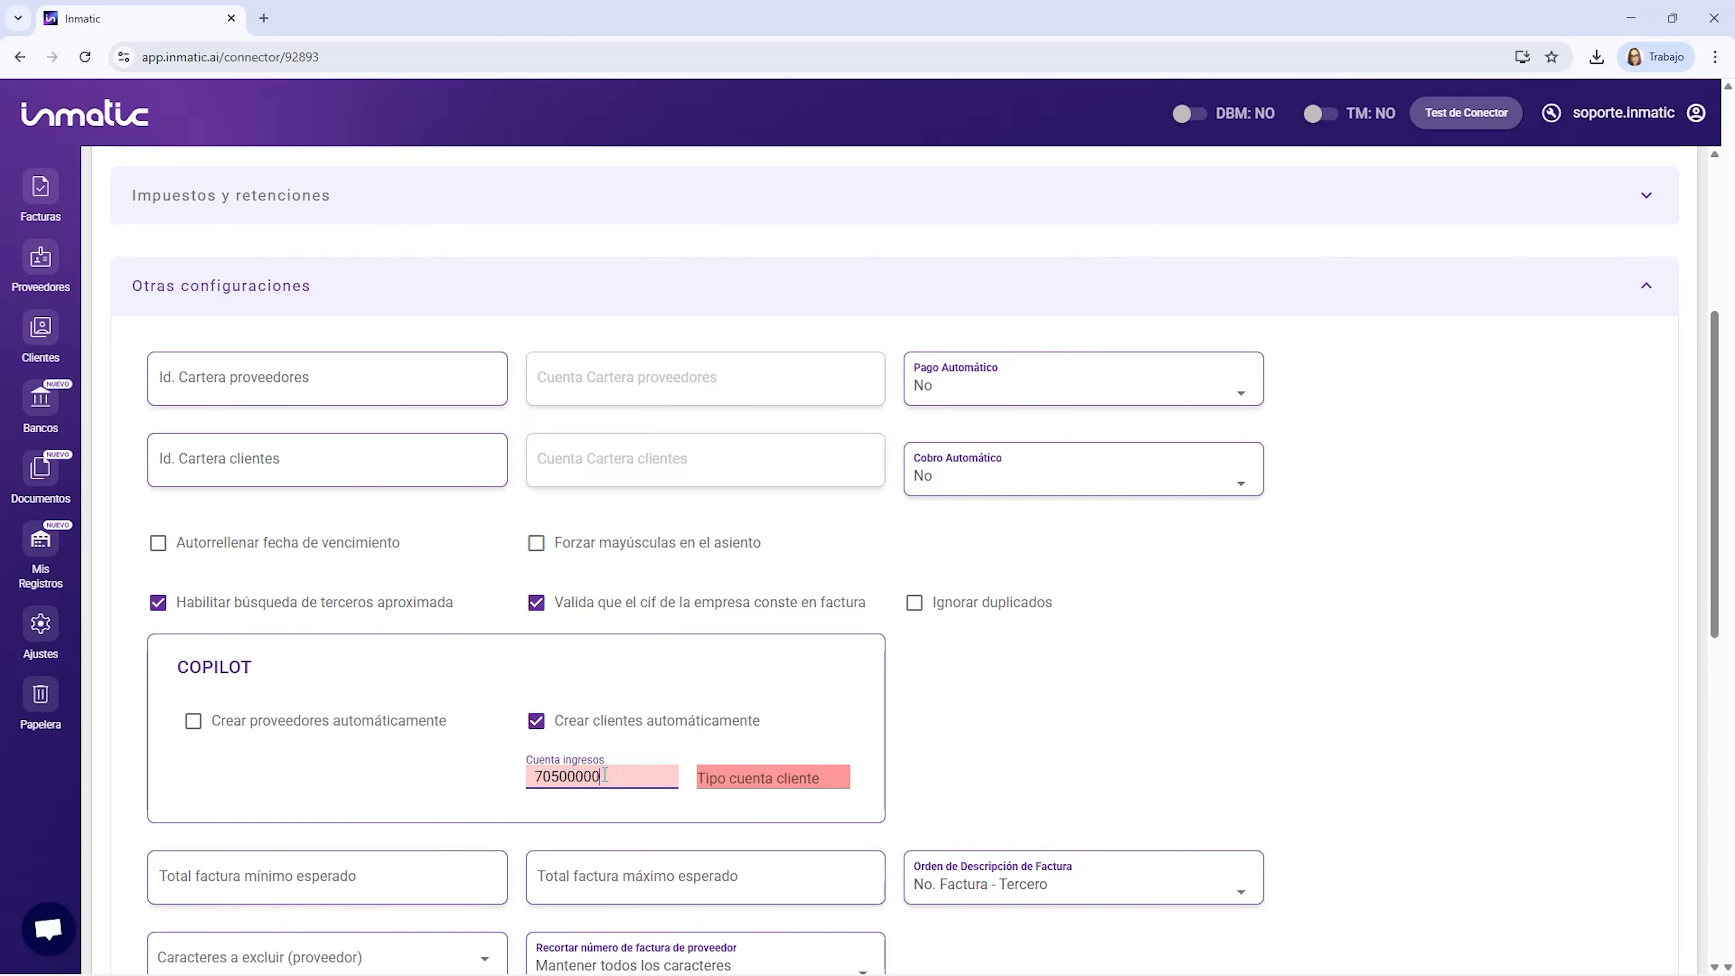
click(731, 776)
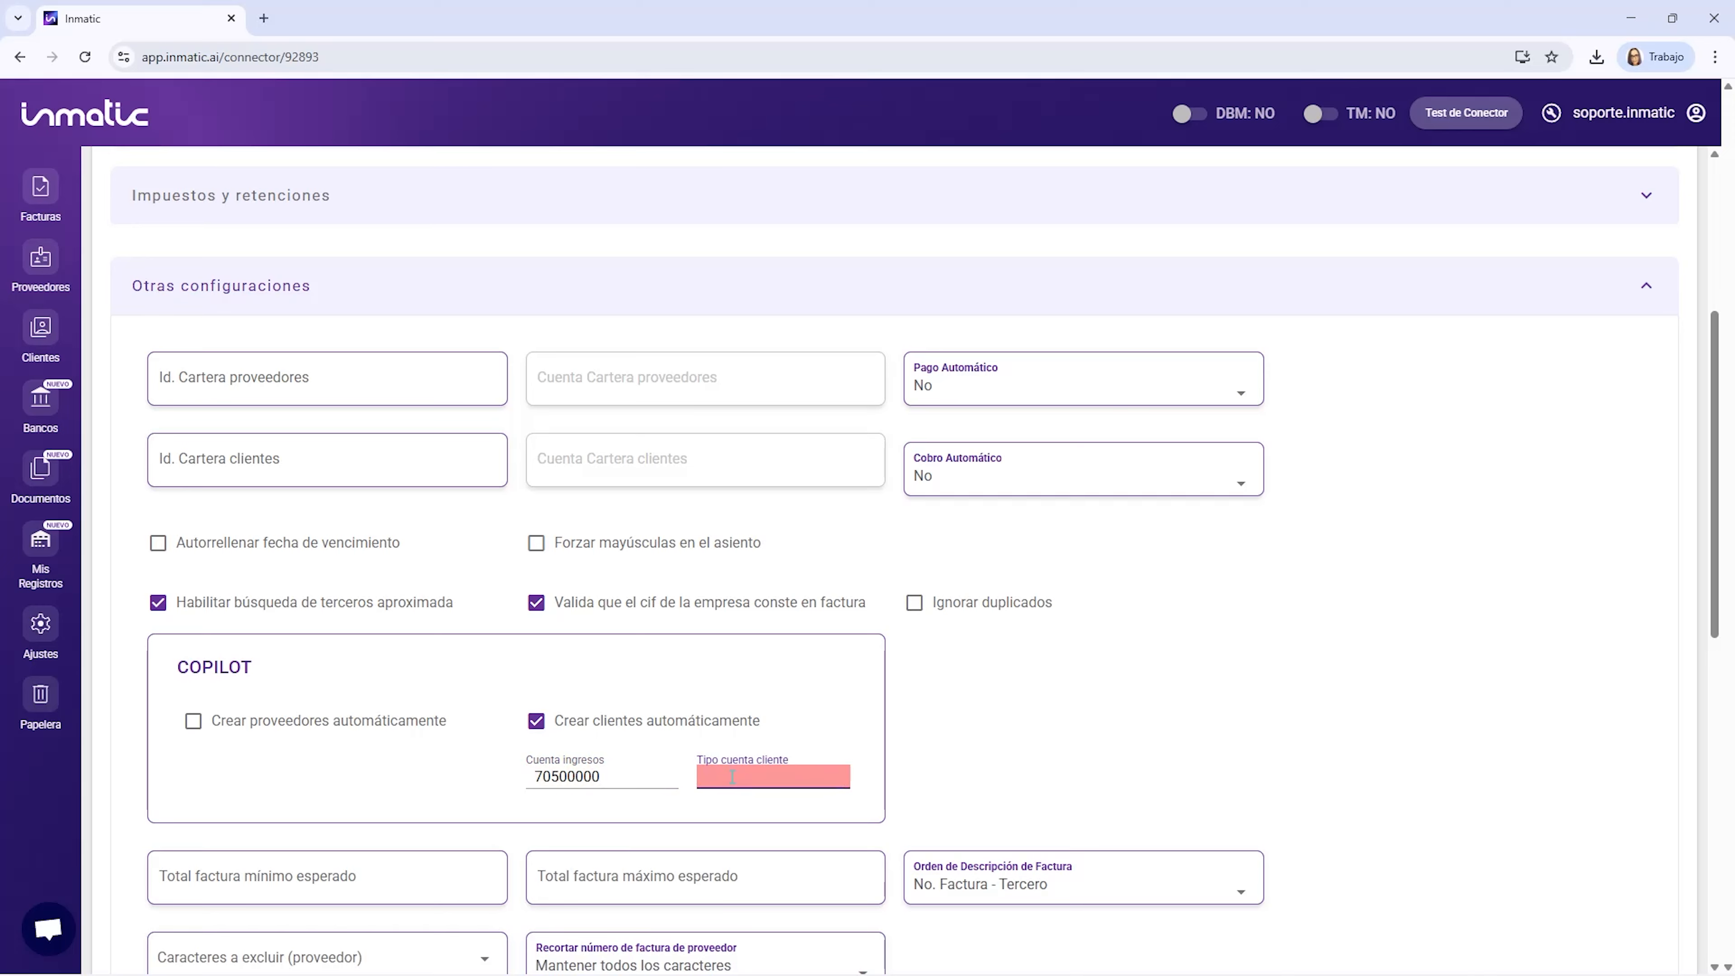
text(440)
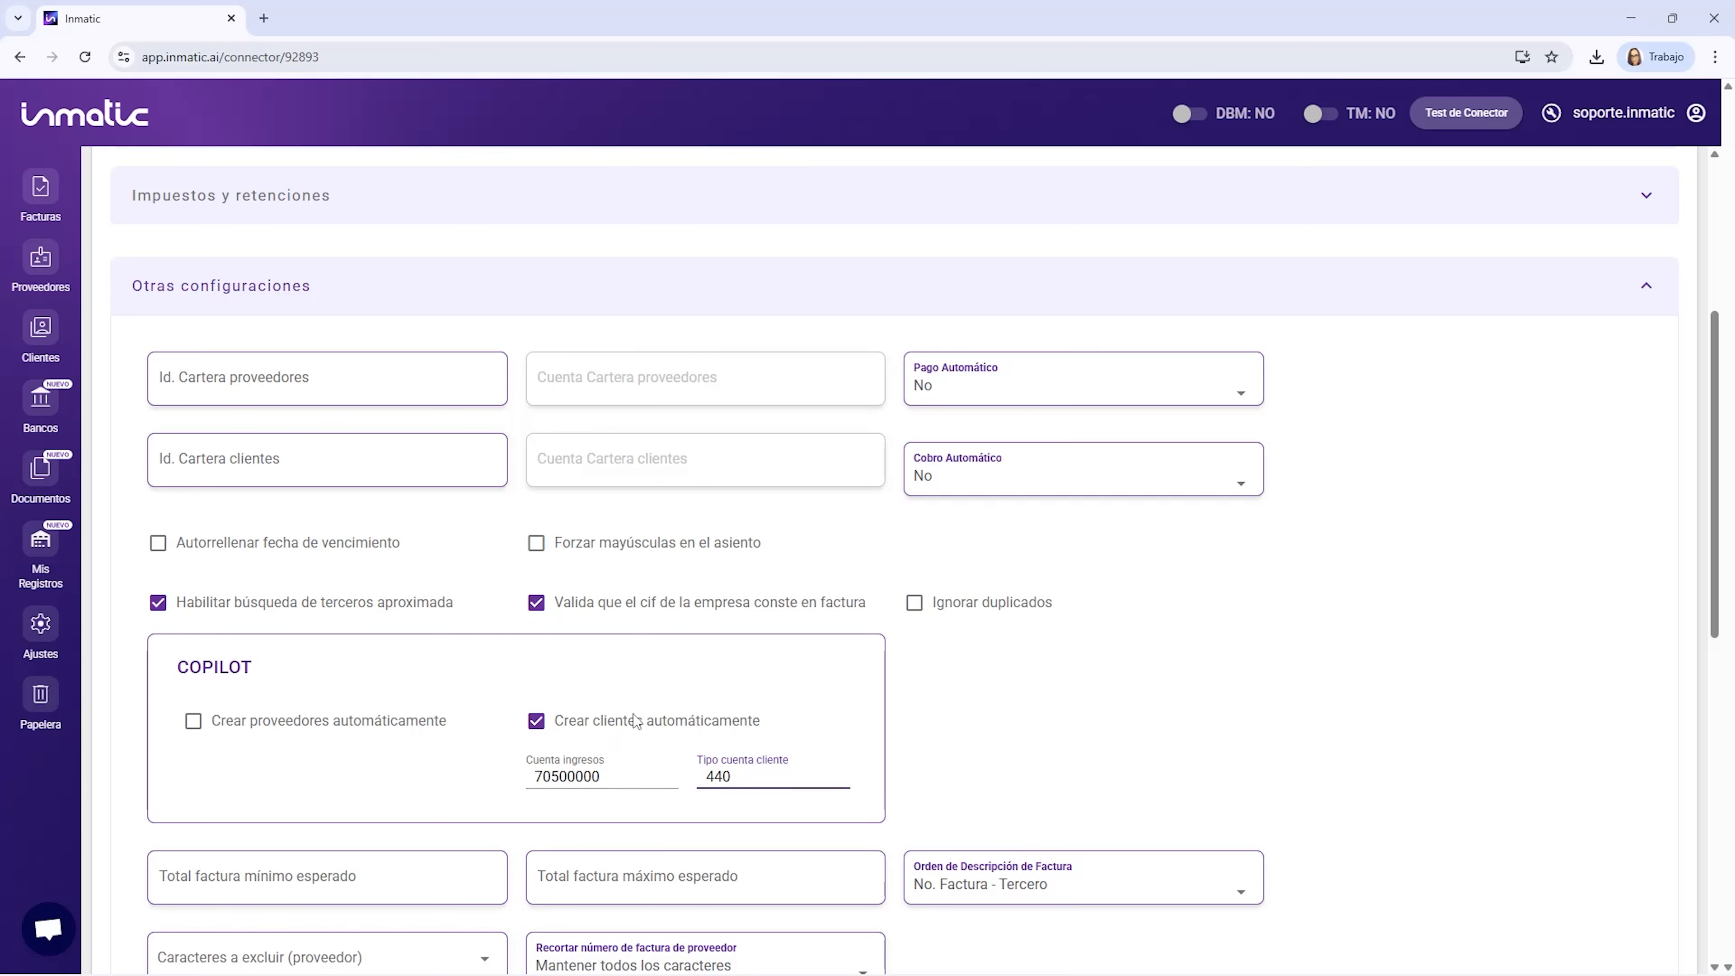
click(984, 770)
Review the remaining invoice and journal-entry prefix settings, and examine the company's Maestro de Cuentas.
scroll(985, 771, down, 3)
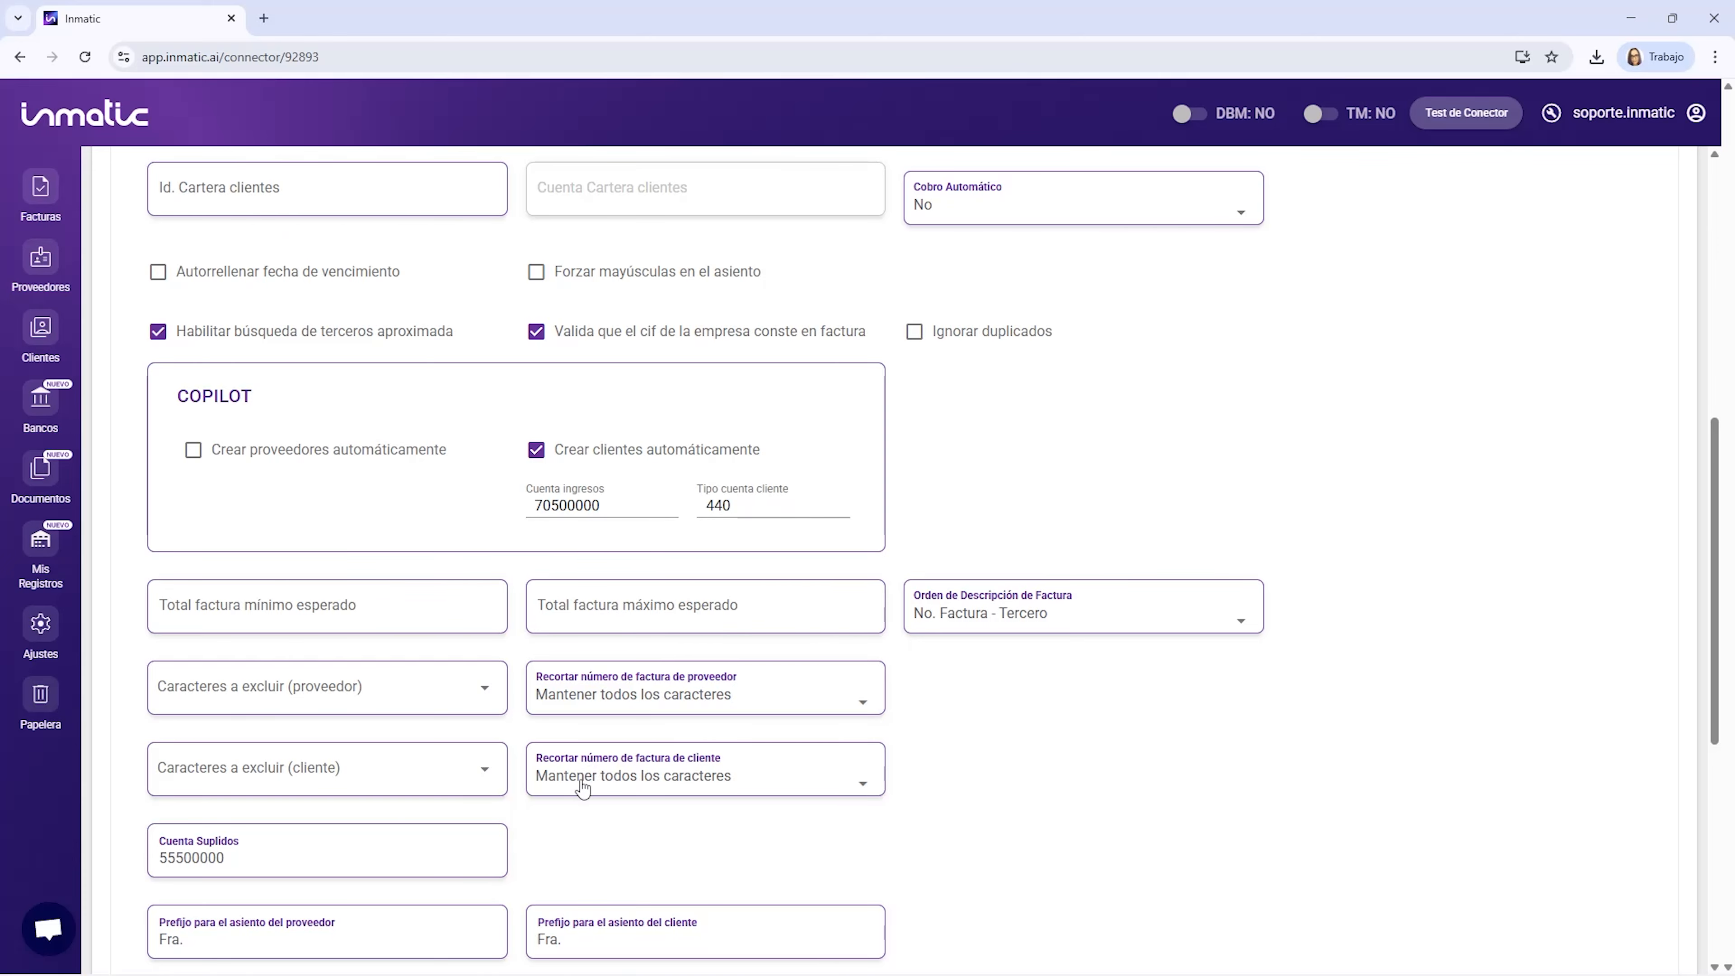
scroll(582, 788, down, 1)
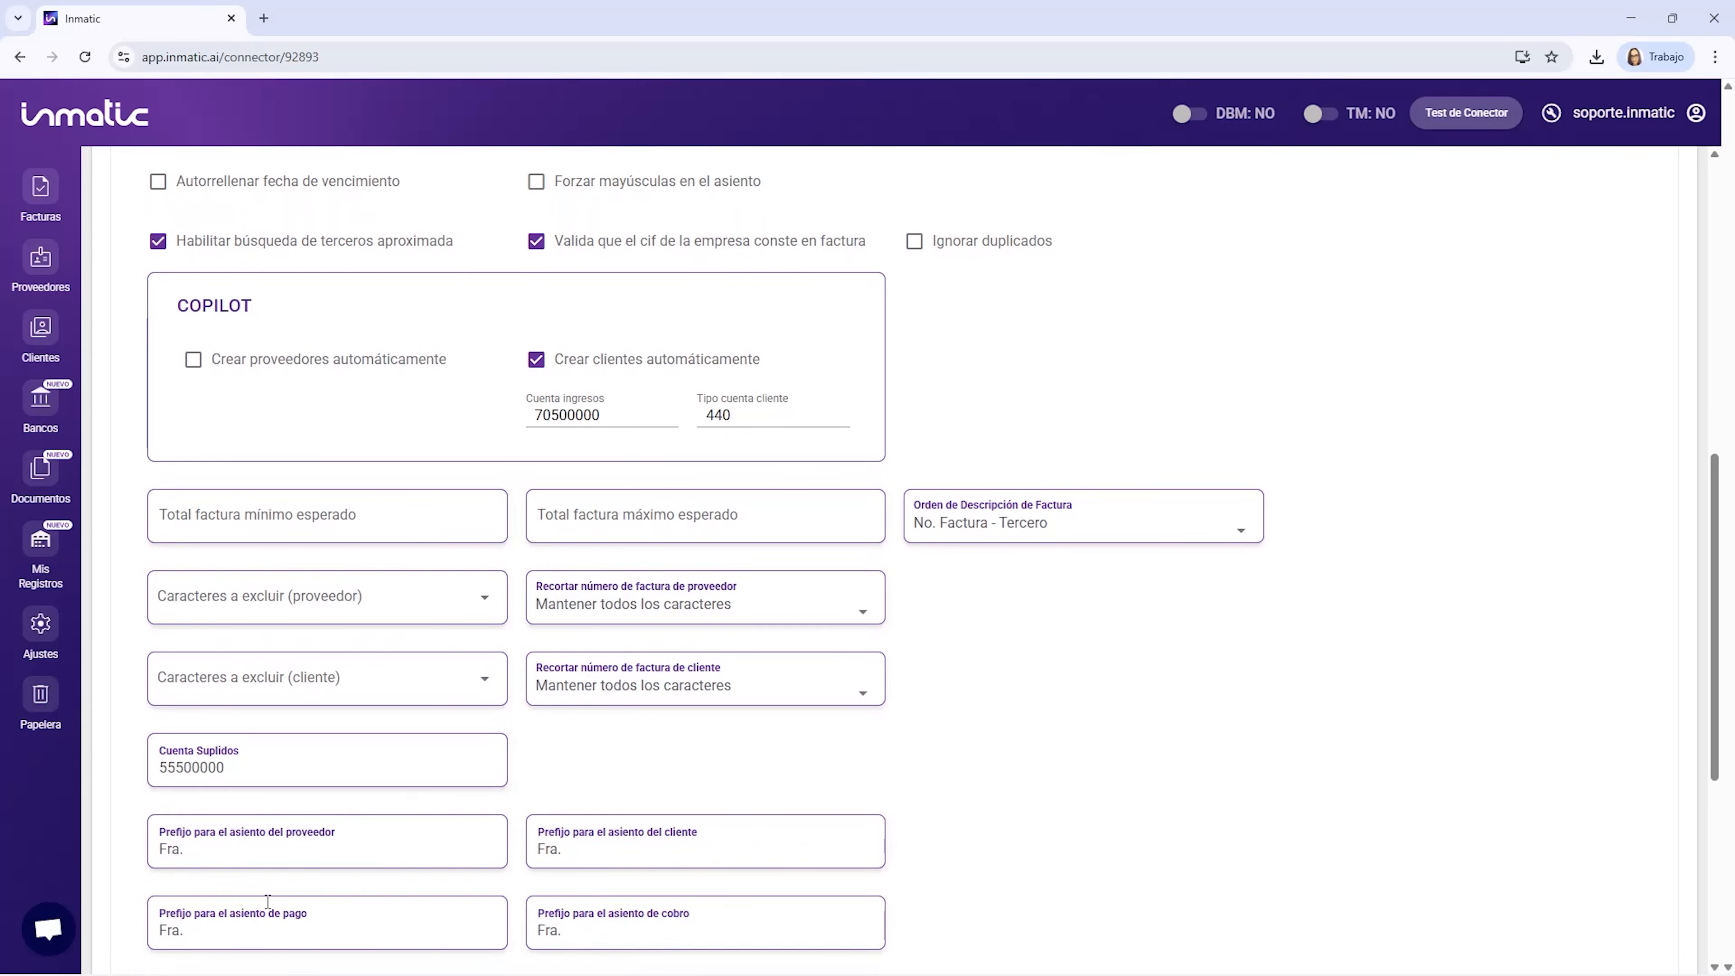
scroll(1422, 735, up, 6)
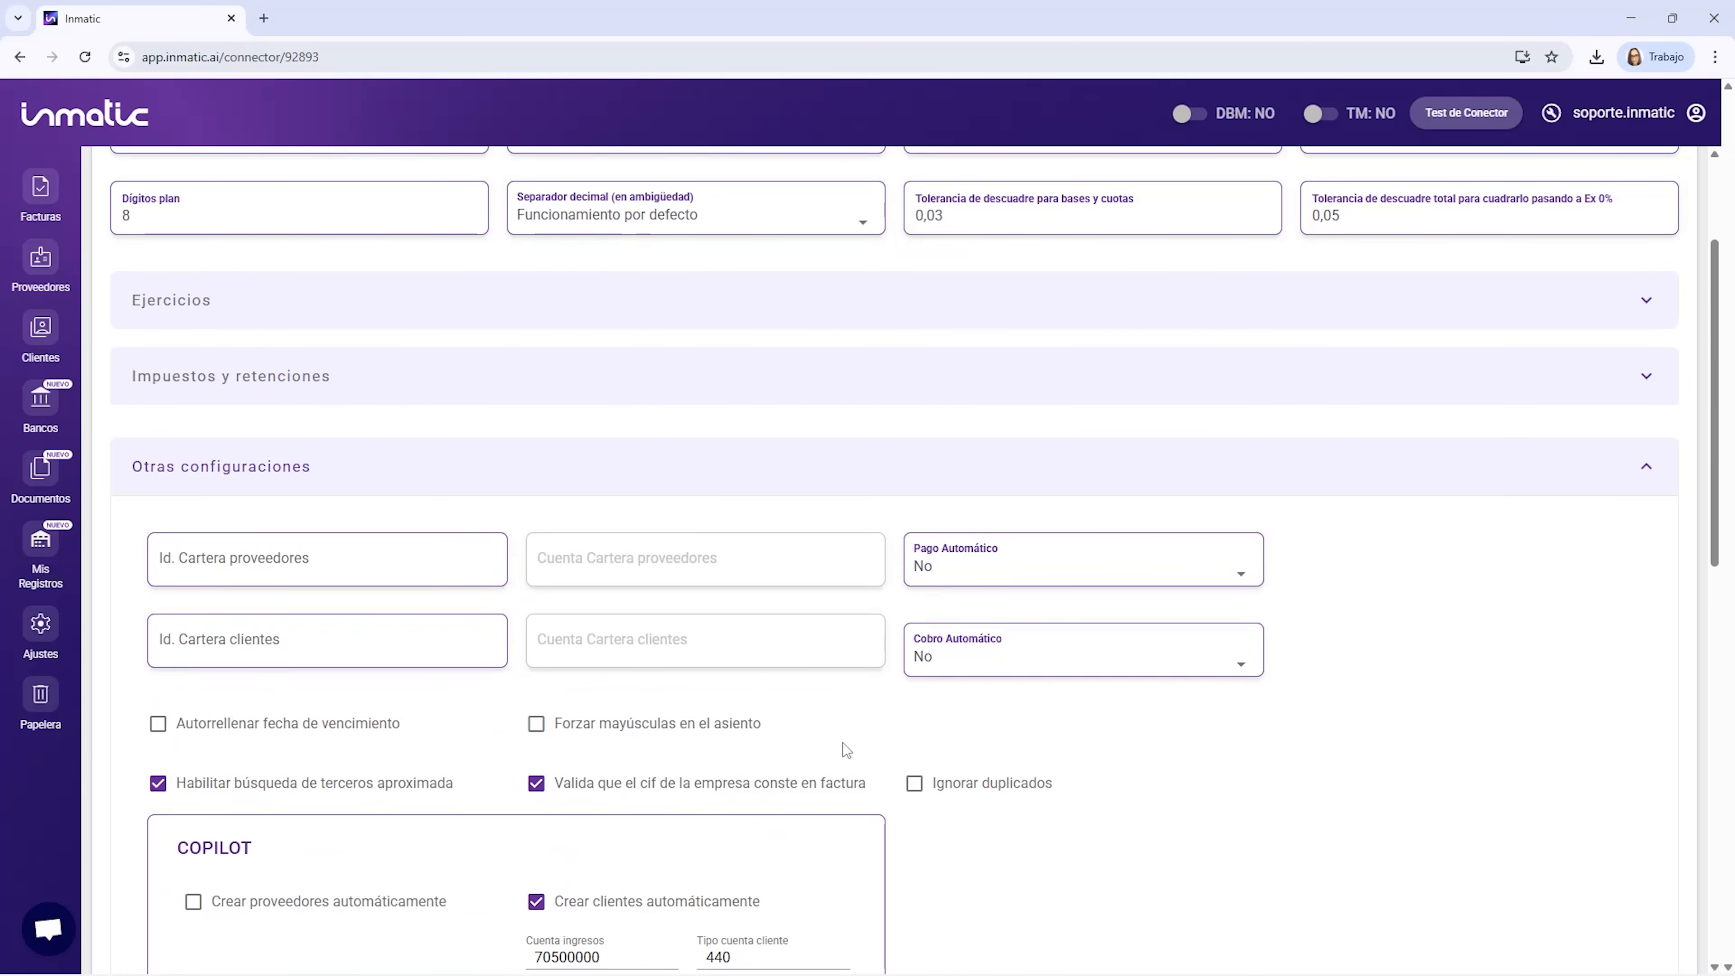
scroll(1494, 431, up, 2)
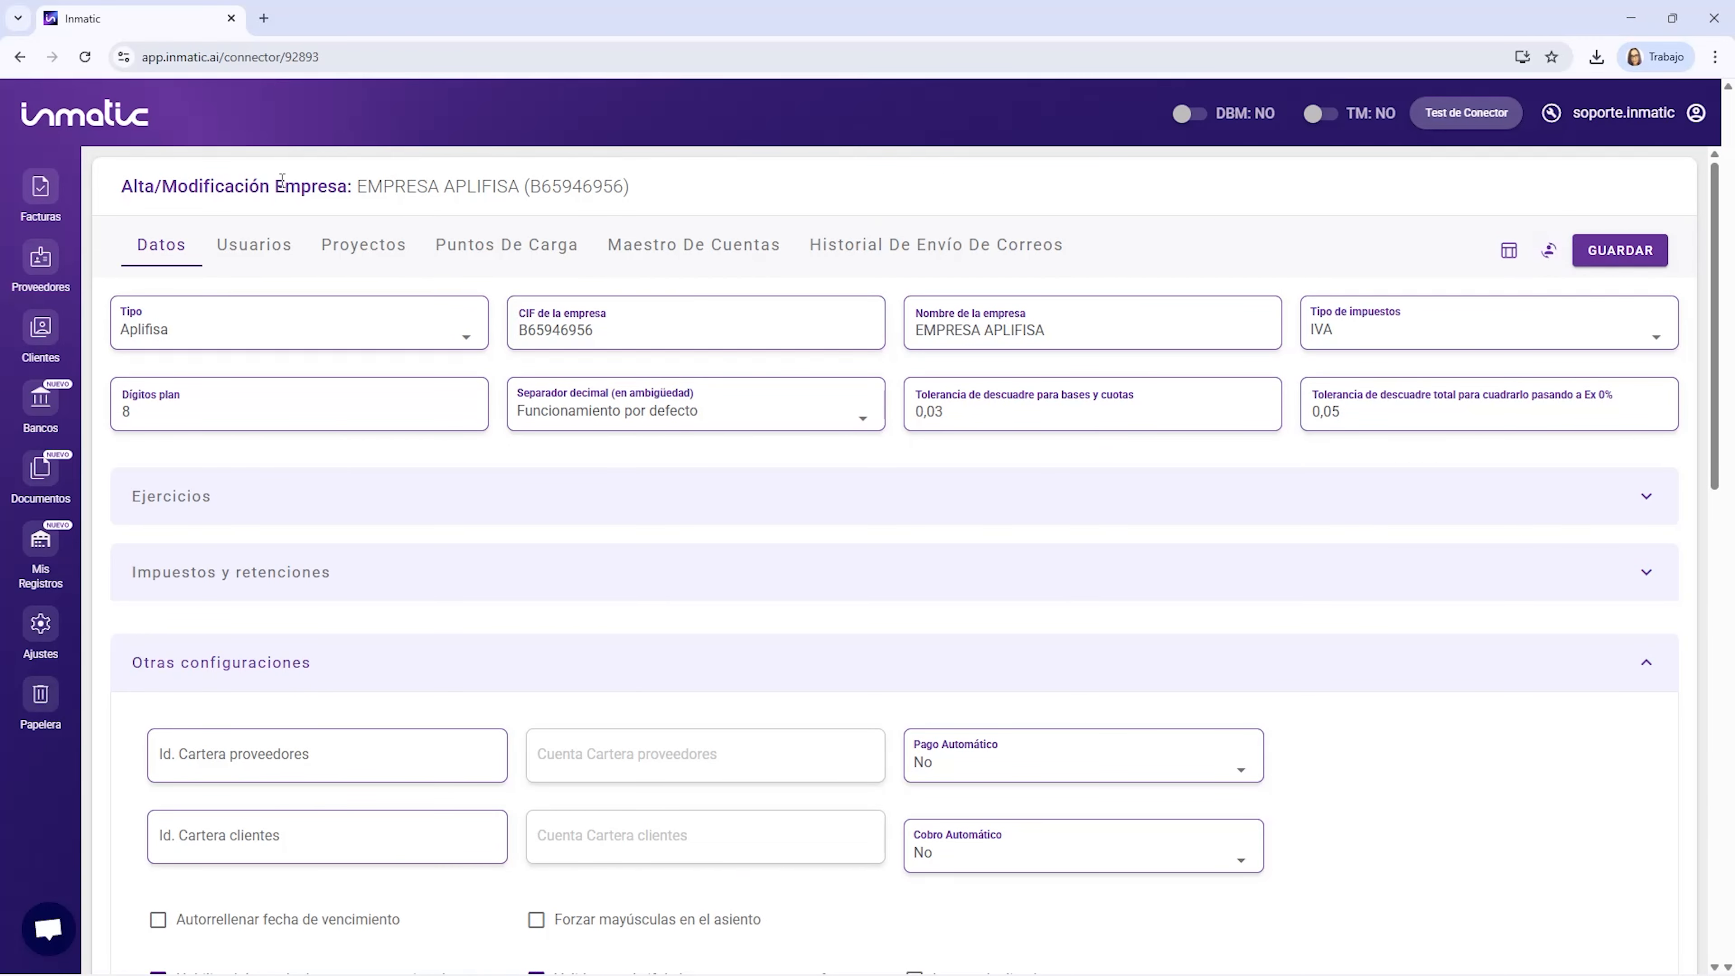
click(706, 249)
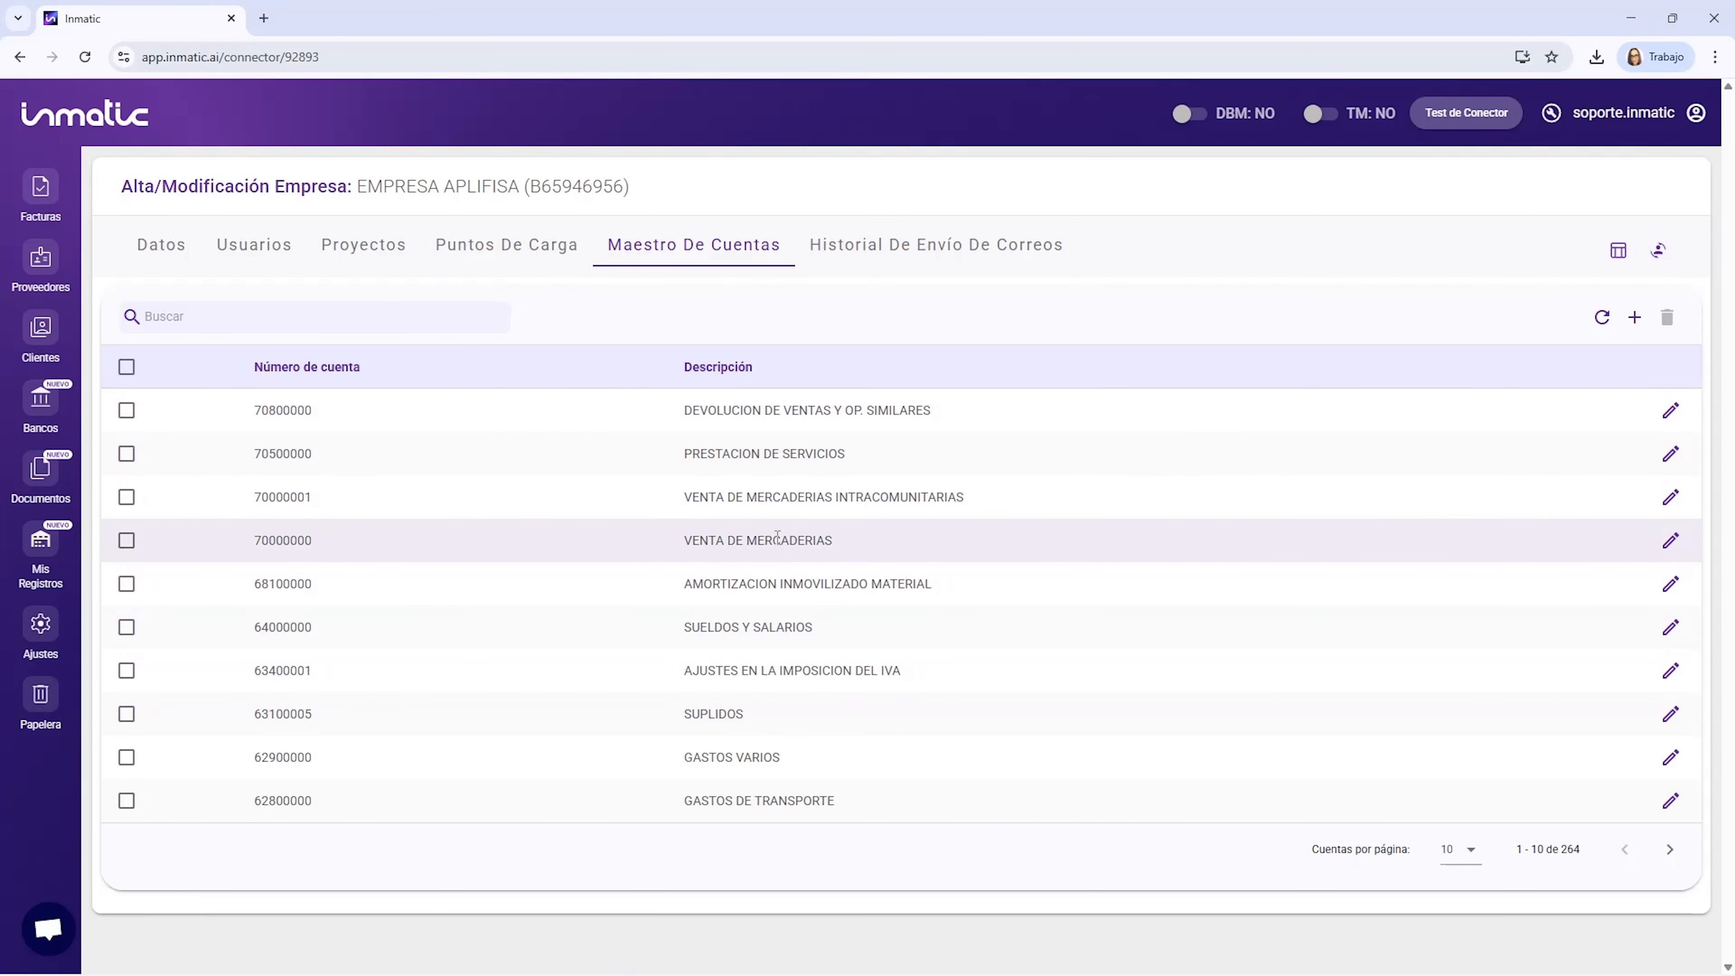
Upload Facturas_ejemplo.zip from the desktop to EMPRESA APLIFISA with document type Factura de proveedor.
click(42, 190)
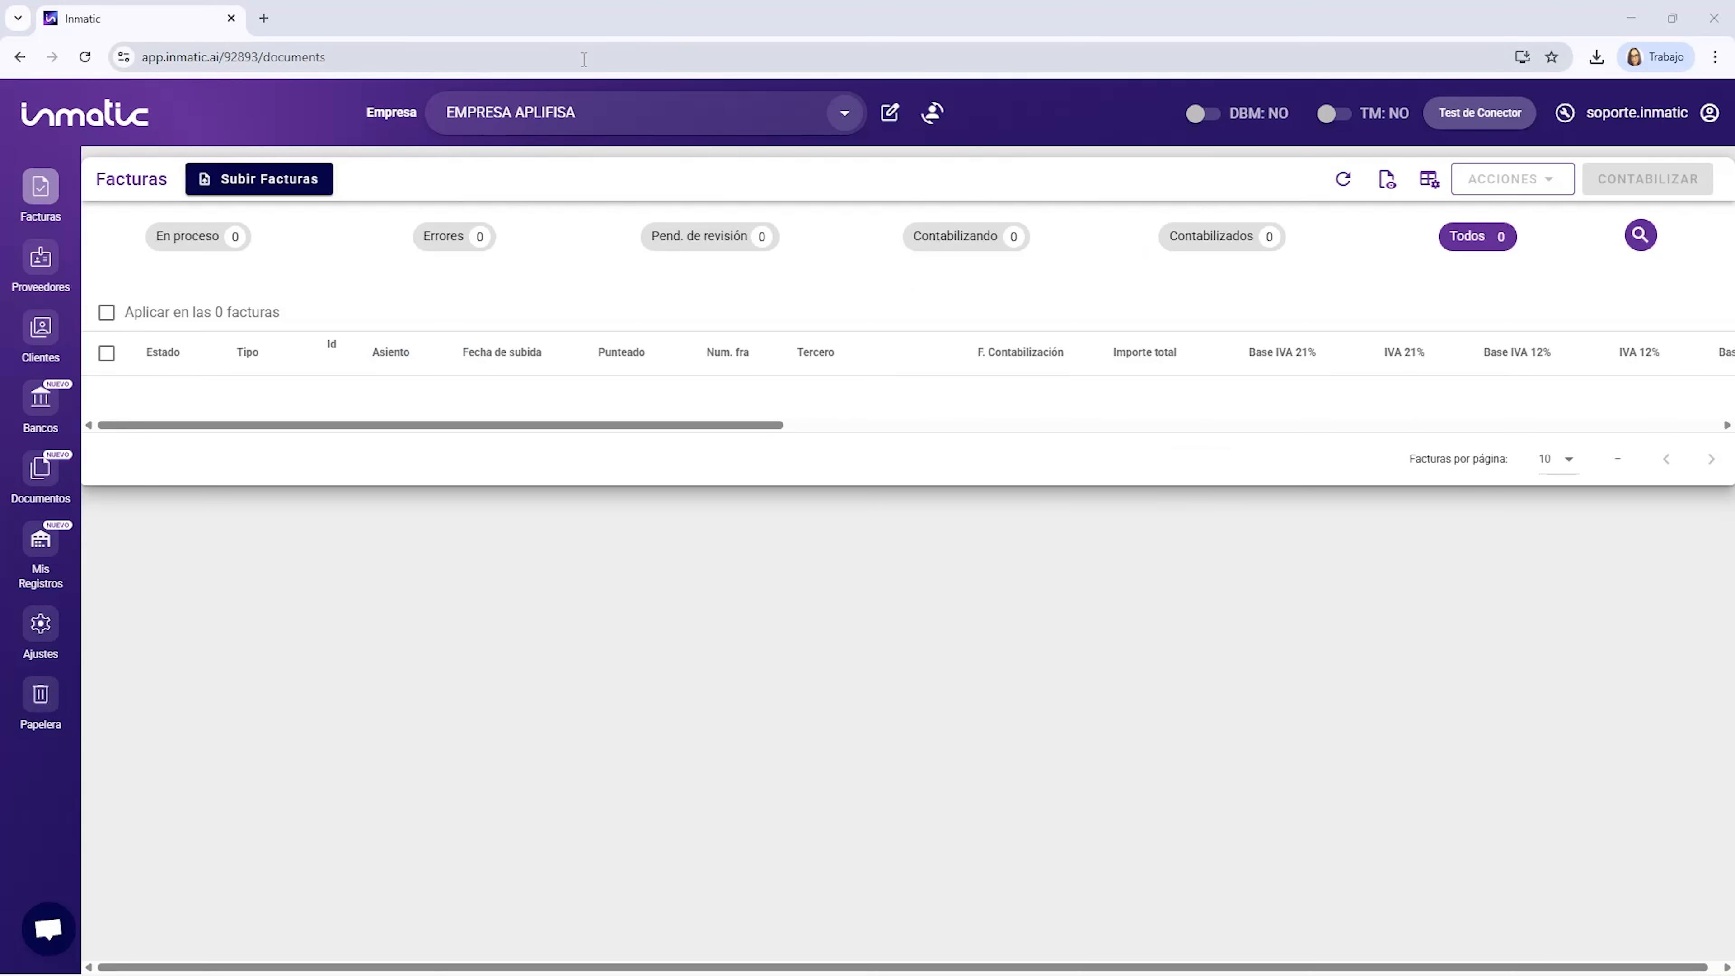
click(232, 178)
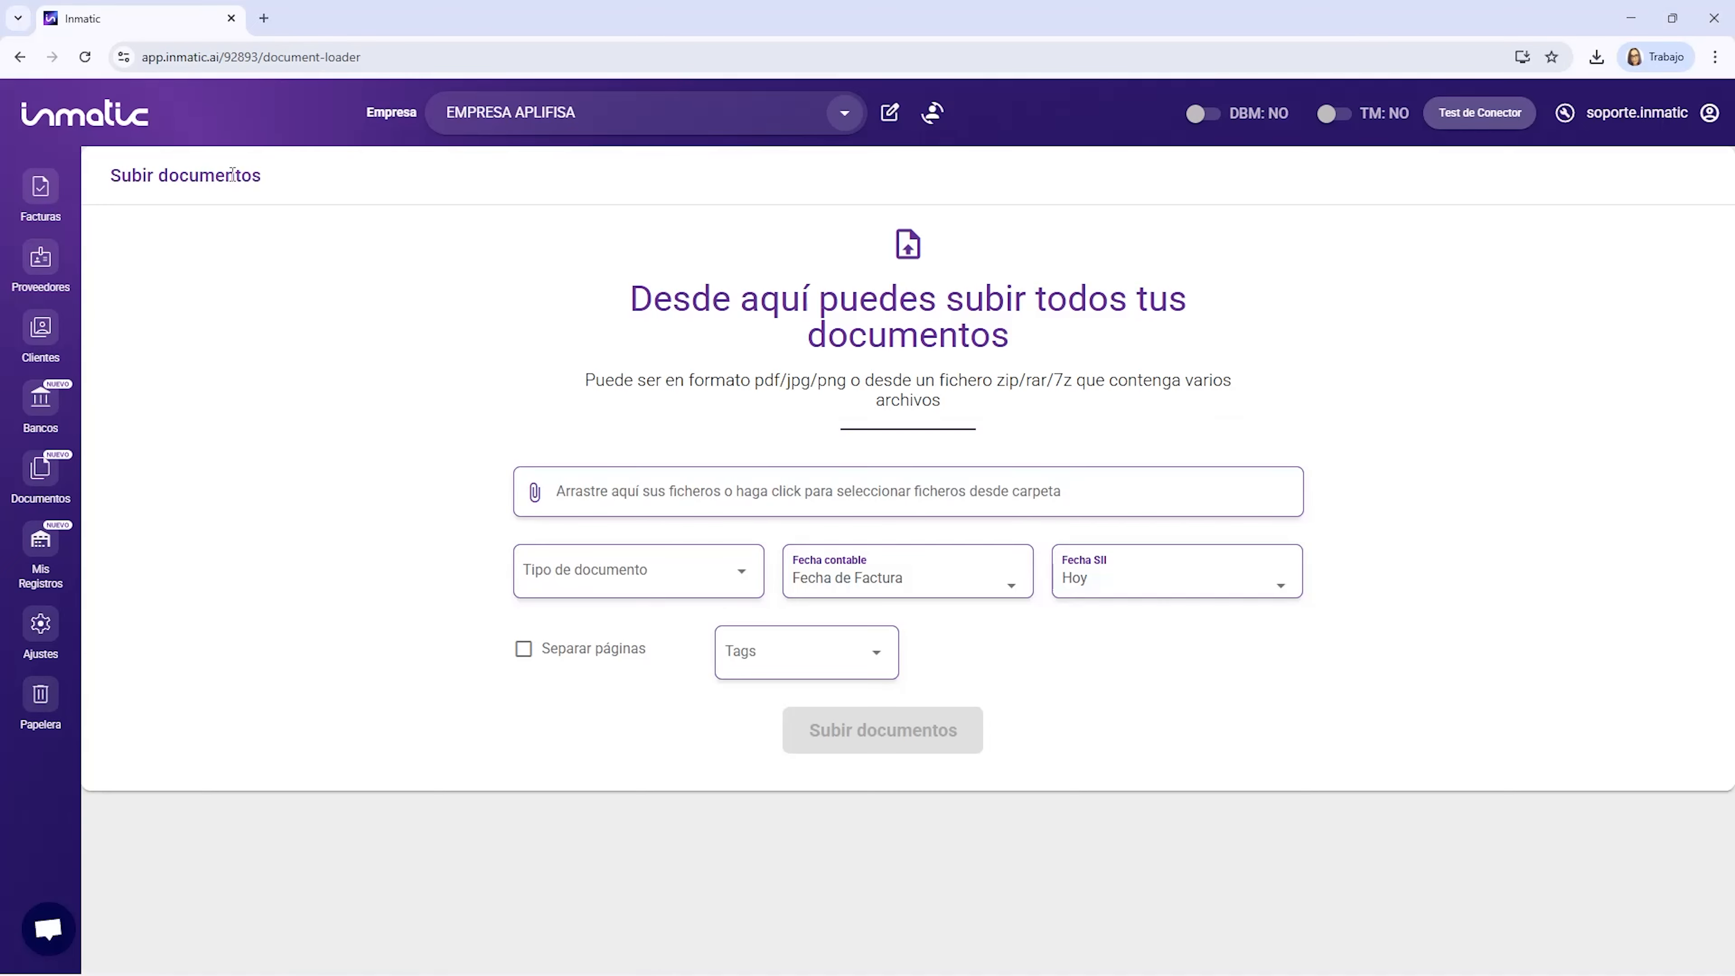
click(629, 496)
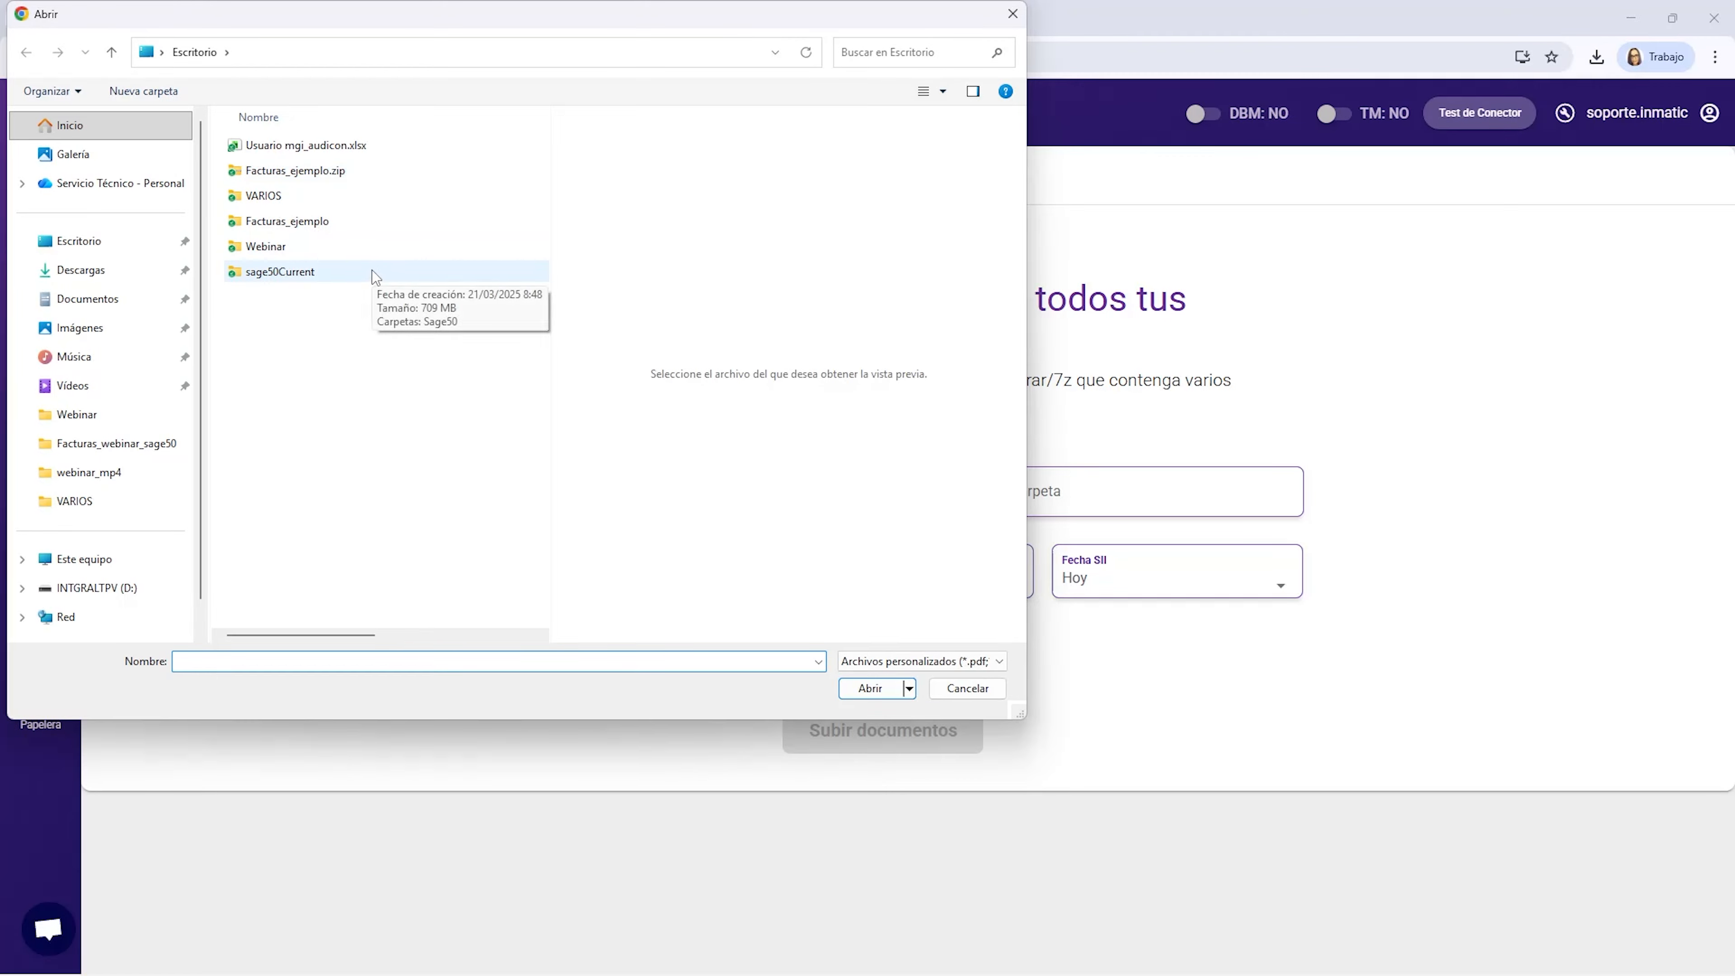
double_click(290, 171)
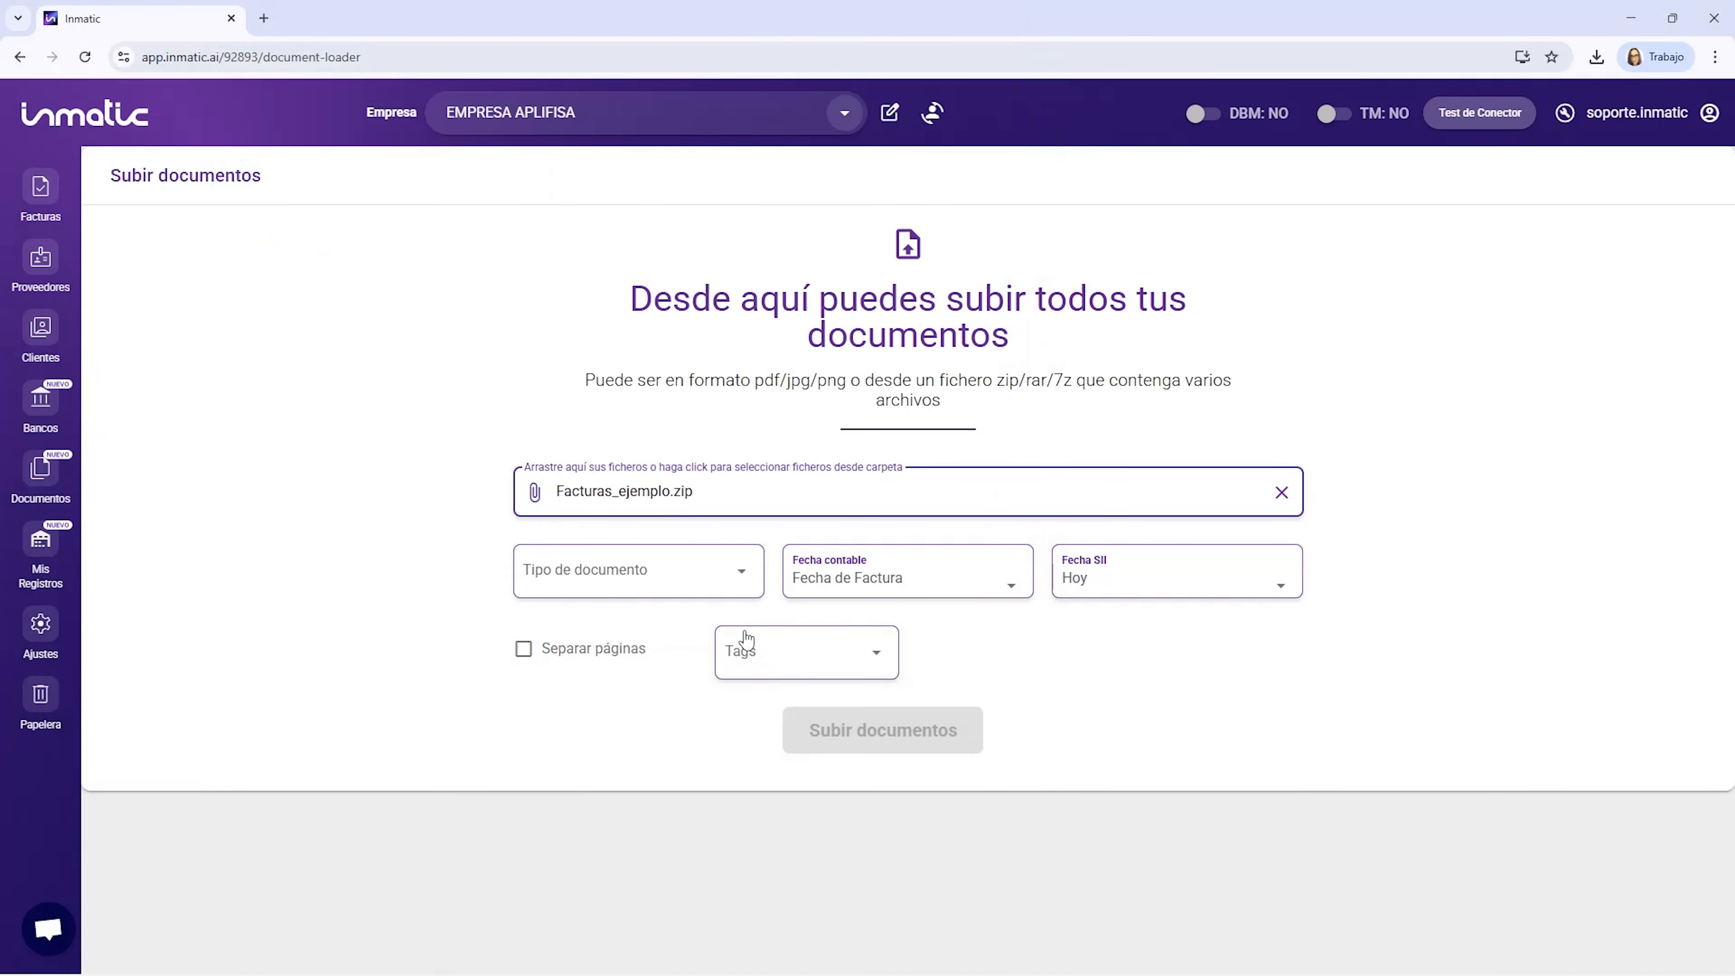
click(592, 584)
click(690, 574)
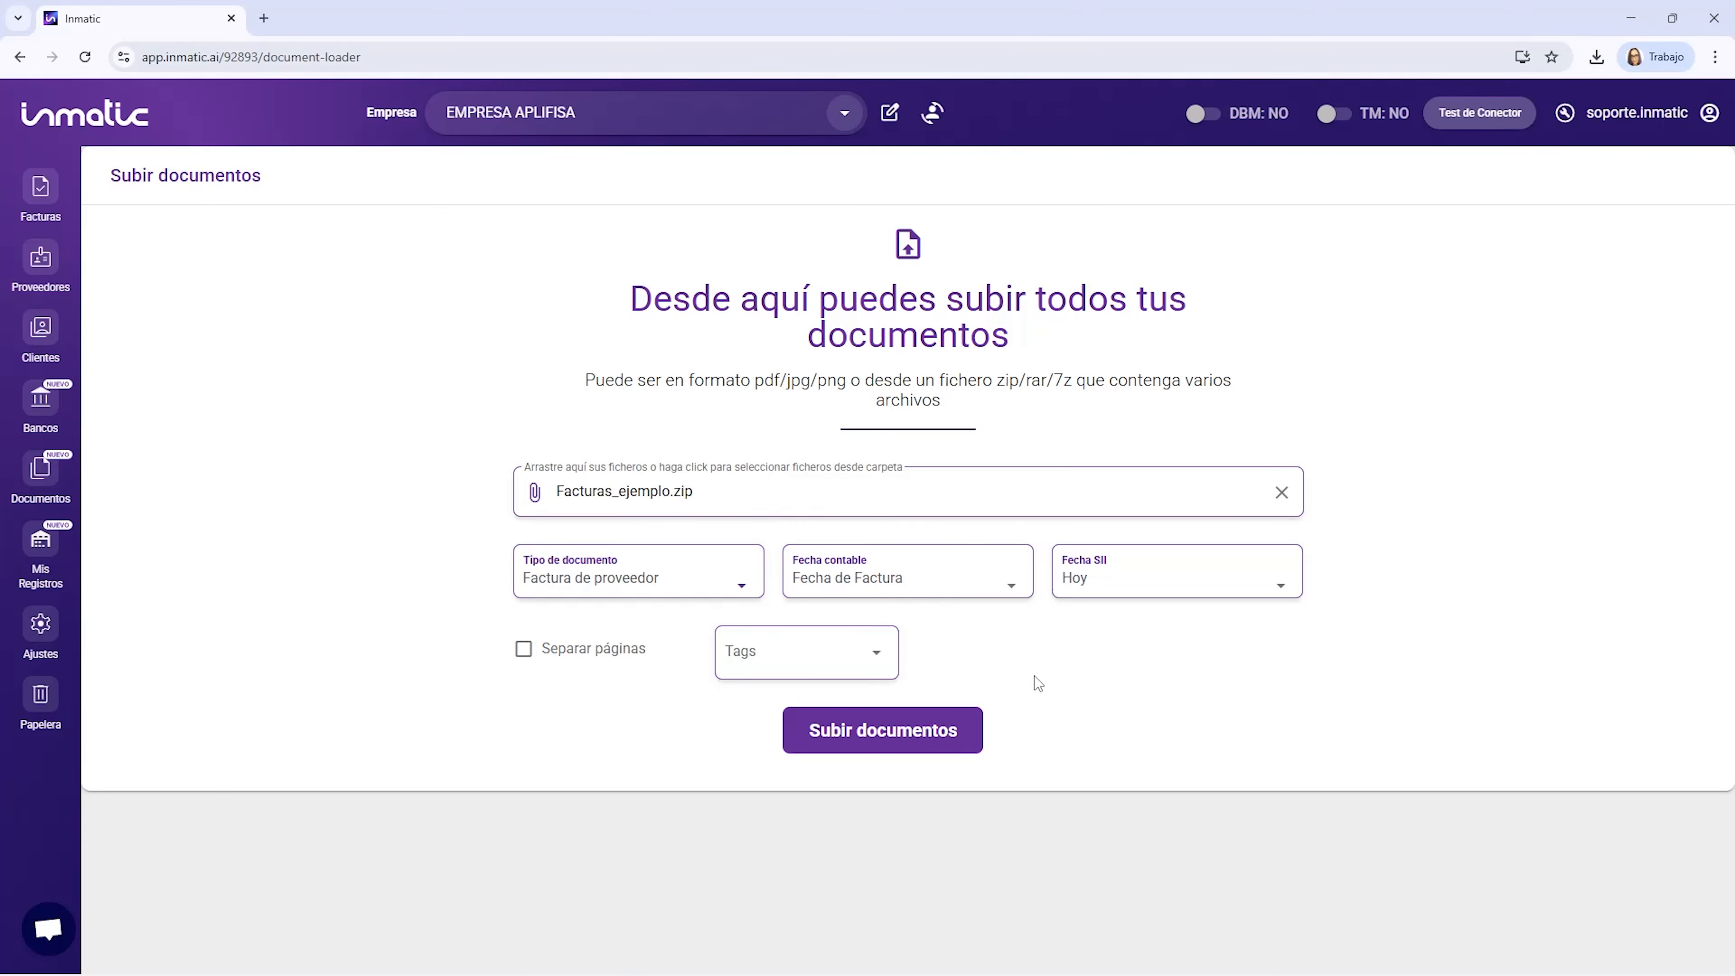
click(898, 741)
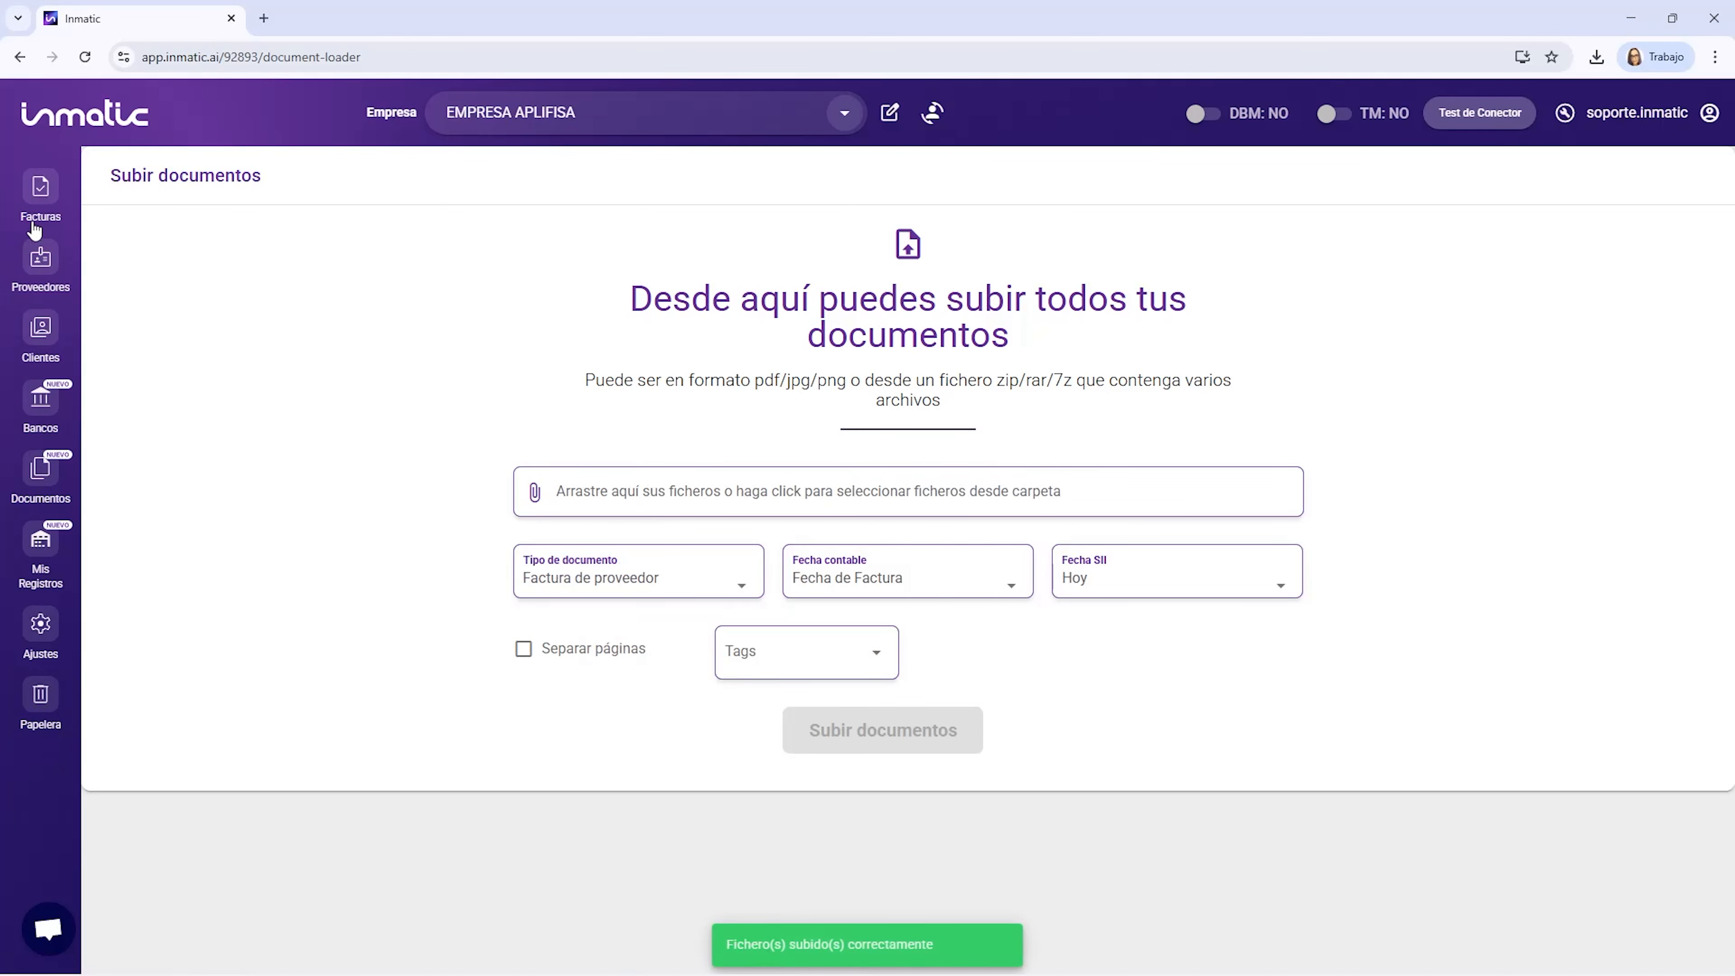
Filter the company's invoice list to Pend. de revisión and refresh it while the uploaded invoices are processed.
click(39, 198)
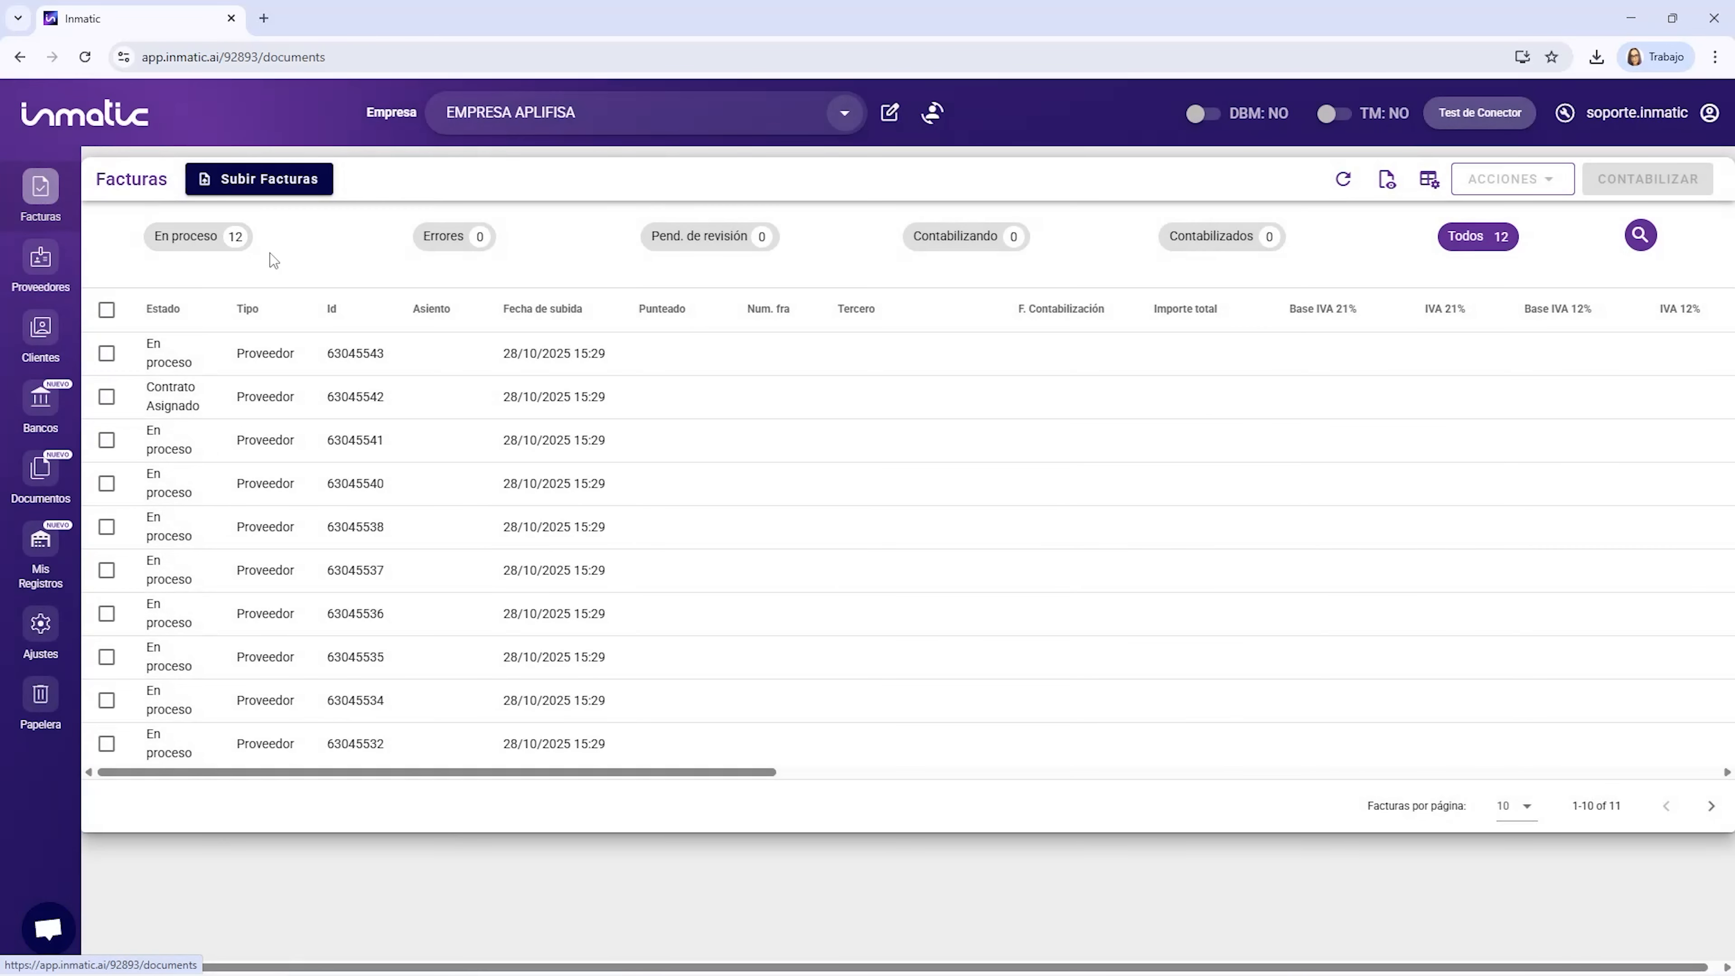
click(1342, 184)
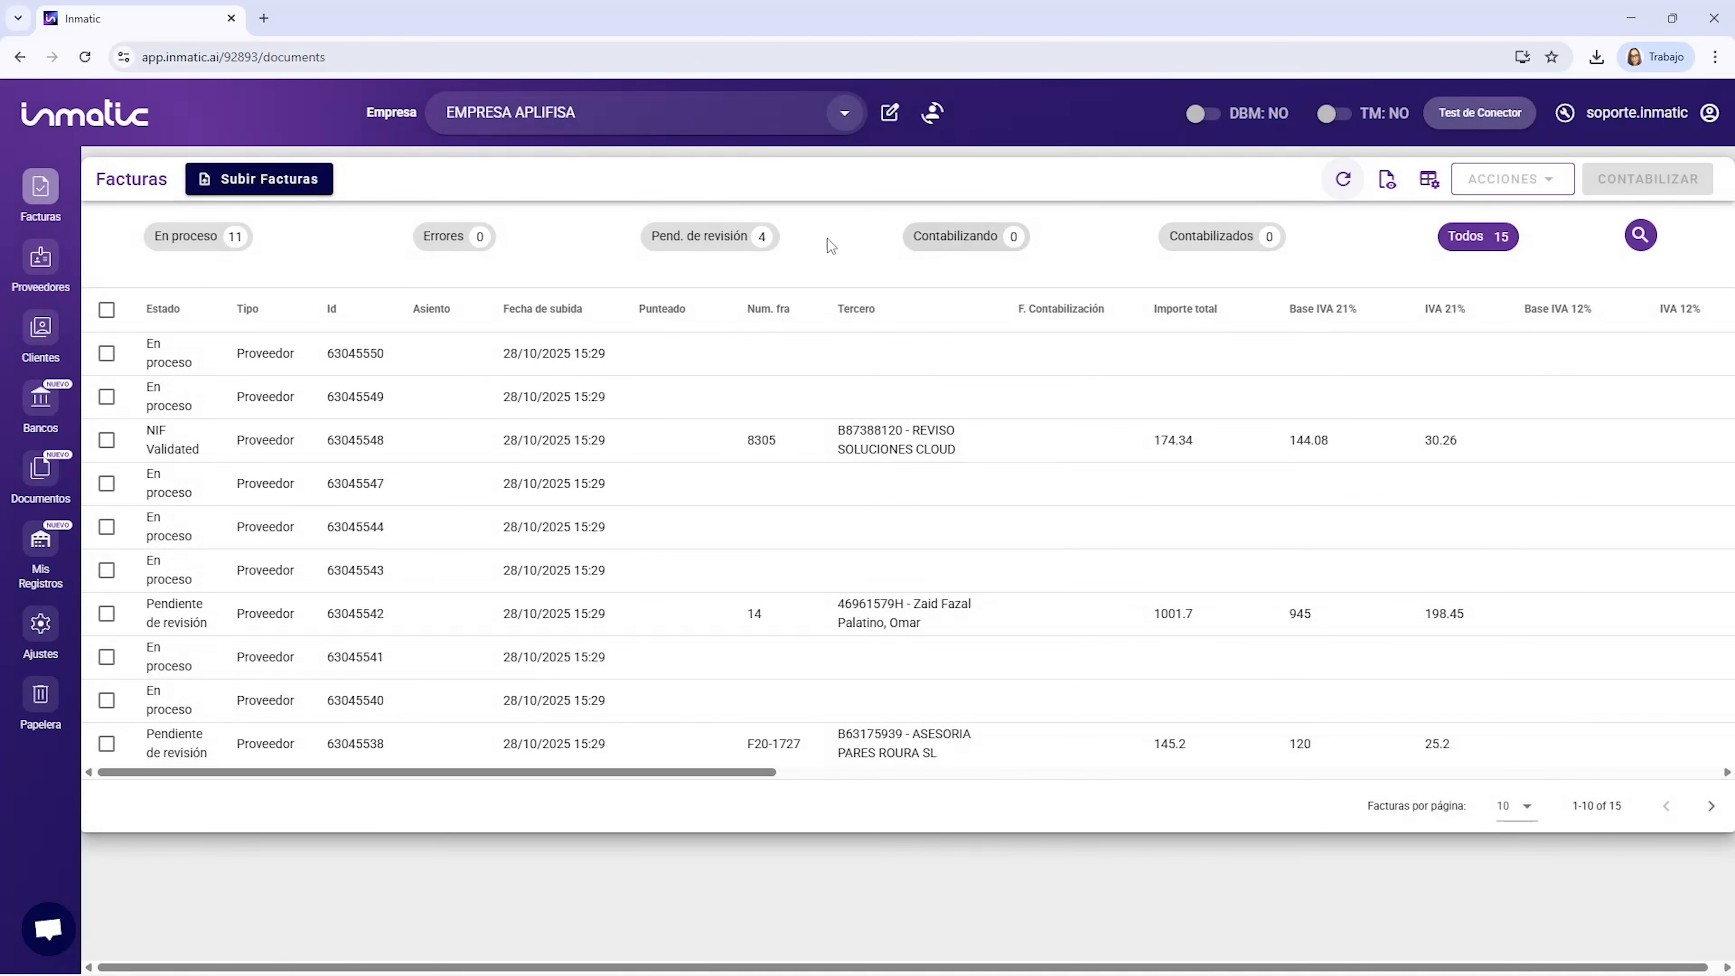
click(682, 239)
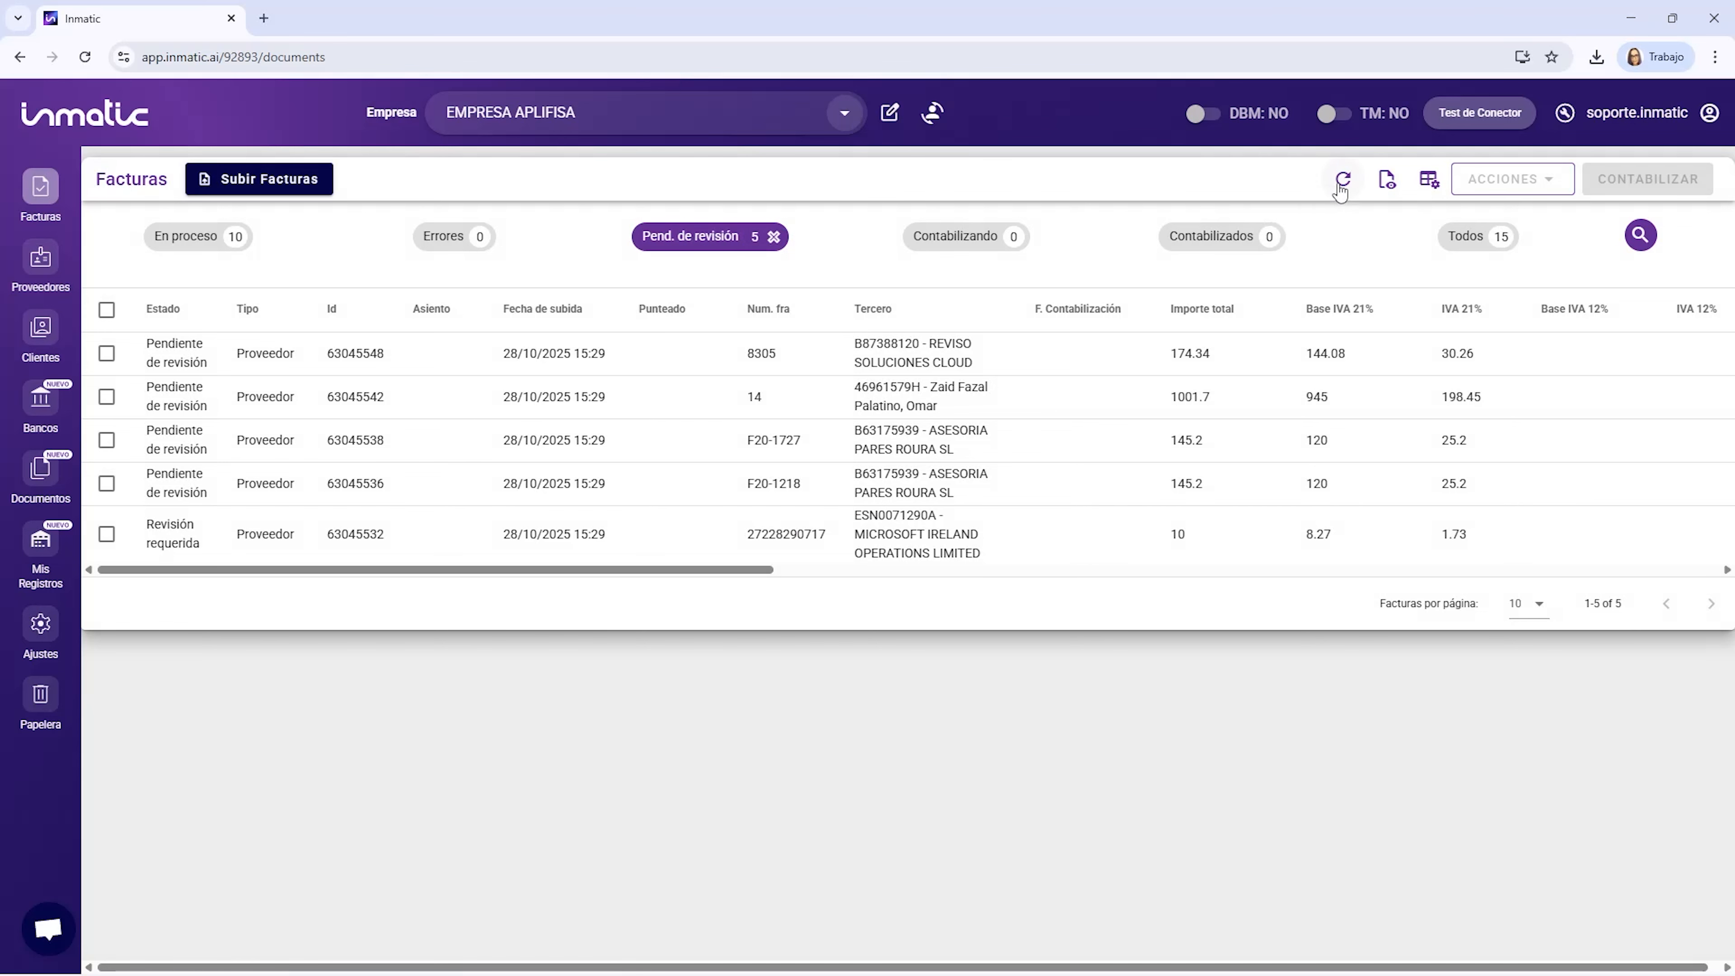
click(1340, 186)
click(1340, 186)
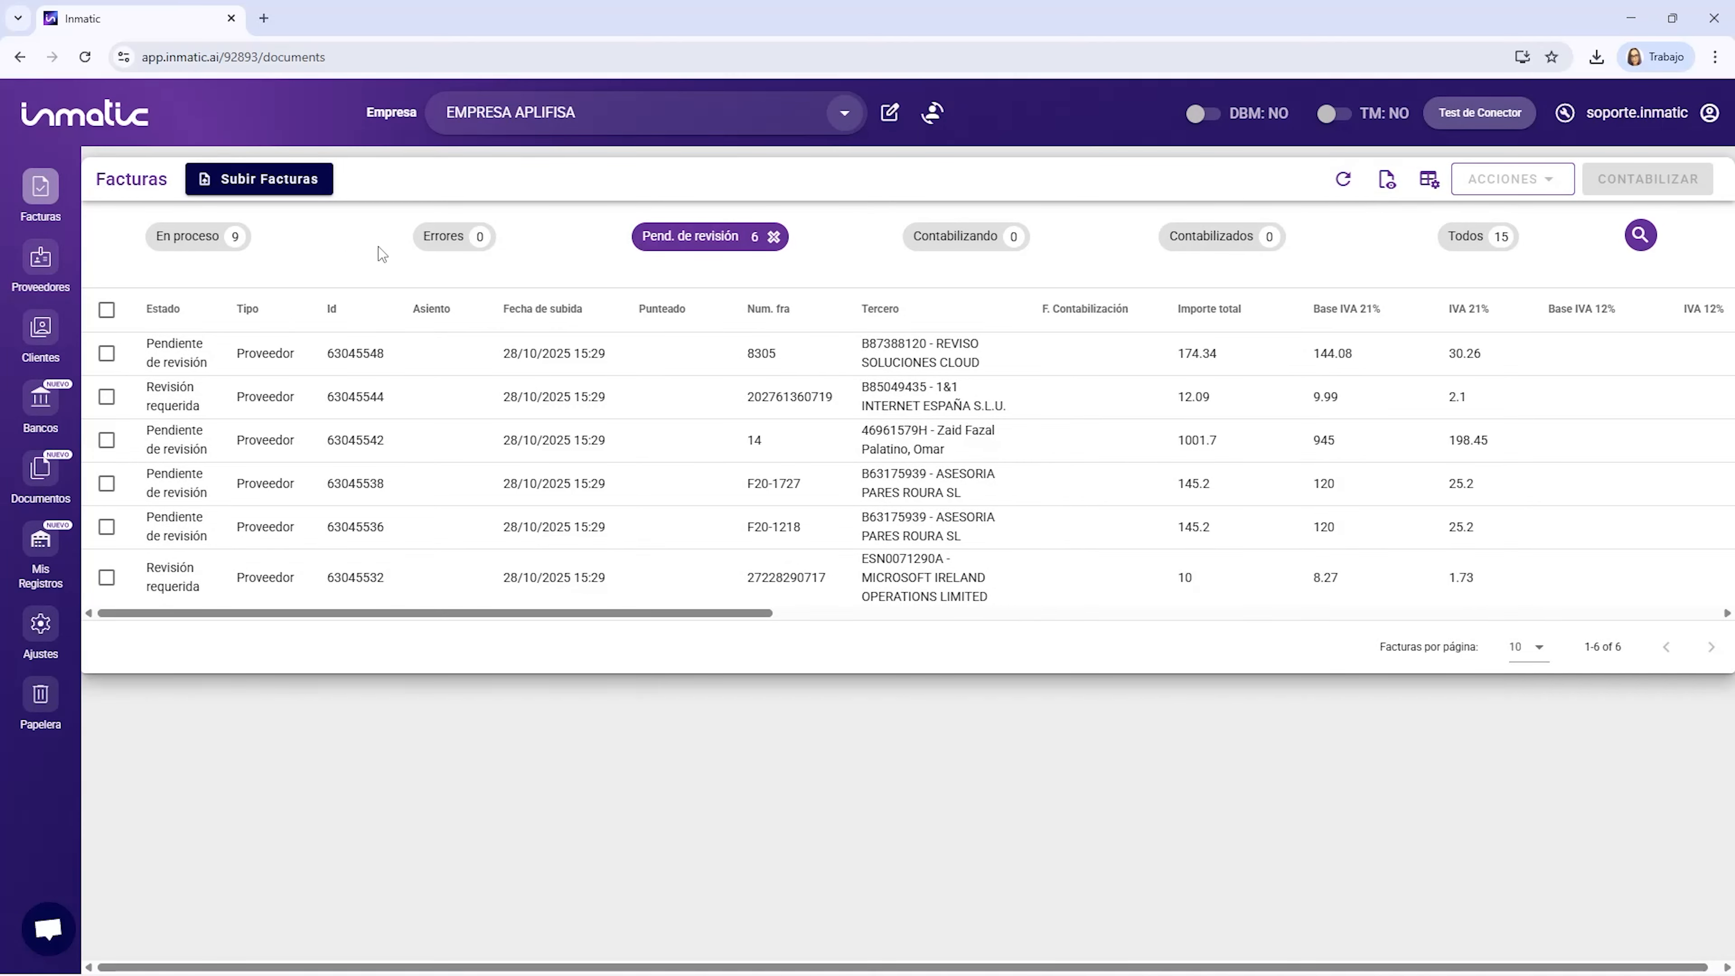
click(1345, 180)
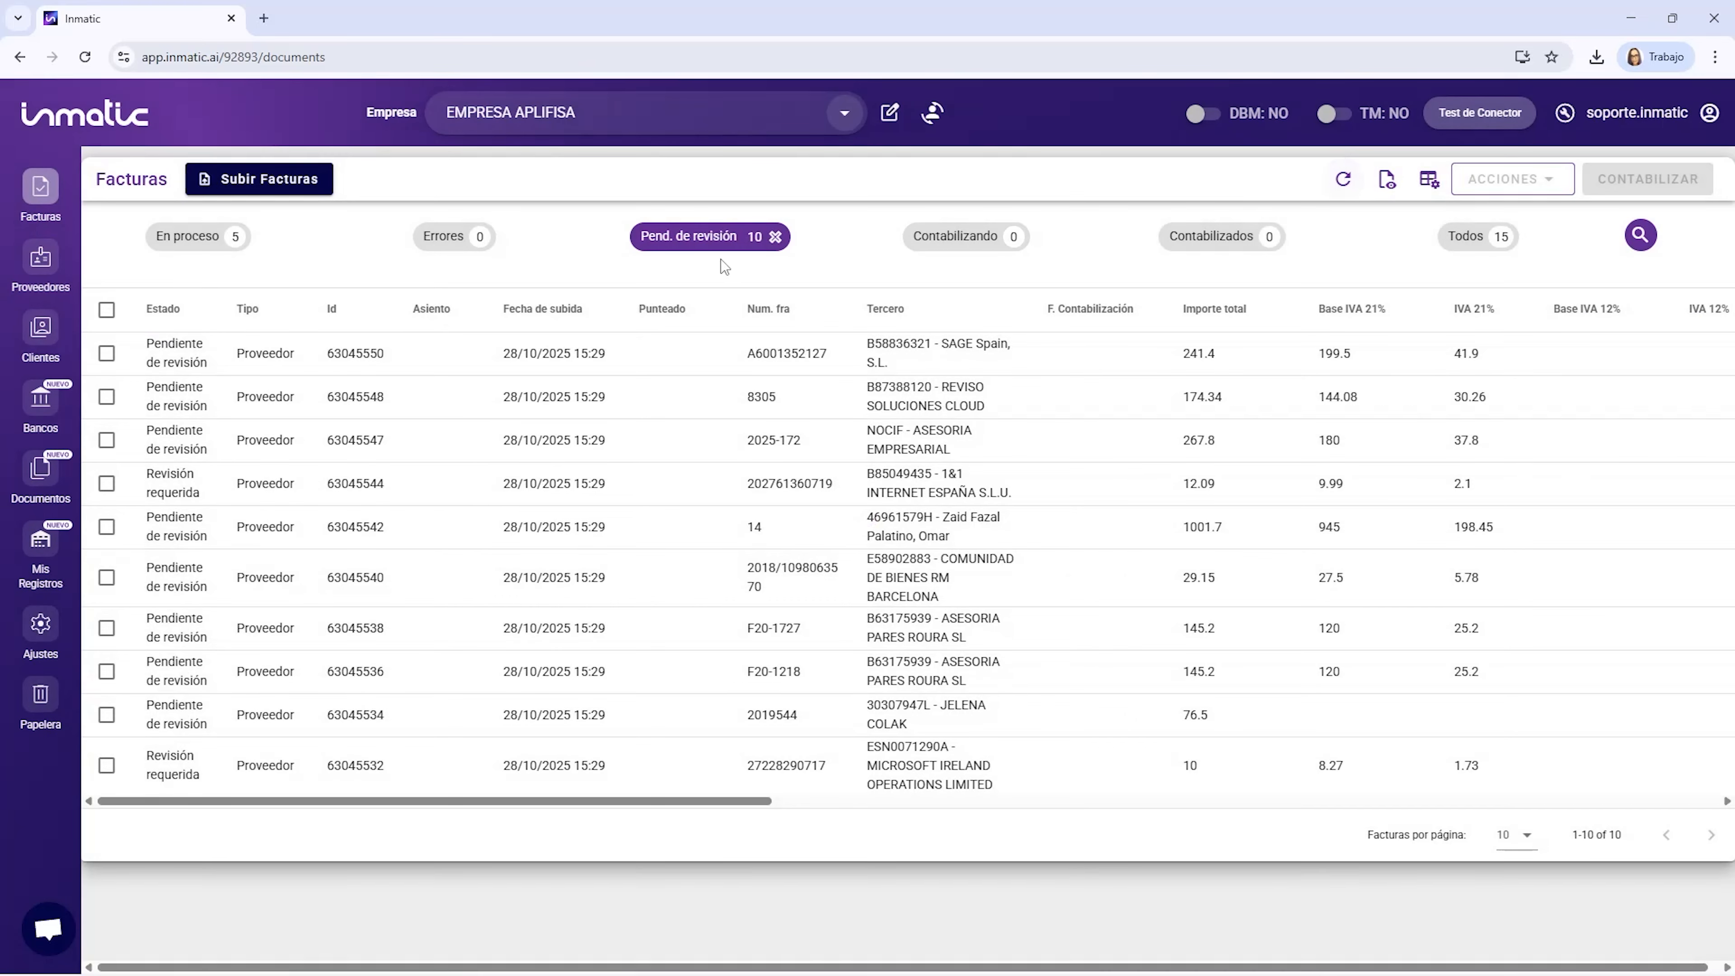
click(1343, 179)
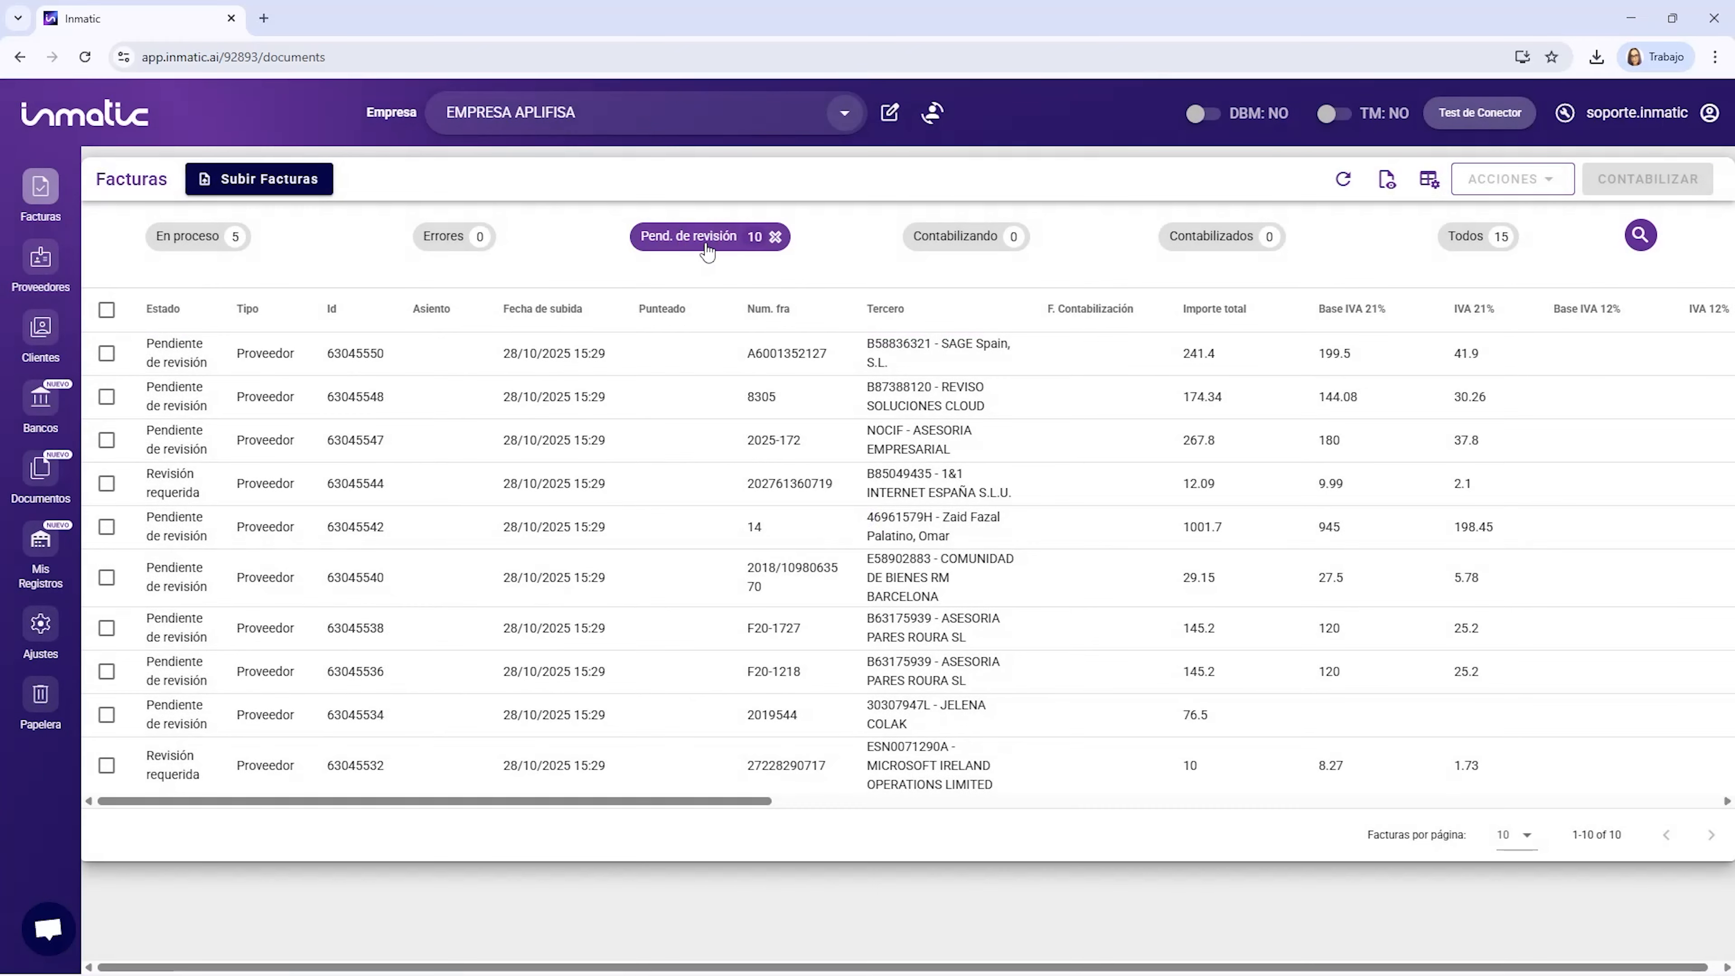
Open the SAGE Spain invoice and compare the document's amounts with the extracted data and accounting entry.
click(654, 361)
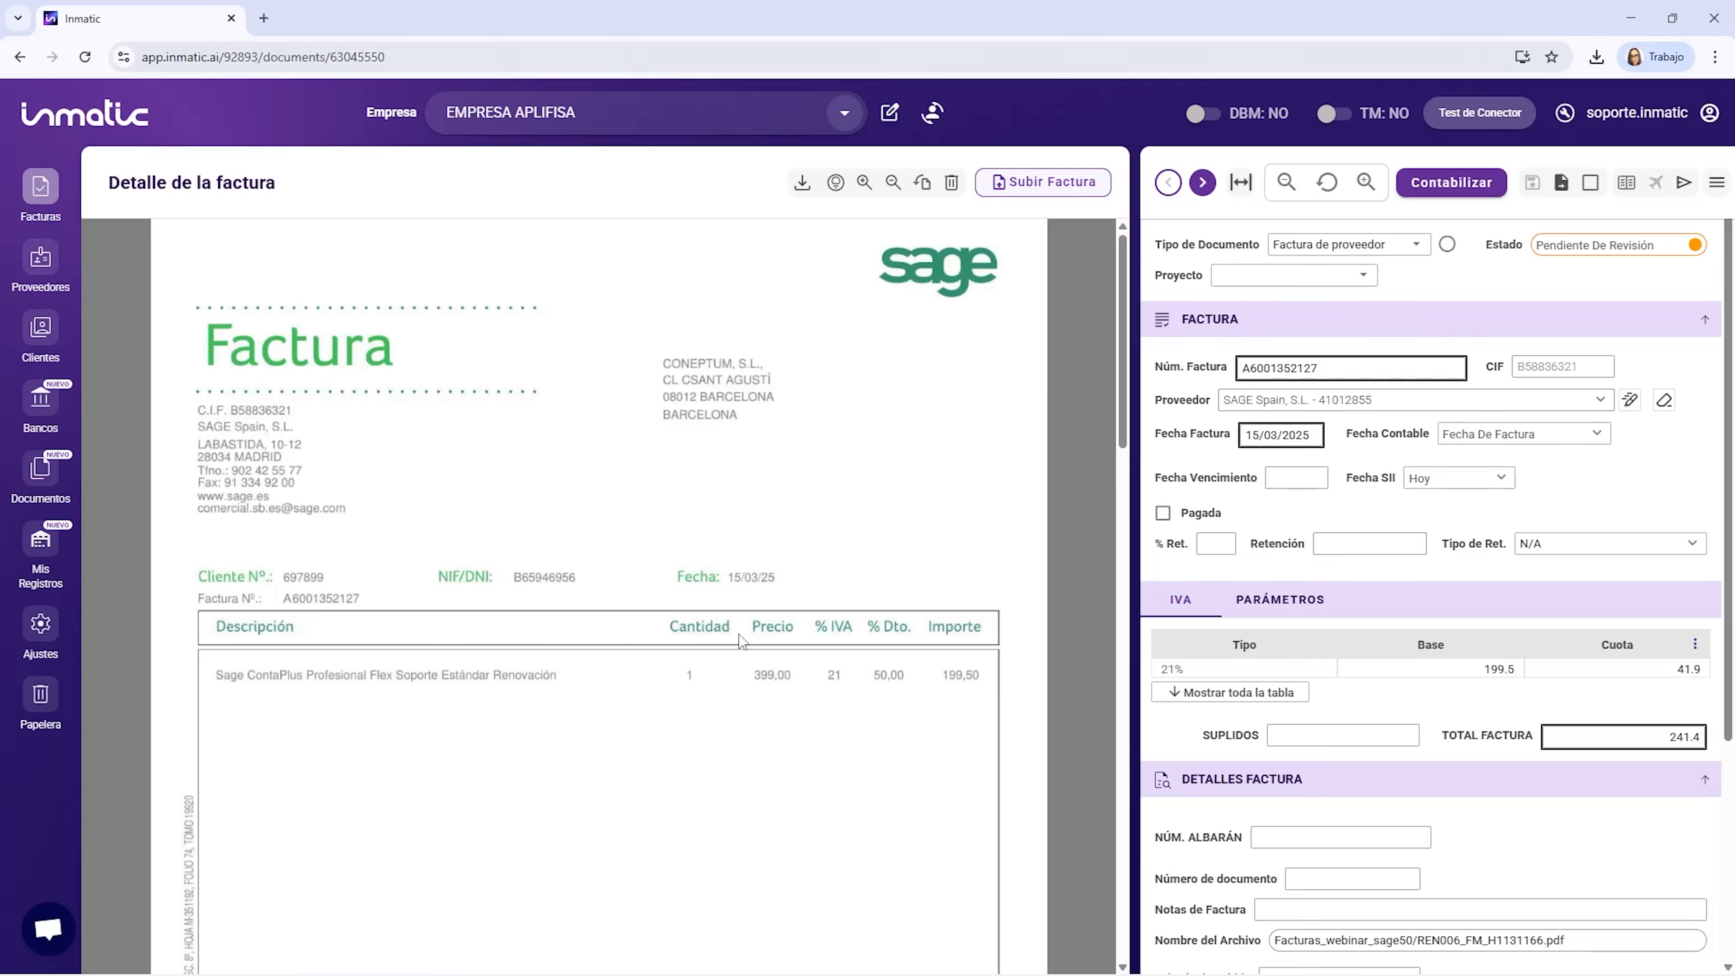
scroll(748, 615, down, 3)
scroll(908, 619, down, 4)
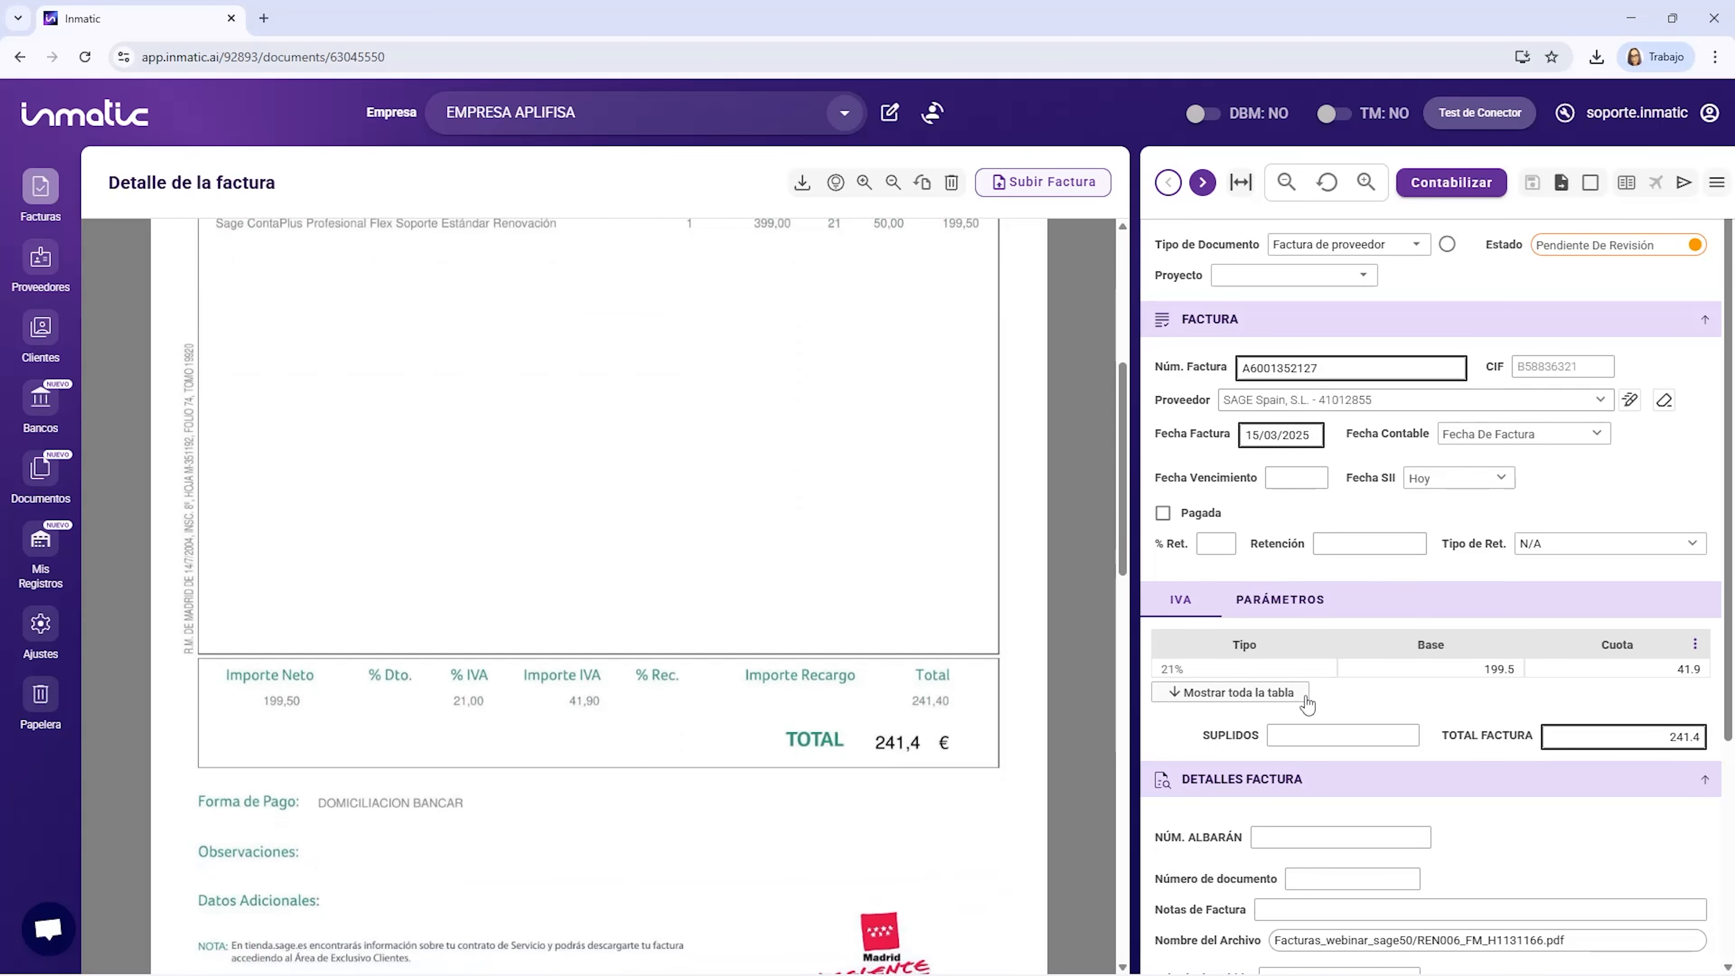
scroll(1307, 704, down, 5)
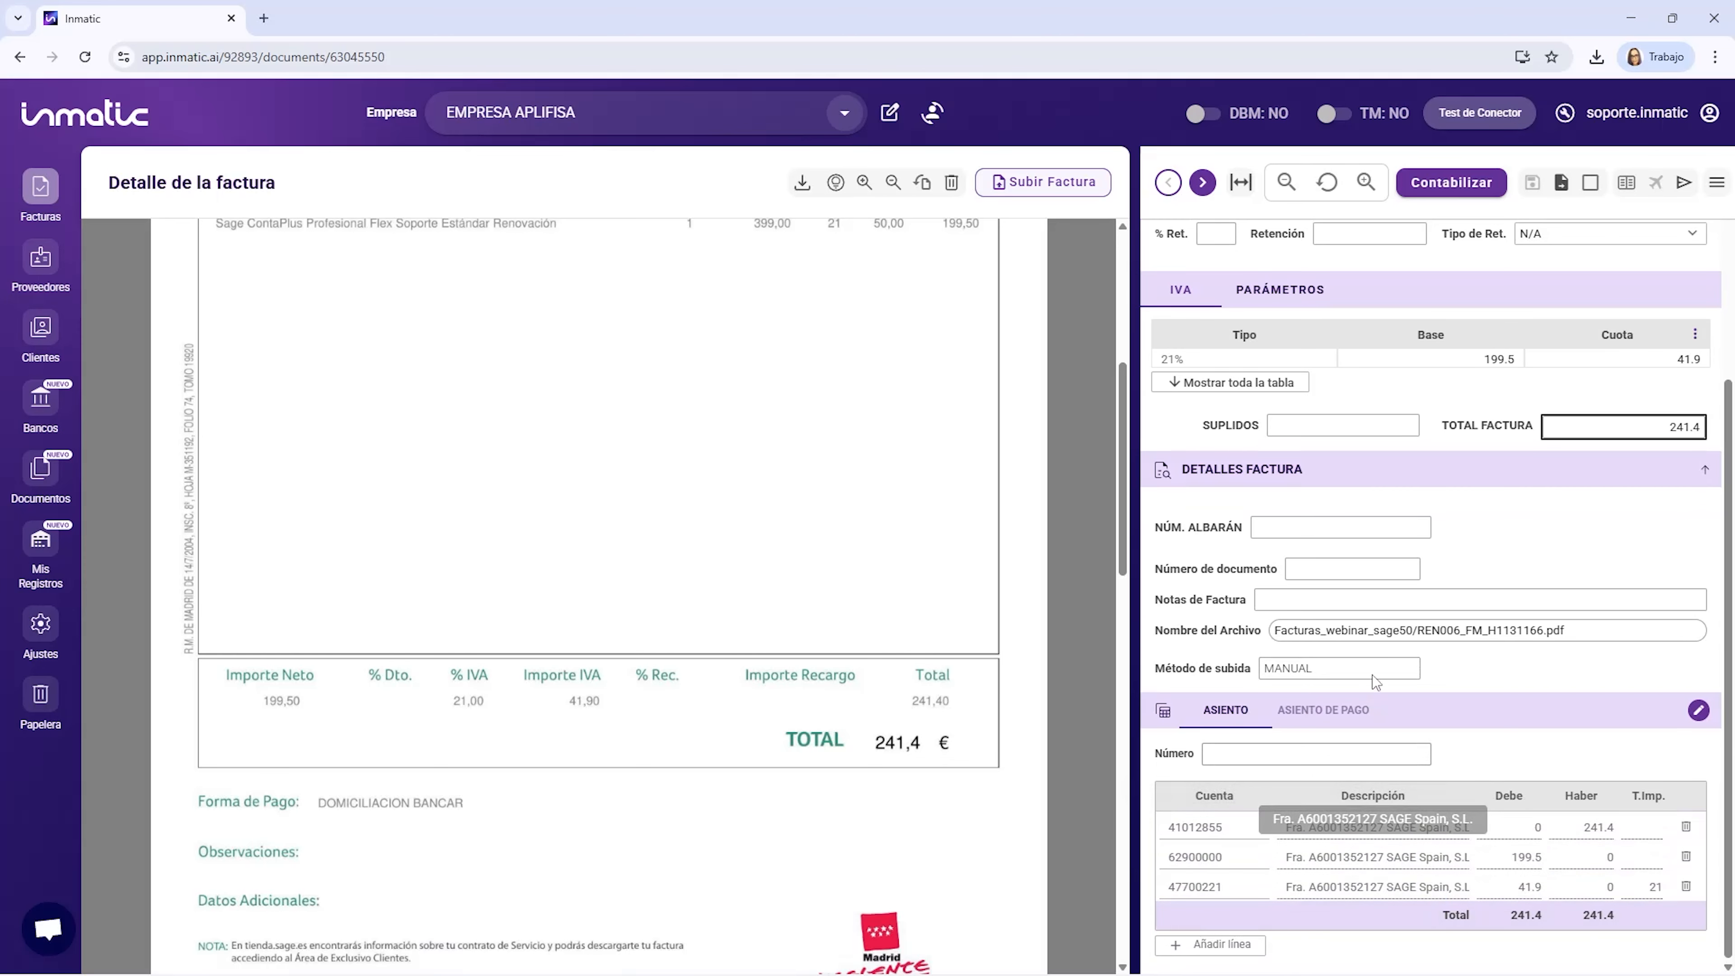
scroll(1372, 675, up, 5)
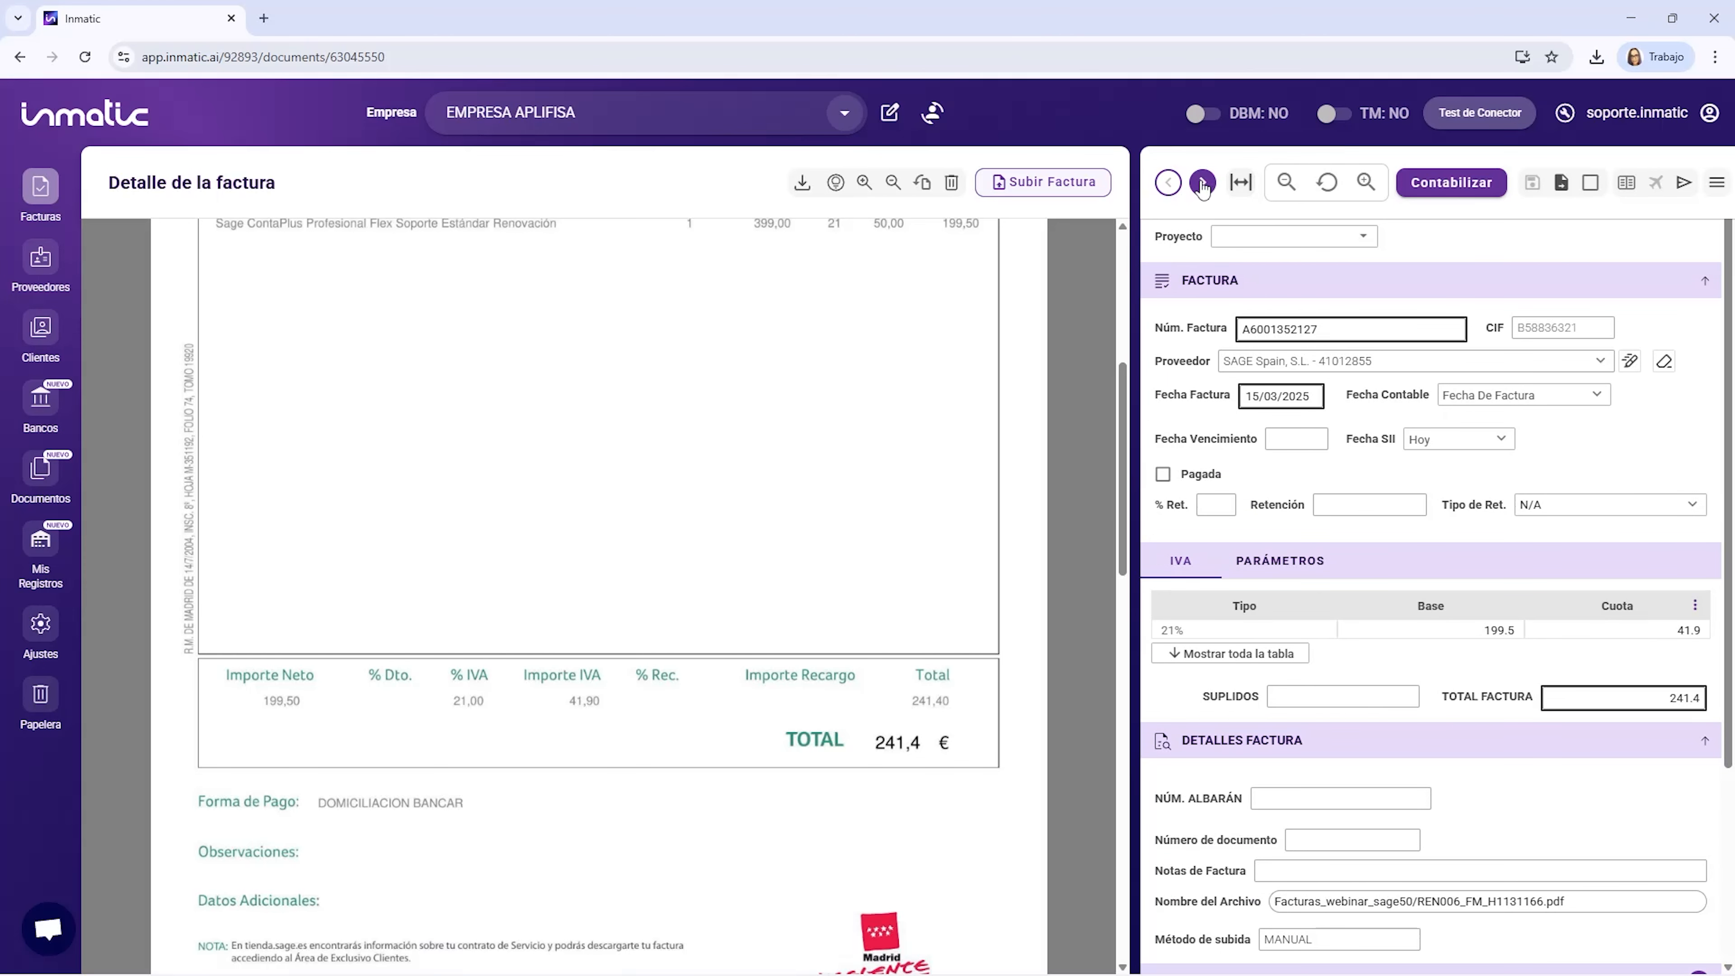
Go to the Reviso Soluciones Cloud invoice and check its extracted fields, VAT and accounting entry.
click(1203, 183)
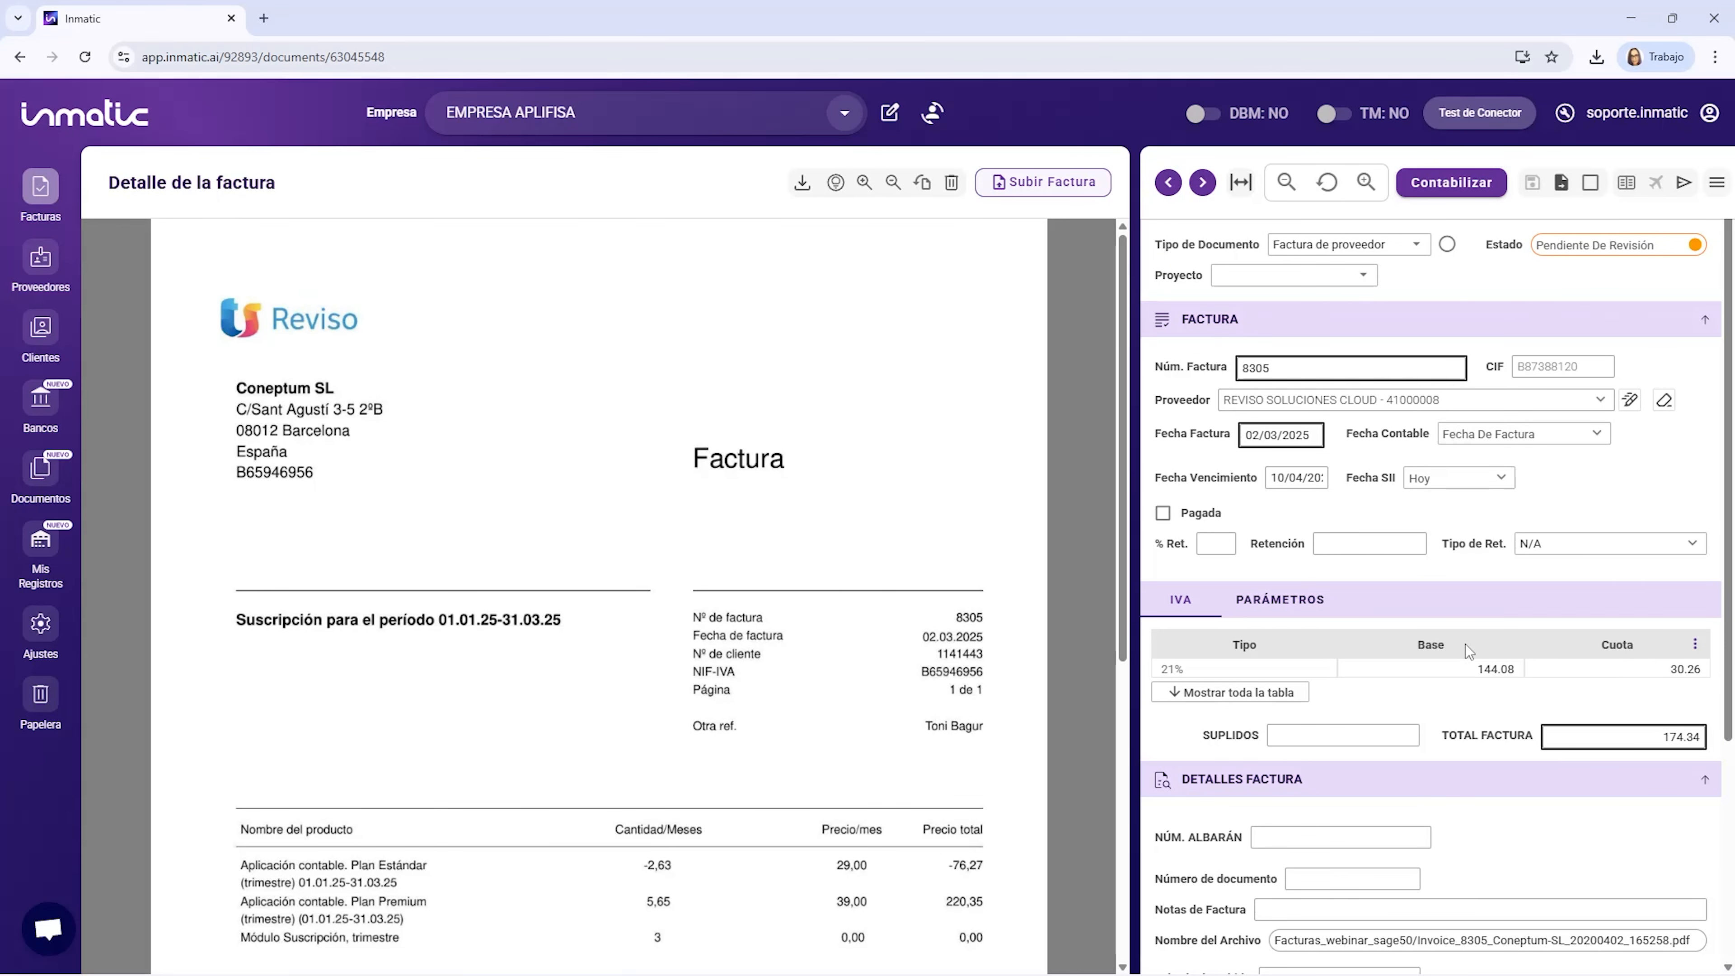
scroll(1476, 663, down, 2)
scroll(1390, 295, up, 2)
scroll(1372, 605, down, 6)
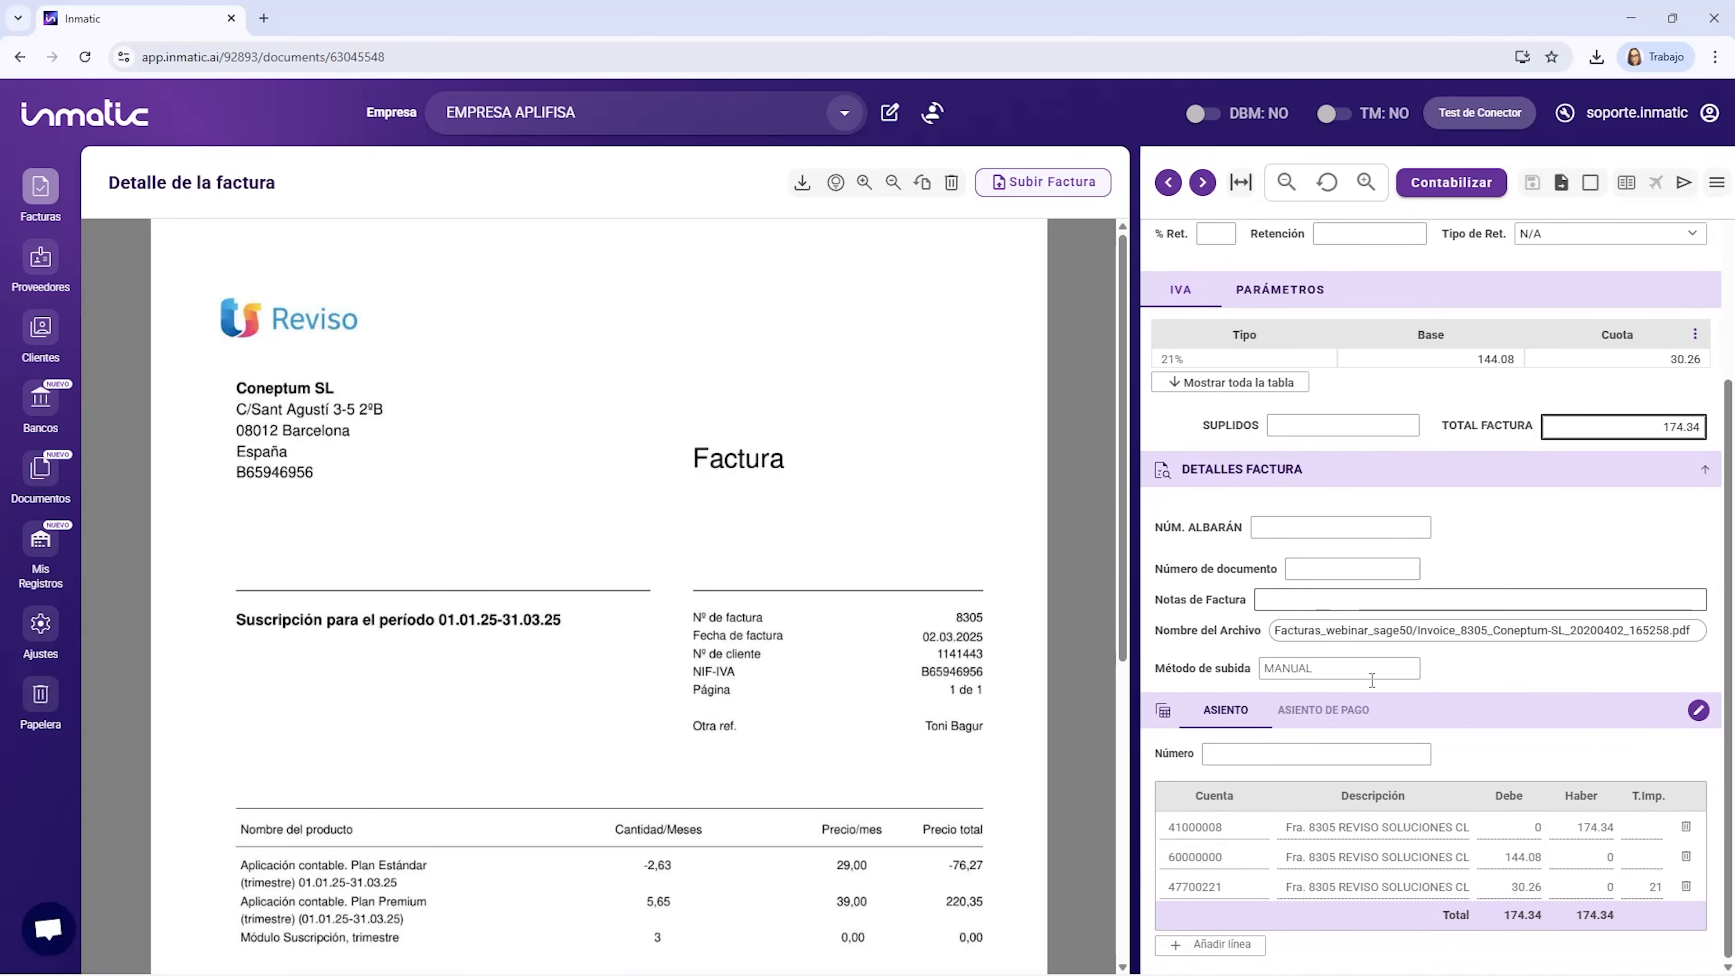
scroll(1243, 615, up, 6)
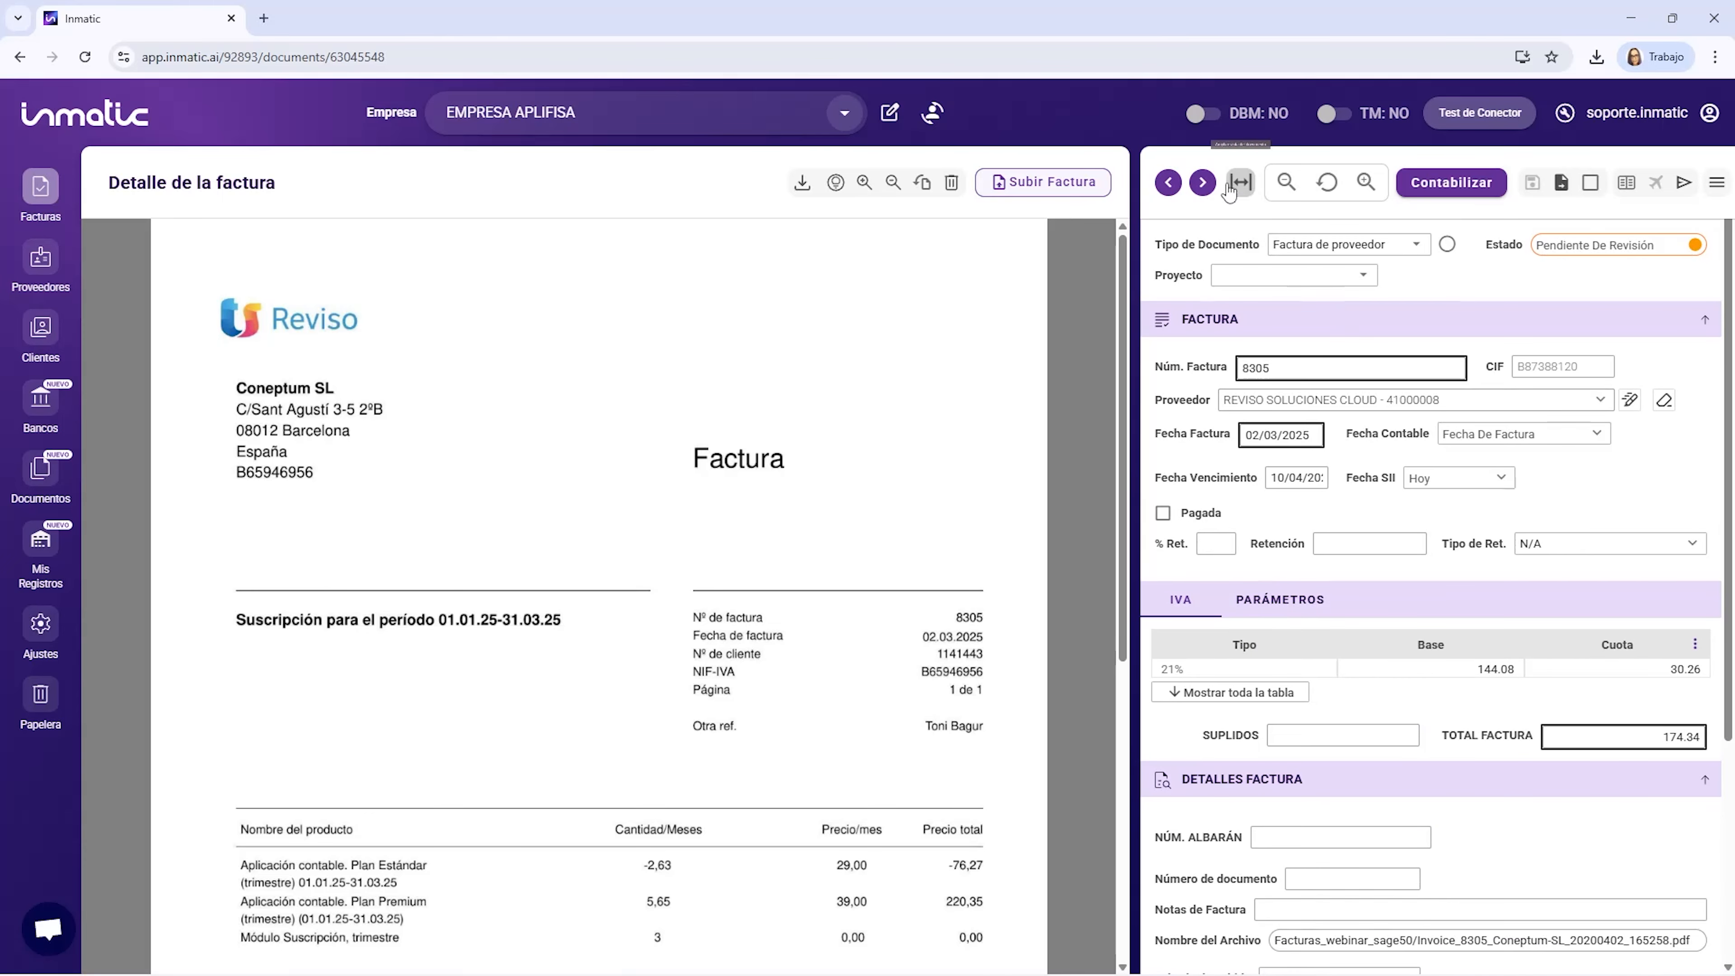
Advance to the iOS development invoice and compare its totals with the extracted withholding and VAT data.
click(1203, 184)
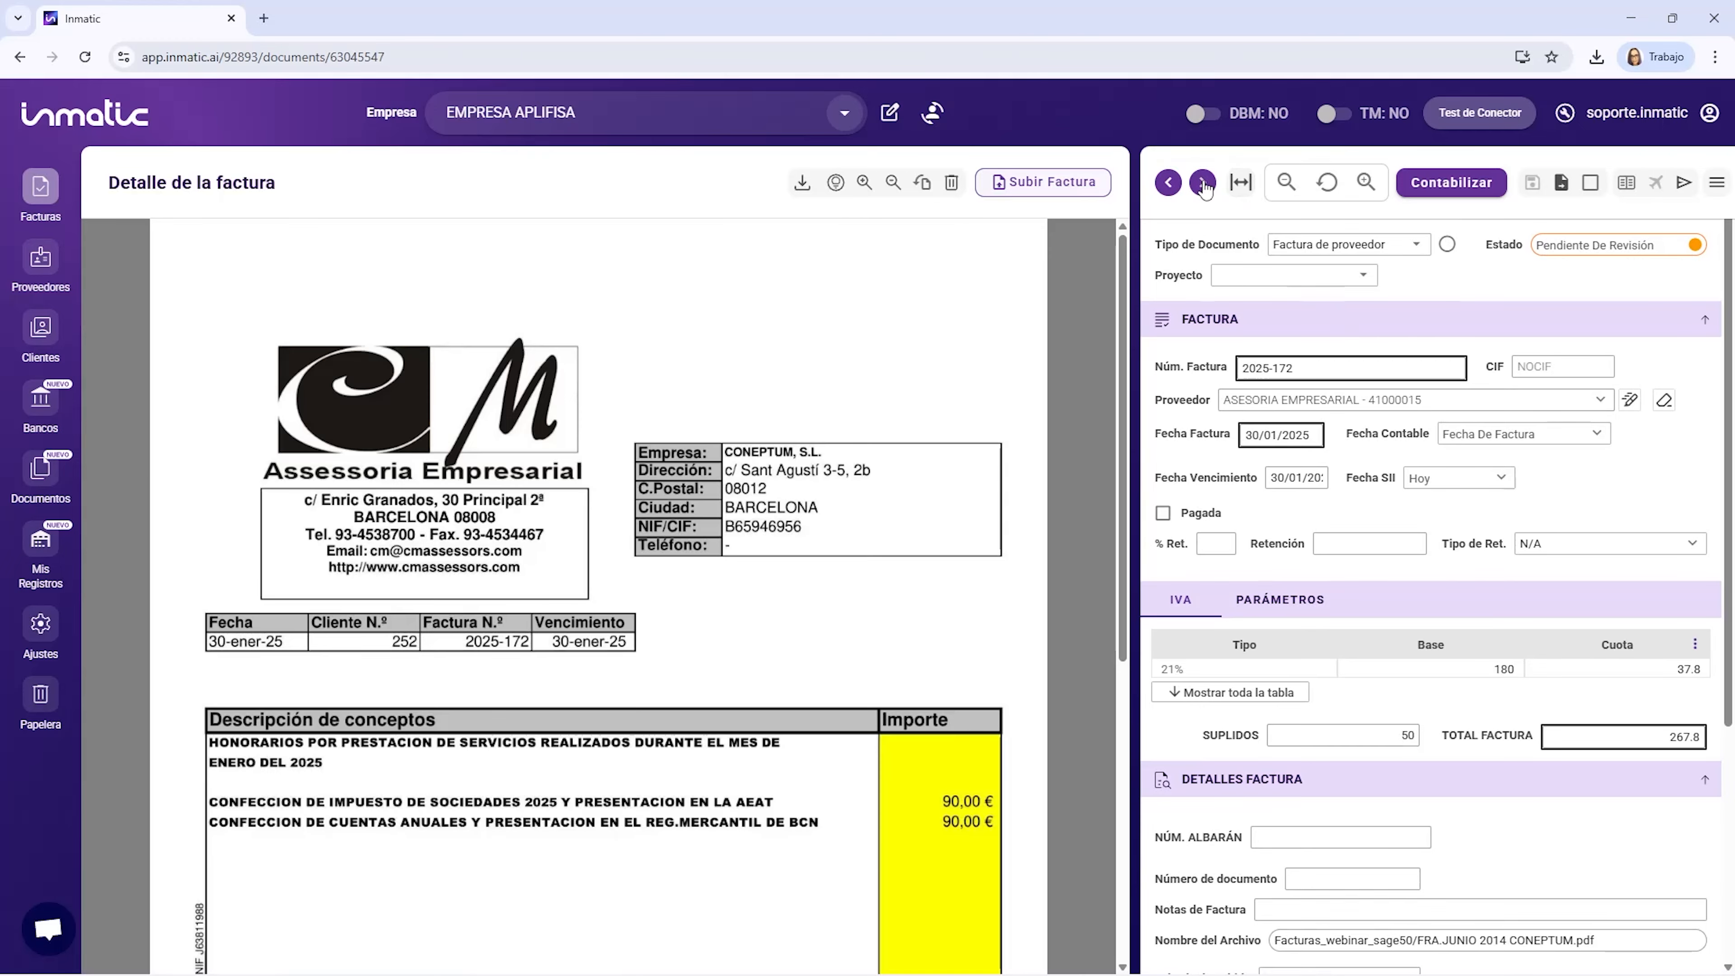
click(1203, 184)
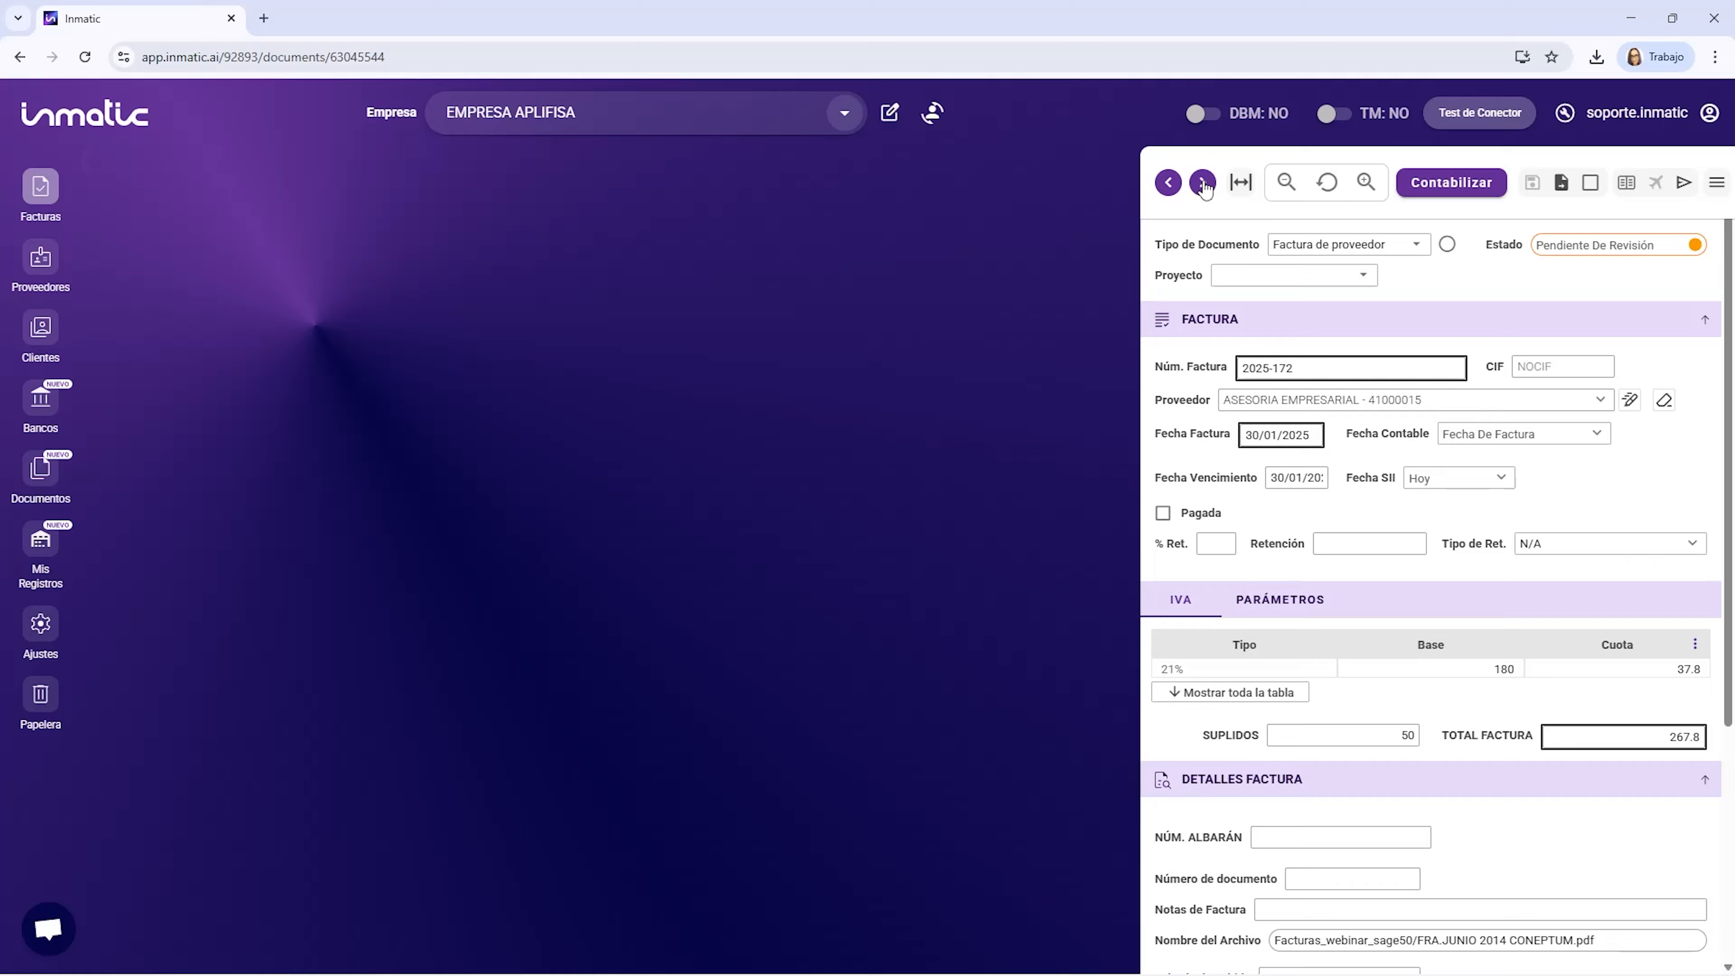
click(1203, 184)
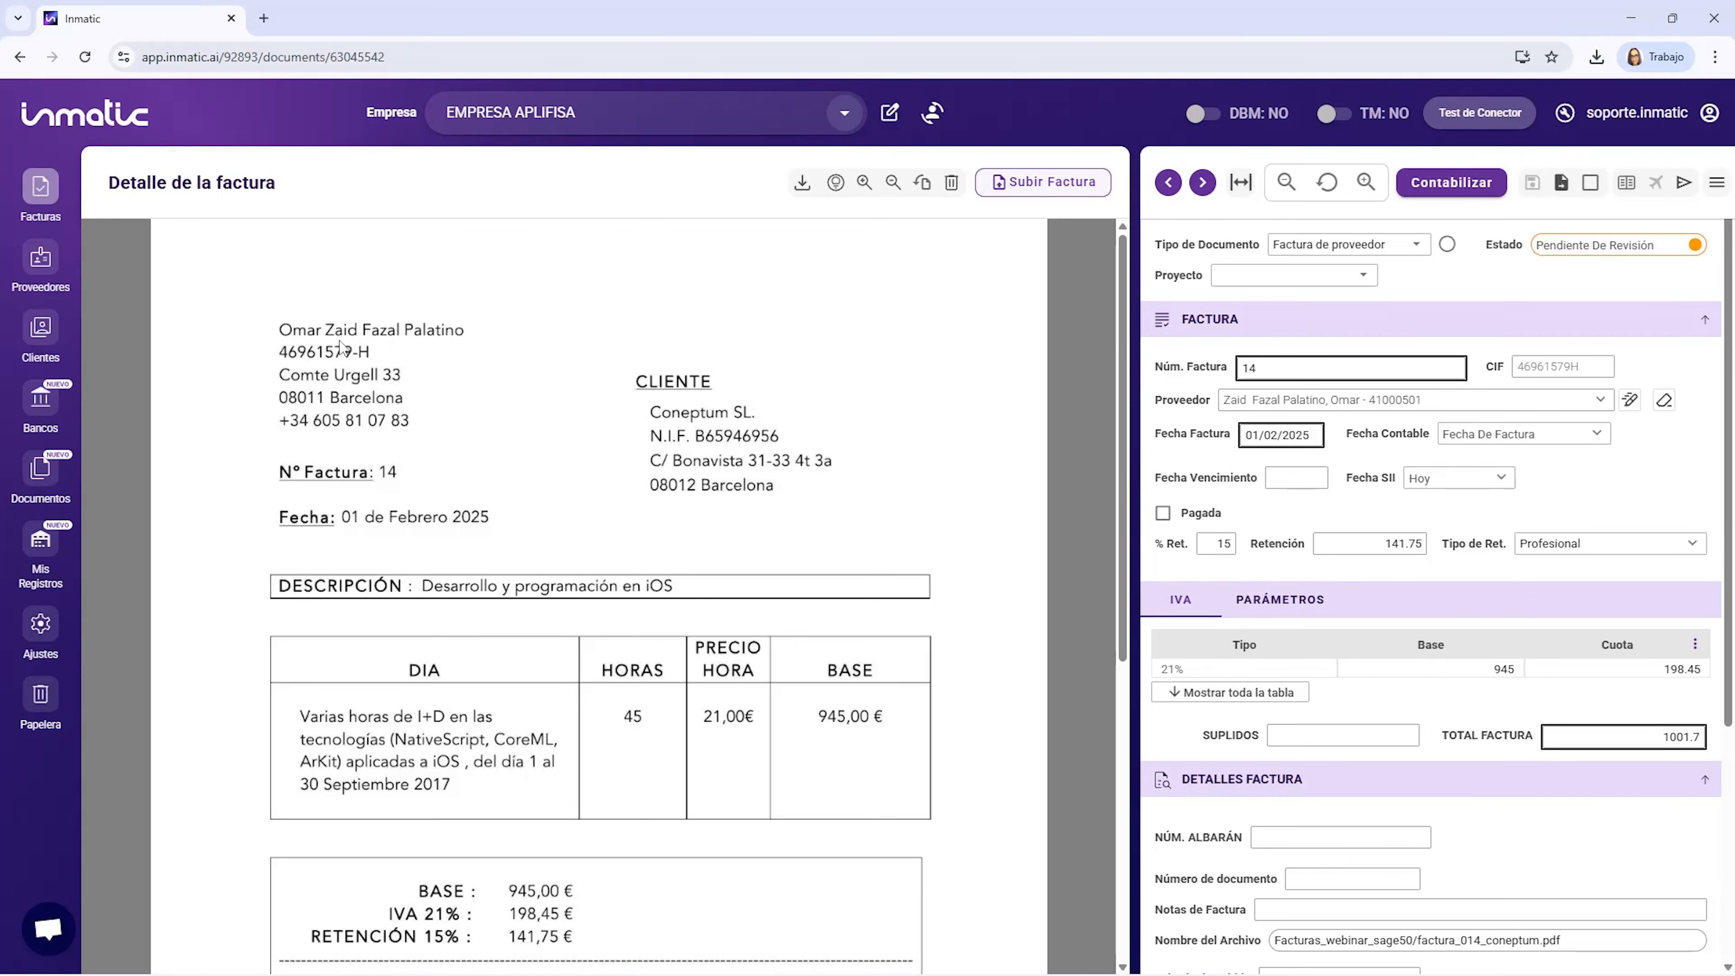
scroll(685, 557, down, 5)
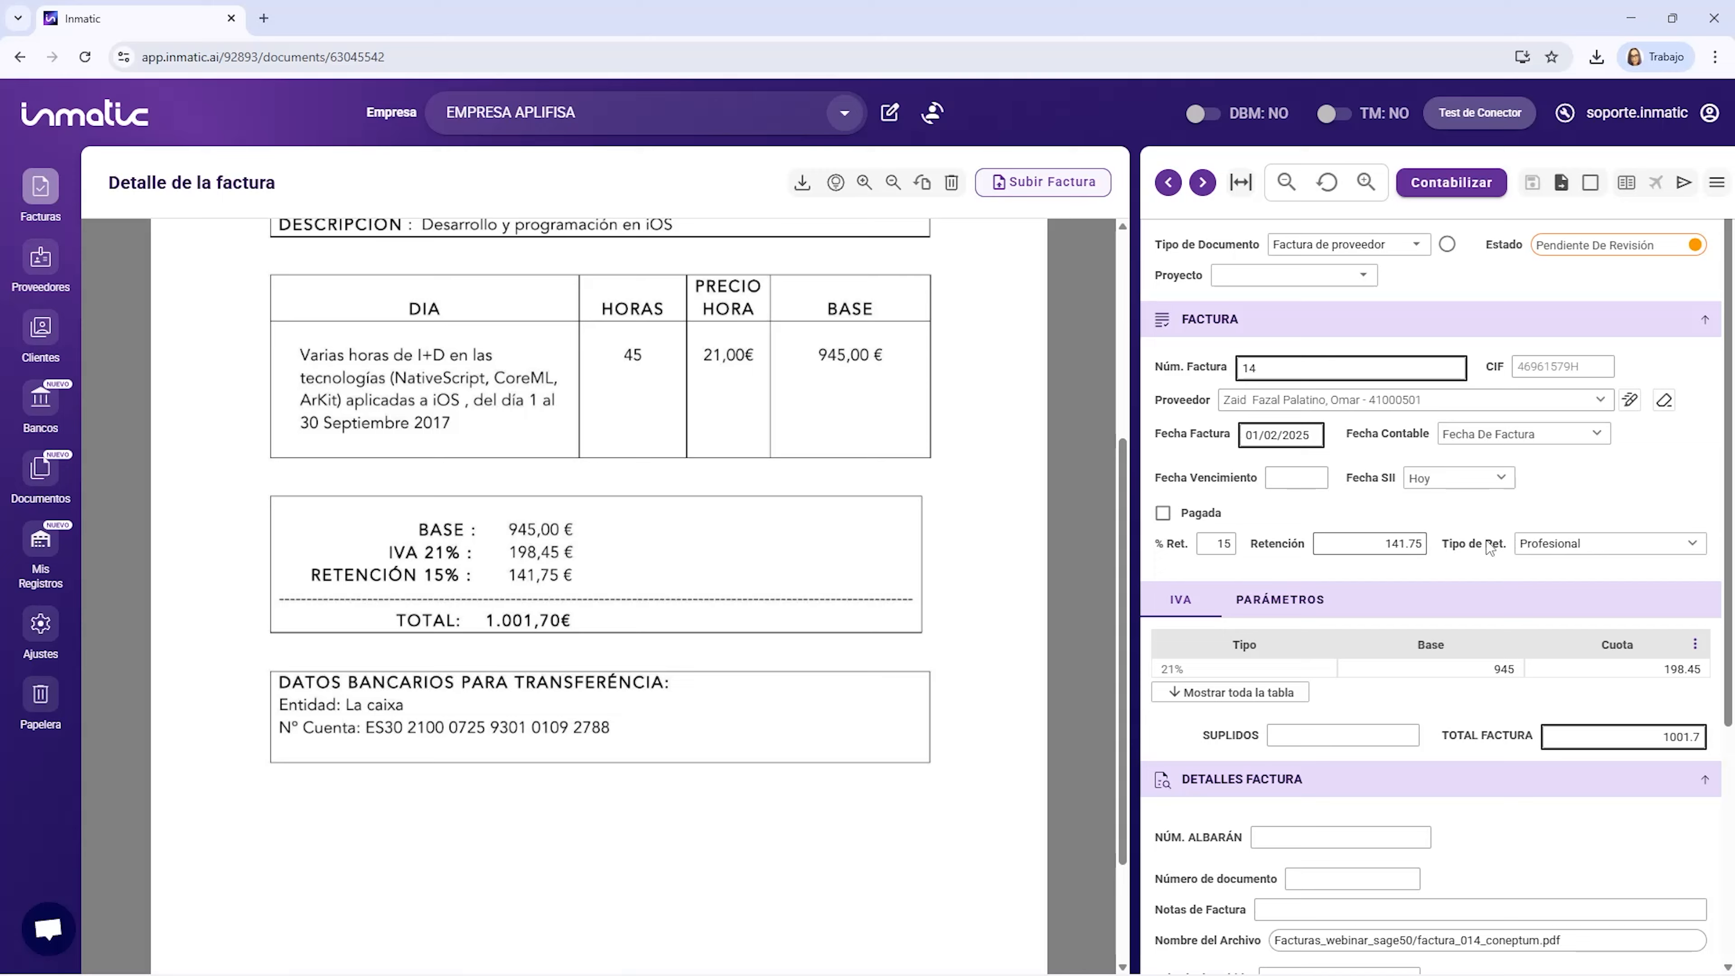
scroll(1437, 595, down, 1)
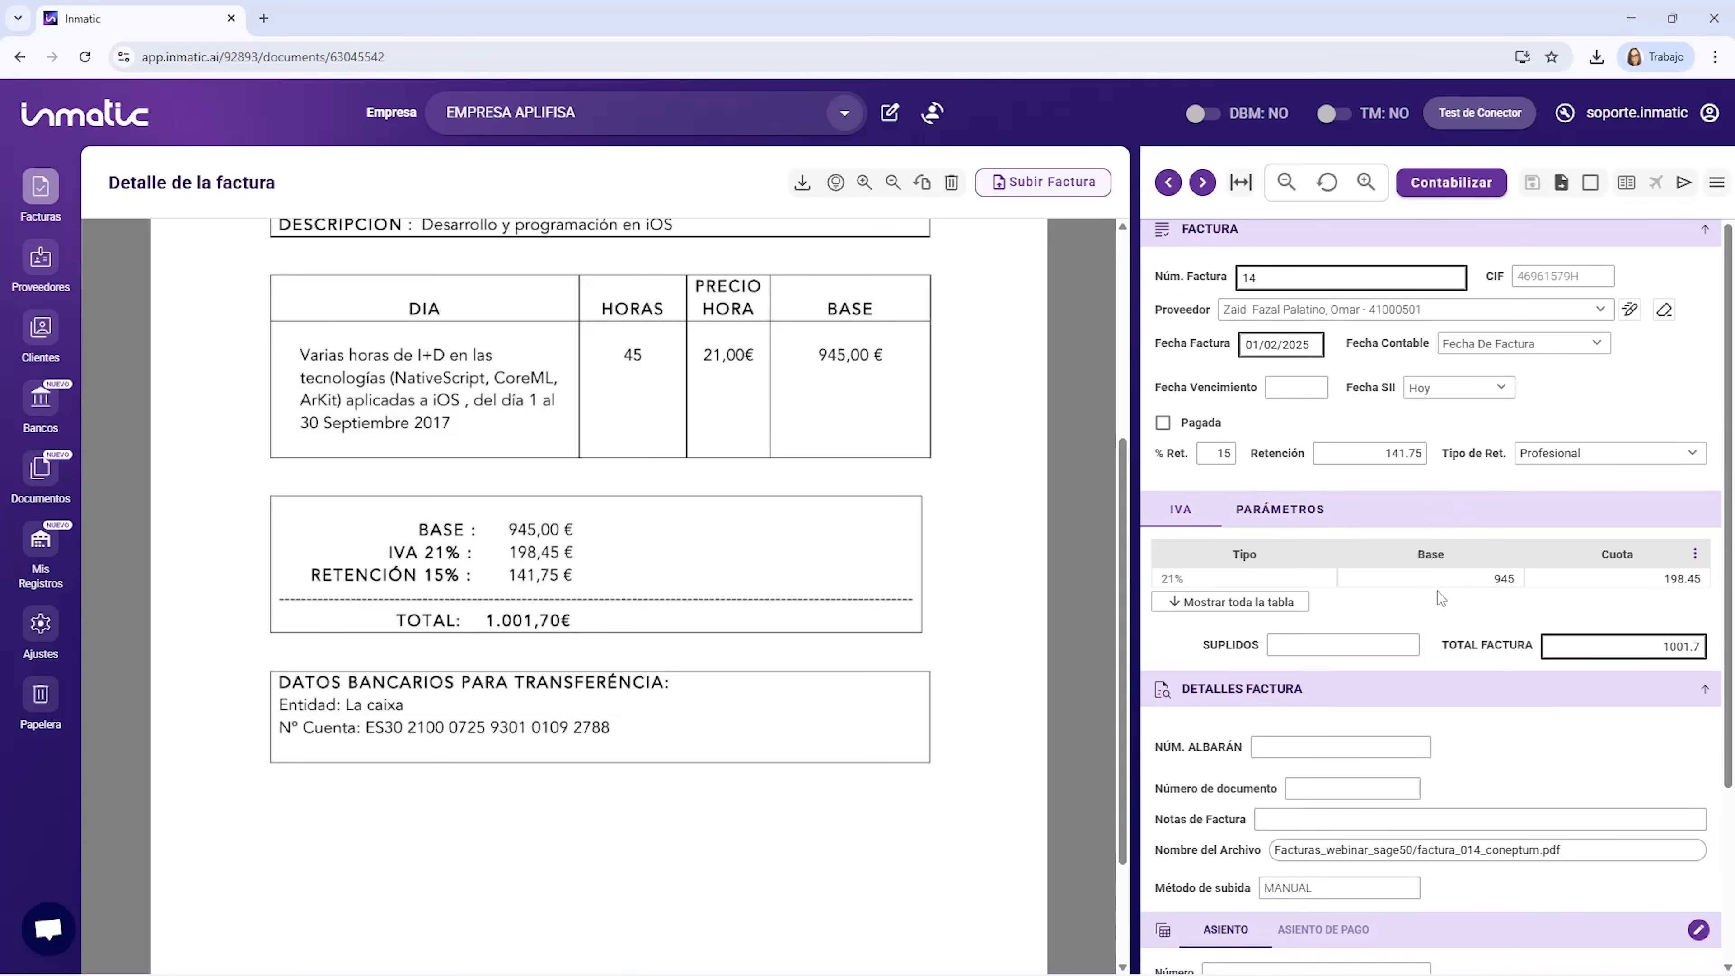
scroll(1411, 593, up, 1)
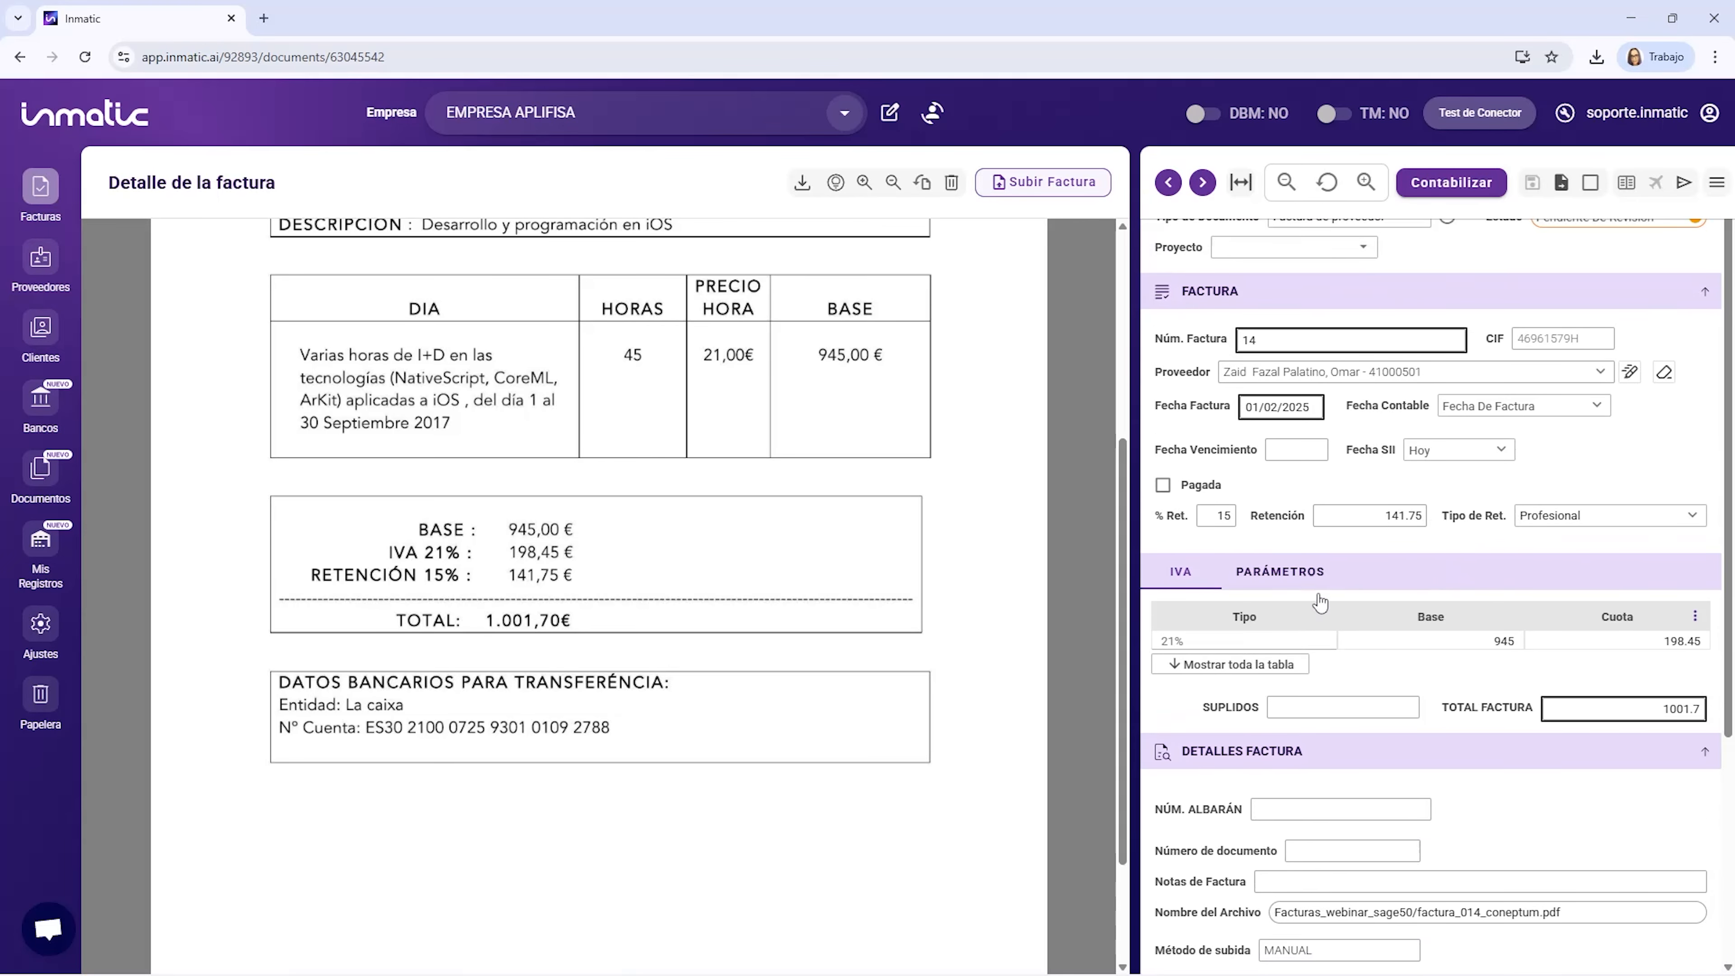
Go to the Comunidad de Bienes RM Barcelona invoice and check its fees, IRPF and total against the extracted values.
click(1197, 191)
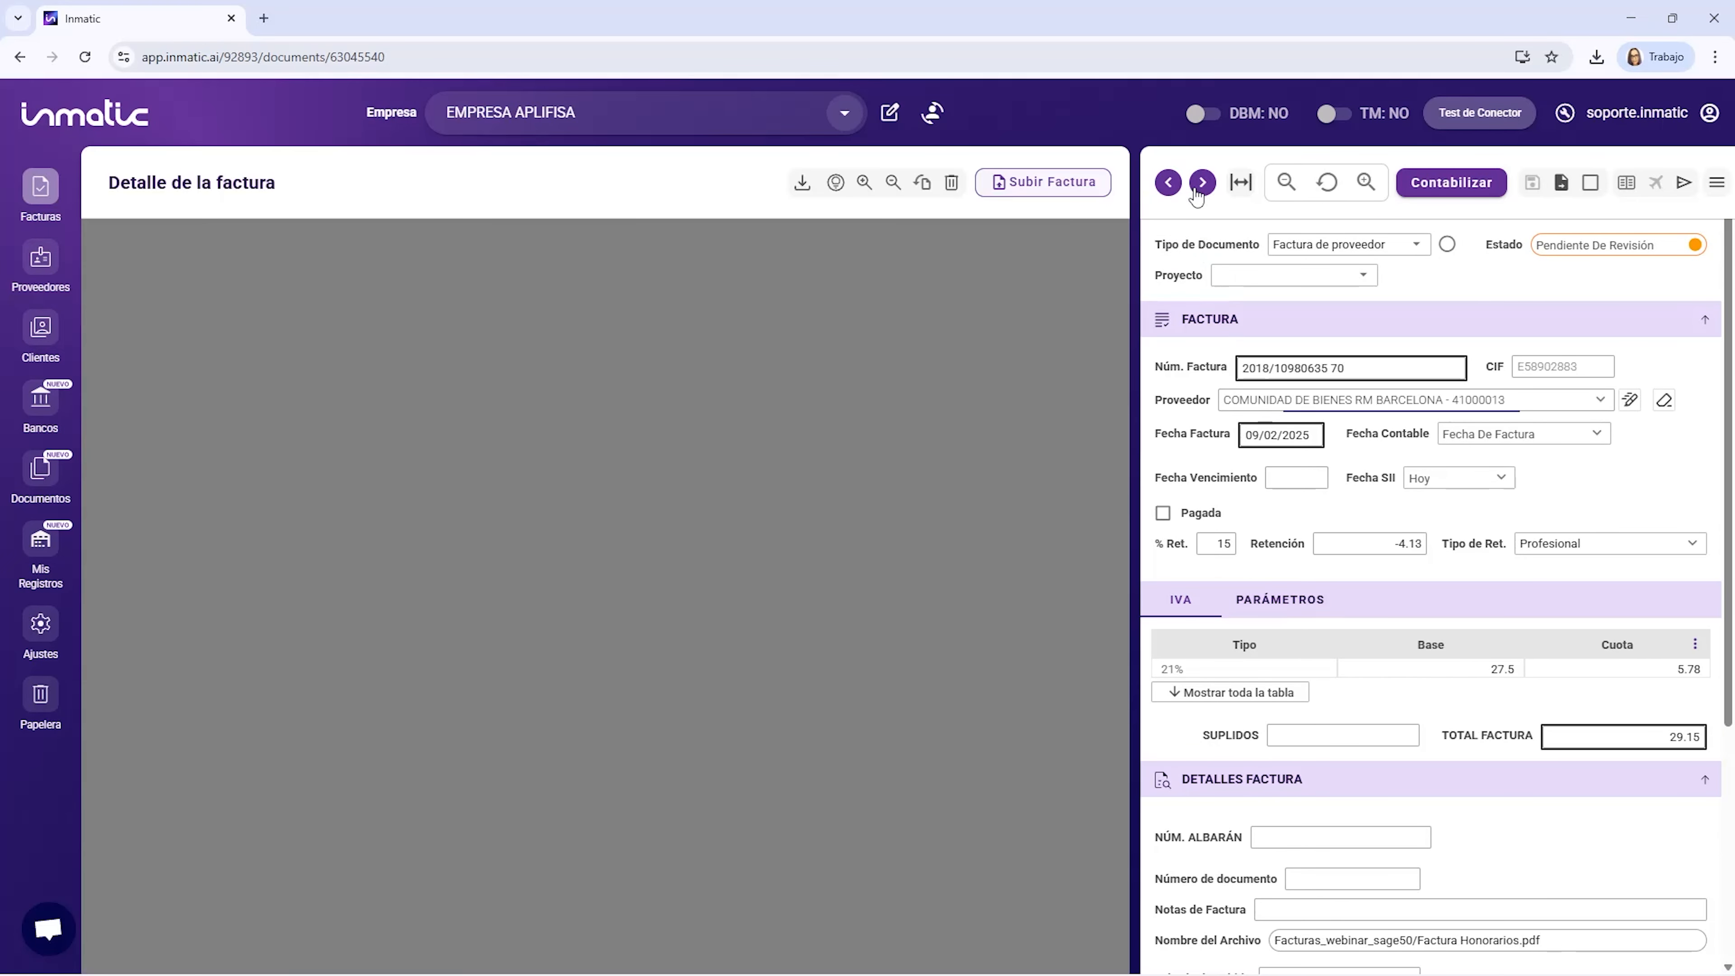
scroll(533, 496, down, 2)
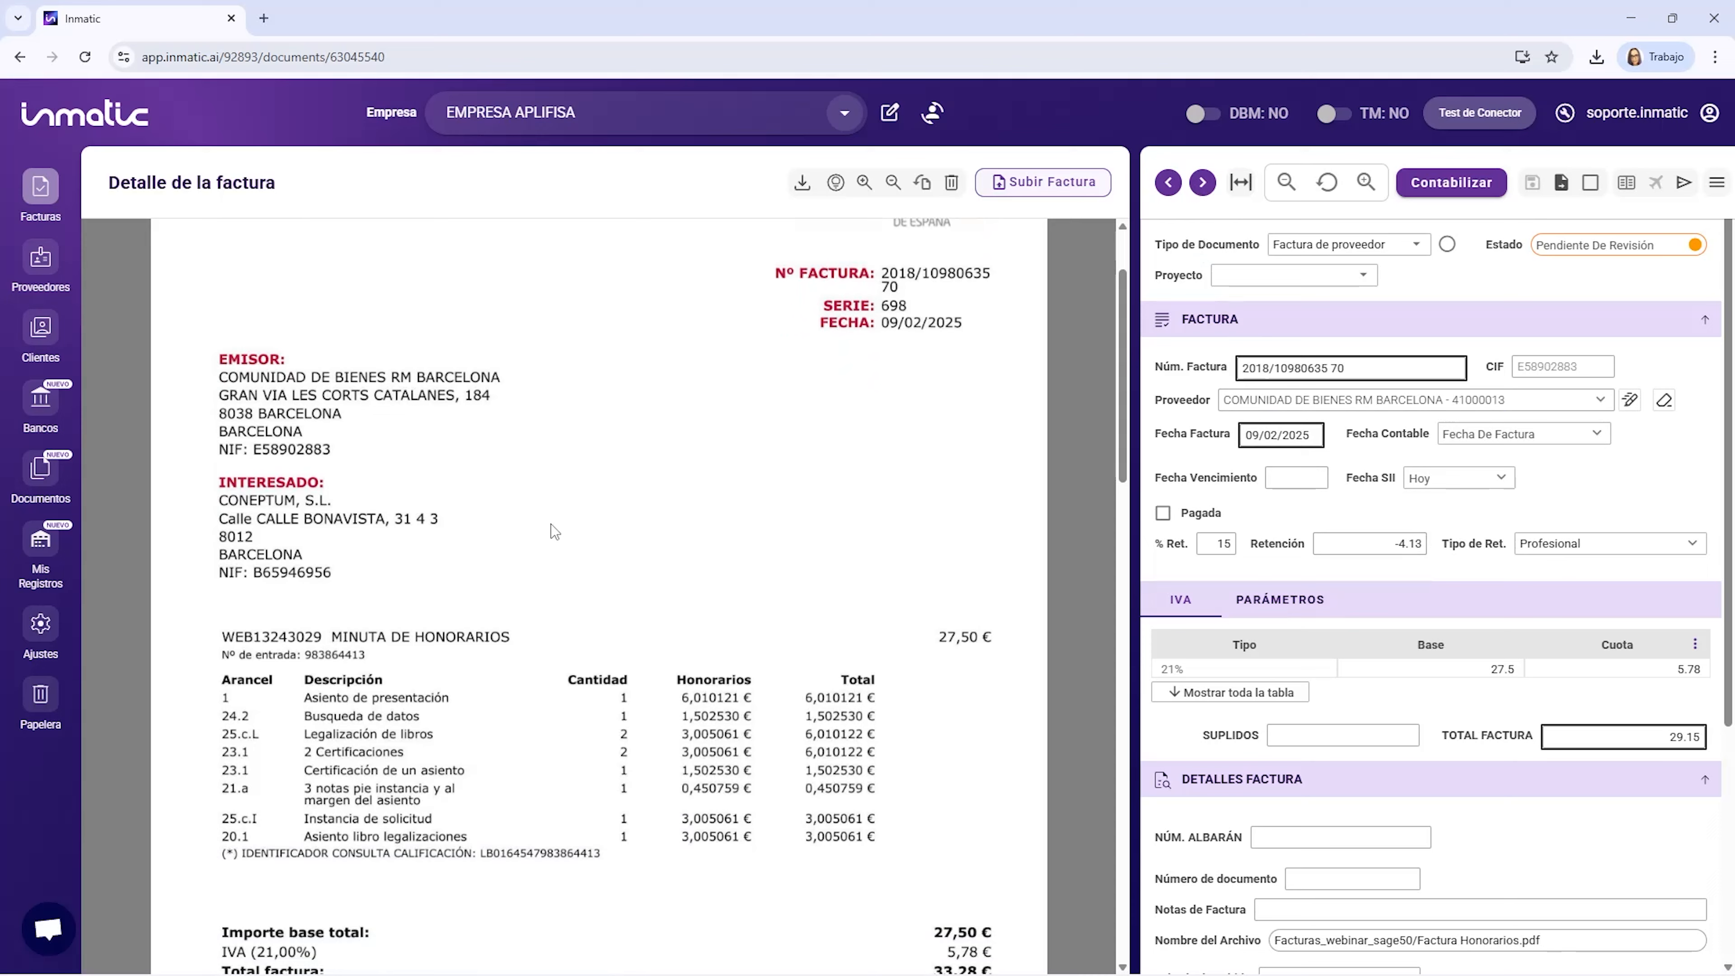
scroll(1223, 650, down, 1)
scroll(802, 620, down, 3)
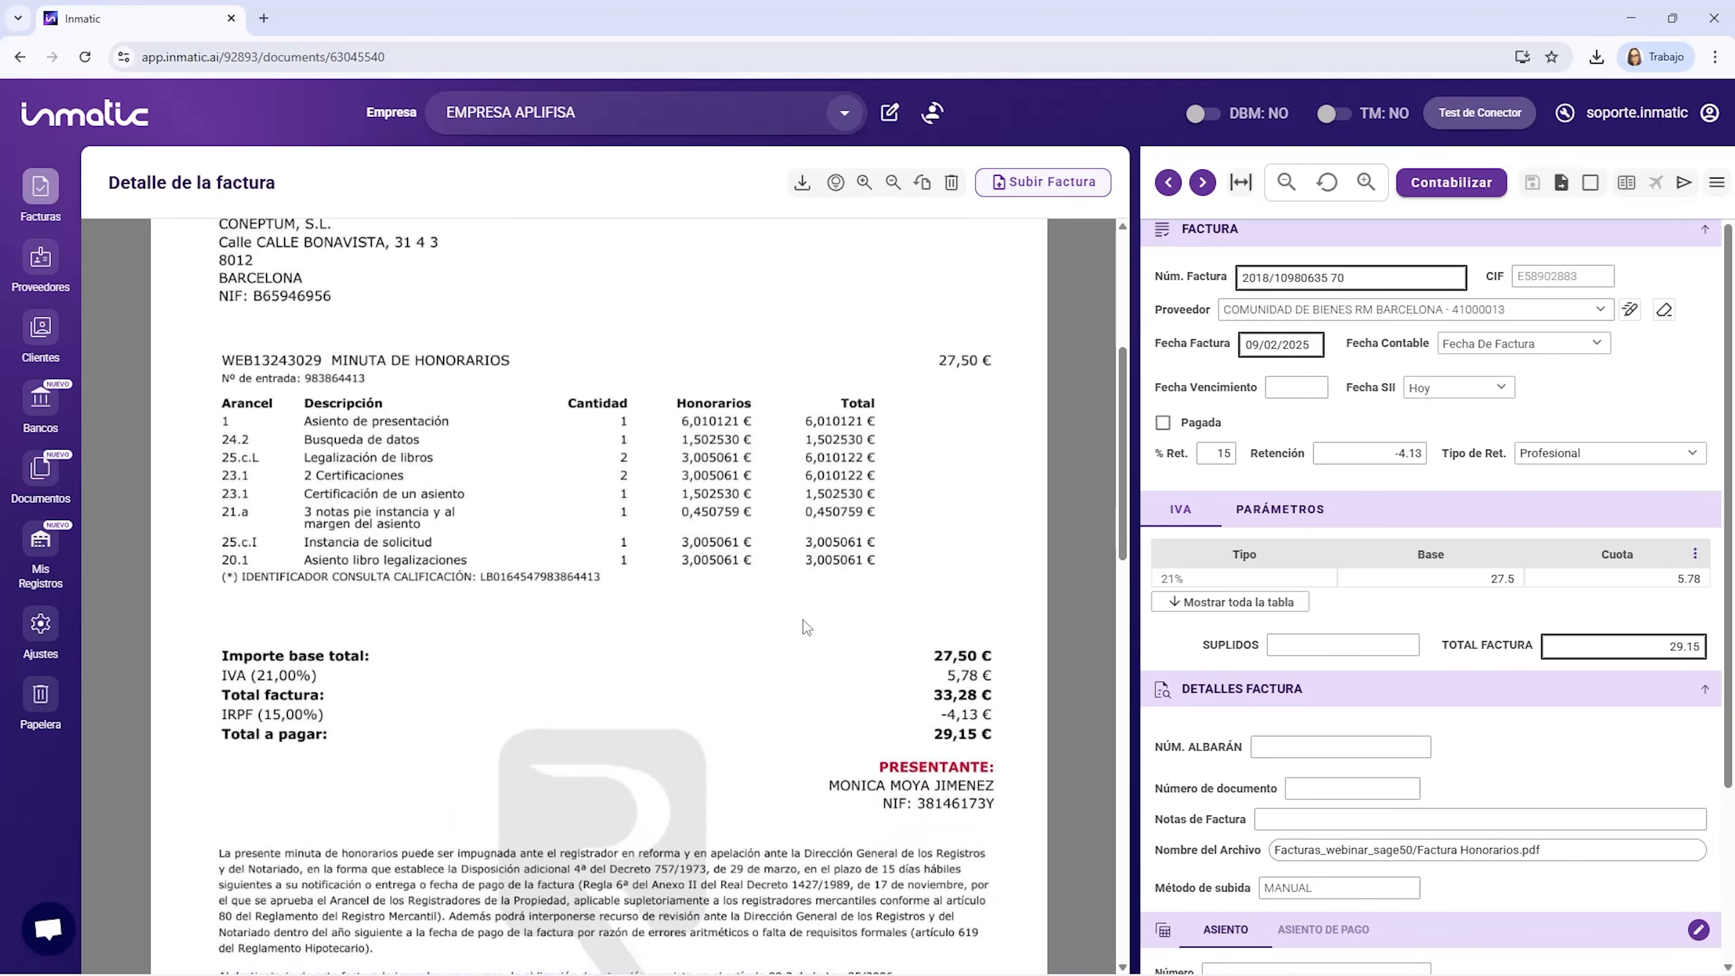
scroll(1521, 563, up, 1)
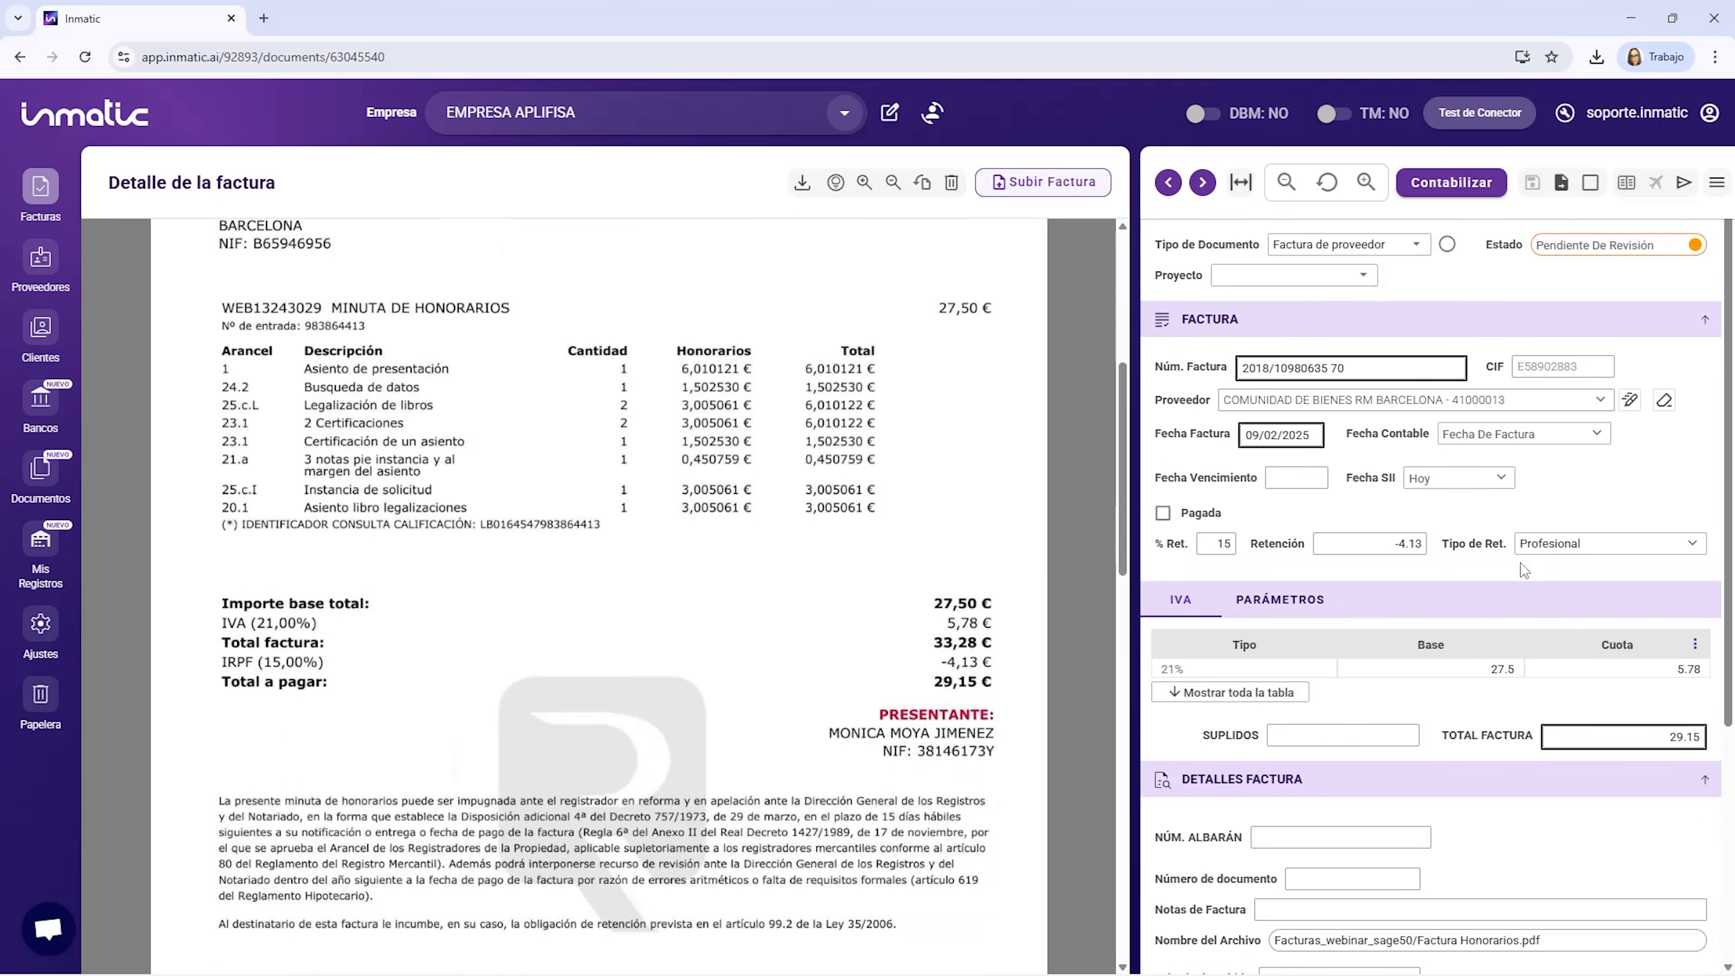
Advance past the first Asesoria Pares Roura invoice to the second one and check its totals and accounting entry.
click(1202, 182)
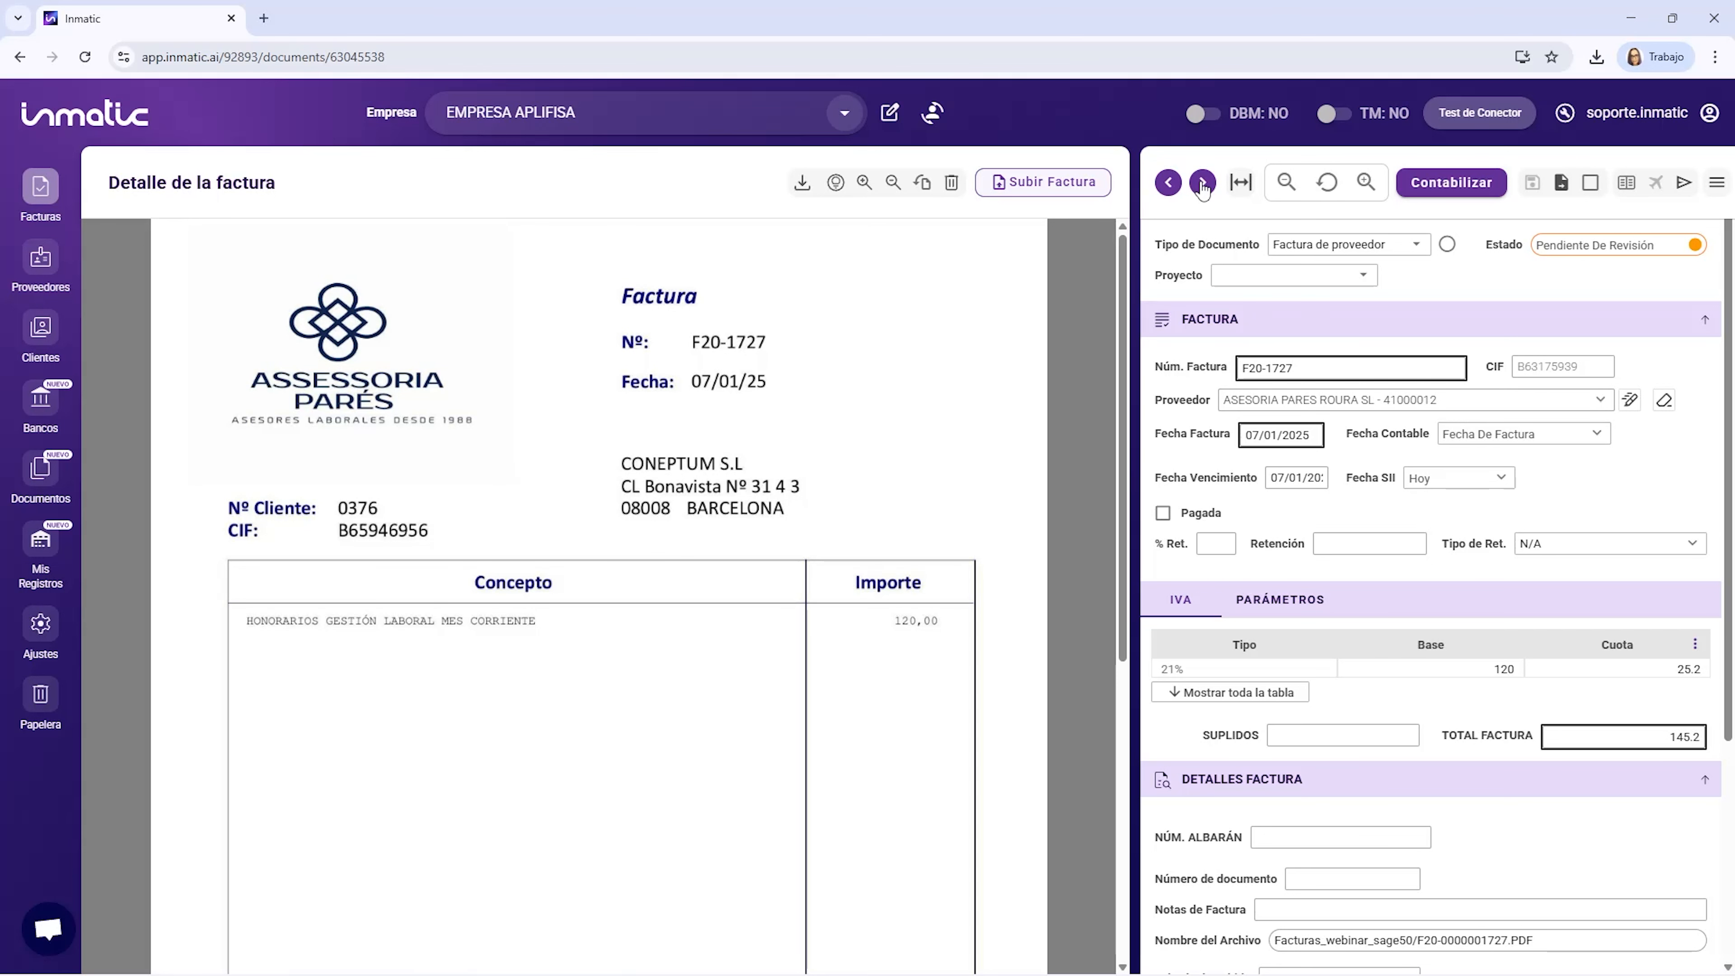
click(1203, 183)
scroll(780, 580, down, 5)
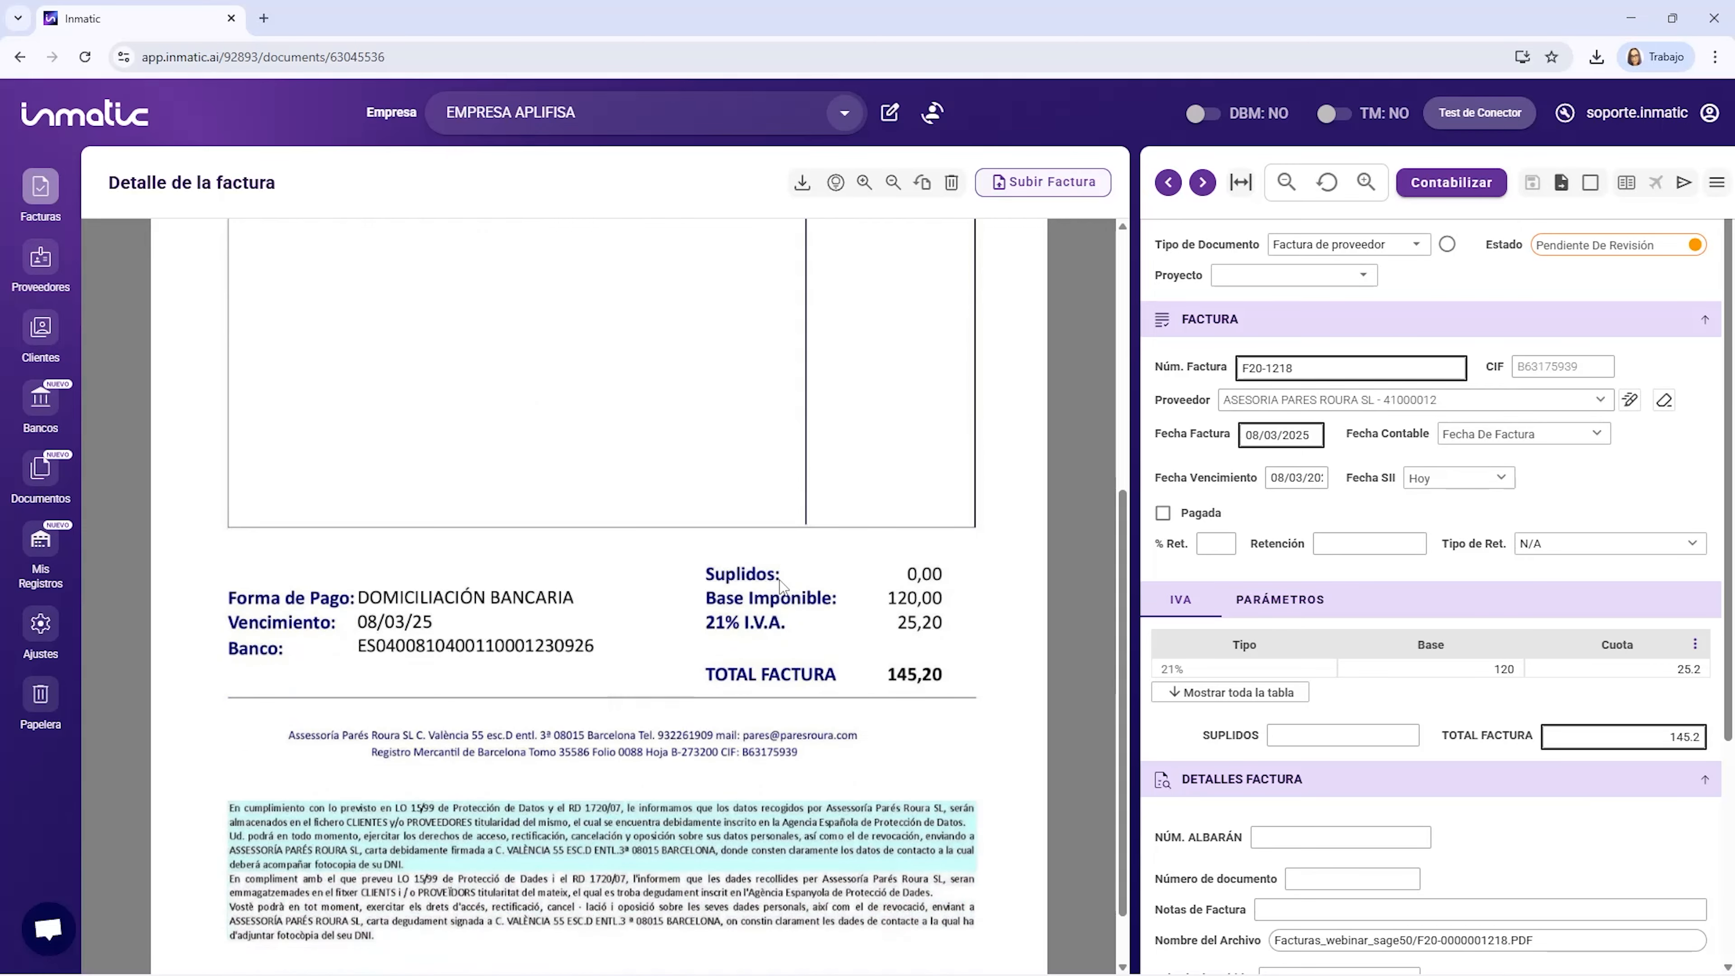
scroll(1261, 676, down, 3)
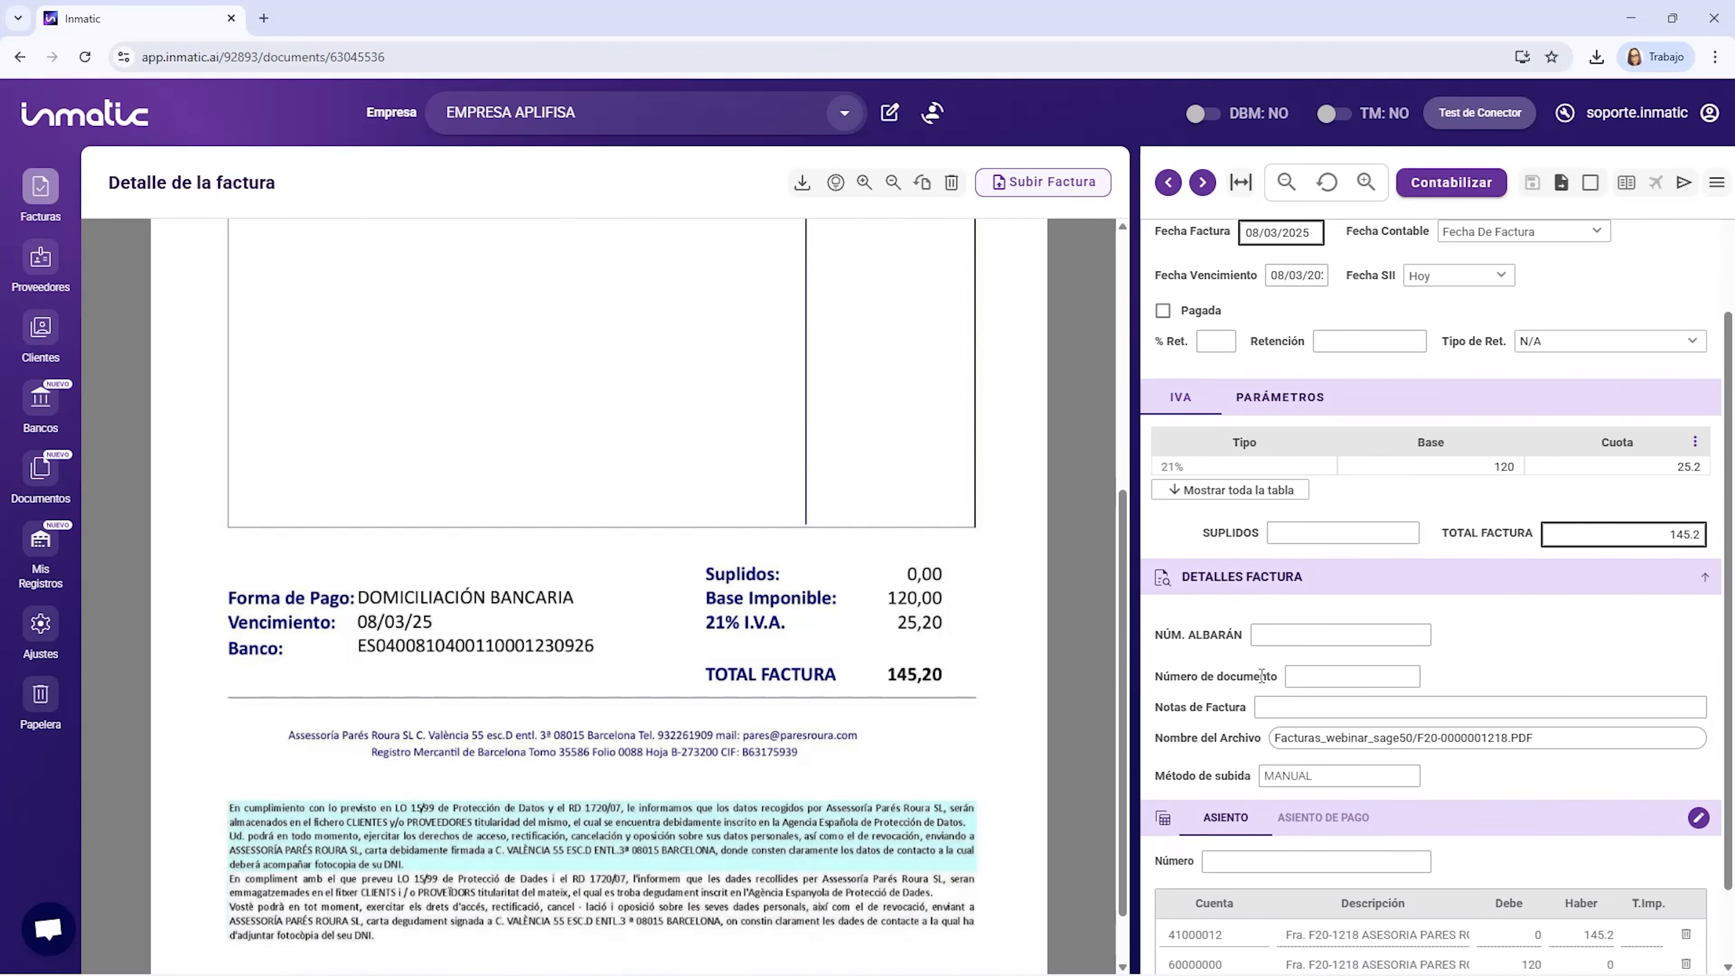
scroll(1260, 675, down, 2)
Review the My Language Coach invoice's withholding and accounting entry, and go on to the Microsoft Ireland invoice.
click(1202, 183)
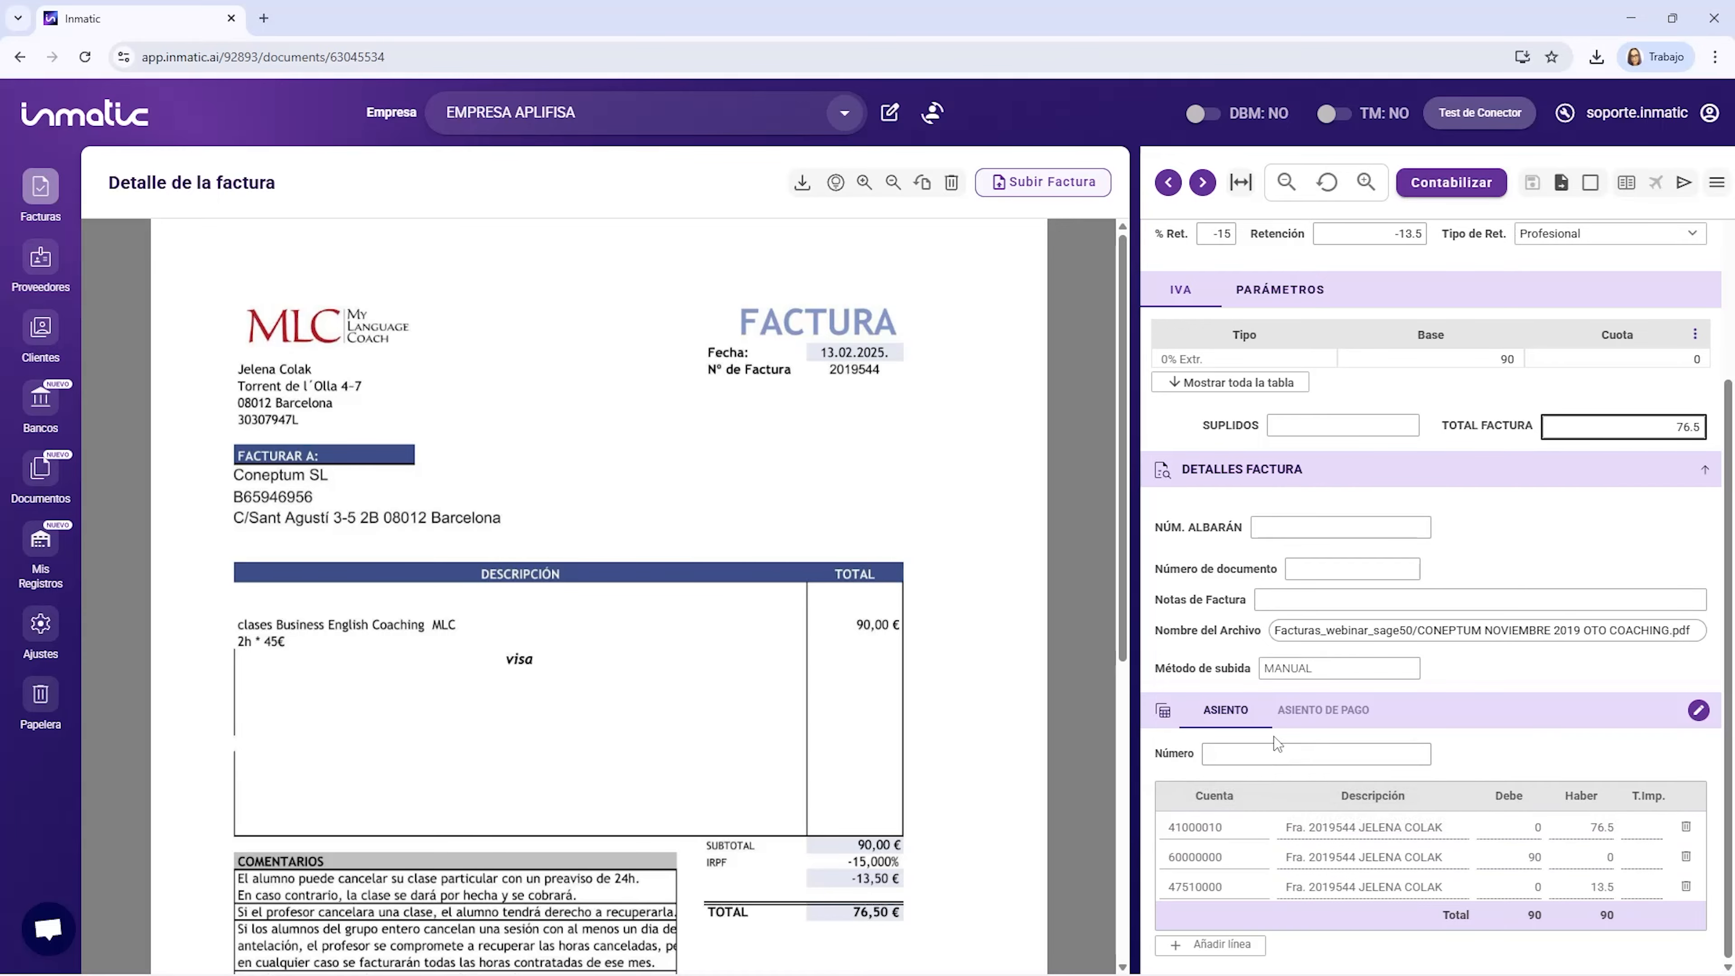
scroll(1274, 737, up, 5)
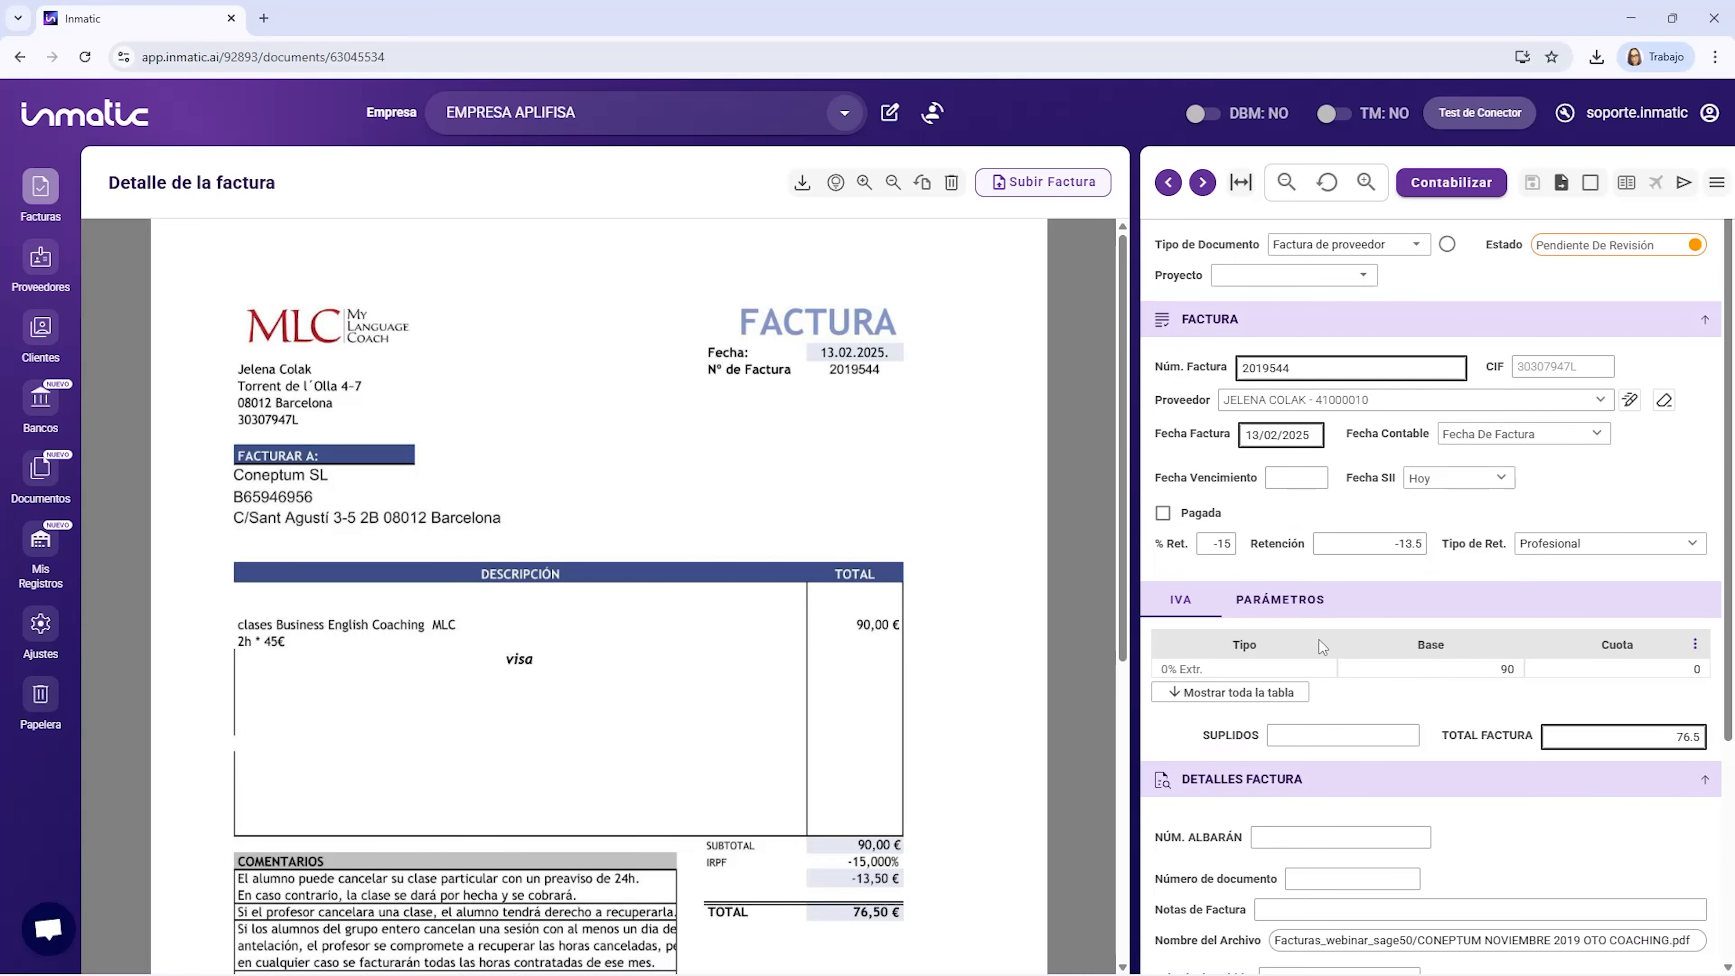
click(1203, 182)
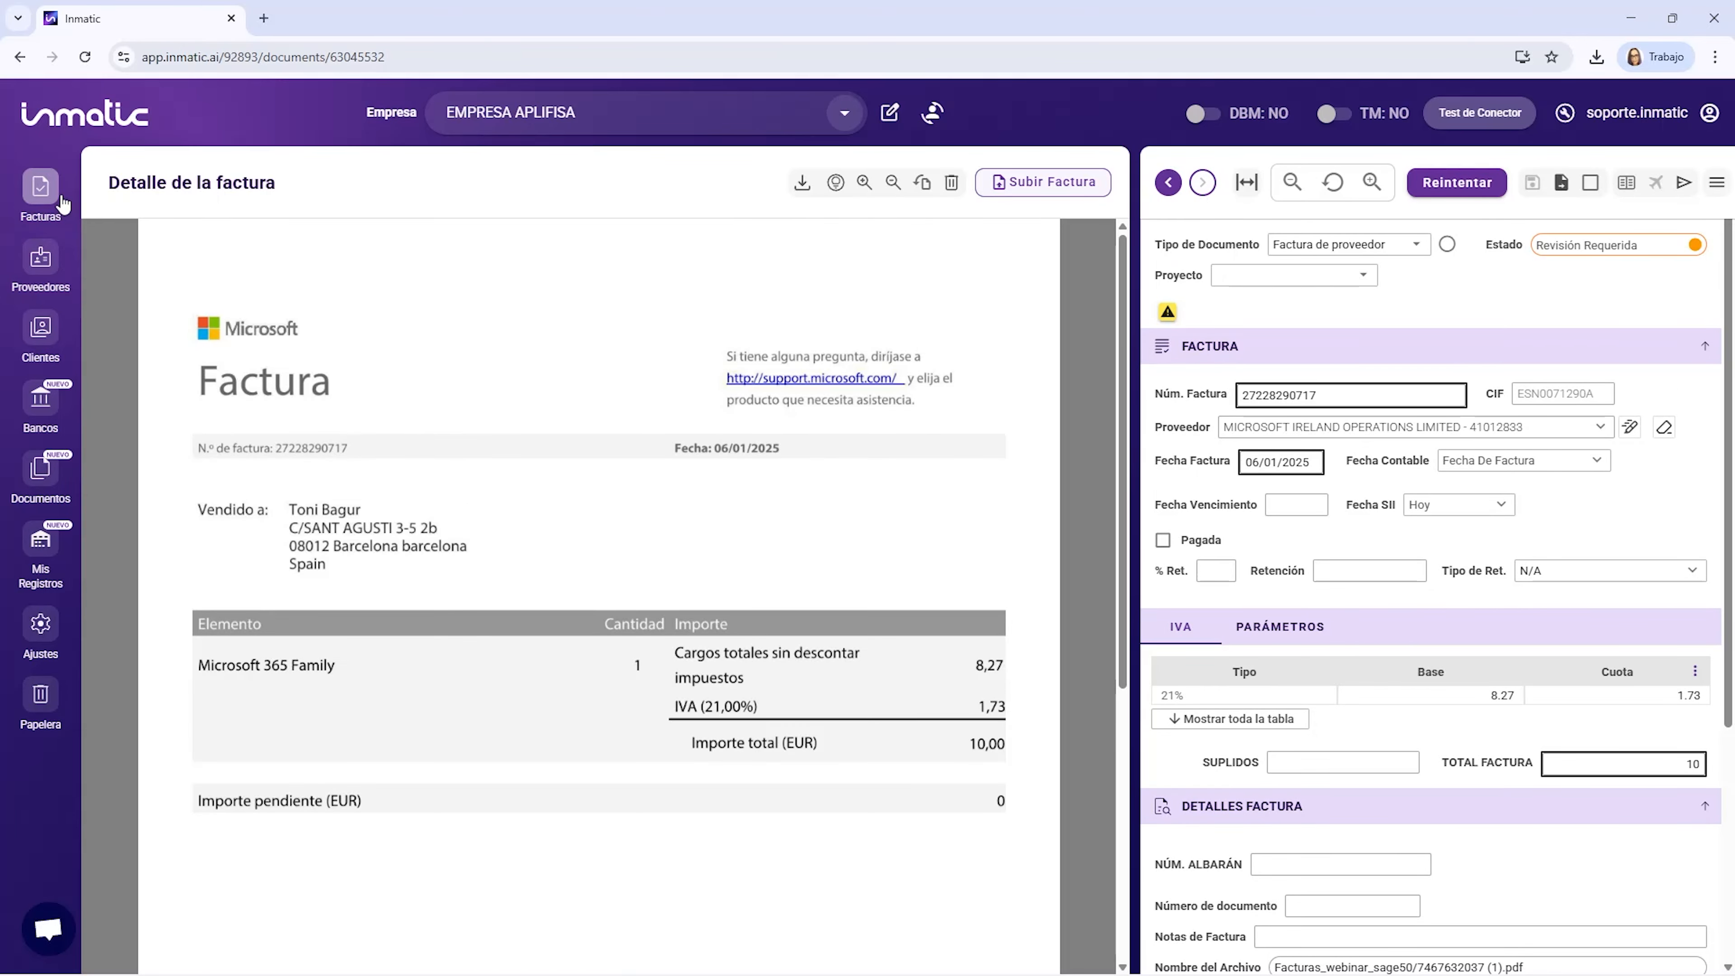
Return to the invoice list and show only the invoices pending review.
click(41, 192)
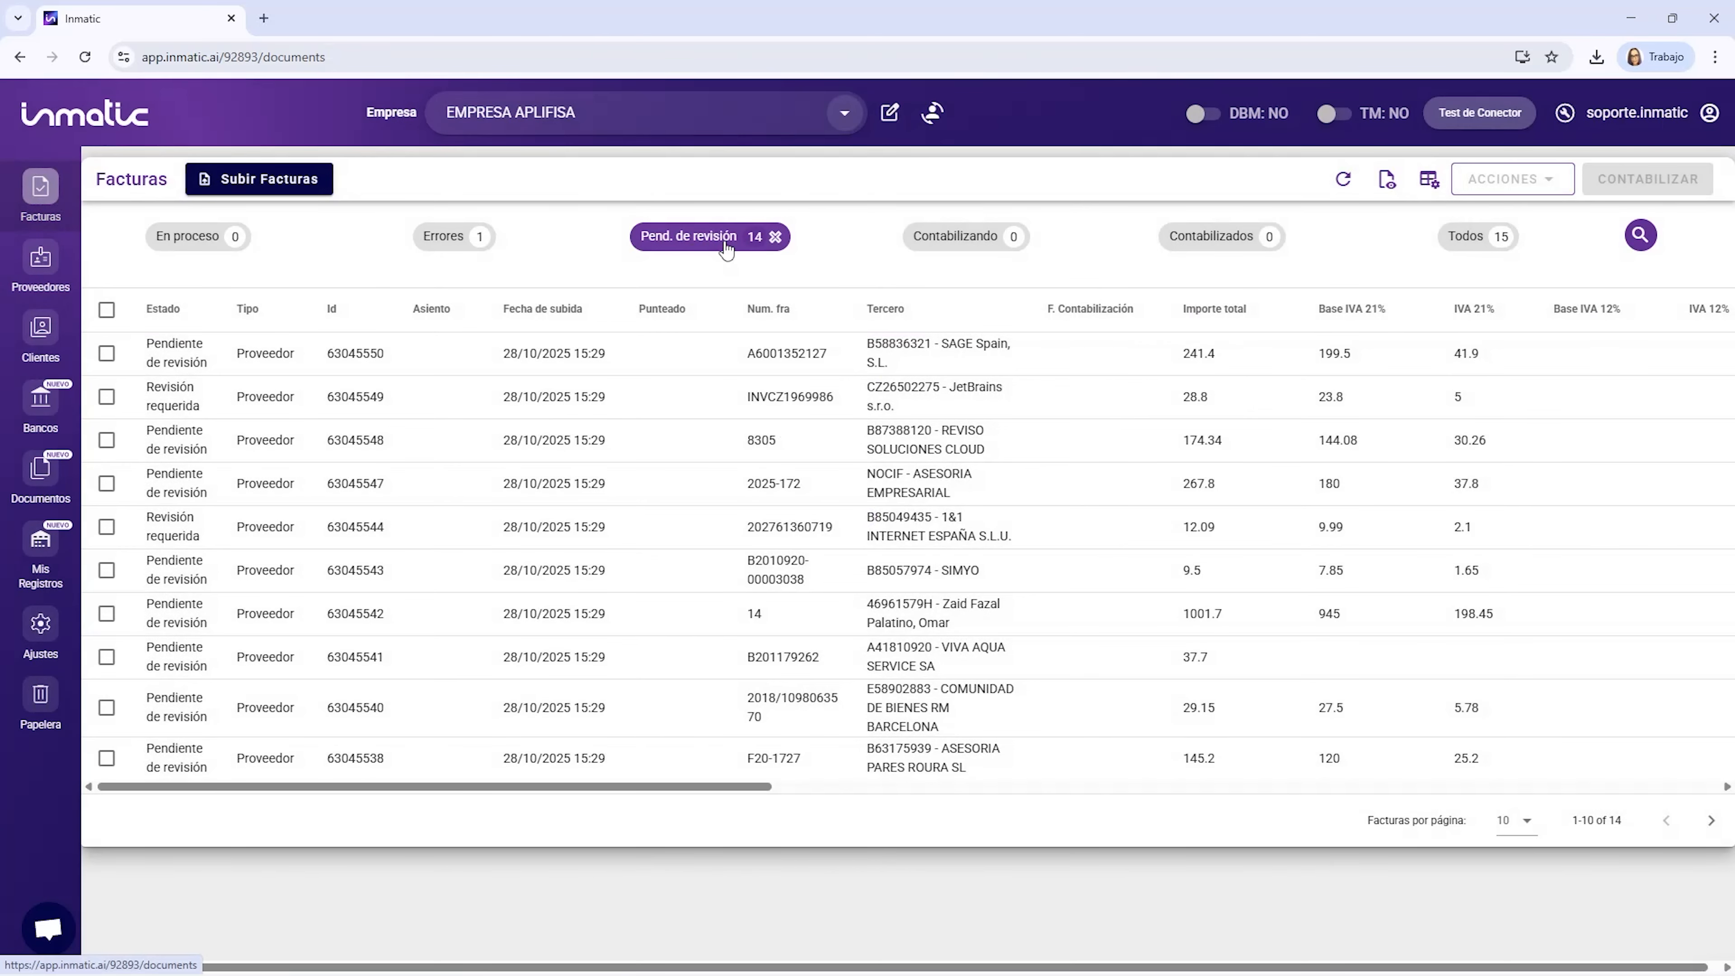
click(725, 243)
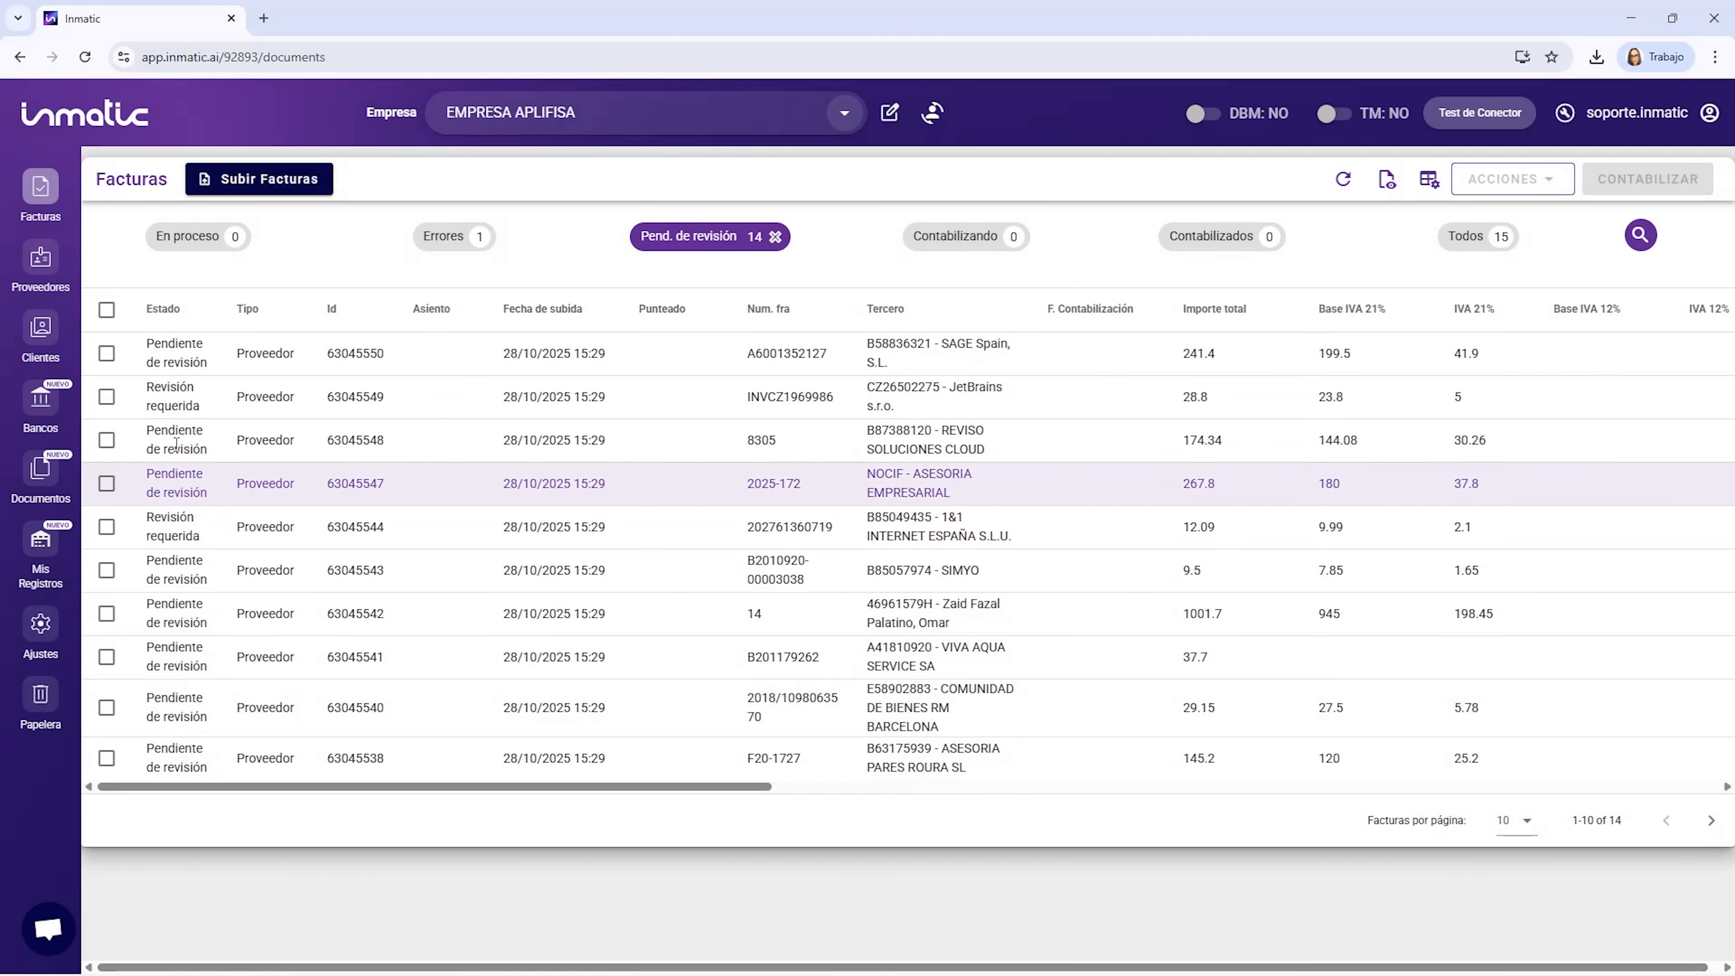
click(107, 309)
click(106, 312)
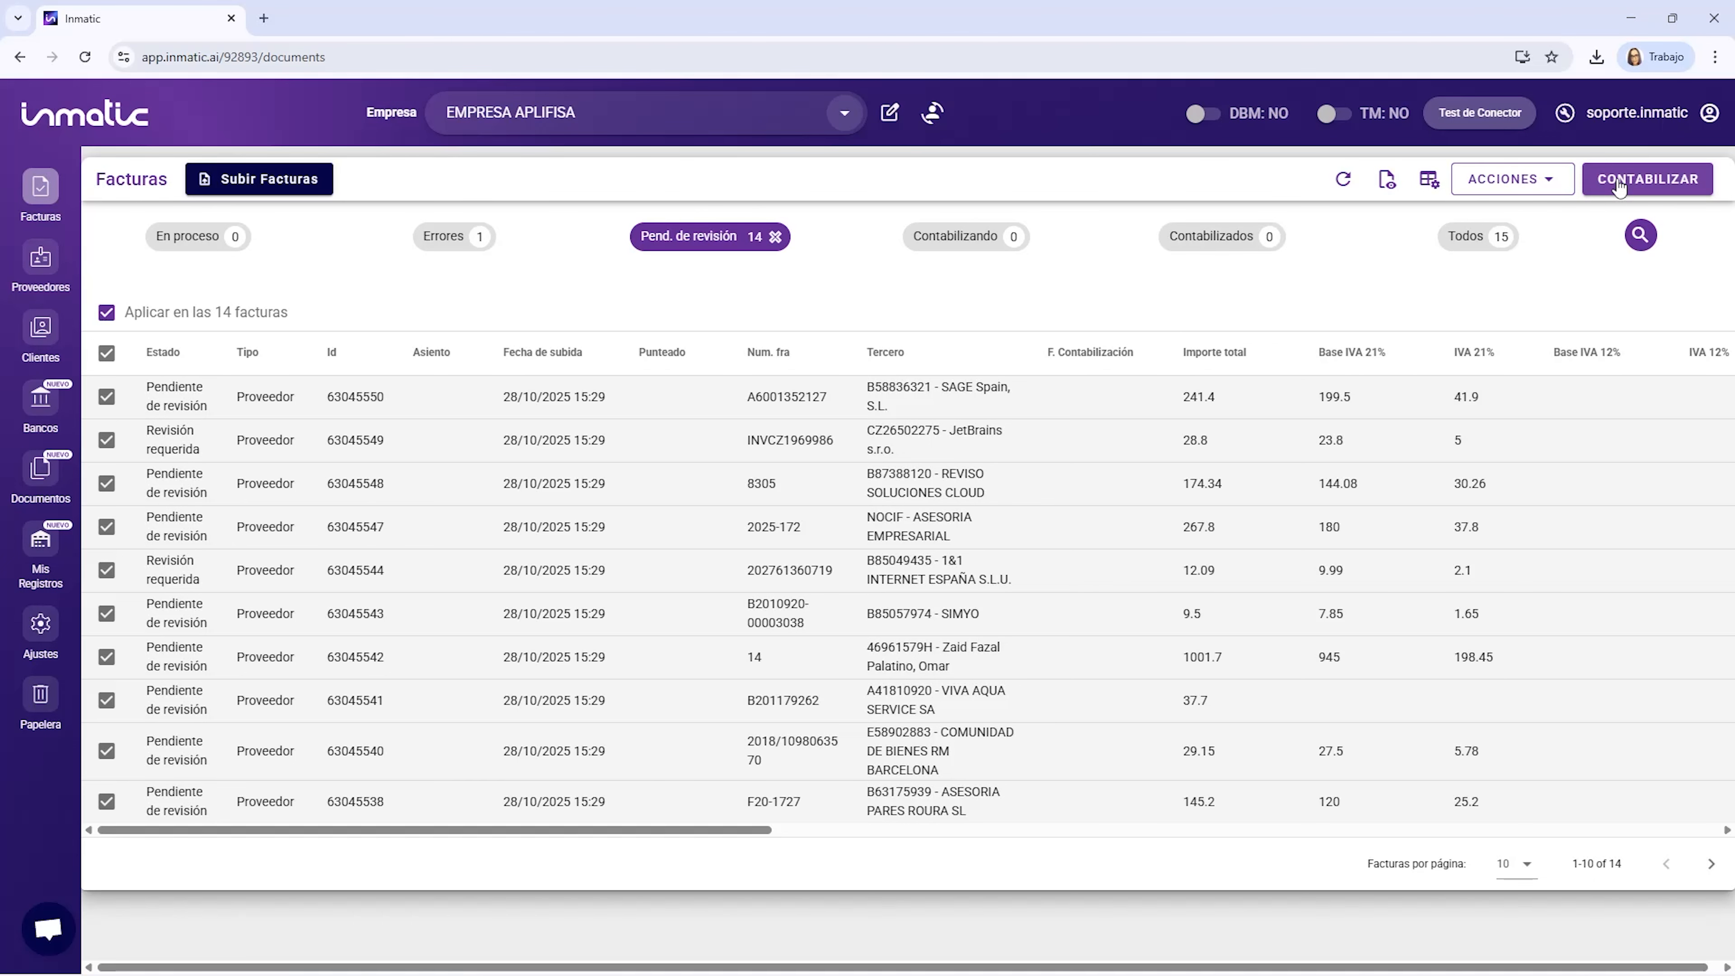
click(106, 313)
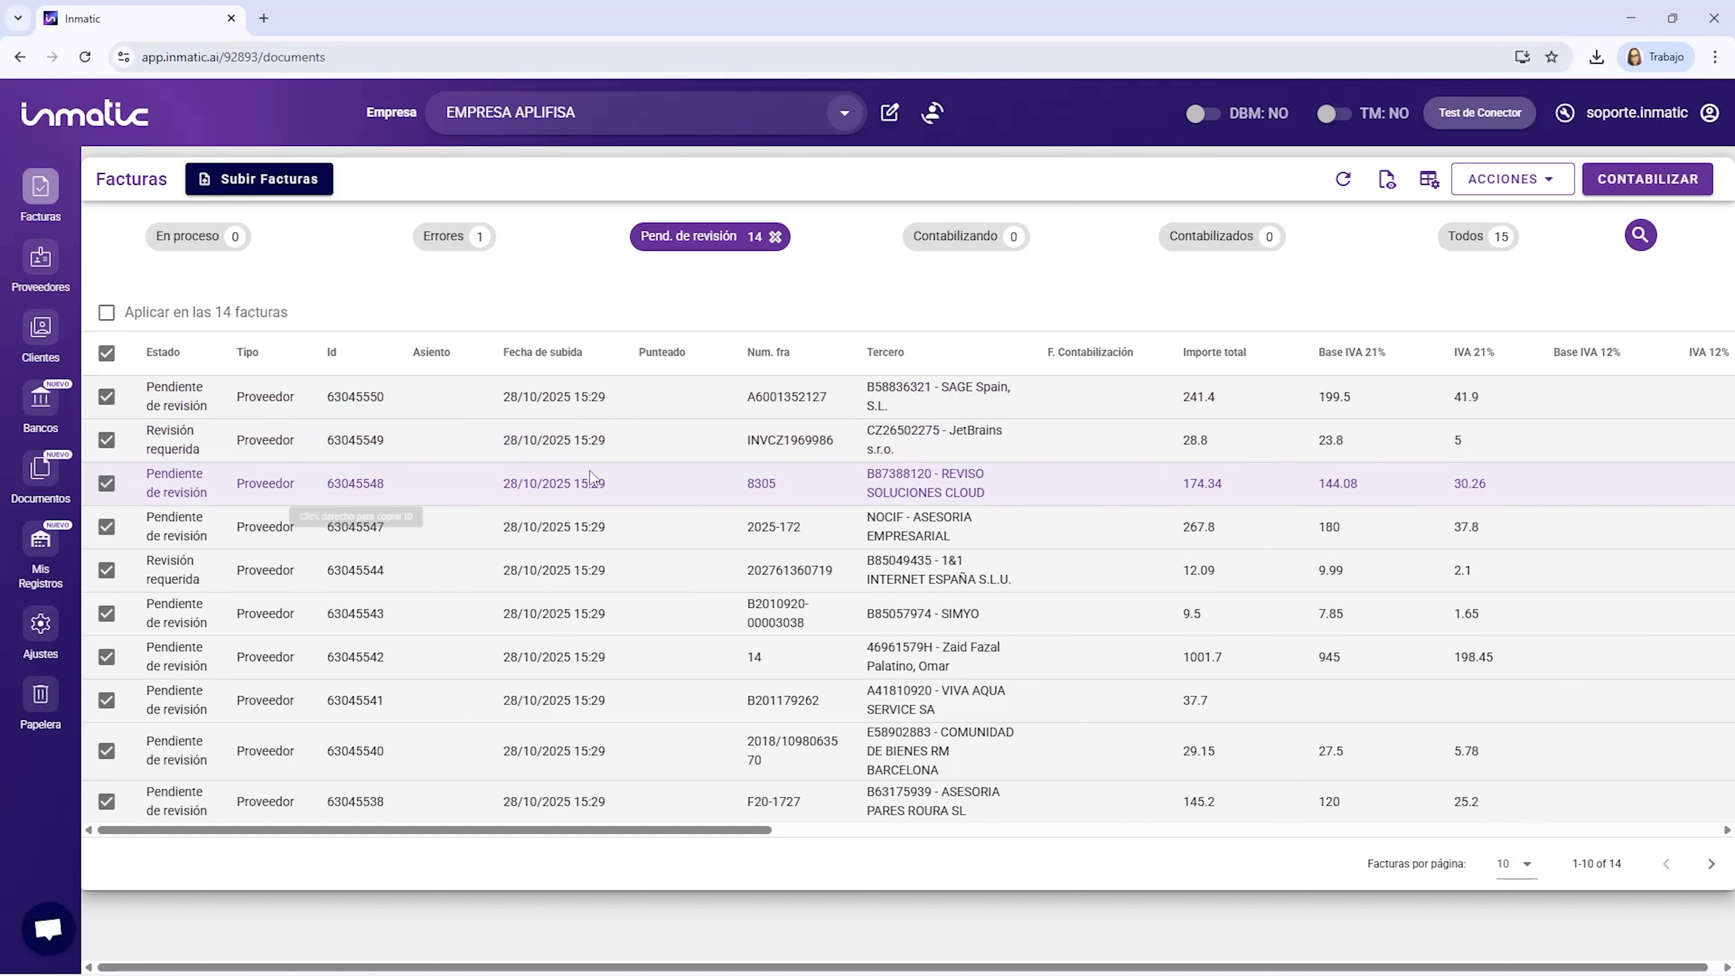
click(1626, 182)
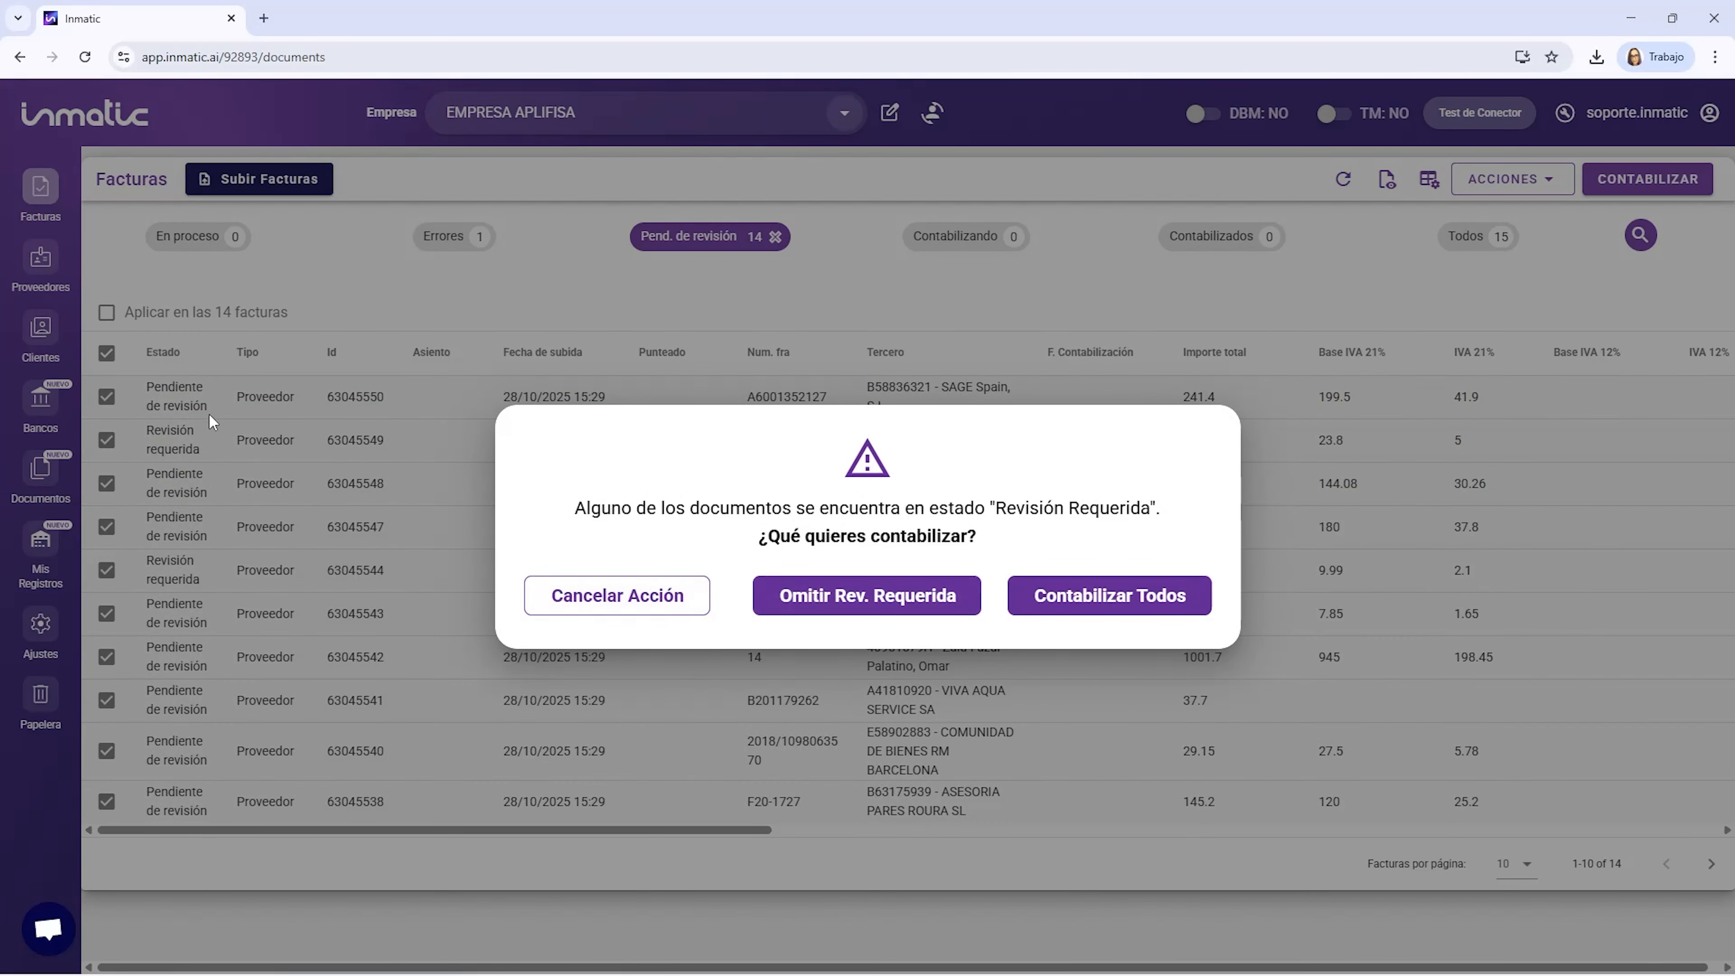
click(618, 596)
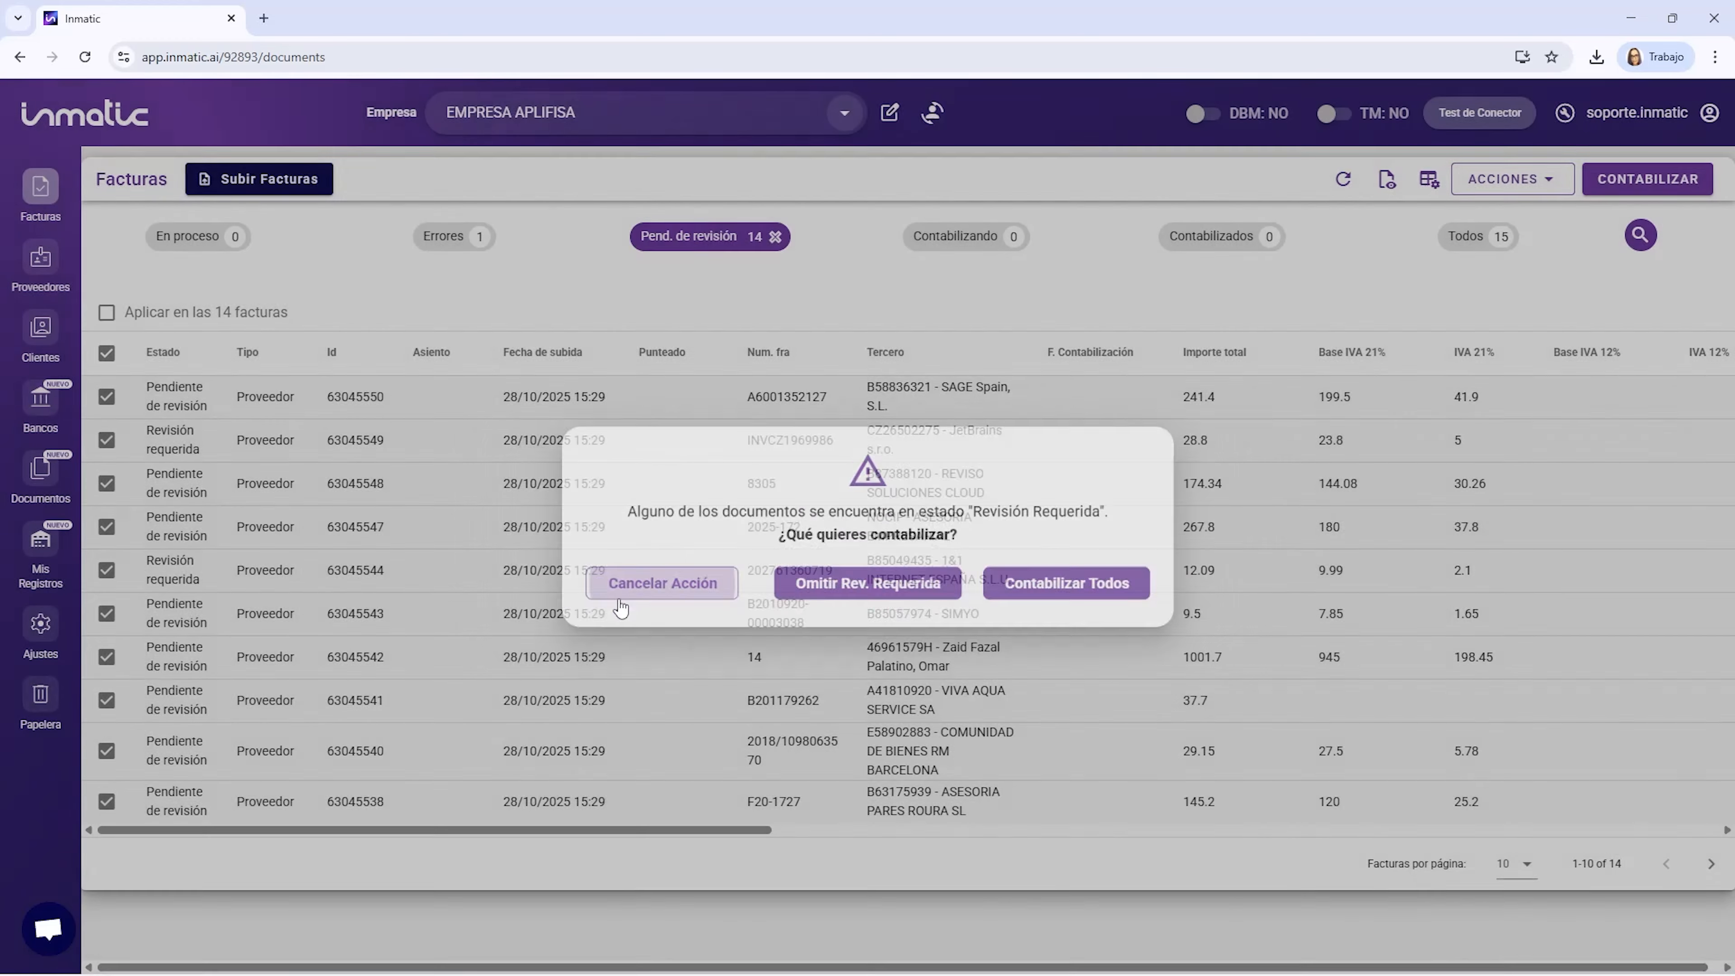
Open the JetBrains invoice that requires review, read its CIF mismatch warning, and accept posting it to the current company.
click(230, 445)
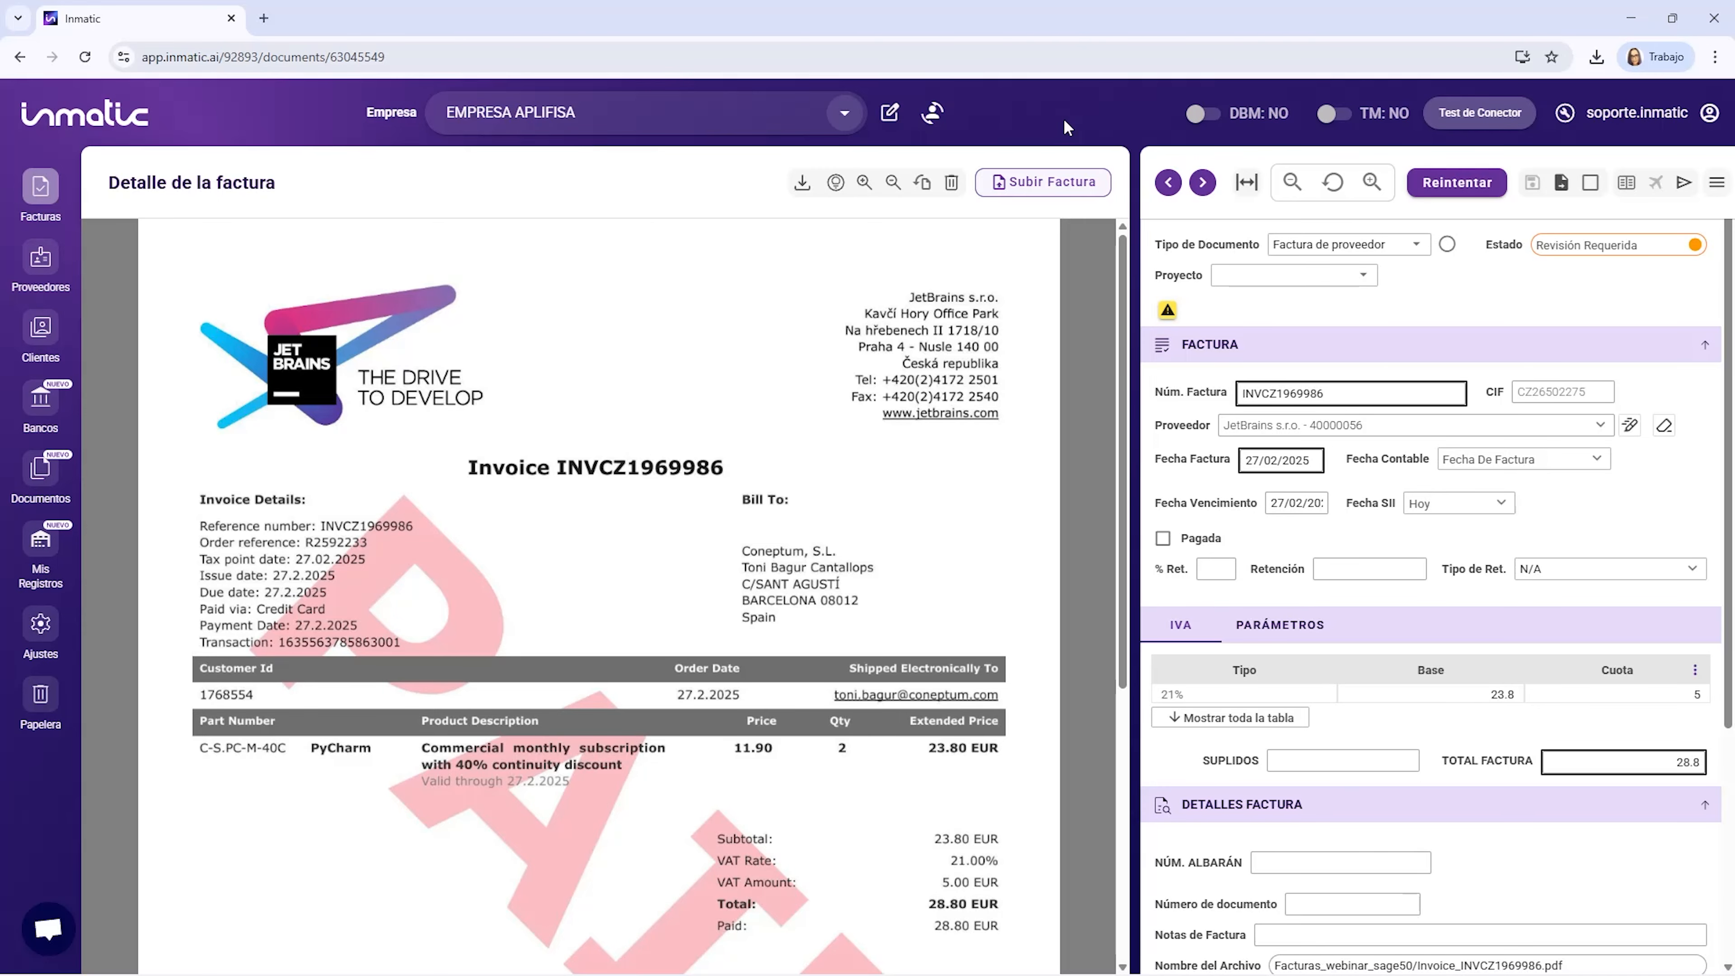
click(1166, 310)
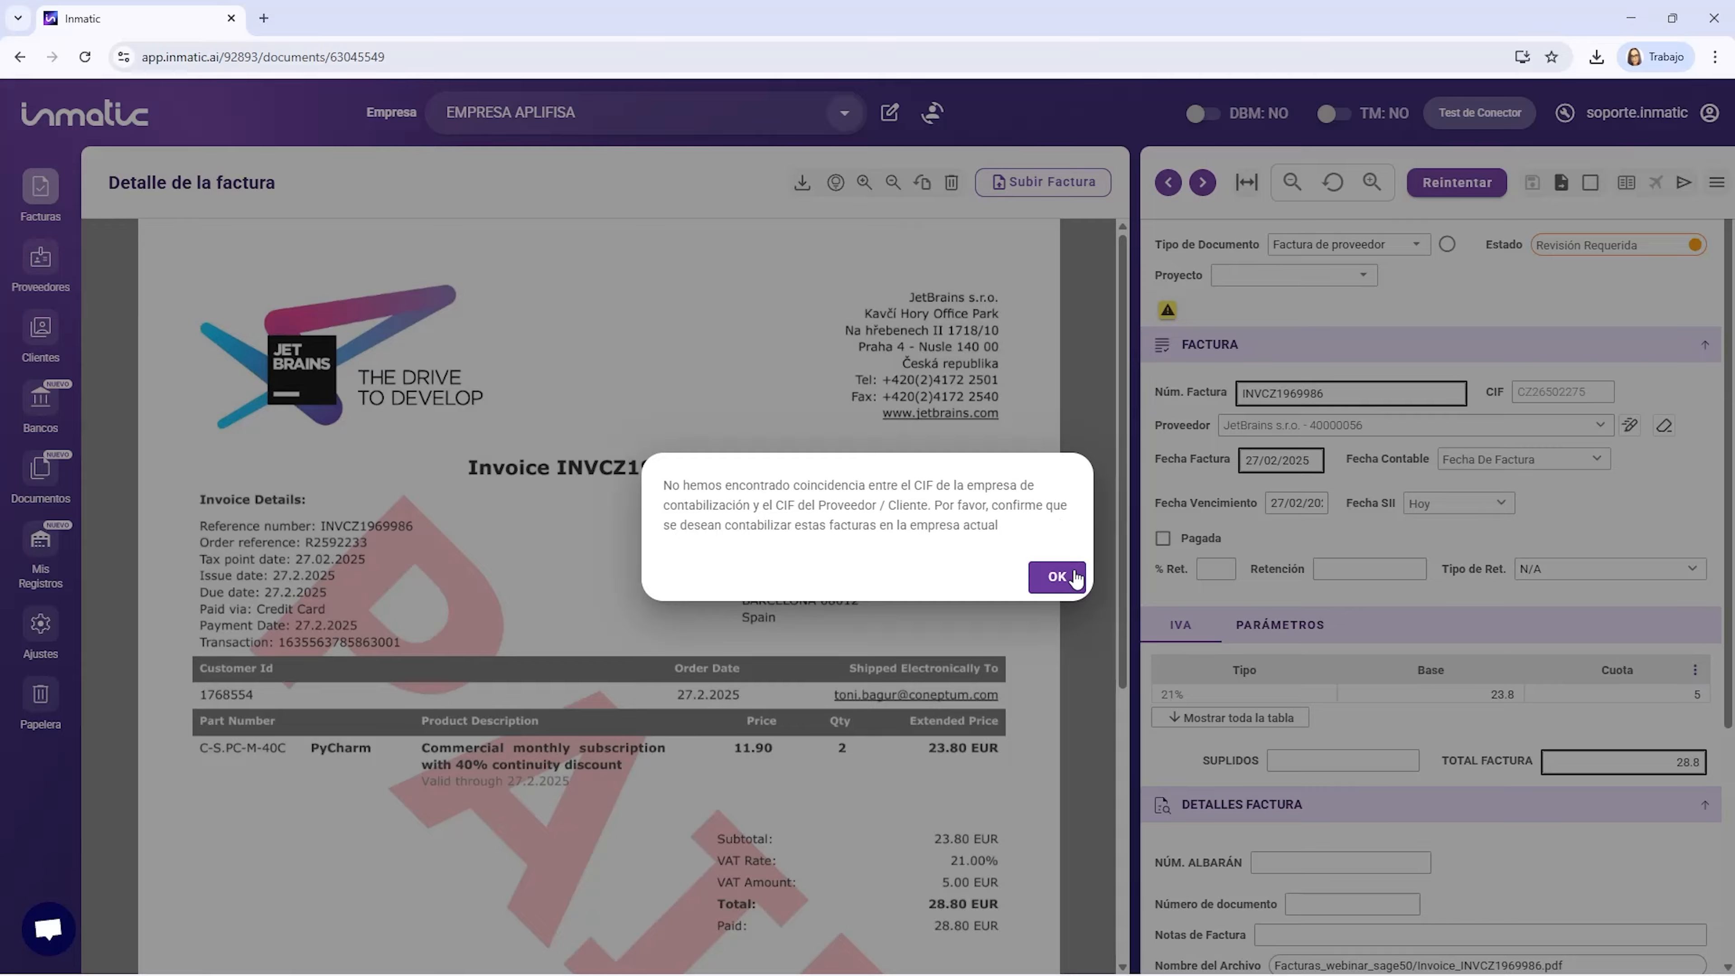
click(1037, 388)
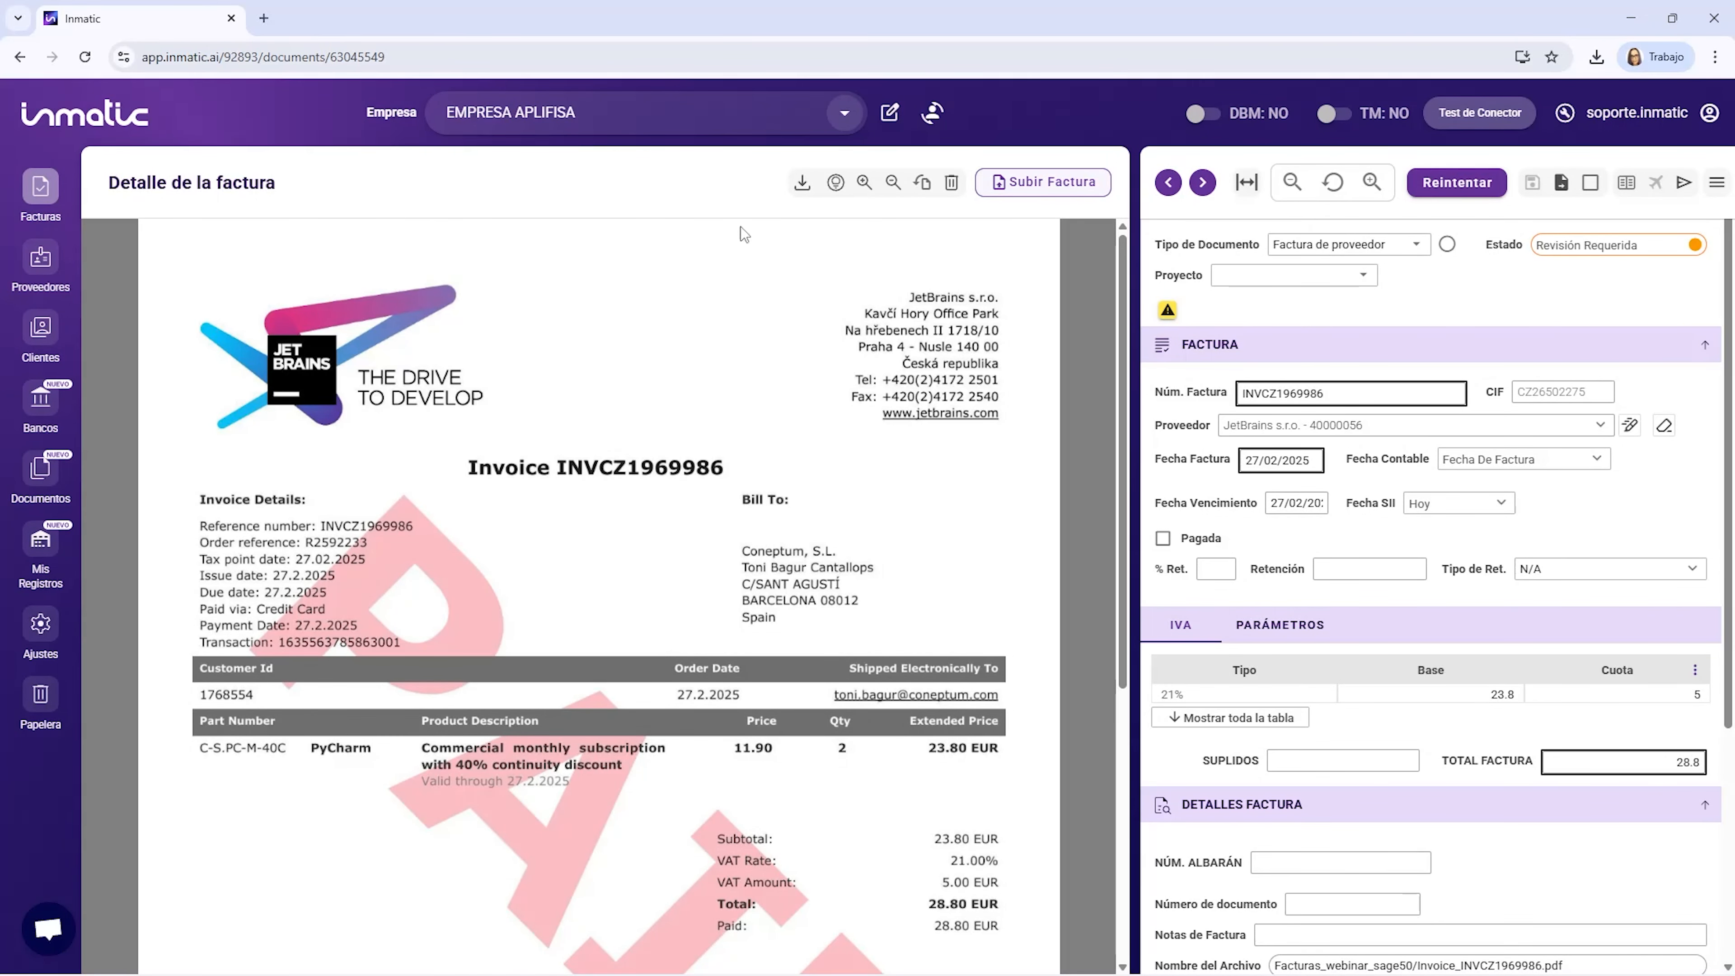
click(1168, 313)
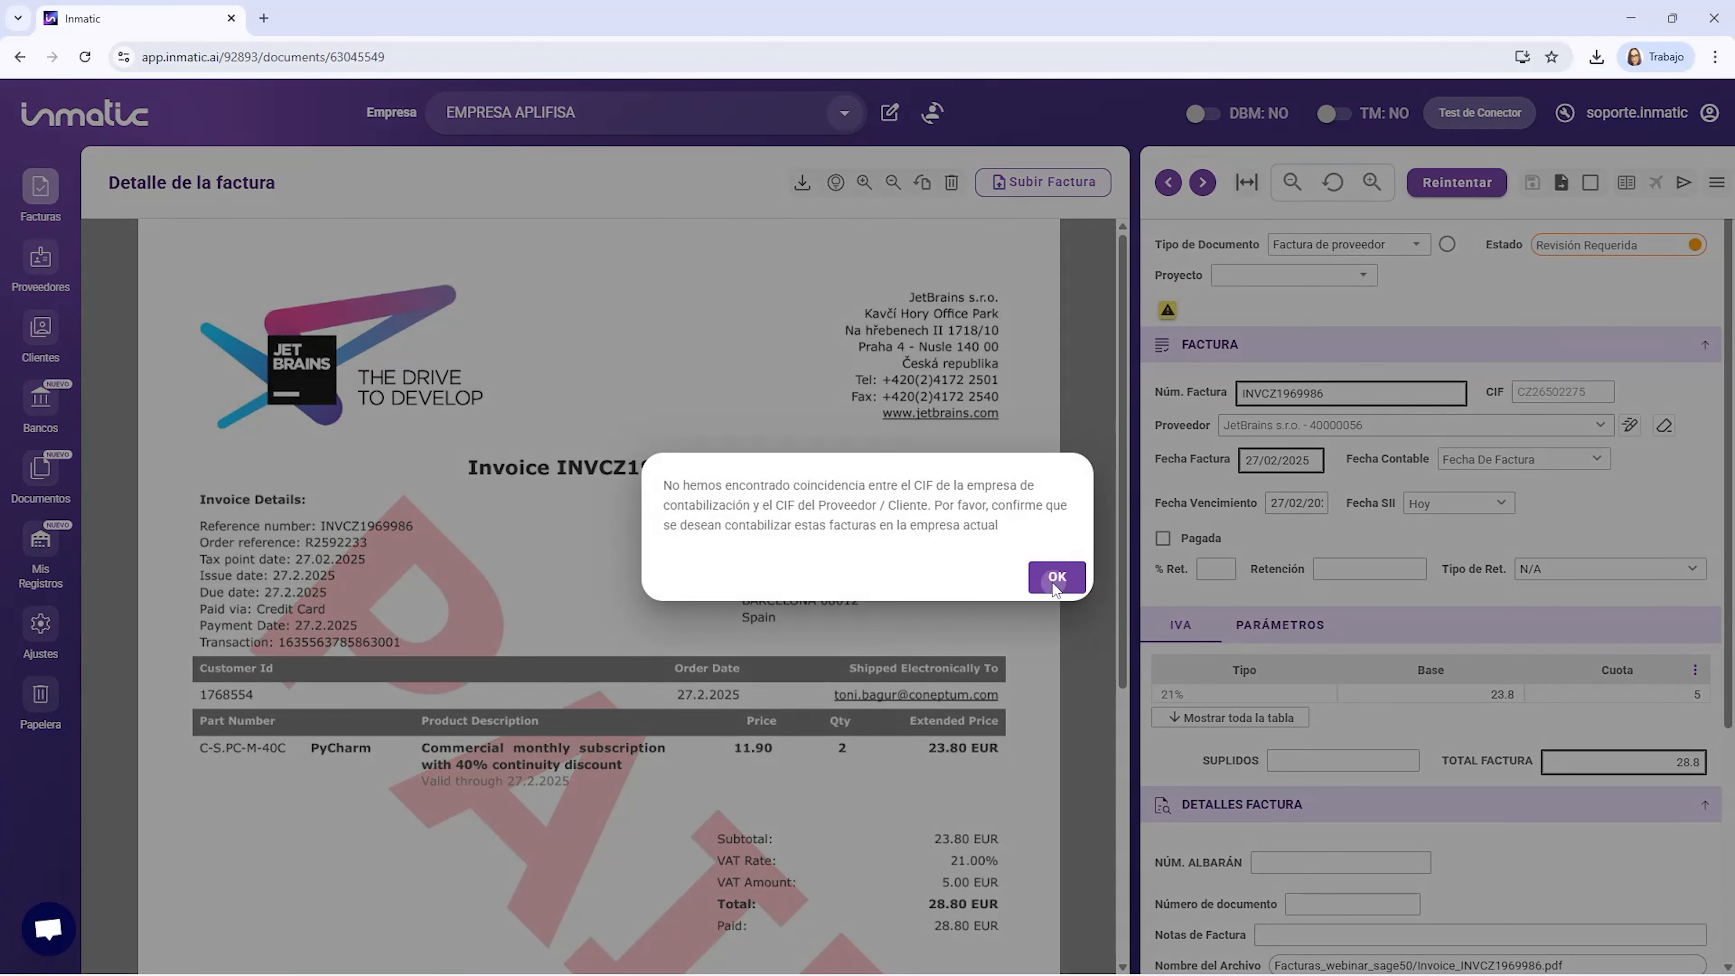
click(1055, 580)
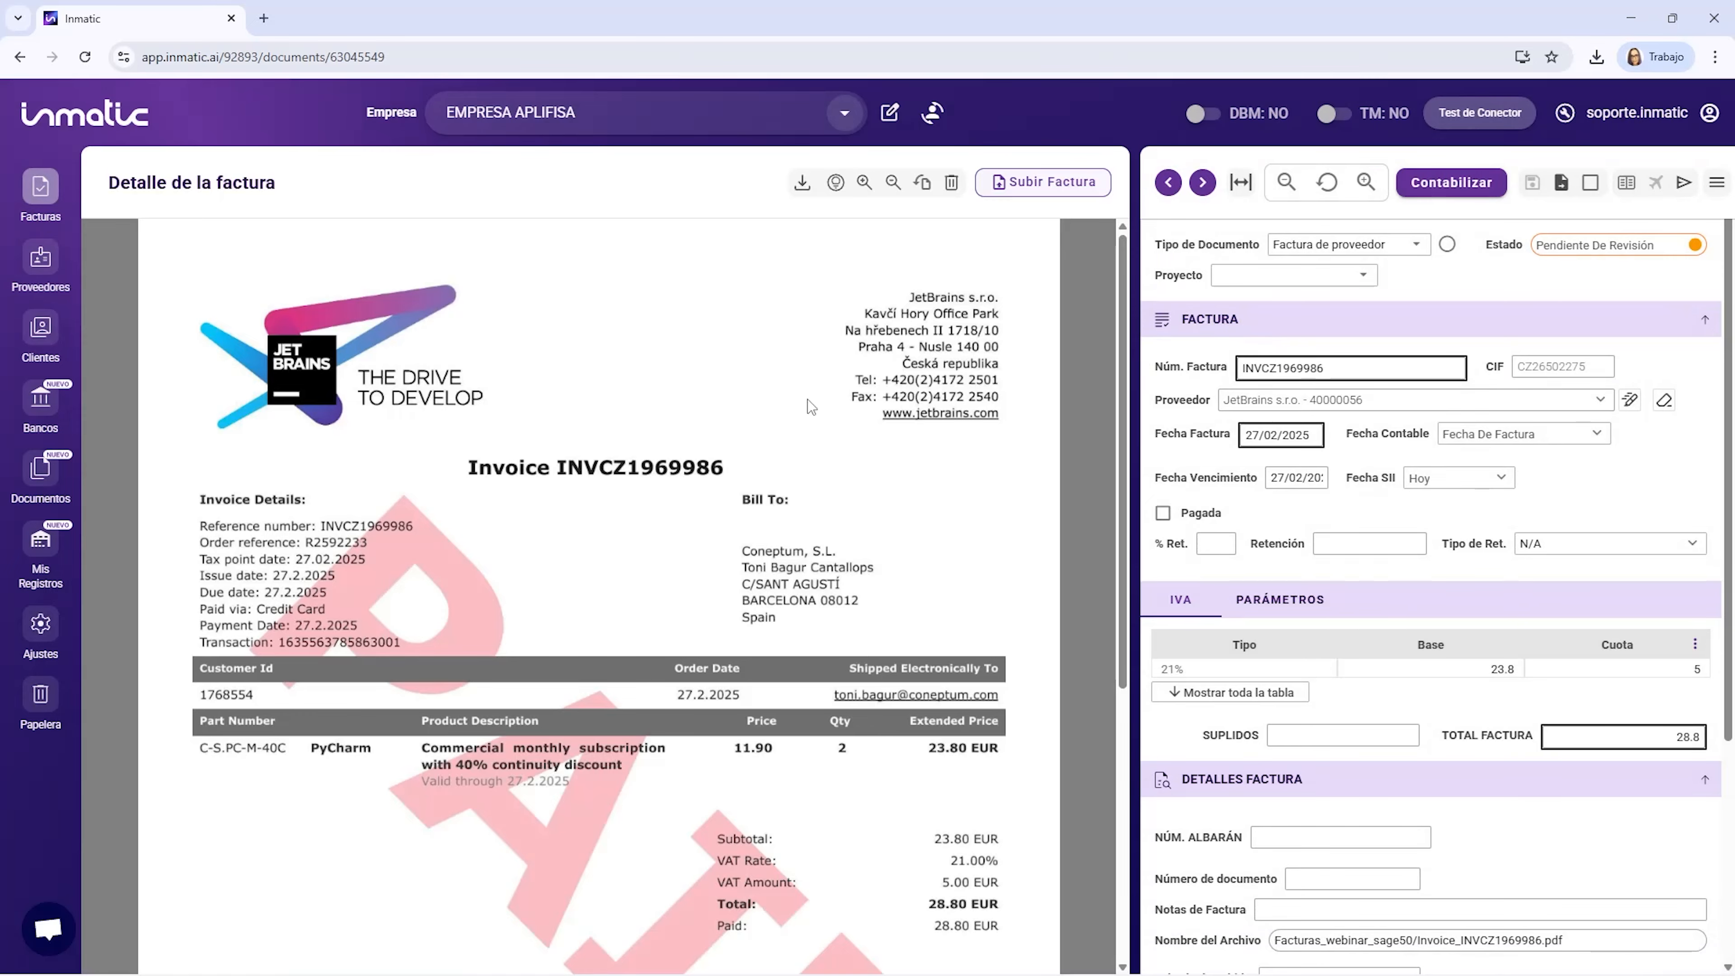
Post all the pending-review invoices on the first page of the invoice list, including those that still require review.
click(40, 202)
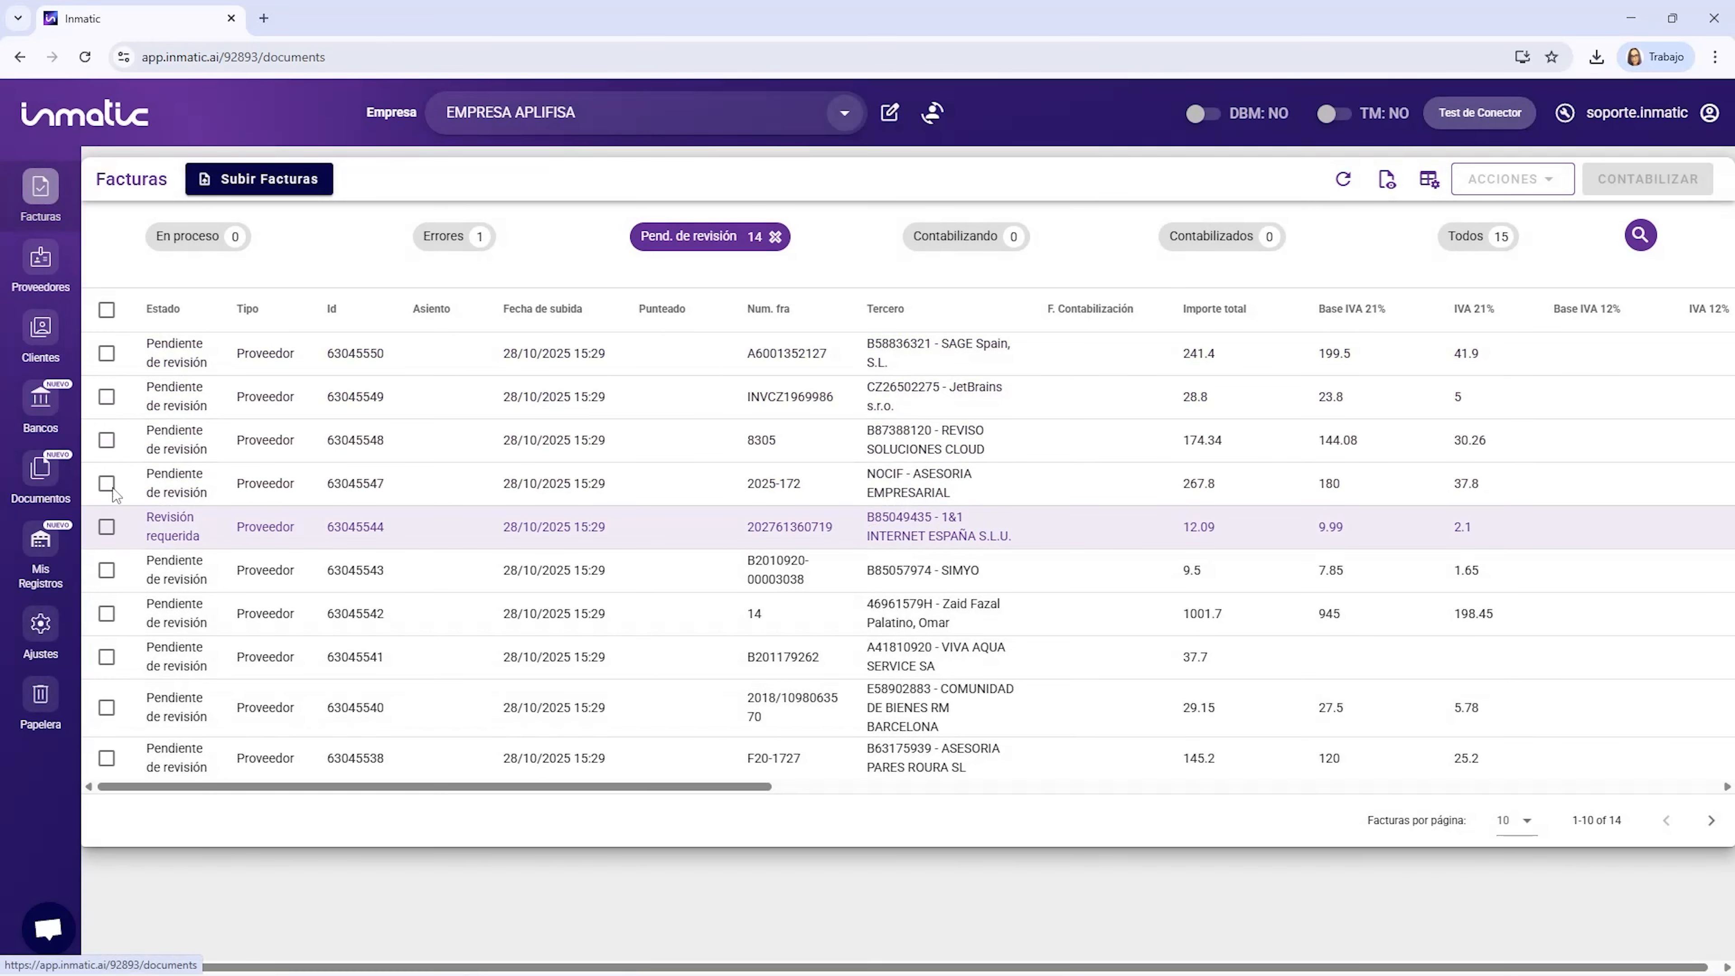
click(107, 309)
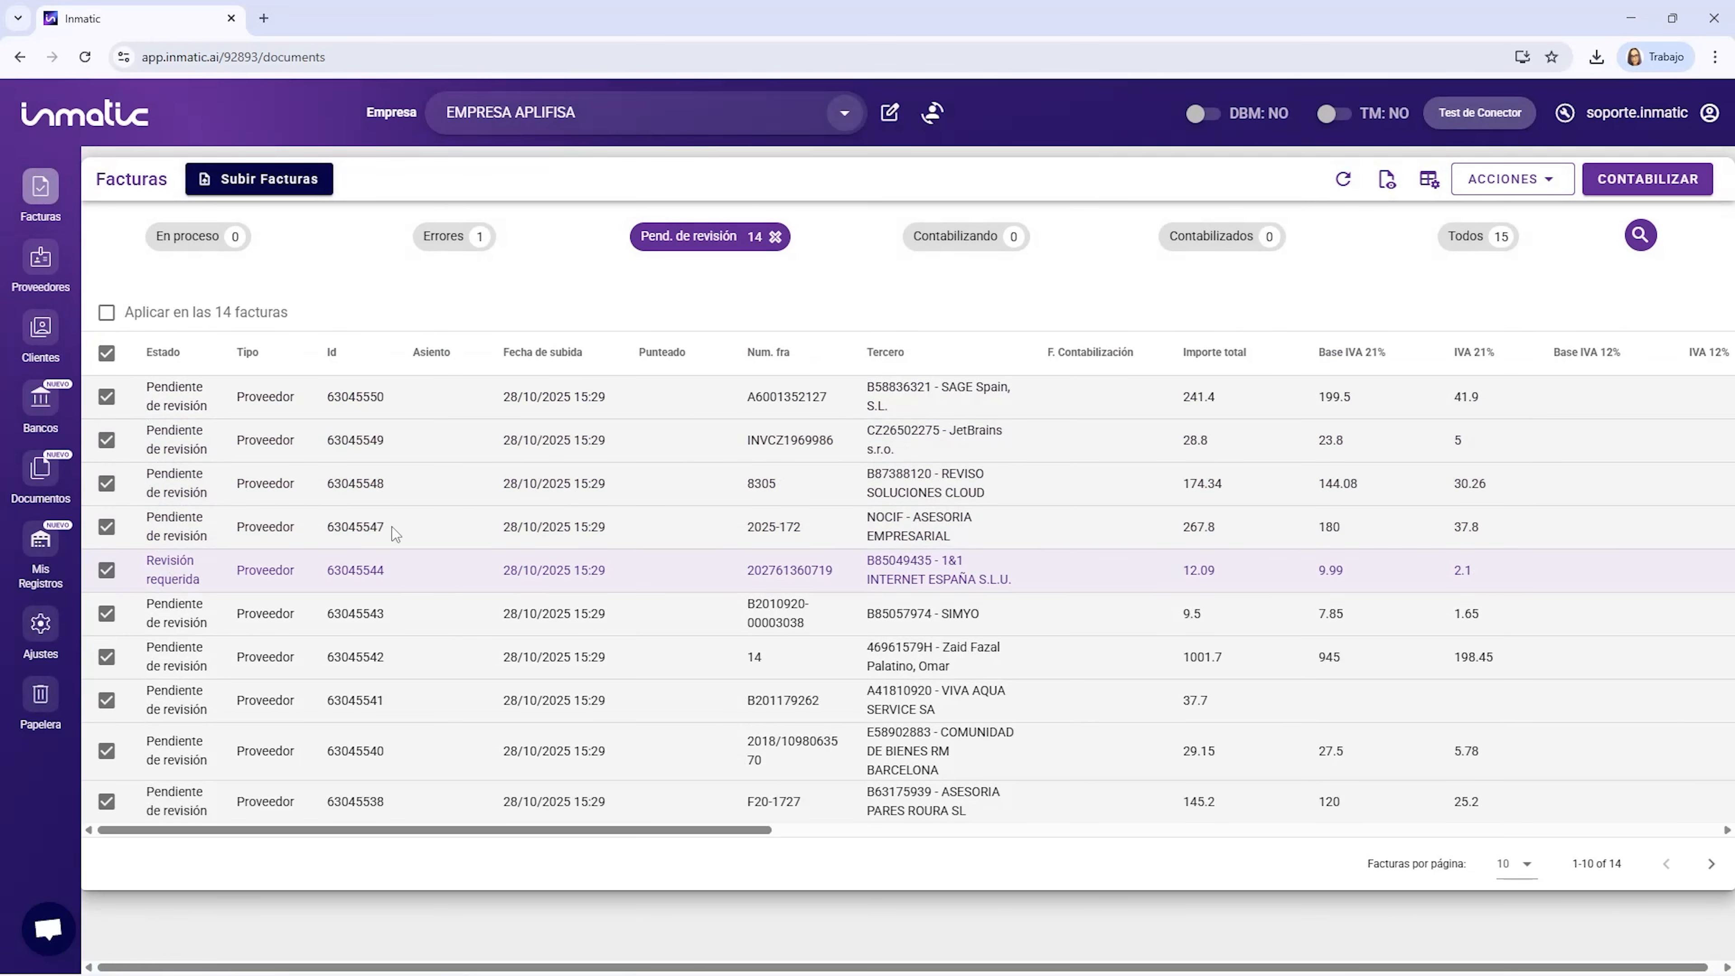
click(1615, 181)
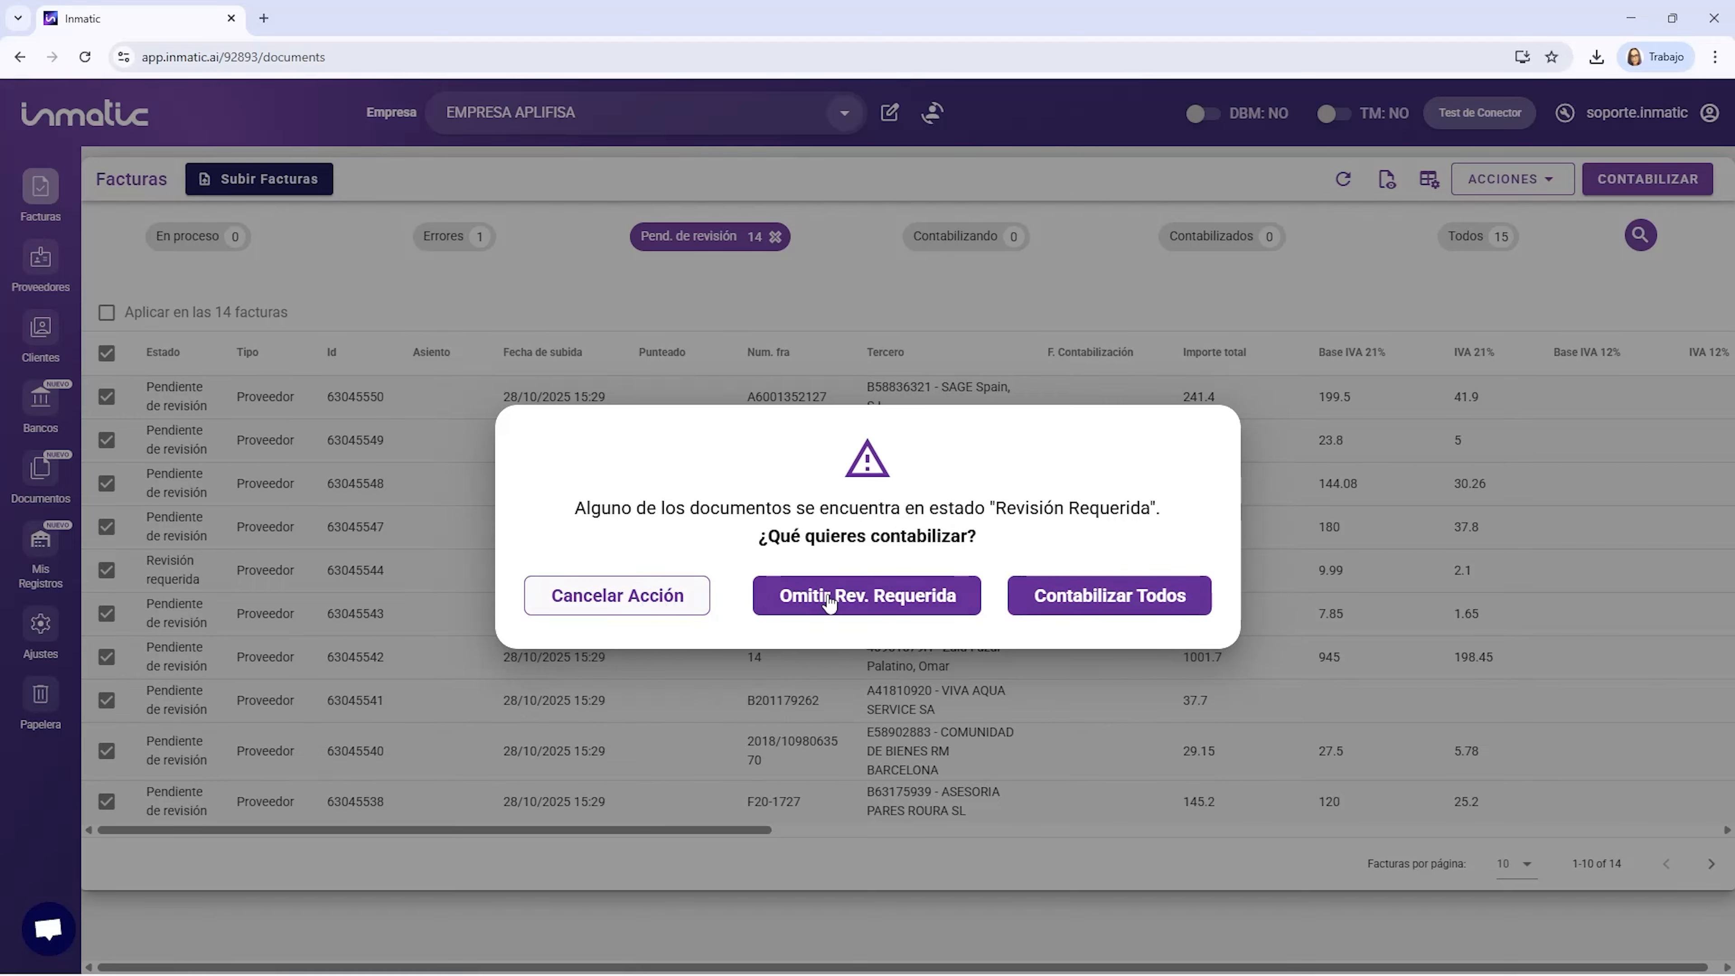
click(1066, 604)
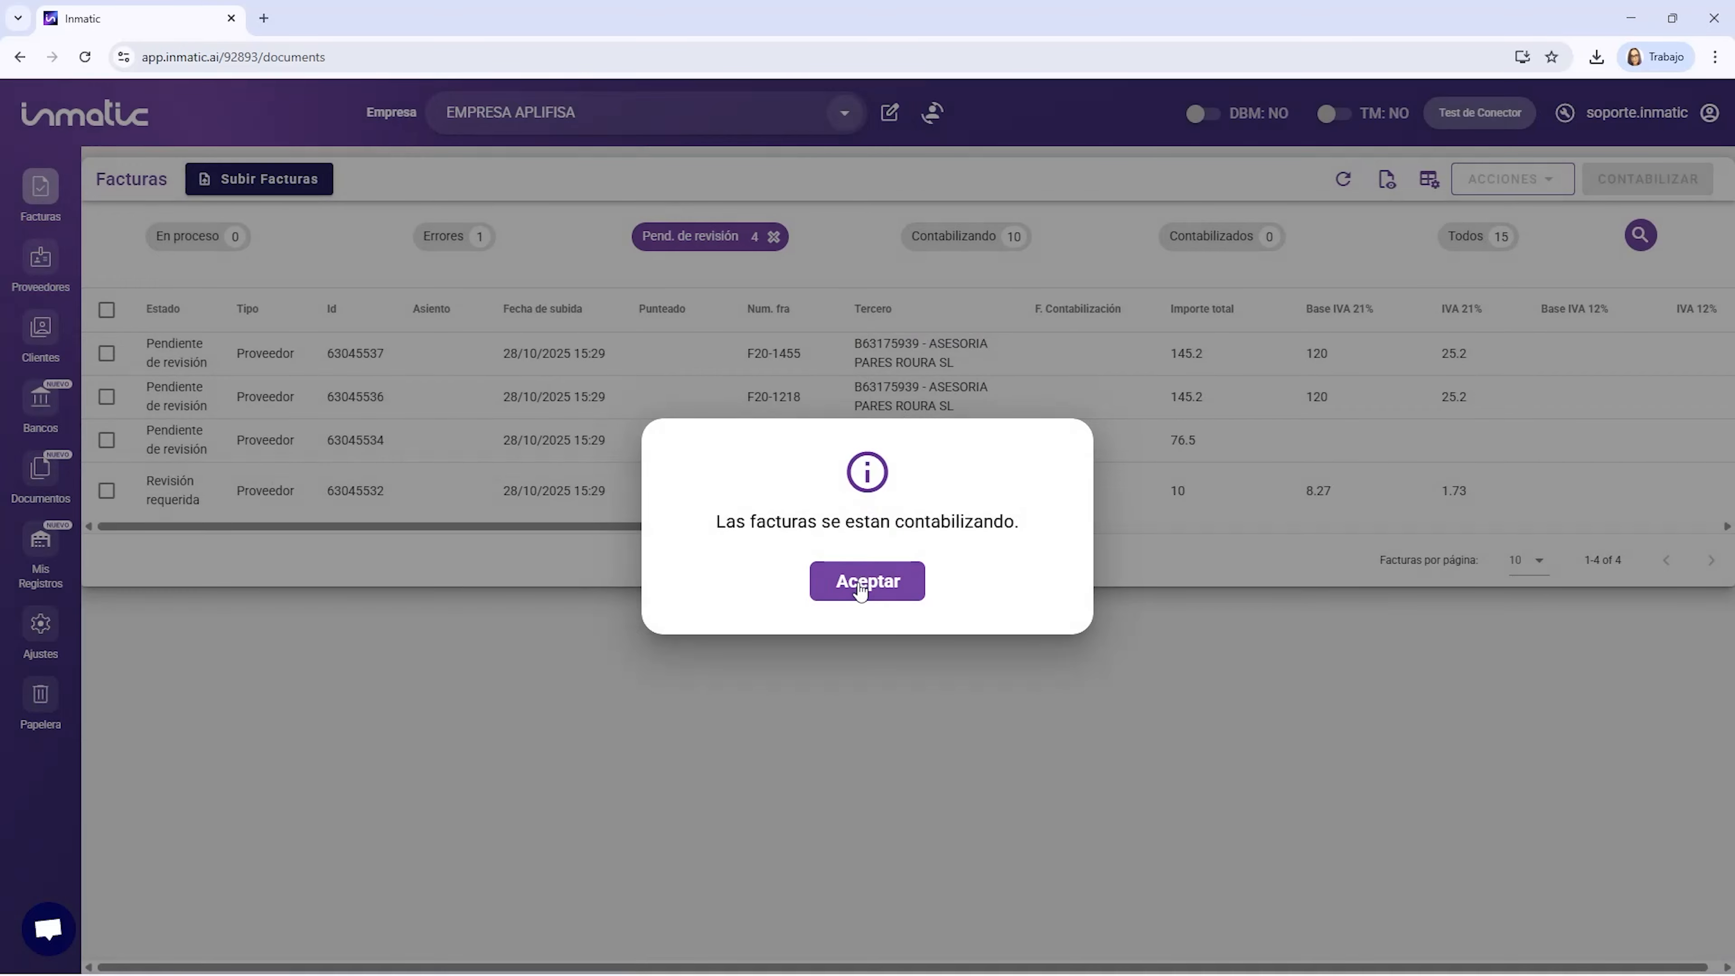
click(861, 592)
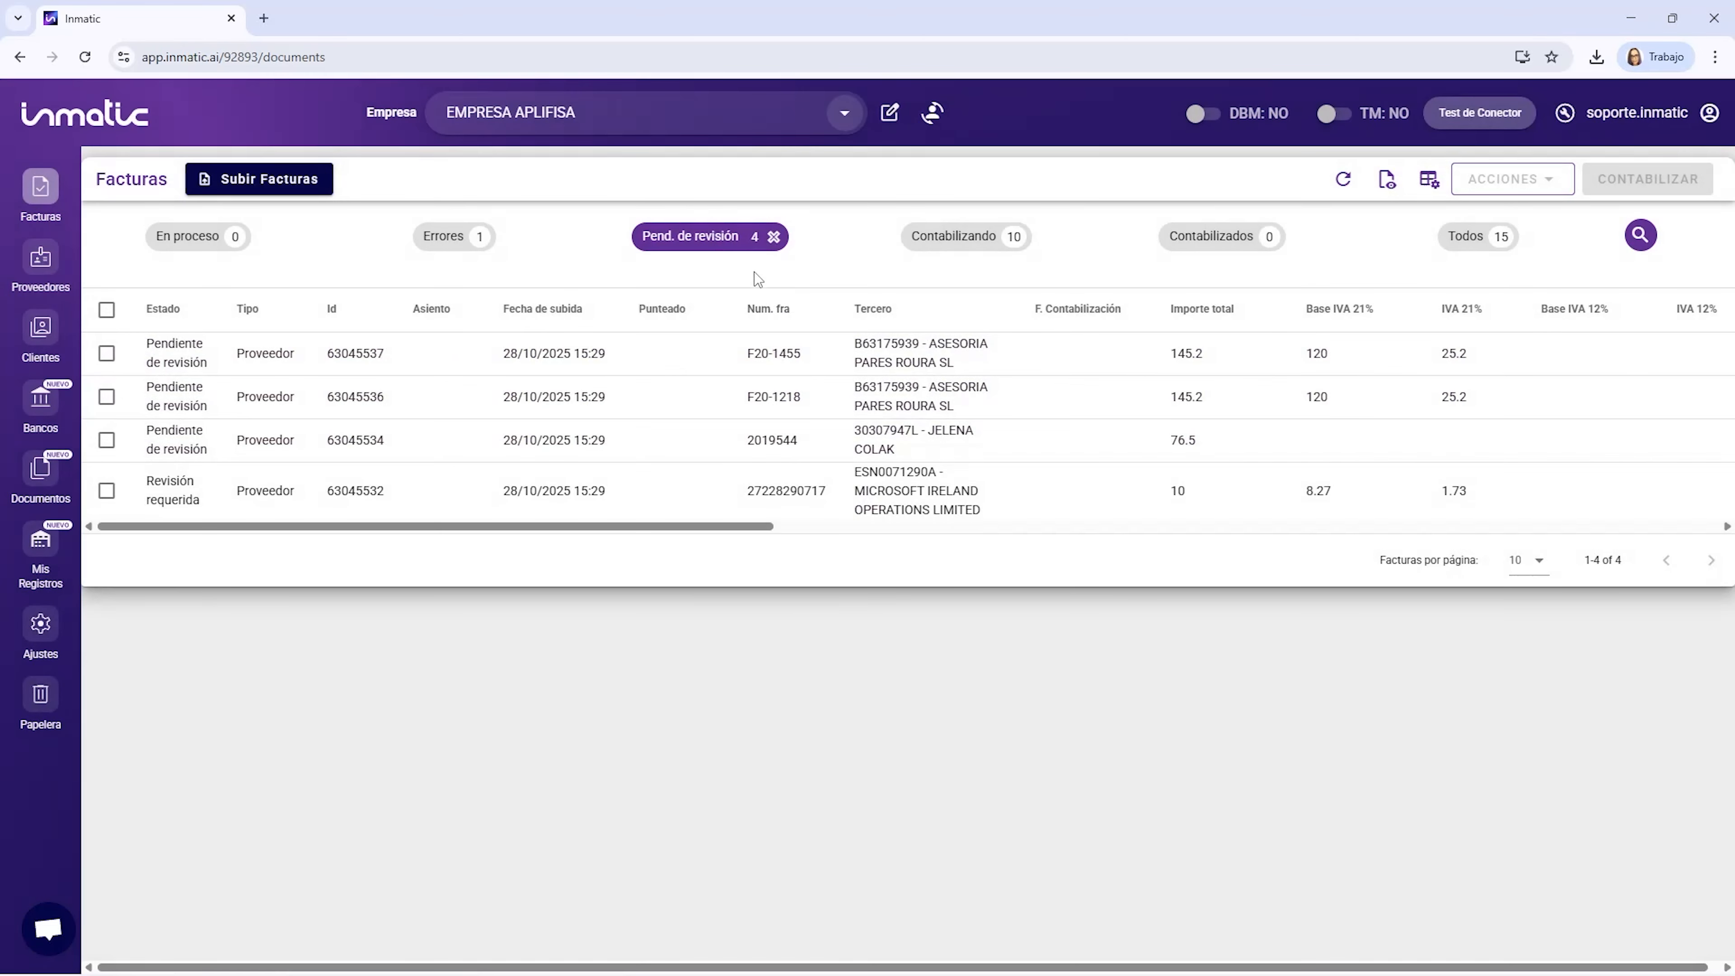
Track the posting by refreshing the invoices in Contabilizando, and check the Contabilizados list with its entry numbers.
click(950, 239)
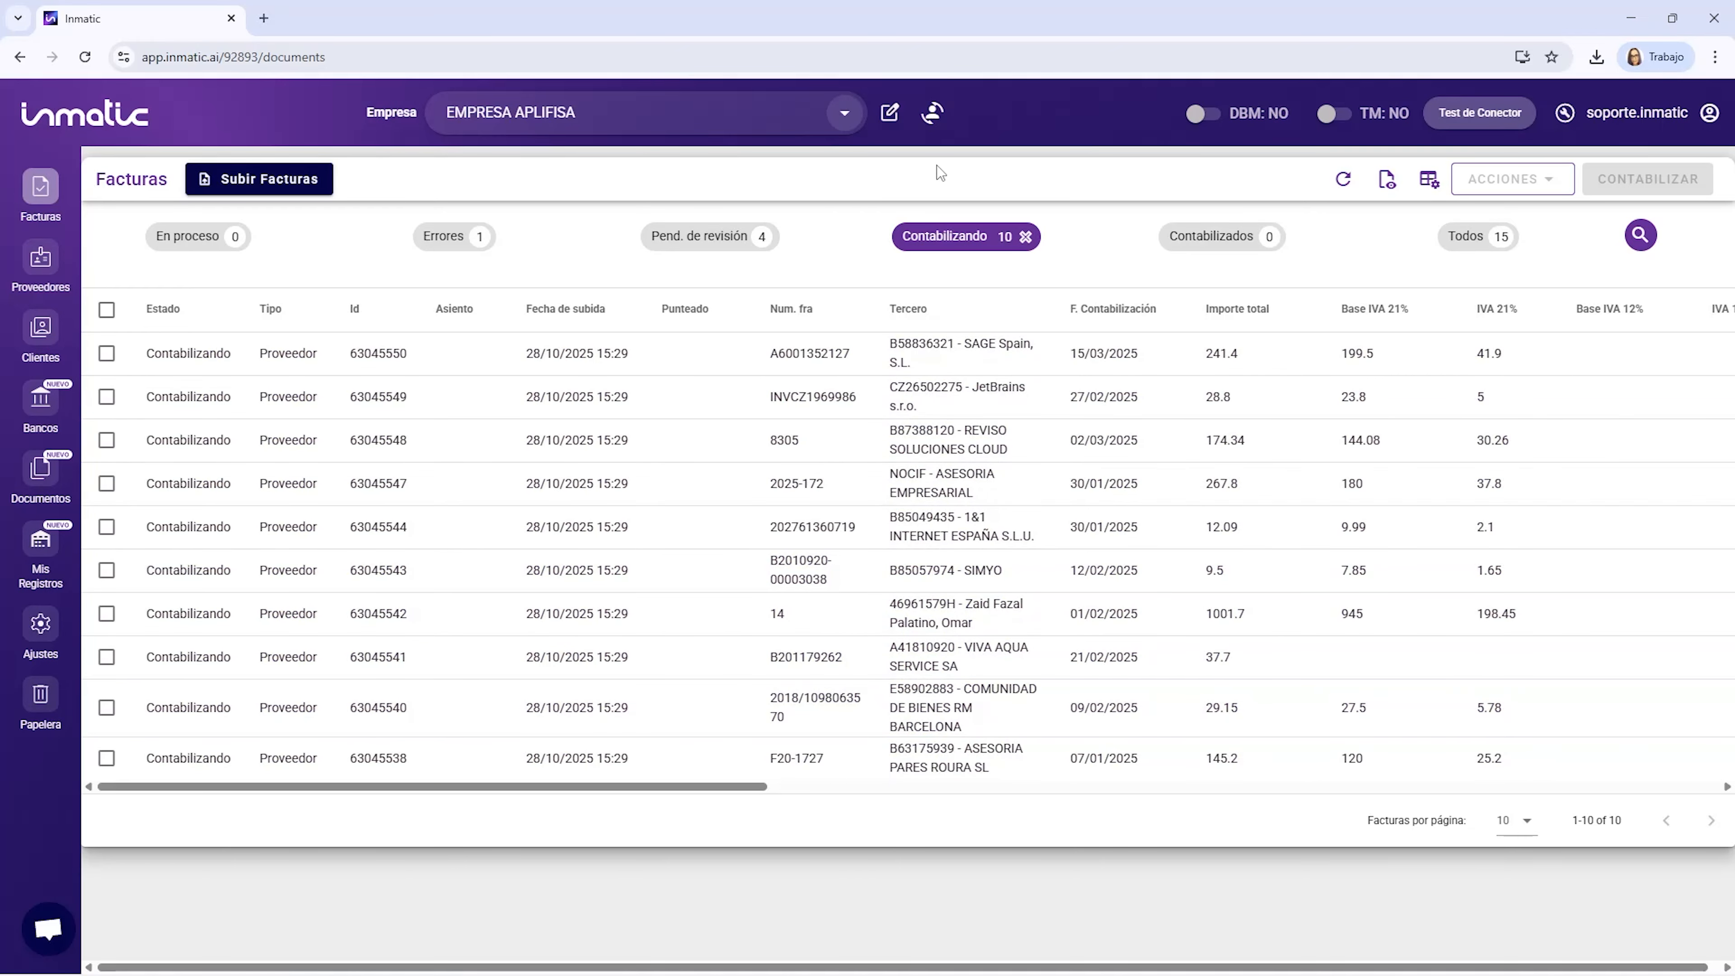
click(1344, 183)
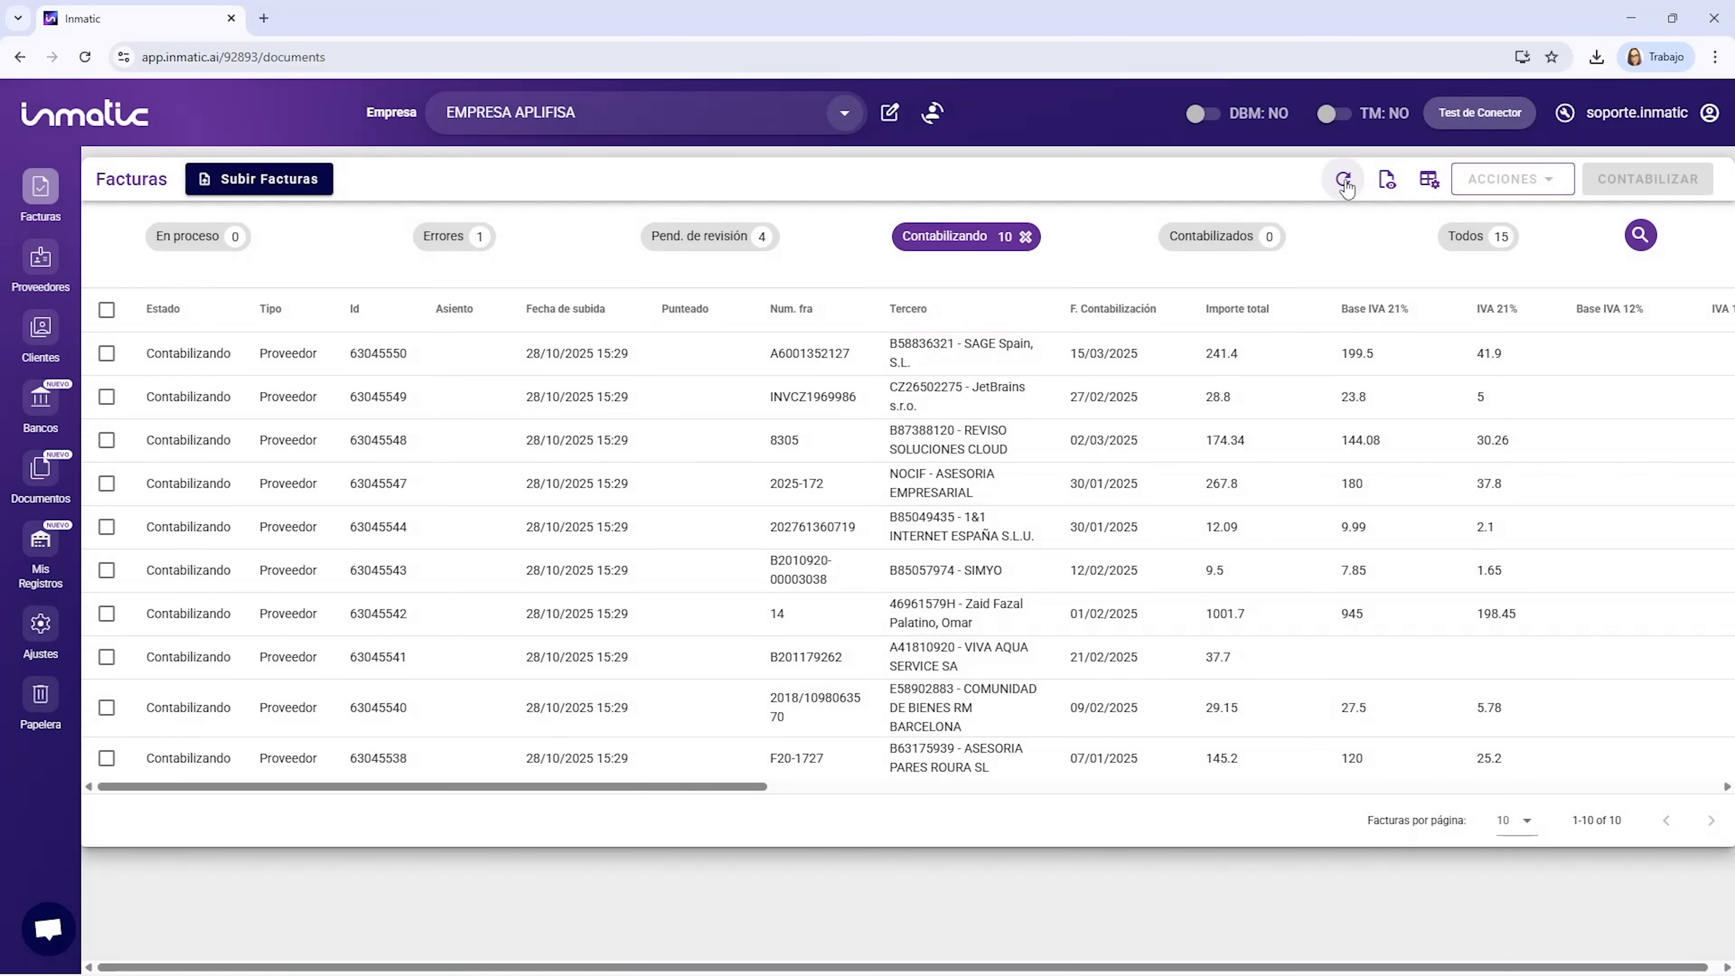
click(1345, 184)
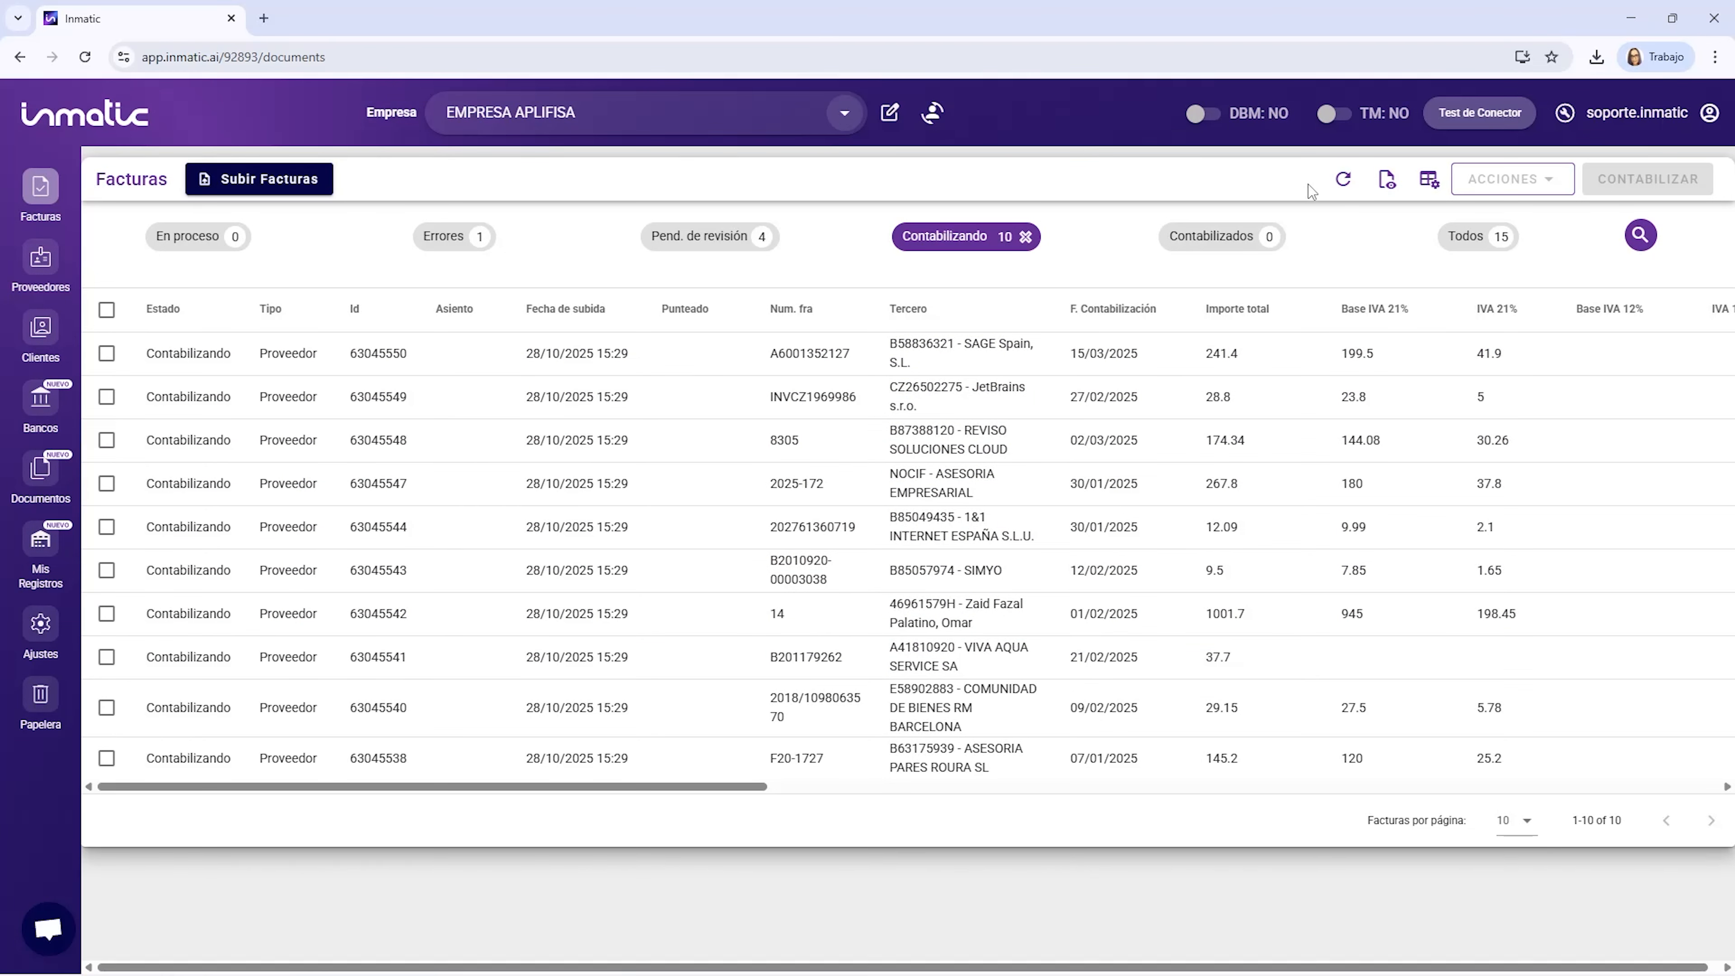
click(1344, 184)
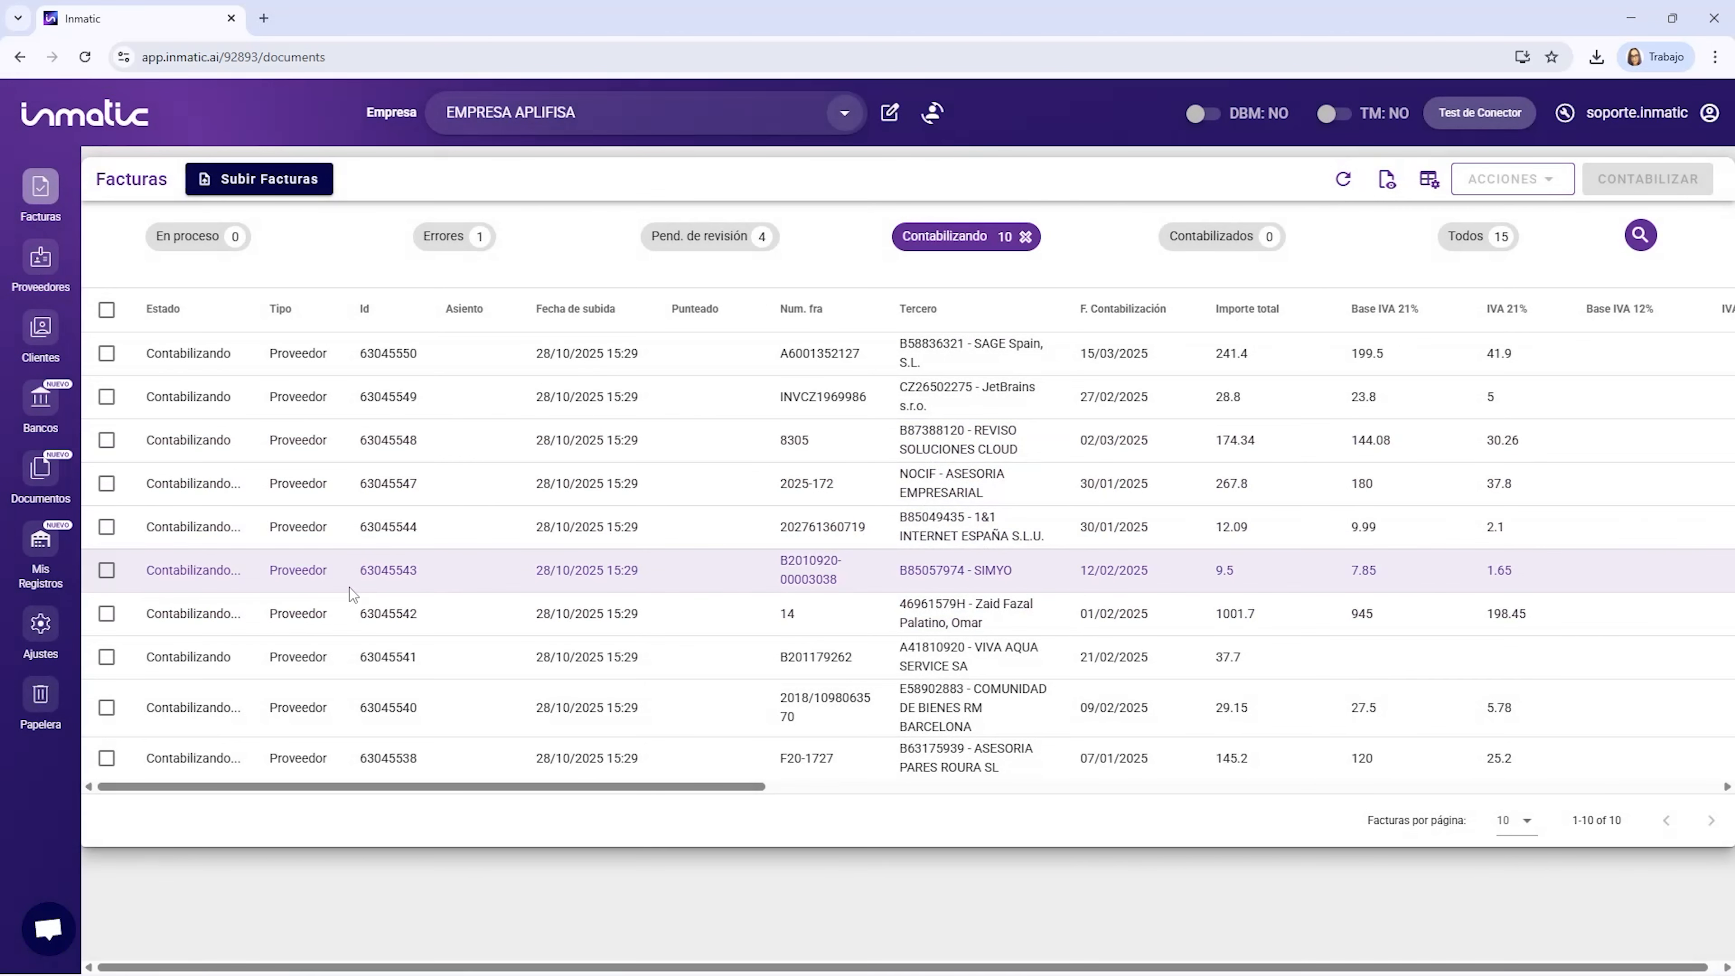
click(1344, 184)
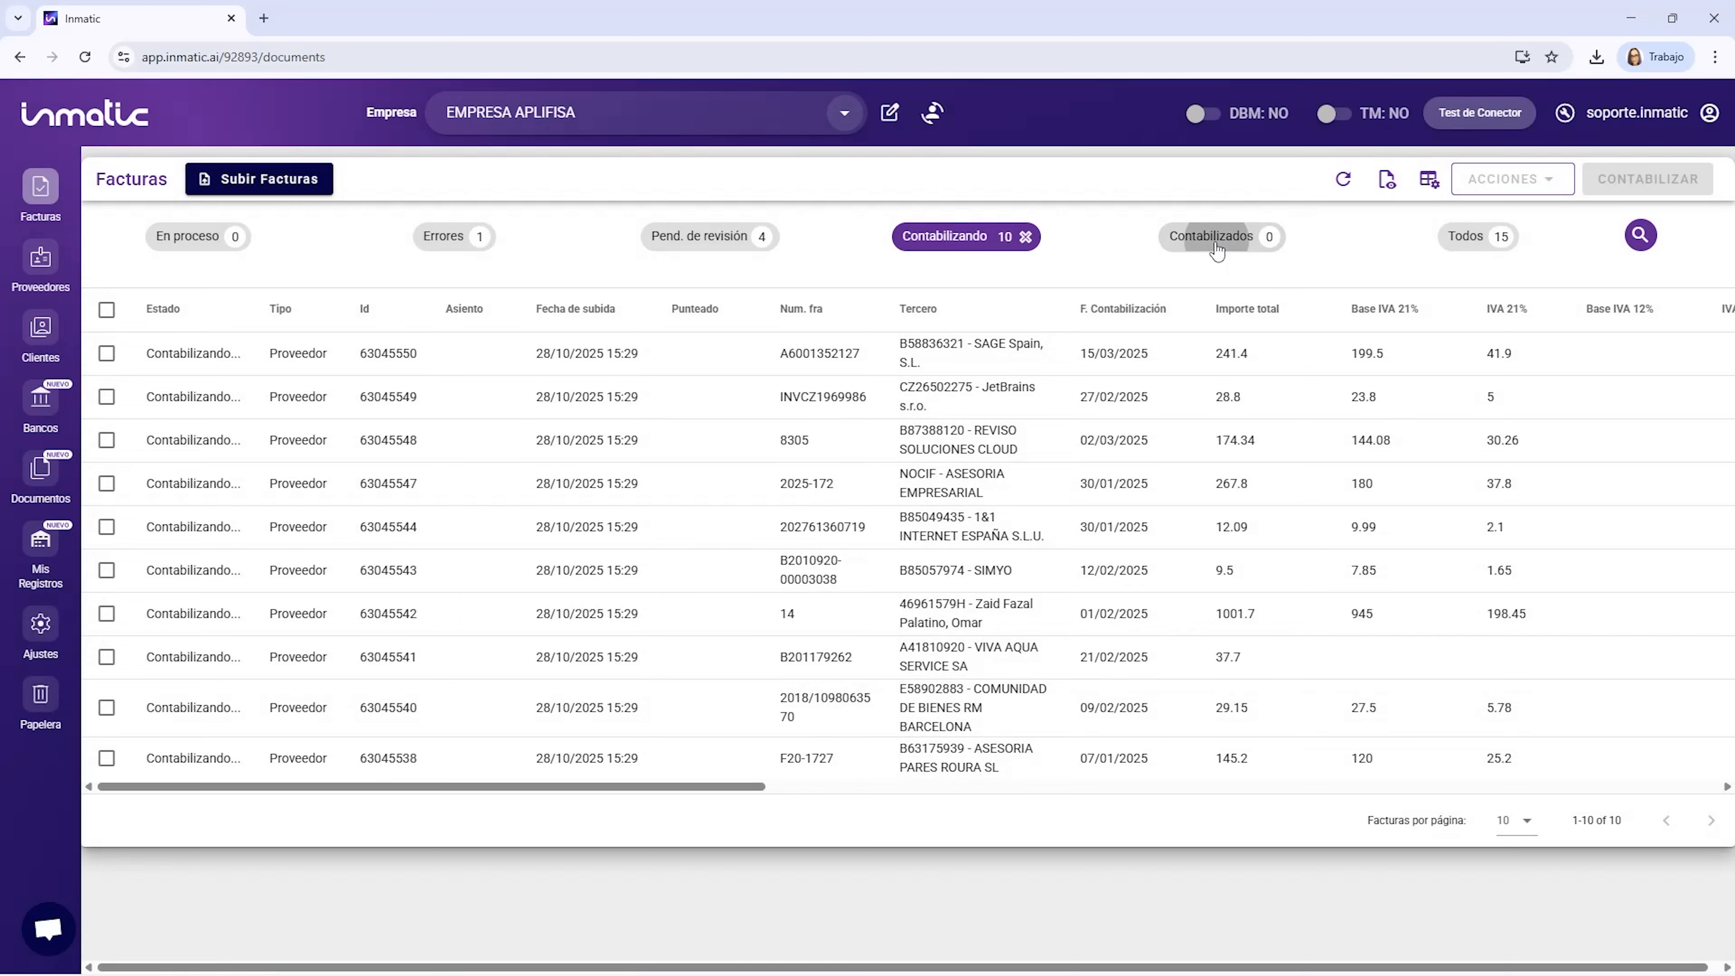
click(1213, 236)
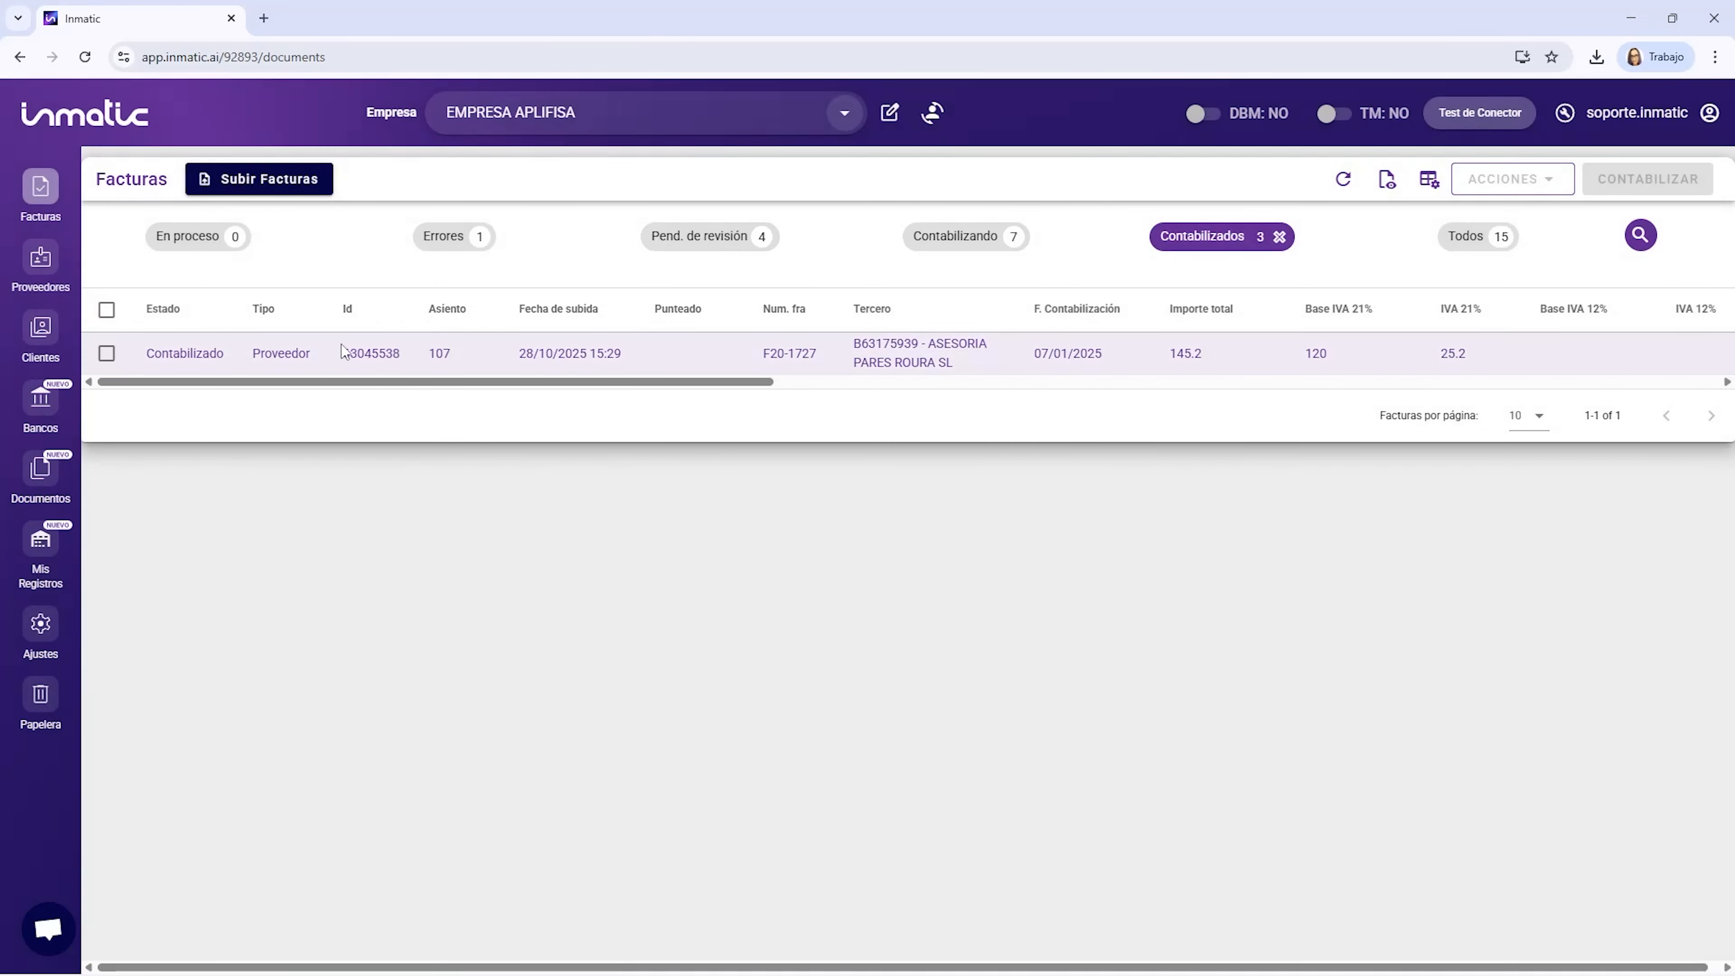
click(1345, 179)
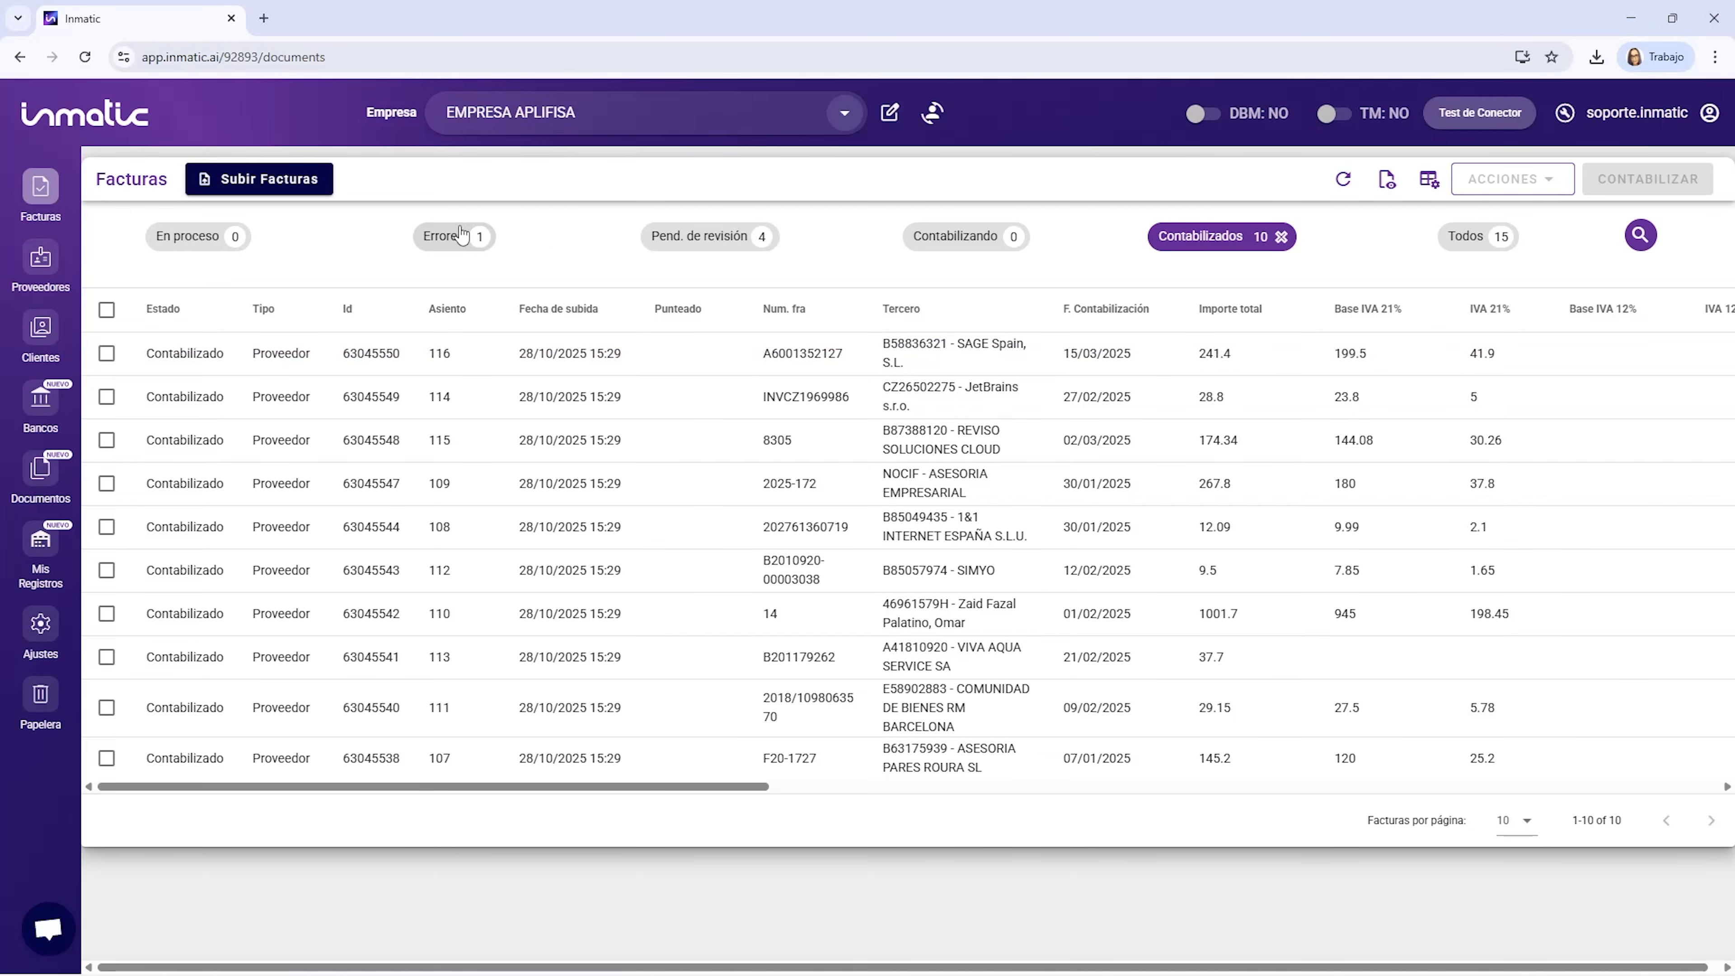
Open the duplicated Comunidad de Bienes RM Barcelona invoice among the errors and list all documents matching it.
click(455, 239)
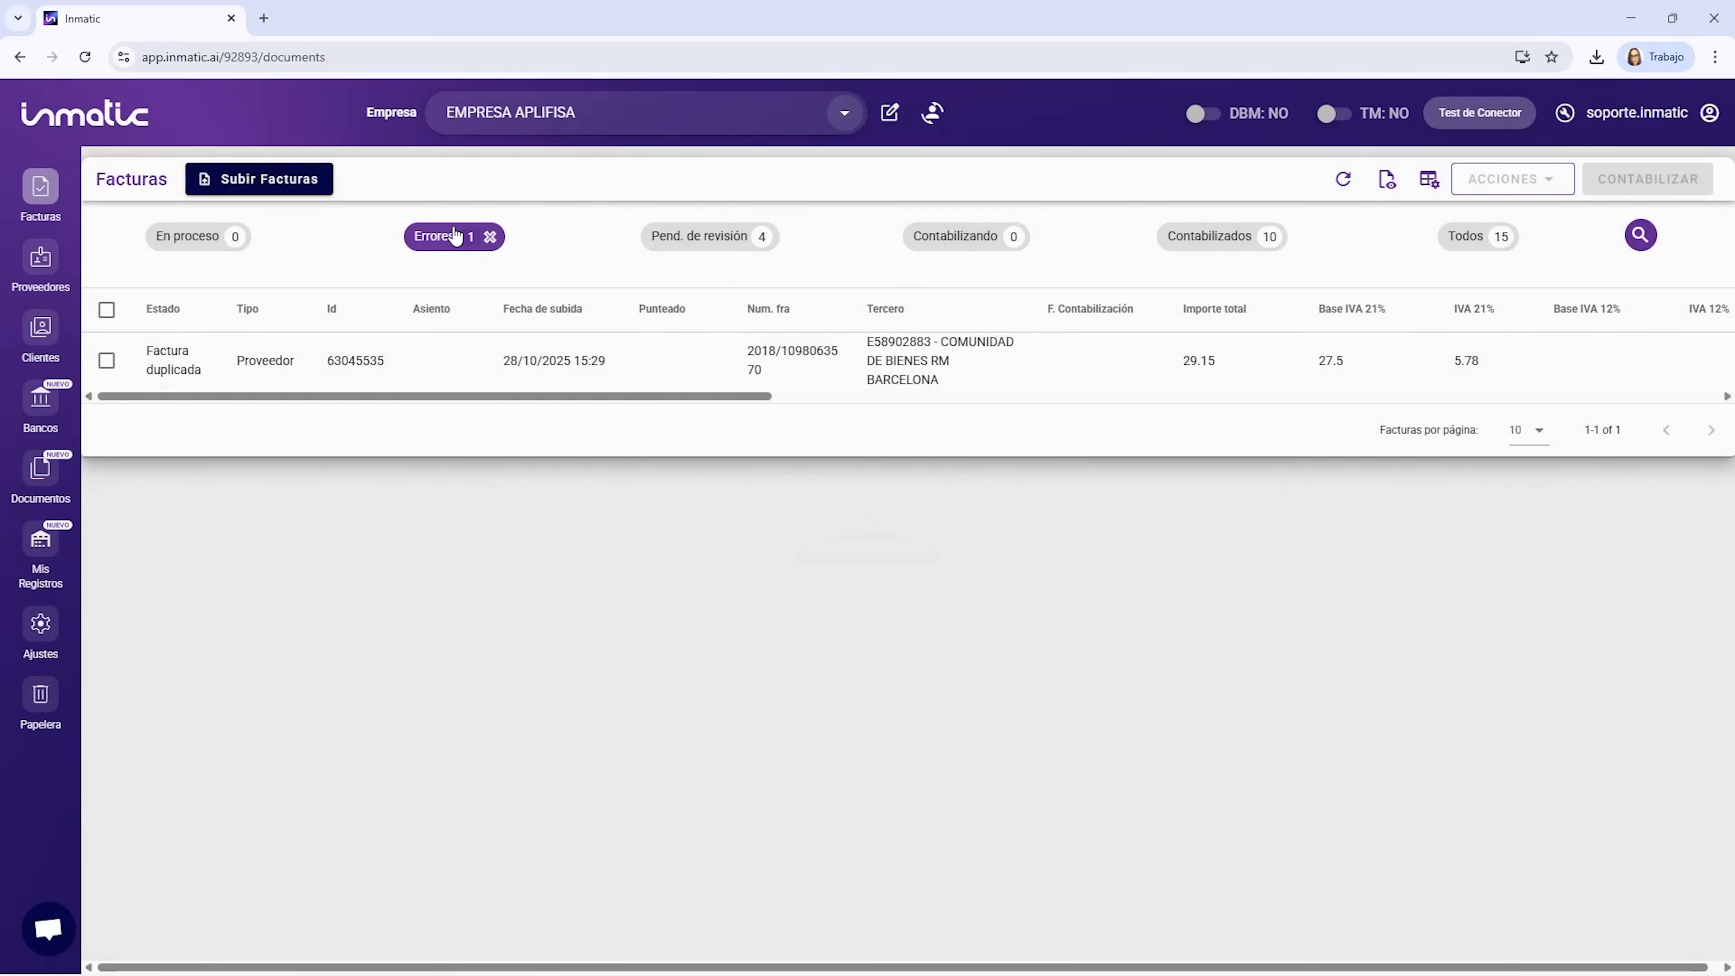
click(547, 356)
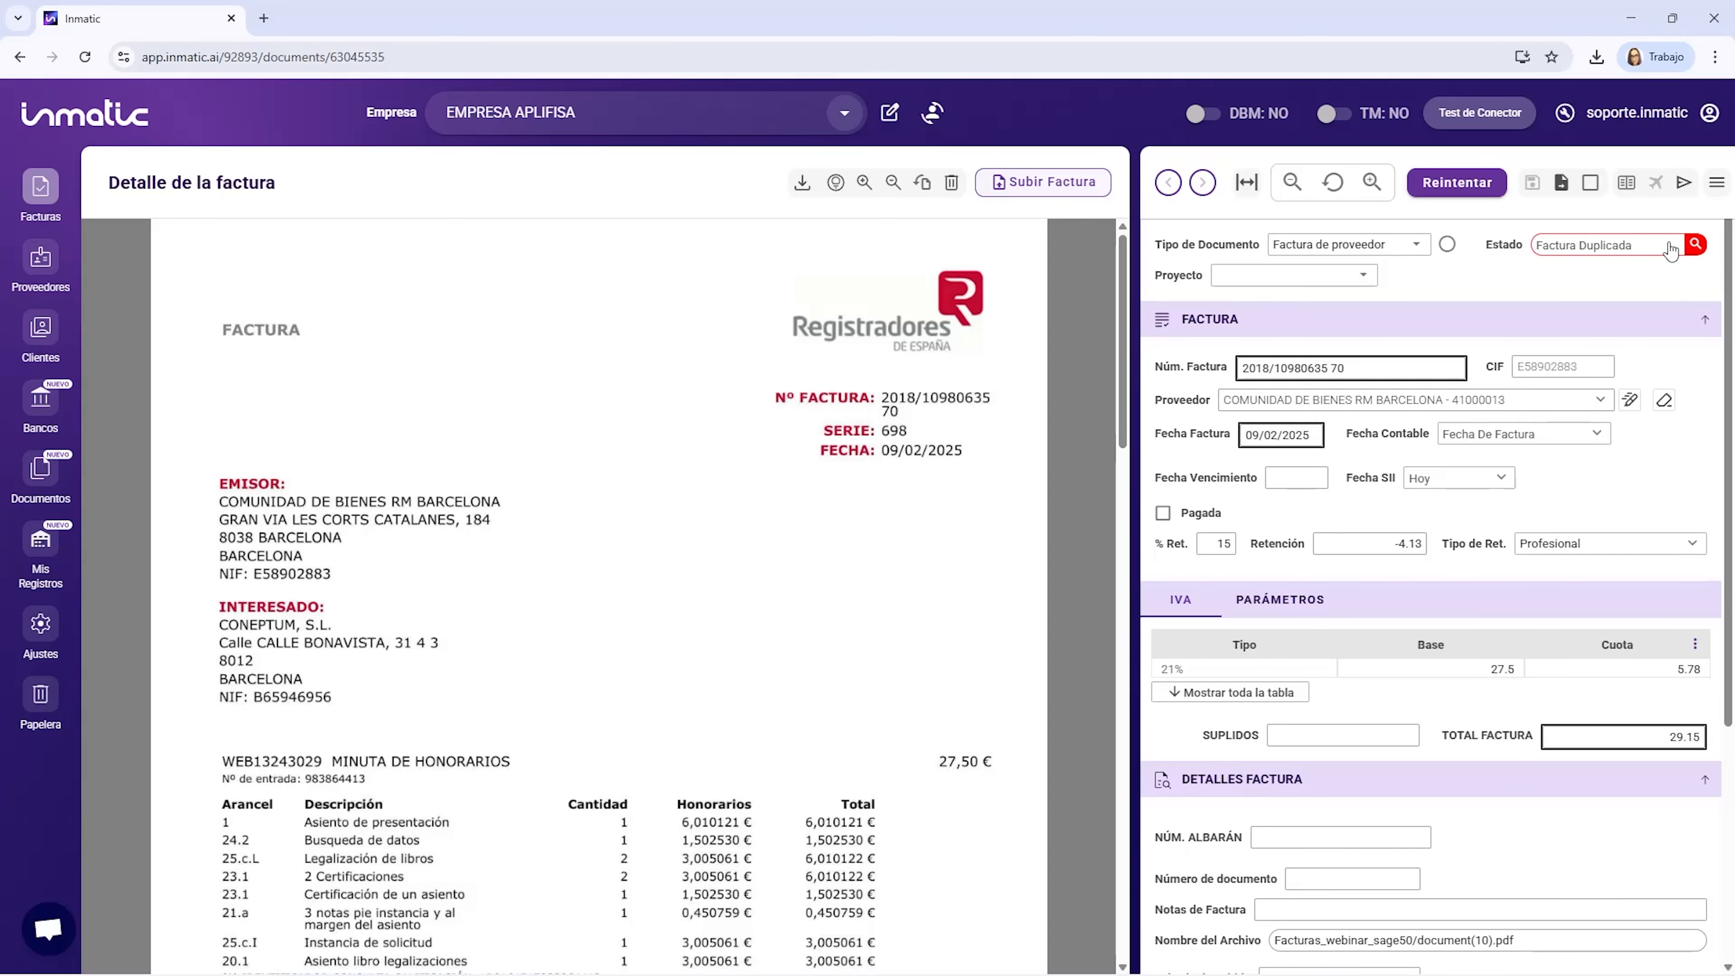
click(1695, 245)
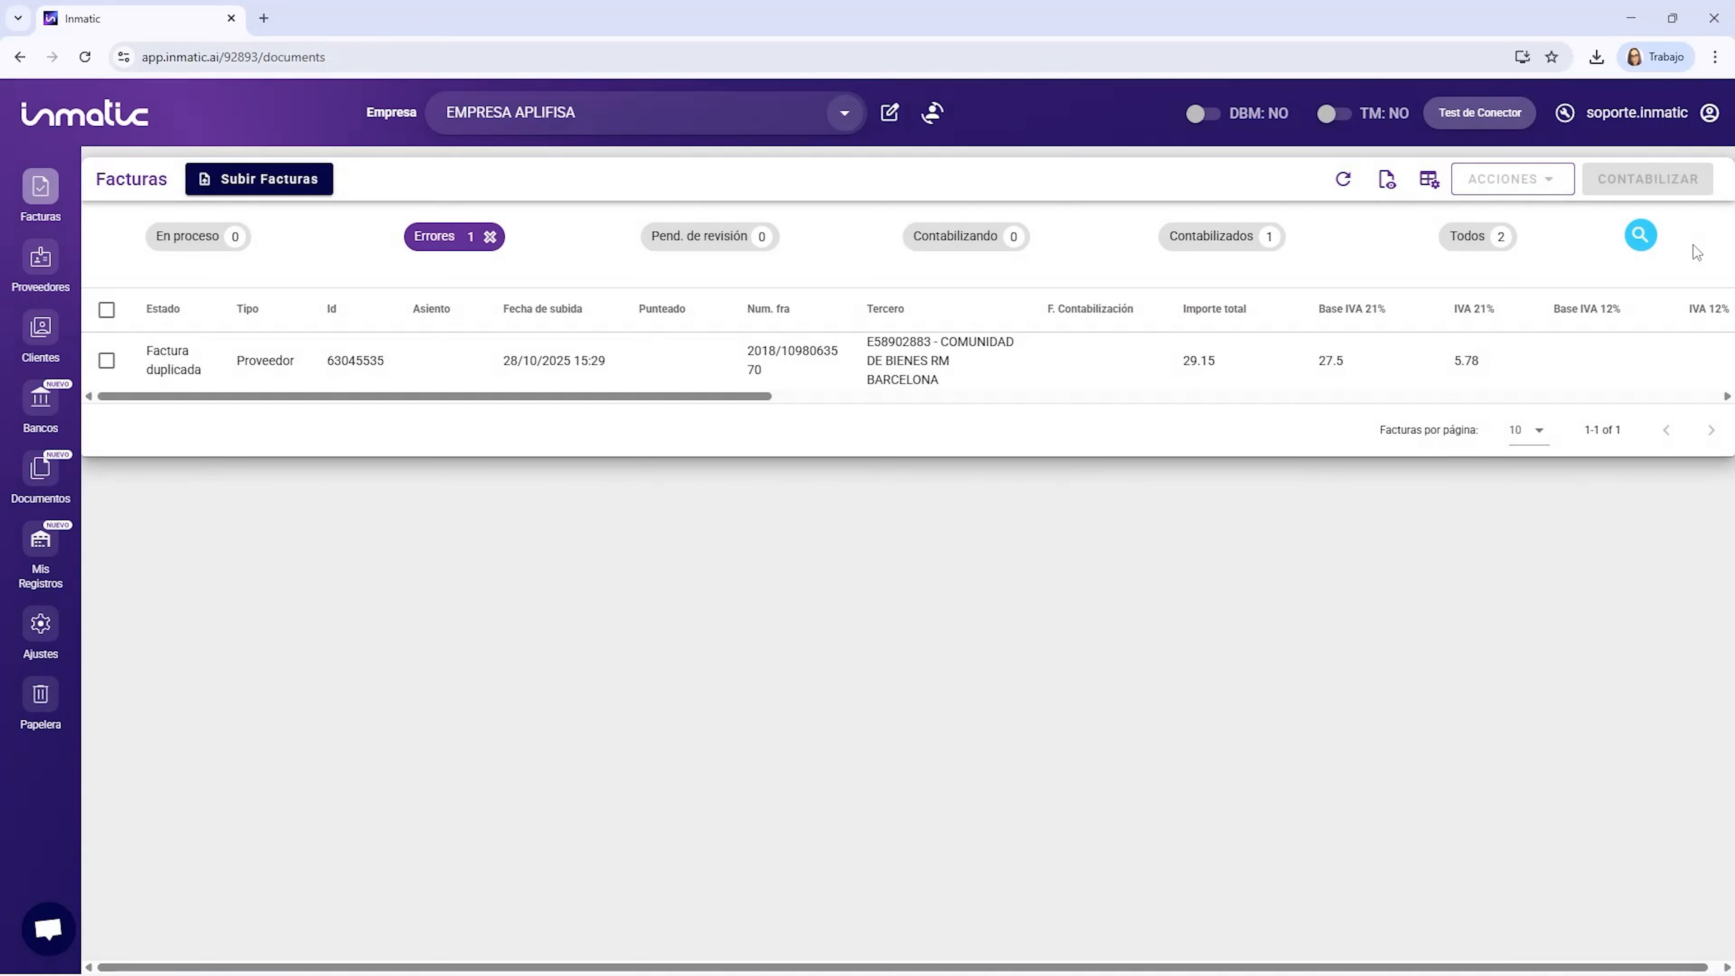
click(1479, 238)
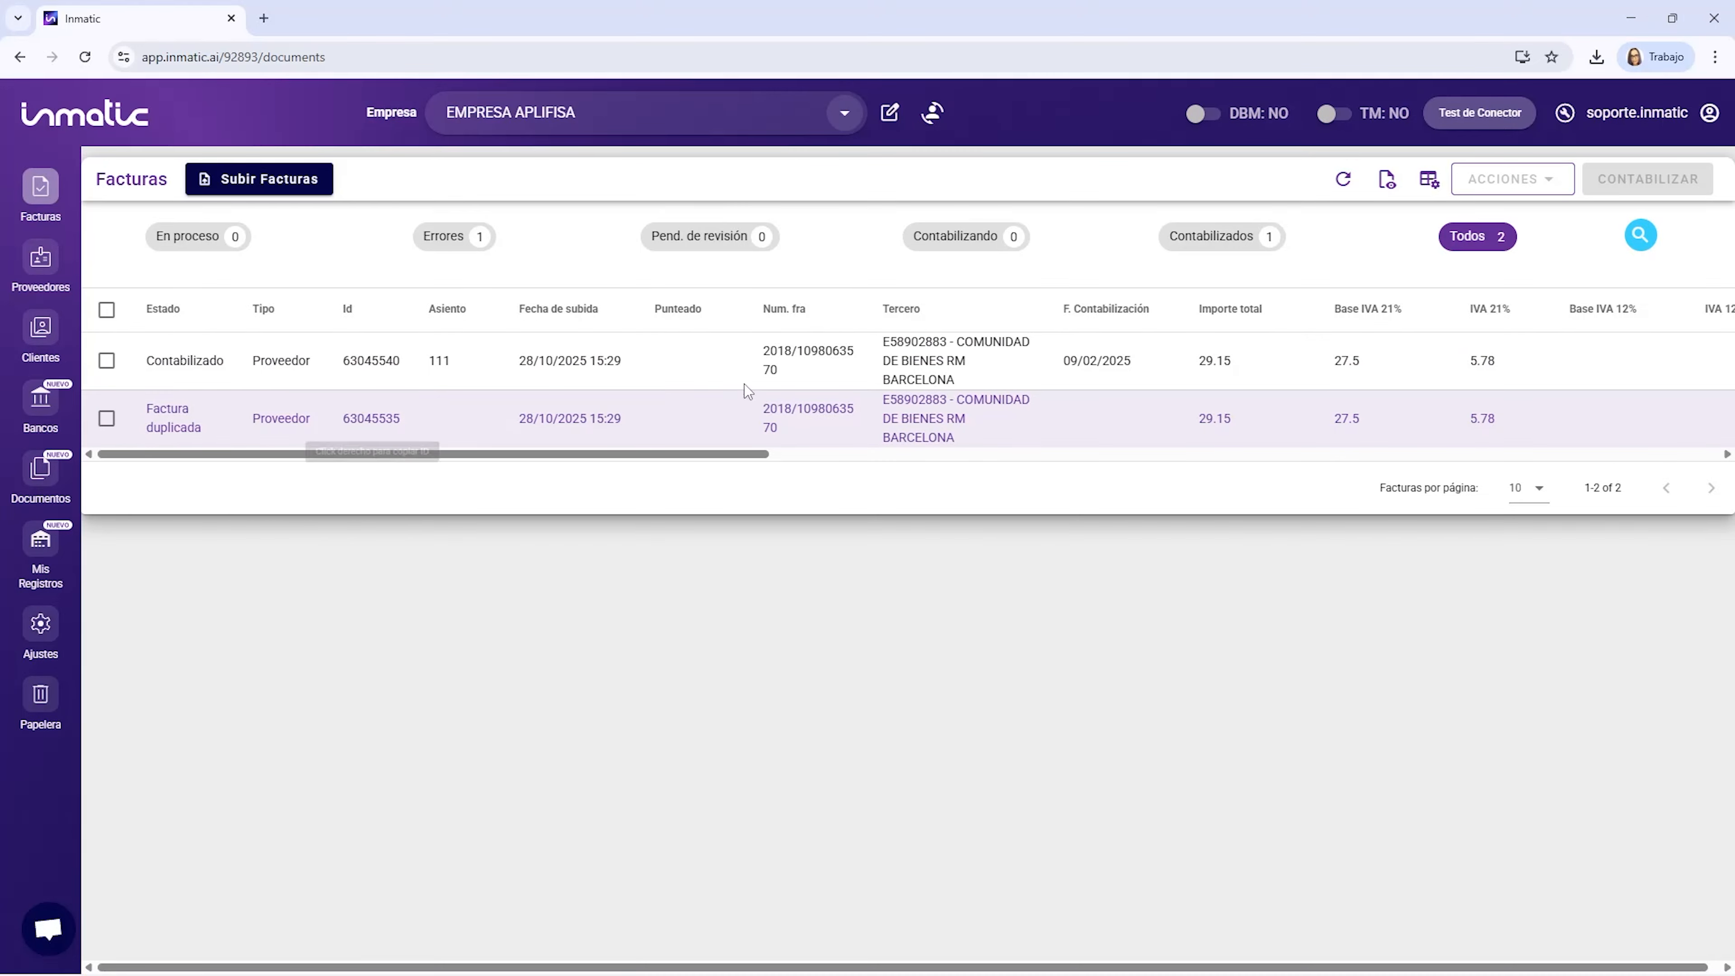
Compare the posted Comunidad de Bienes RM Barcelona invoice with its duplicate.
click(1080, 374)
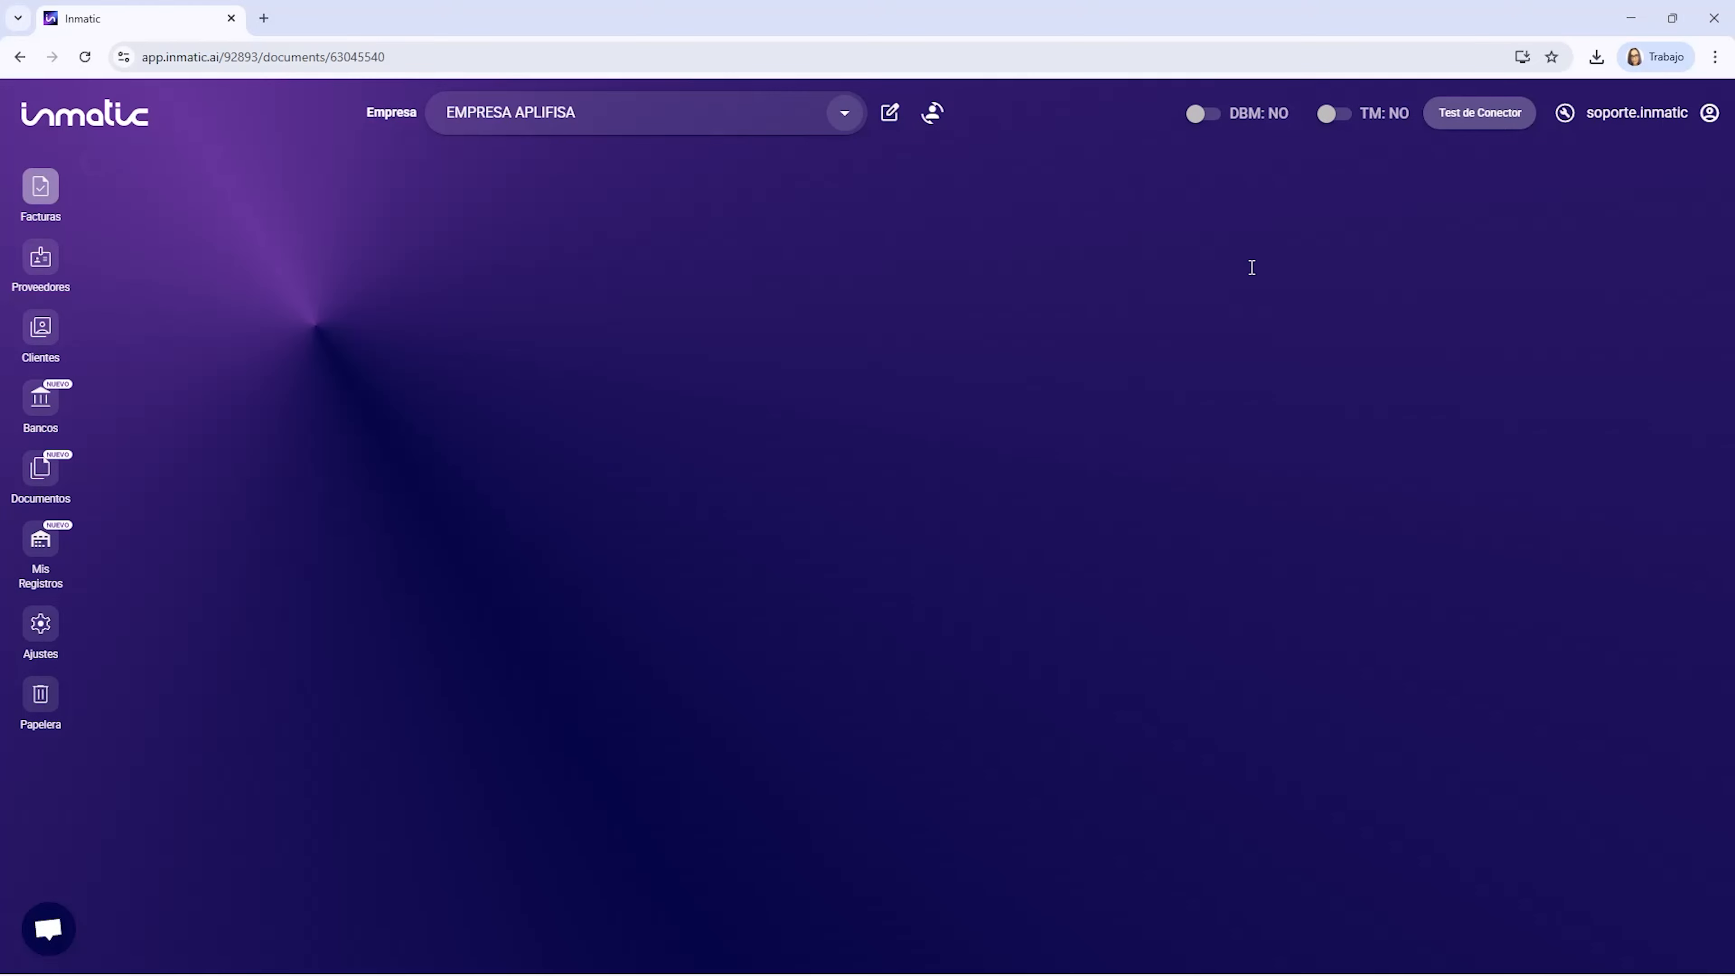
scroll(888, 546, down, 10)
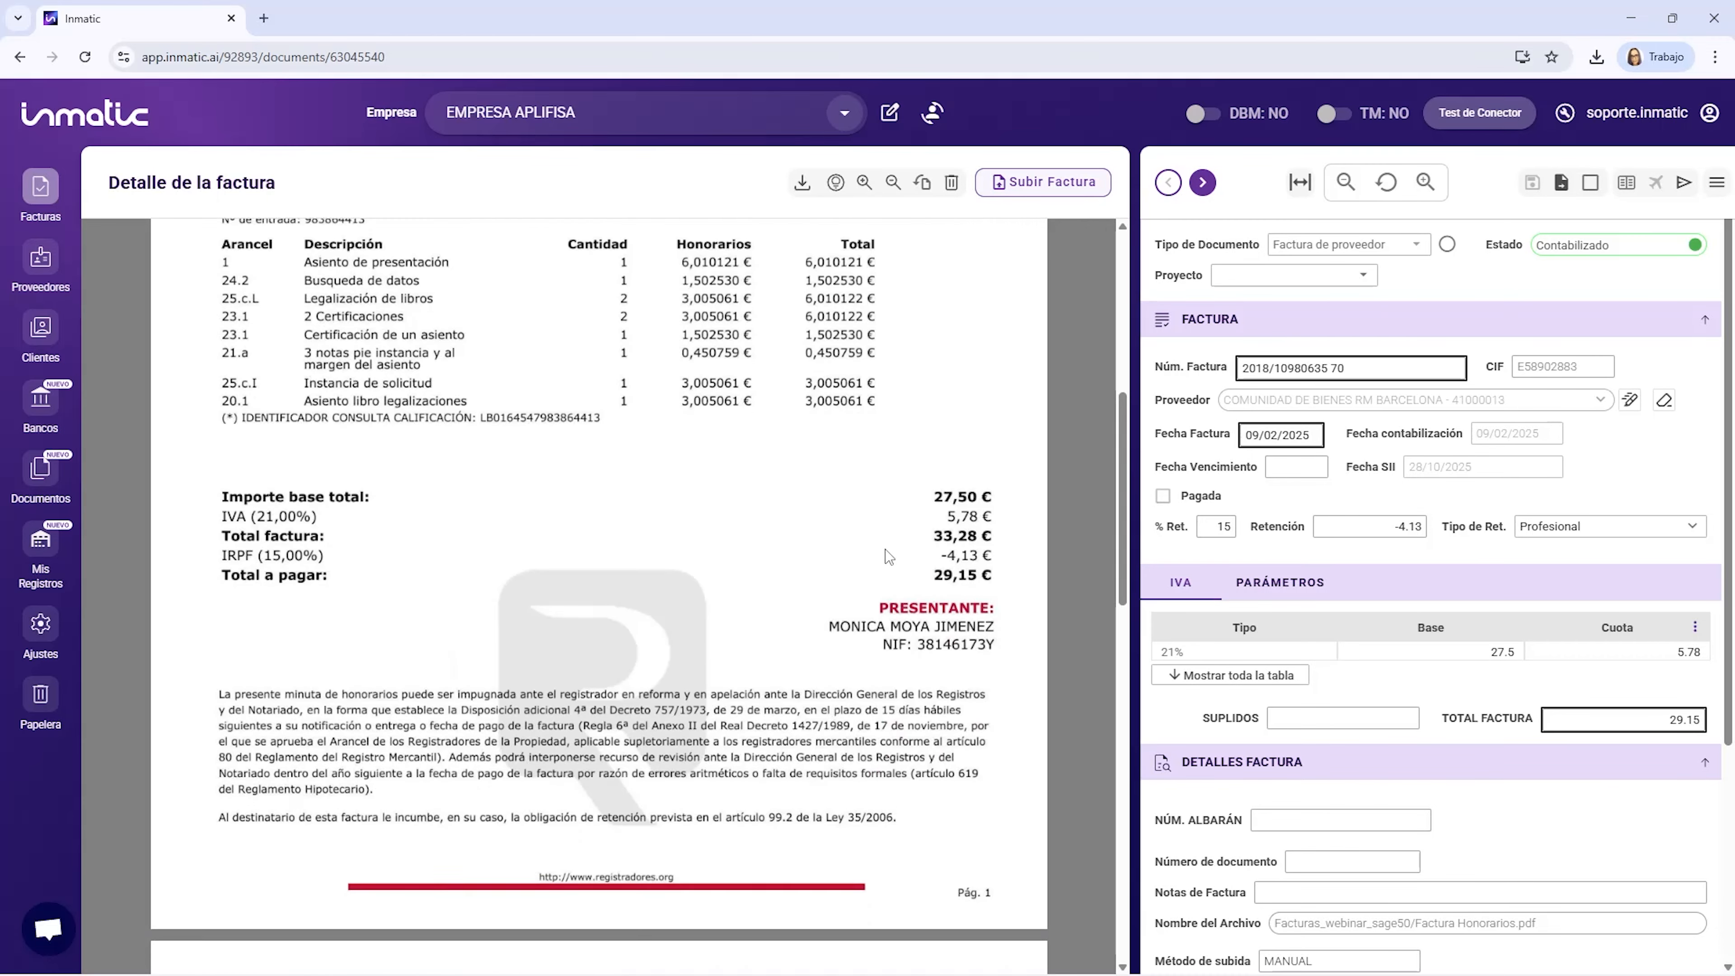
click(1204, 182)
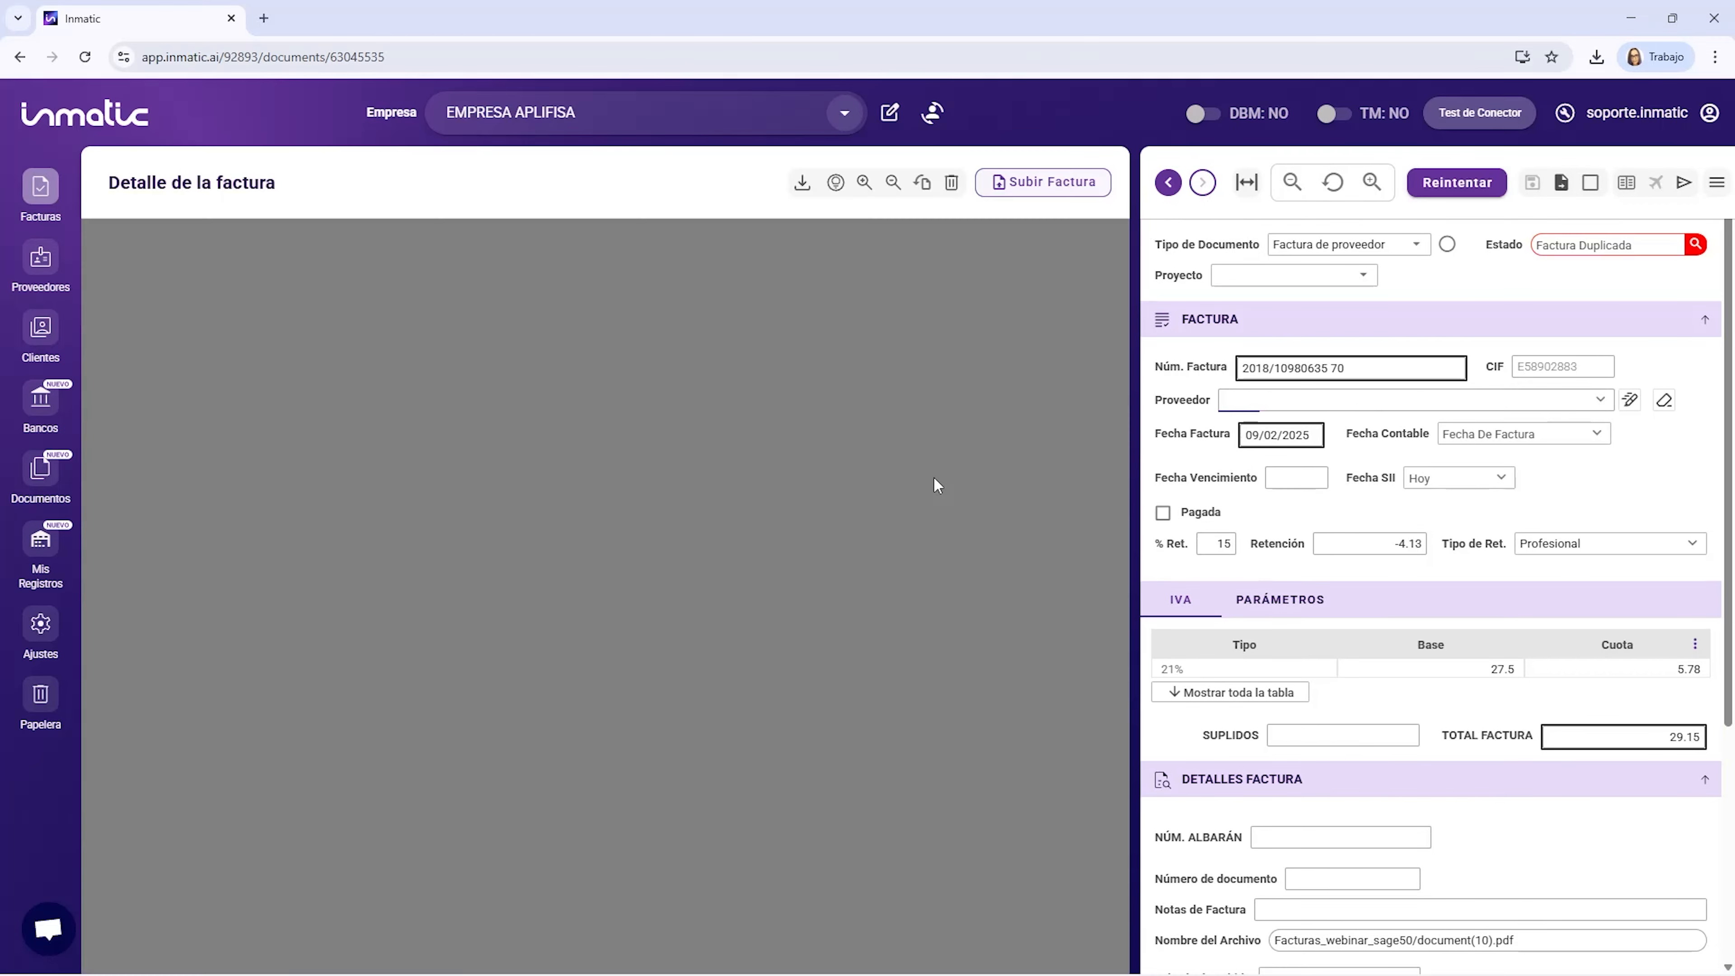
scroll(867, 567, down, 10)
scroll(868, 570, down, 5)
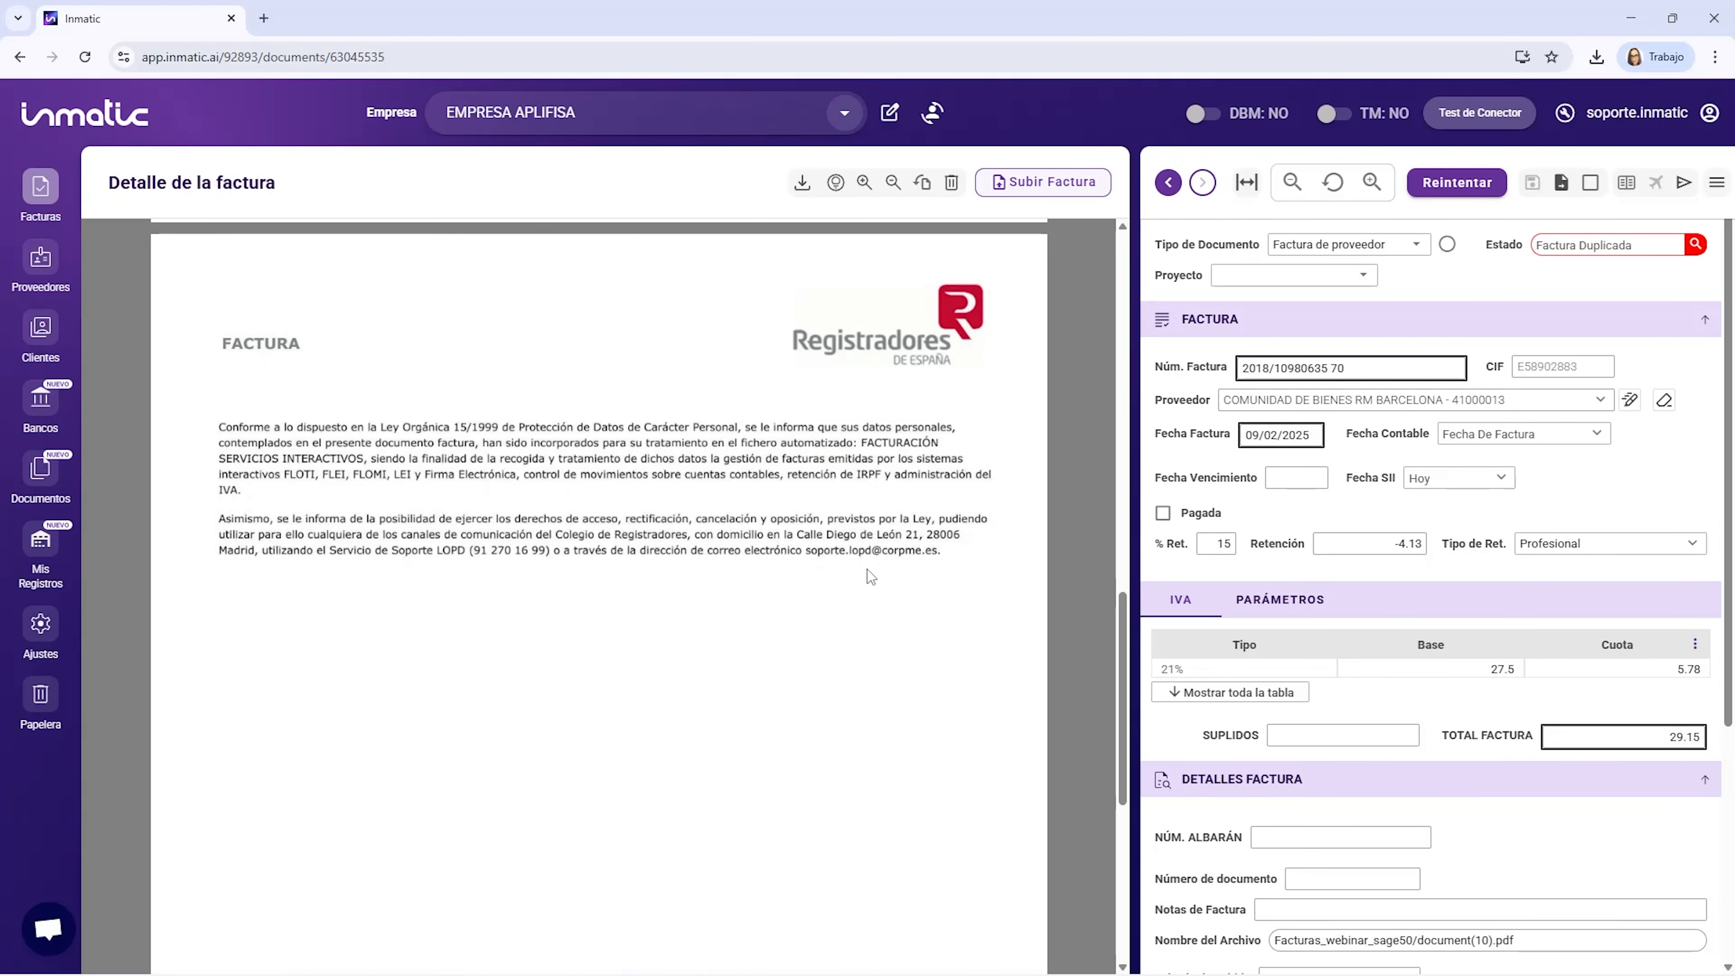
Return to the invoice list and delete the duplicated Comunidad de Bienes RM Barcelona invoice, keeping the posted one.
click(40, 193)
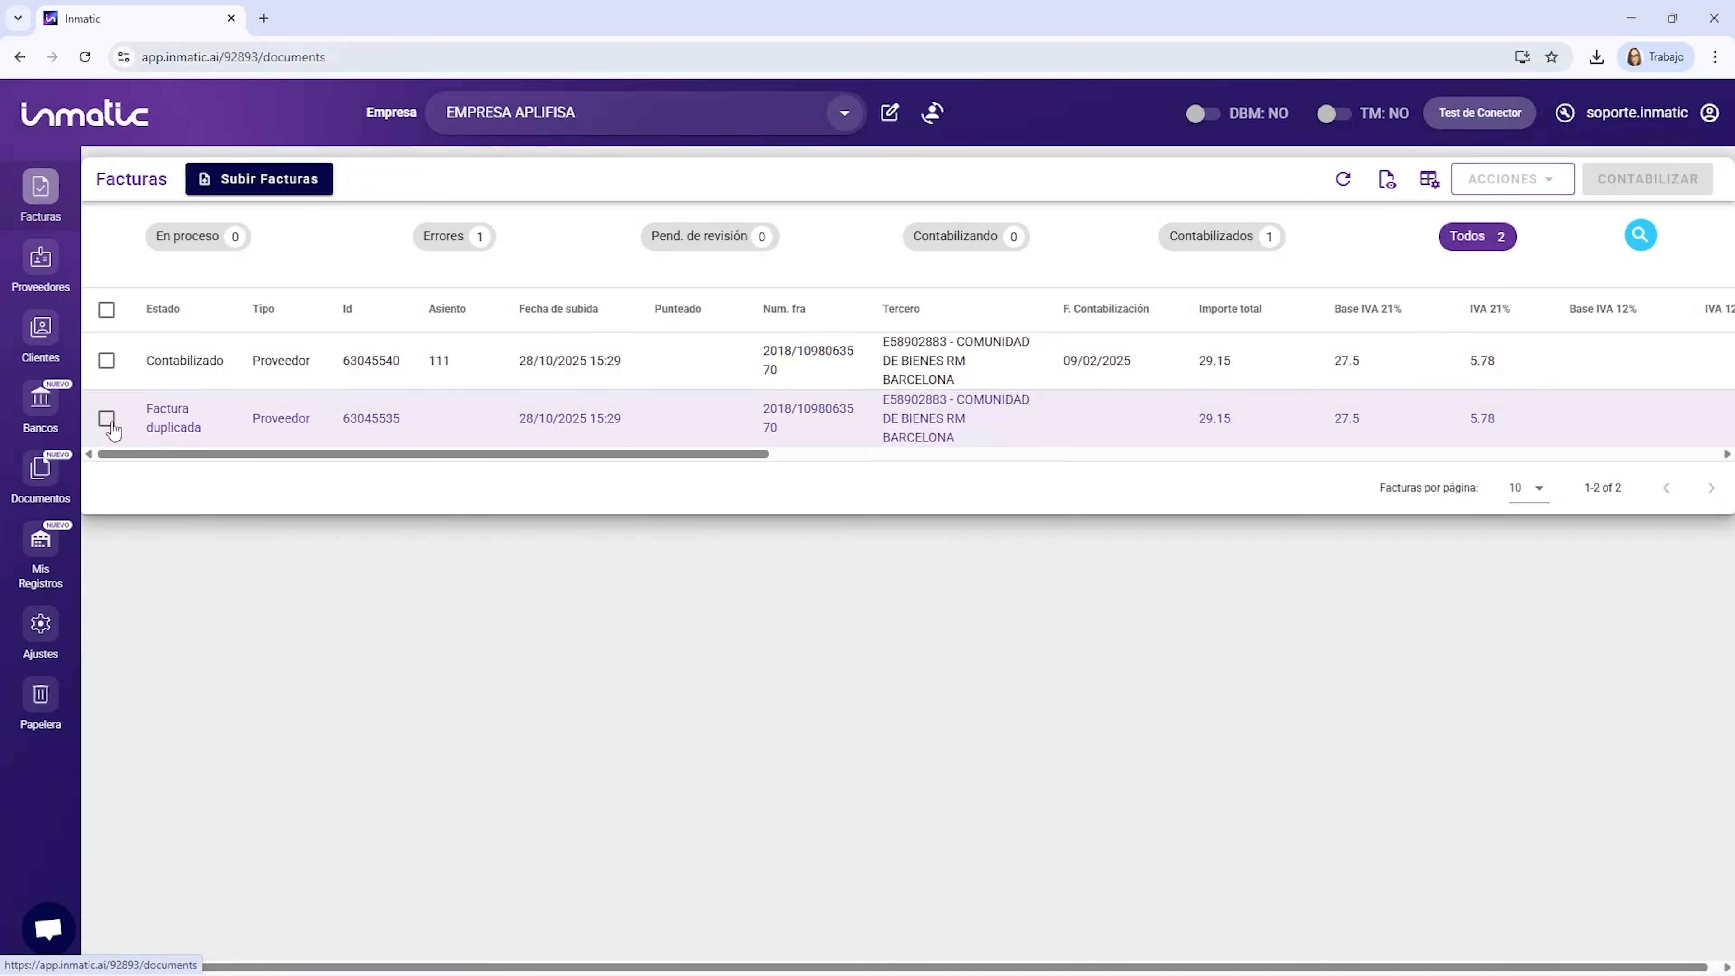
click(108, 420)
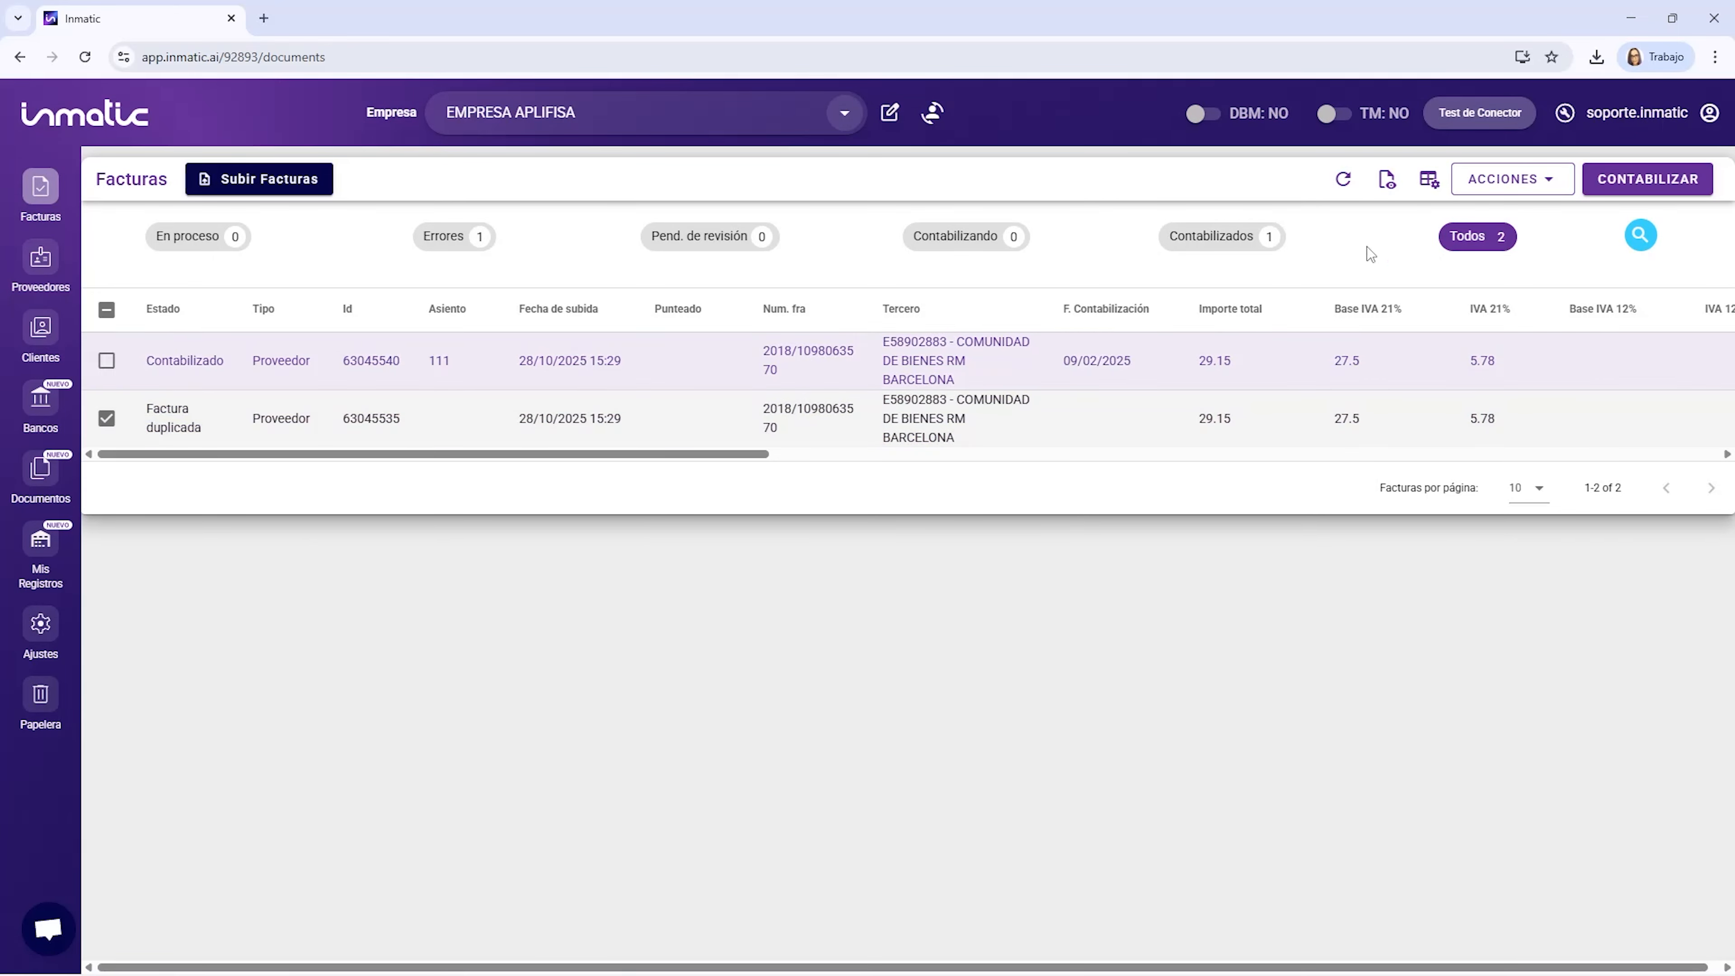
click(1500, 181)
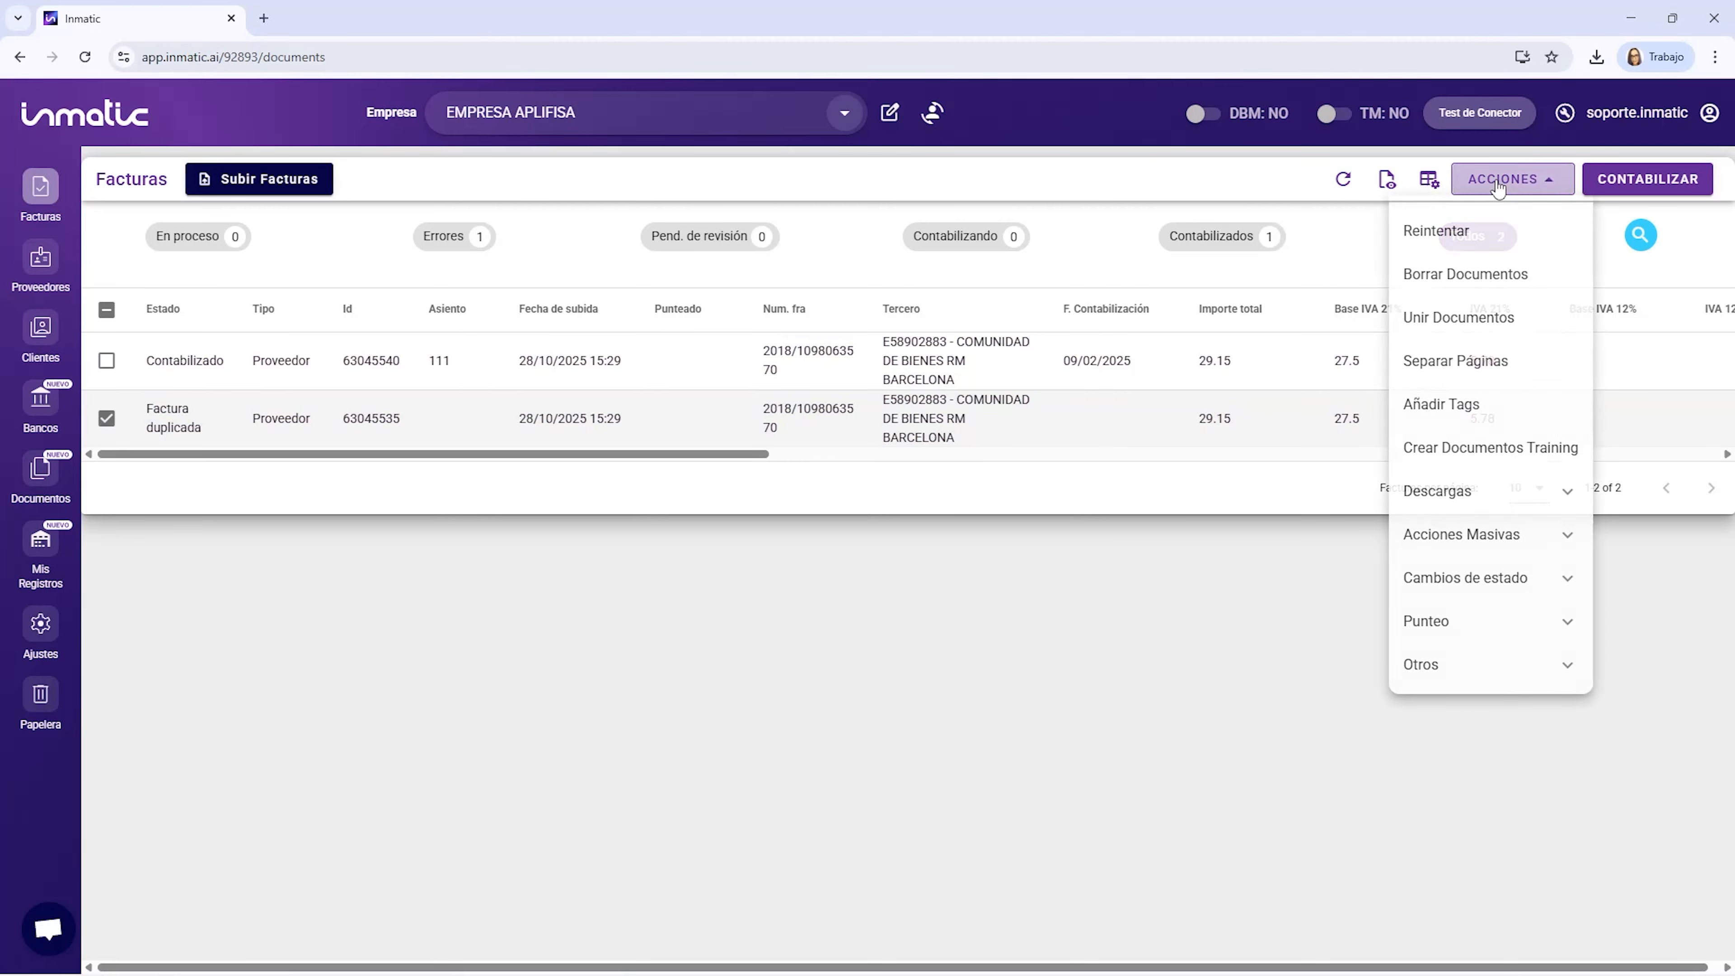
click(1440, 288)
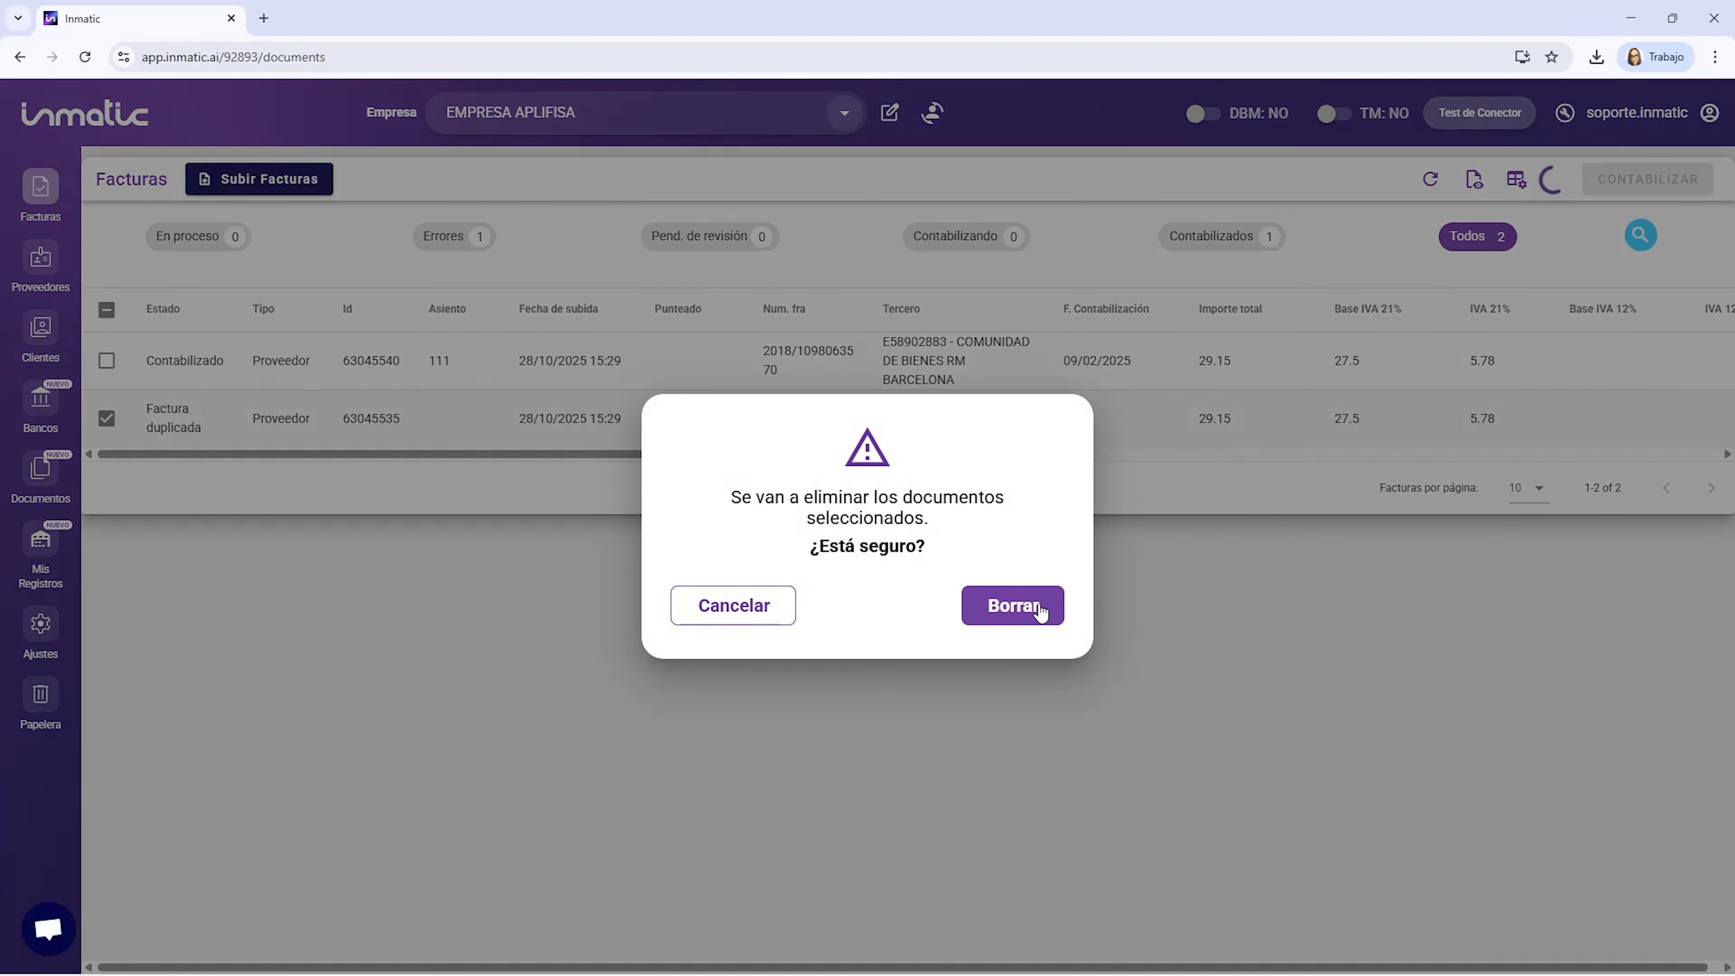
click(1035, 607)
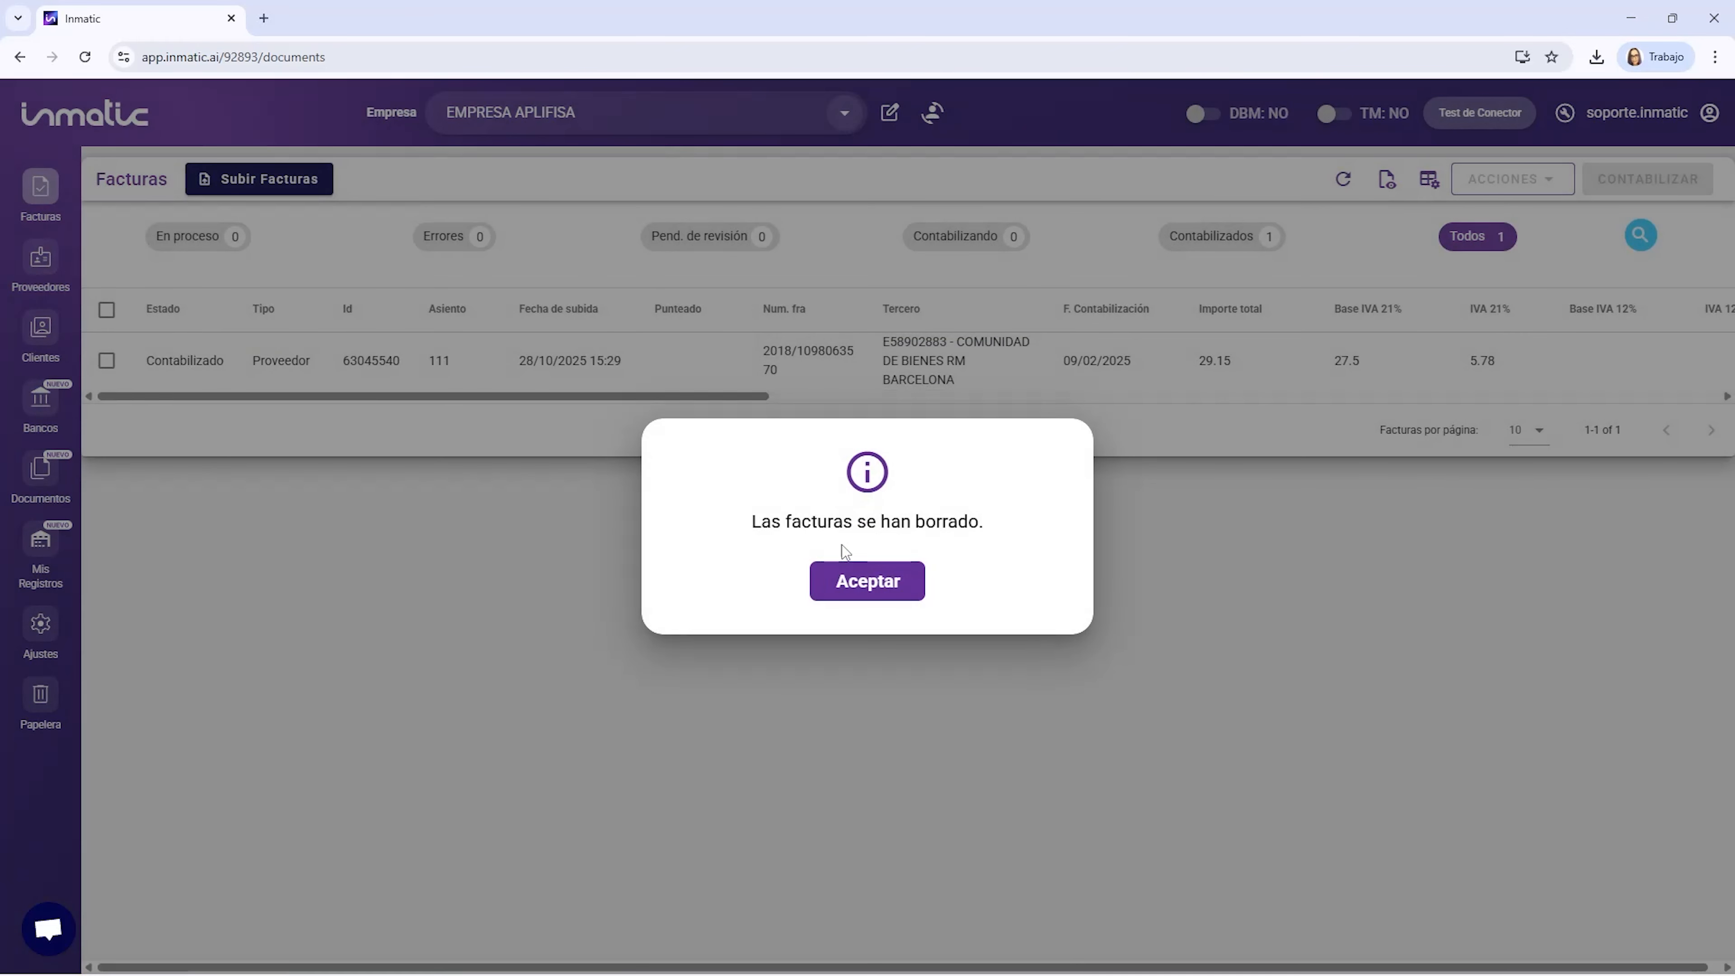
click(861, 588)
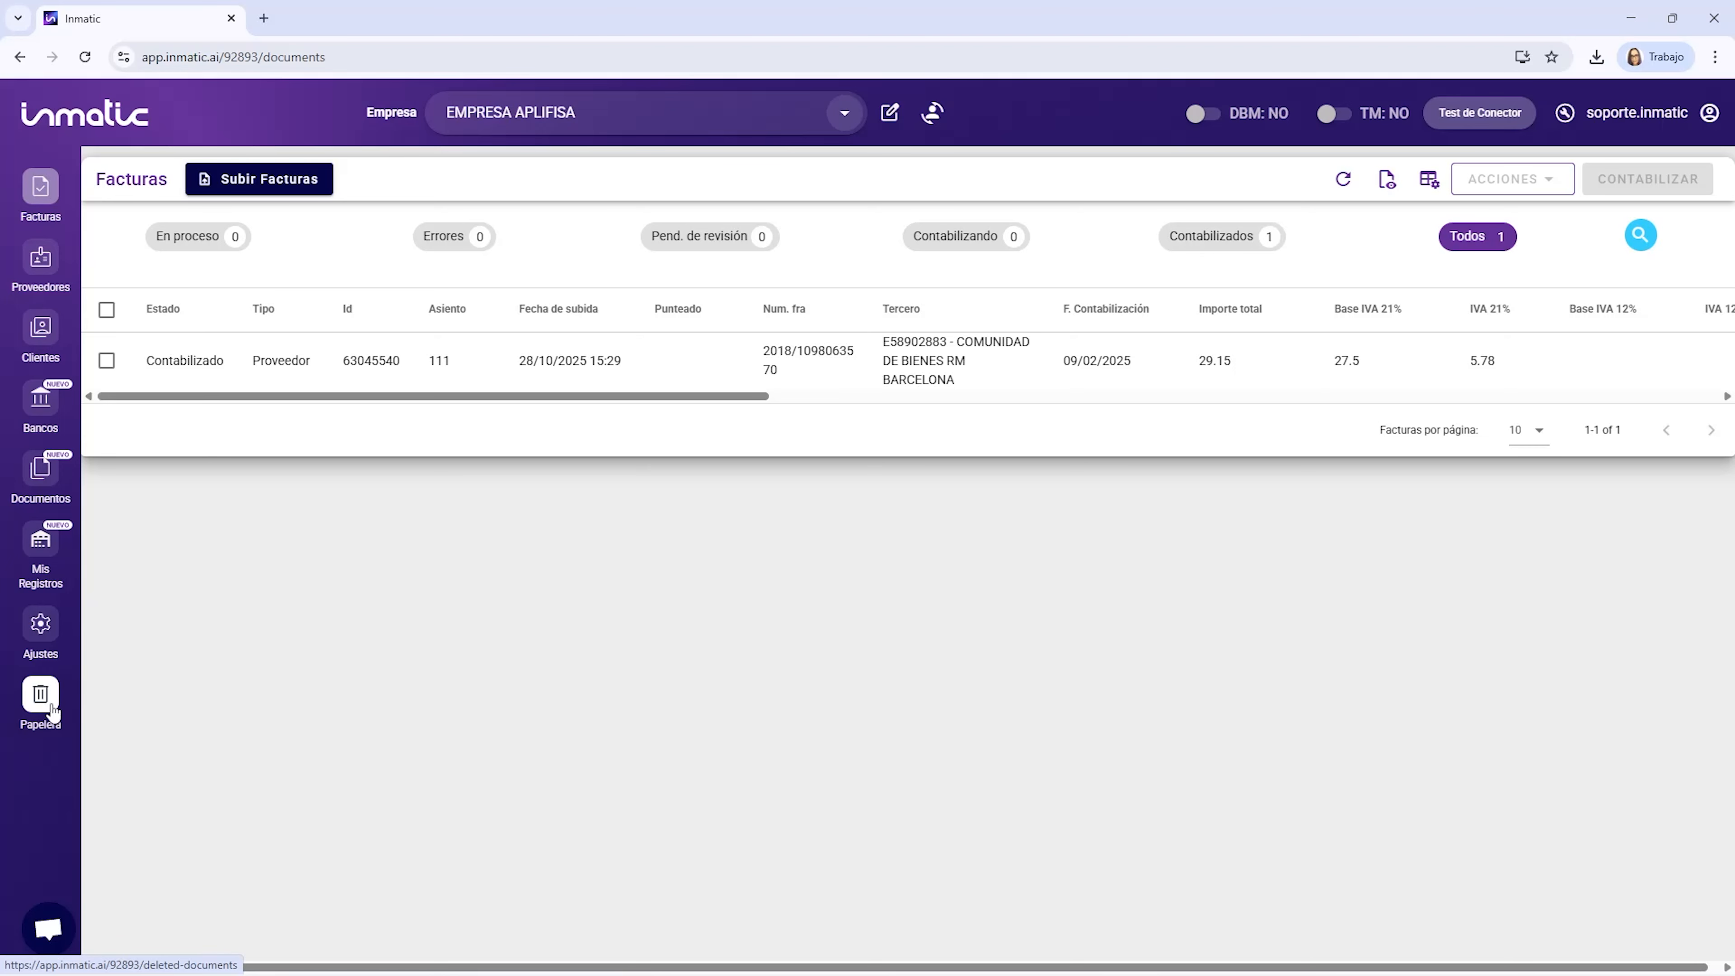
Clear the invoice list filters and choose 2025 as the Ejercicio in the filter fields without running a search.
click(1640, 236)
click(1654, 154)
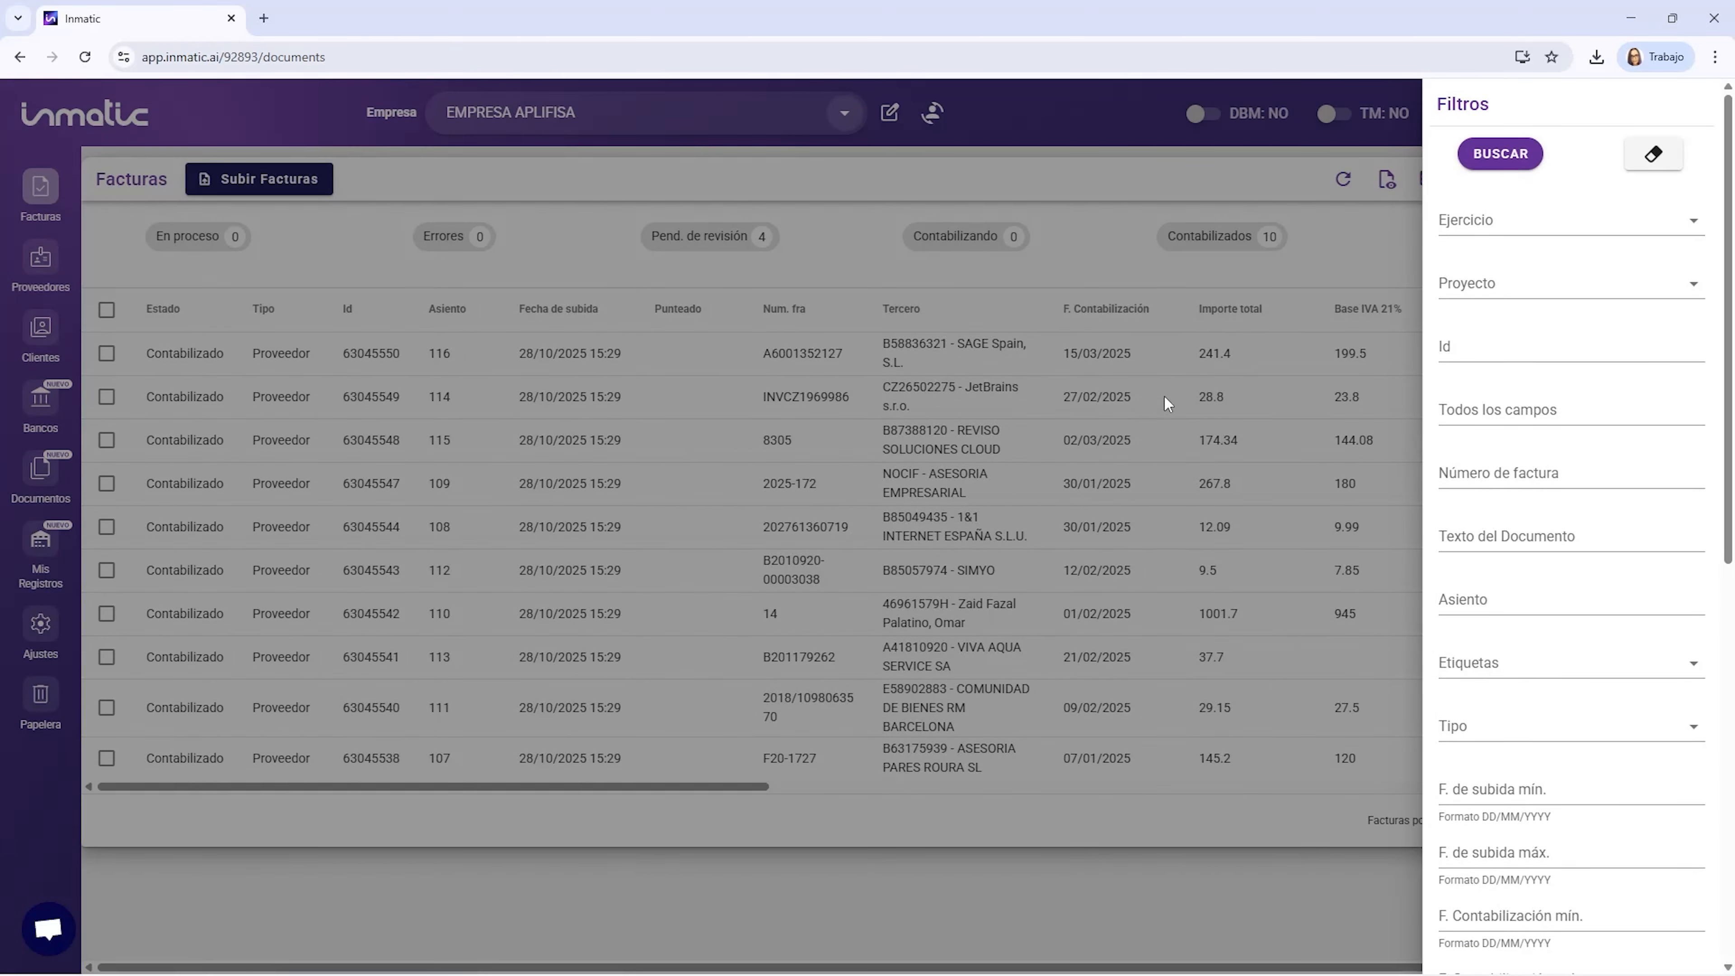
click(1569, 221)
click(1483, 271)
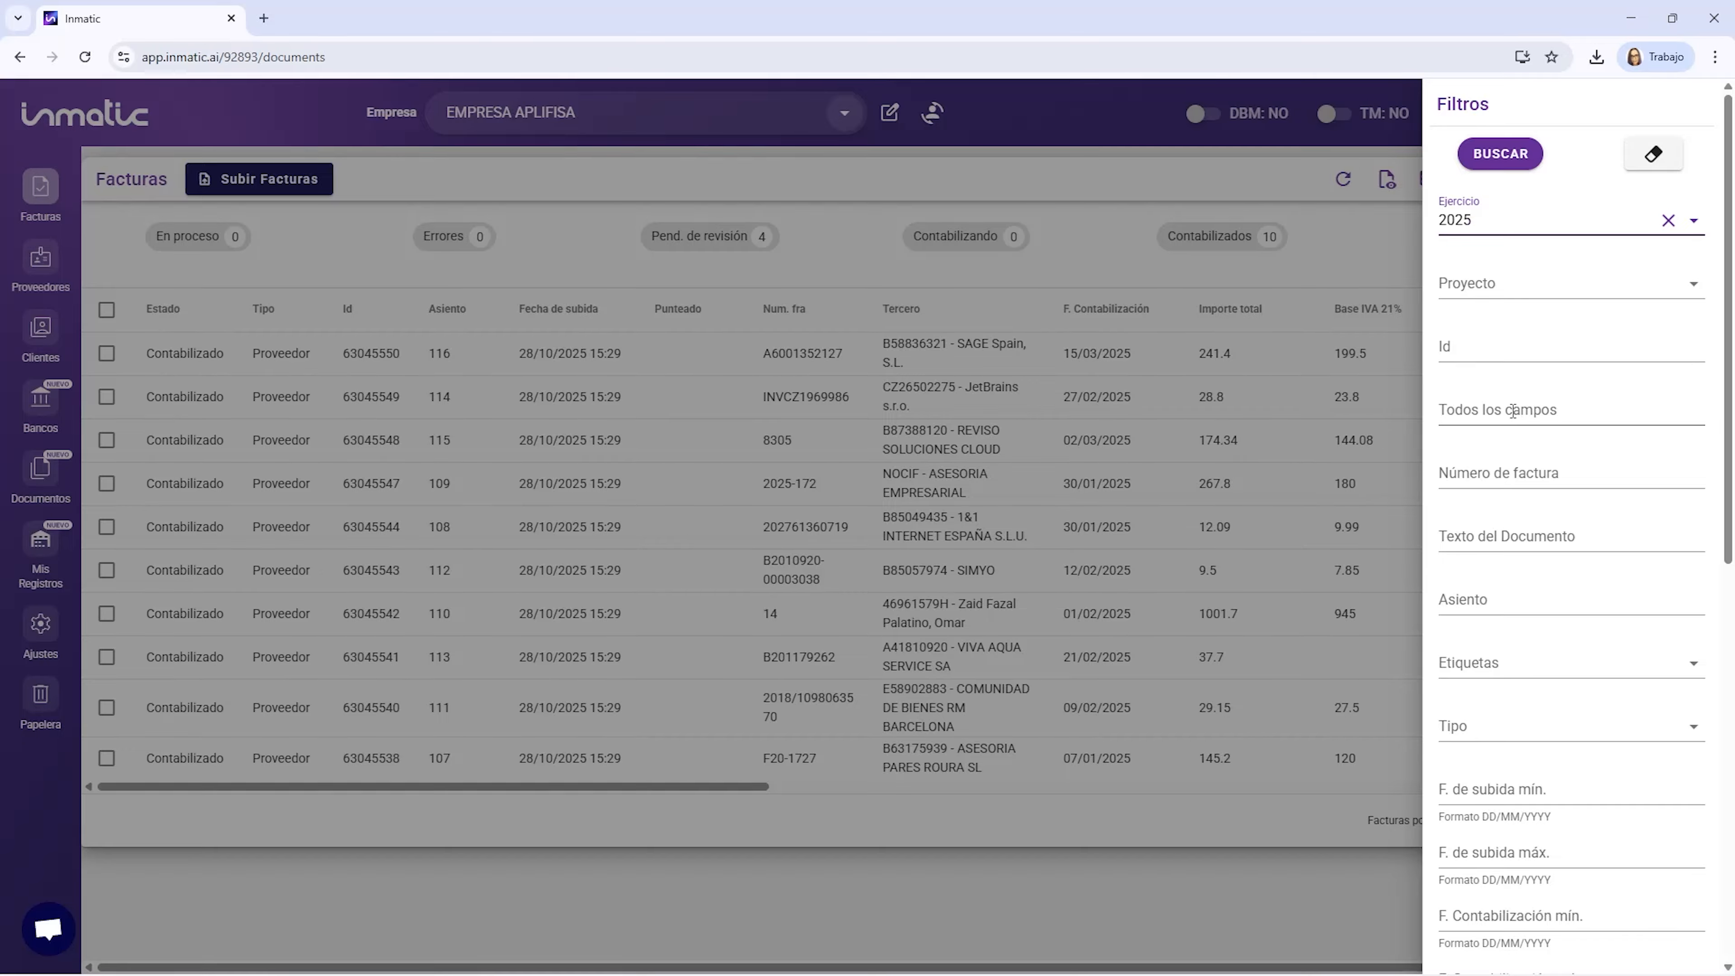
click(604, 403)
In the posted JetBrains invoice, capture the highlighted product name PyCharm in Suplidos, copy it and empty the field again.
click(545, 396)
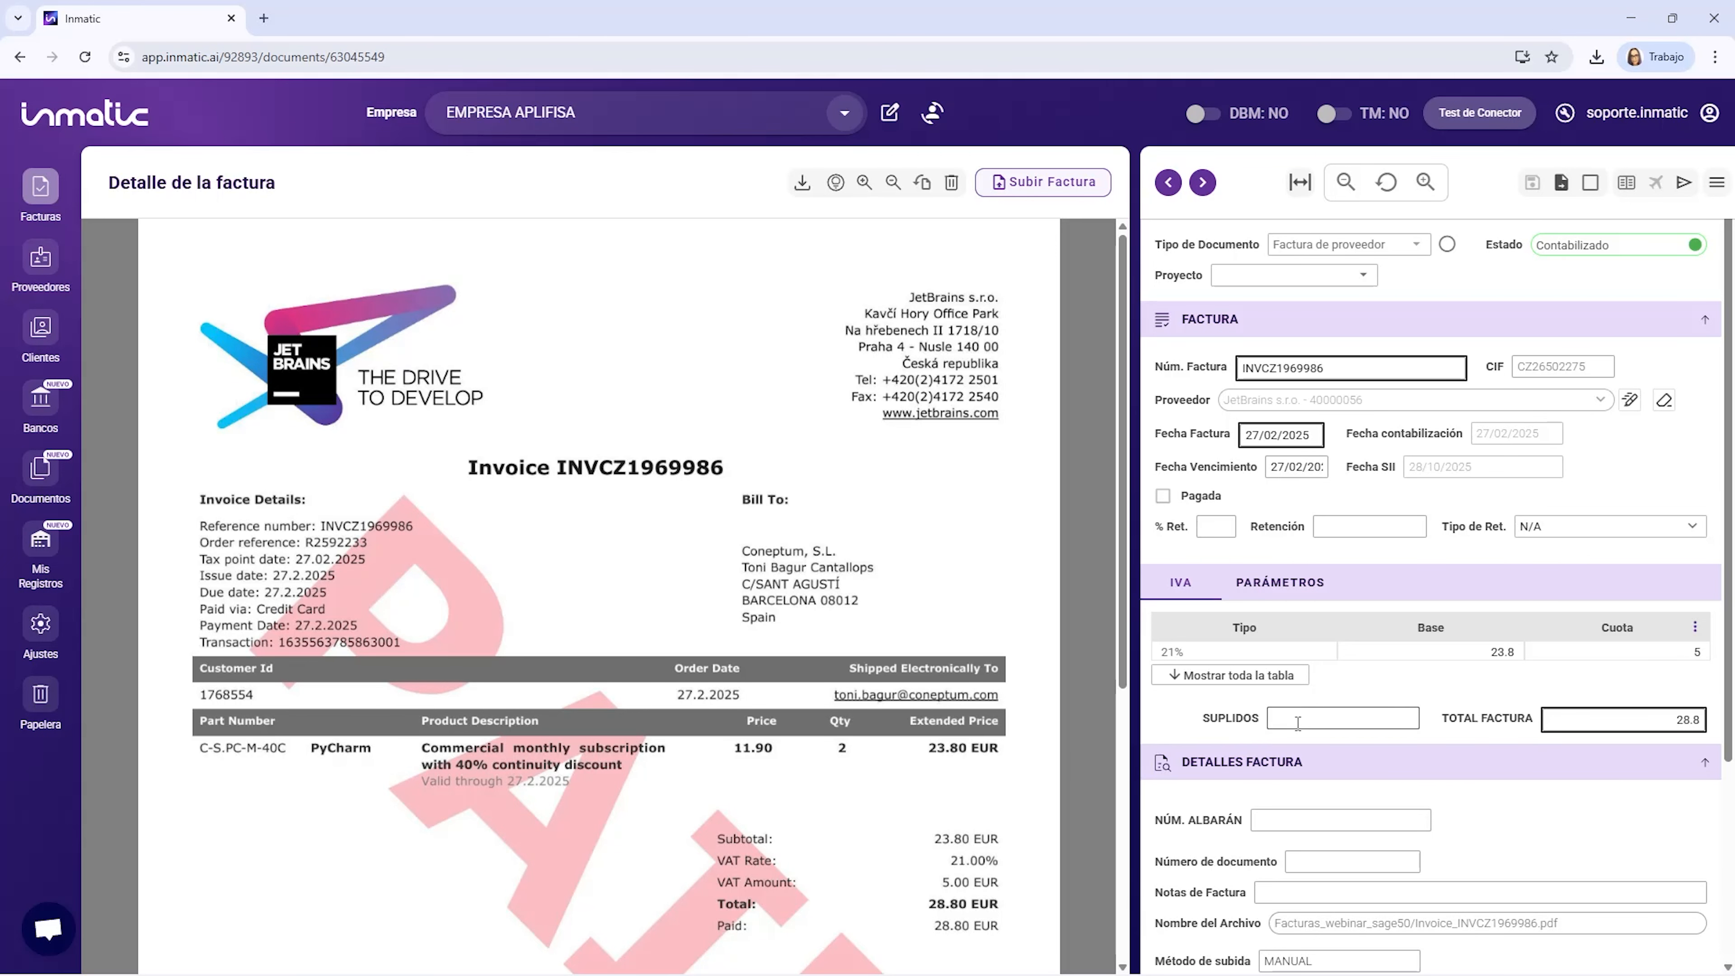
click(837, 185)
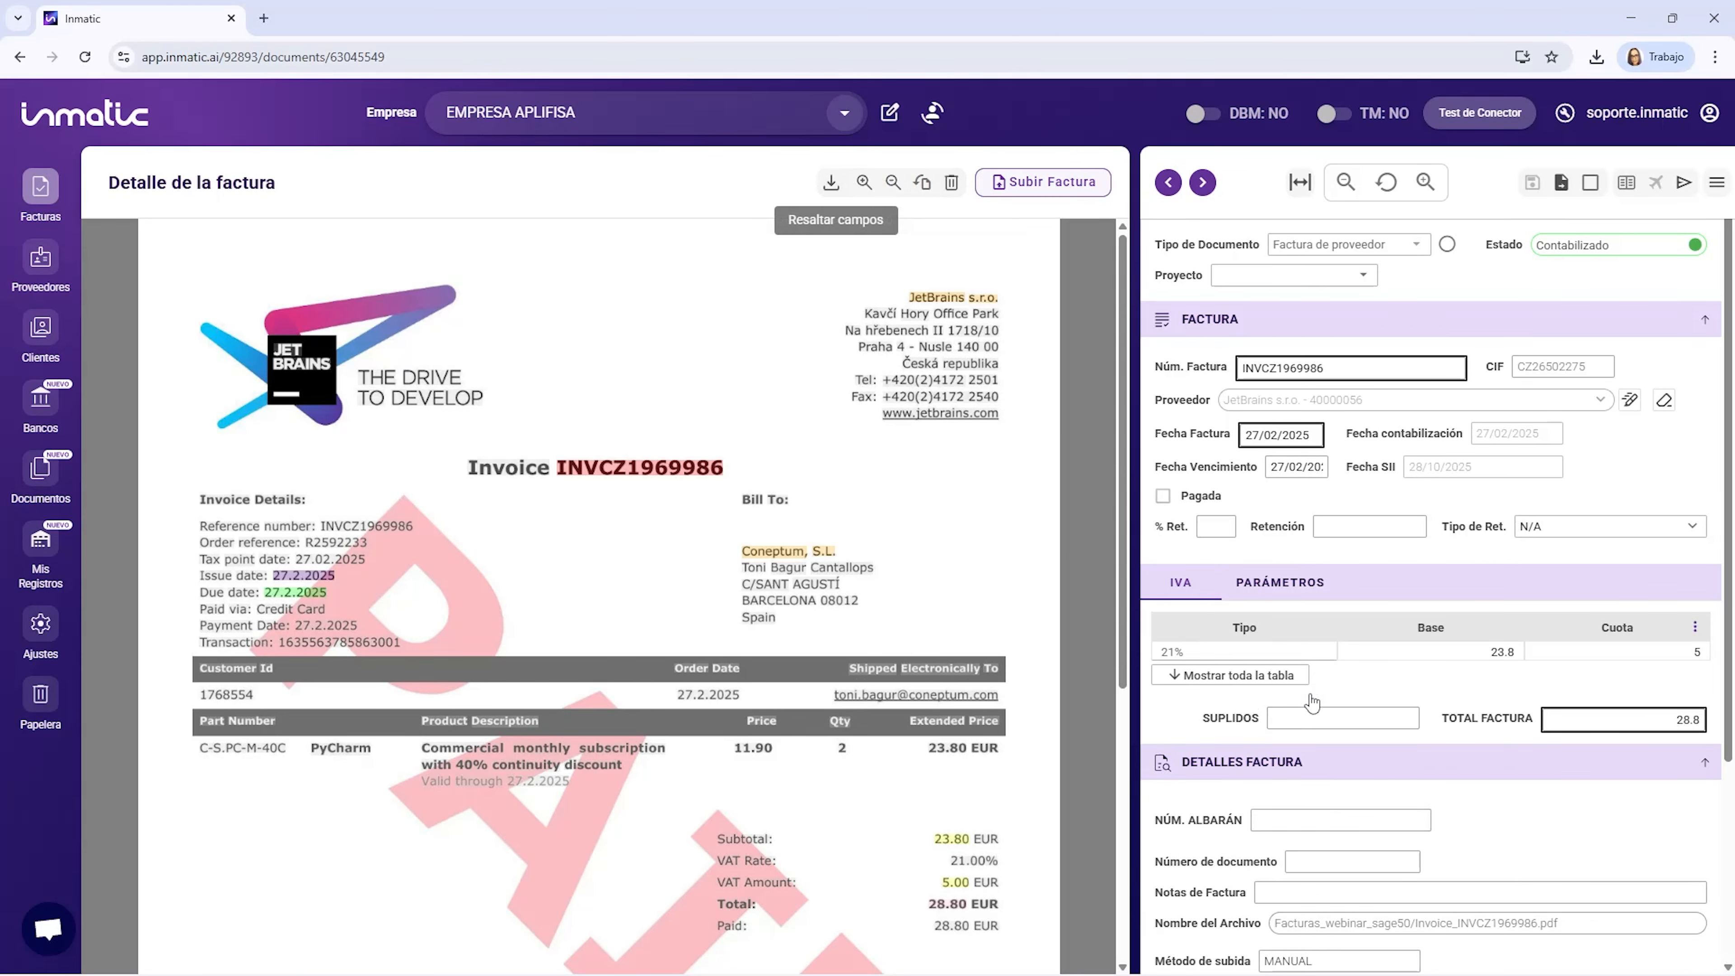
click(1307, 717)
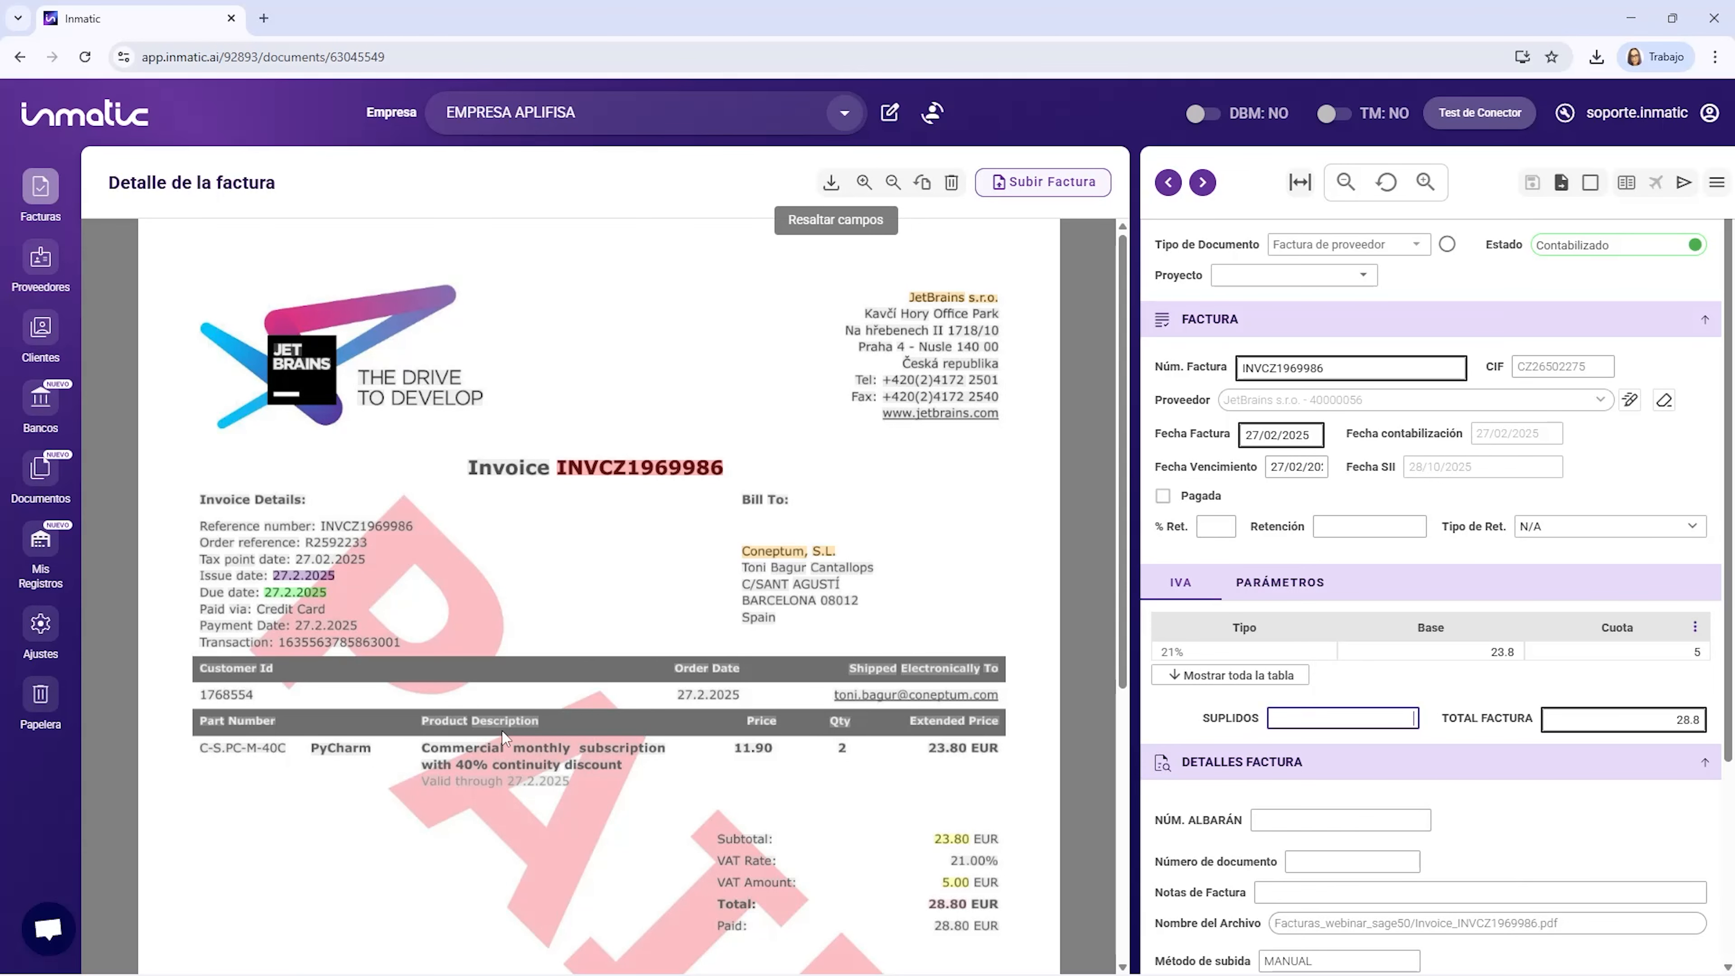
click(341, 747)
drag(1317, 732, 1481, 725)
key(ctrl+c)
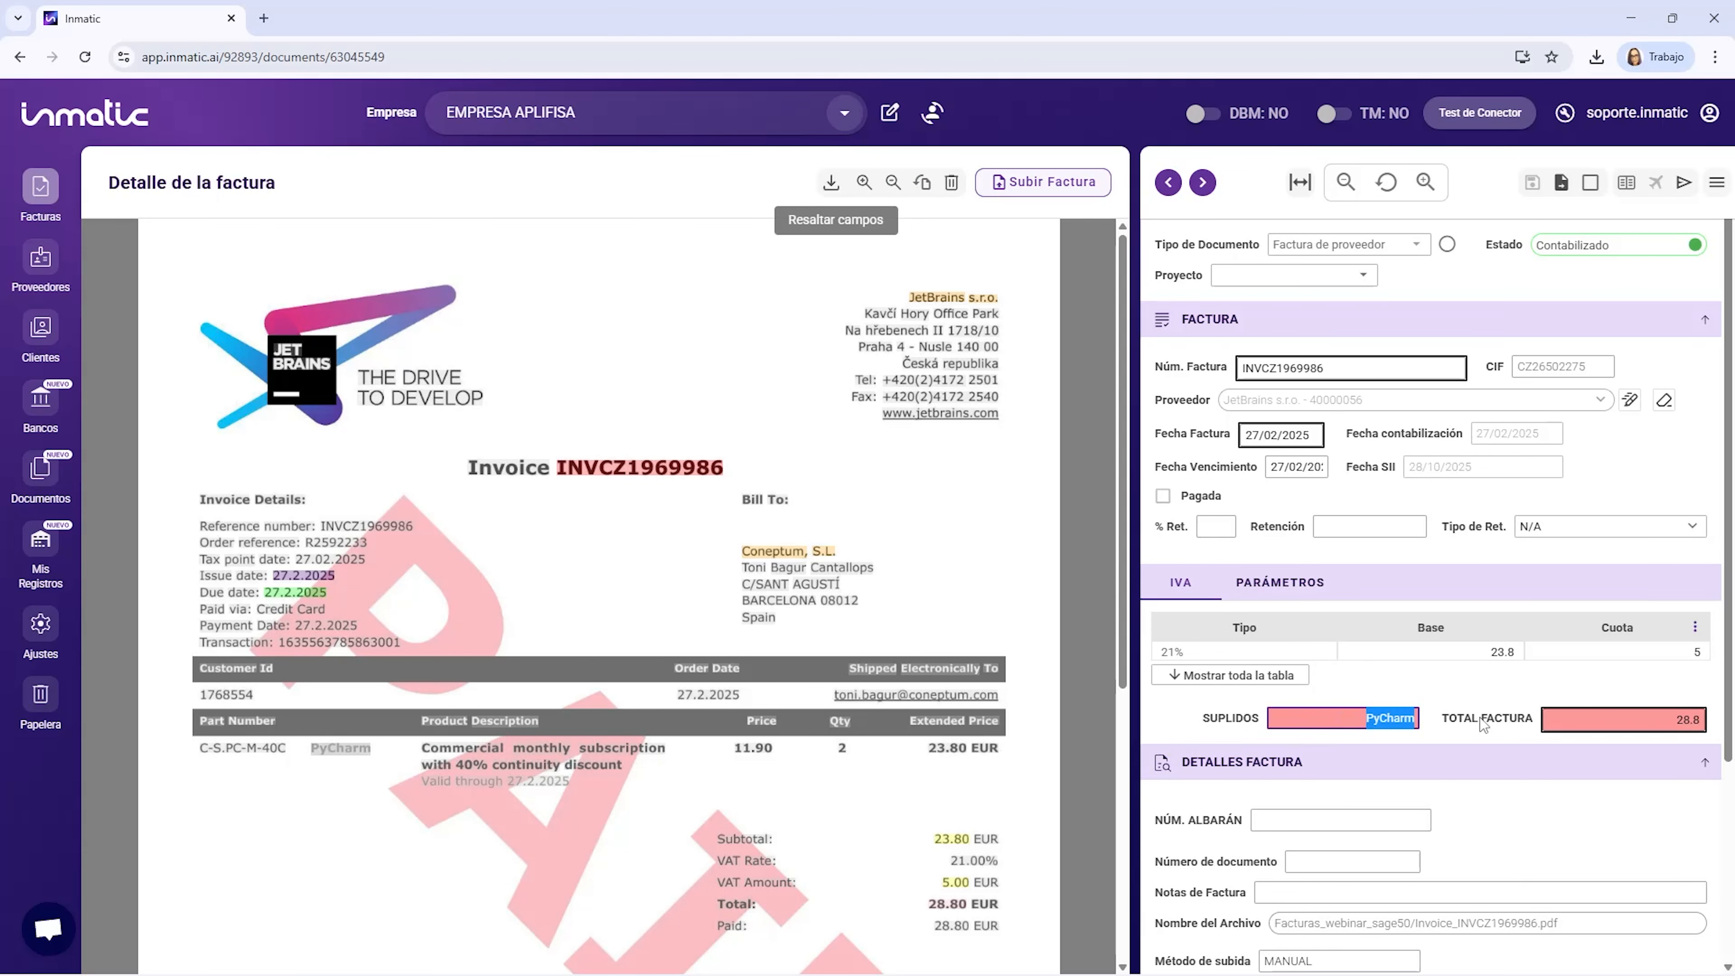
key(BackSpace)
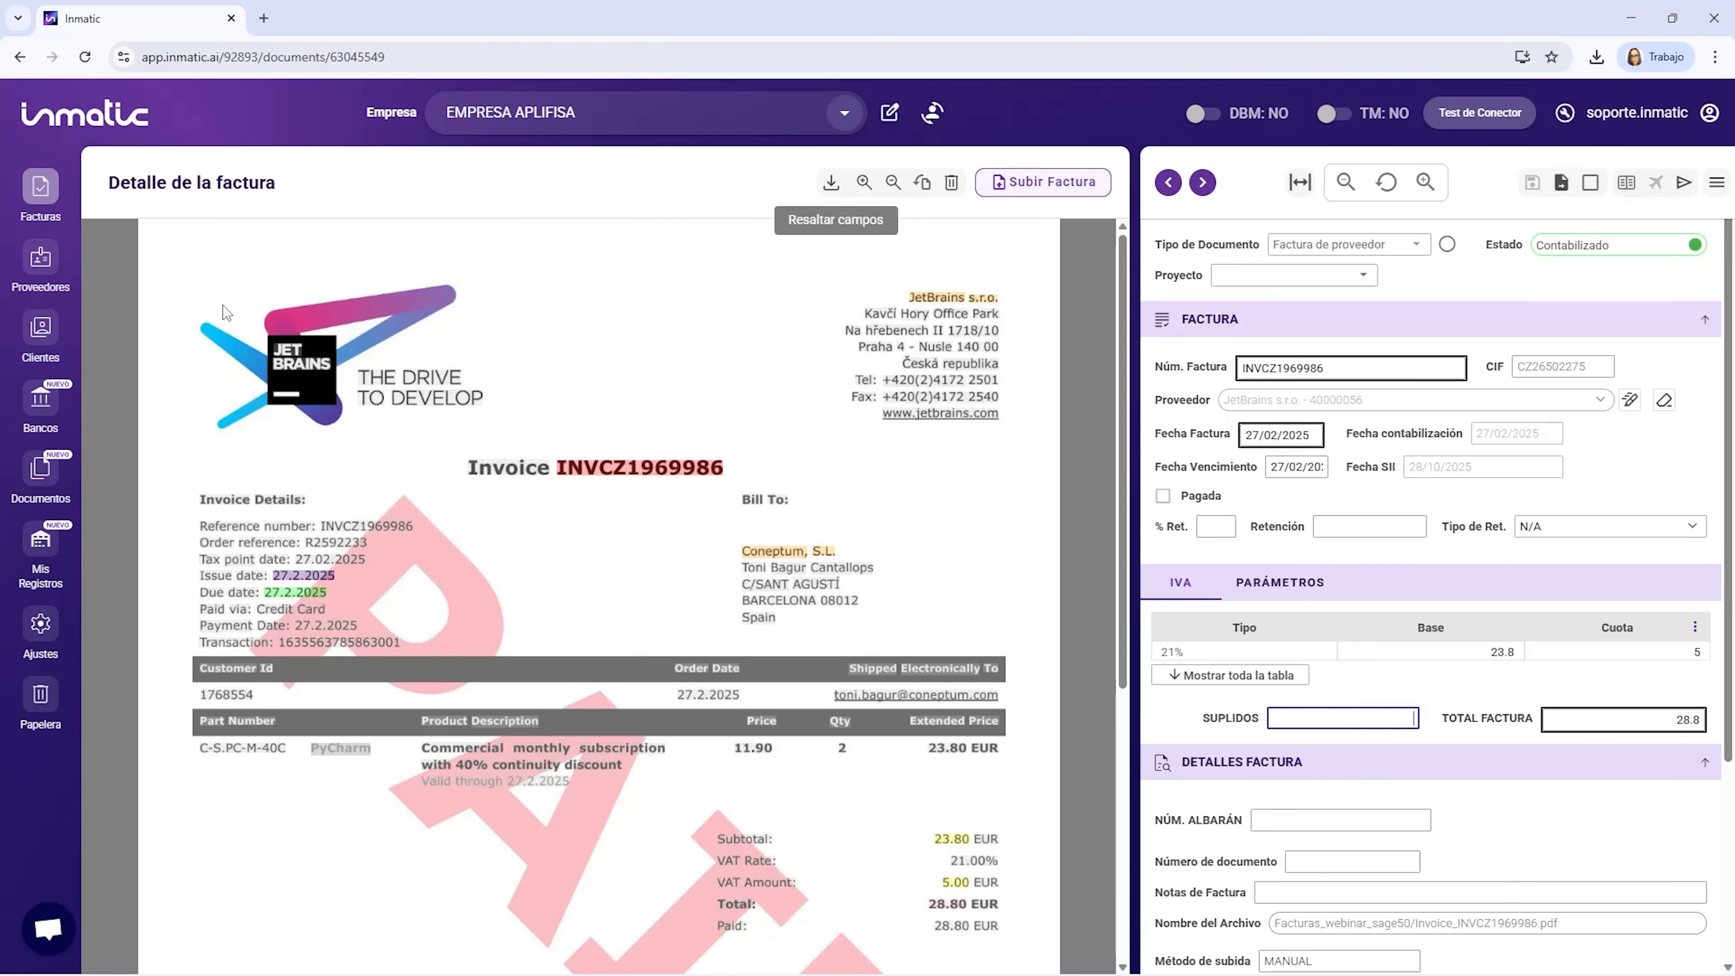
Search the invoices for the document text PyCharm and open the matching JetBrains invoice.
click(42, 197)
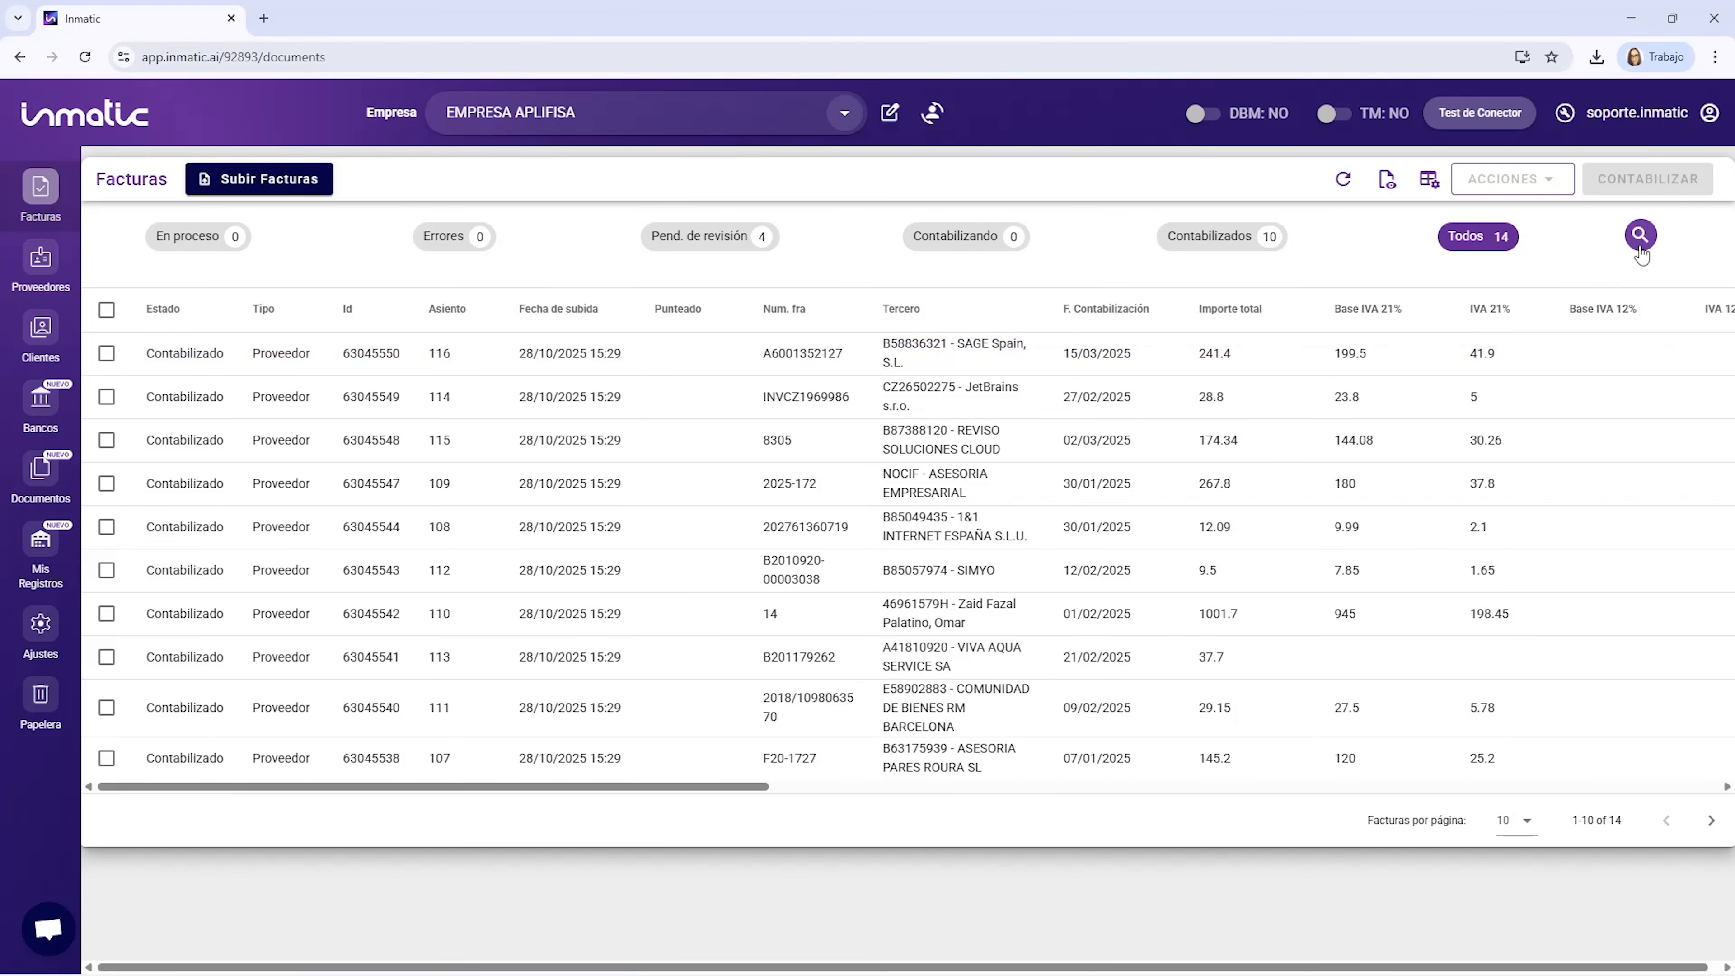
click(1637, 237)
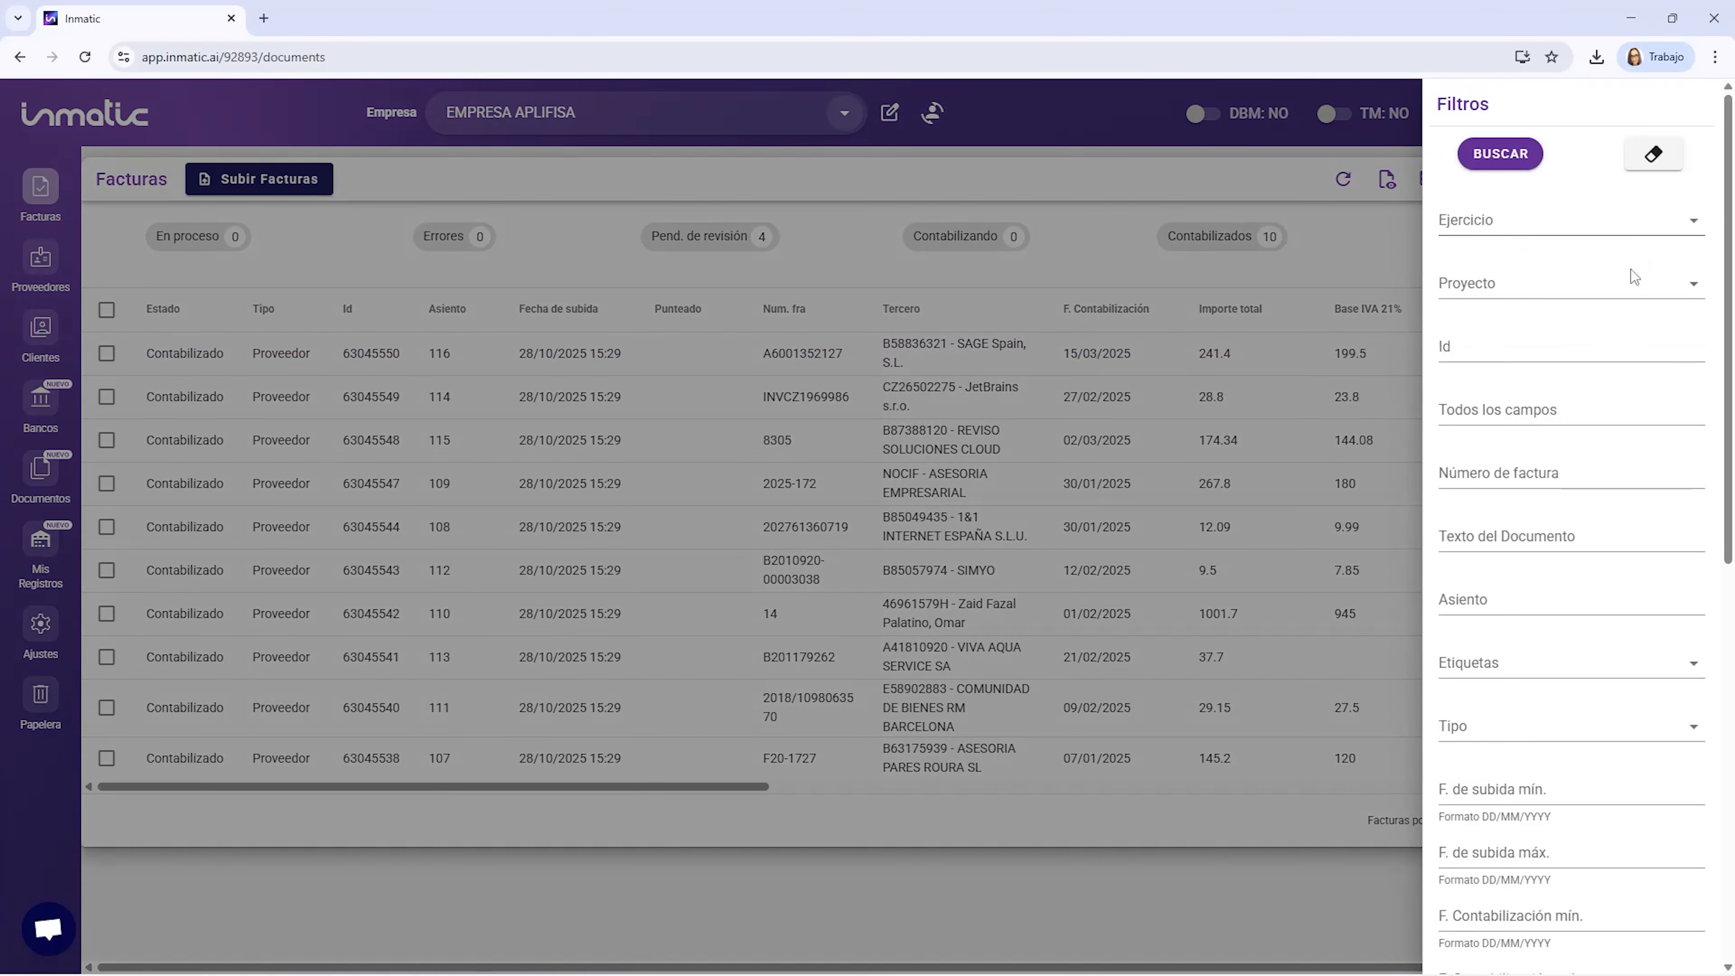
click(1478, 412)
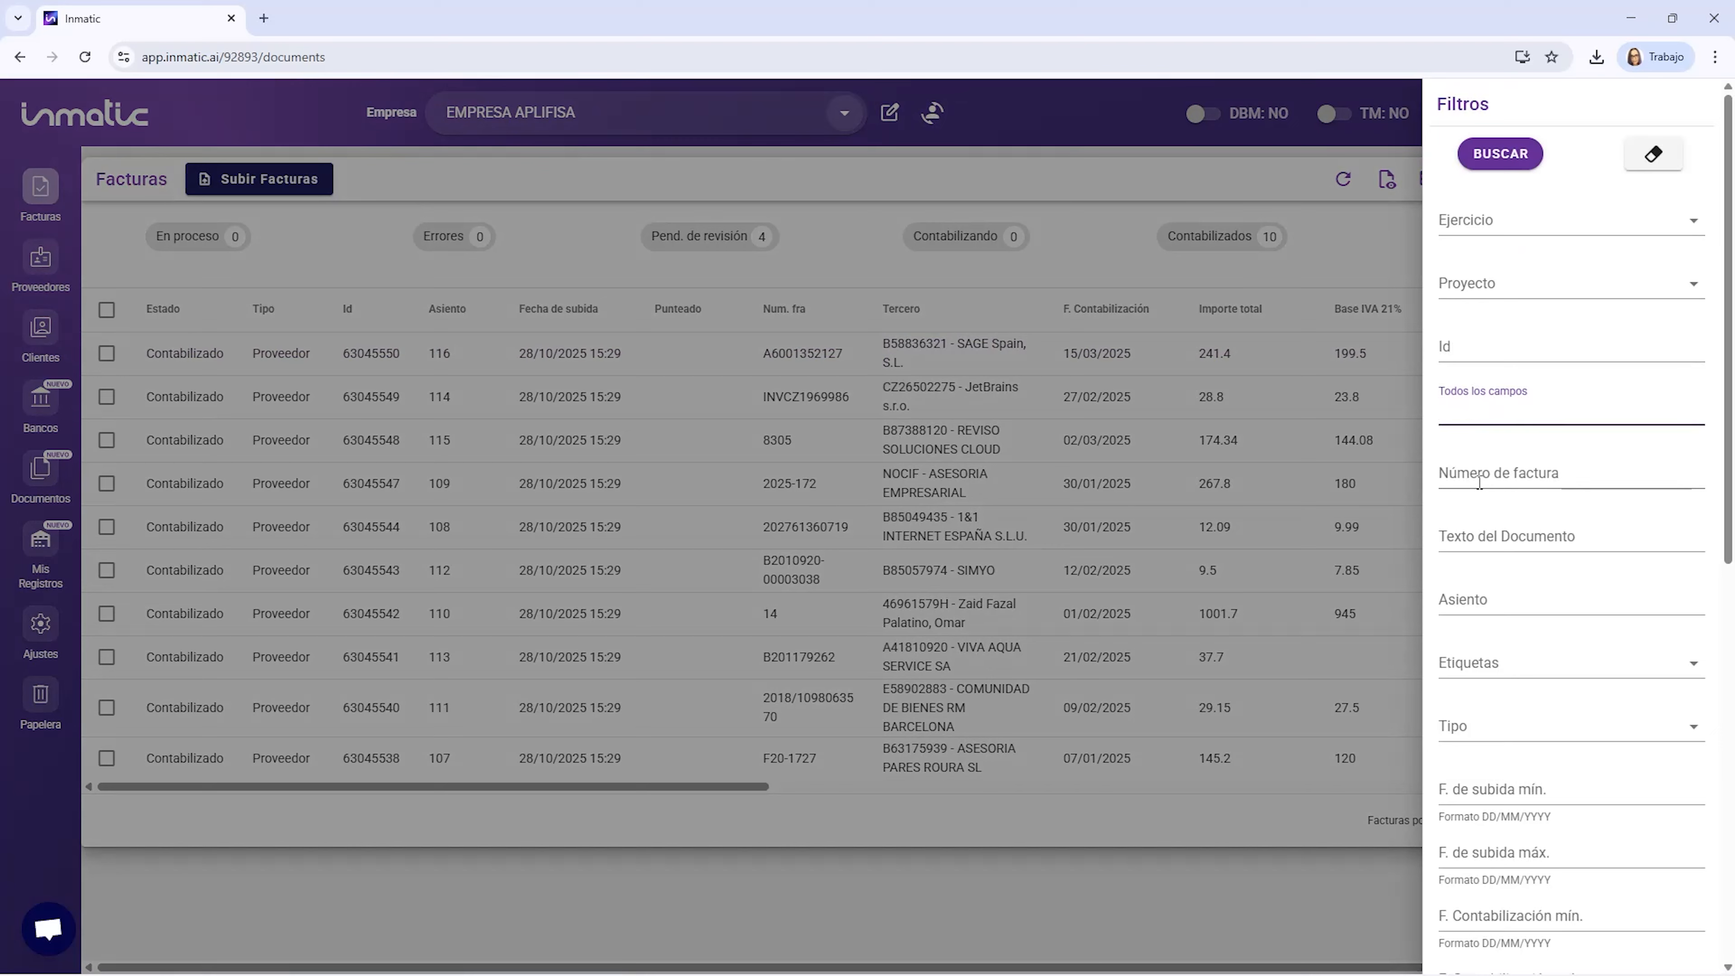
click(1524, 539)
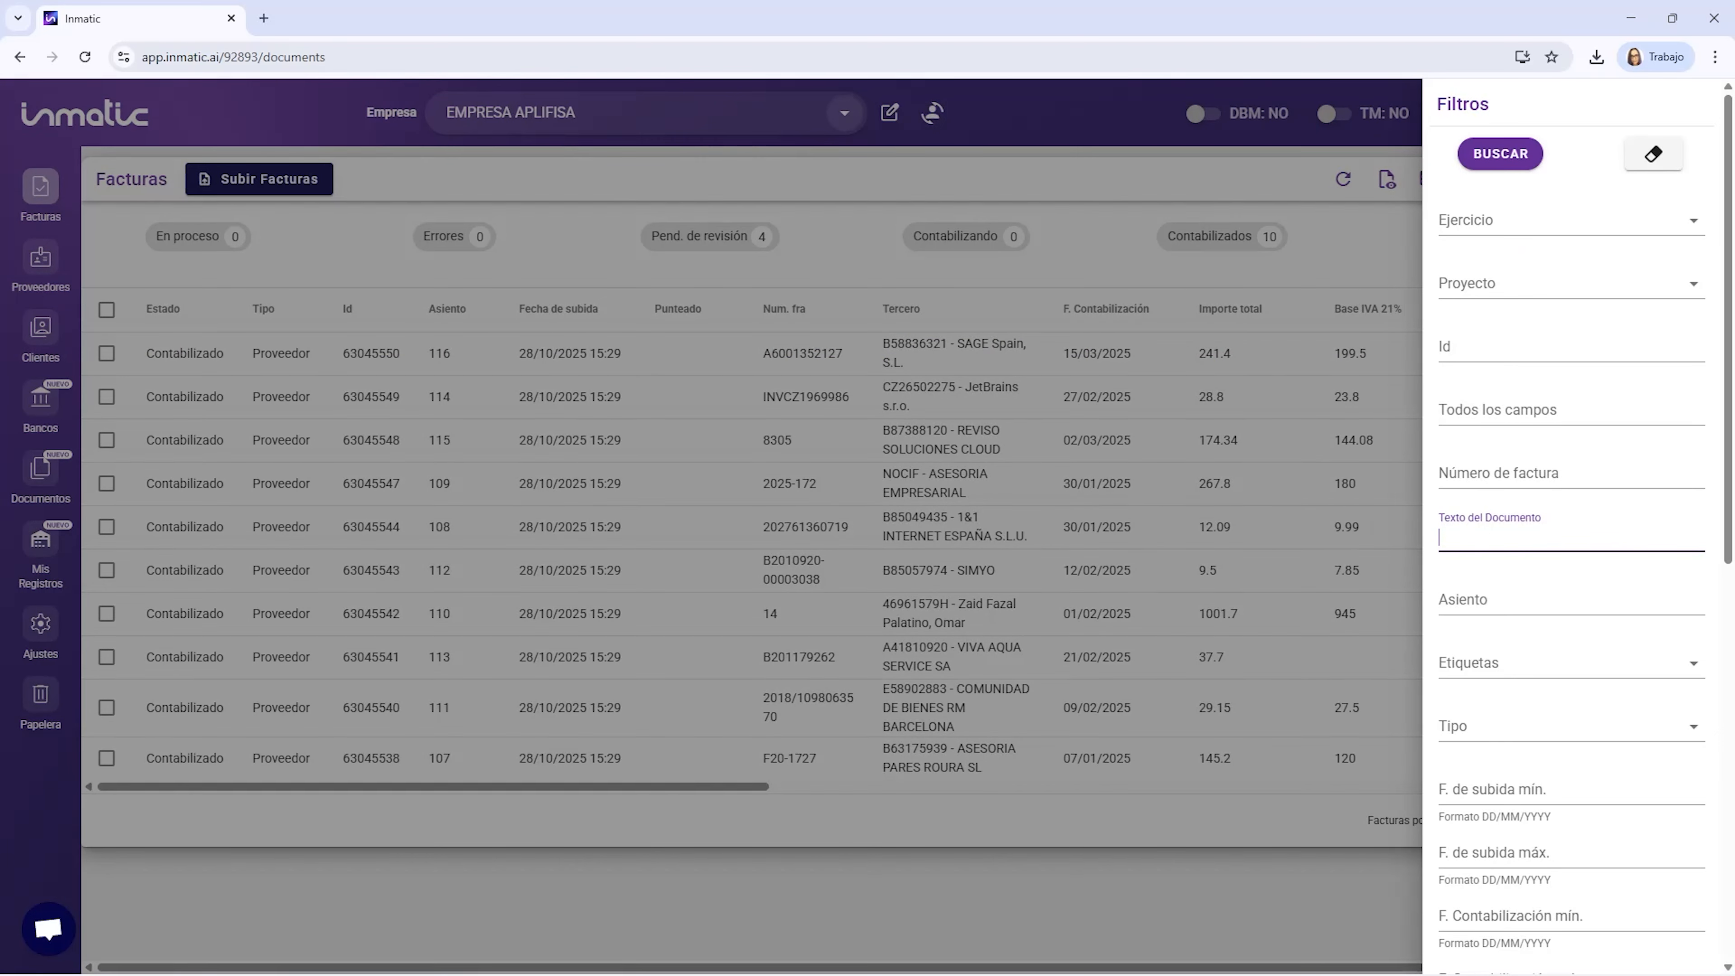
key(ctrl+v)
click(1492, 155)
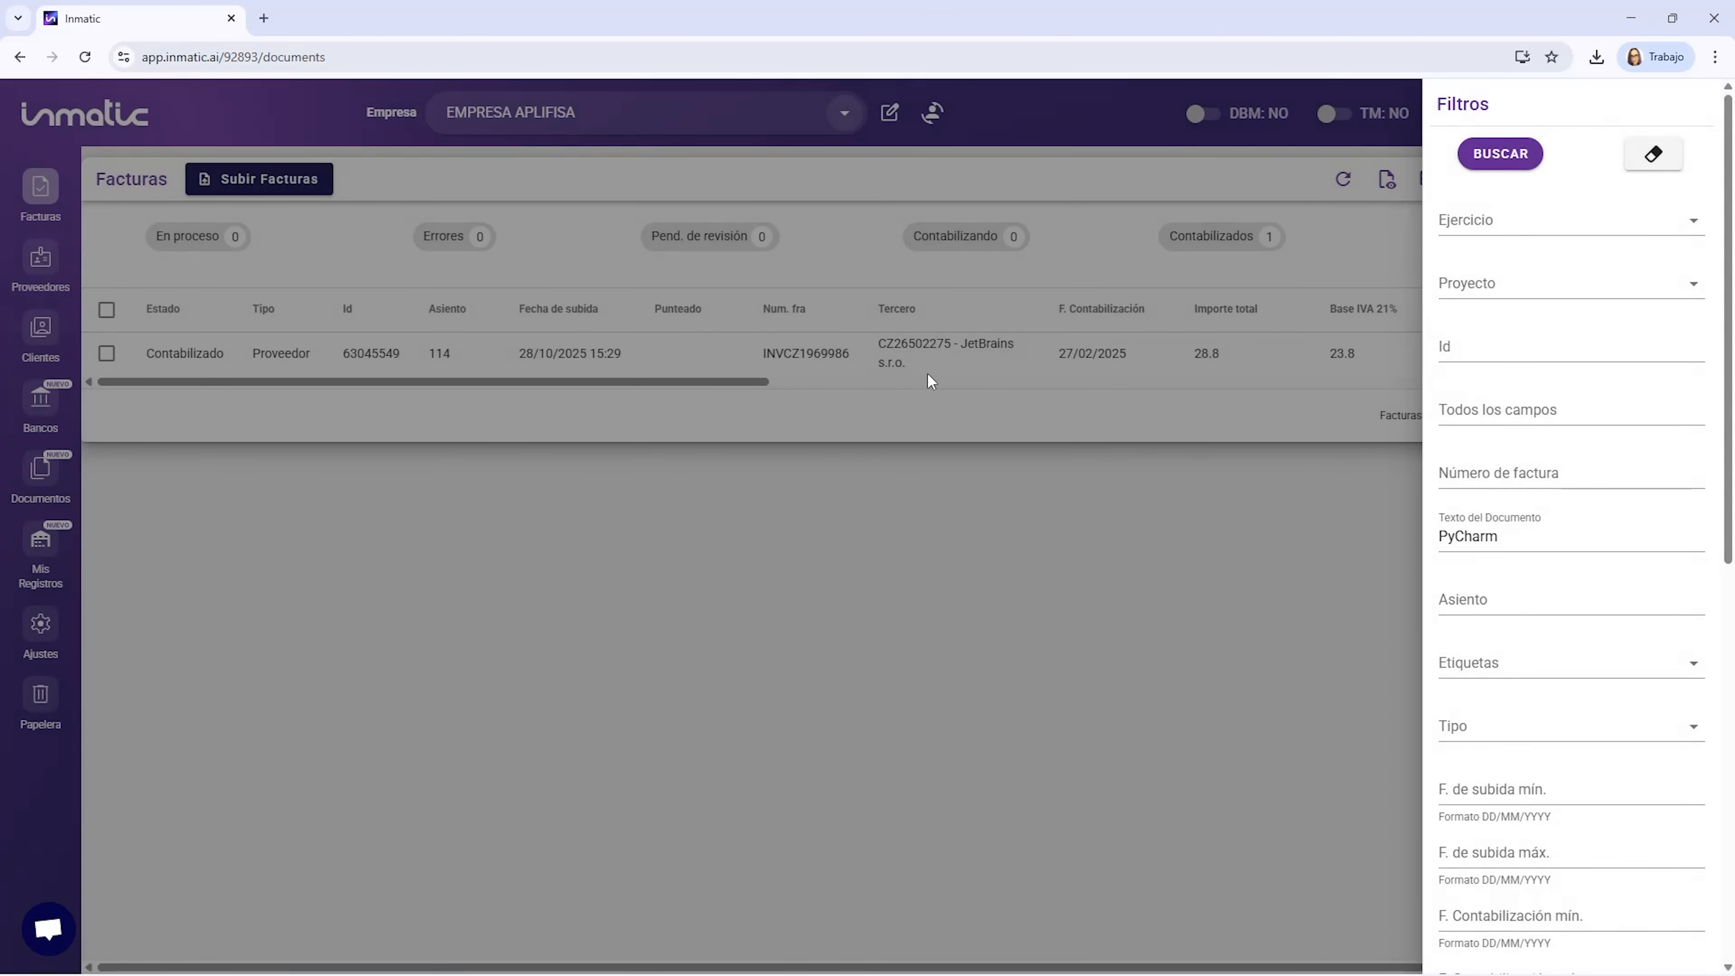
click(1076, 362)
click(1077, 364)
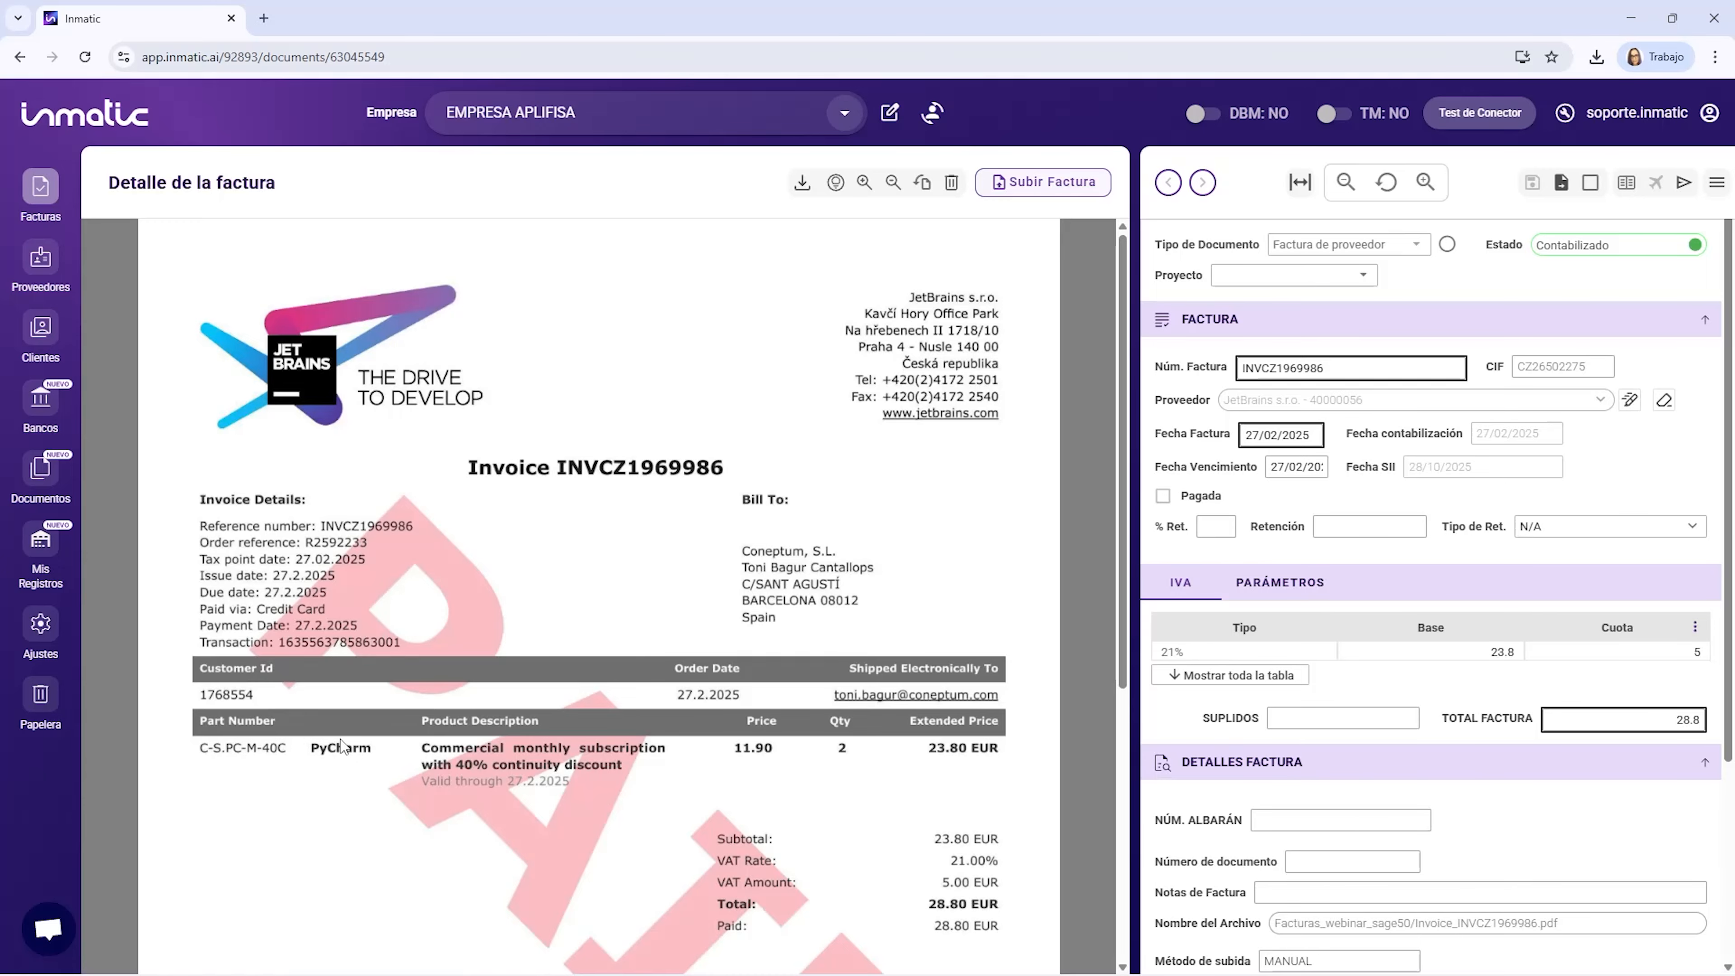
Return to the invoice list and clear the PyCharm document text filter.
click(34, 188)
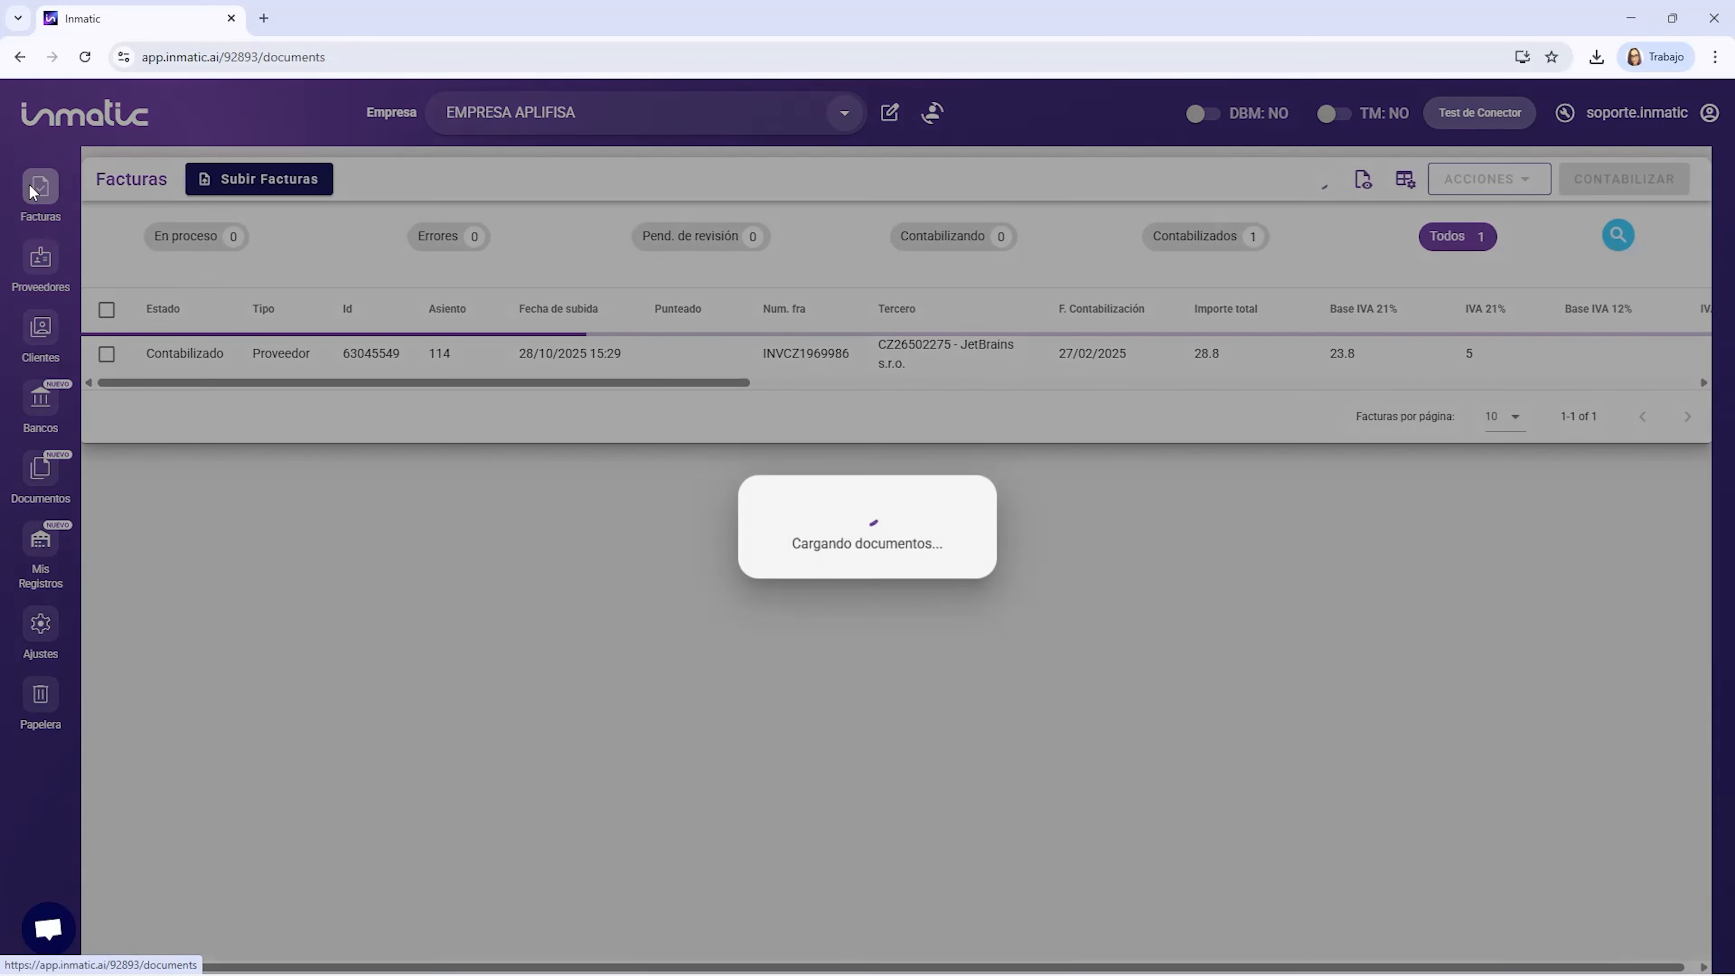
click(1631, 236)
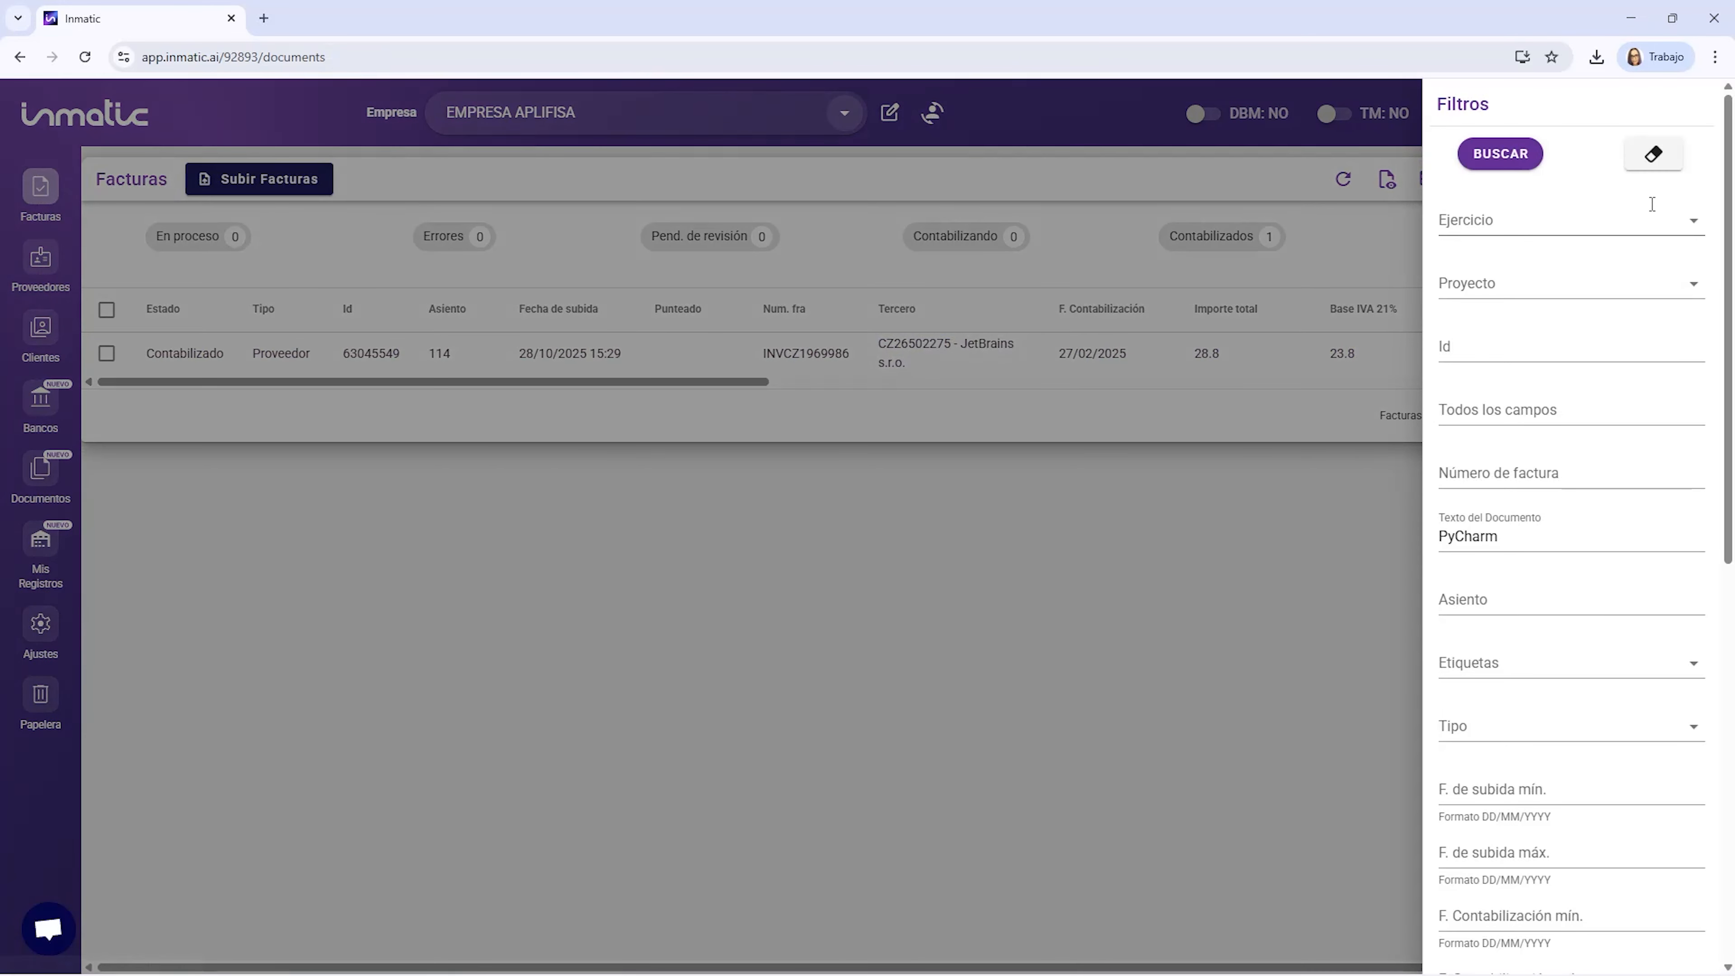
click(1654, 153)
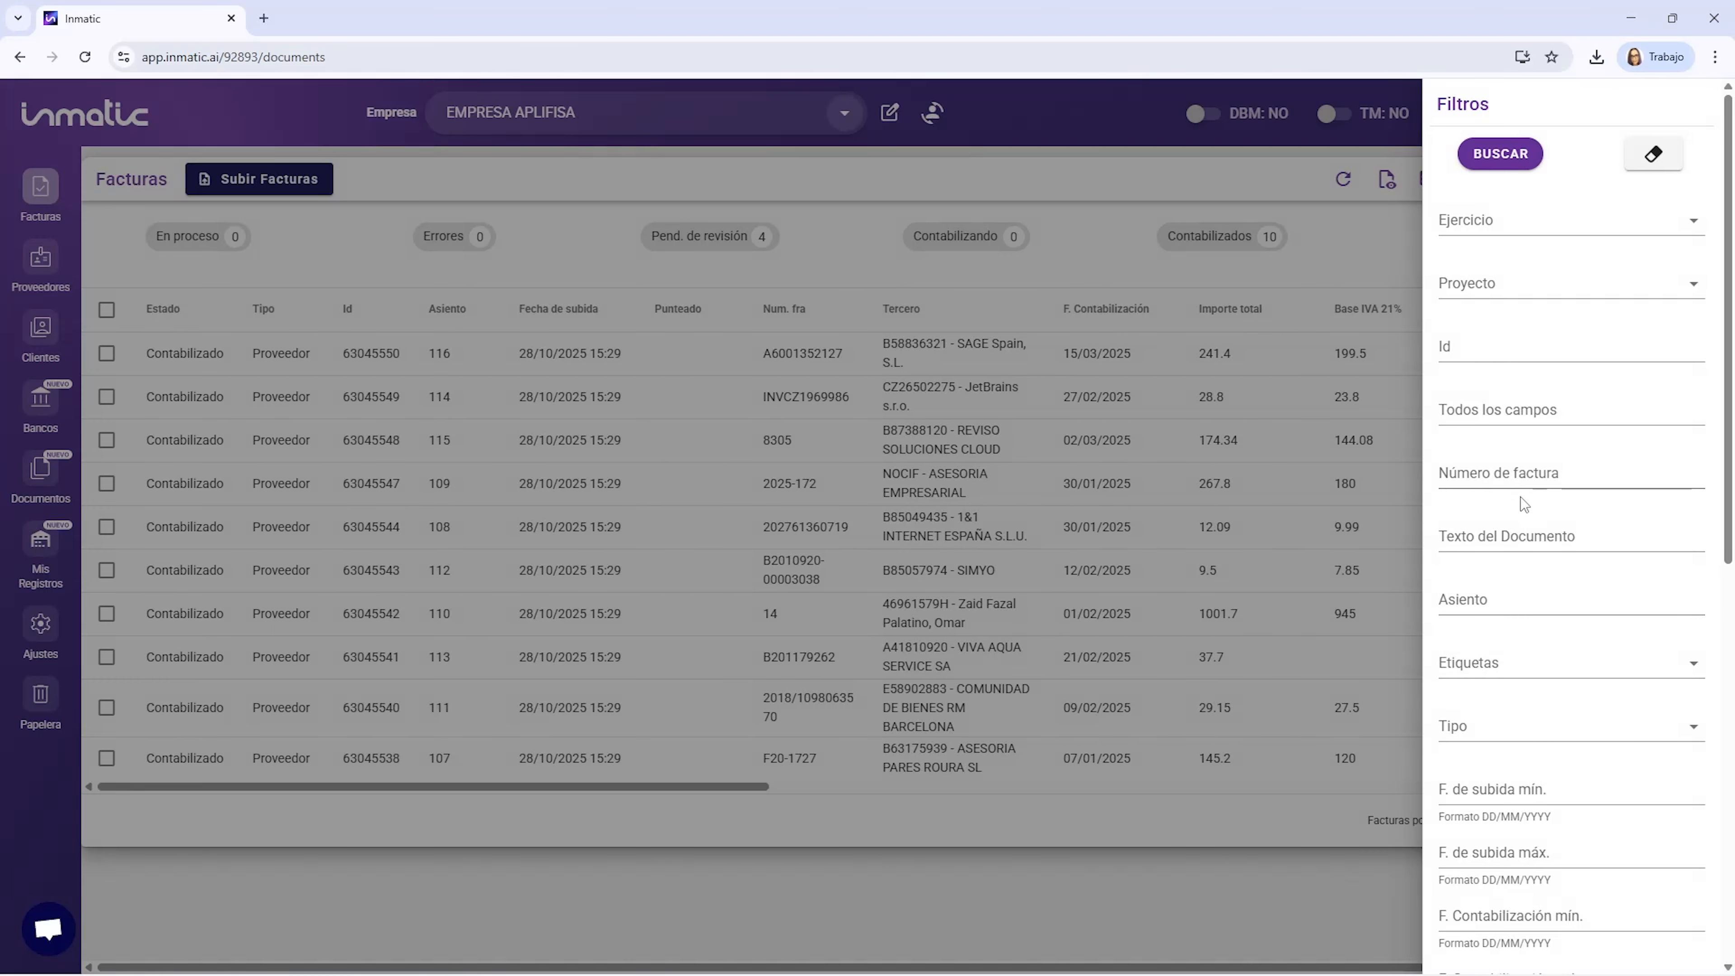
Review the available invoice filters, from the Tipo options down to payment status, payment dates and invoice notes.
click(1494, 728)
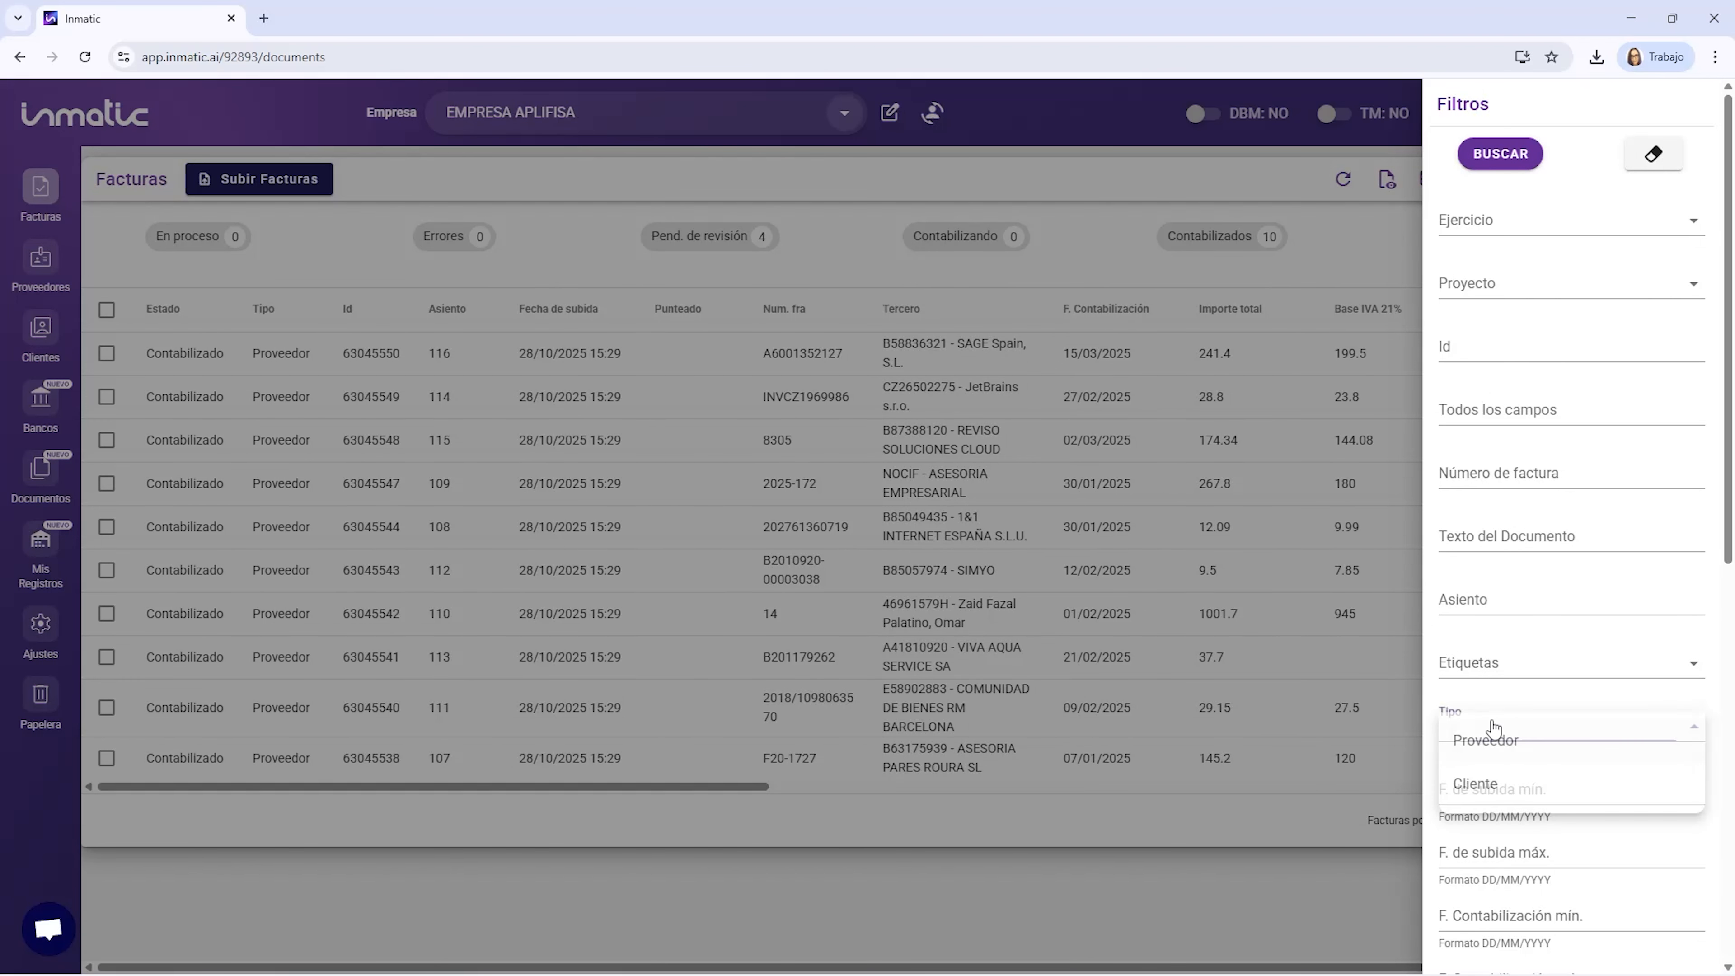
click(1477, 697)
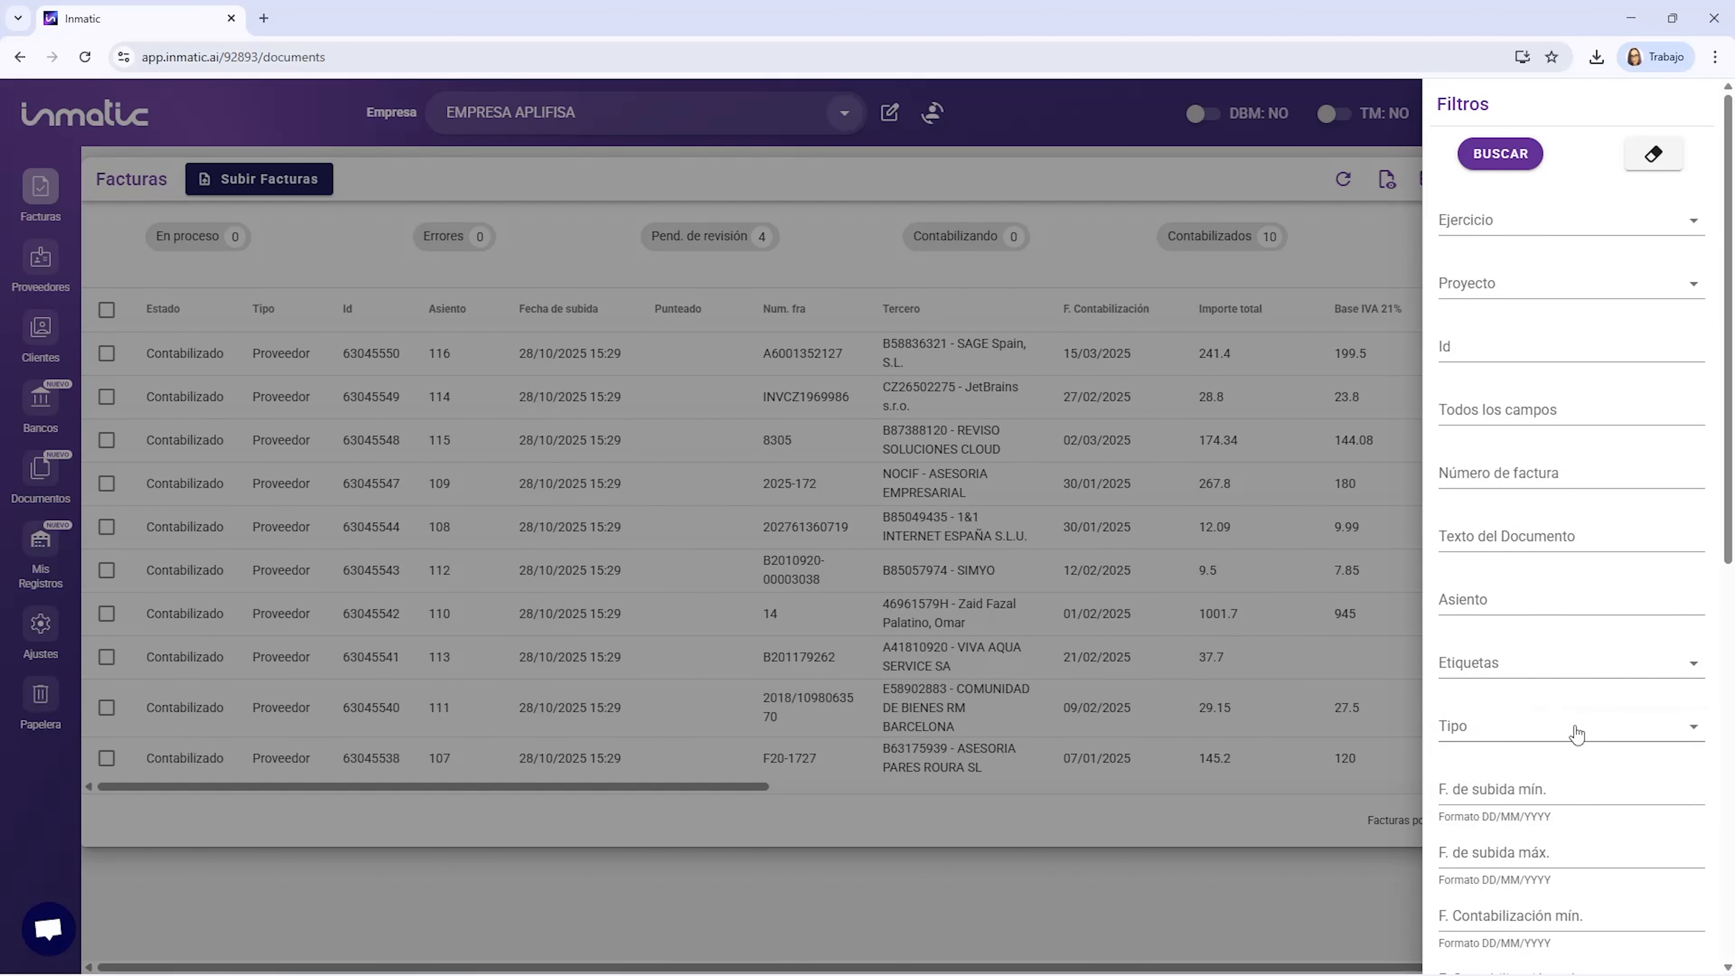
scroll(1544, 752, down, 5)
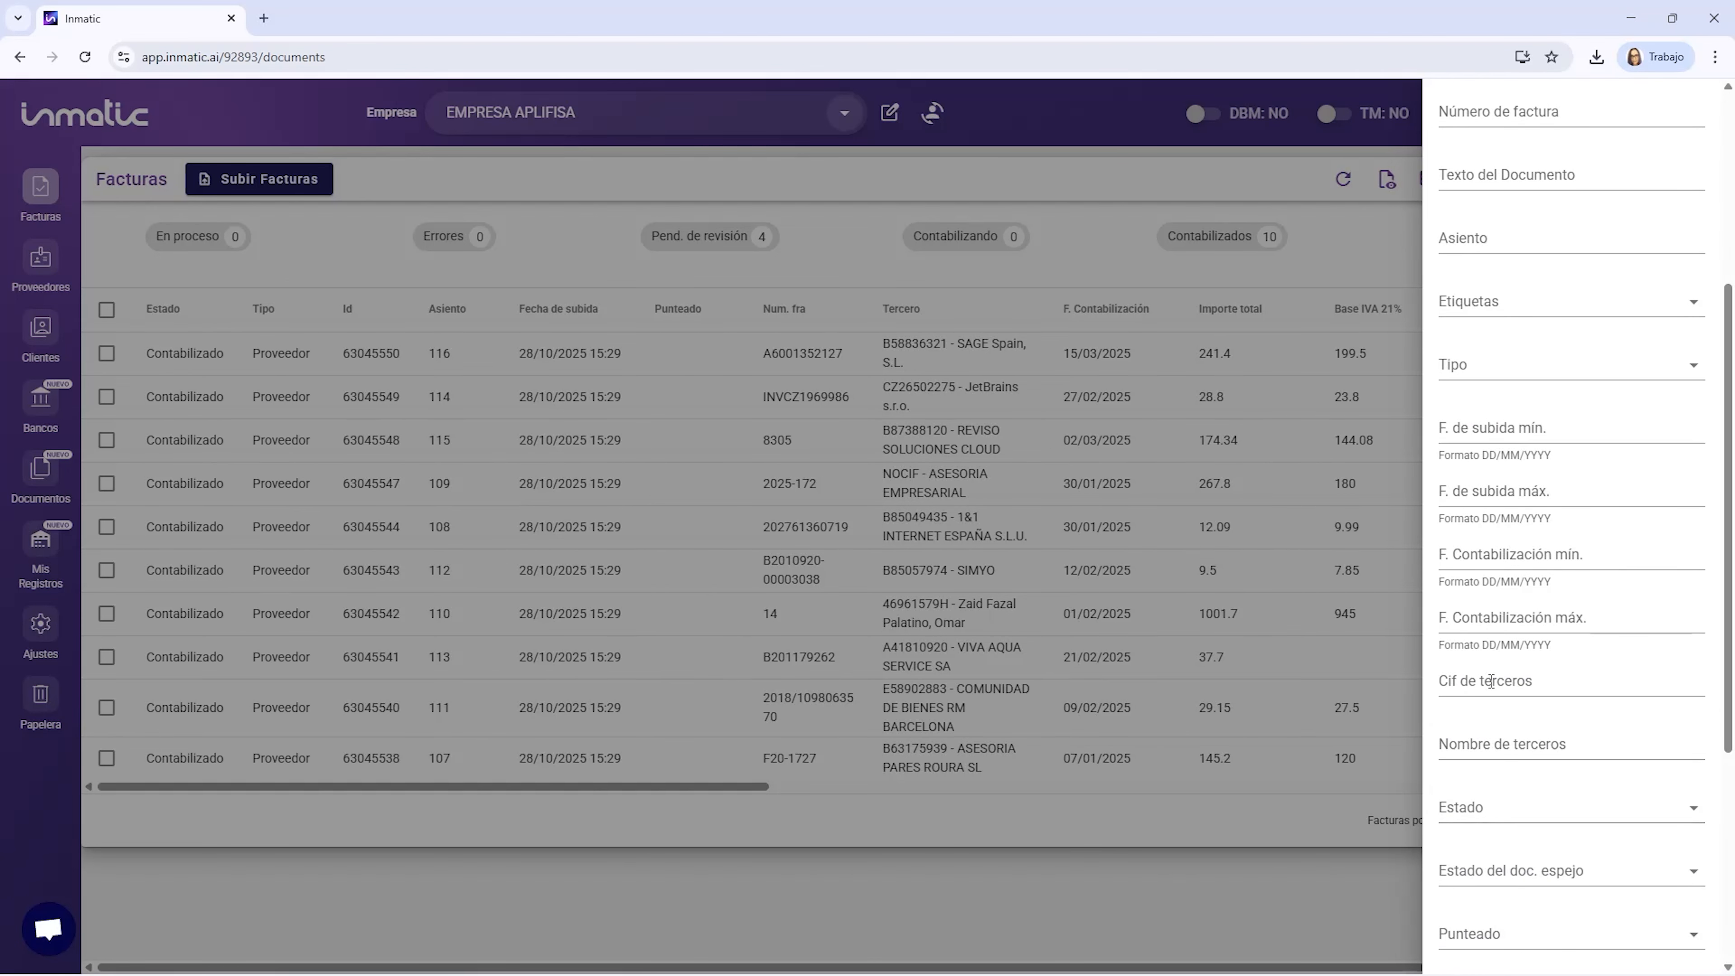
scroll(1481, 837, down, 2)
scroll(1481, 838, down, 4)
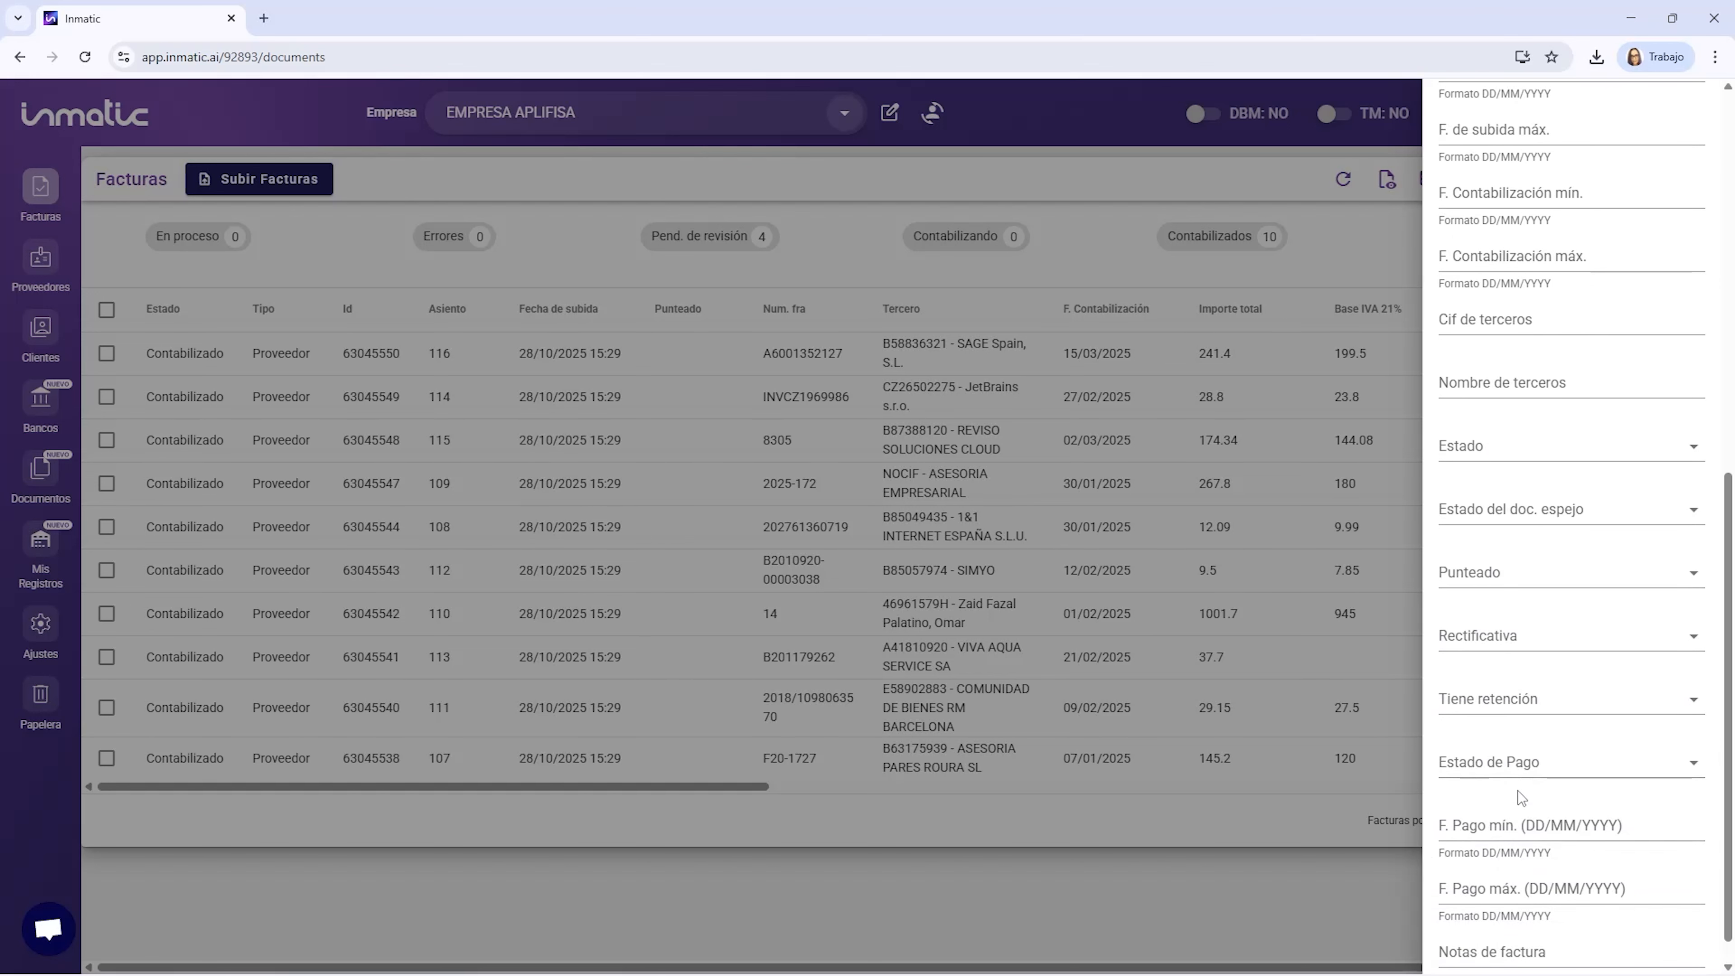
scroll(1549, 854, down, 1)
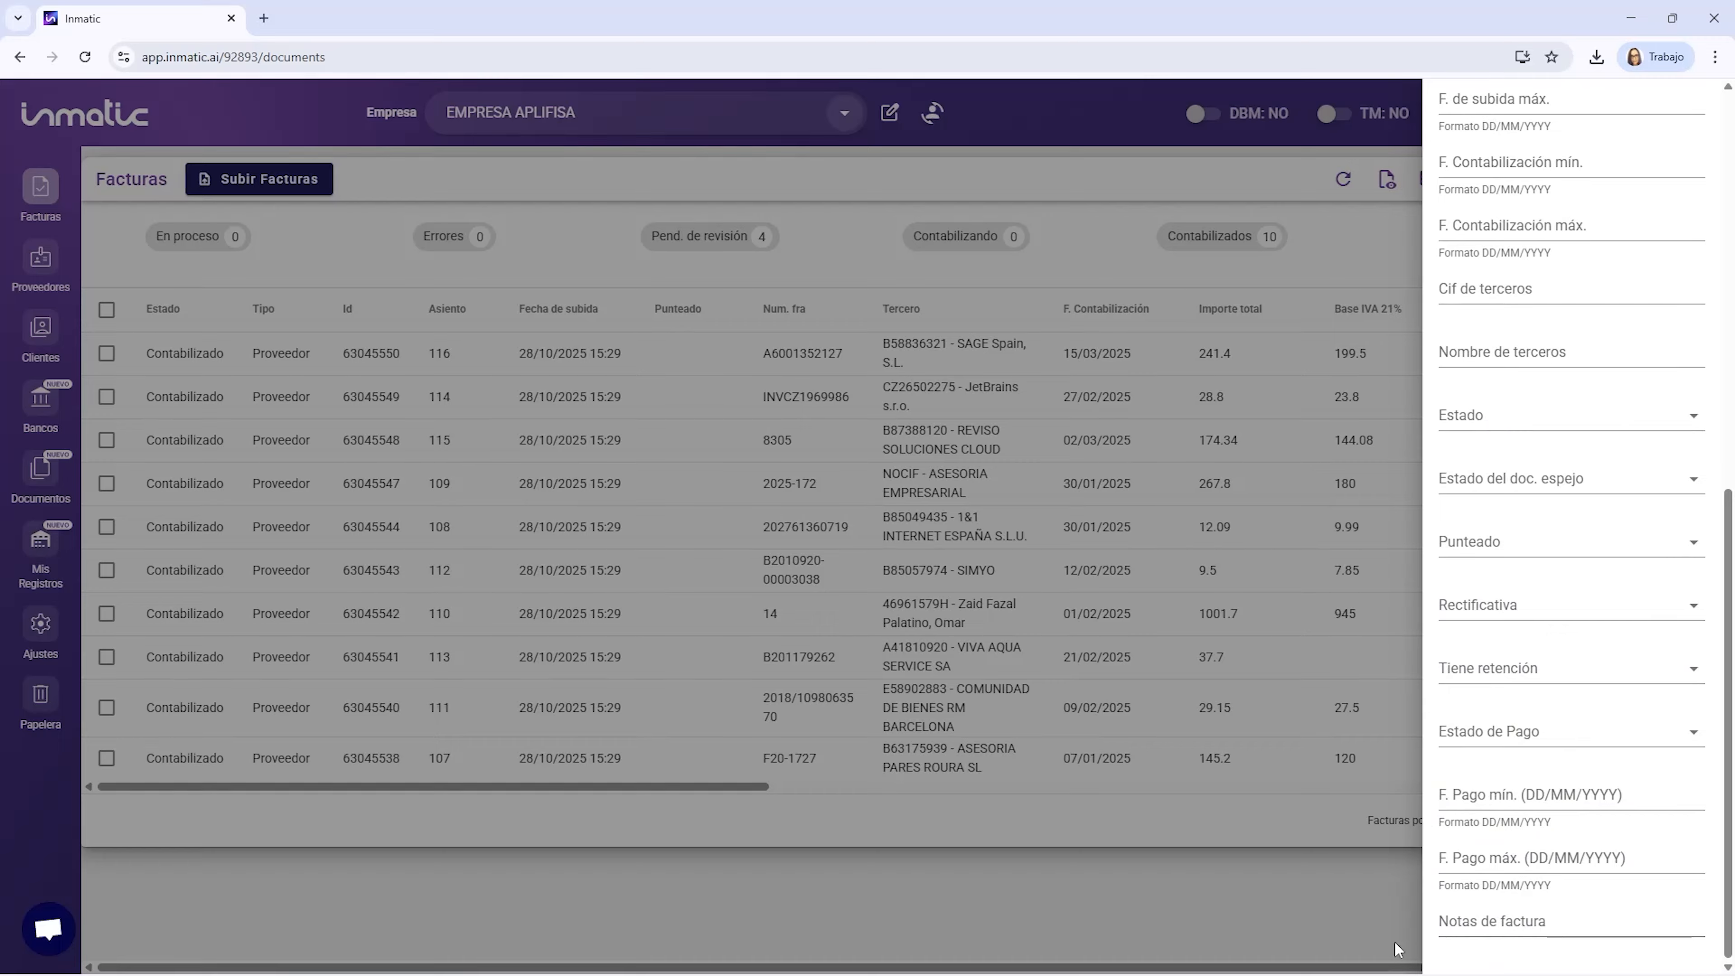
click(1265, 919)
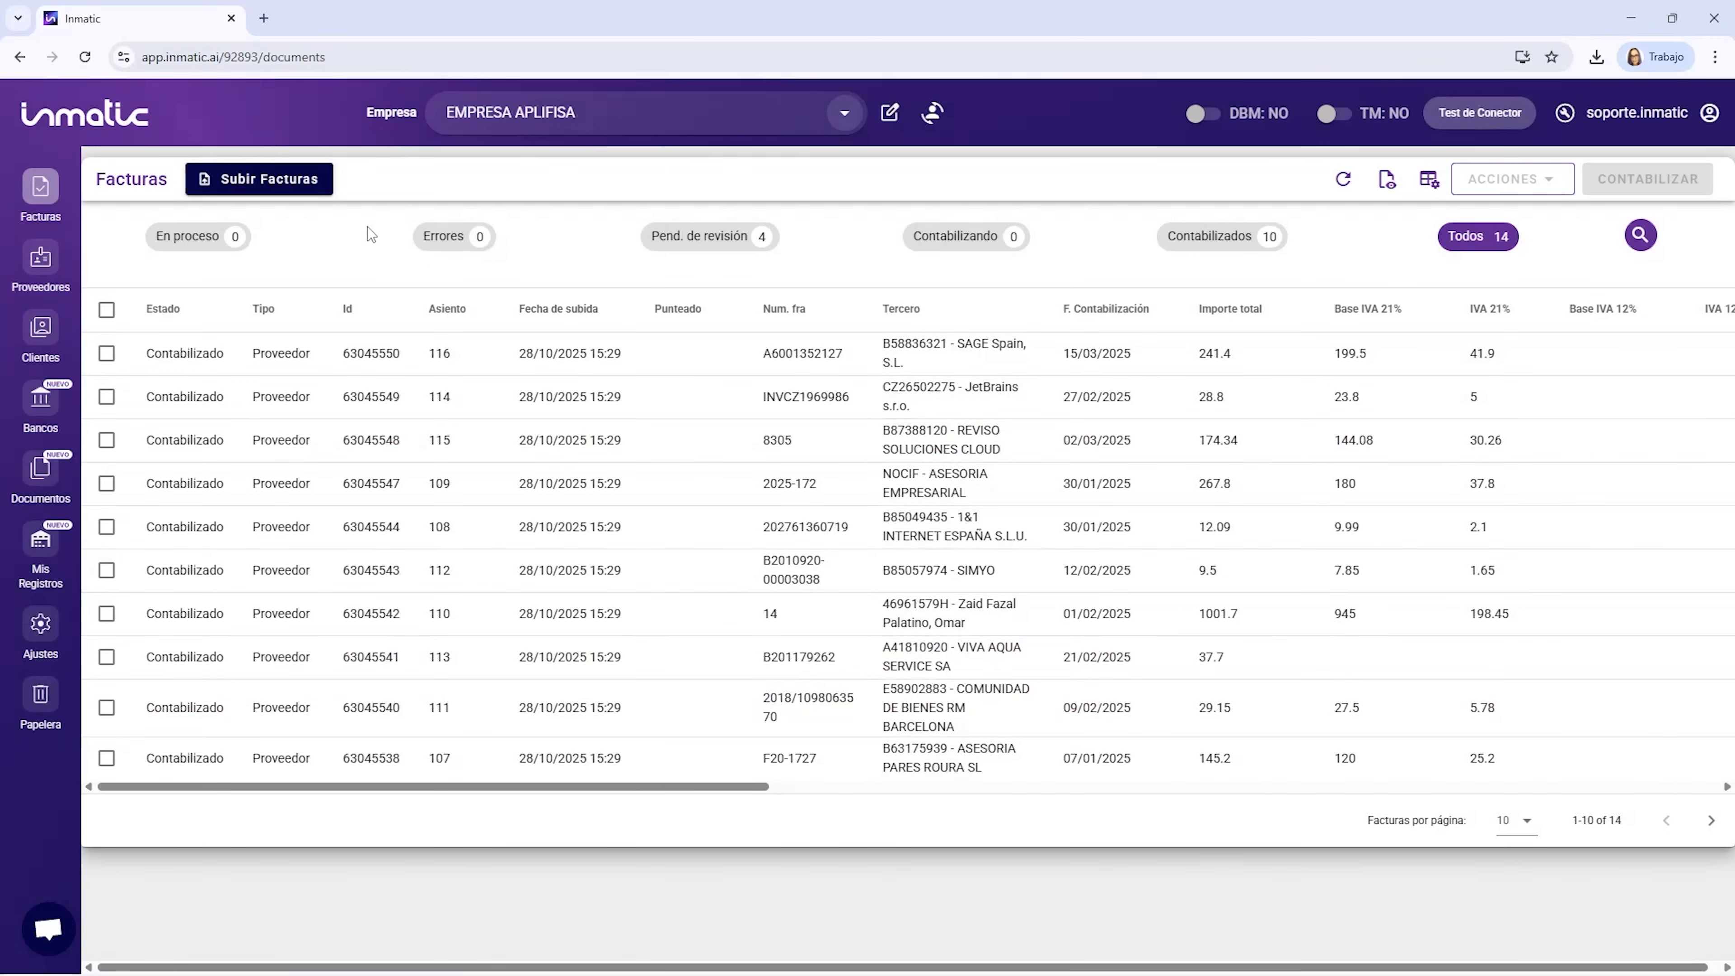
List the invoices pending review, examine the actions available for all four of them, and clear the selection.
click(729, 247)
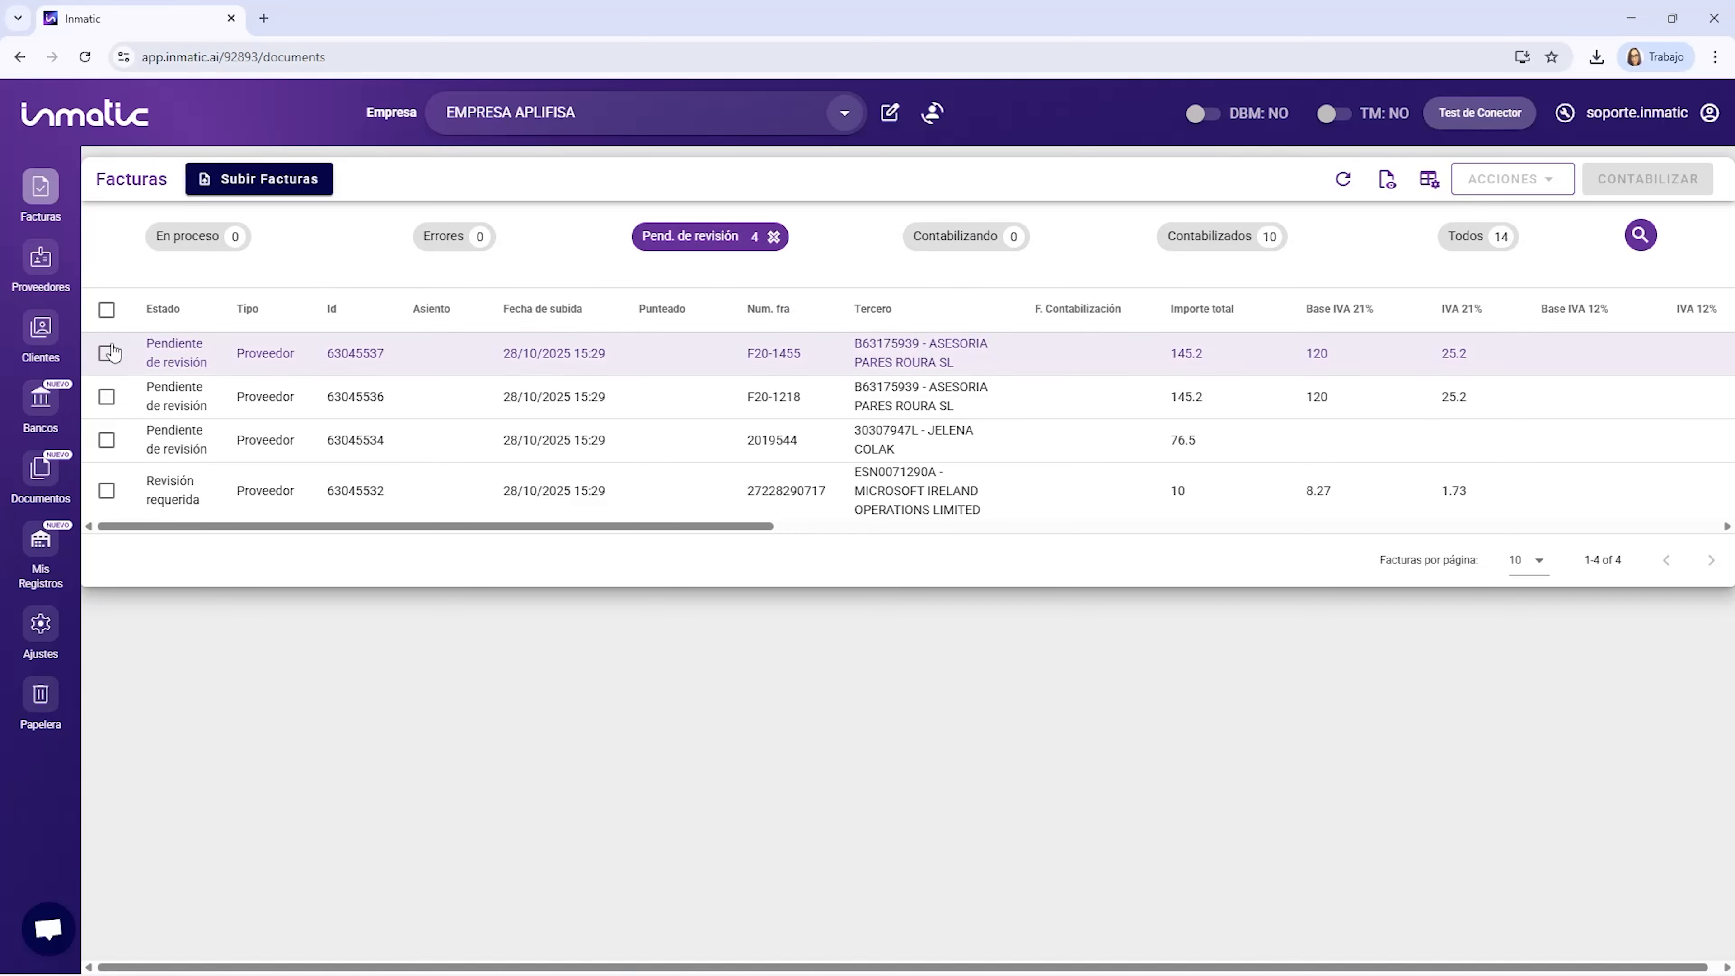
click(107, 309)
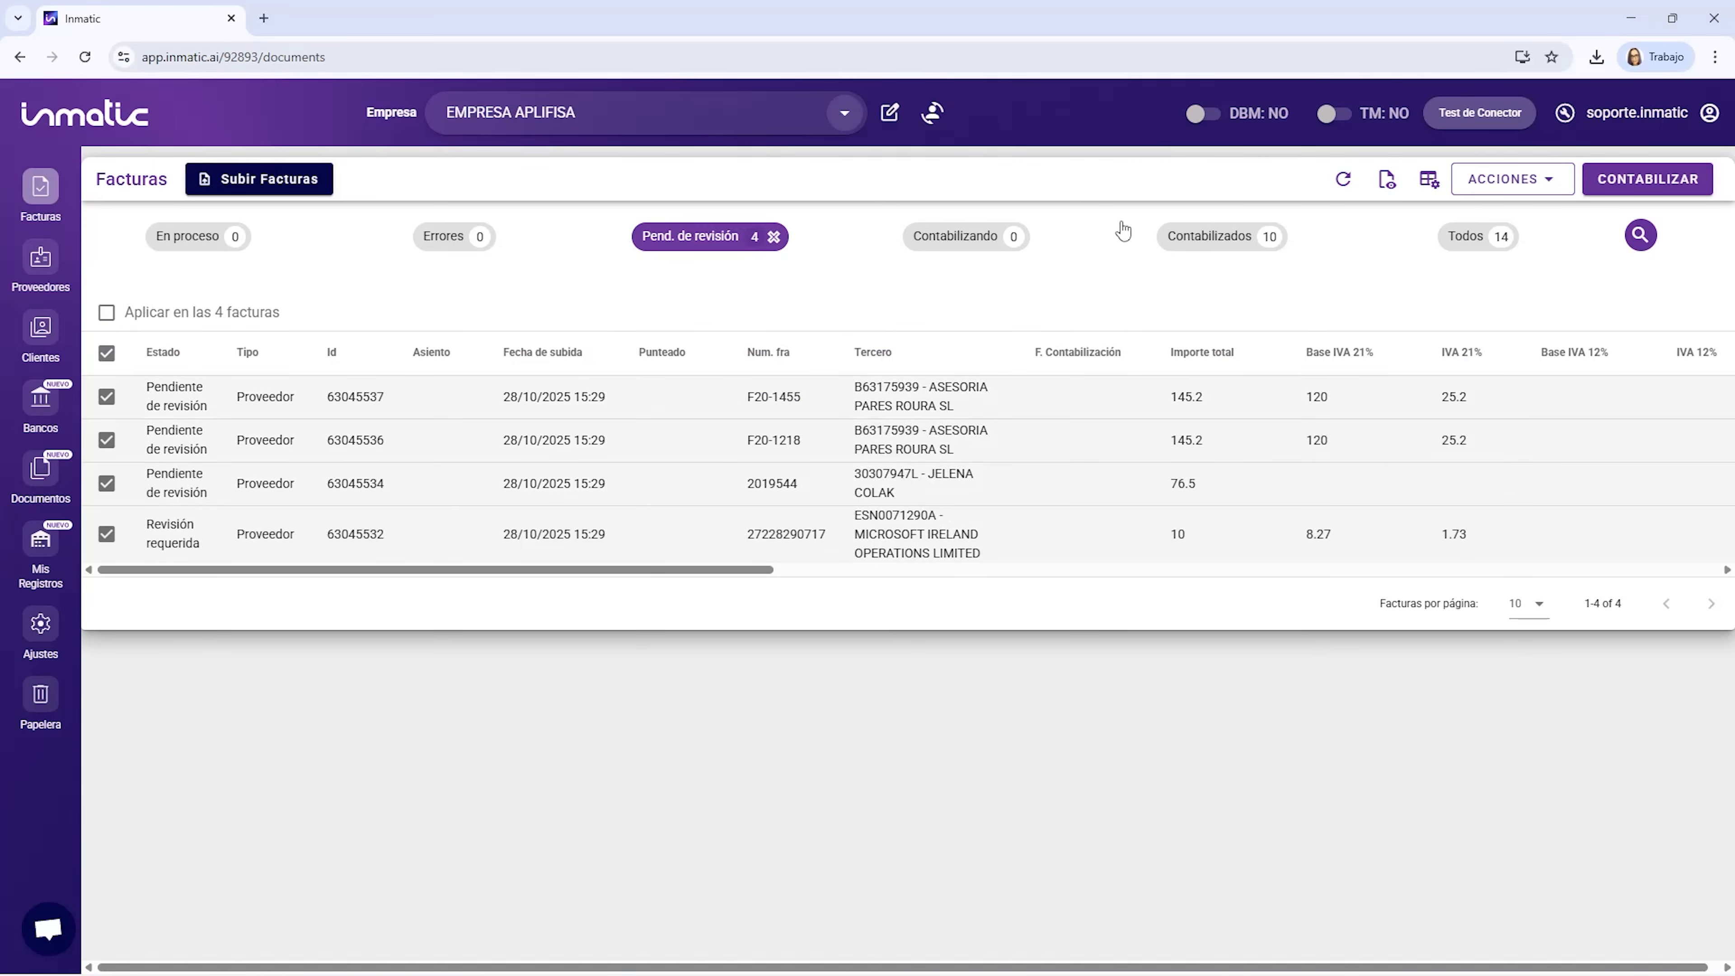
click(1480, 179)
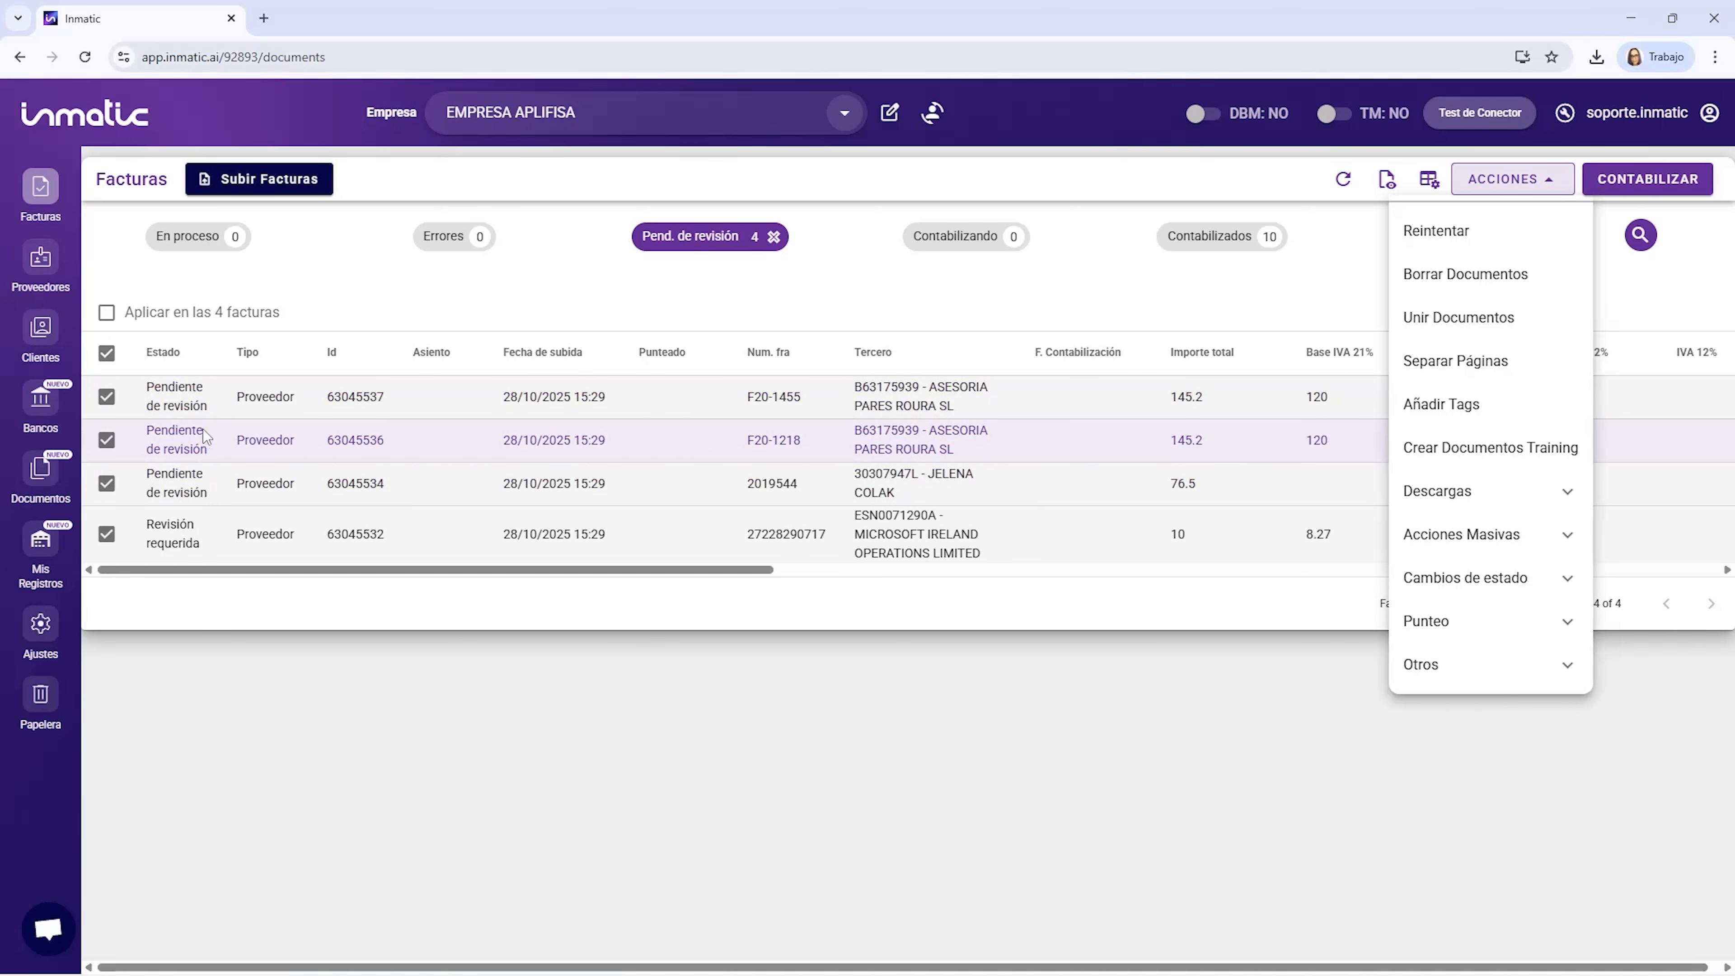
click(106, 353)
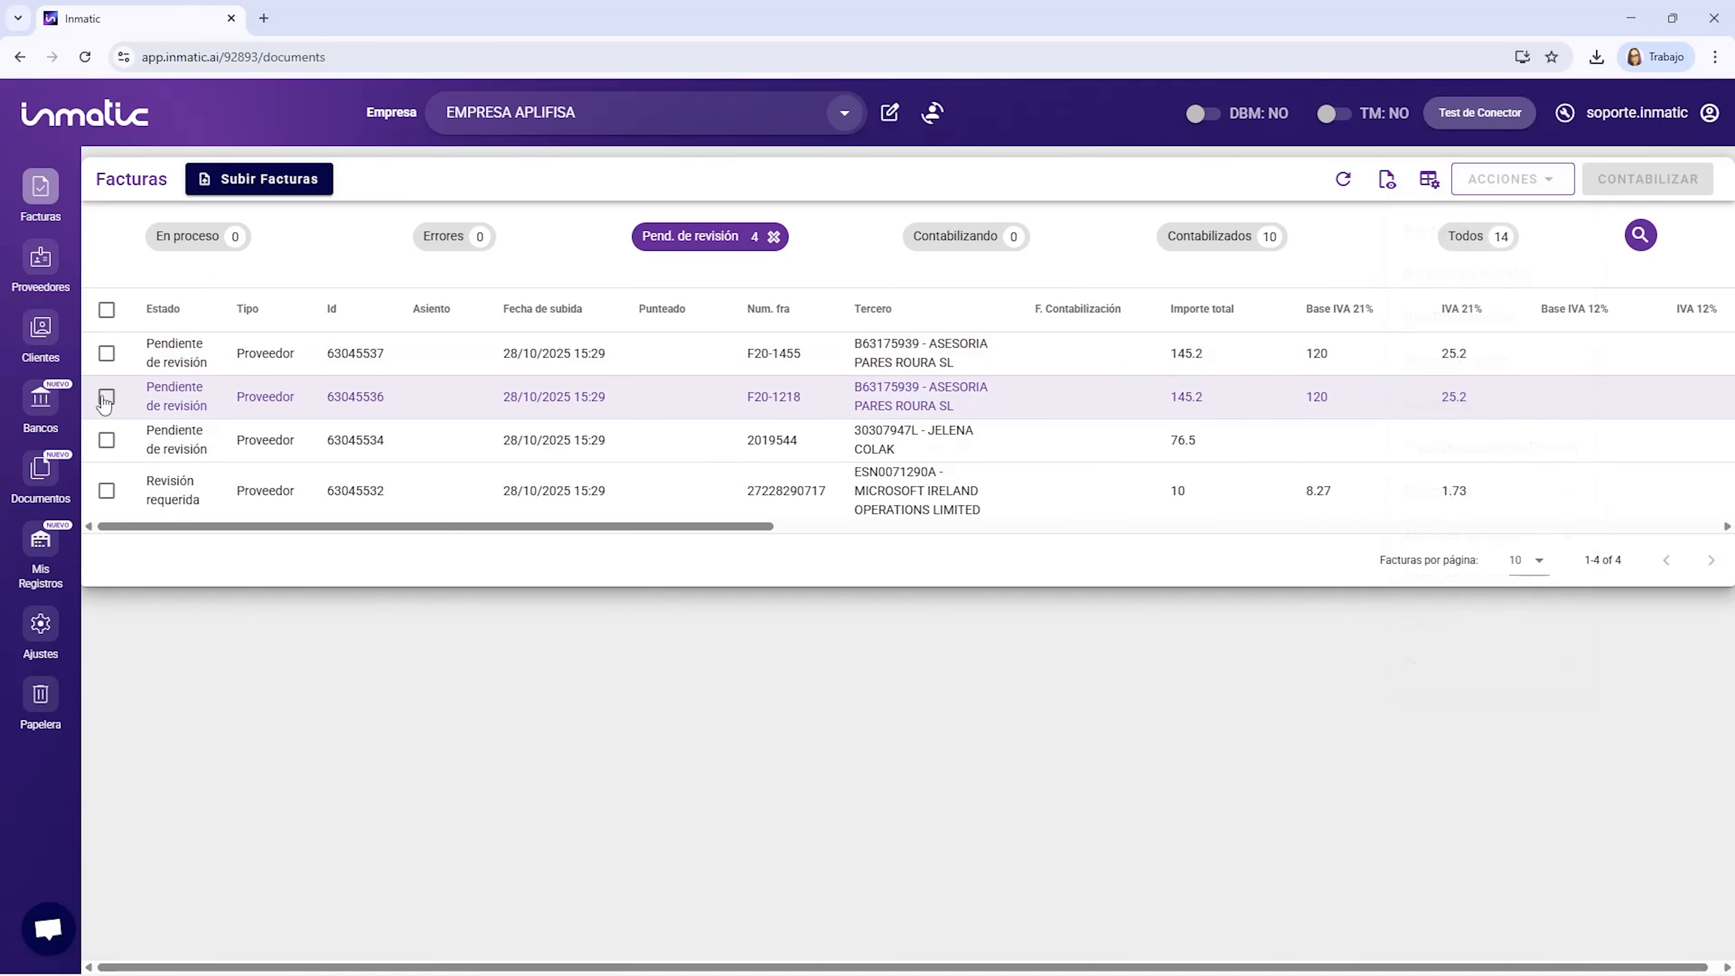
Select both Asesoria Pares Roura invoices to view the Unir Documentos action, and leave only invoice F20-1455 selected.
click(106, 353)
click(106, 396)
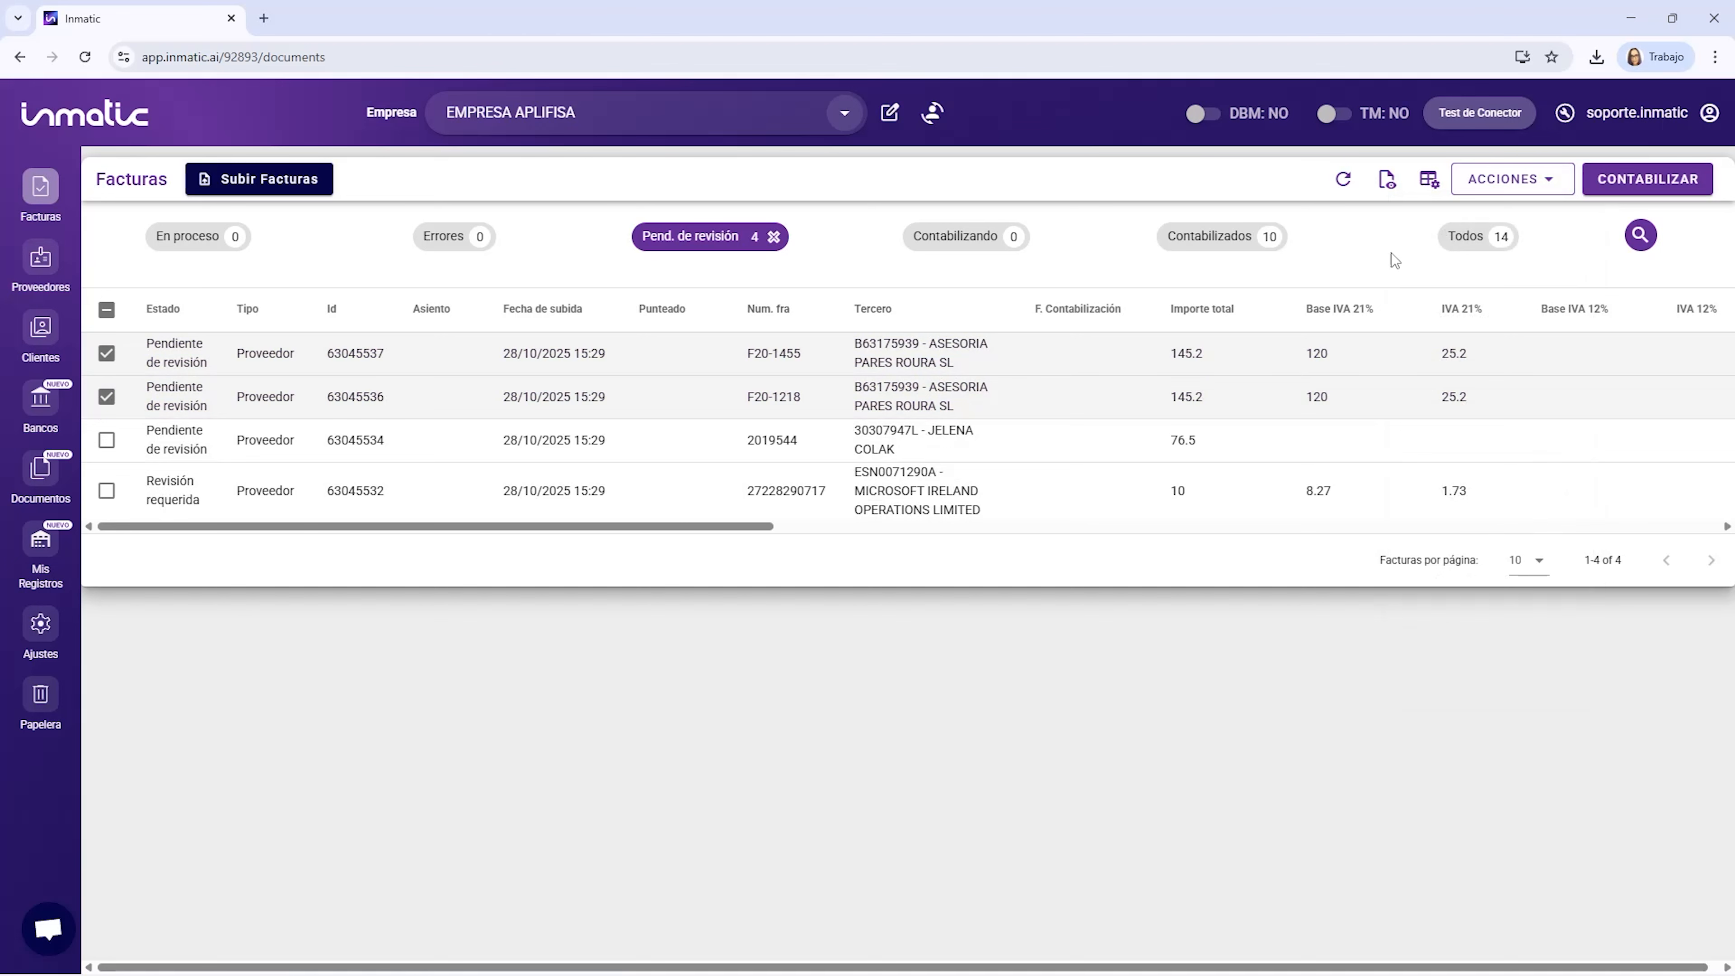
click(1503, 179)
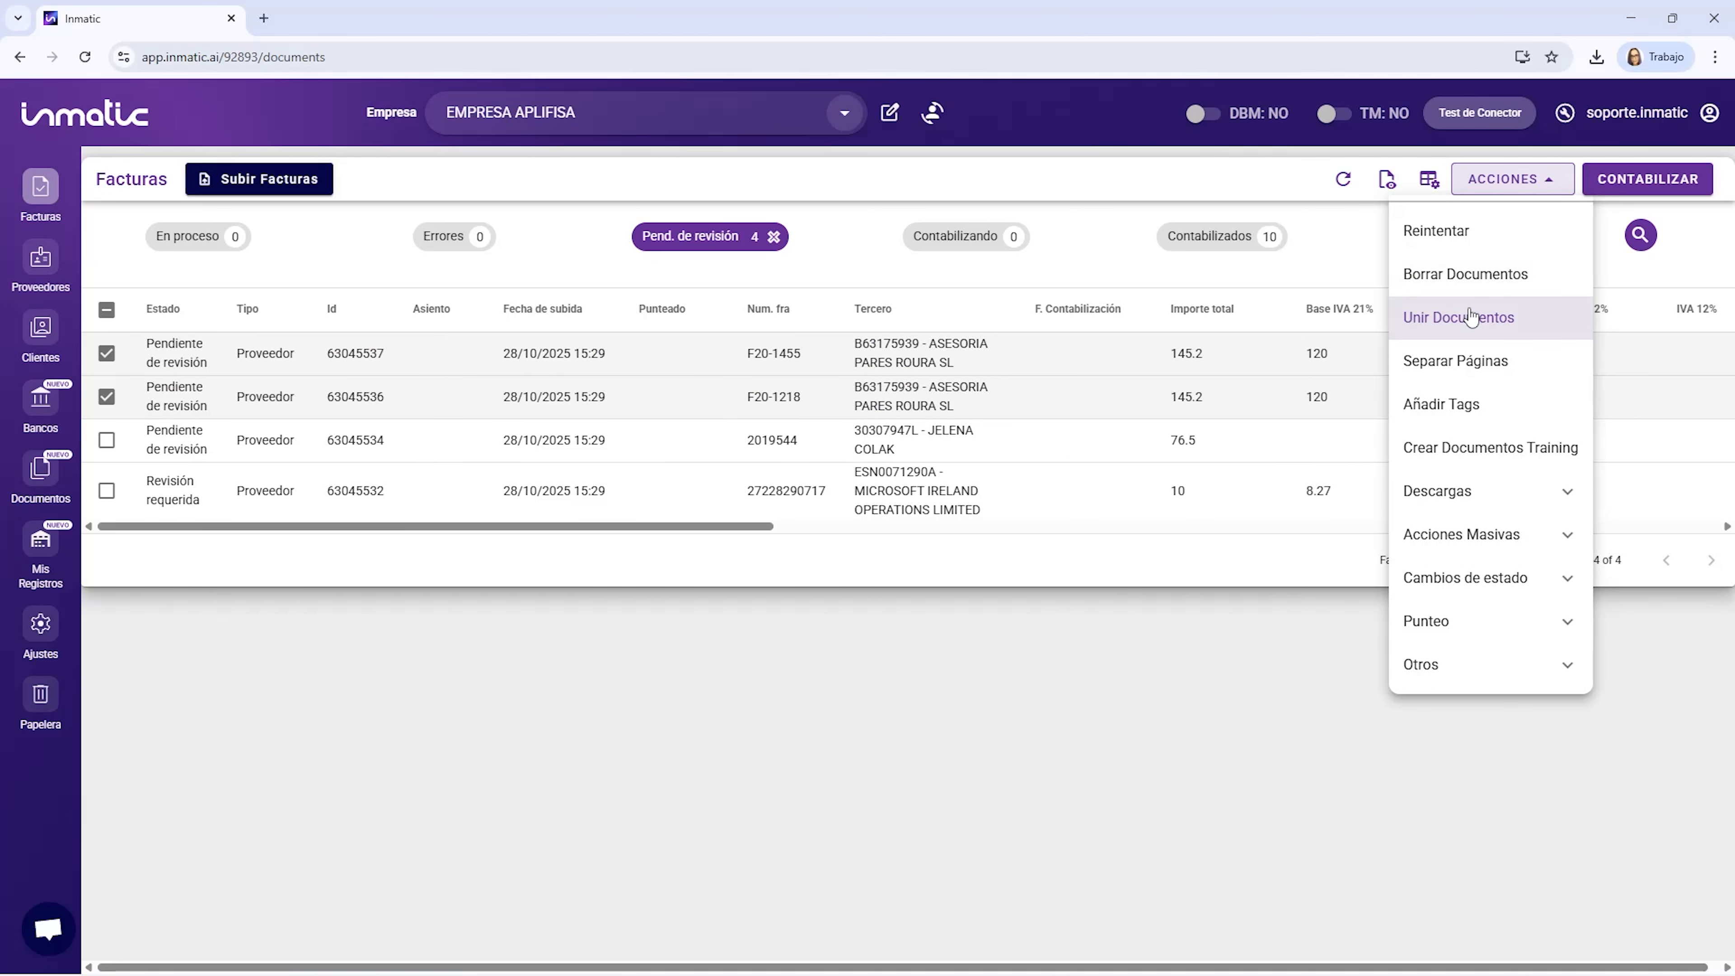
click(106, 397)
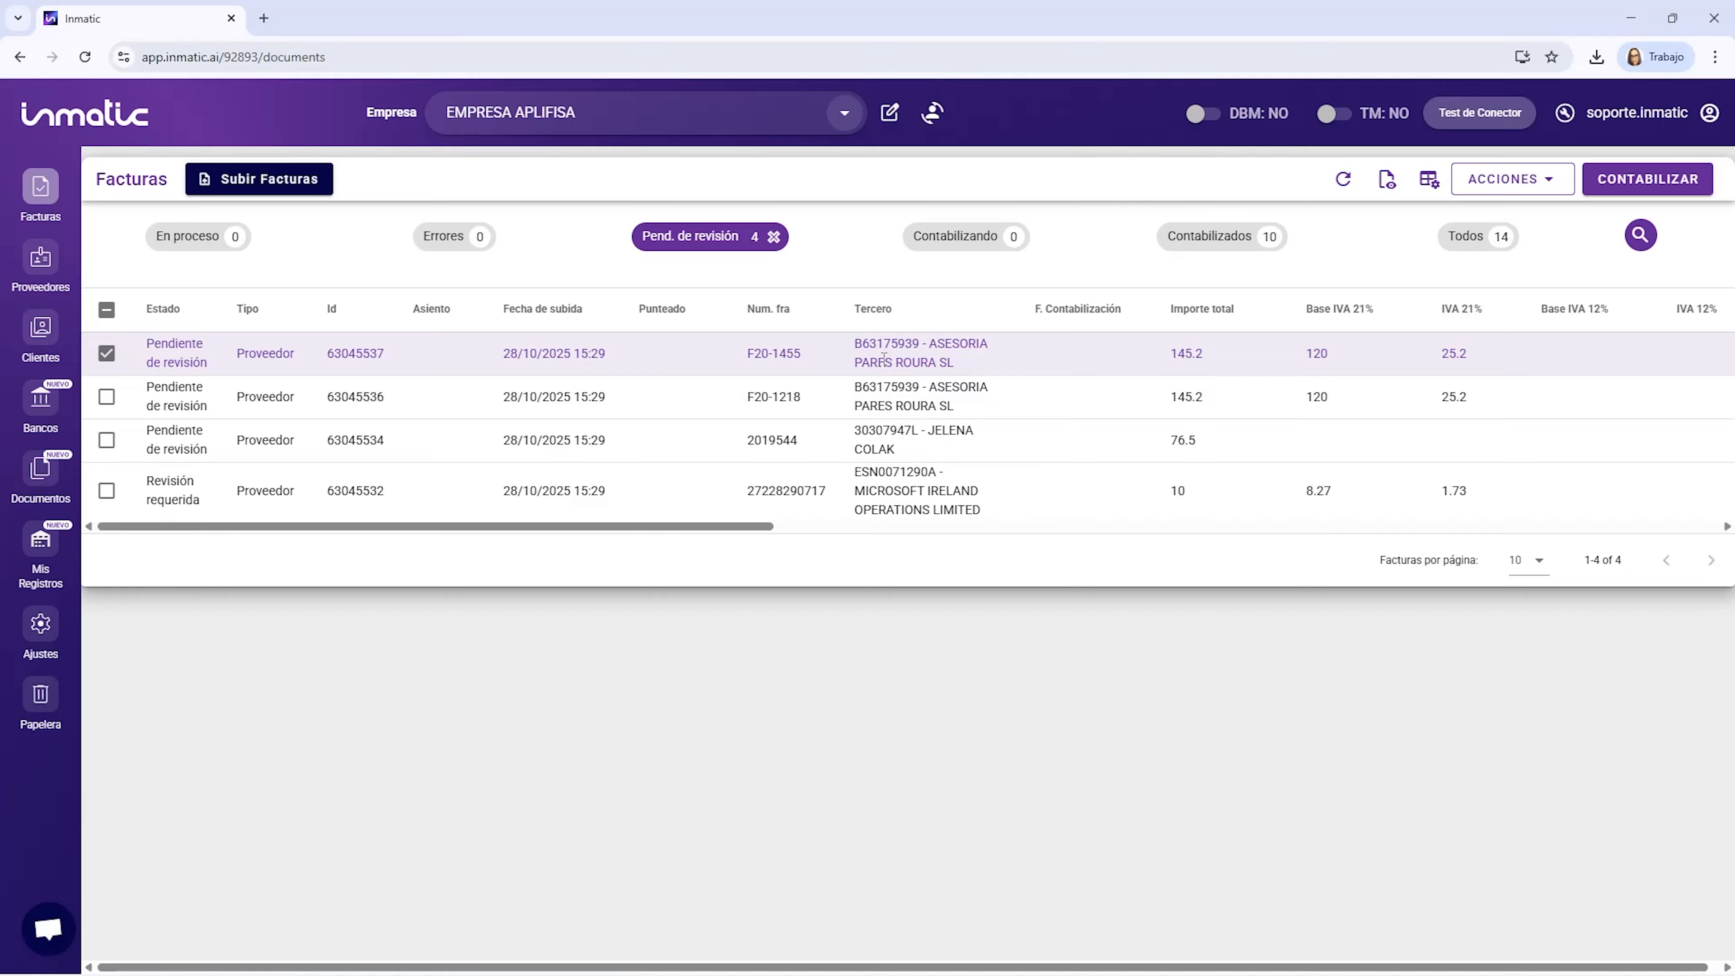
Review the download options available for invoice F20-1455, and select all four invoices pending review.
click(1520, 179)
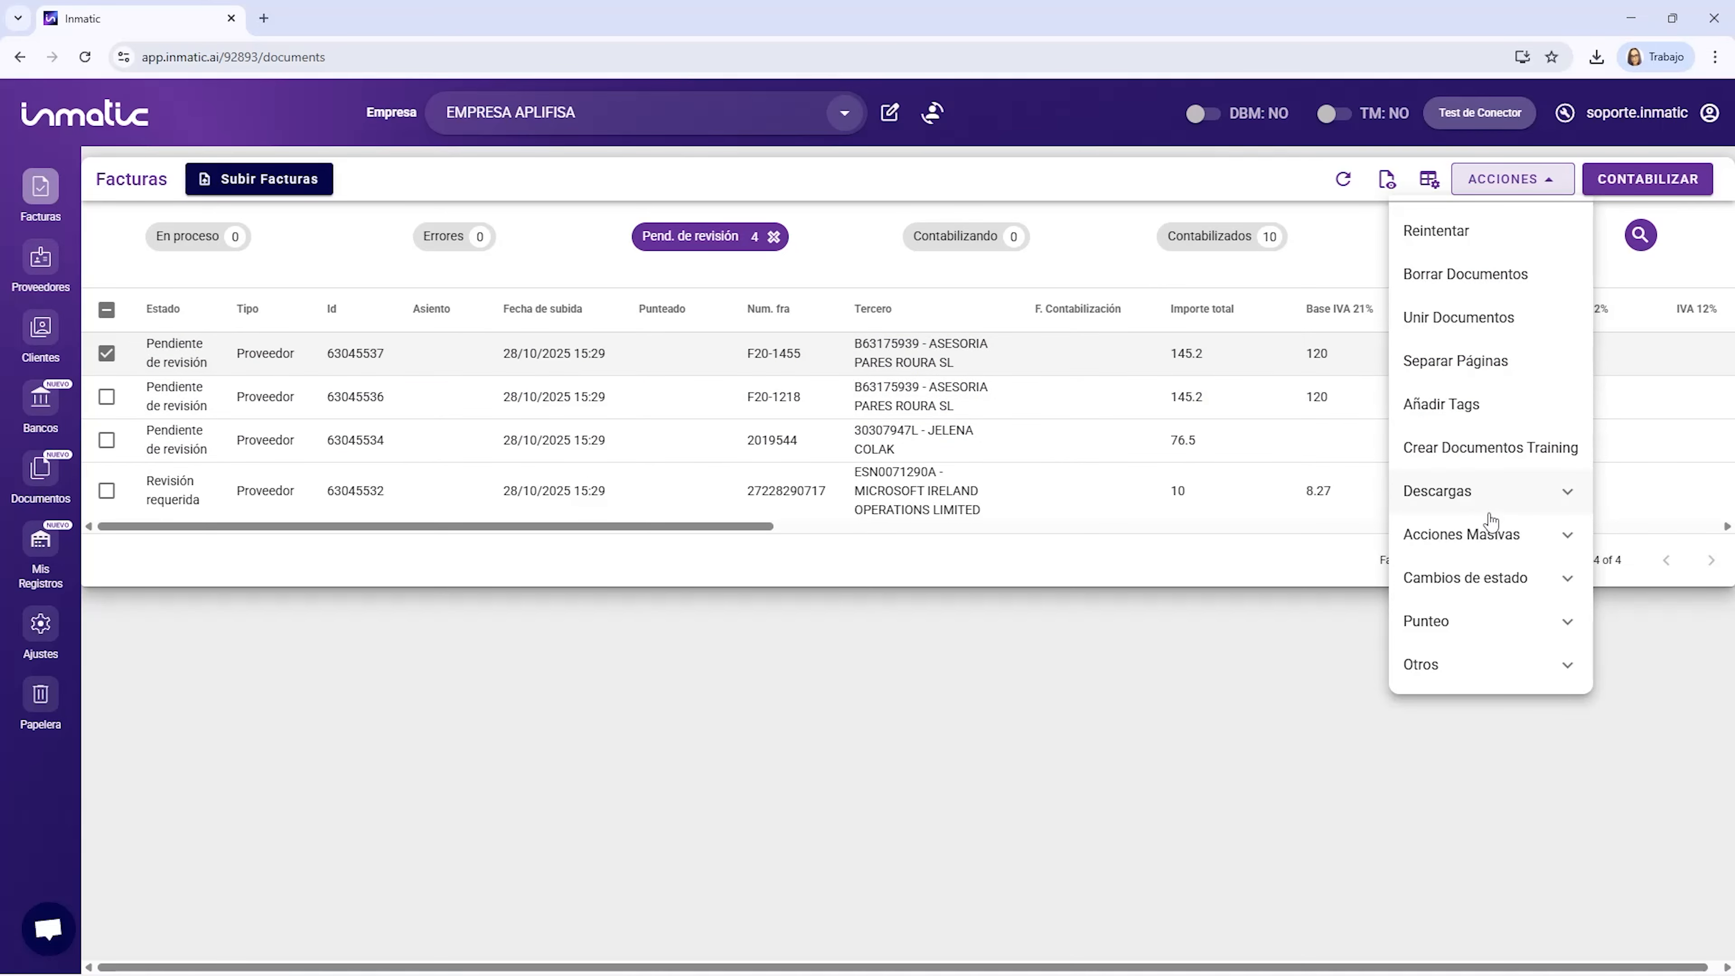
click(1508, 504)
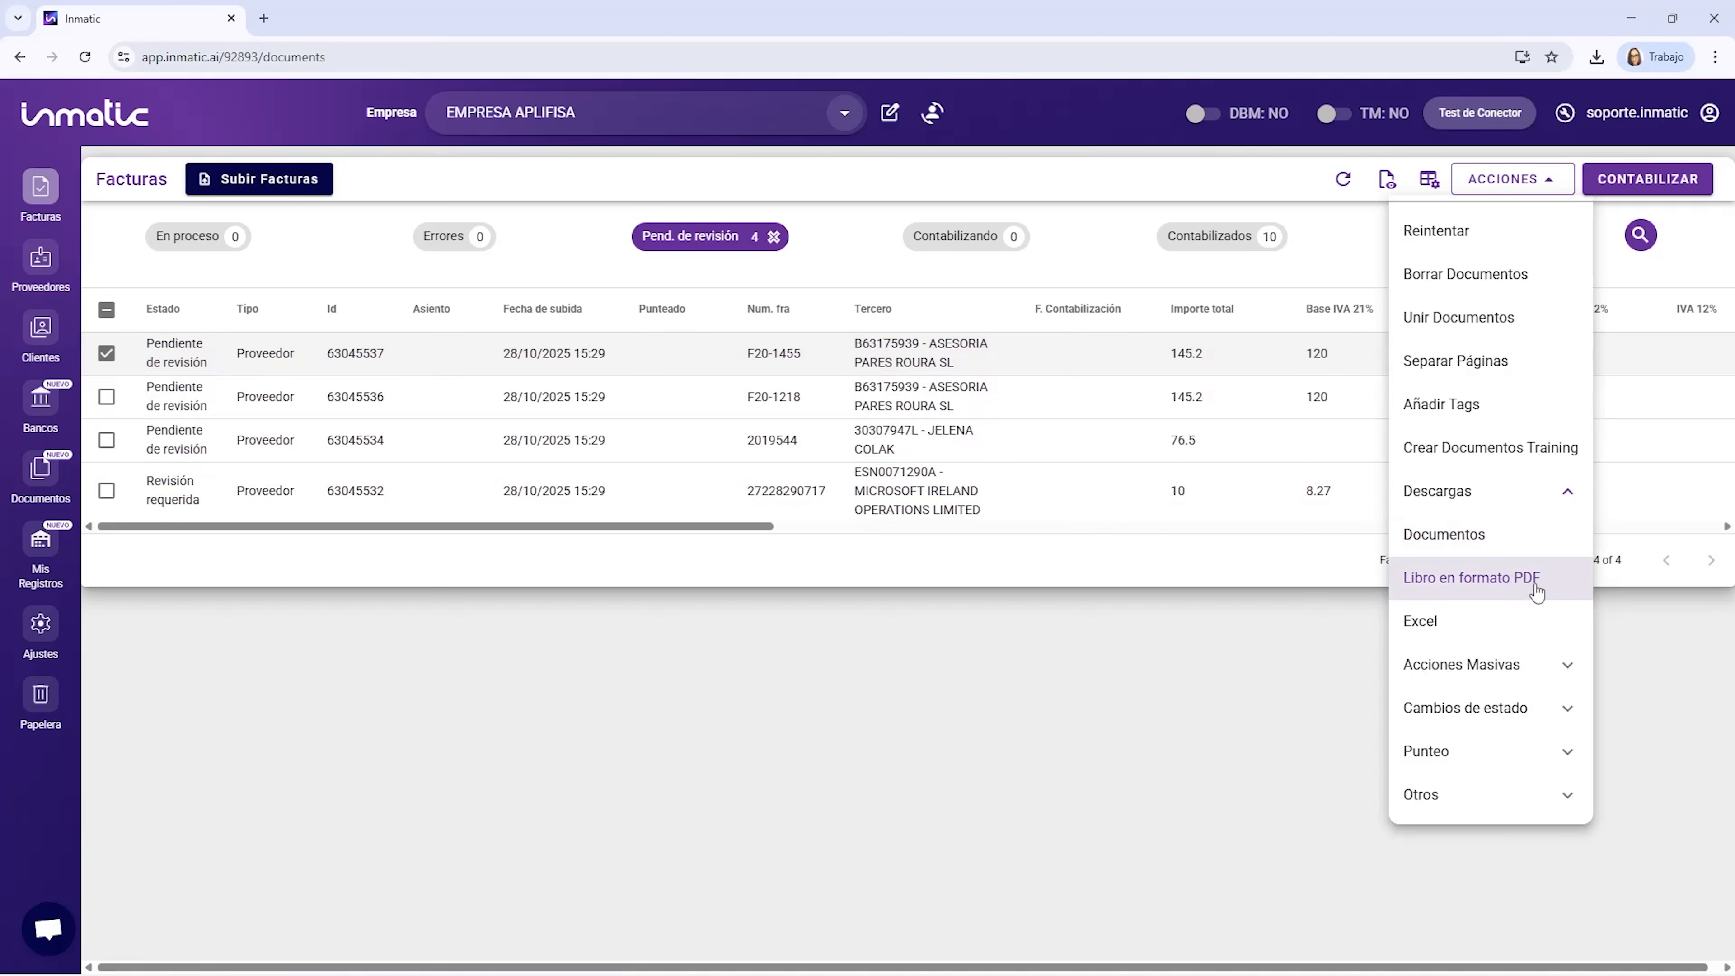
click(106, 310)
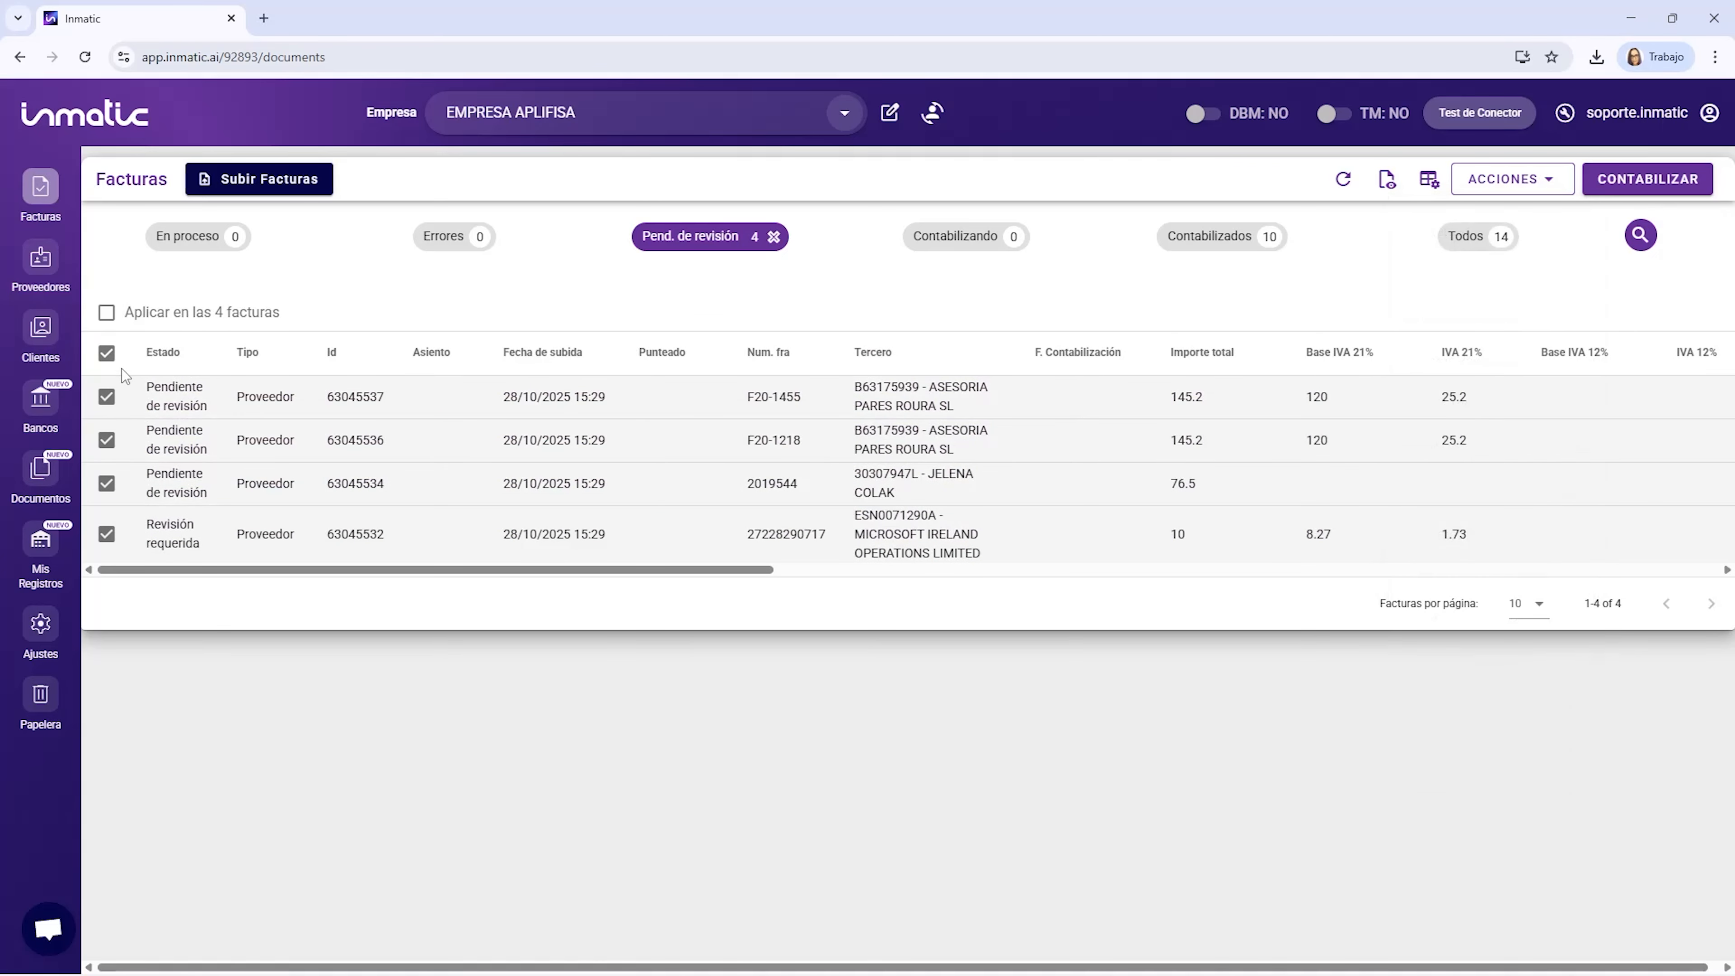
Open the bulk Cambiar Empresa action for the four selected invoices, view the destination companies, and cancel it.
click(1492, 193)
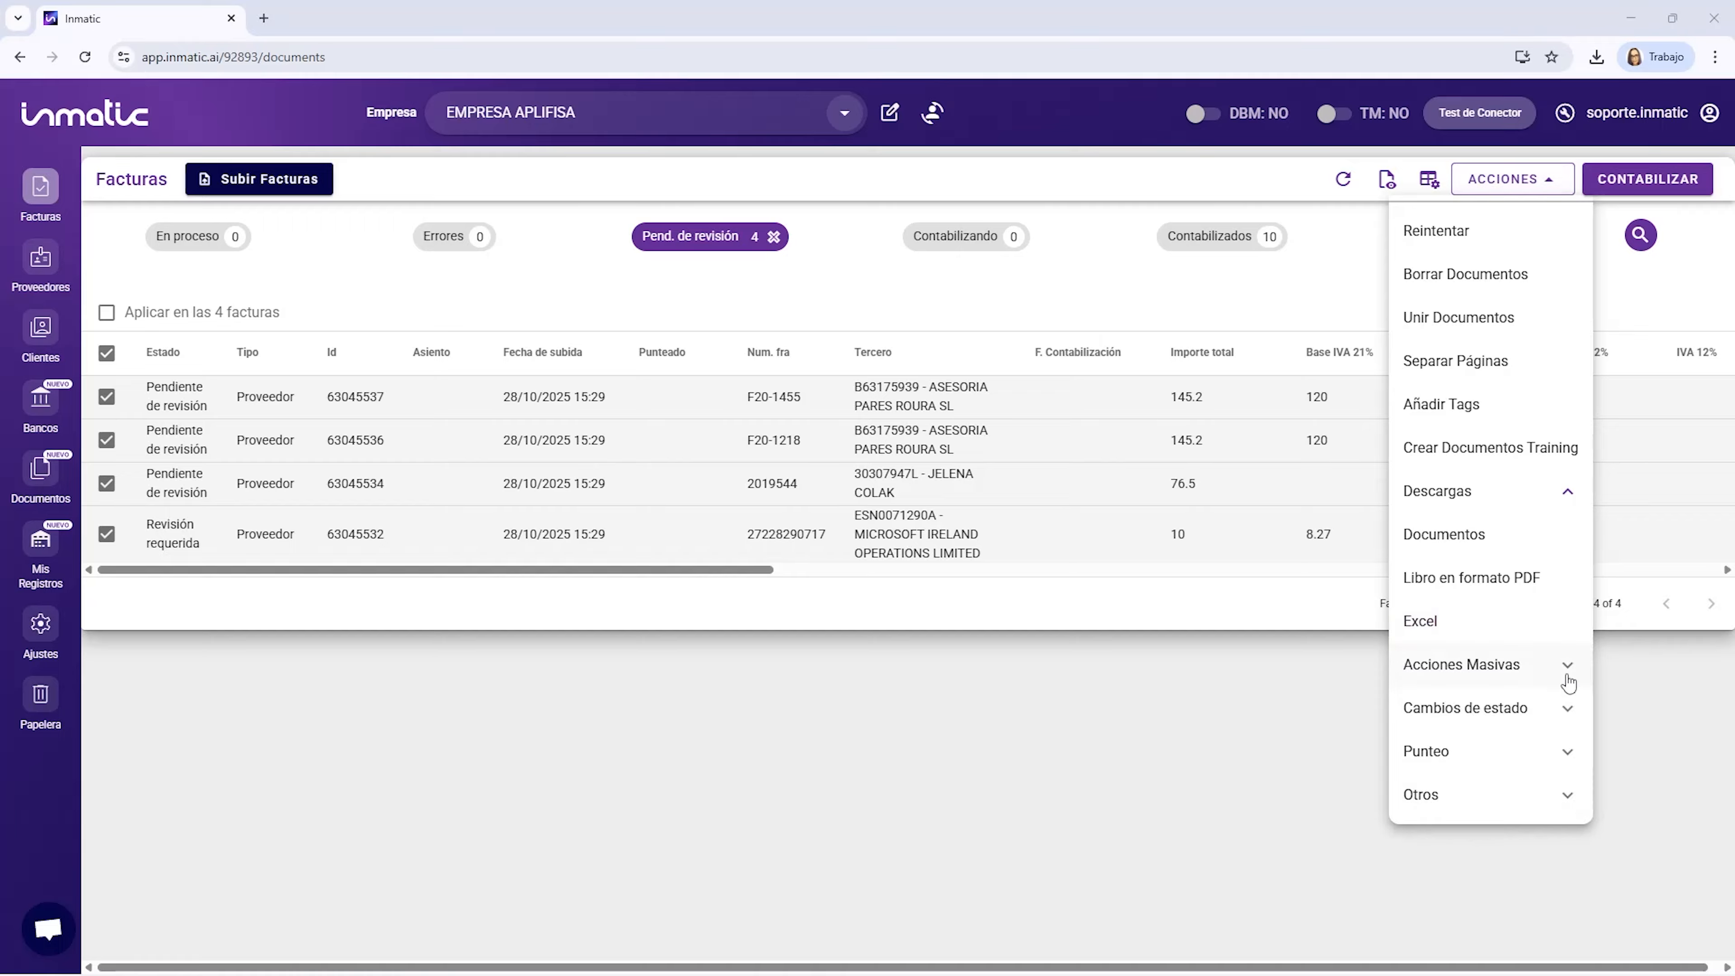
click(1477, 674)
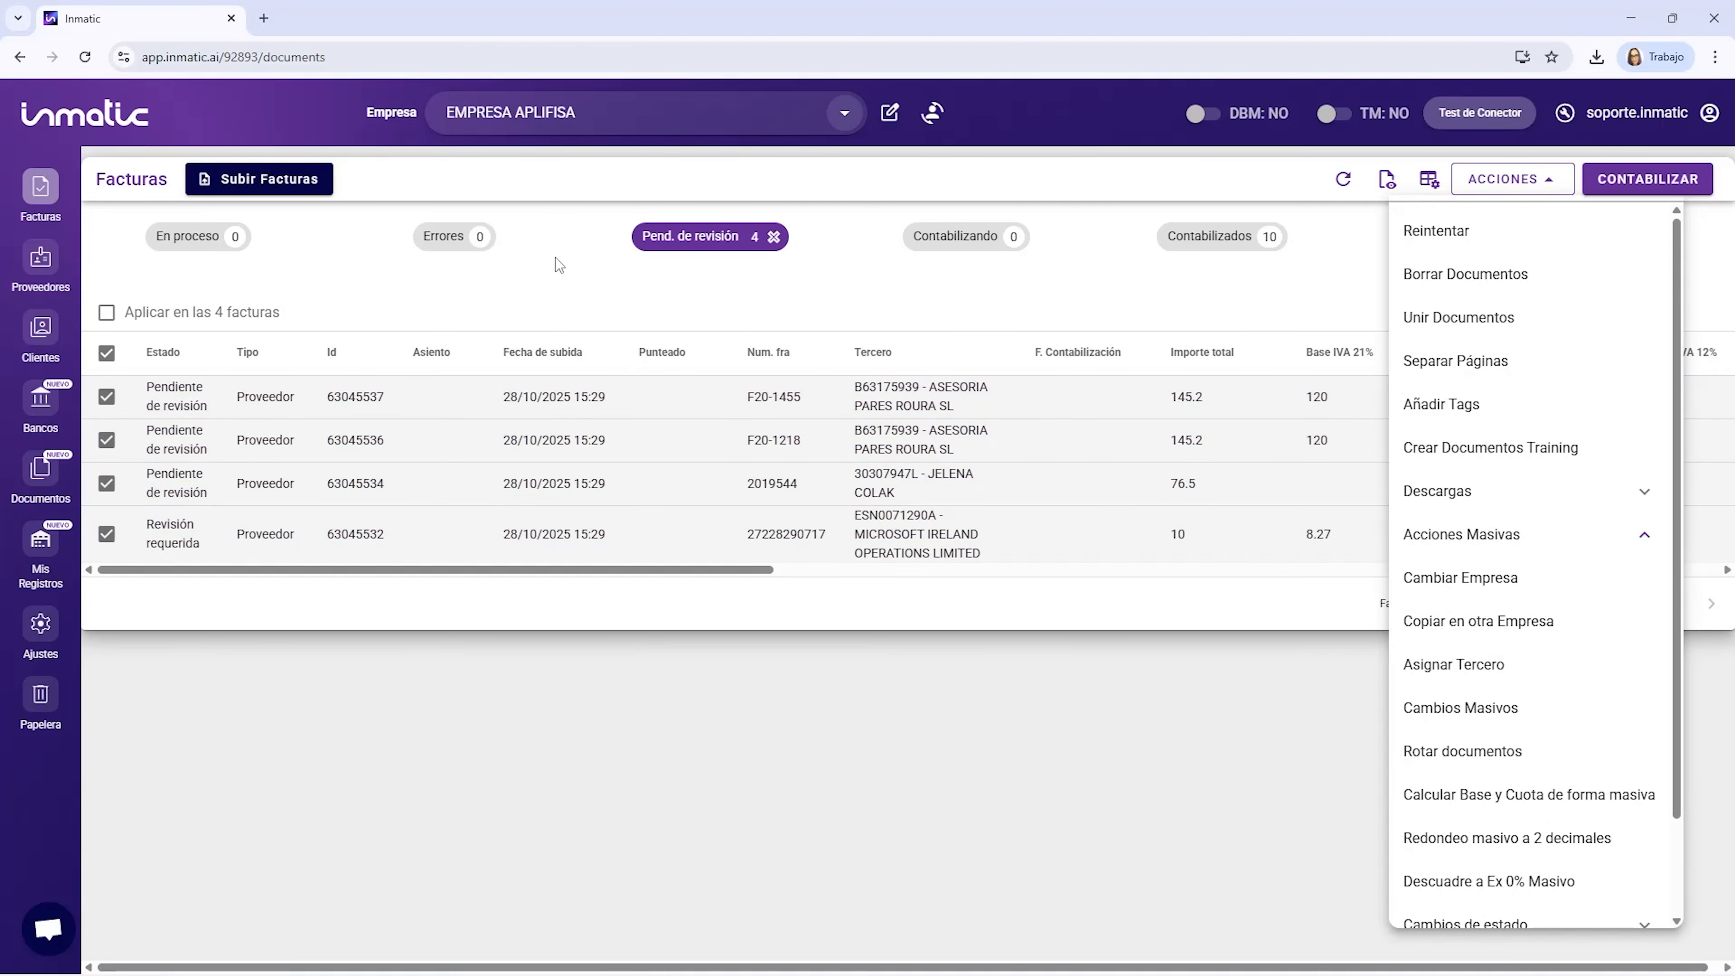
click(1519, 587)
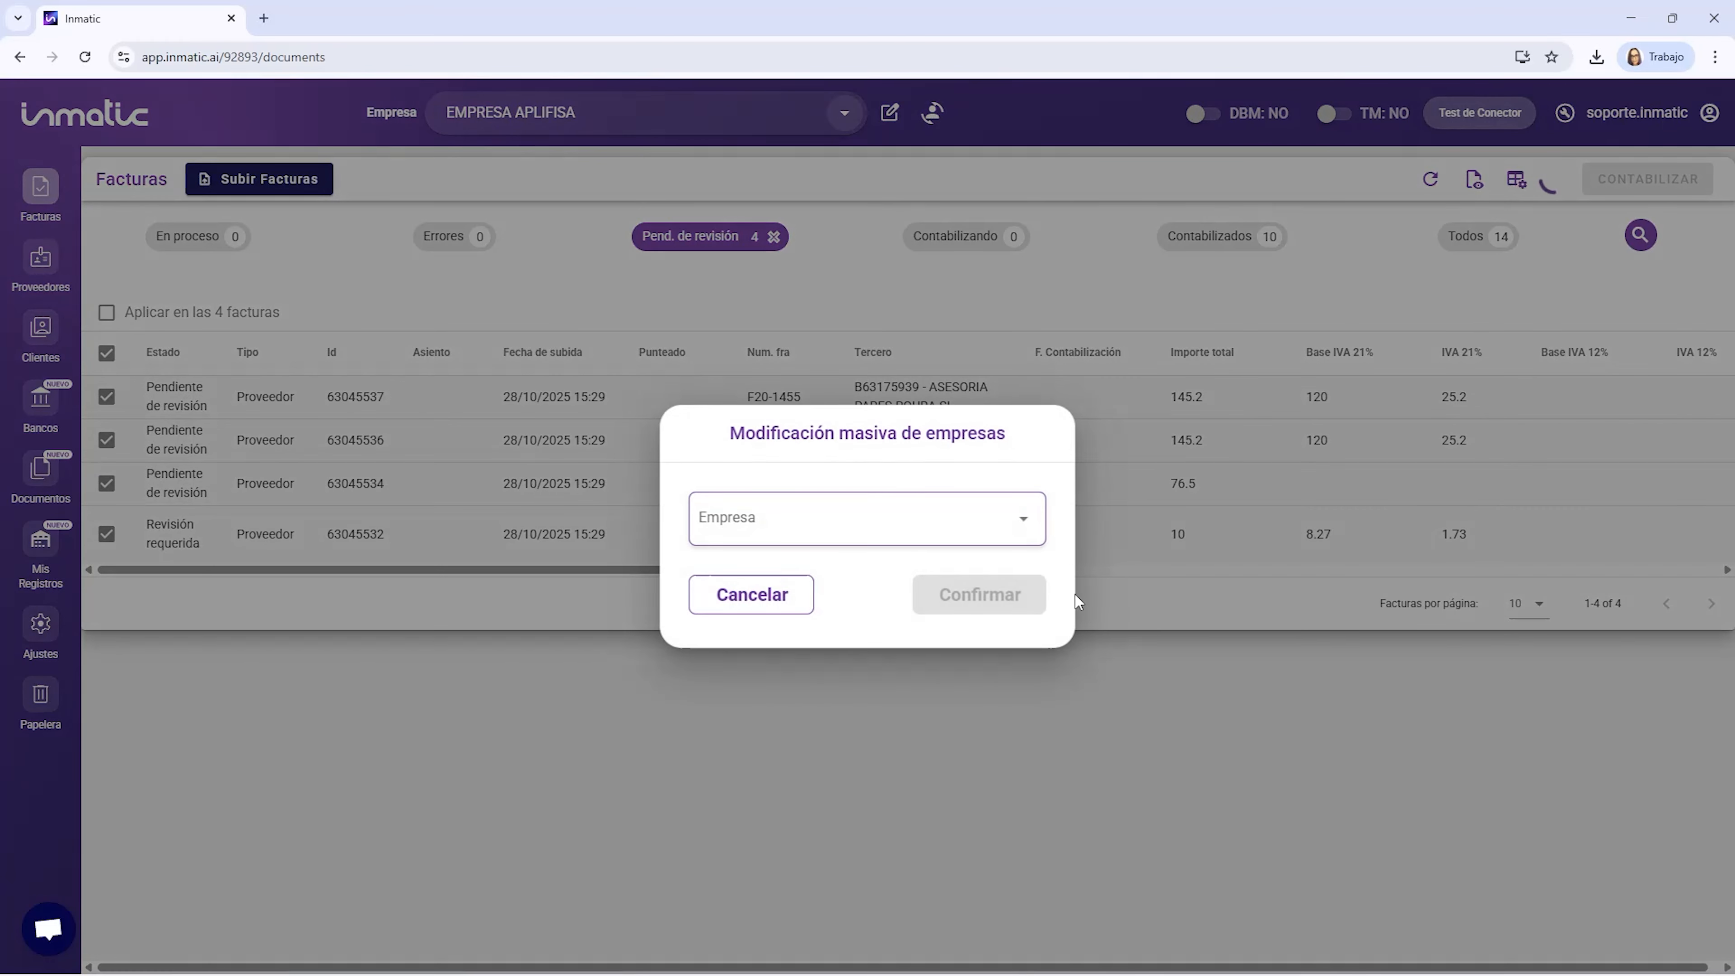
click(733, 525)
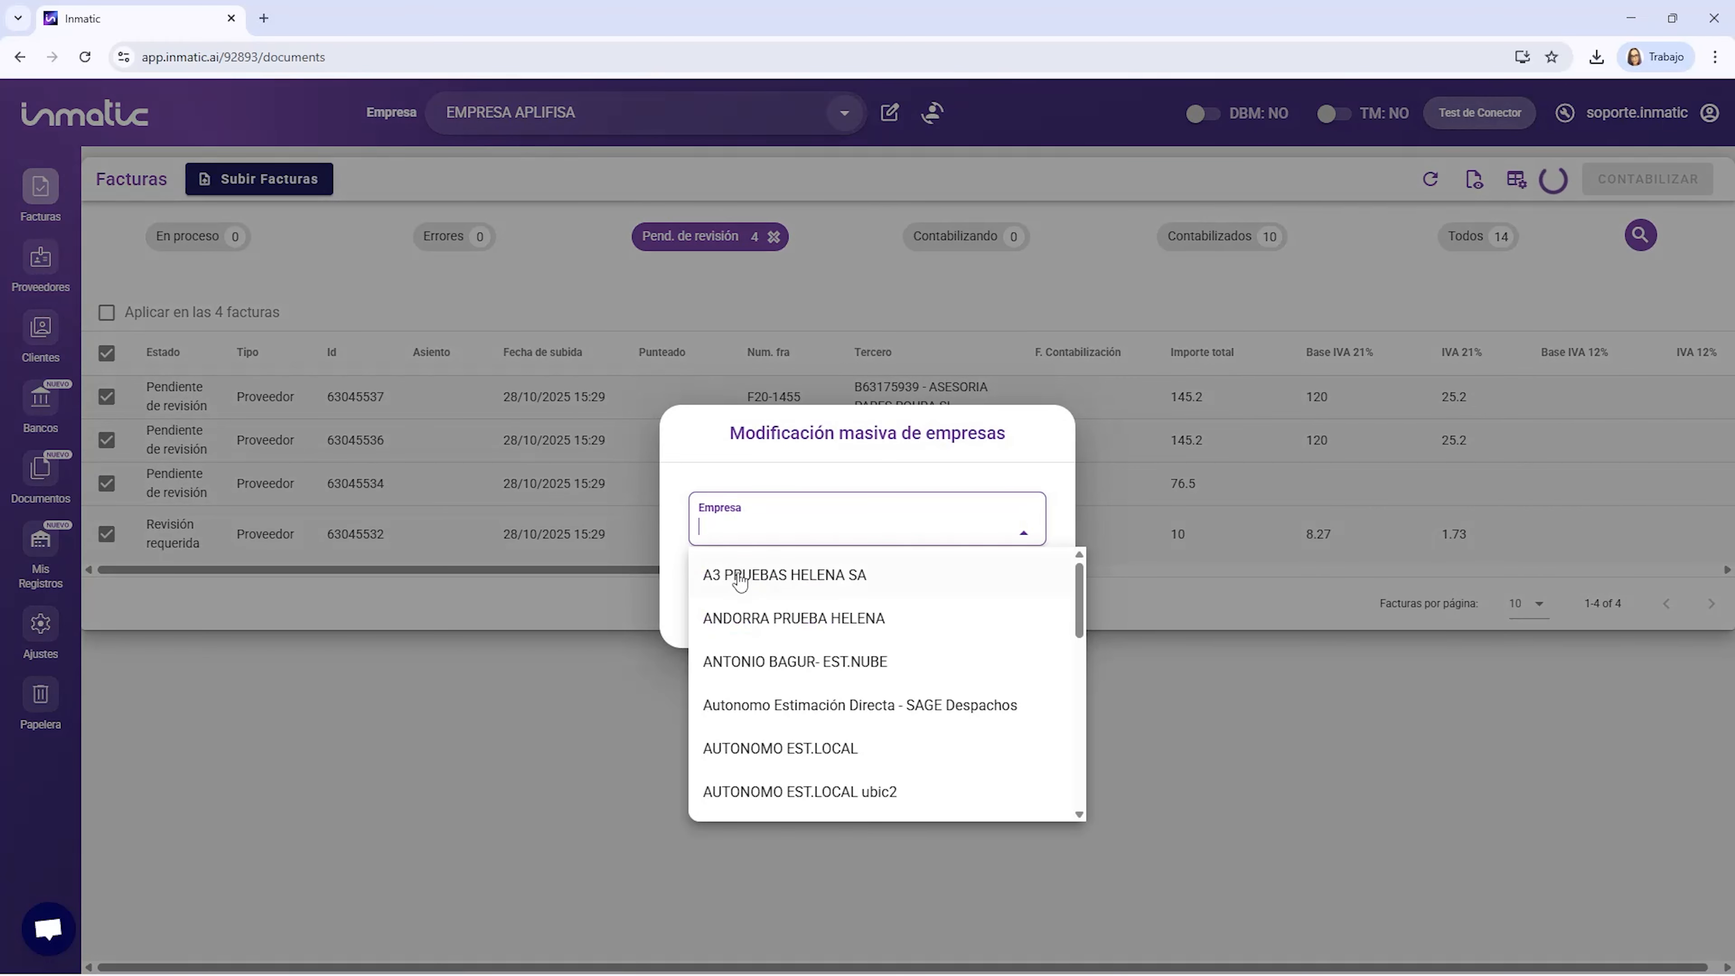
click(707, 468)
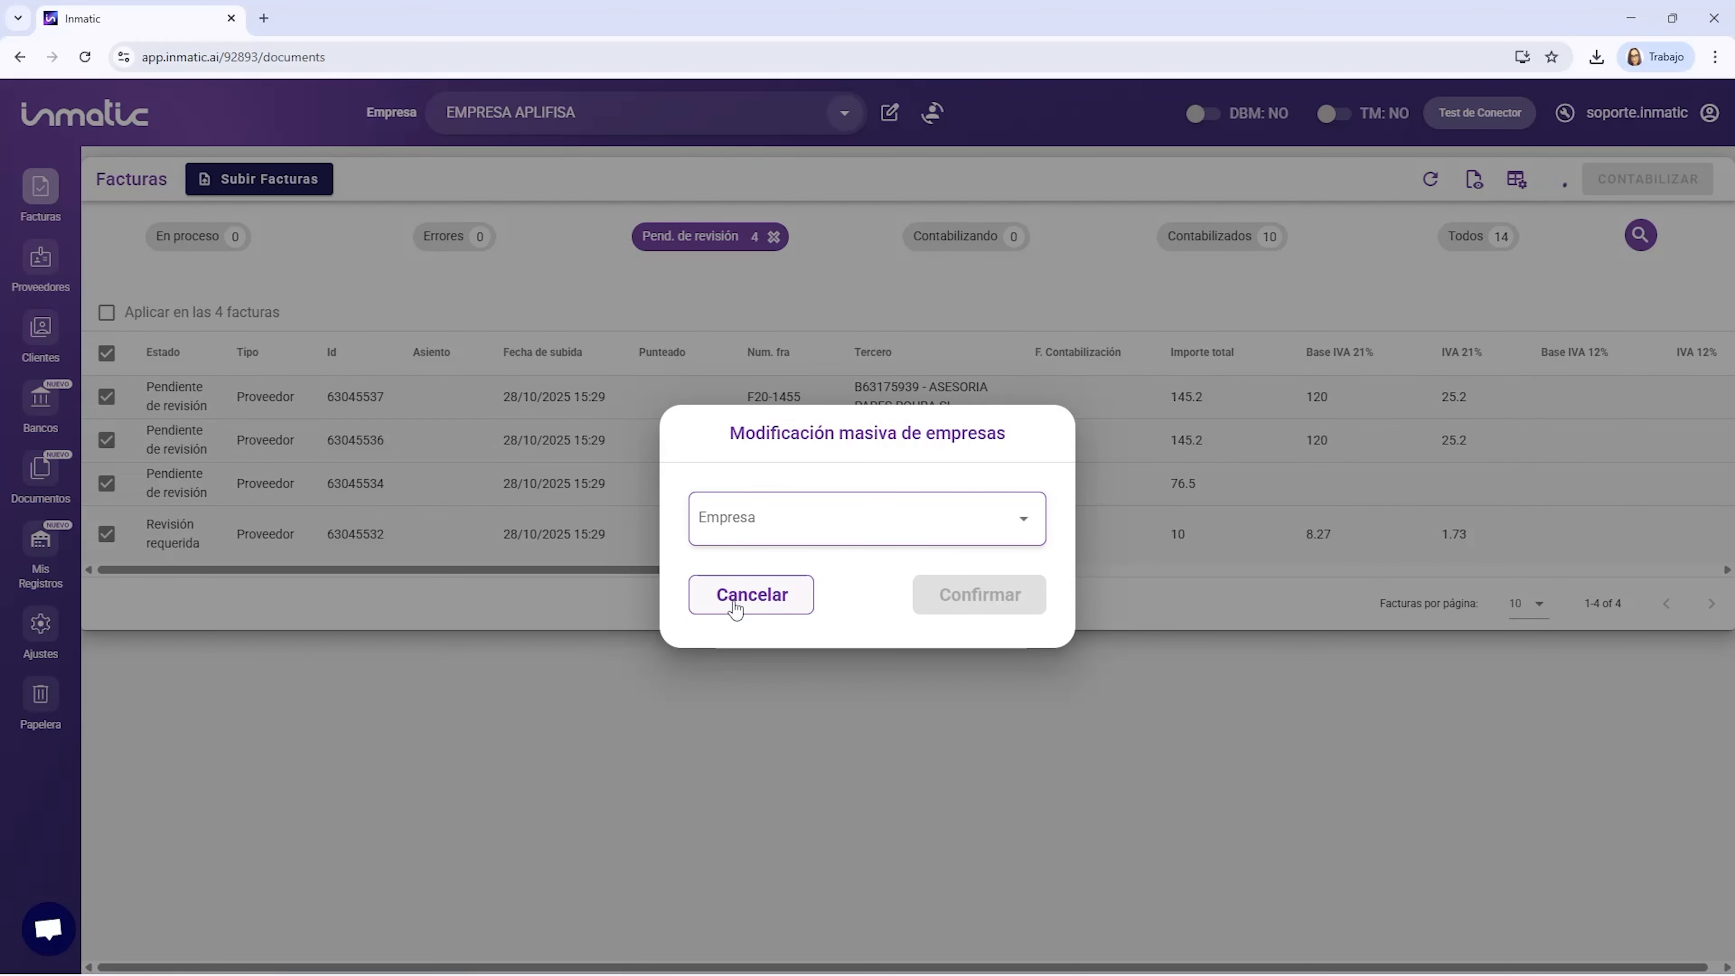
click(726, 607)
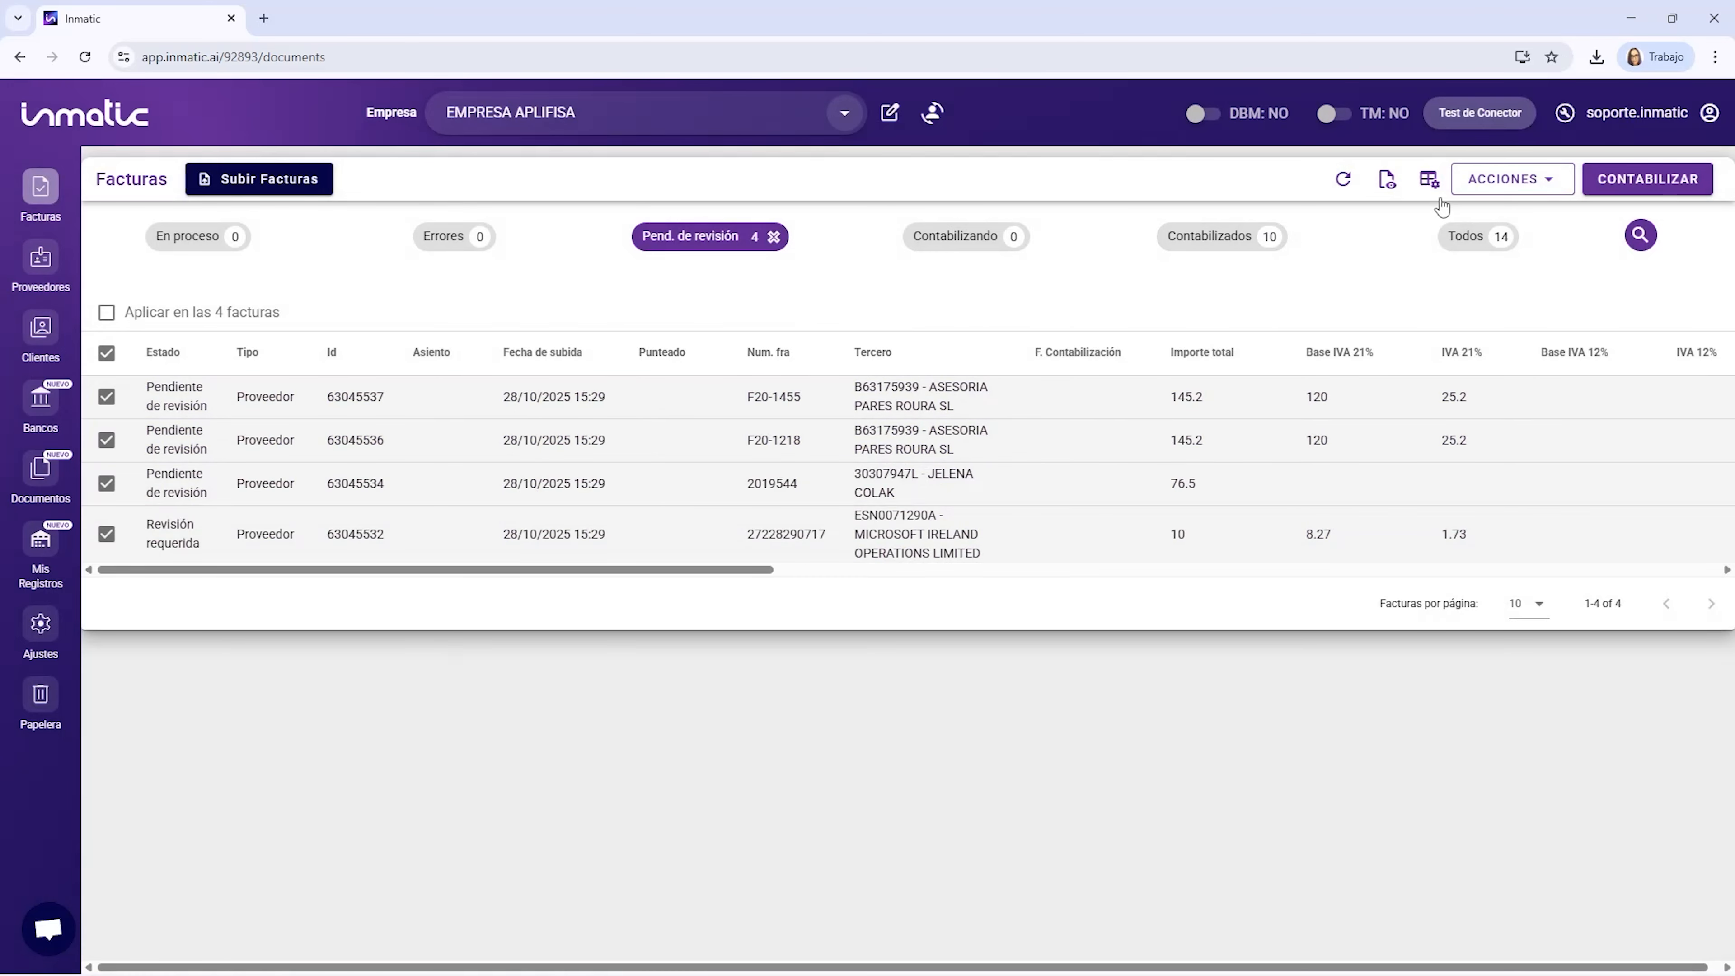
Examine the fields of the Cambios Masivos form, including the document type options and fiscal settings, and cancel without applying changes.
click(1507, 179)
click(1494, 547)
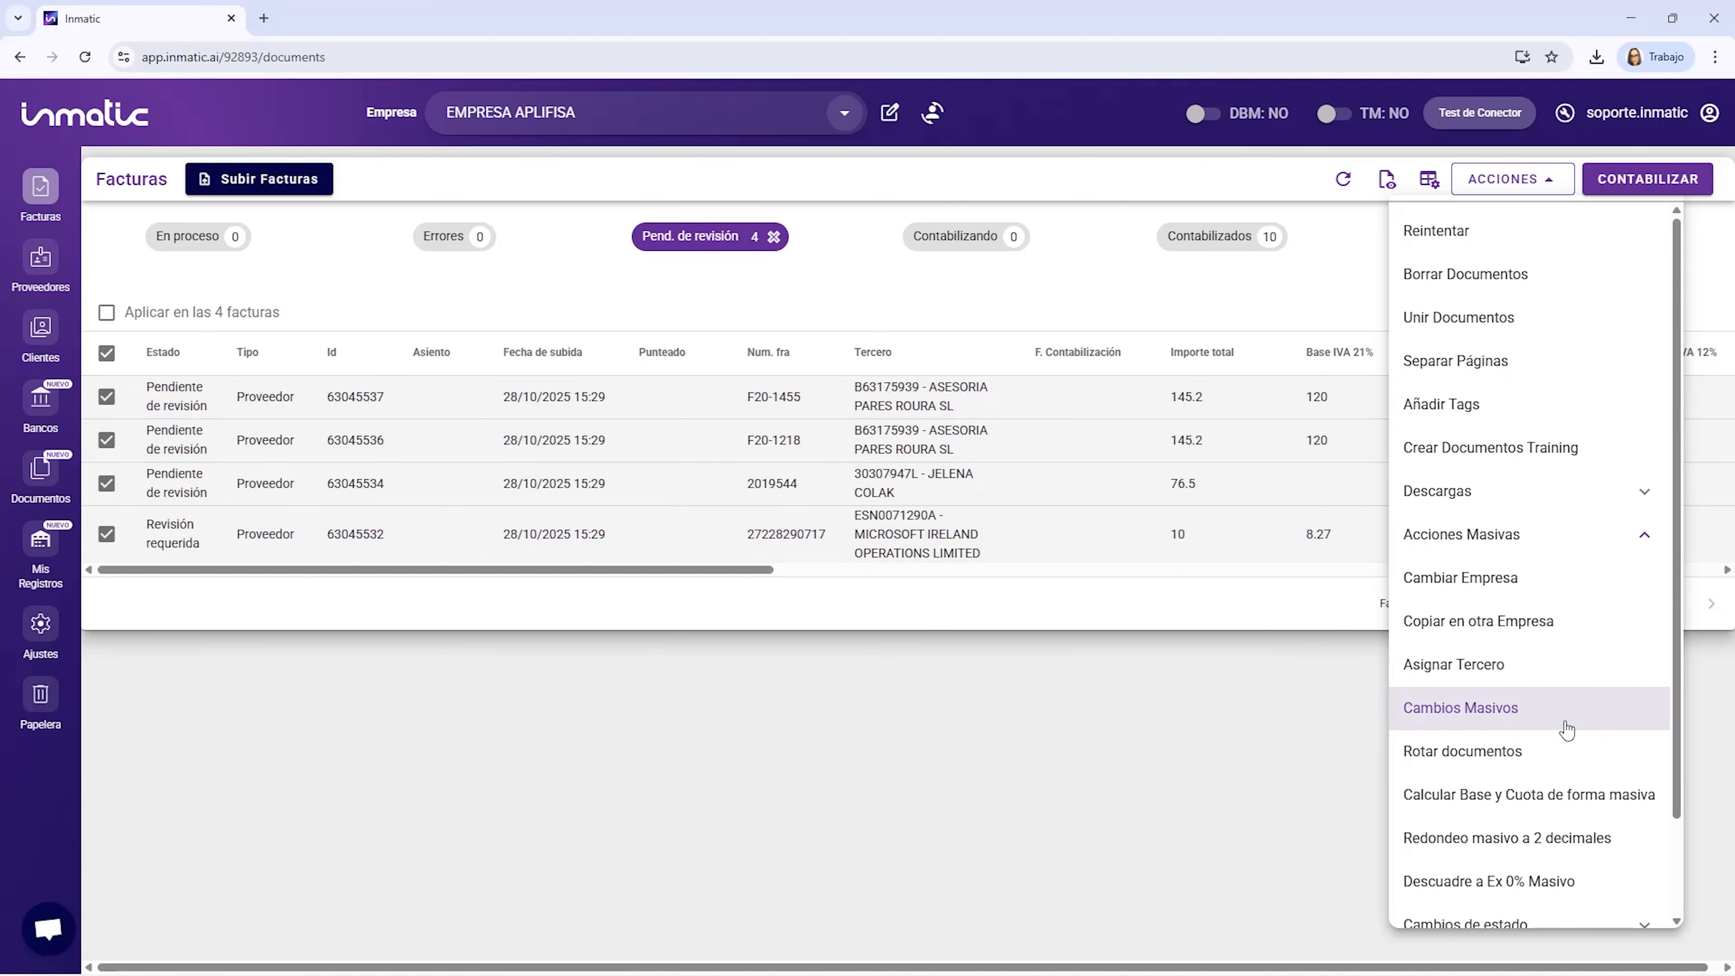
click(1460, 715)
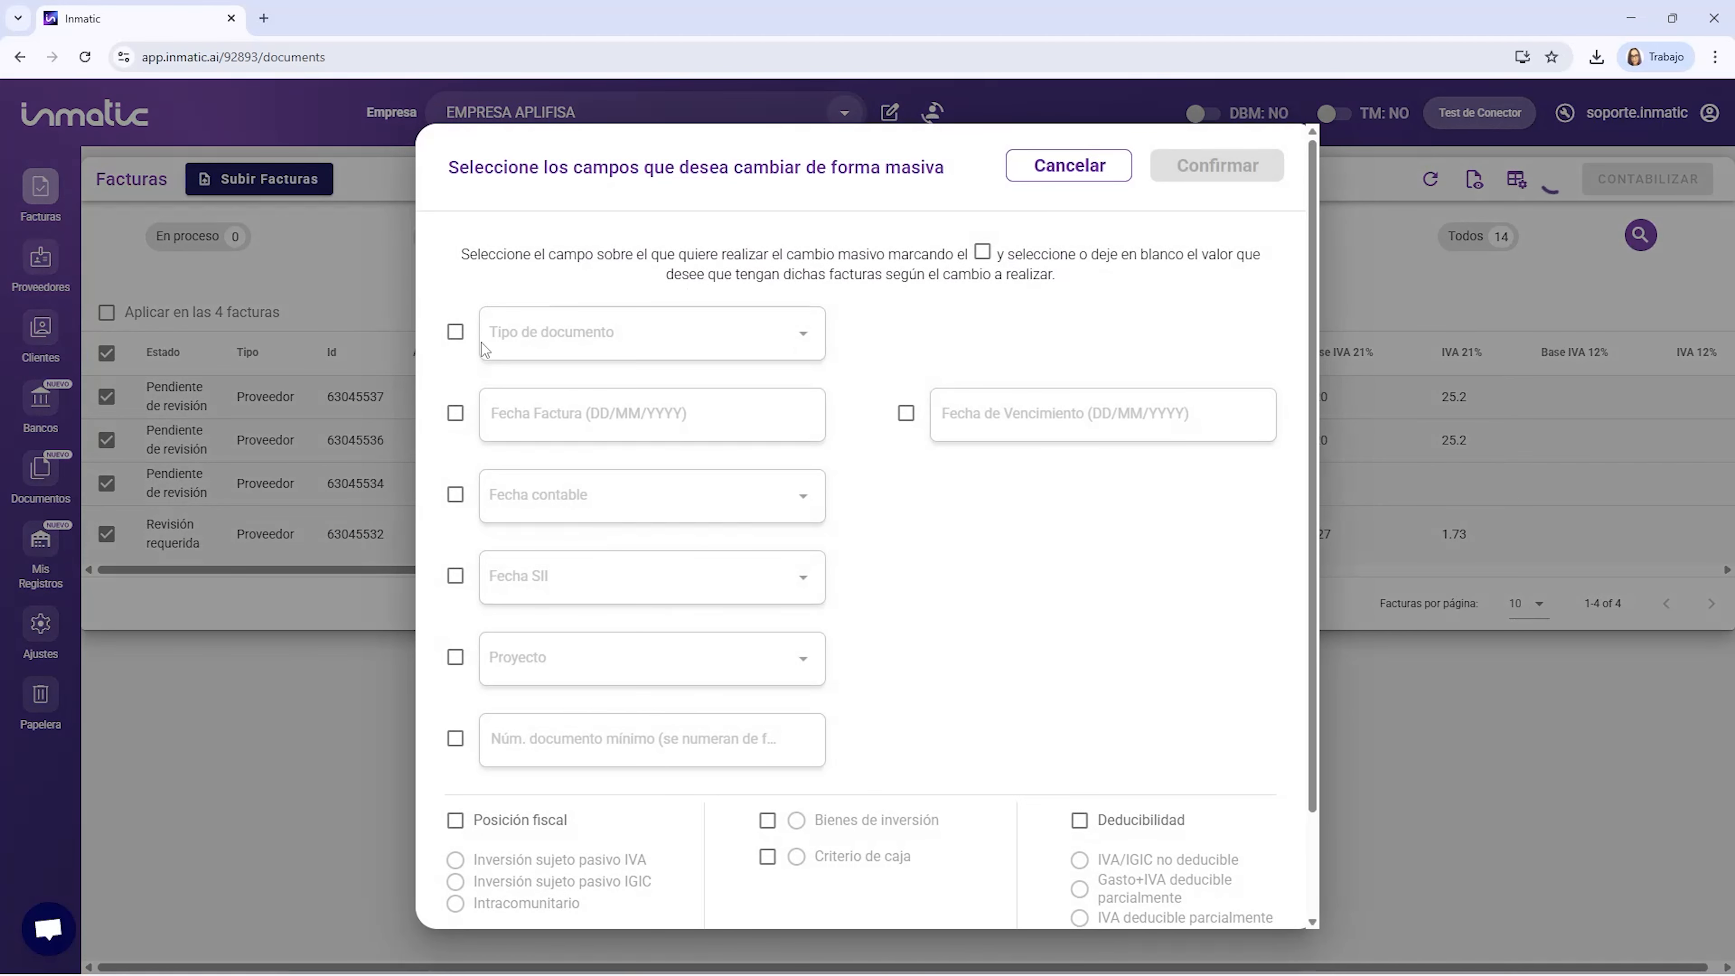
click(455, 333)
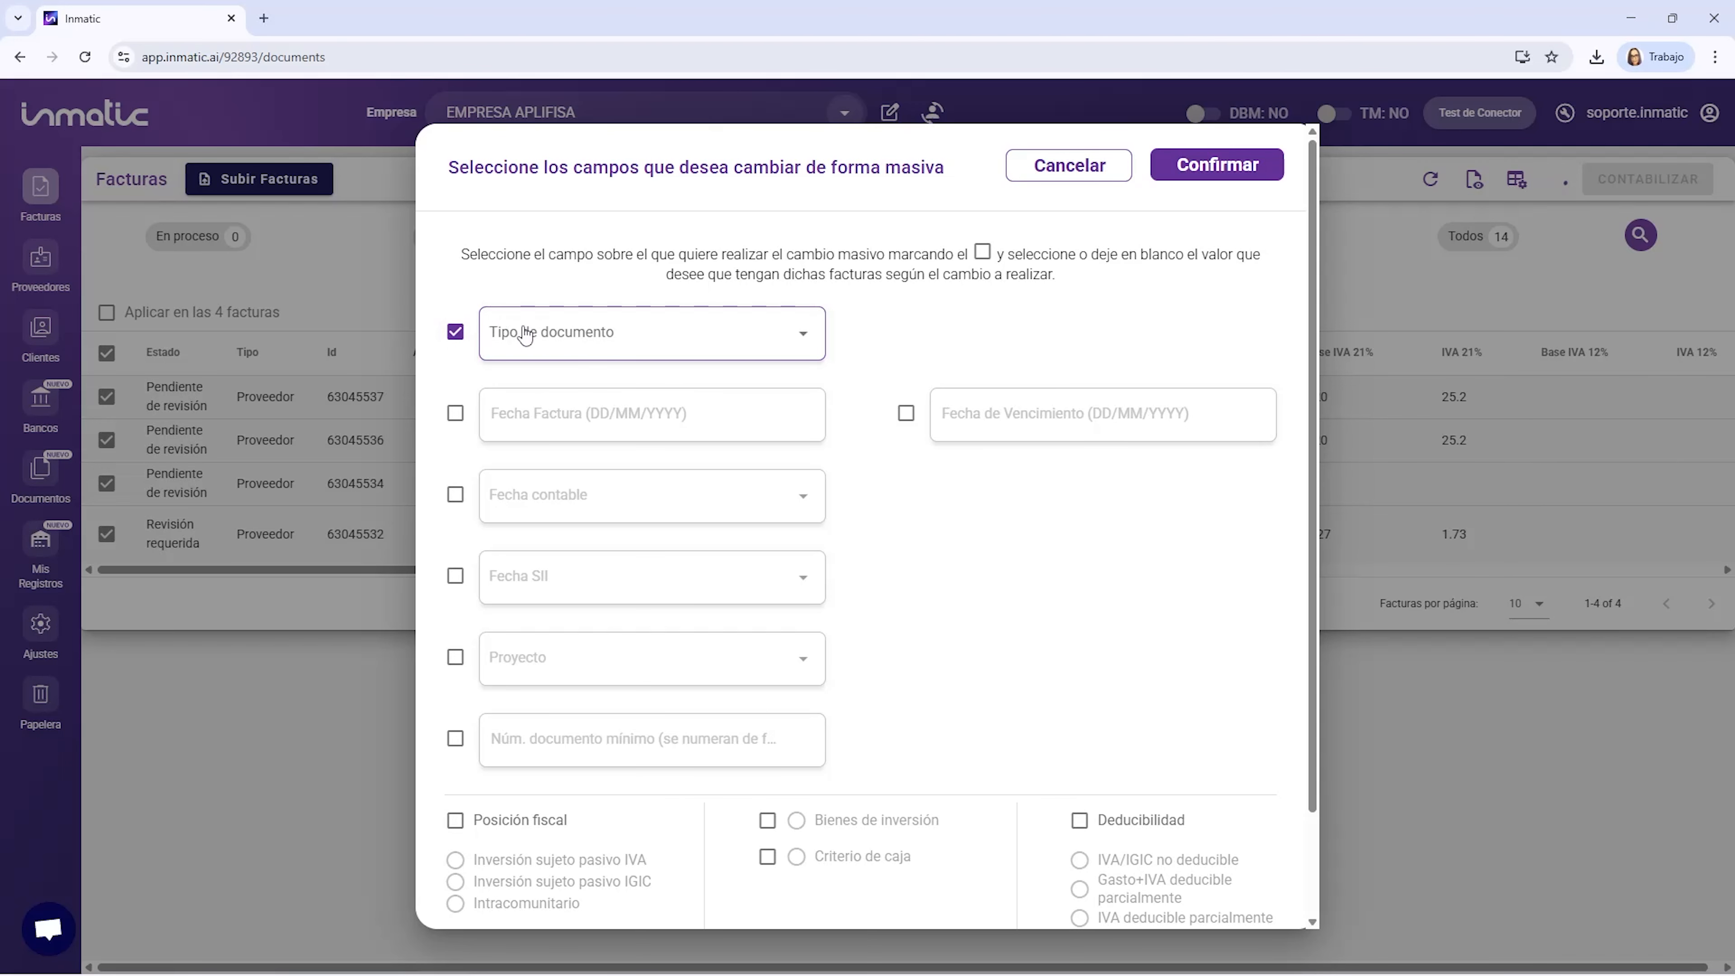
click(517, 350)
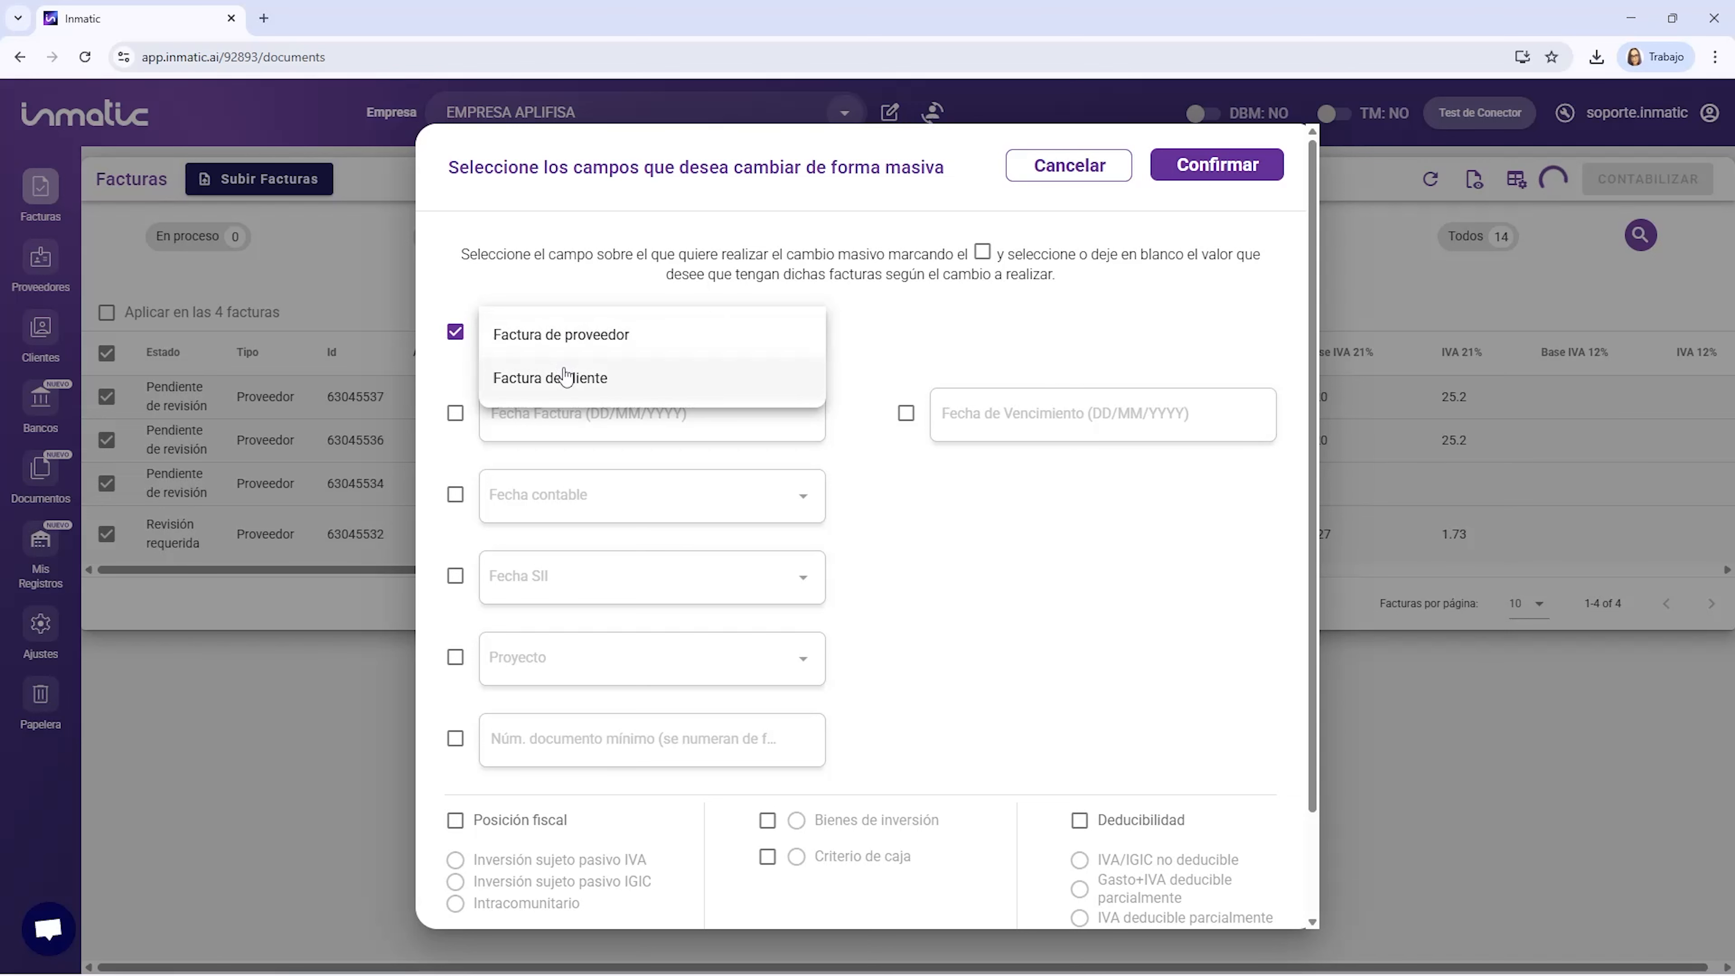
click(454, 331)
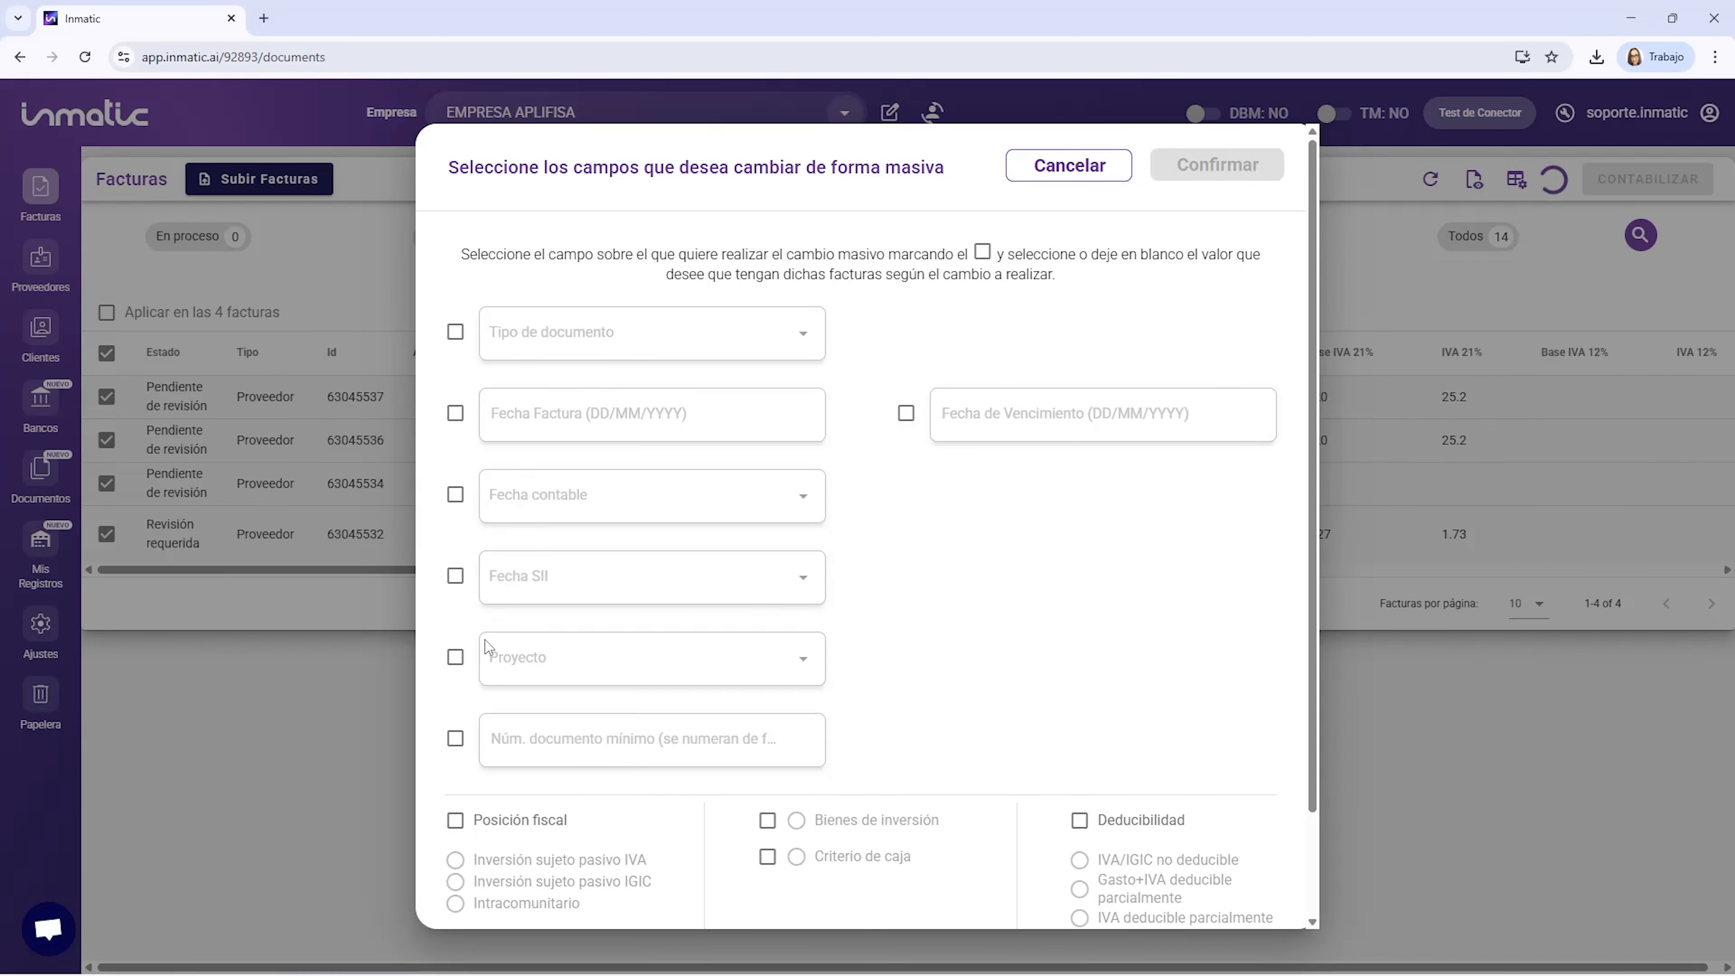
scroll(628, 718, down, 3)
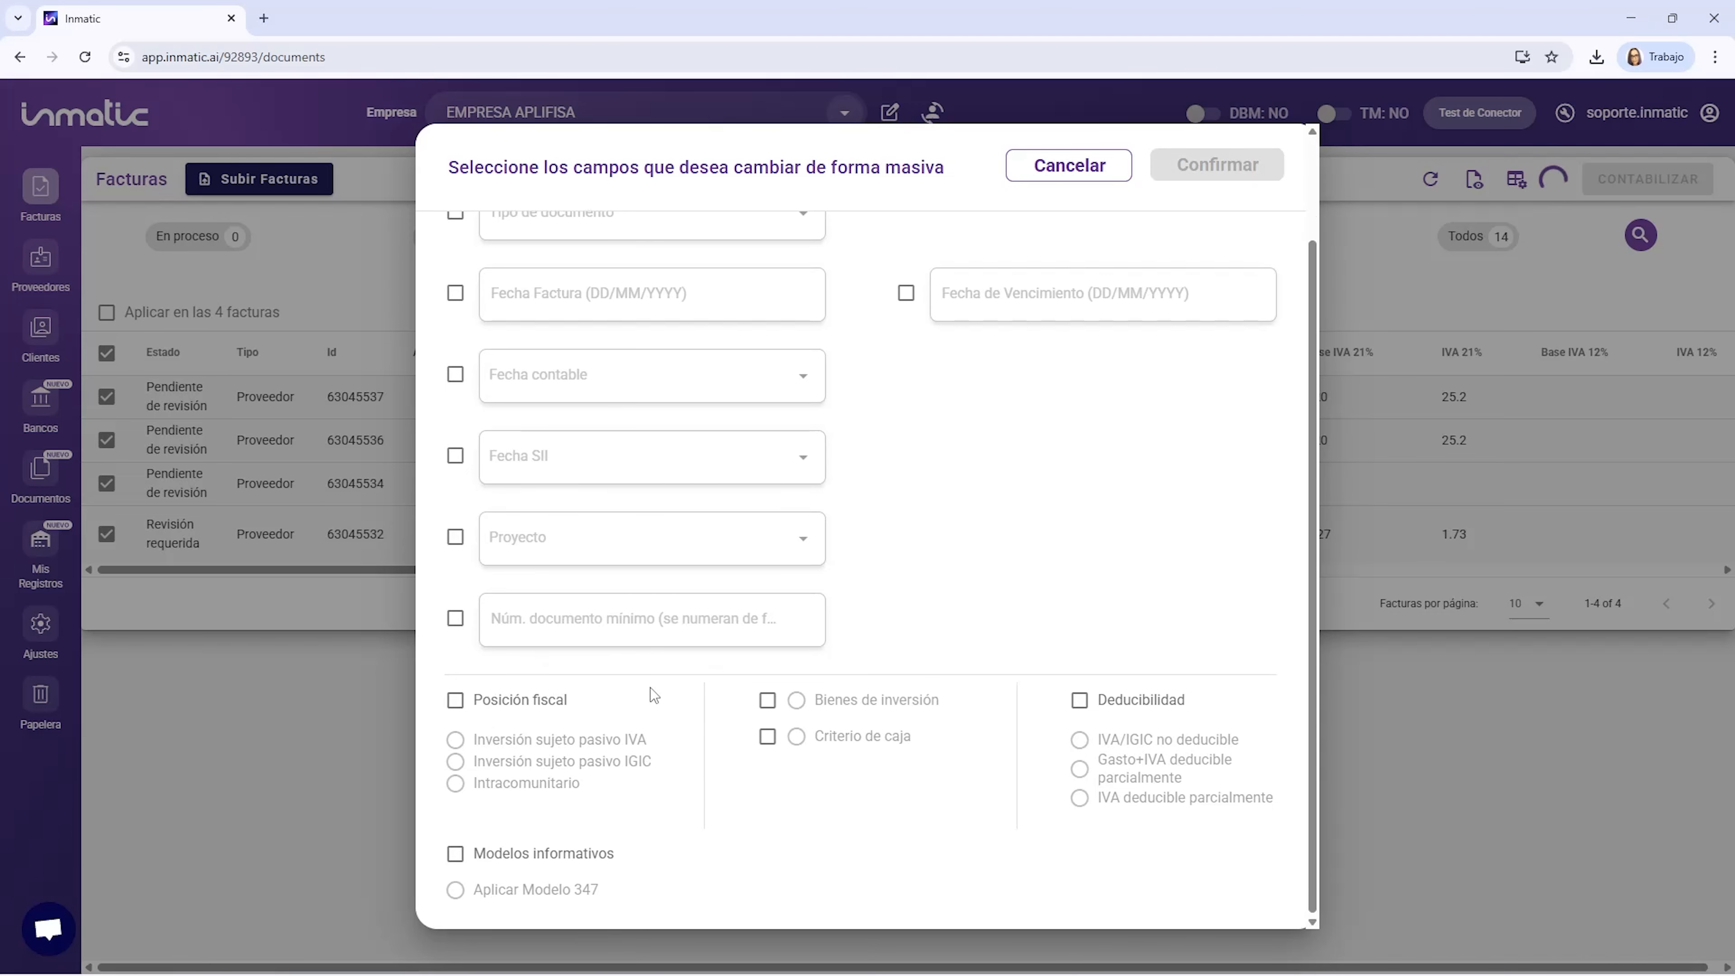
scroll(835, 559, up, 1)
scroll(835, 559, up, 2)
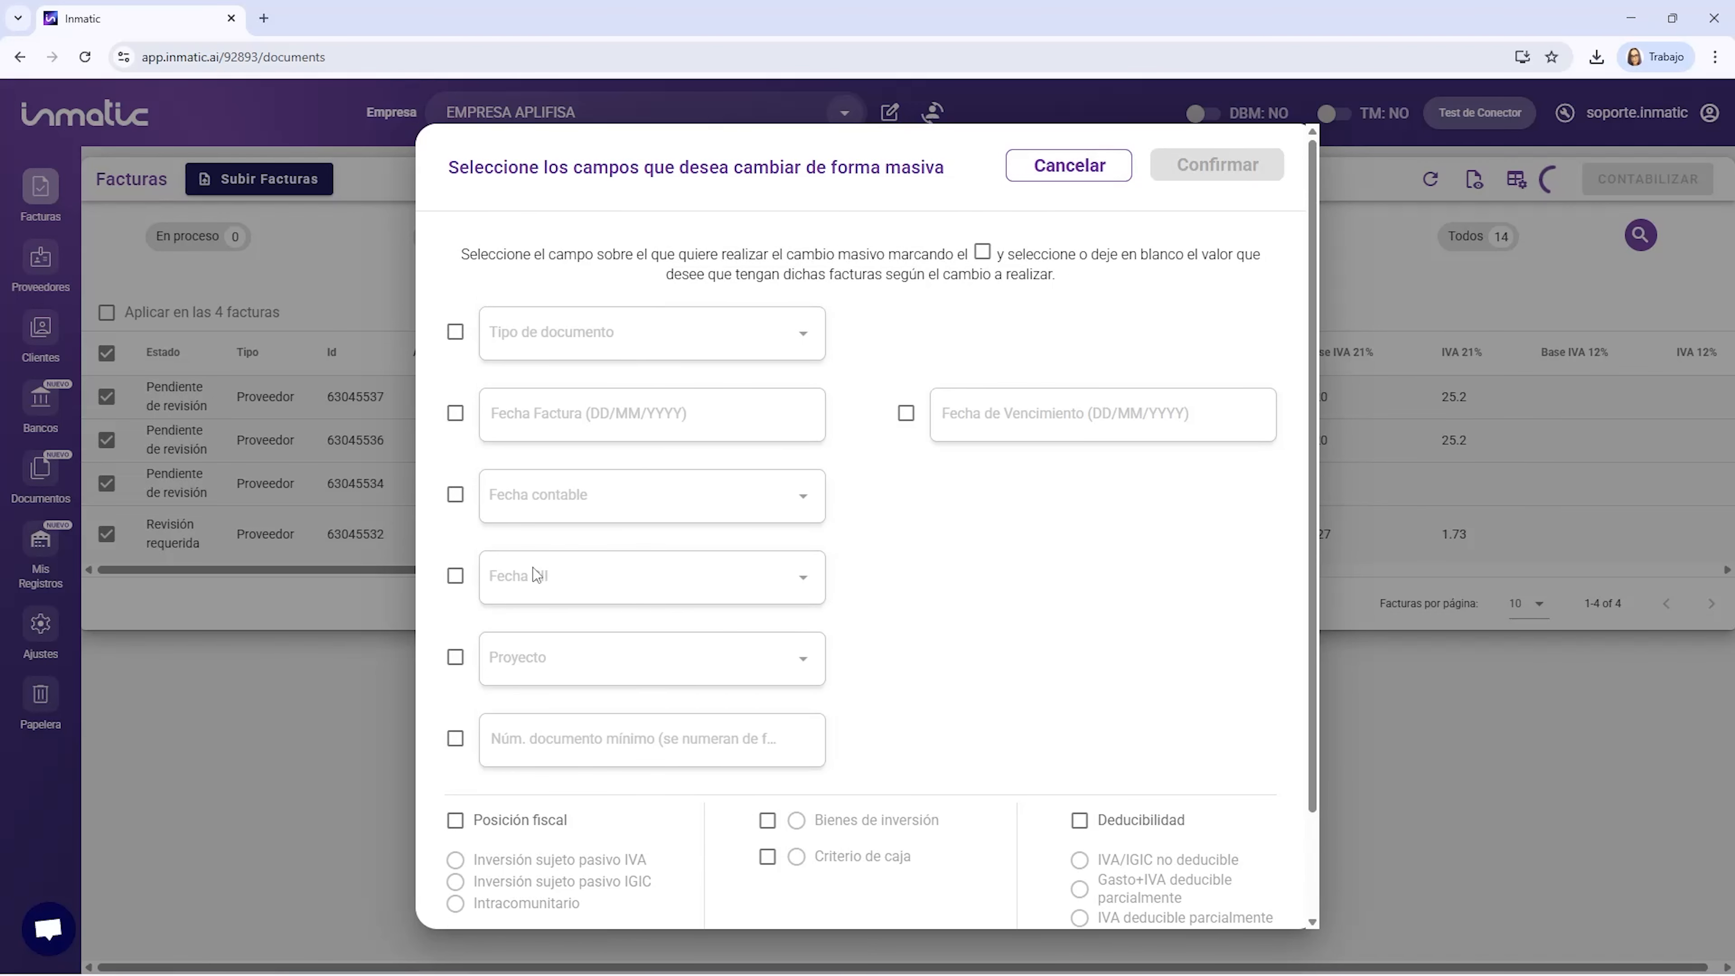
click(1056, 167)
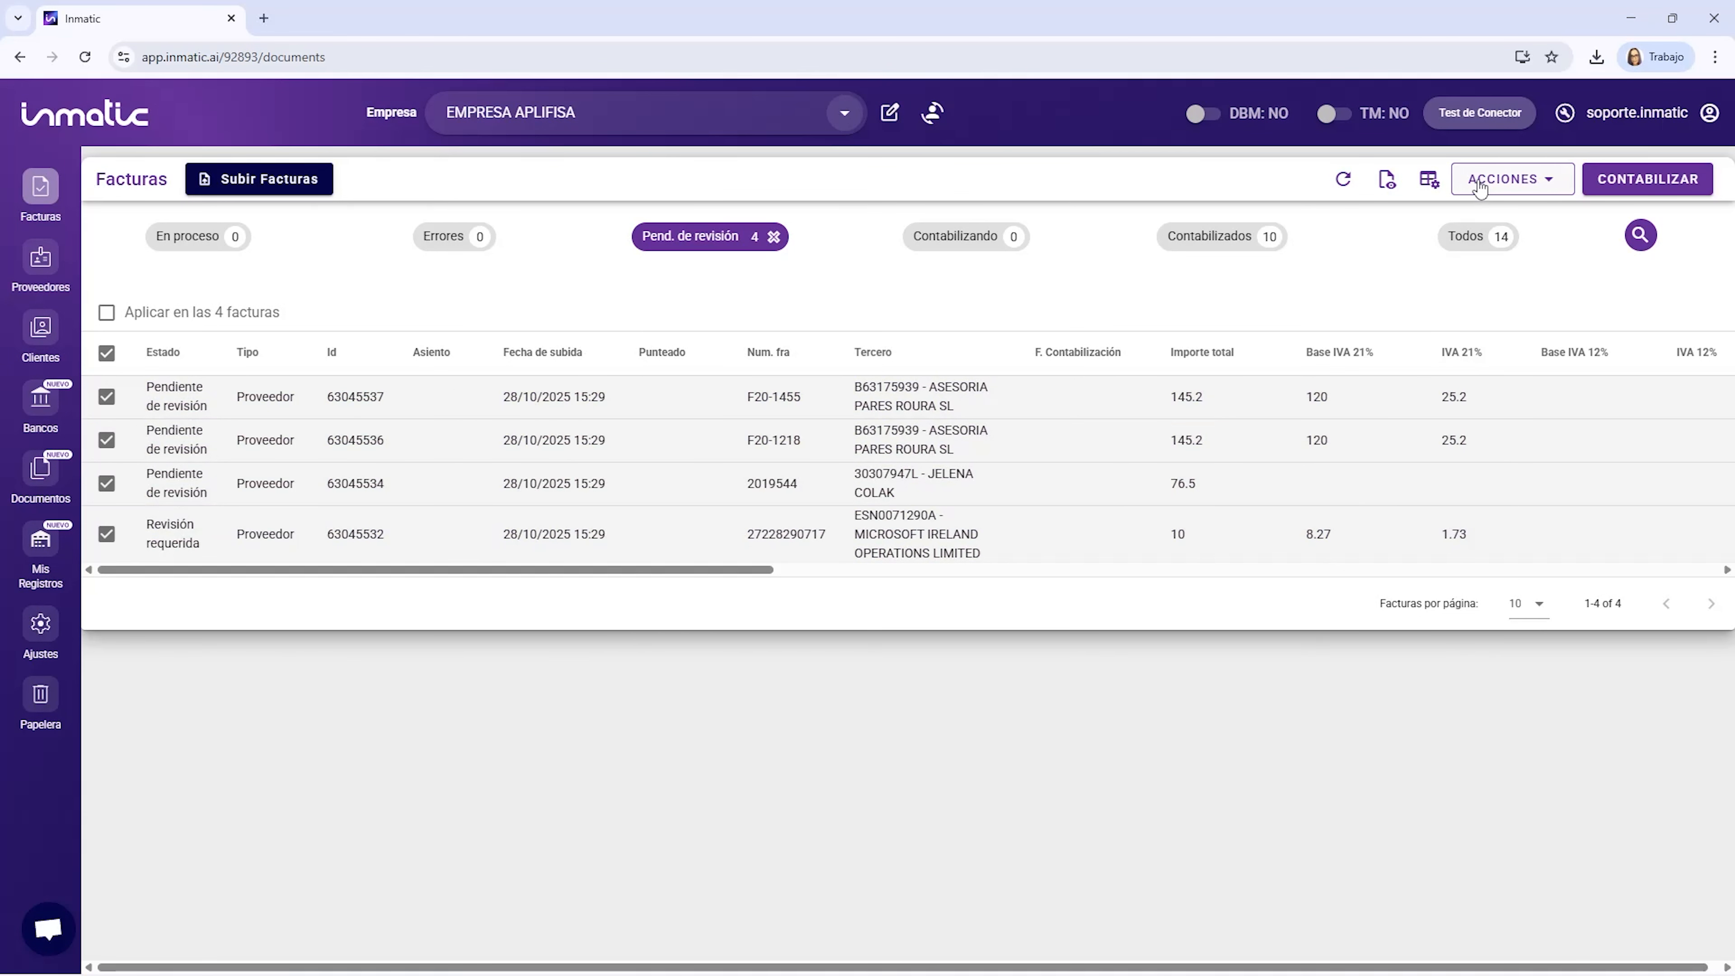
Review the remaining bulk actions for the four invoices, view the detail of invoice F20-1455, and return to the list.
click(1479, 188)
click(1490, 553)
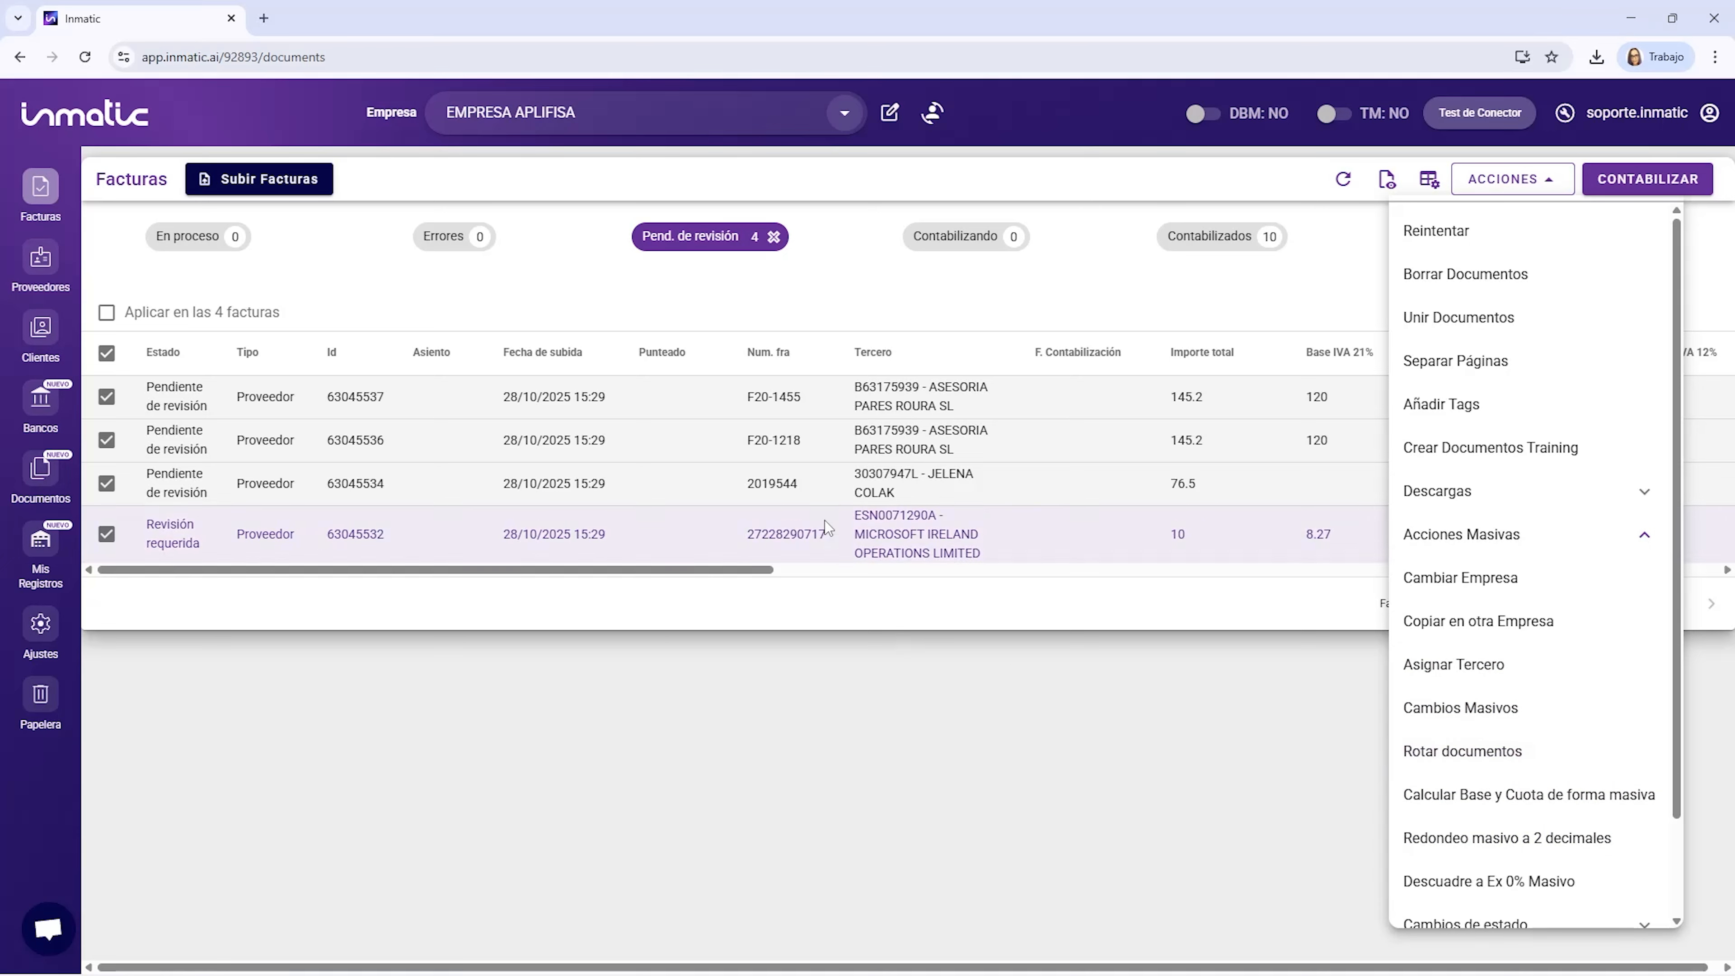
click(711, 404)
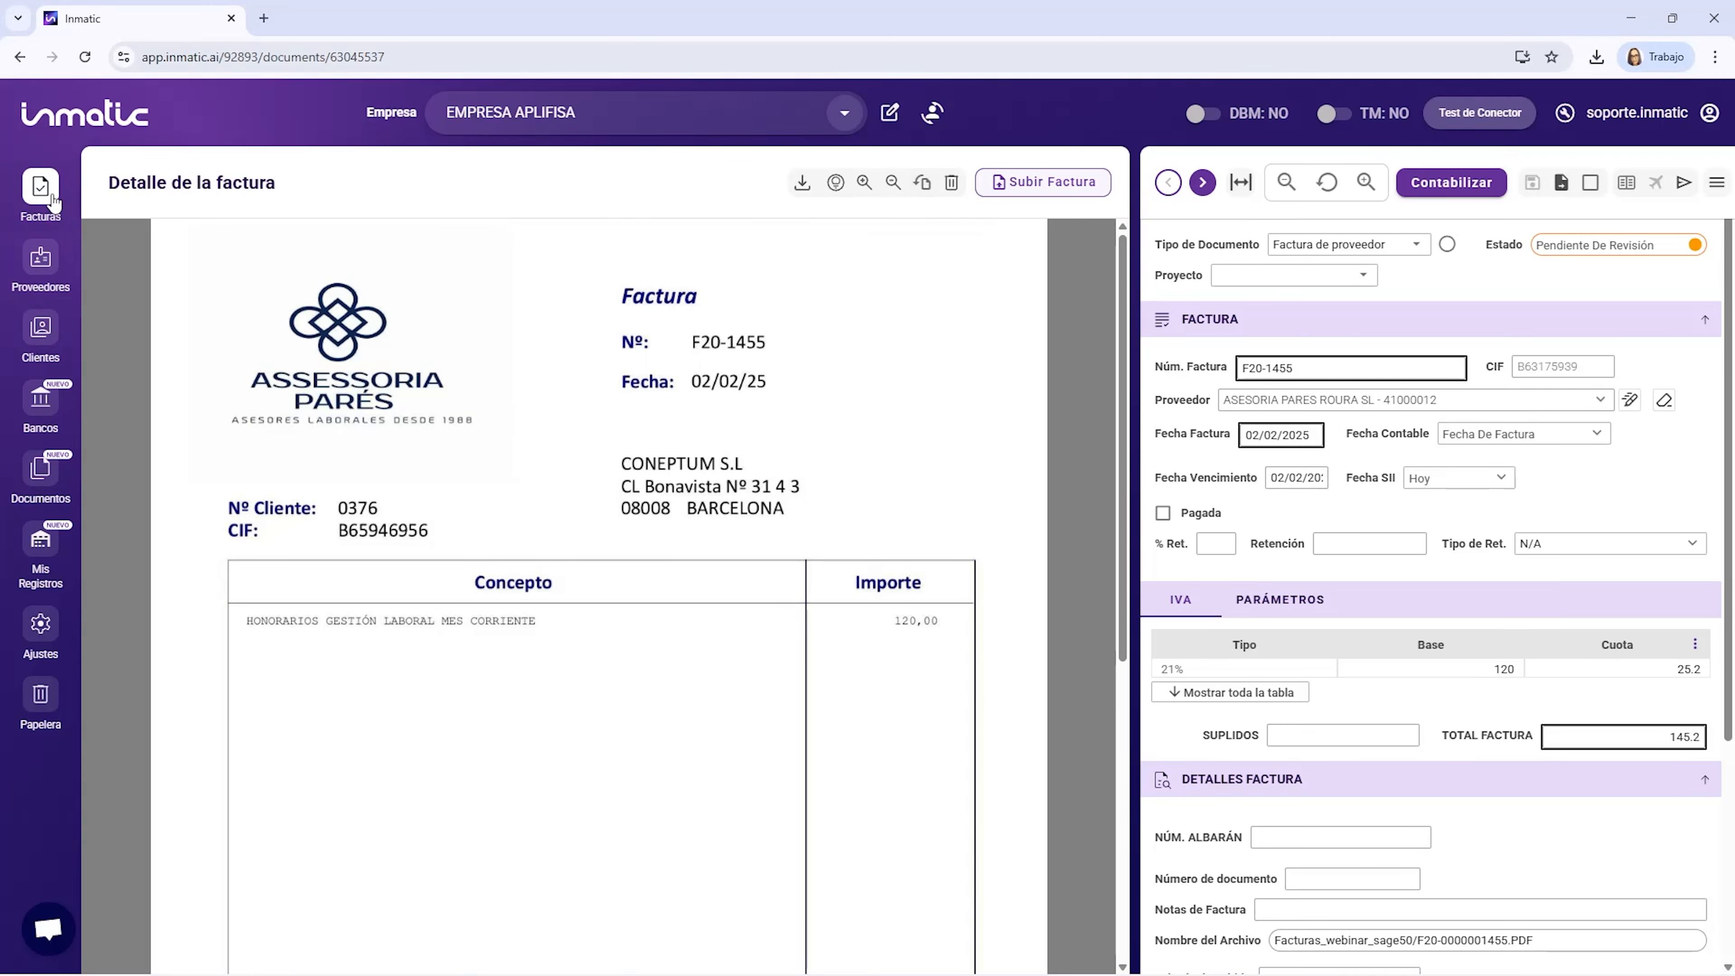
click(41, 202)
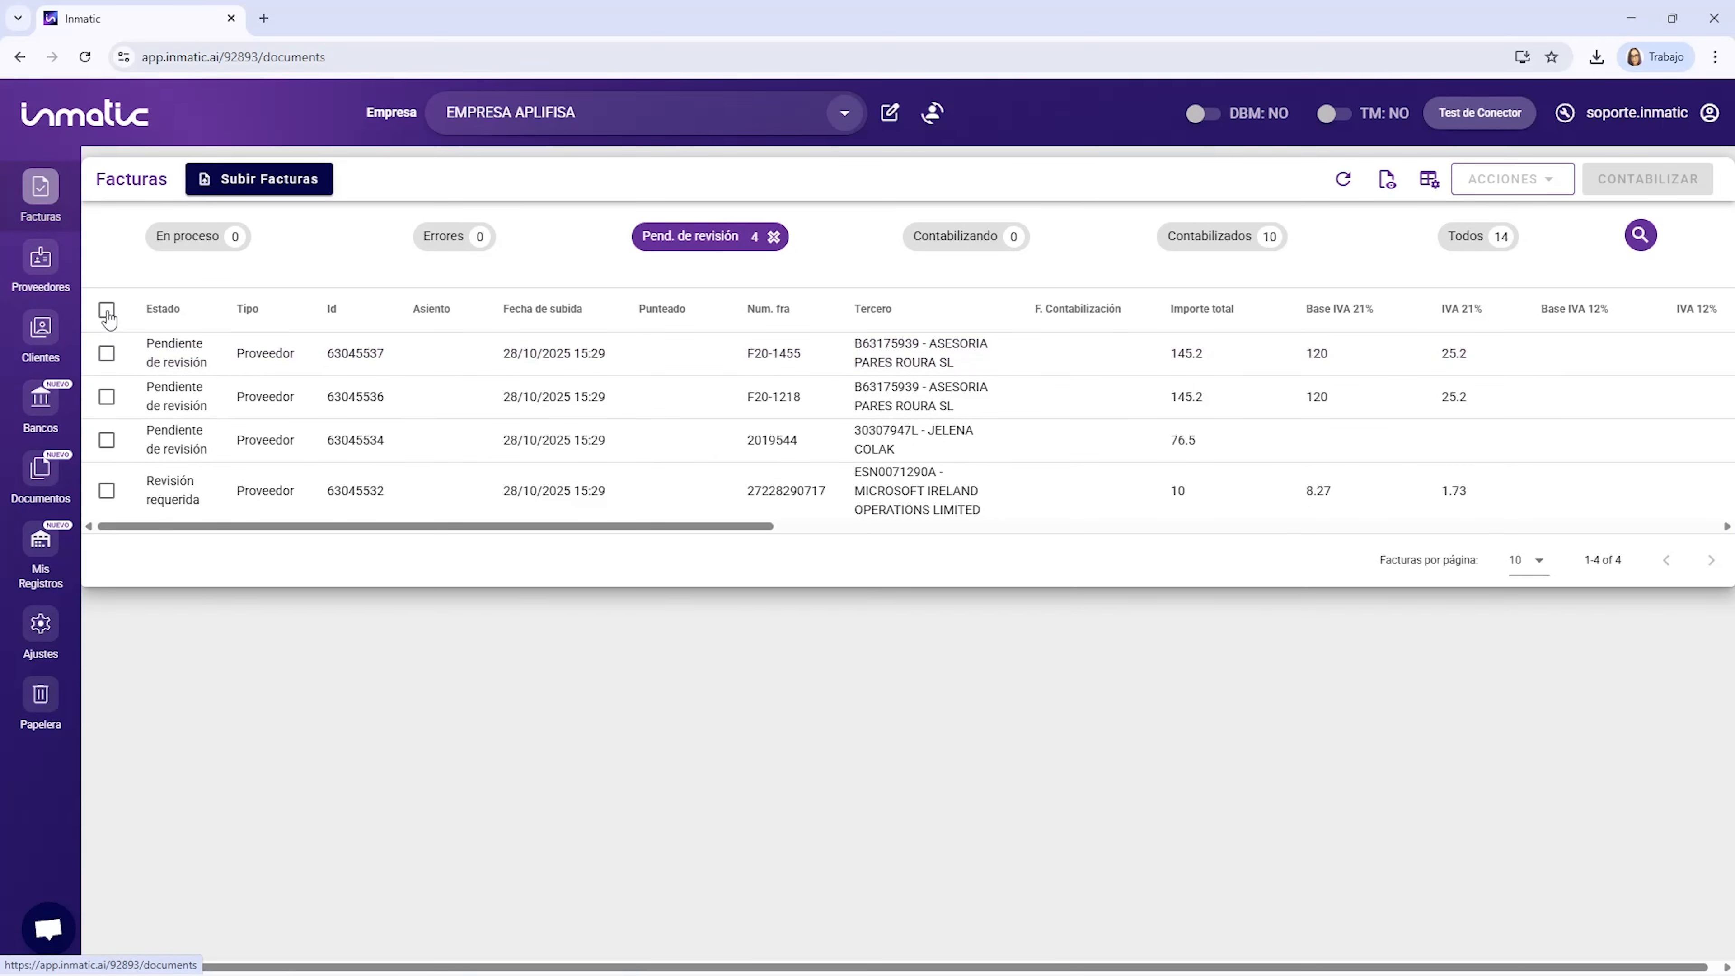
Select all four pending invoices again and locate the Calcular Base y Cuota de forma masiva action.
click(107, 310)
click(1492, 185)
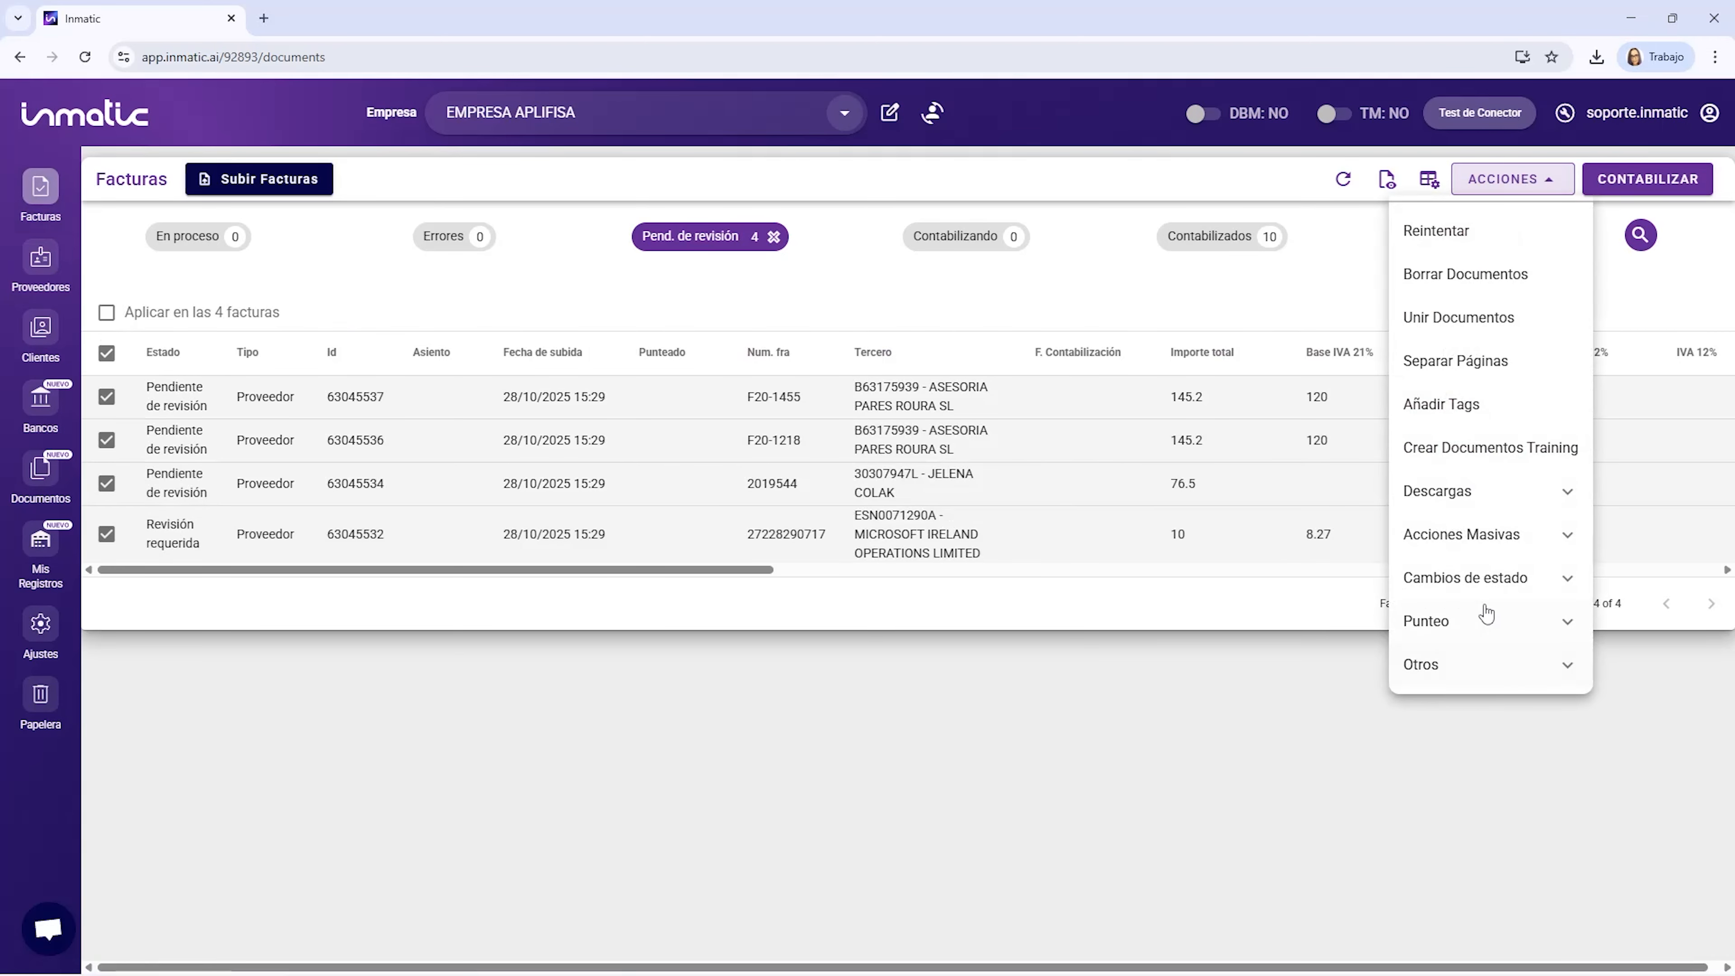
click(1489, 537)
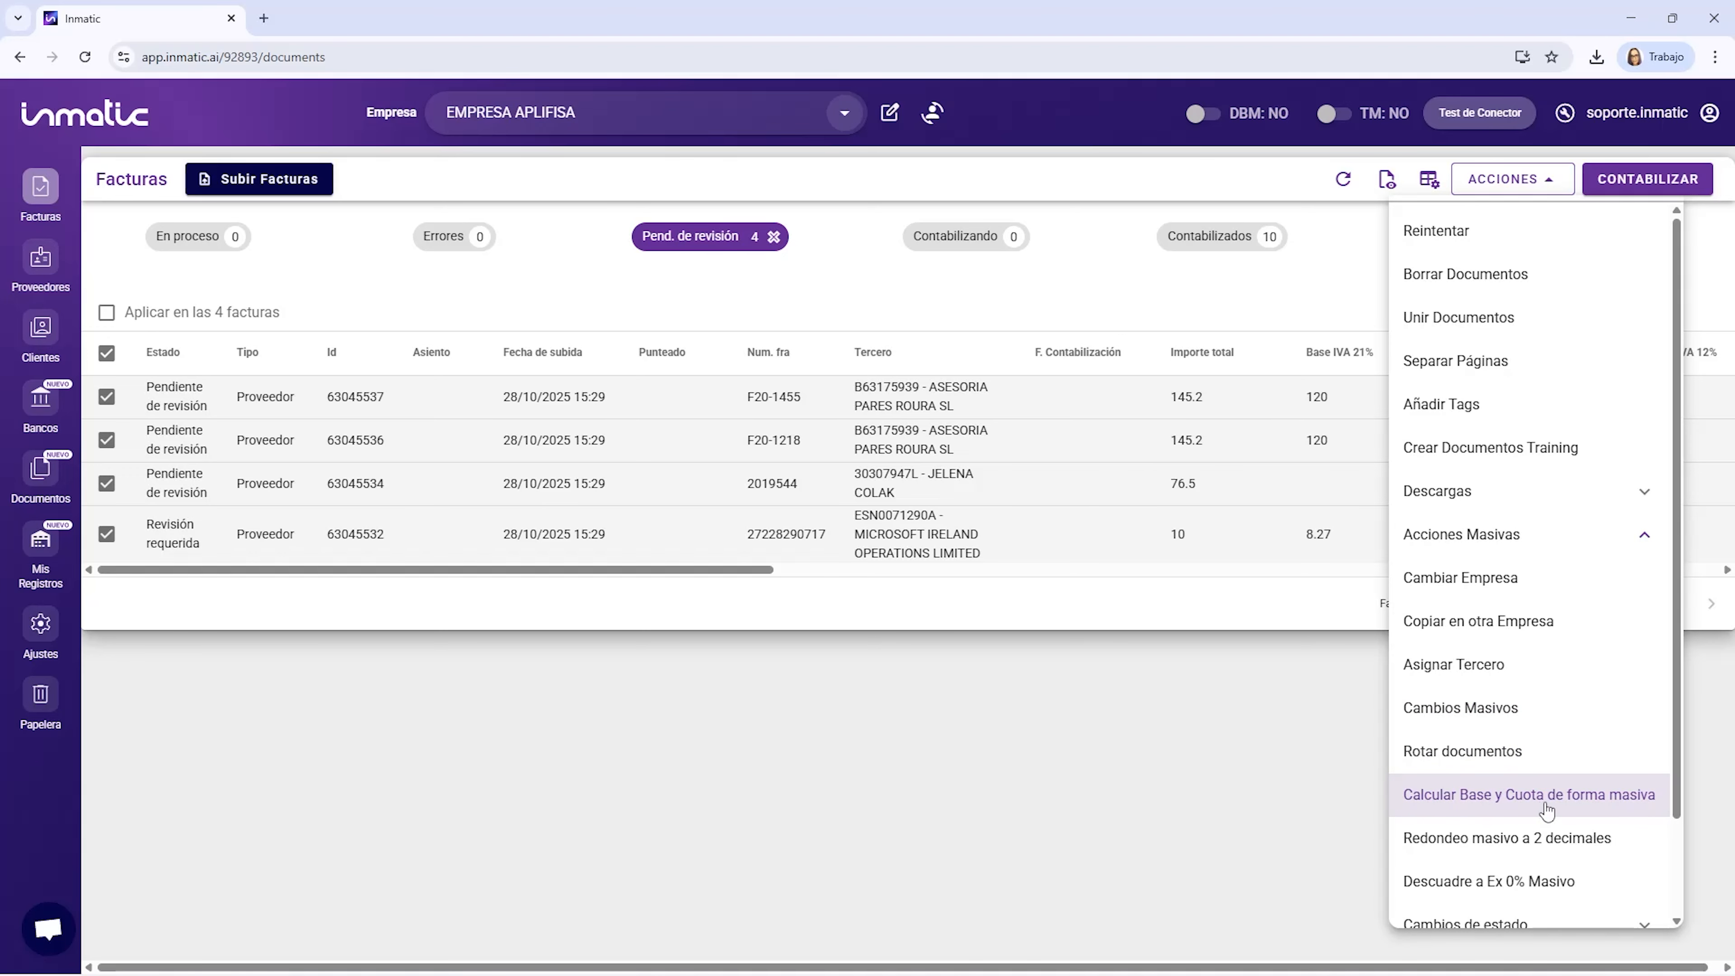
click(701, 759)
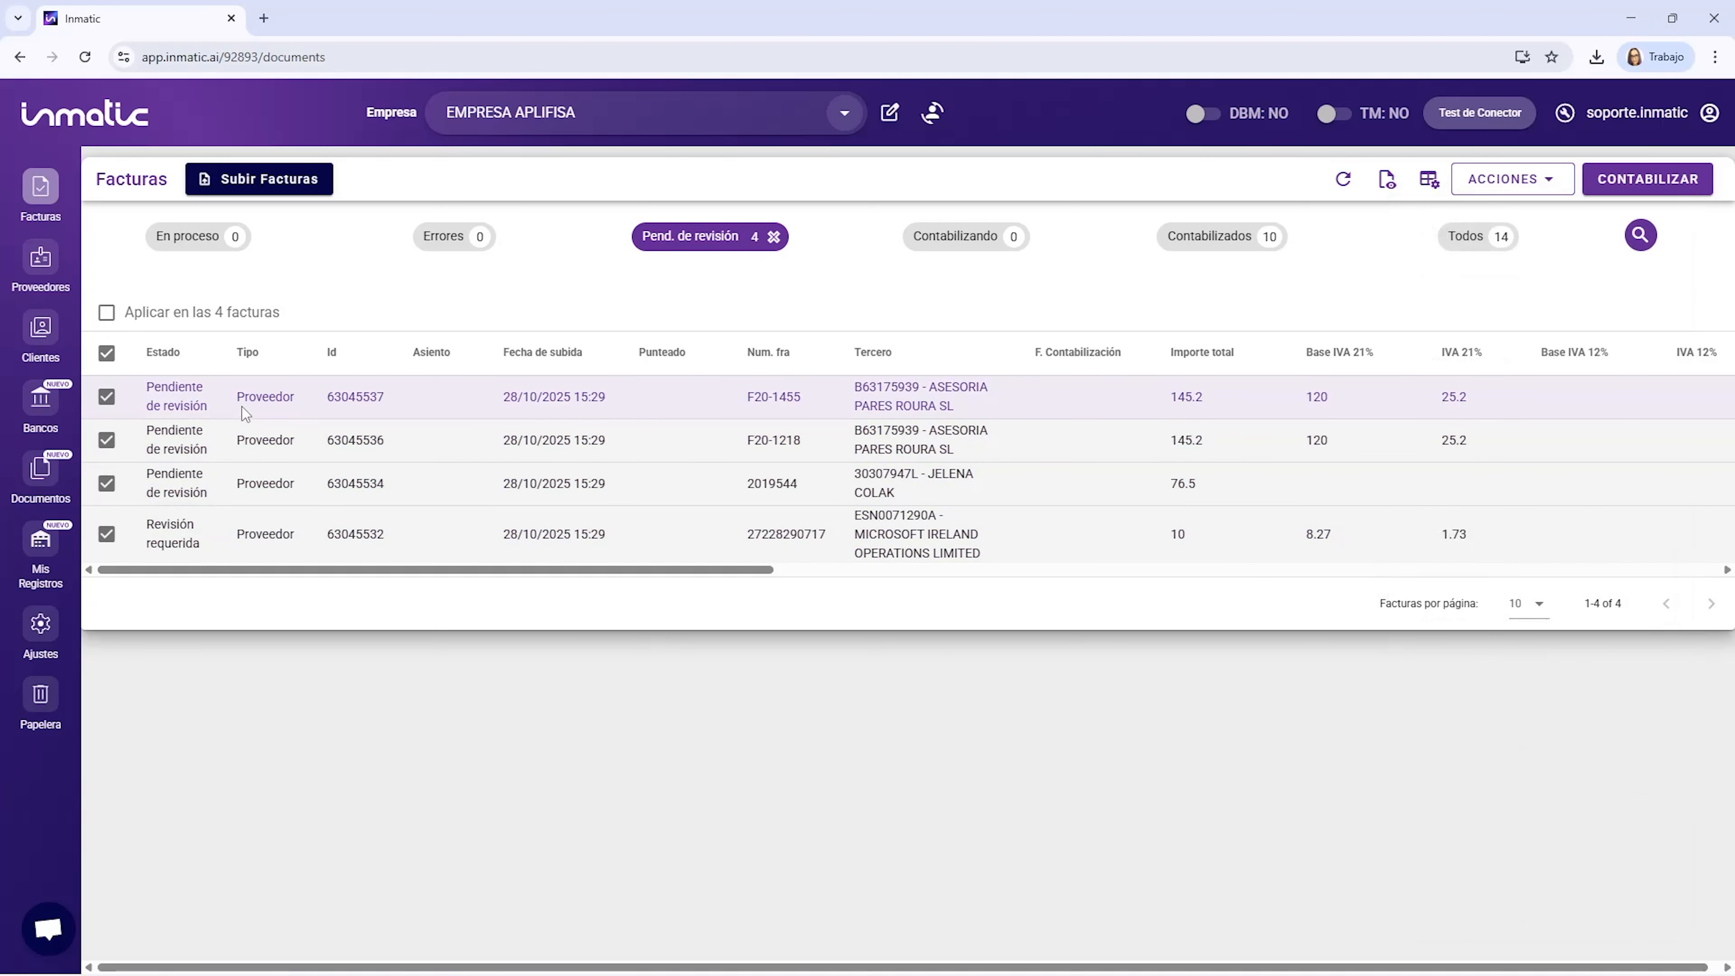
Clear the selection and check the IVA base and quota of invoice F20-1455 in its detail view.
click(106, 353)
click(260, 356)
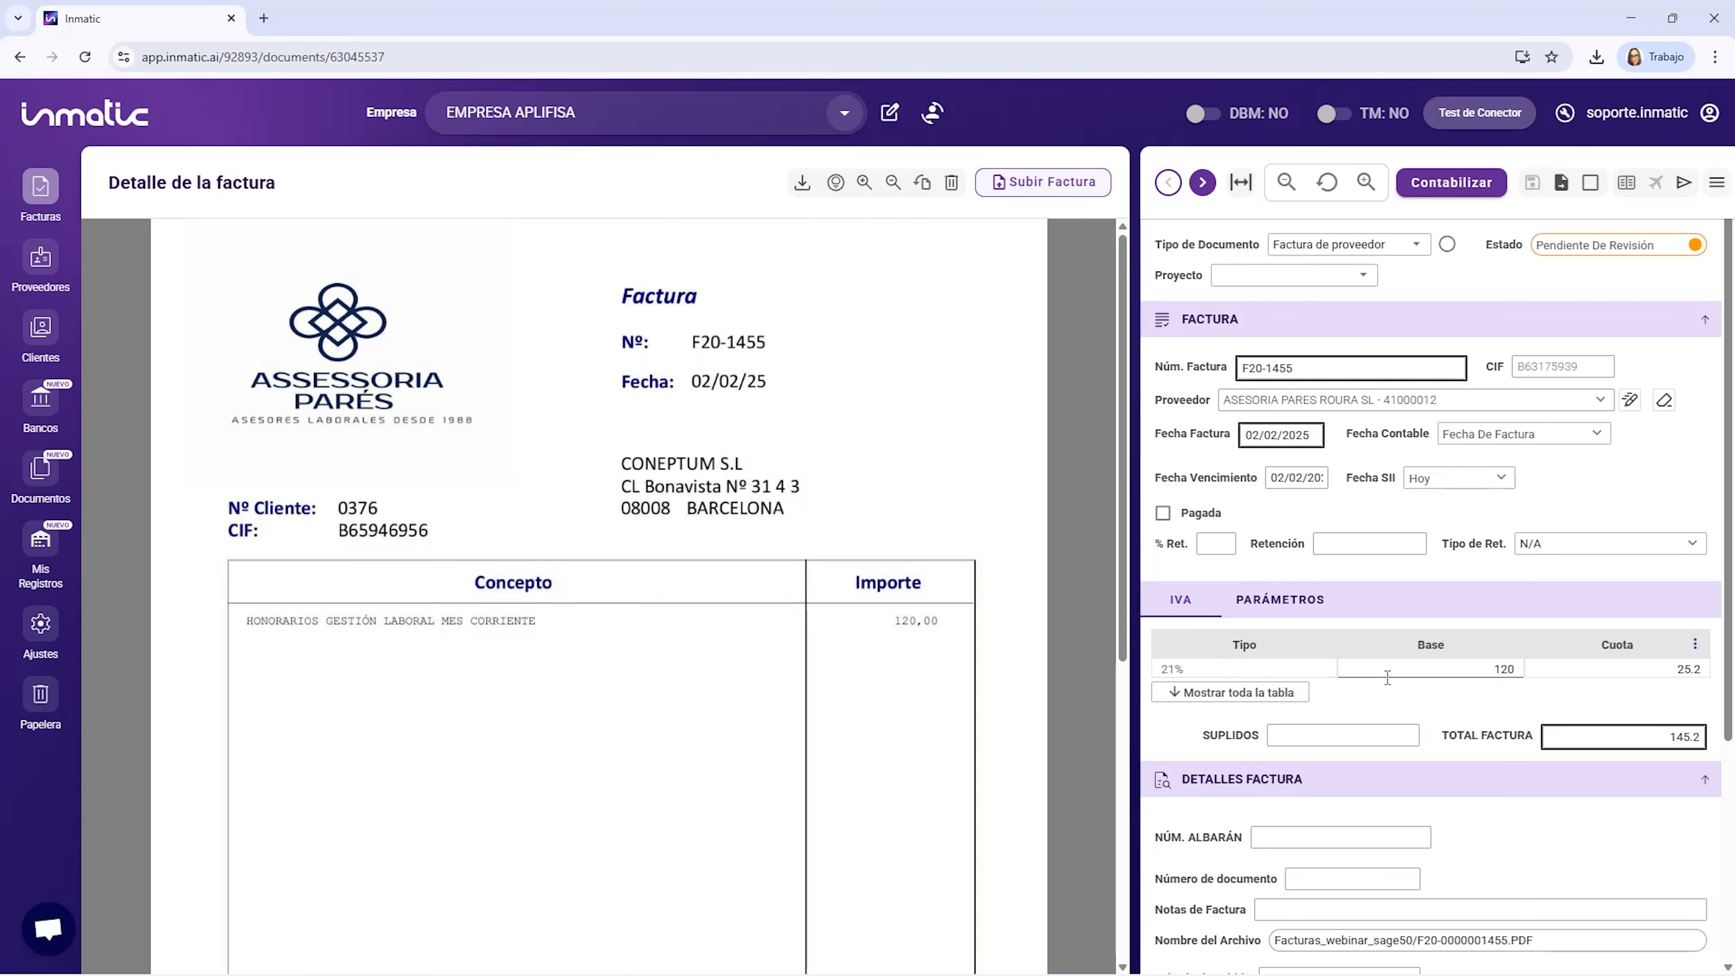
click(61, 220)
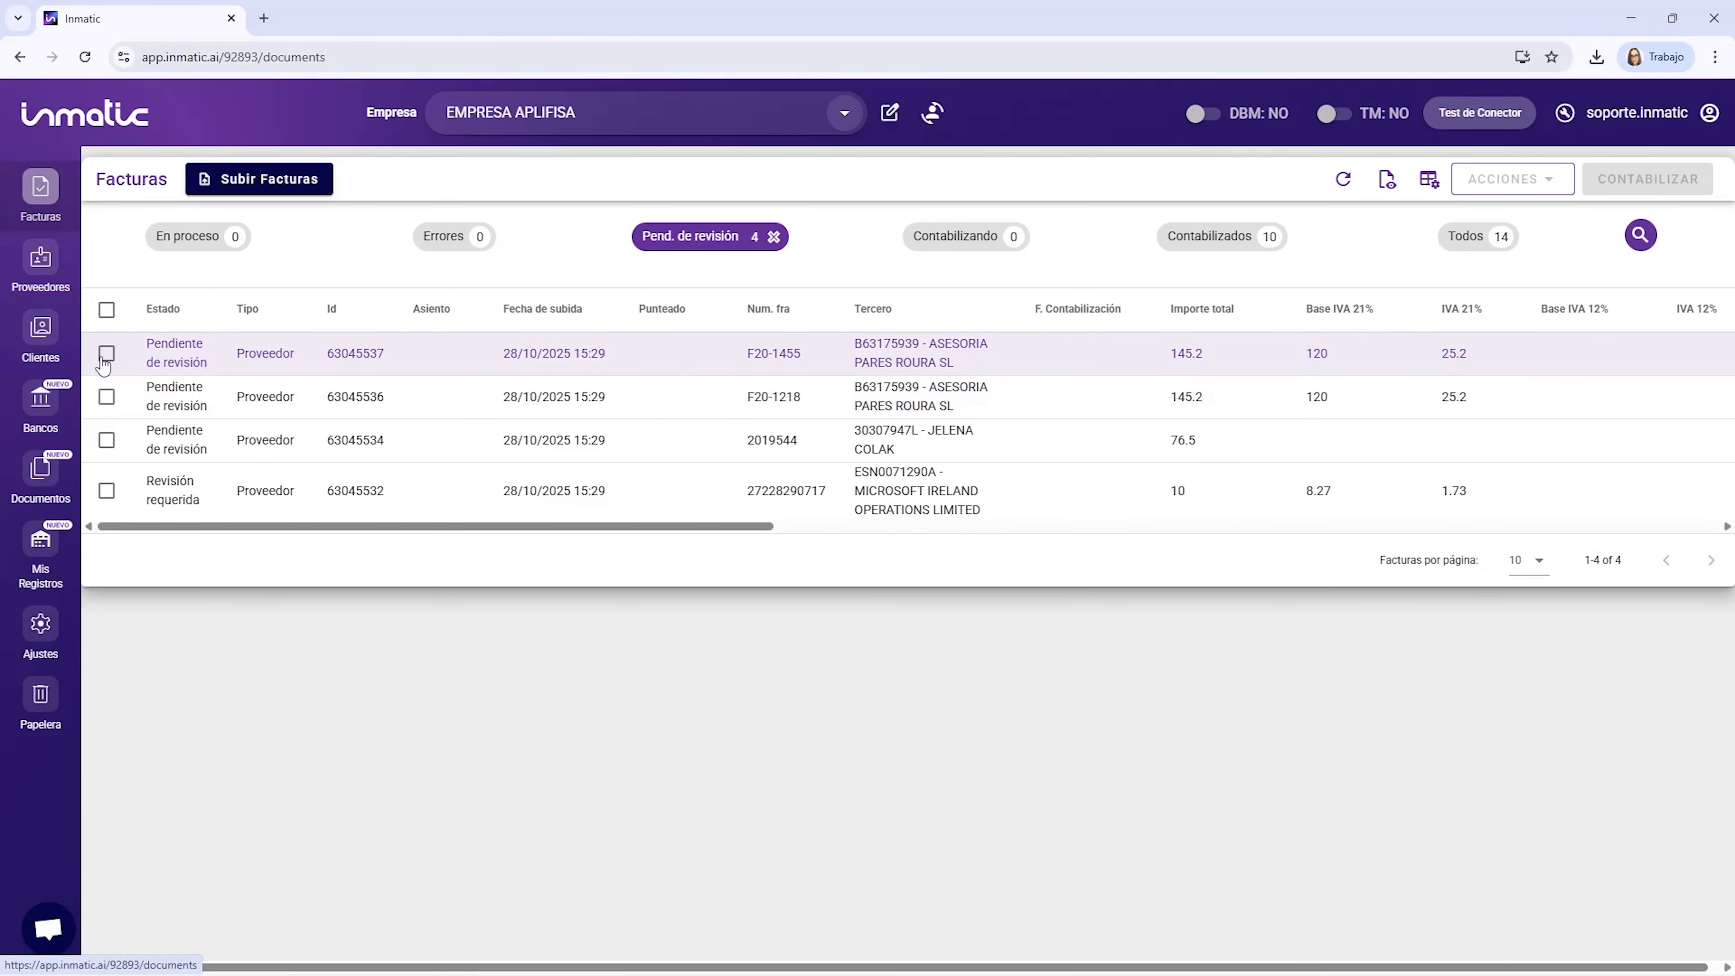
Recalculate the base and quota of invoice F20-1455 with the IVA 0 % Ex percentage, using the bulk calculation.
click(106, 354)
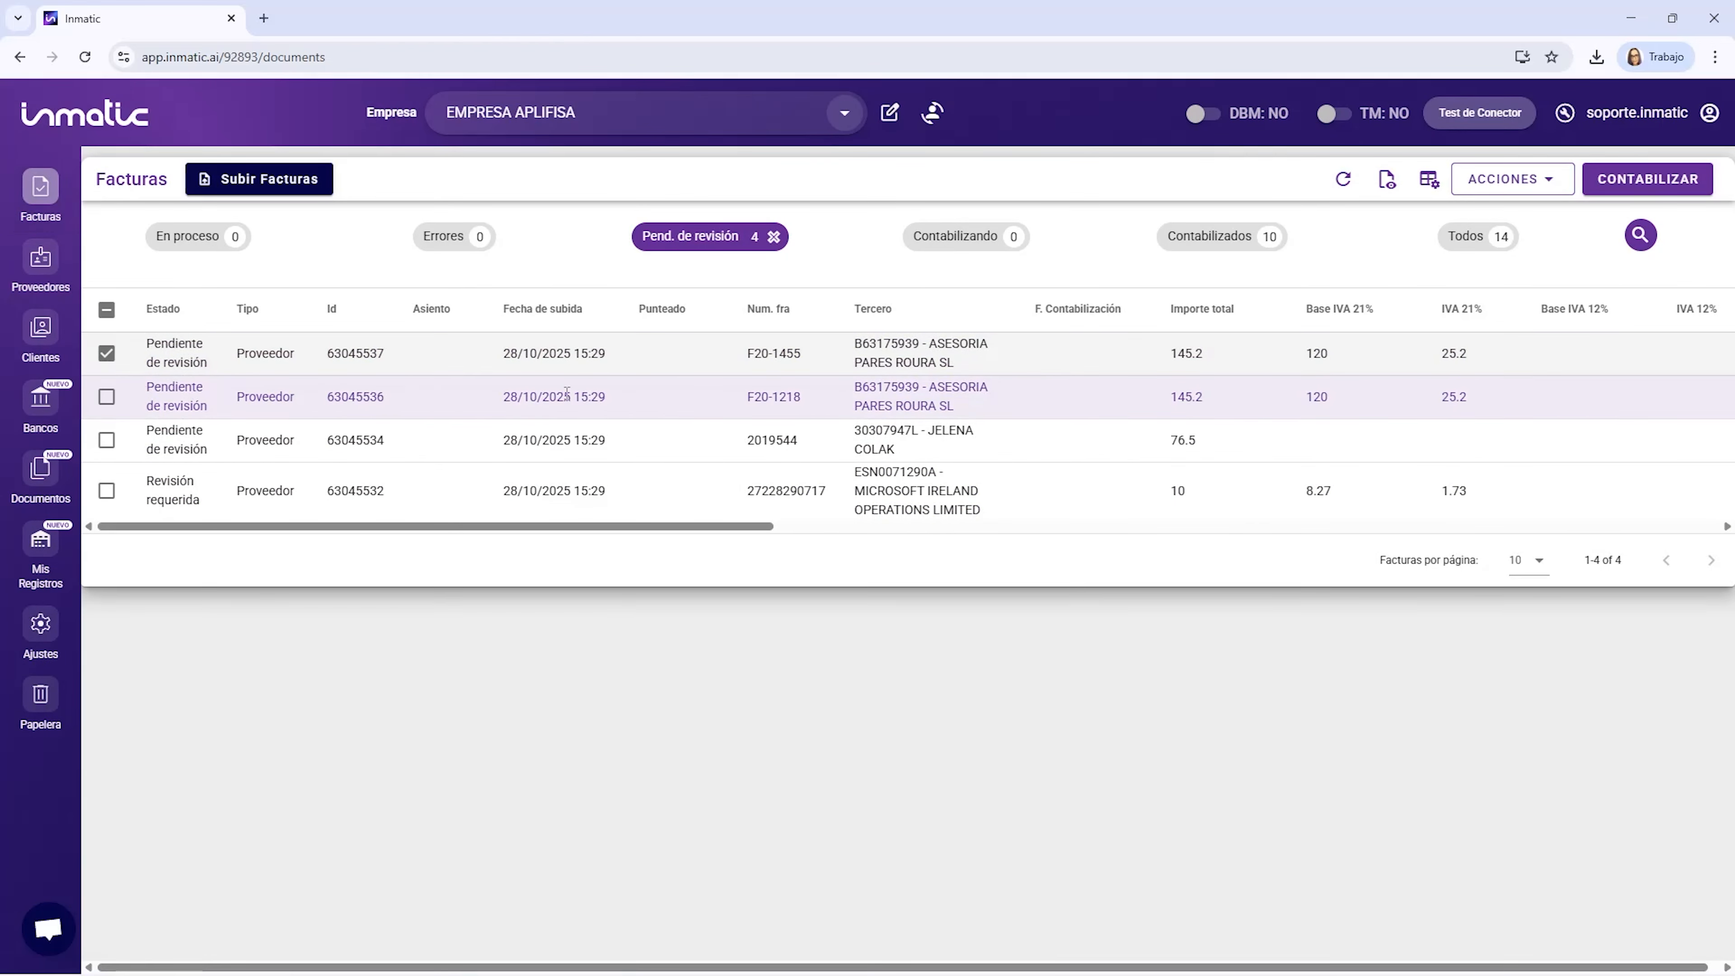
click(1512, 183)
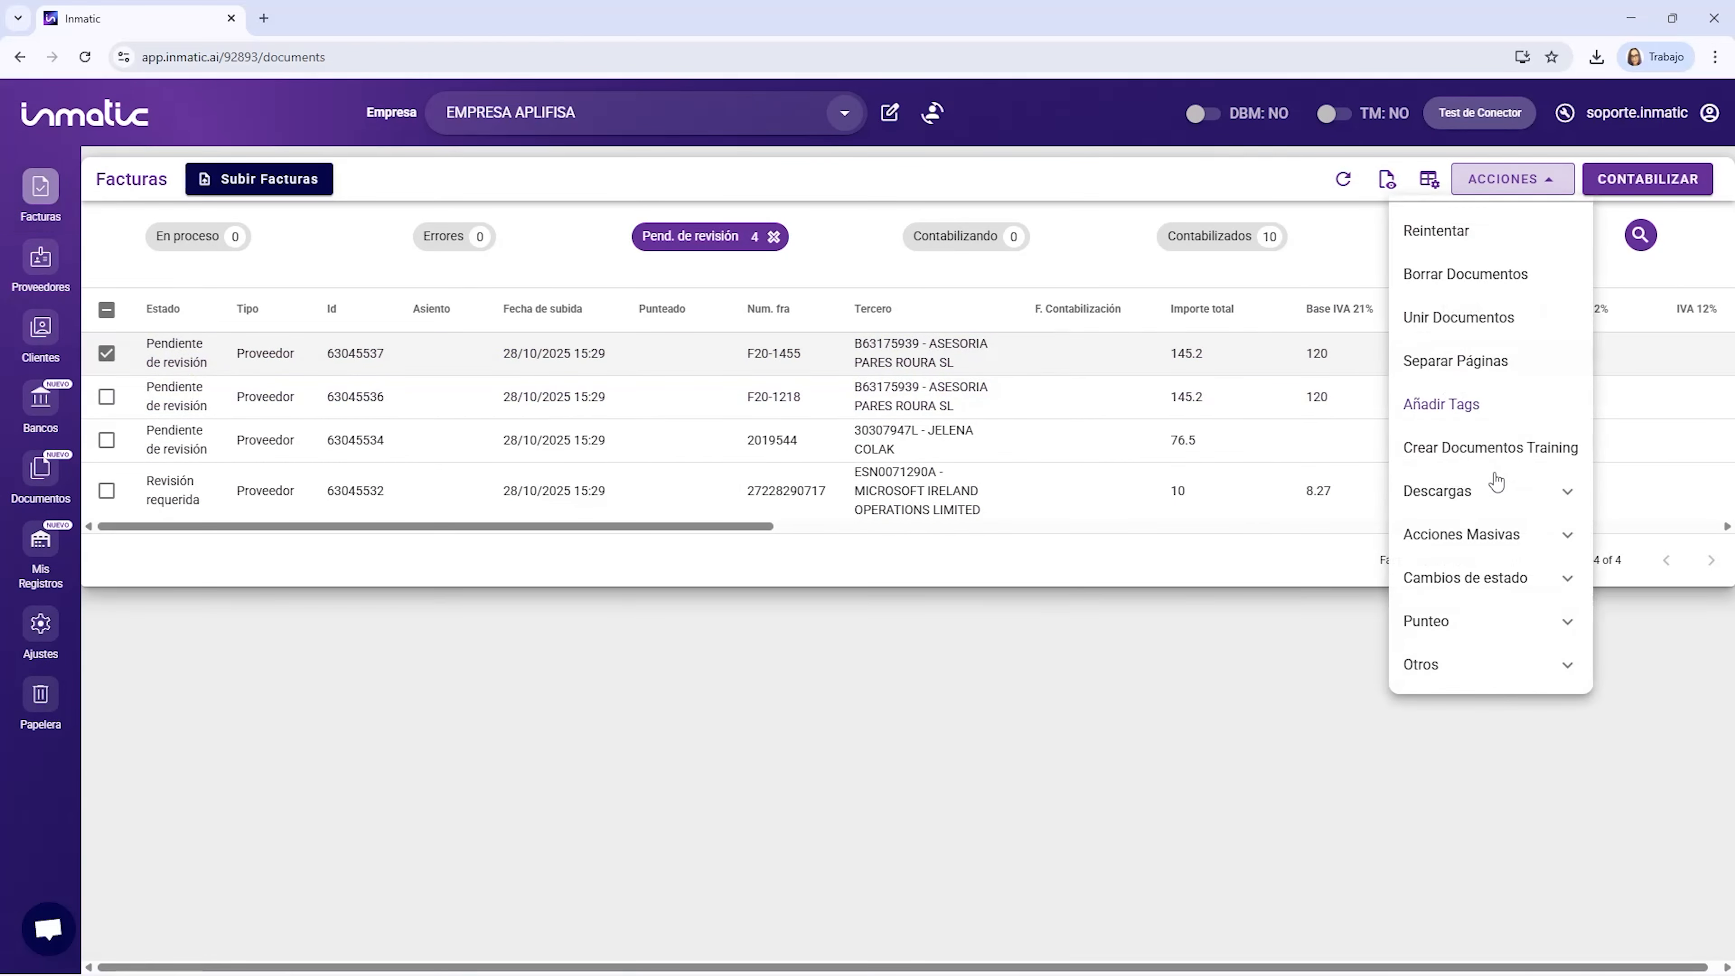
click(1505, 540)
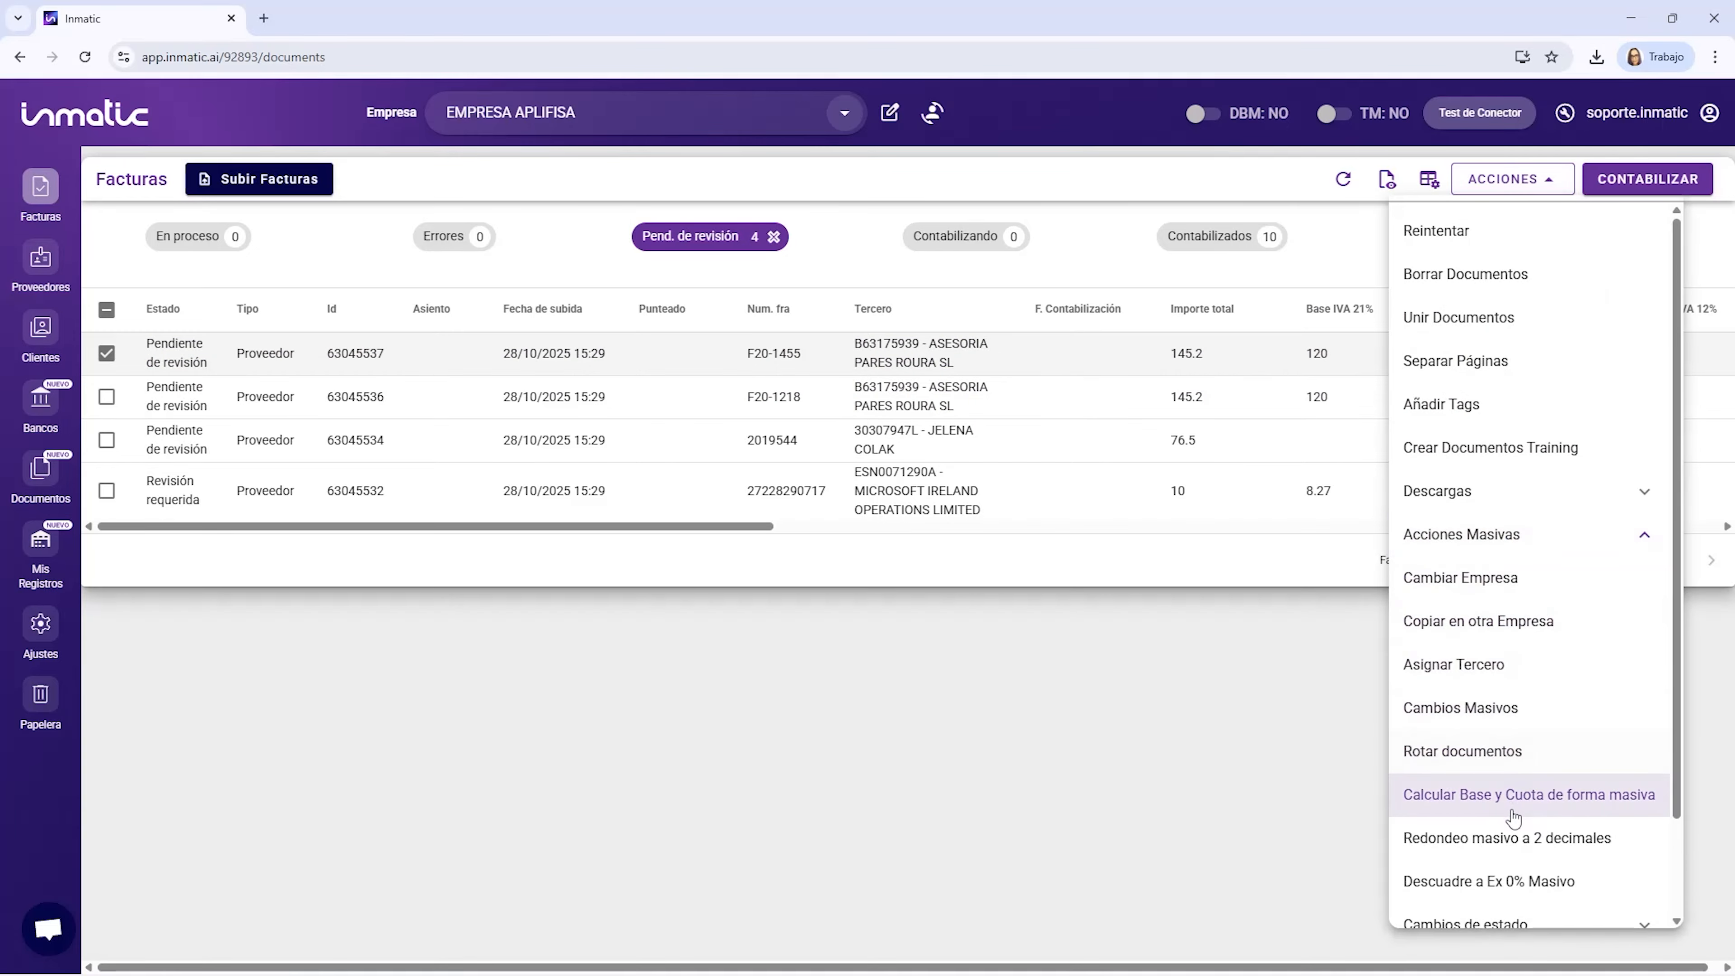
click(1505, 814)
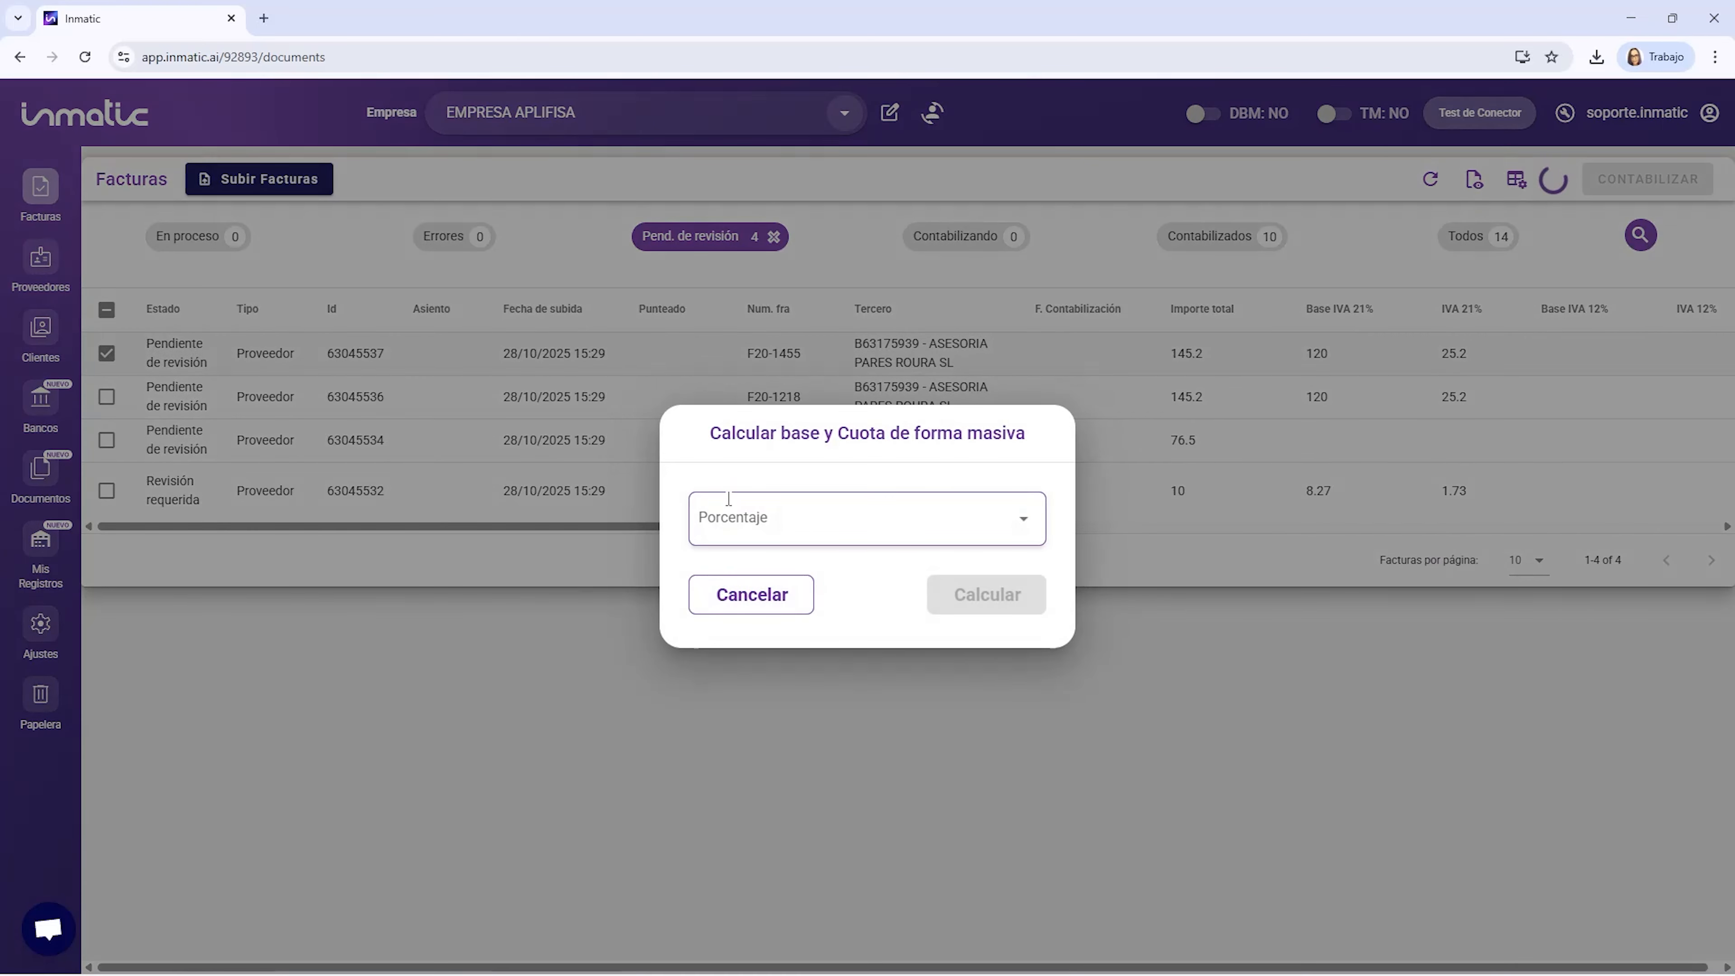
click(733, 517)
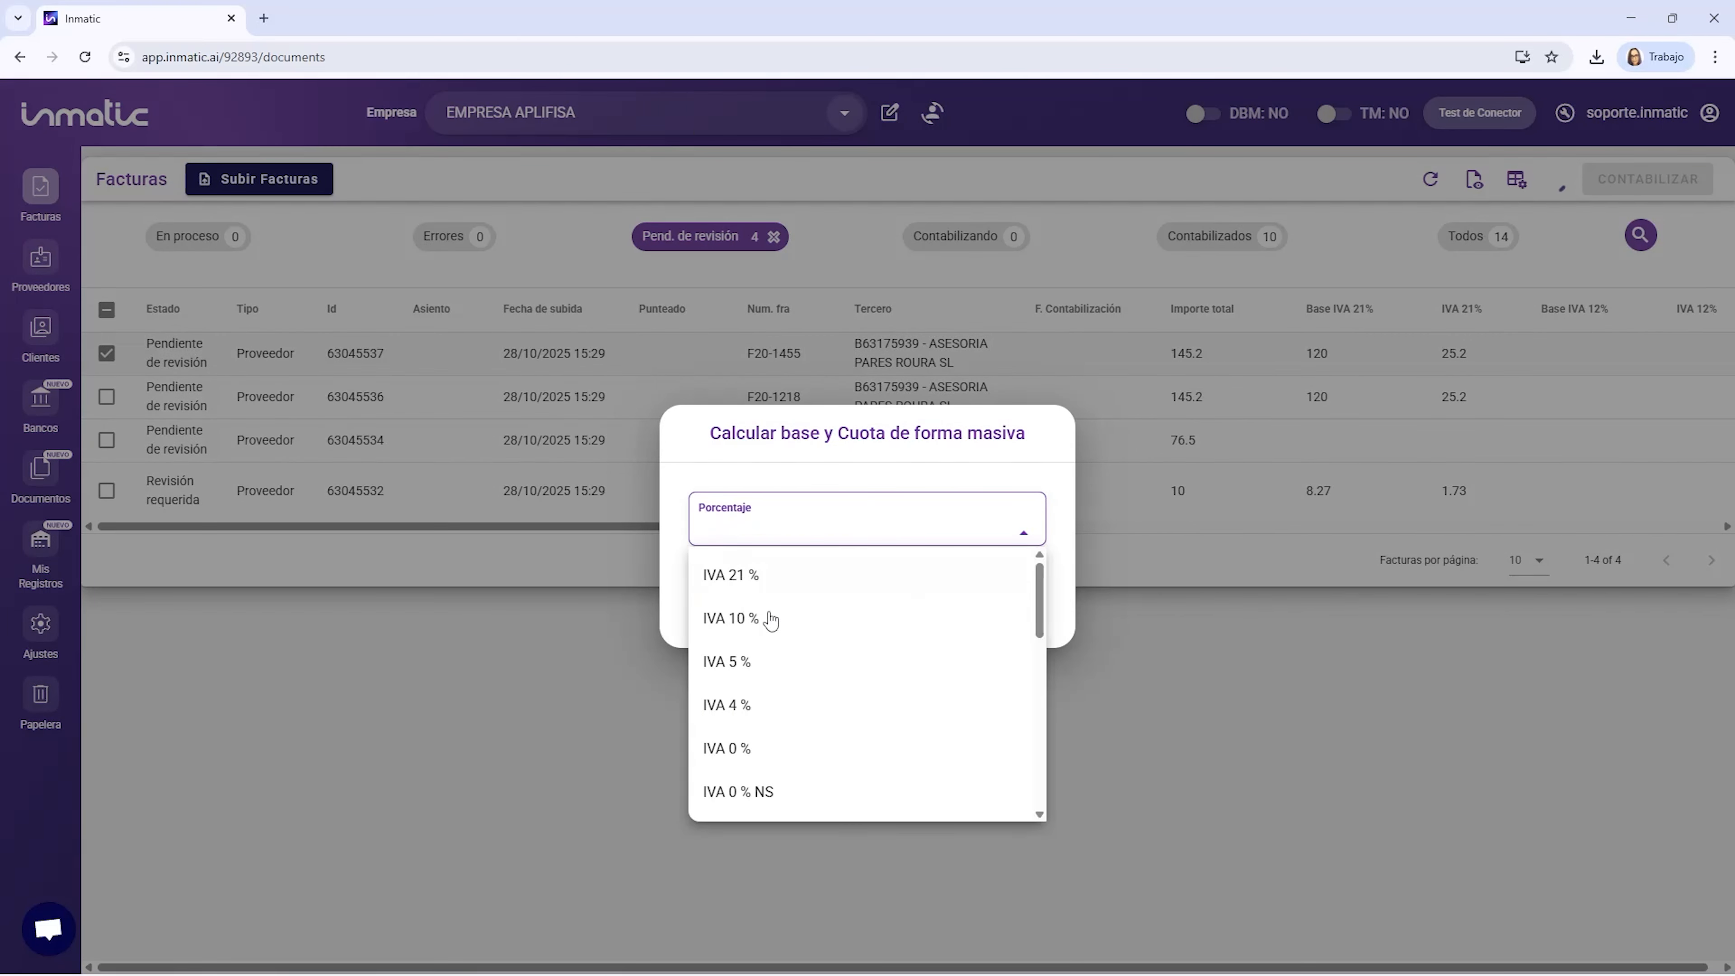
scroll(864, 686, down, 2)
click(793, 756)
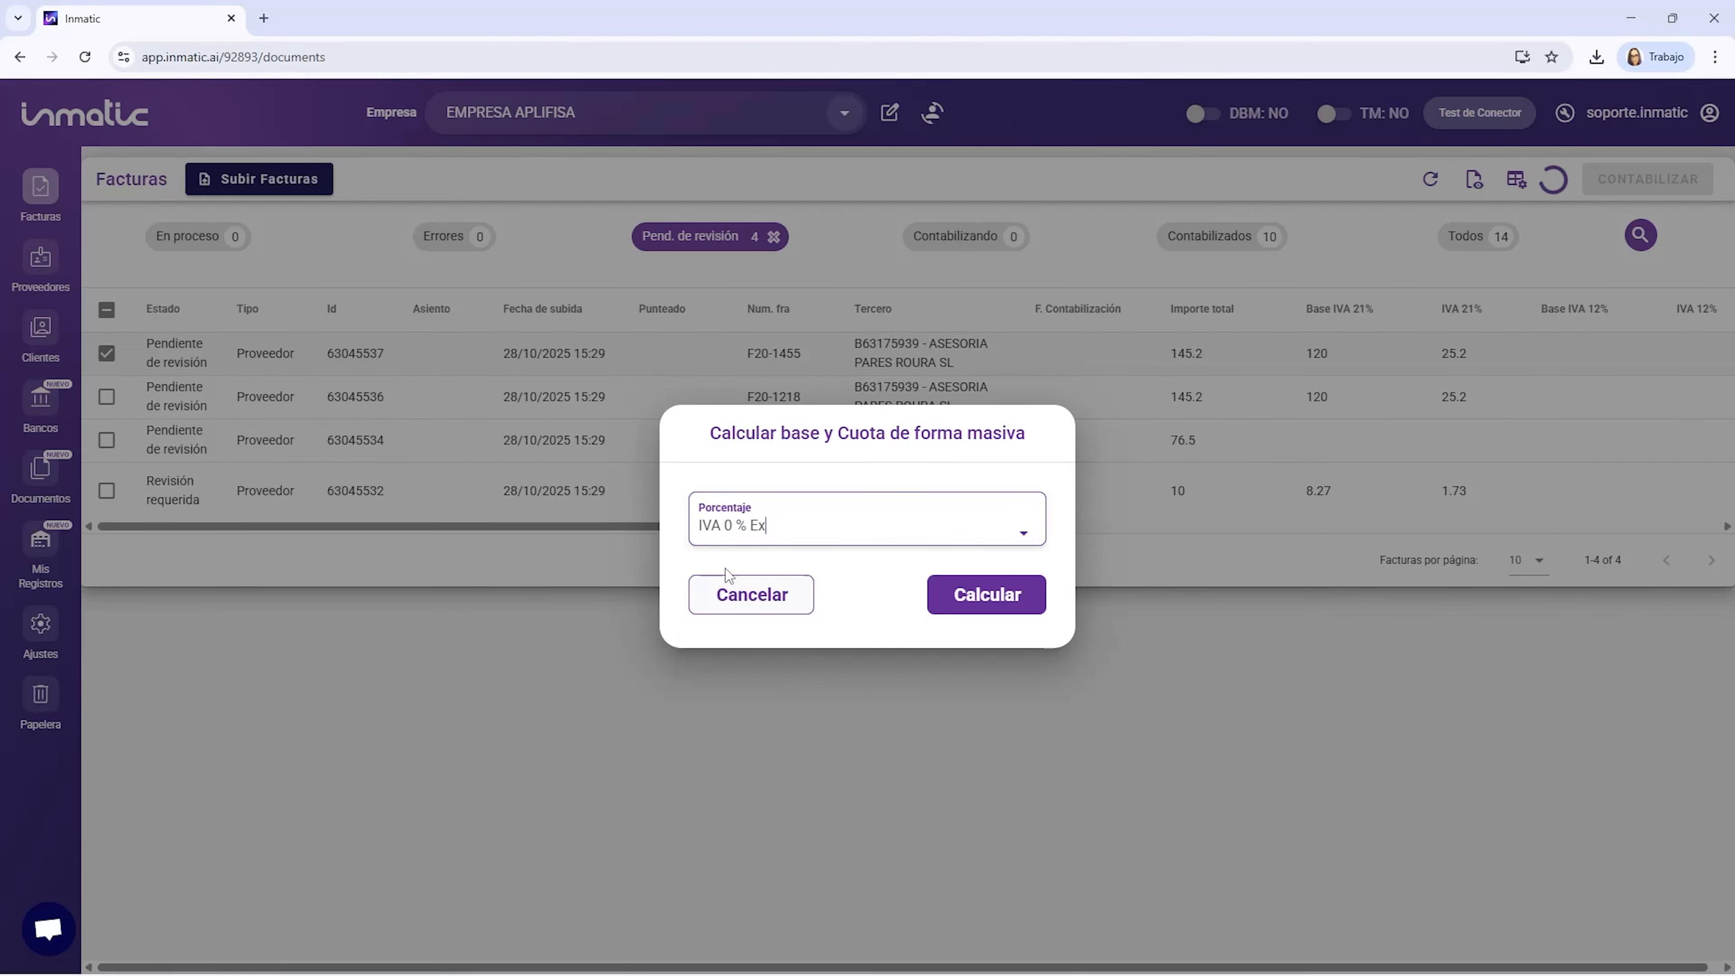
click(984, 597)
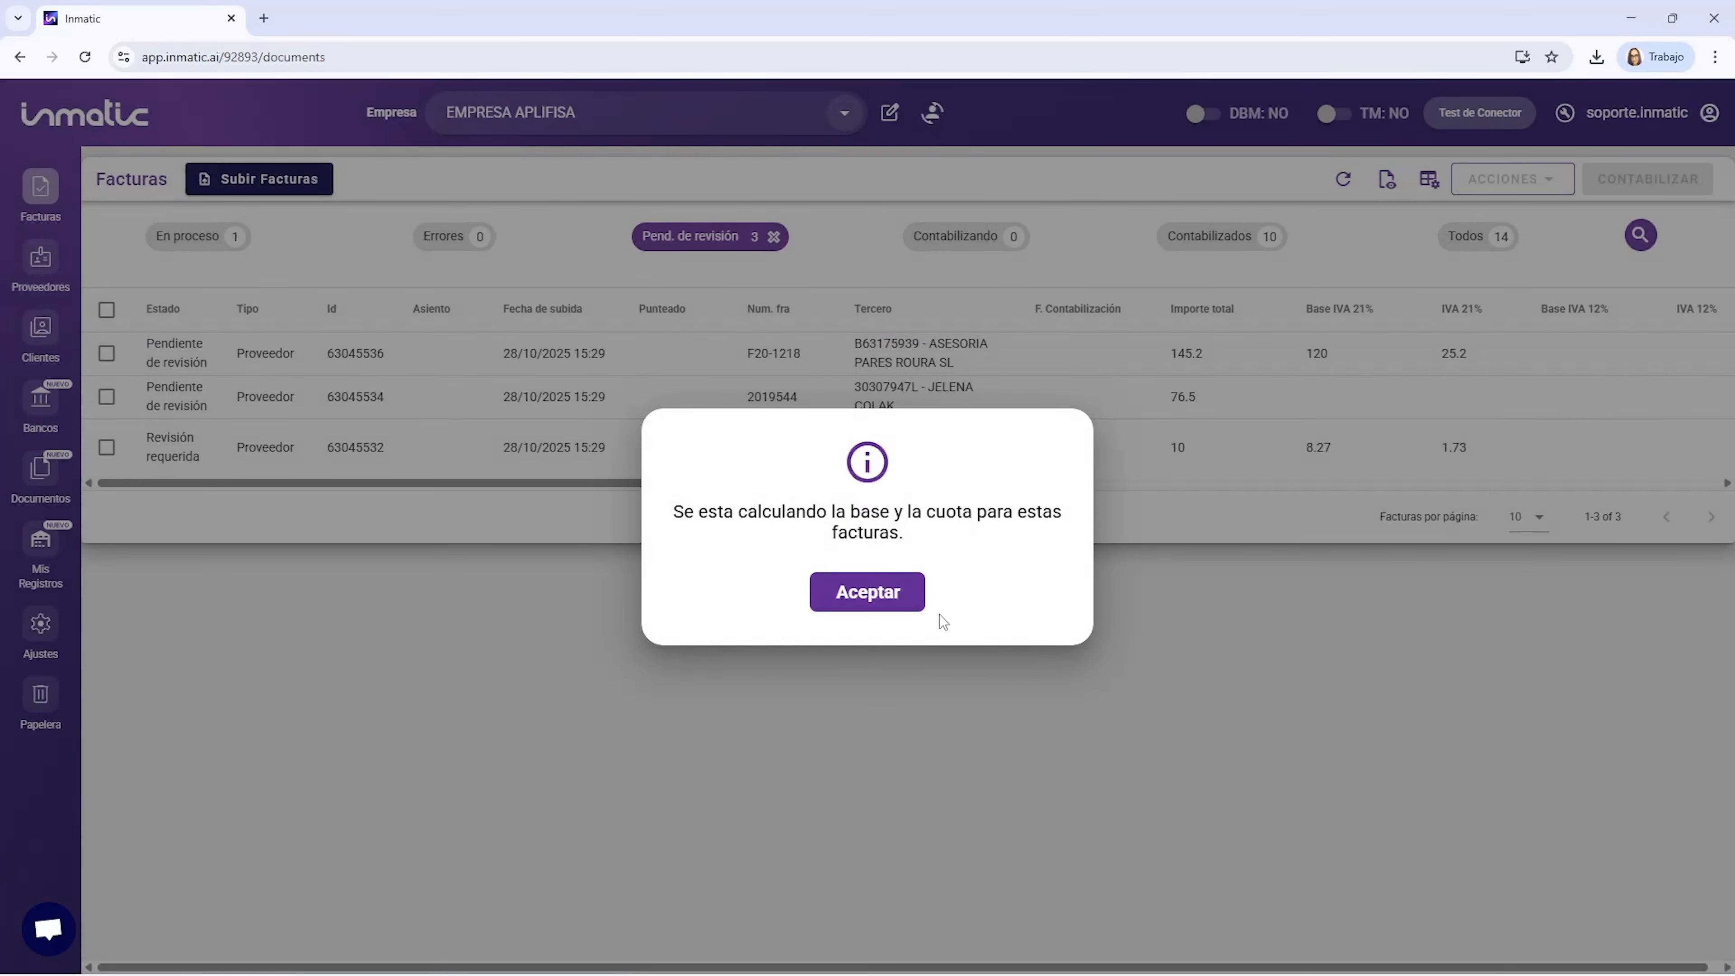
click(872, 596)
Refresh the list to check the recalculated IVA breakdown of invoice F20-1455, and select that invoice in the list again.
click(1343, 179)
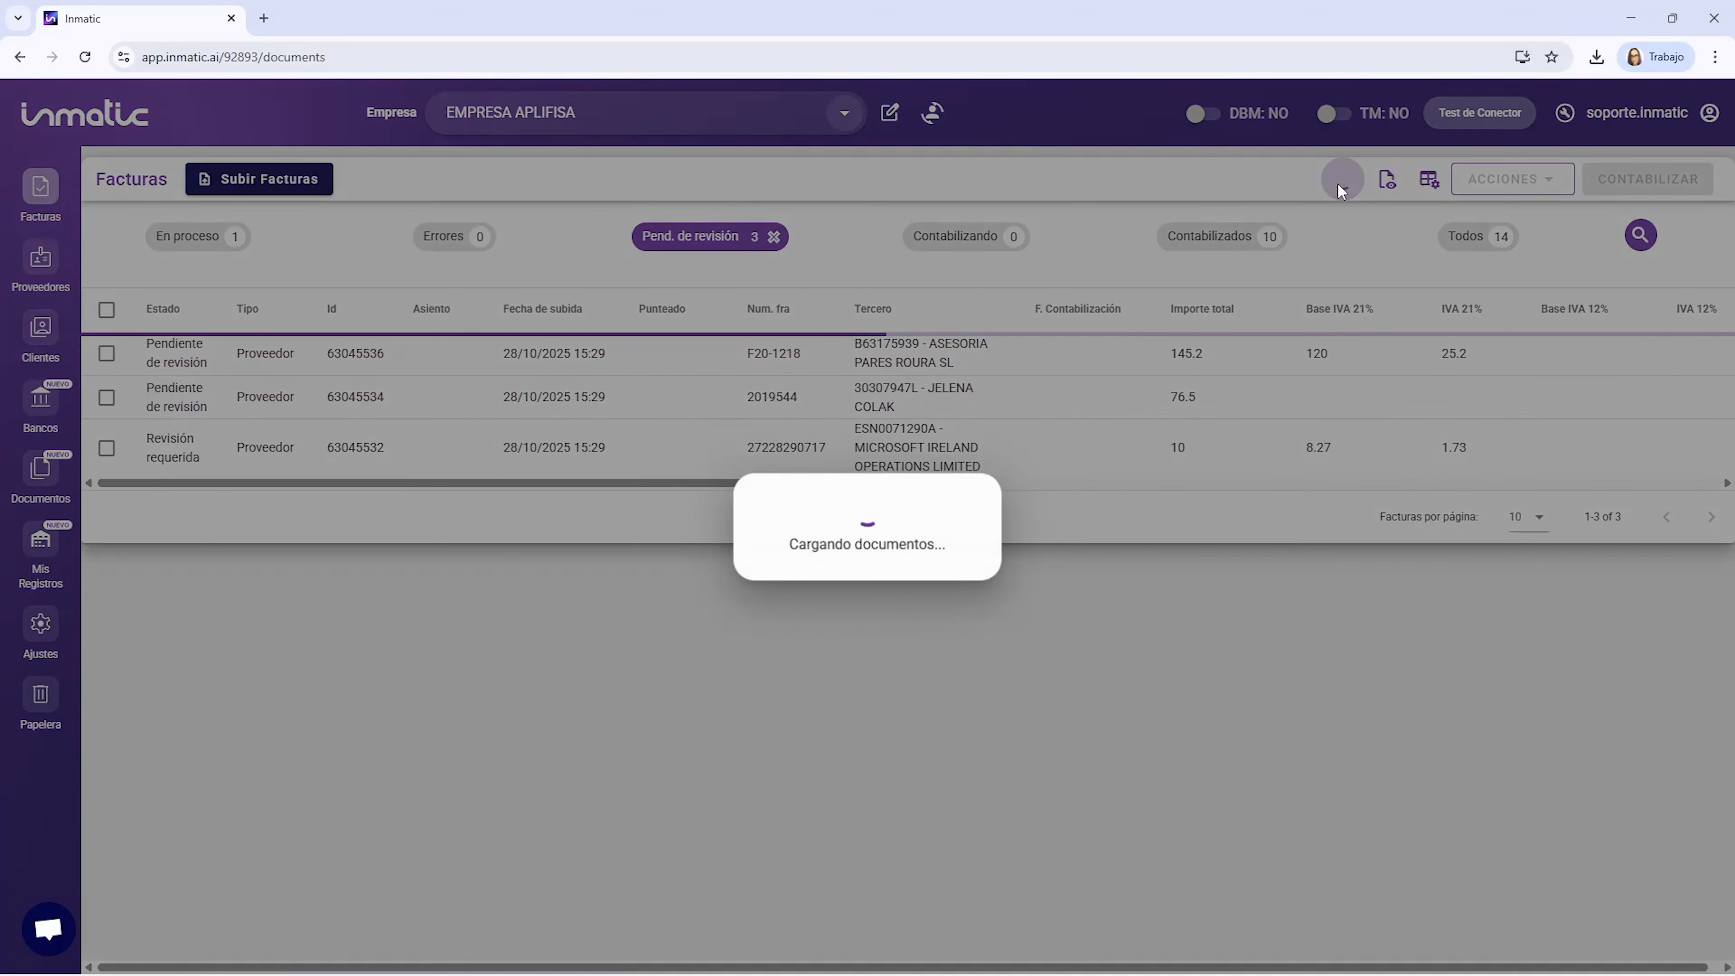
click(1082, 358)
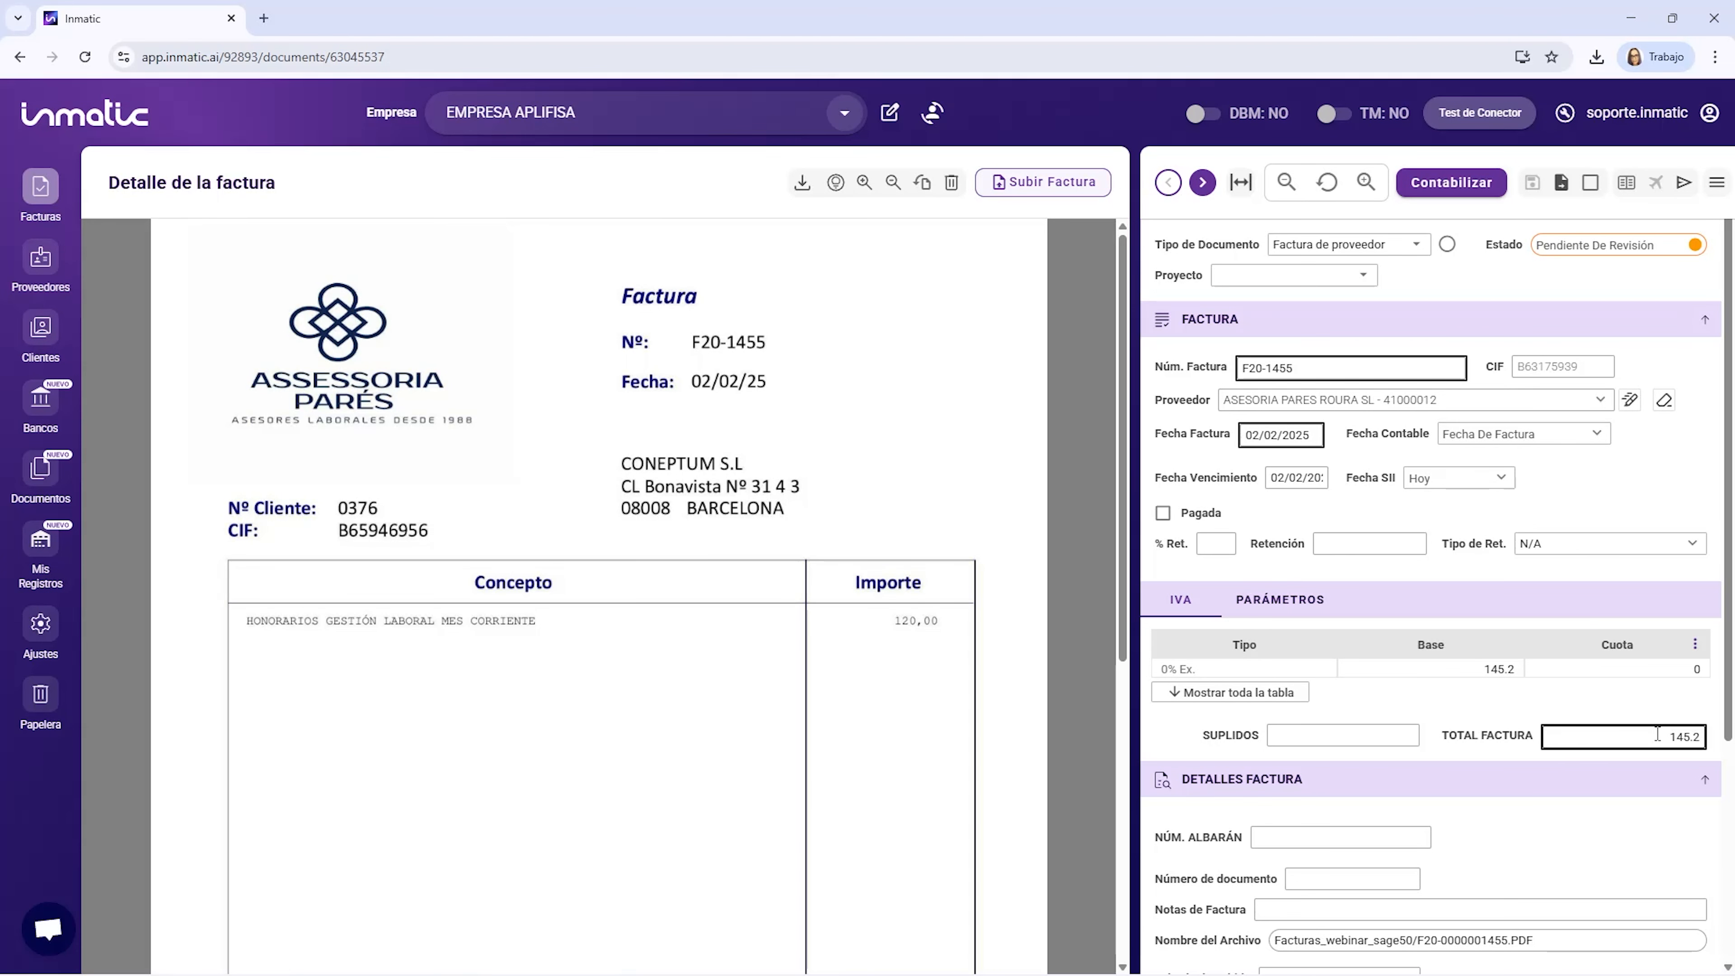
click(40, 193)
click(113, 355)
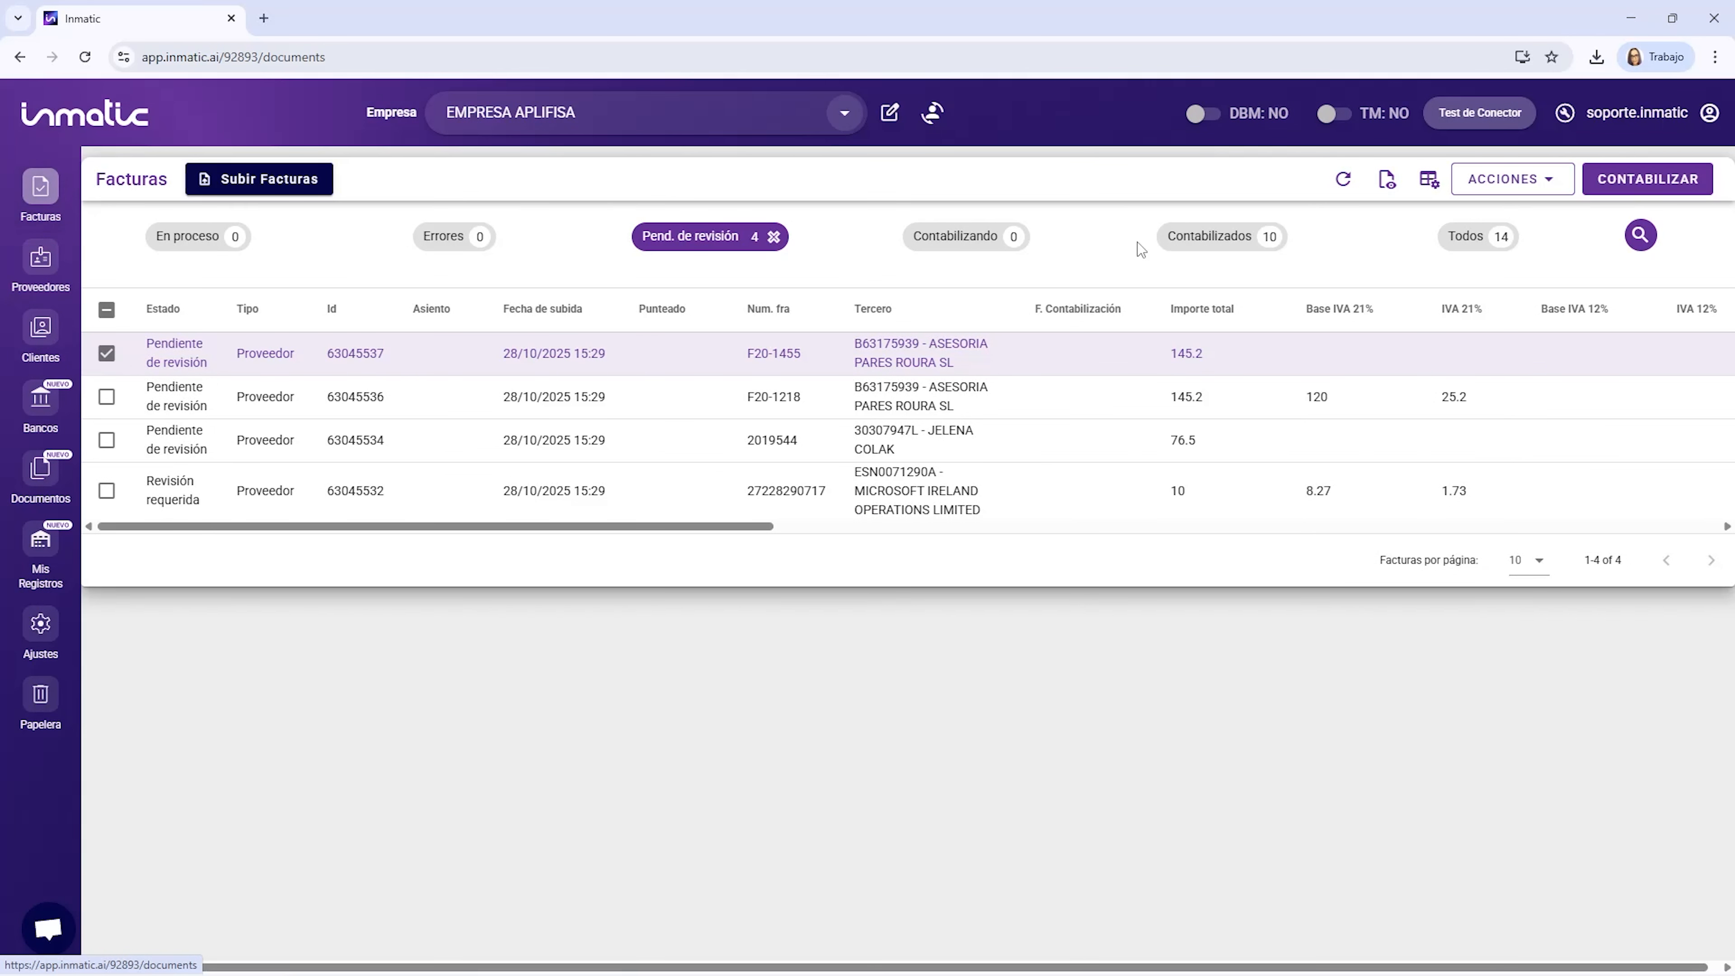
Locate the Descuadre a Ex 0% Masivo bulk action for the selected invoice F20-1455.
click(1492, 180)
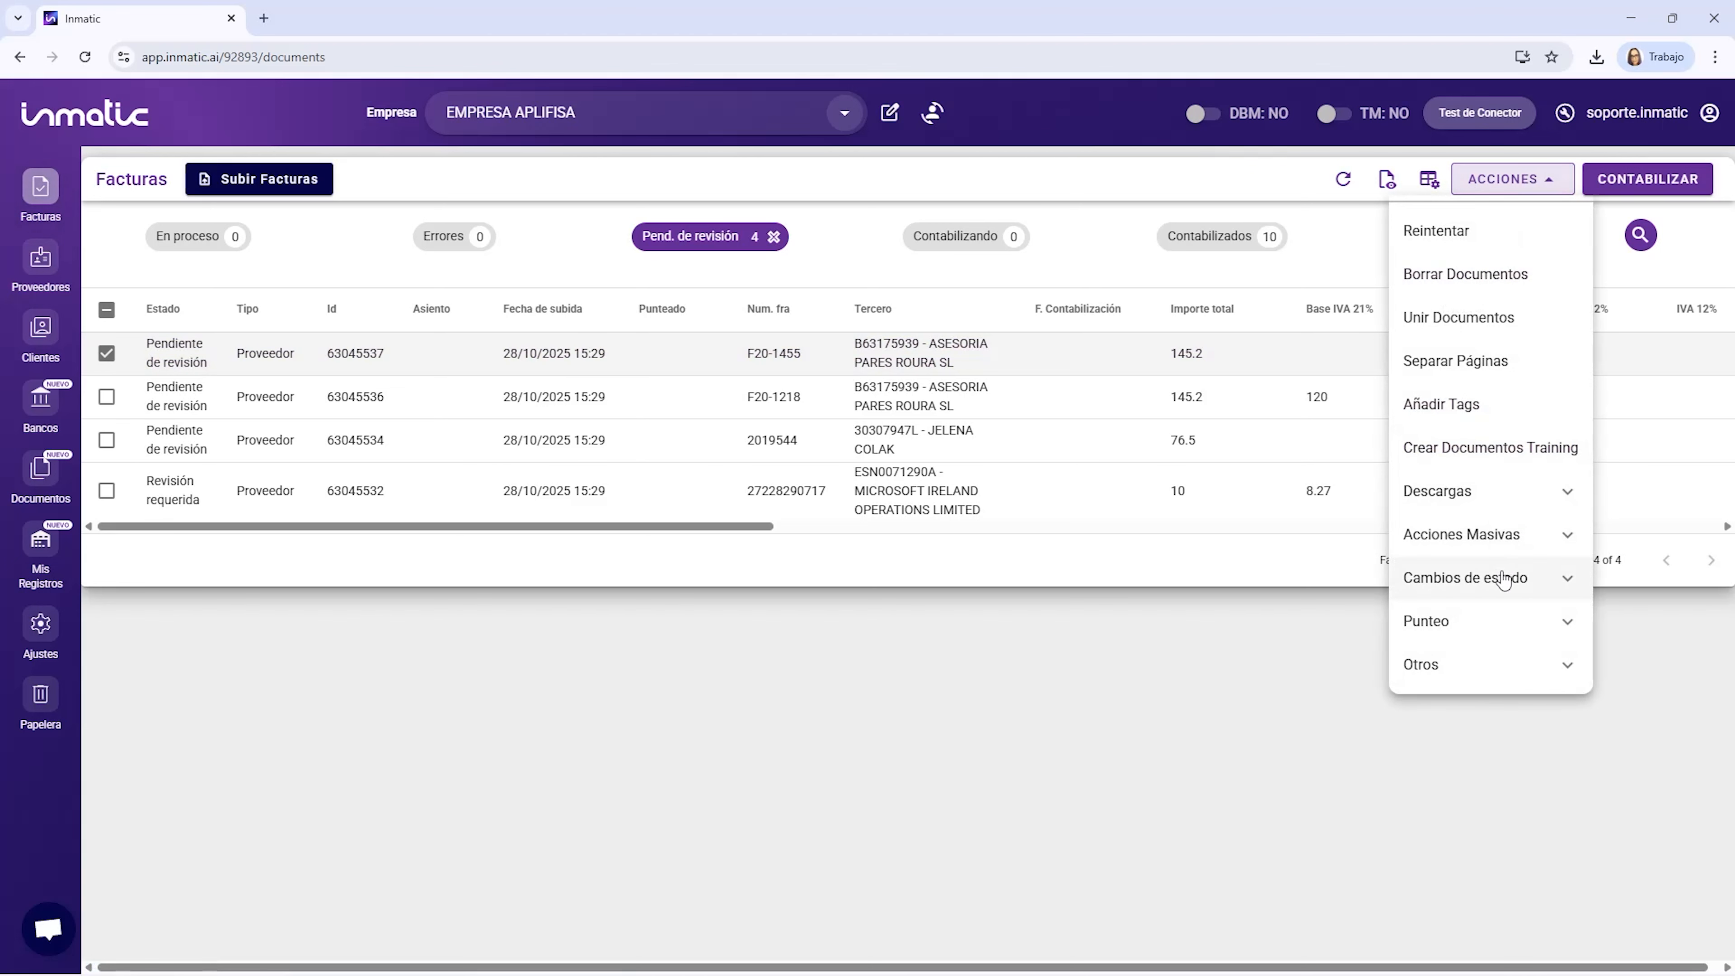
click(1495, 540)
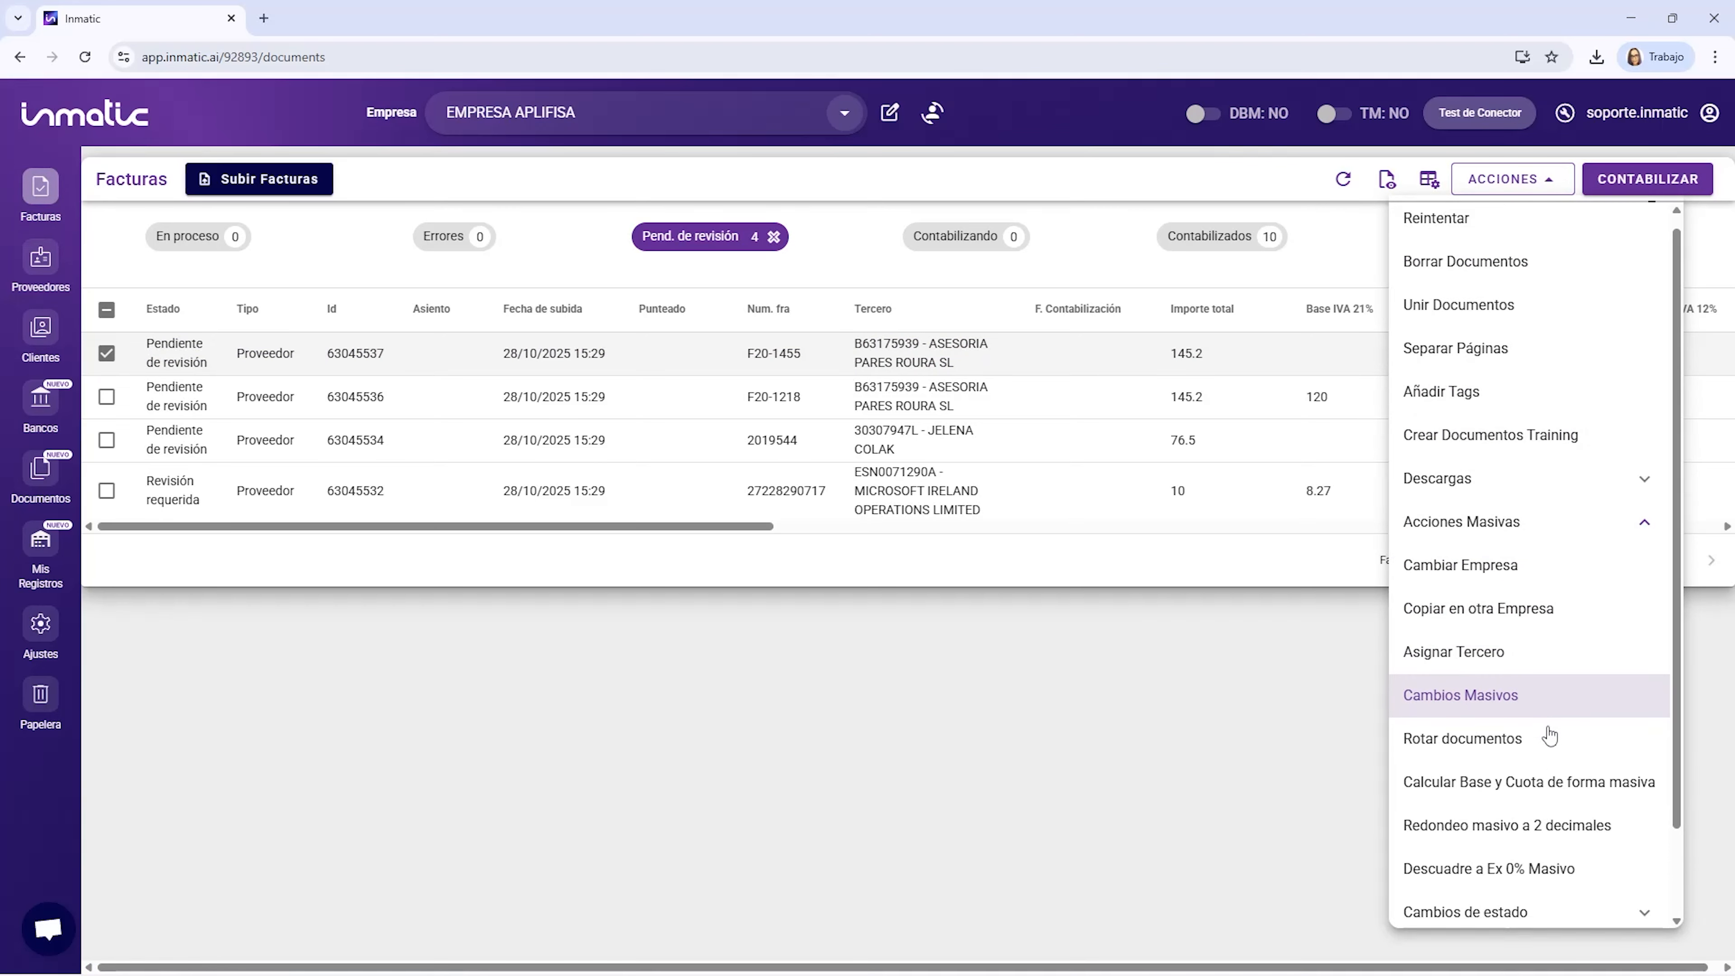
scroll(1548, 711, down, 2)
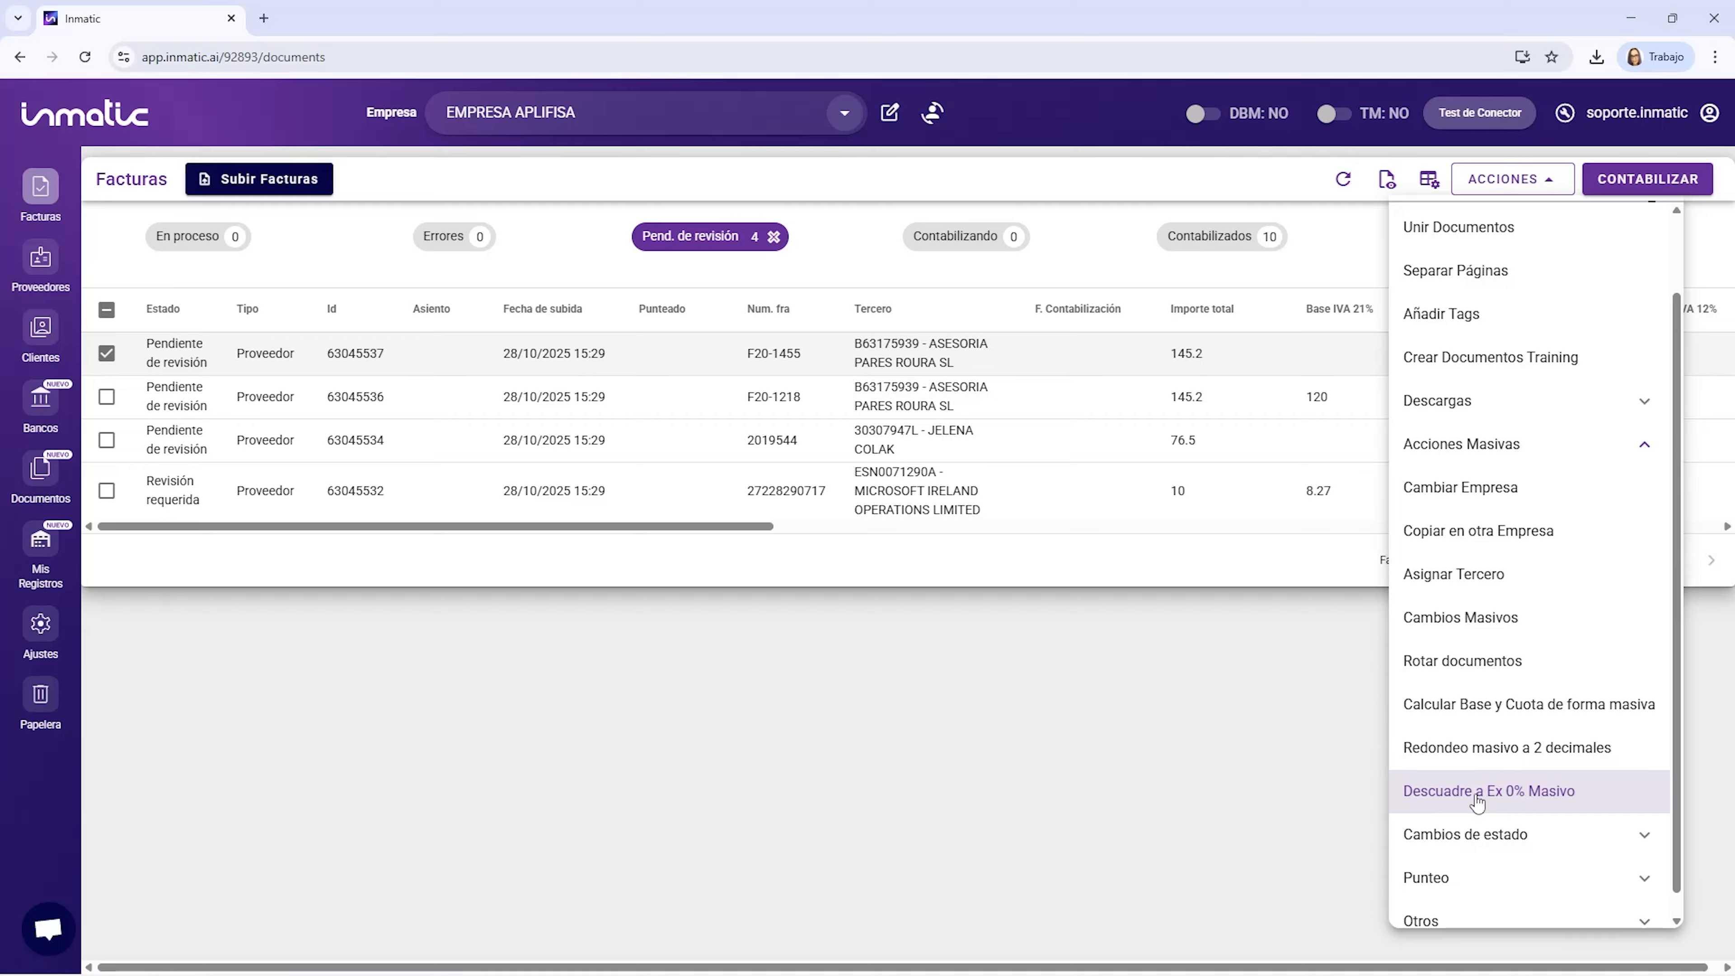
Open the detail view of invoice F20-1455 and look through its document.
click(1004, 358)
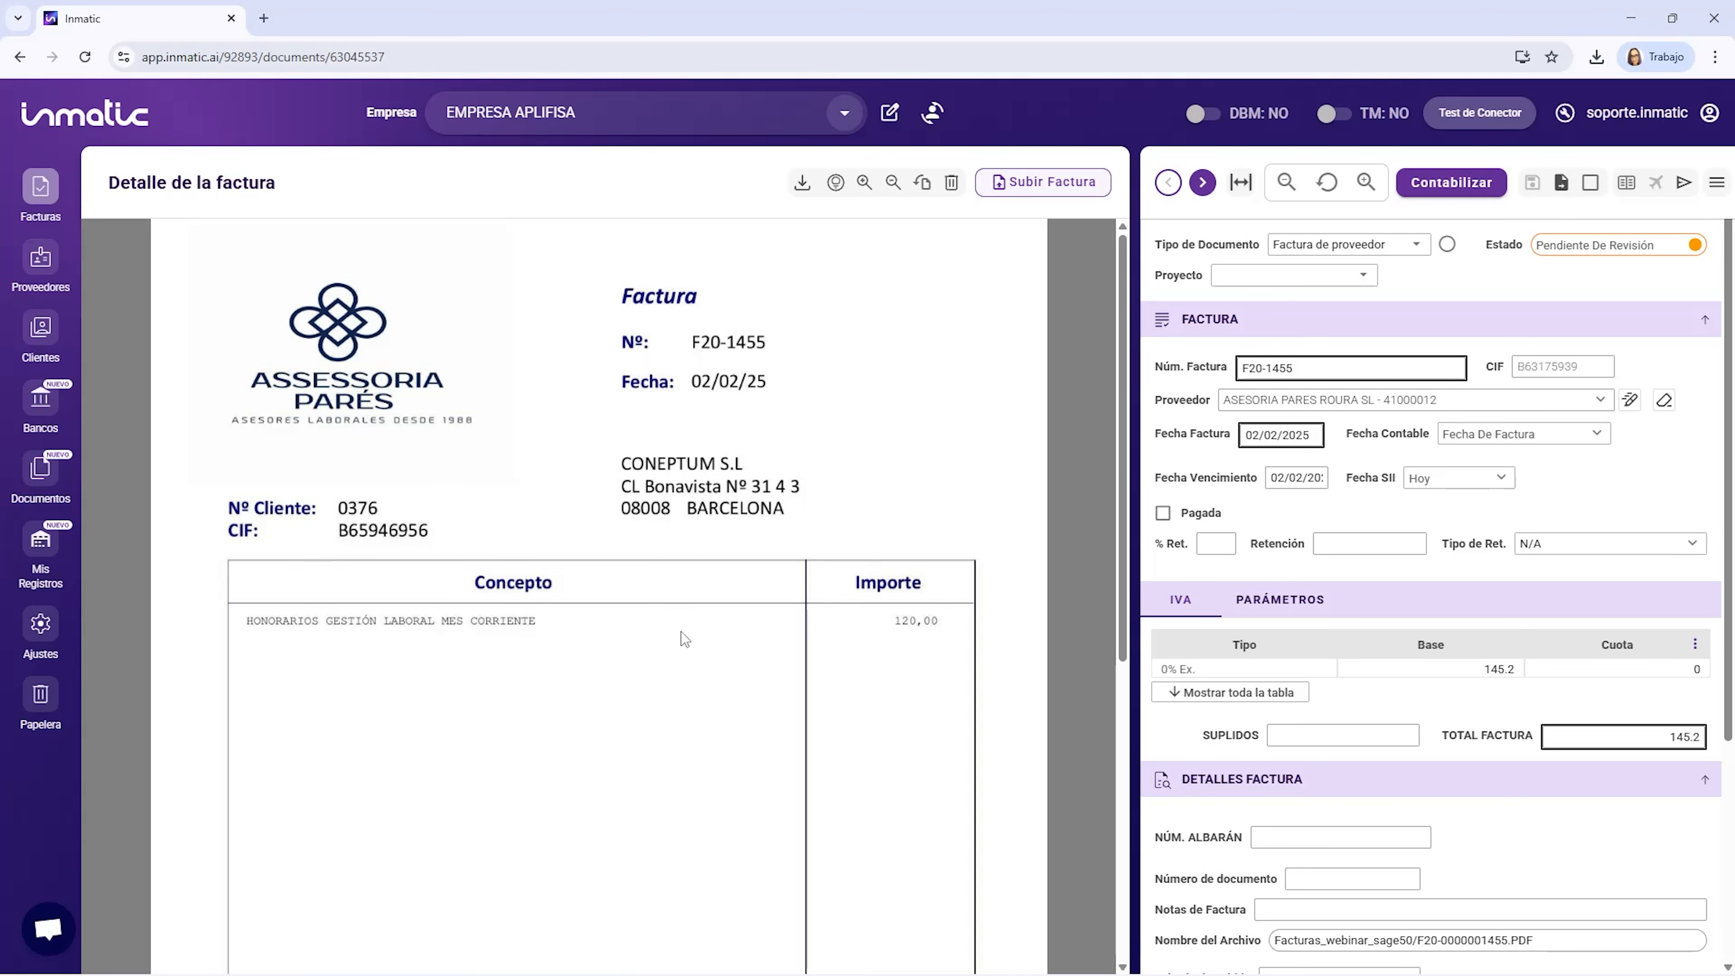
scroll(681, 632, down, 5)
scroll(642, 596, up, 5)
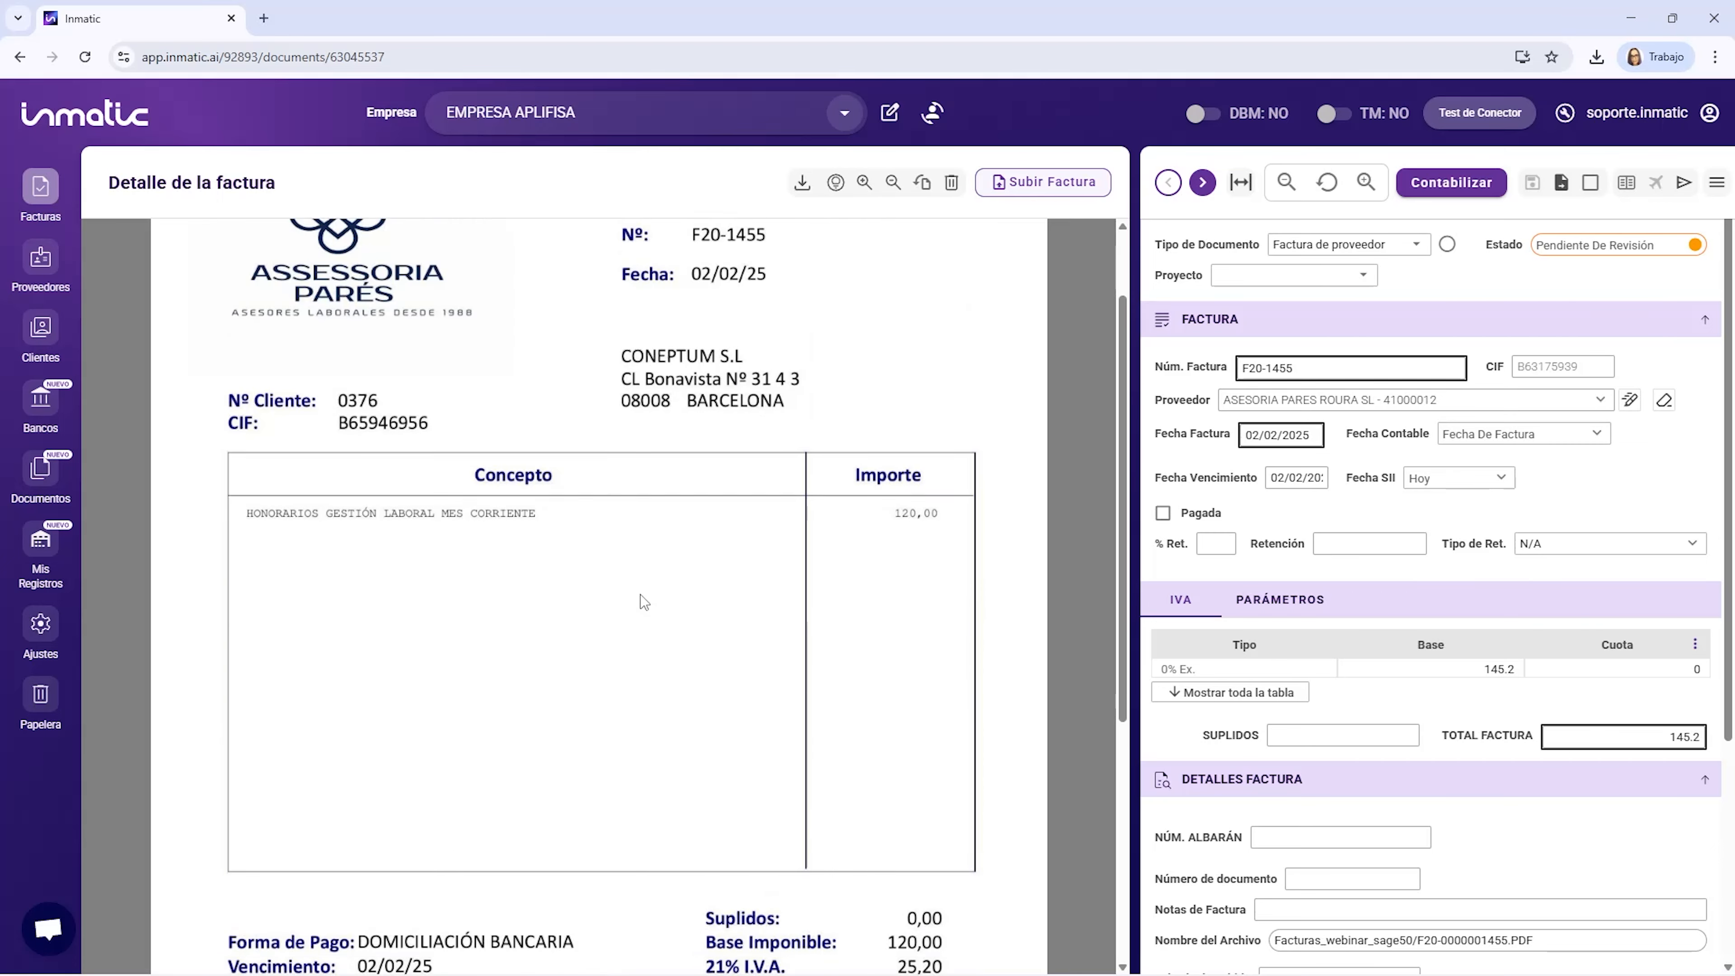
Examine the recipient and subject fields of the Enviar por email form for invoice F20-1455 and cancel without sending.
click(1684, 186)
click(601, 398)
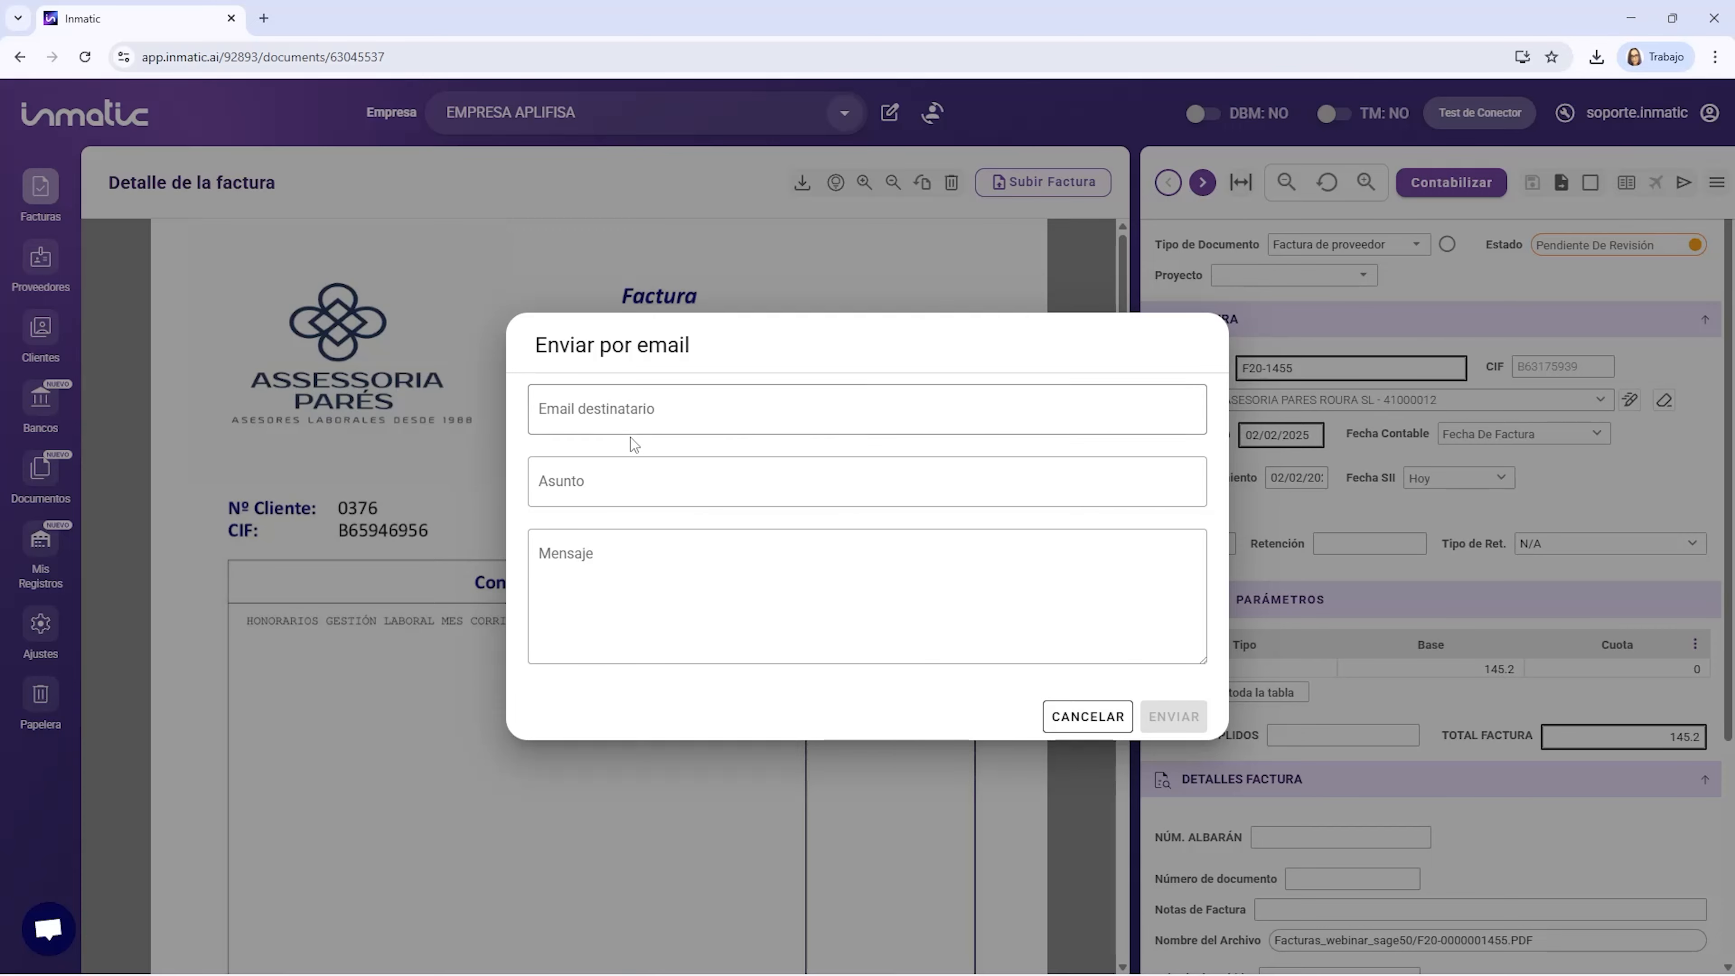
click(596, 412)
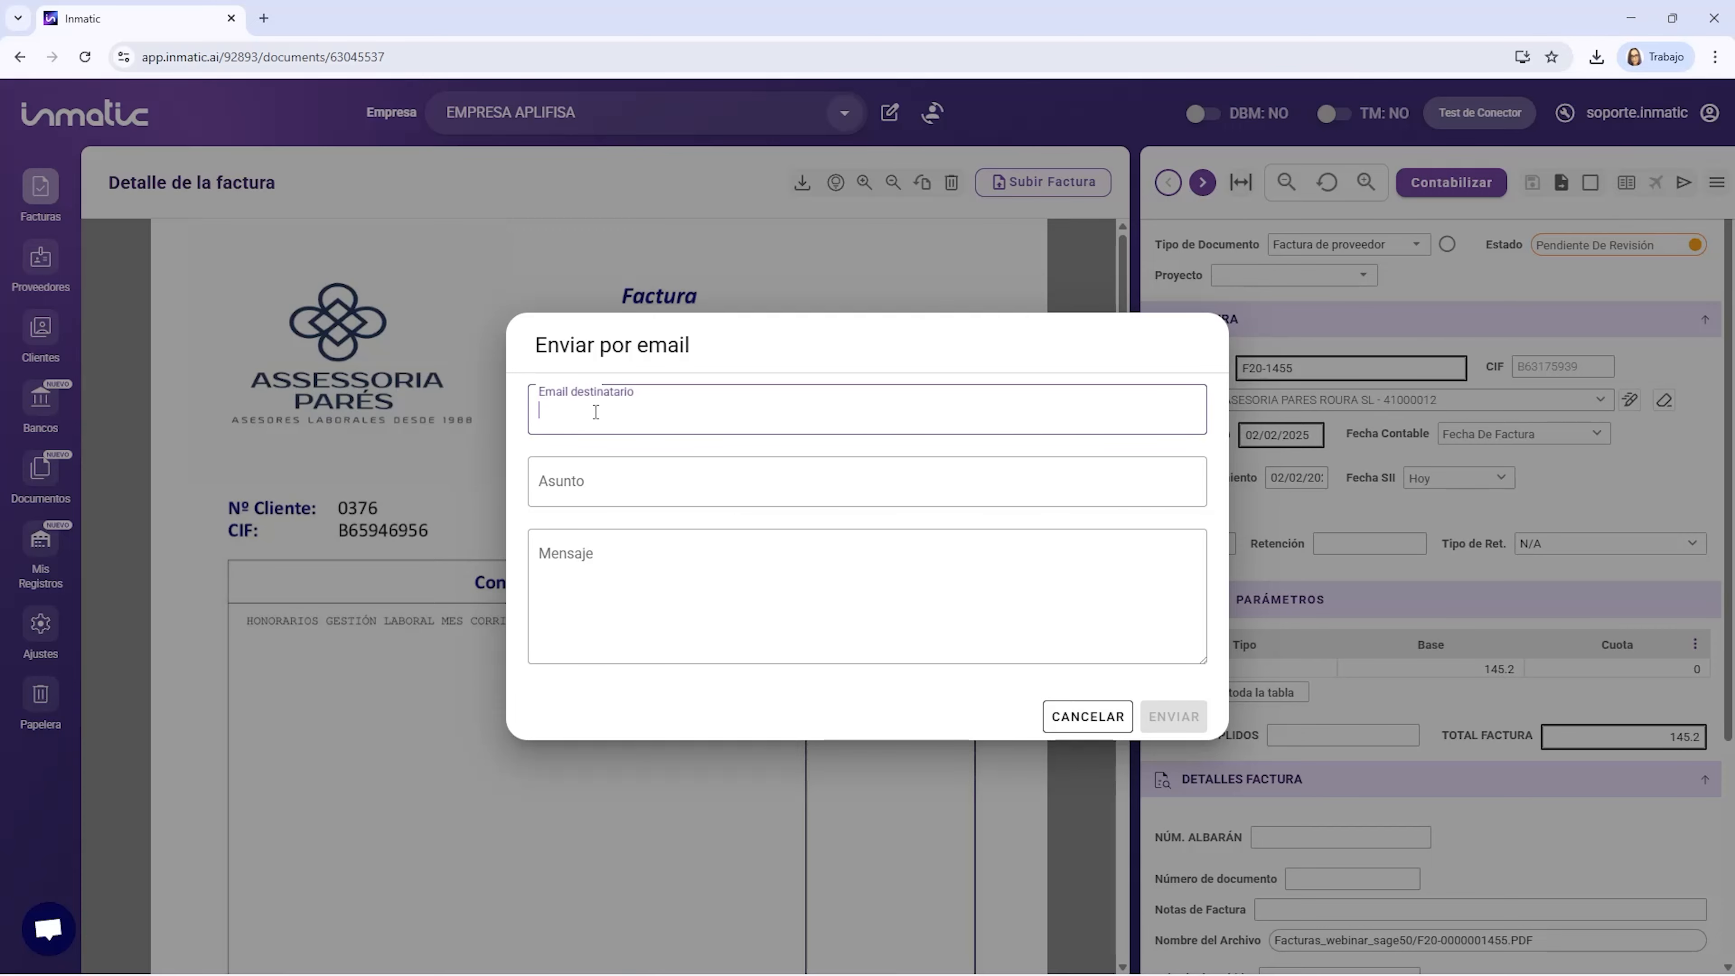
click(653, 484)
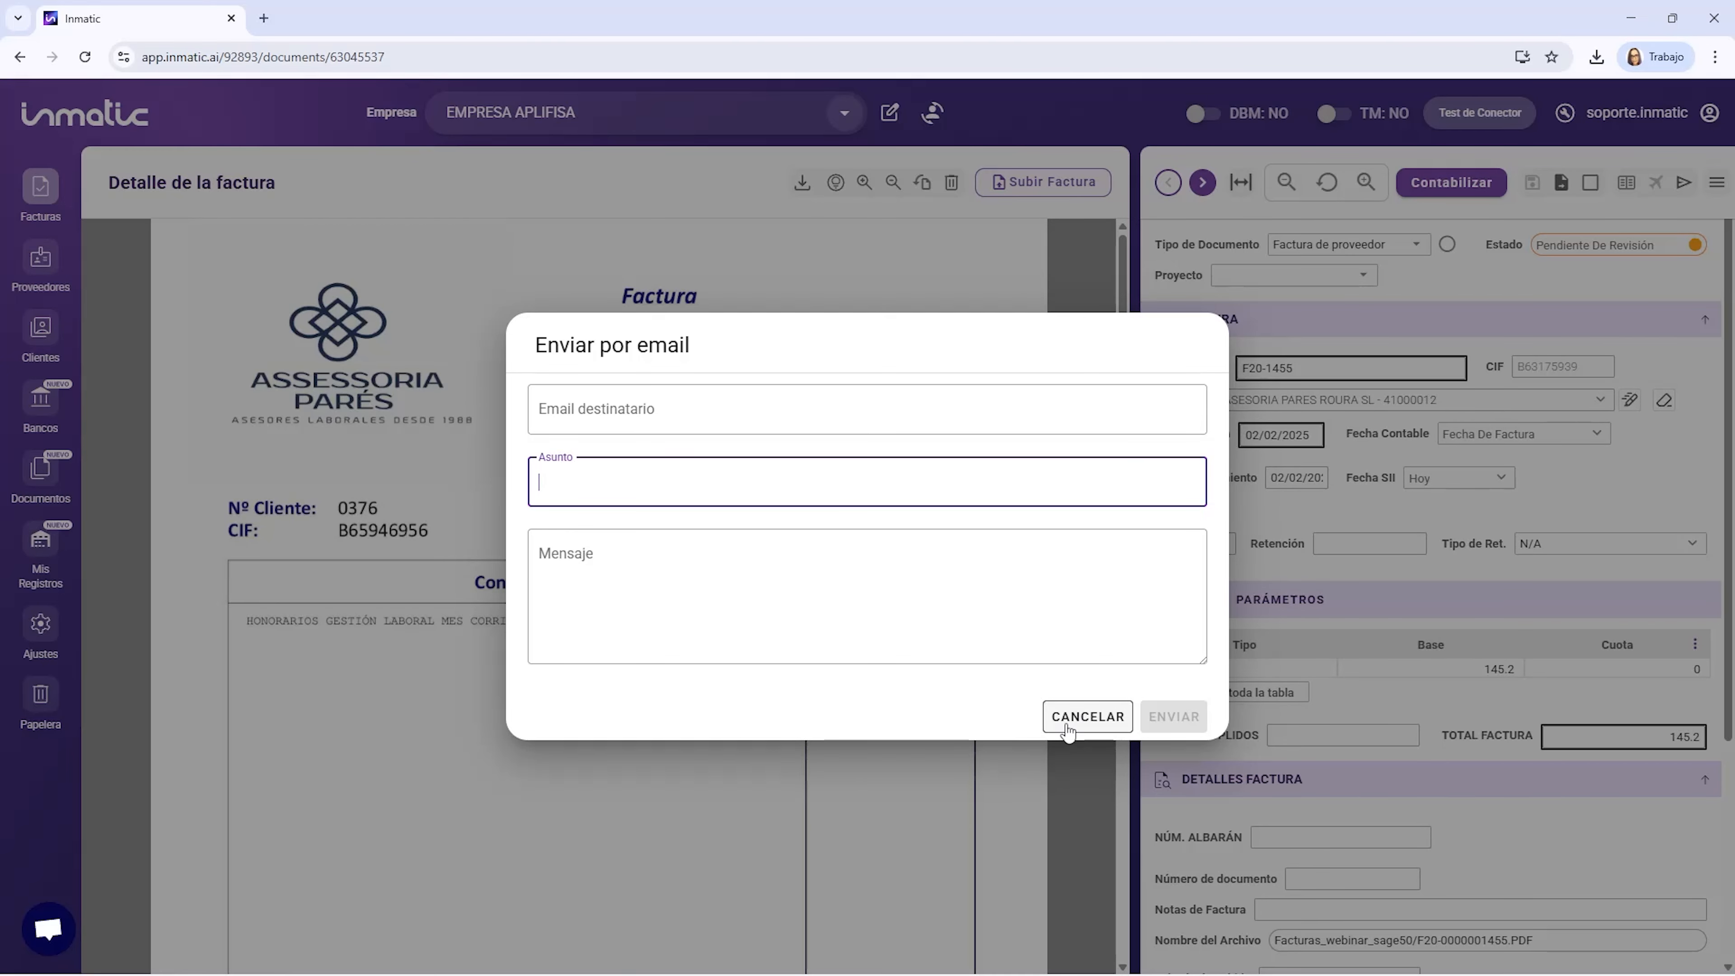
click(1087, 716)
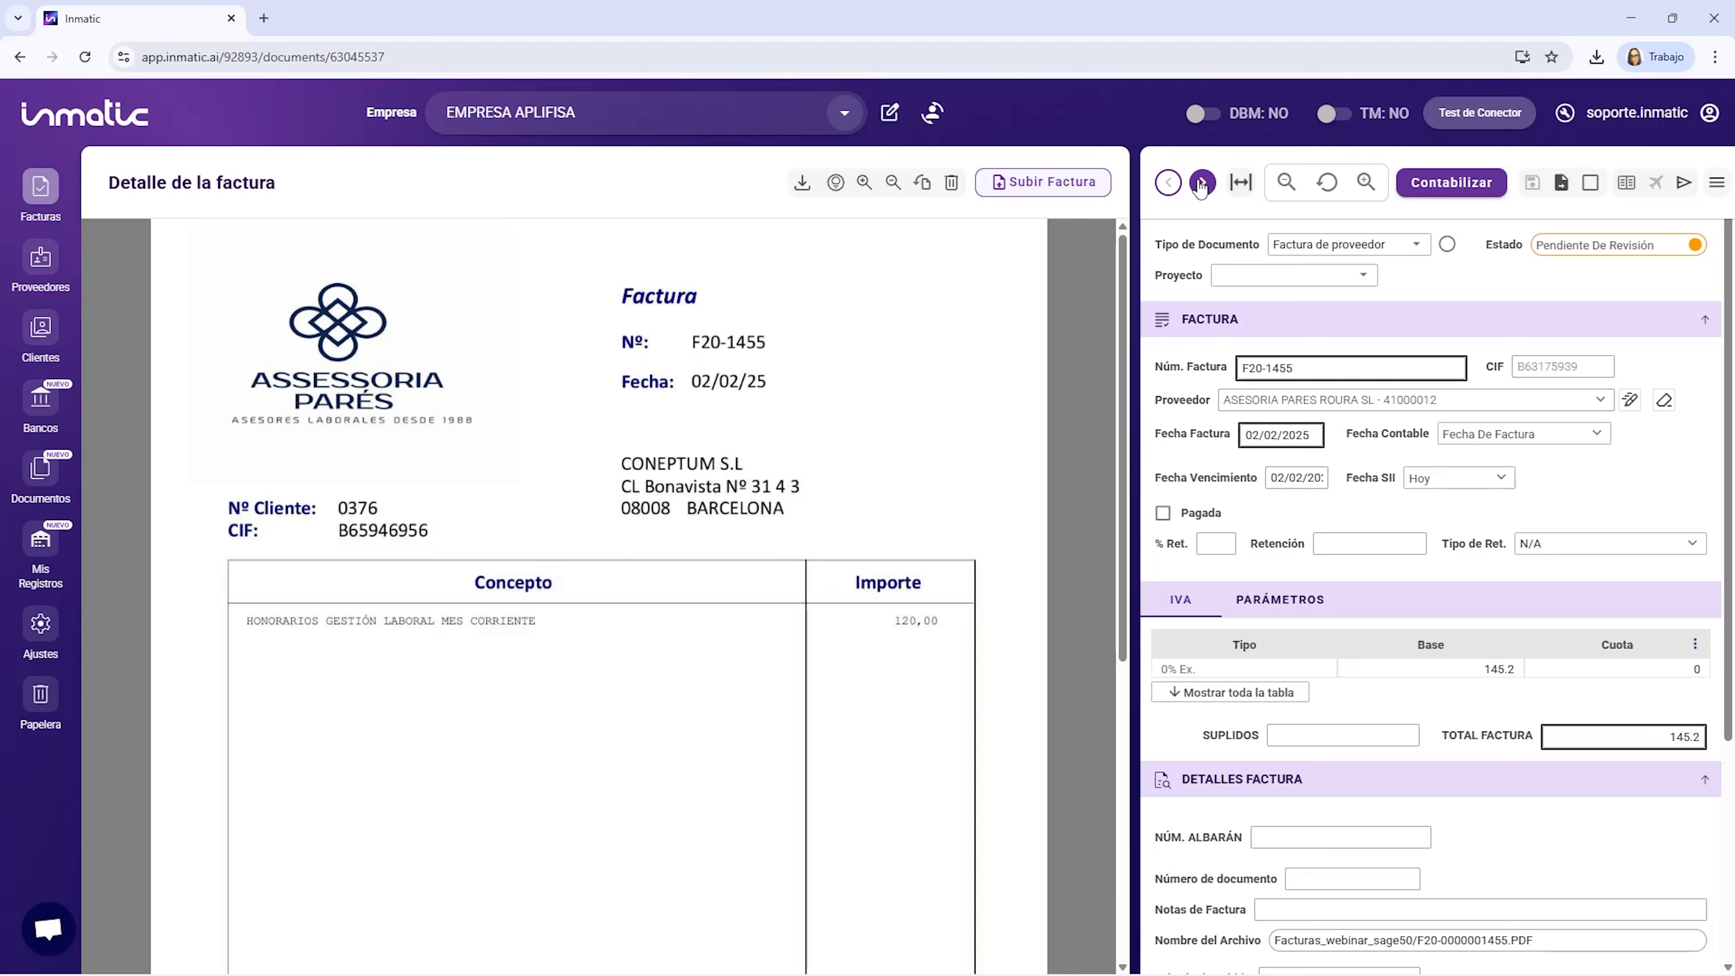
Try a wider invoice data panel with a larger font, and restore the original font size and panel width.
click(1233, 183)
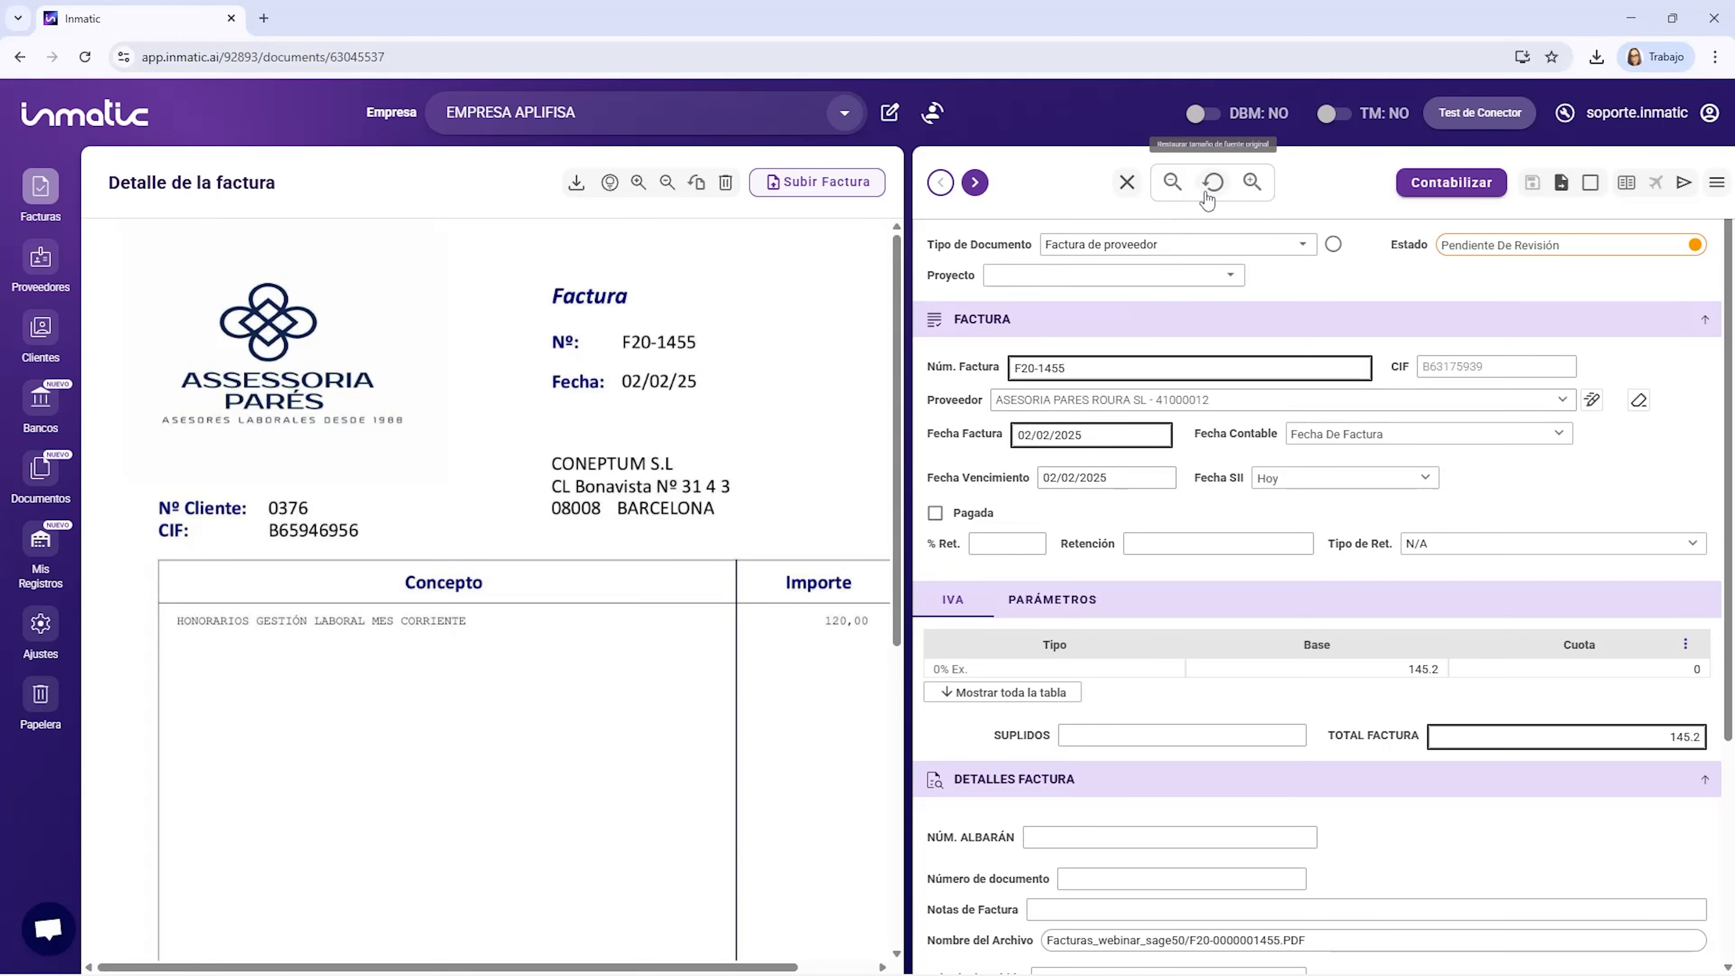
click(1251, 183)
click(1252, 184)
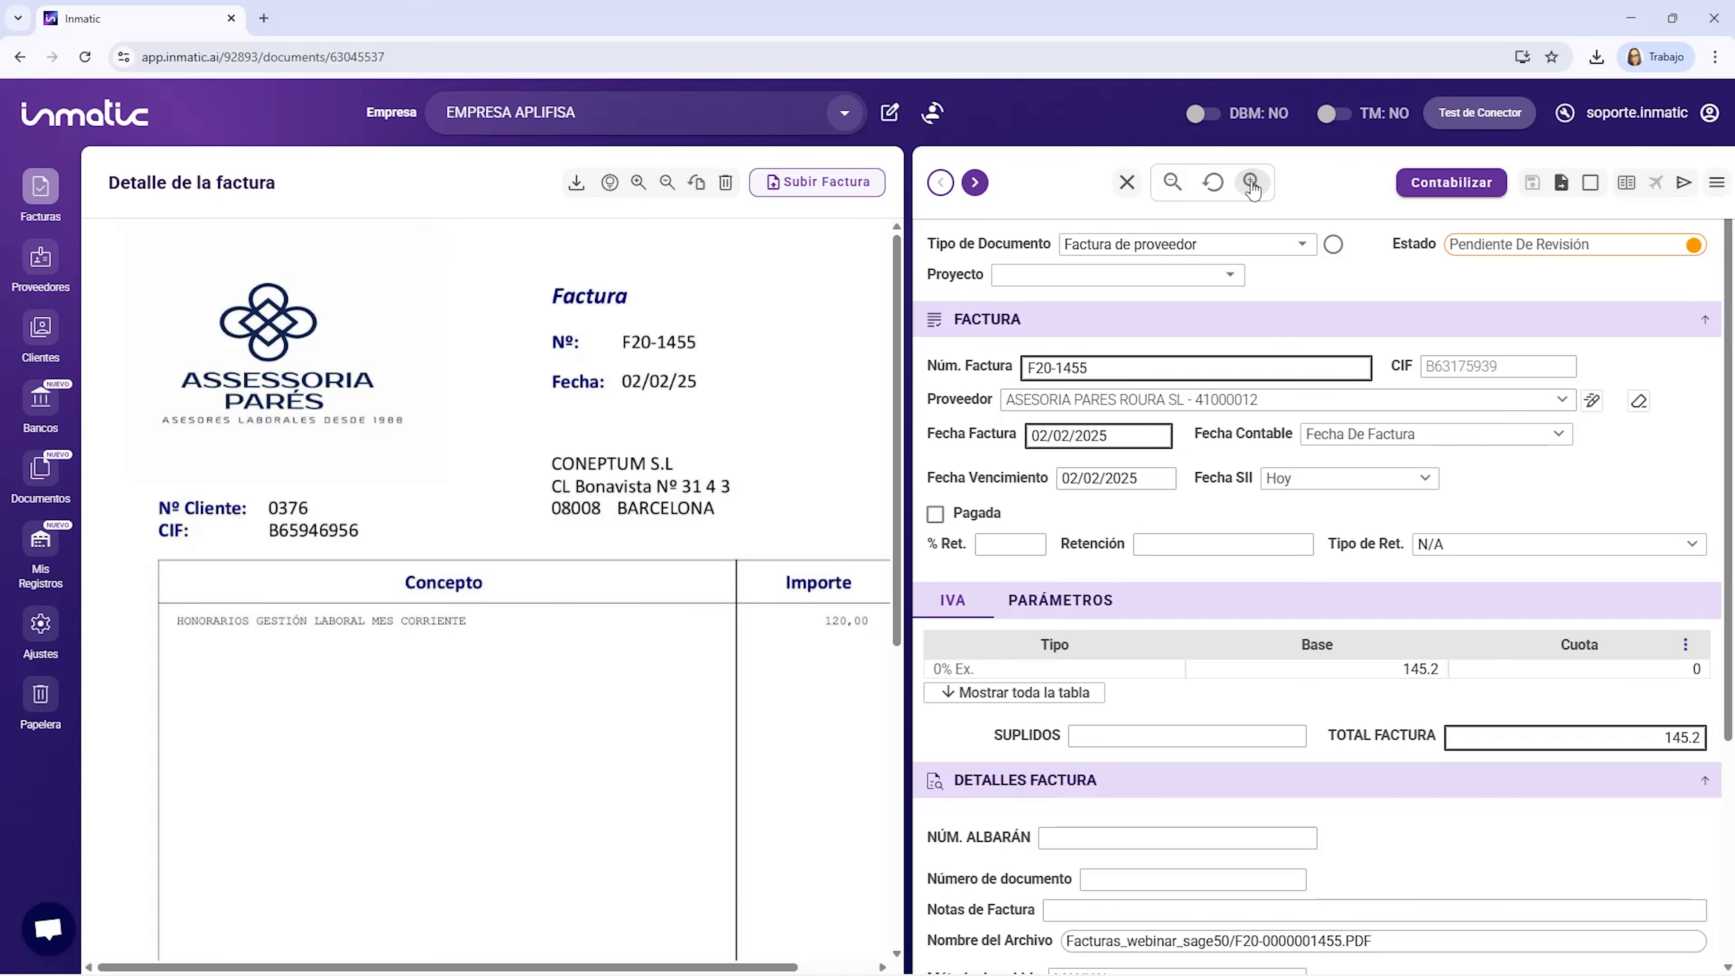
click(1254, 186)
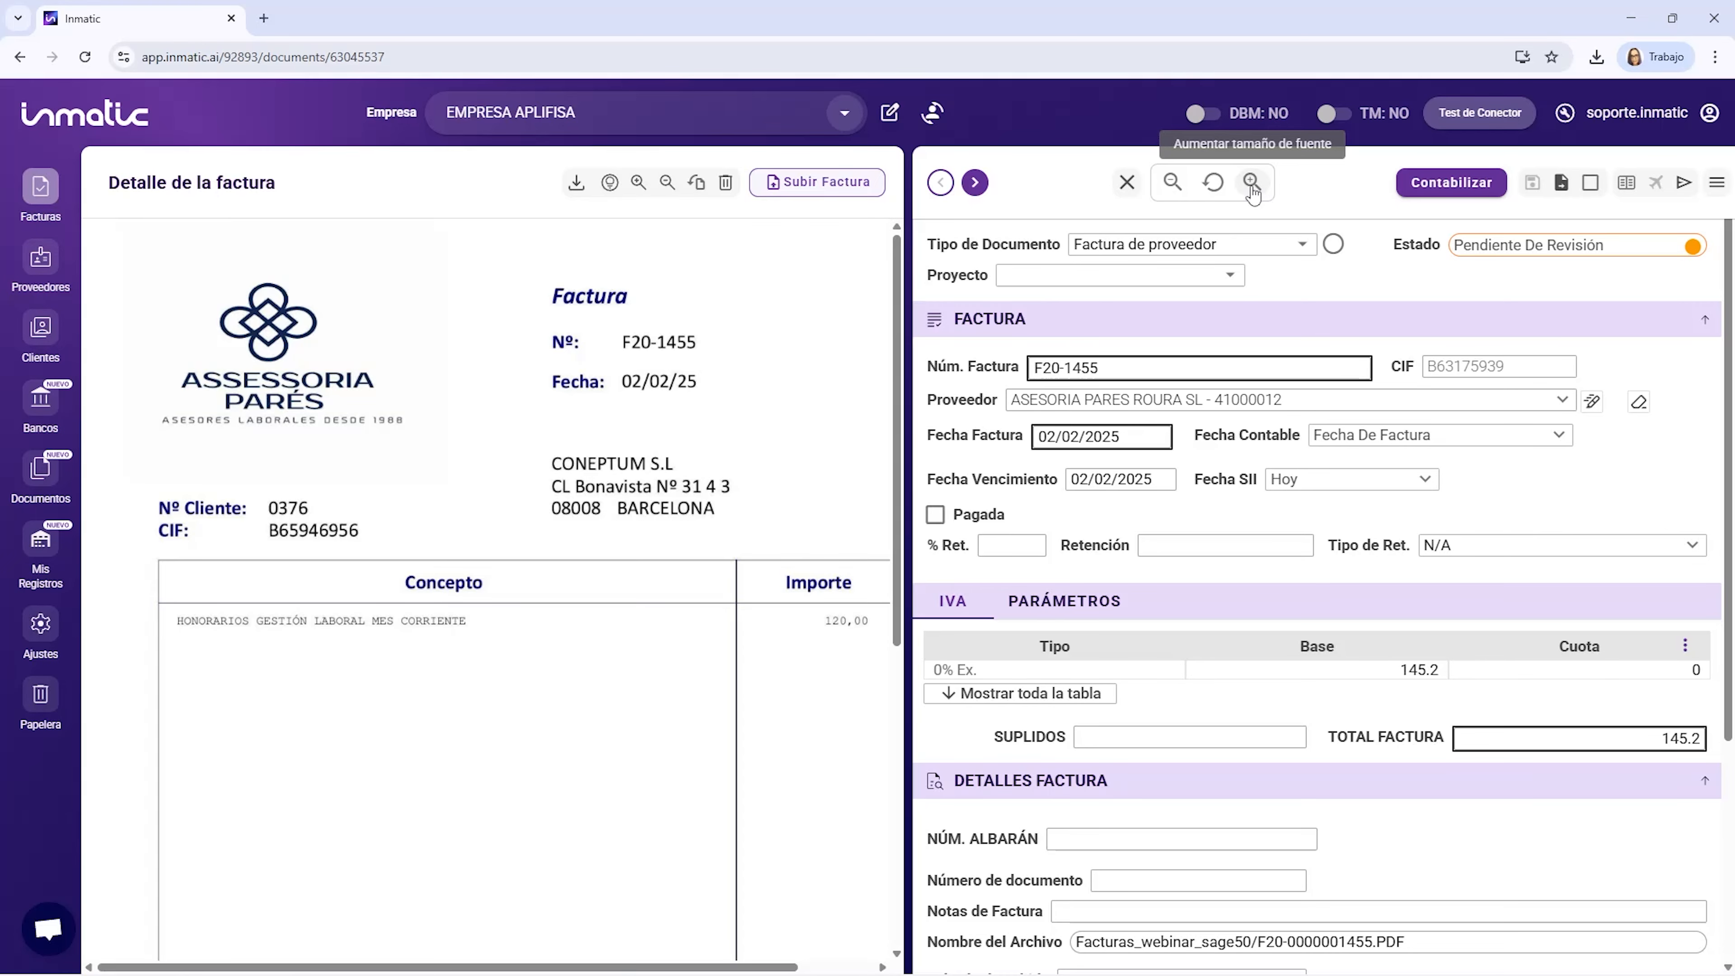
click(1214, 194)
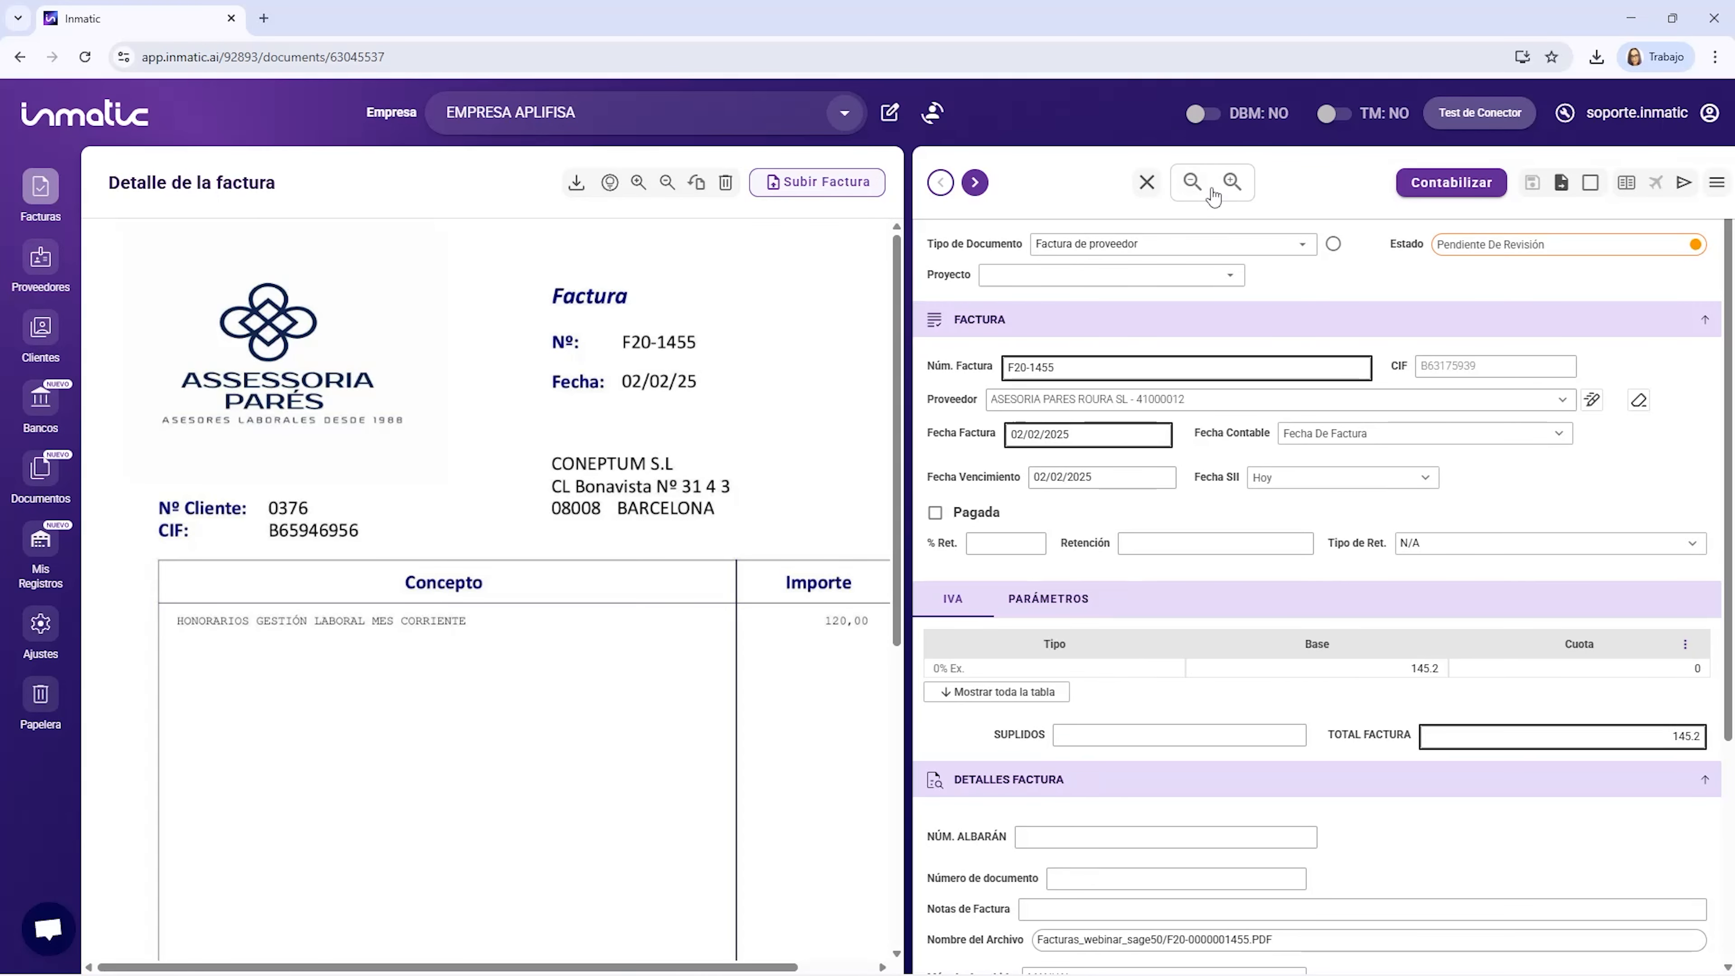
click(1146, 183)
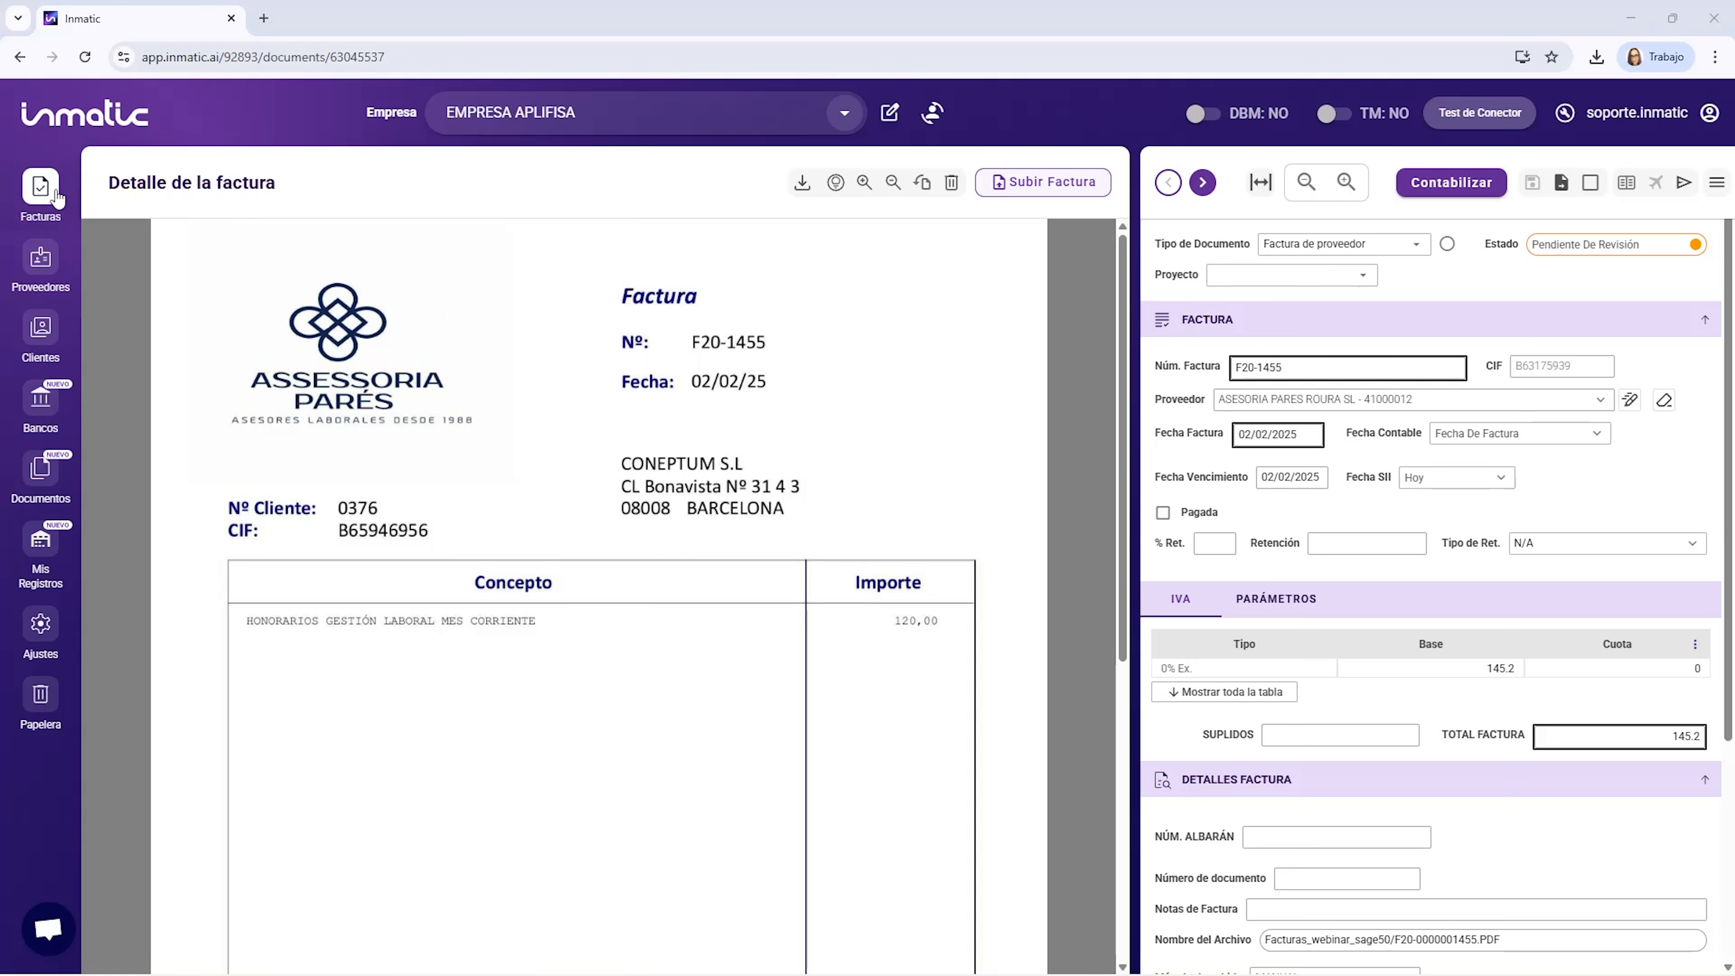
Select all suppliers on the first page of the Proveedores list and open Cambios Masivos for them.
click(40, 192)
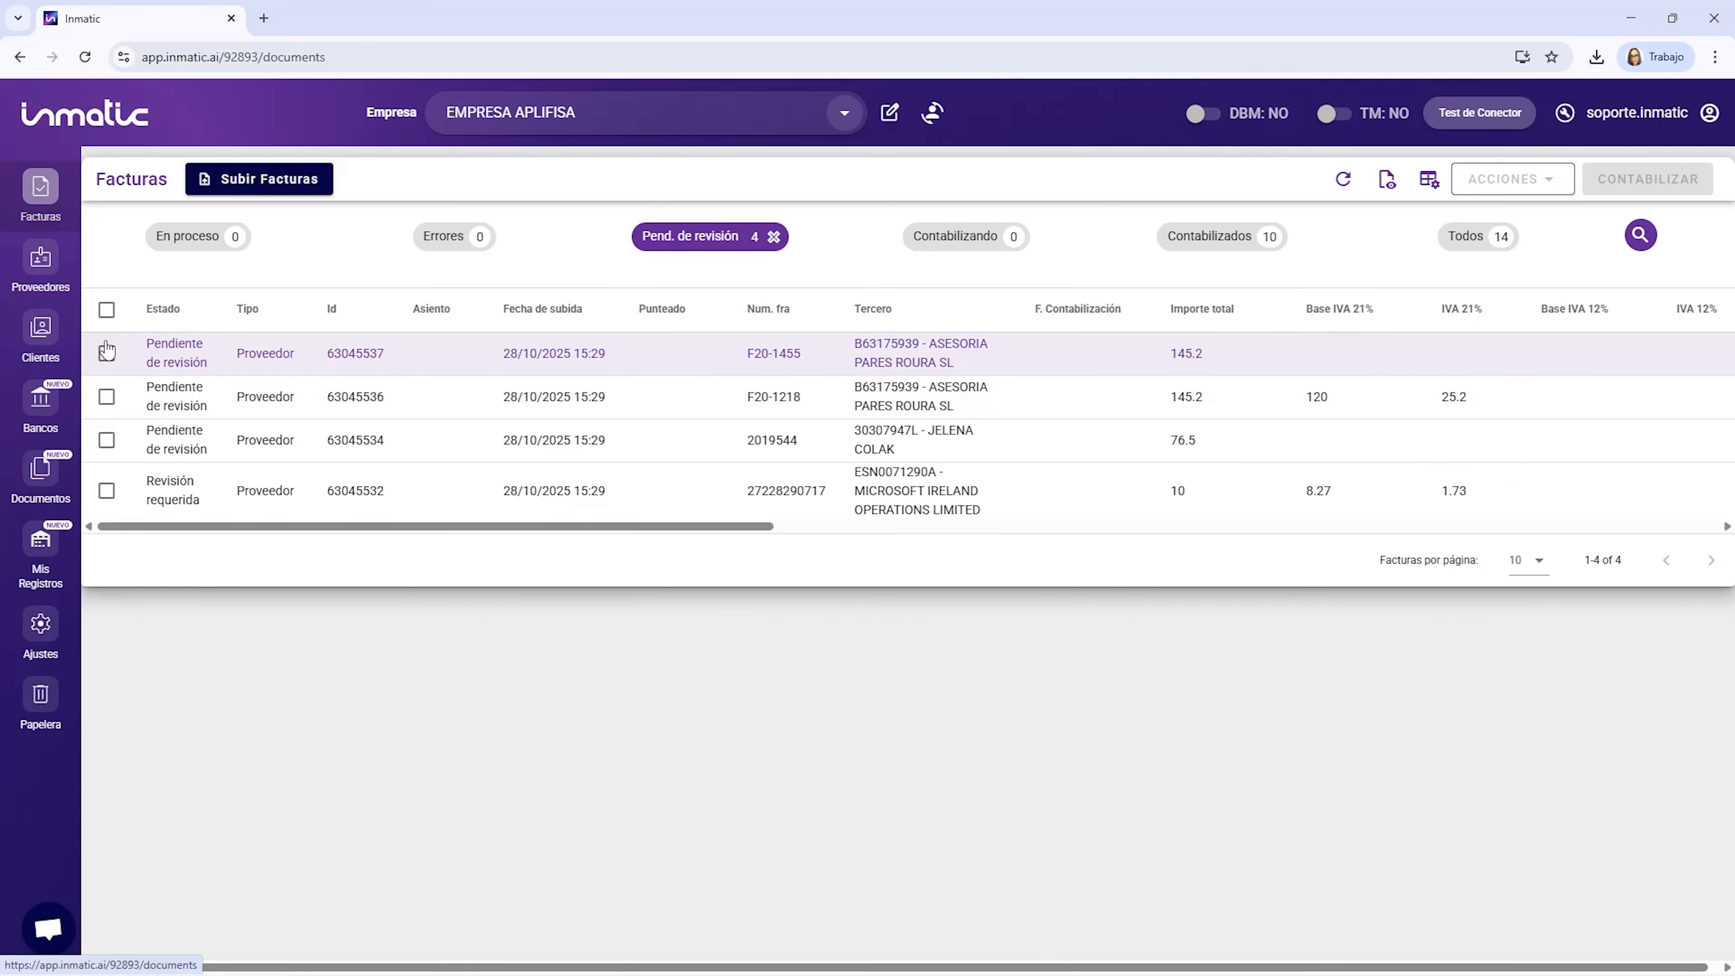
click(39, 260)
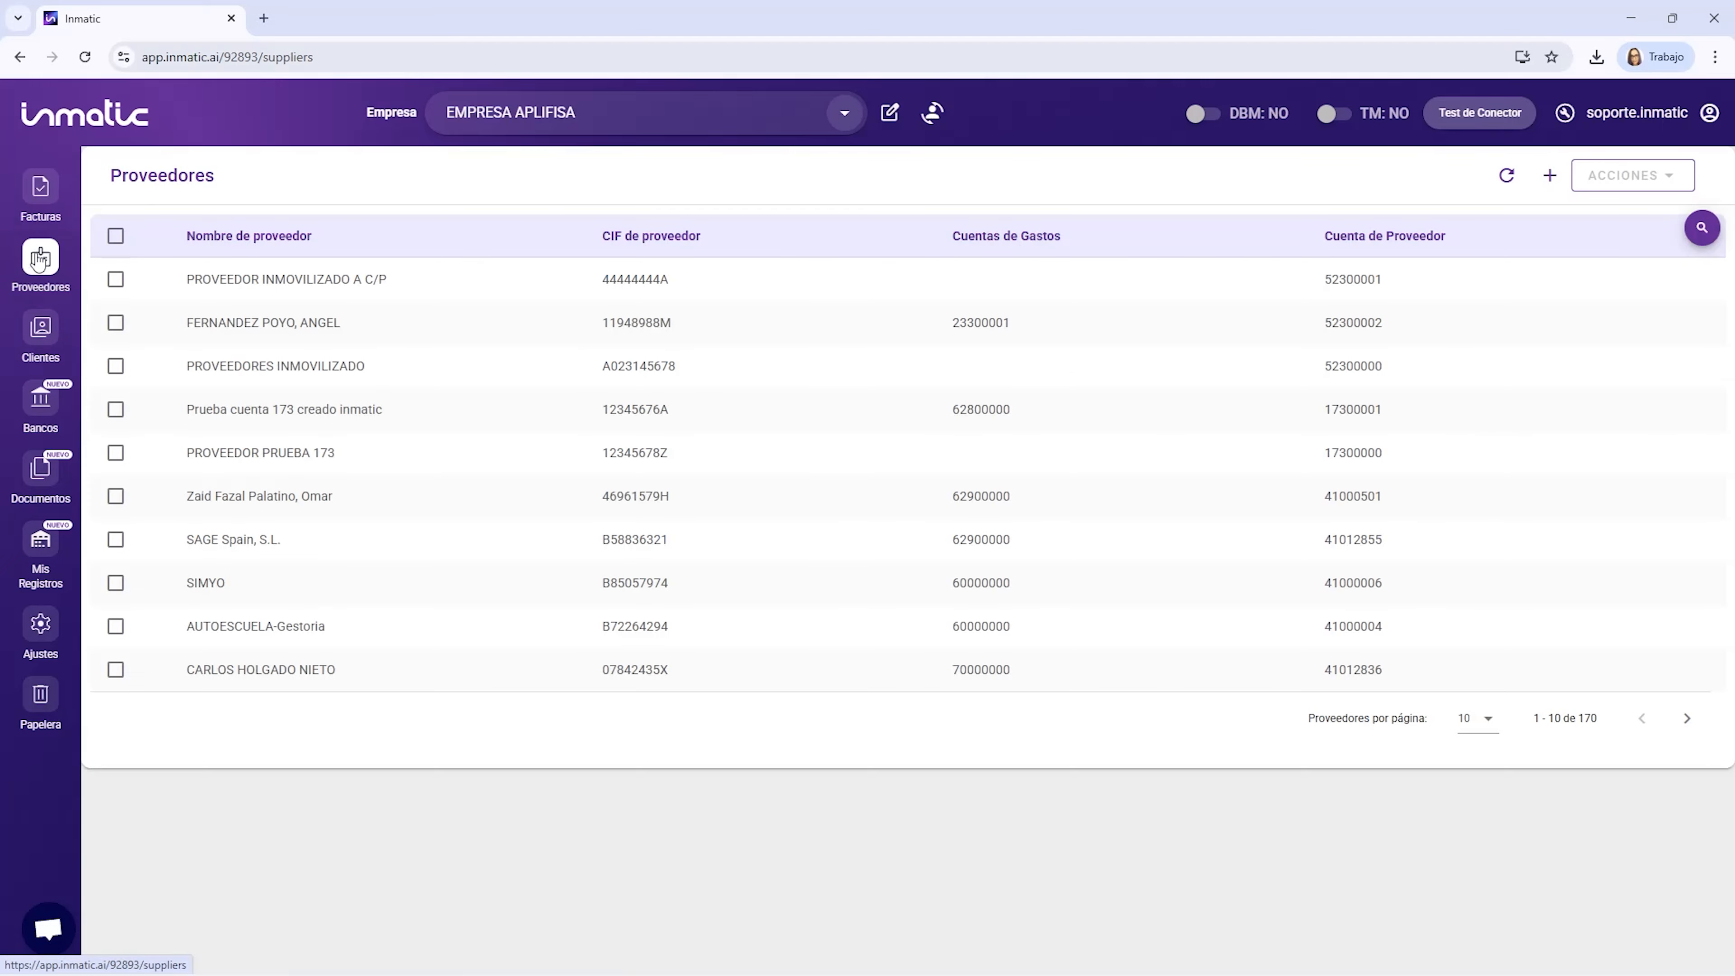
click(115, 235)
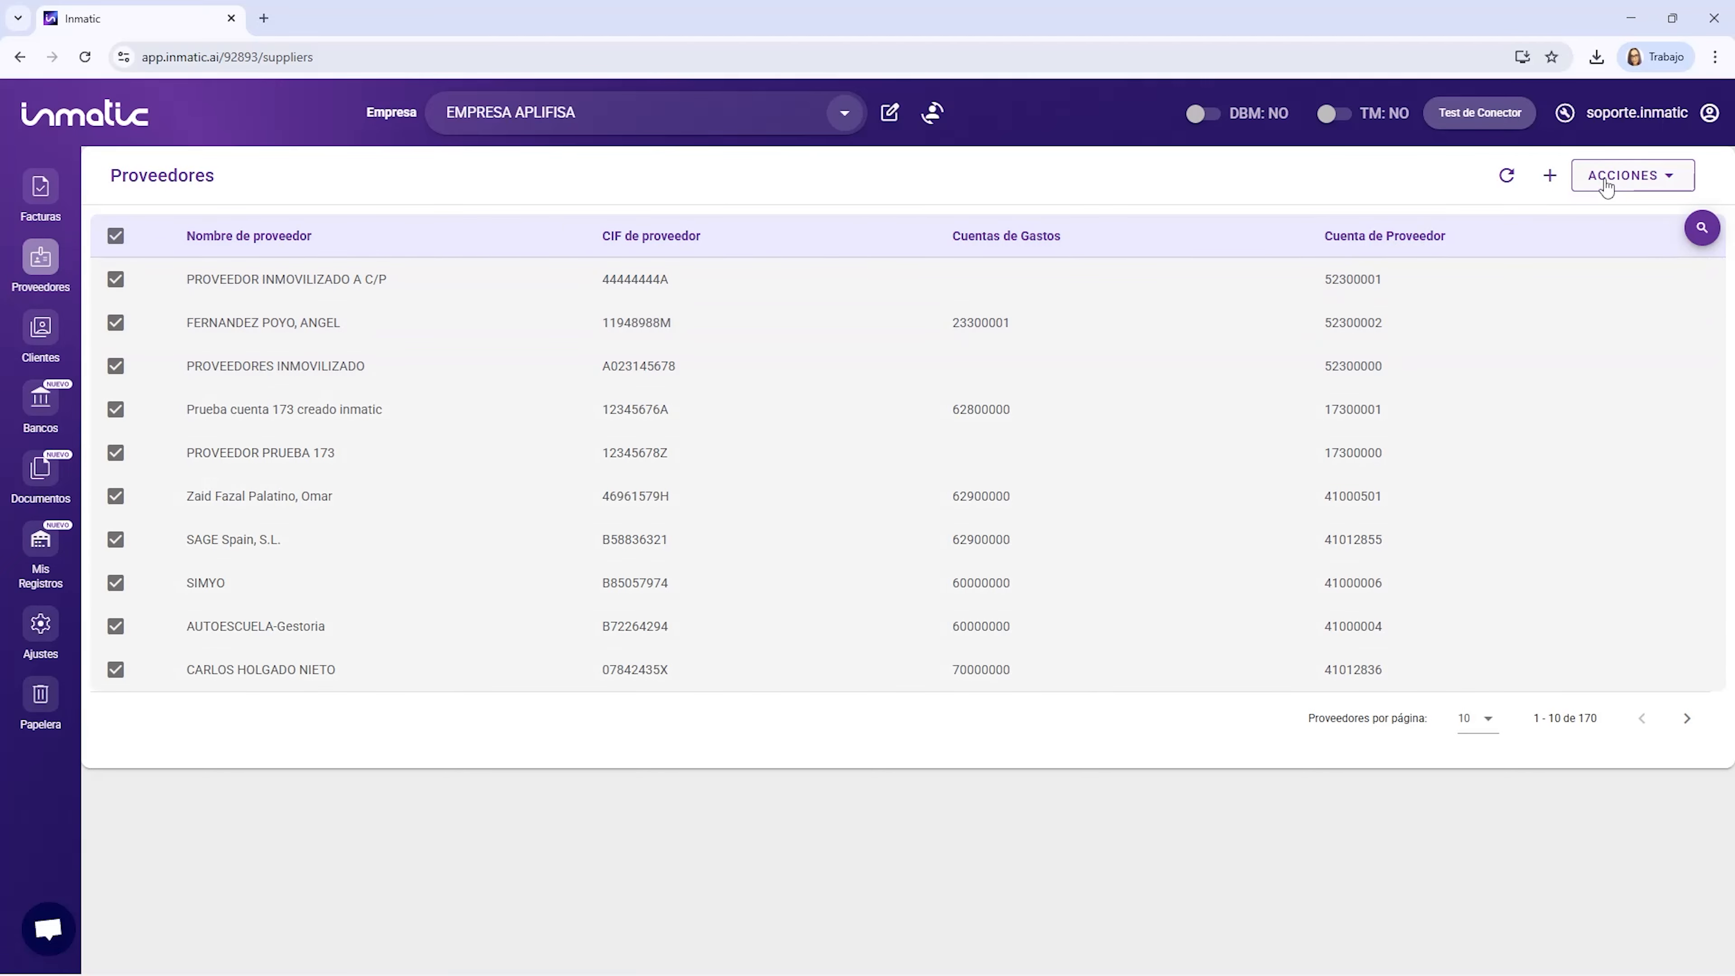
click(1606, 183)
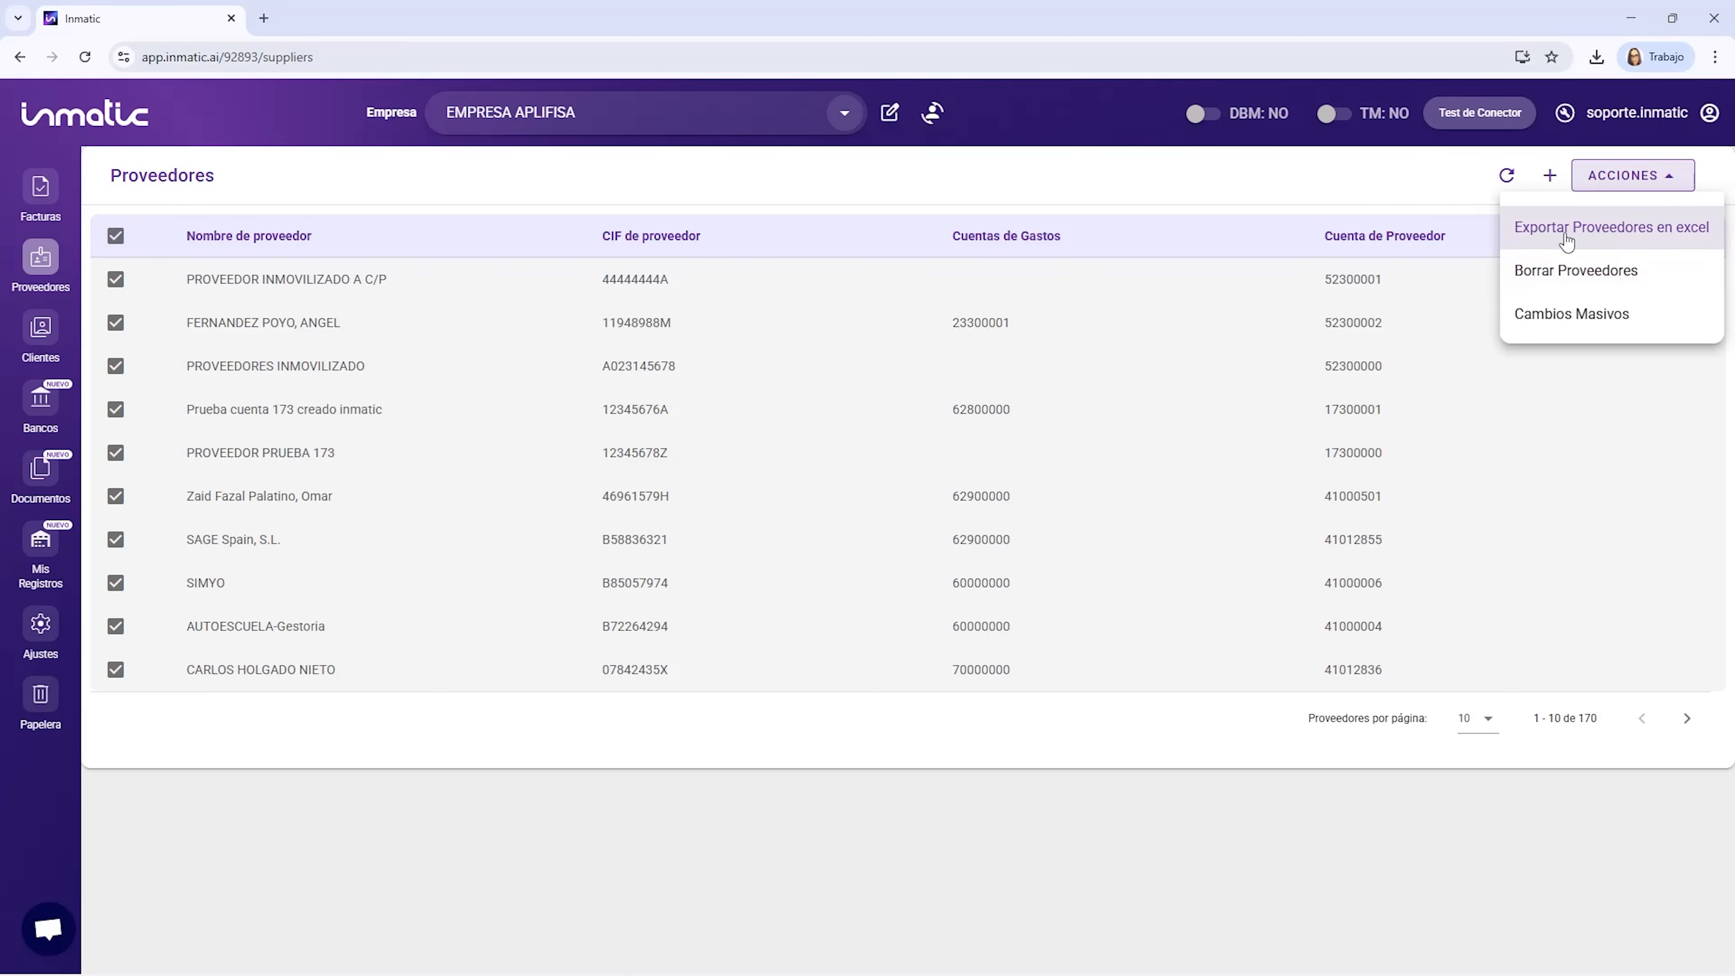
click(1560, 316)
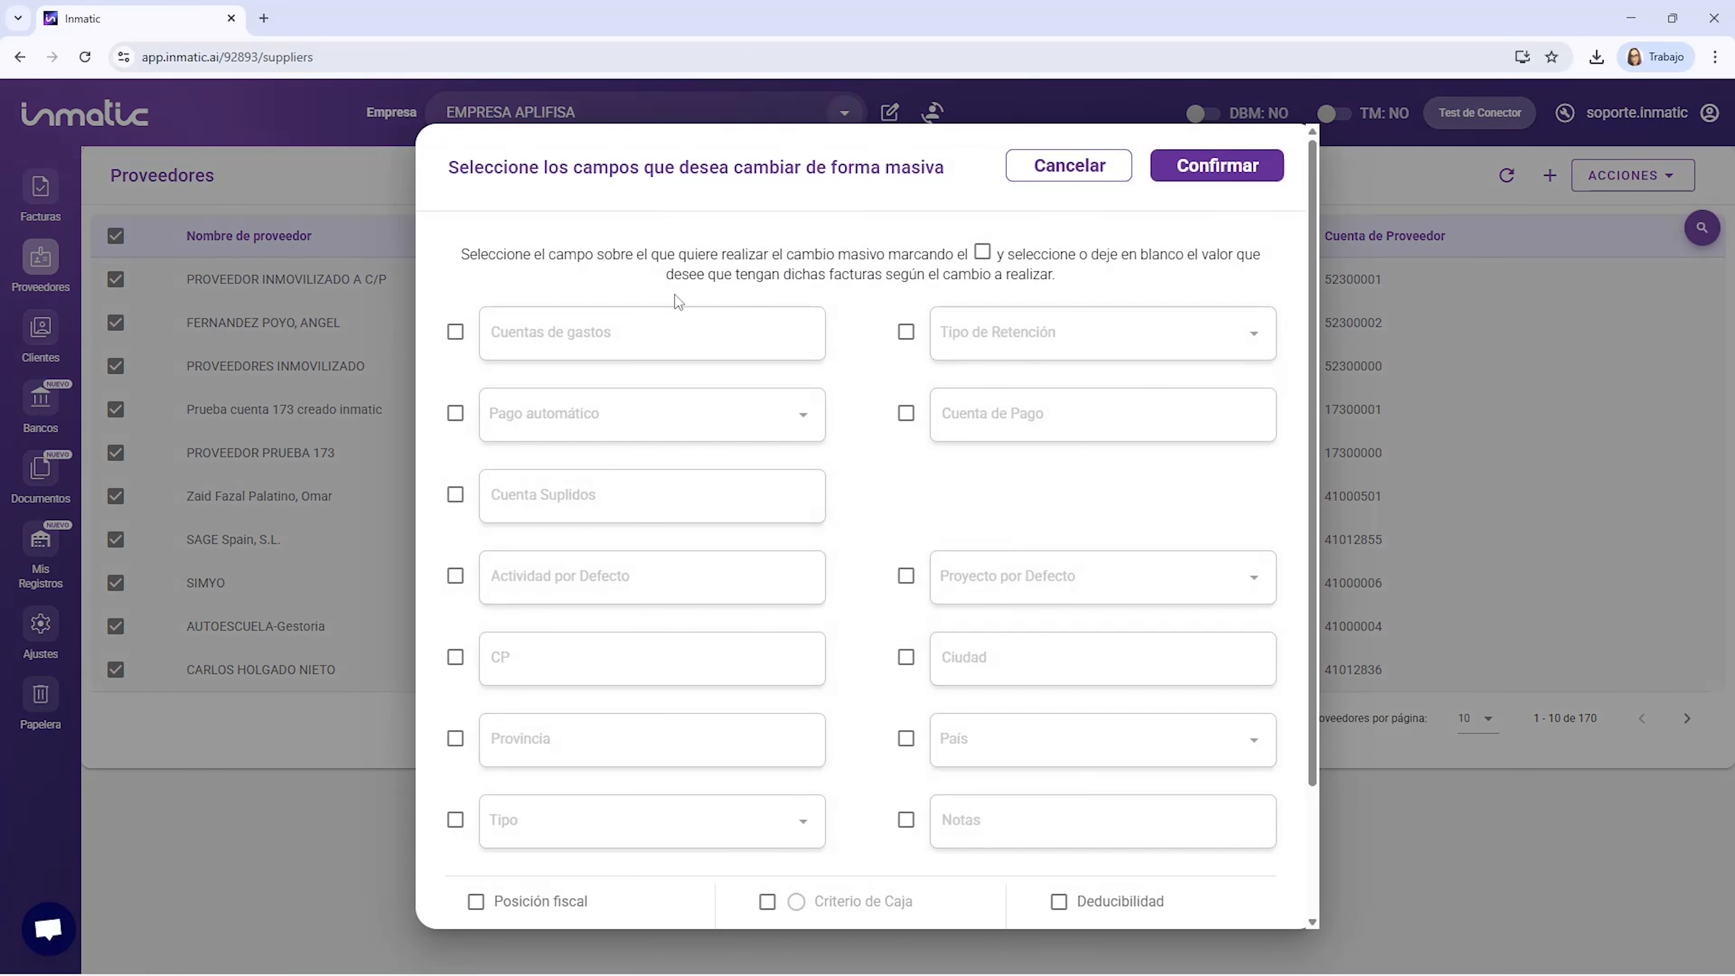
Toggle Cuentas de gastos on and off in the suppliers' mass change form, review the remaining fields, and cancel.
click(455, 332)
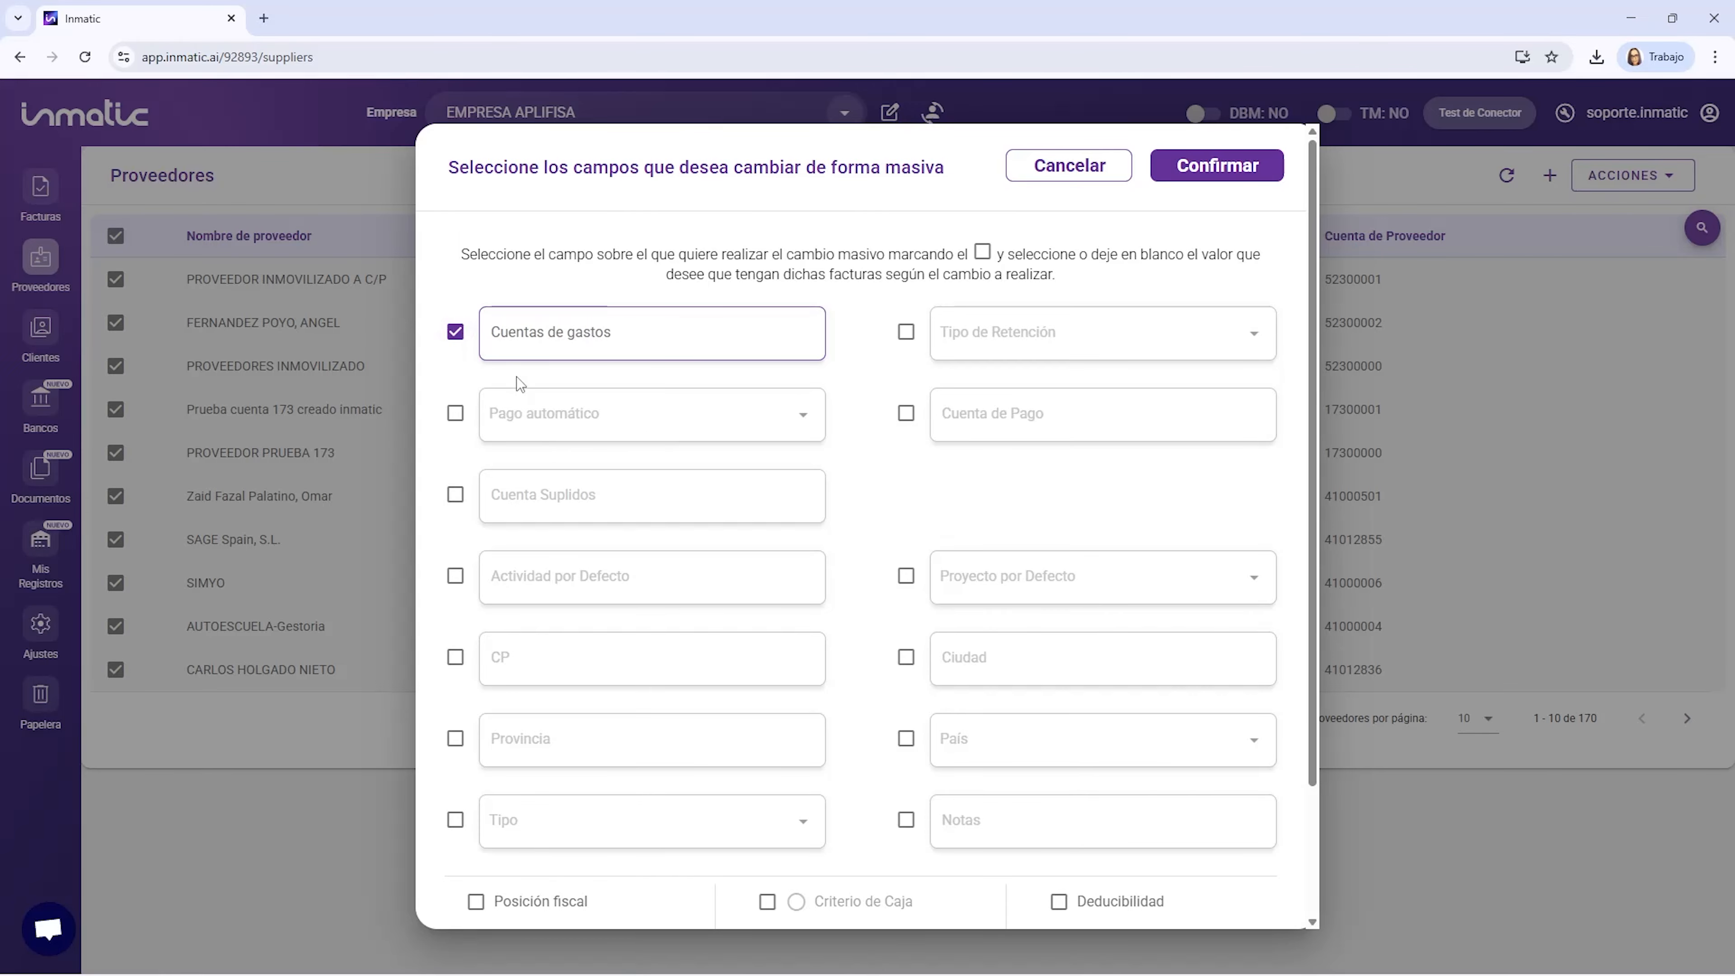
click(455, 332)
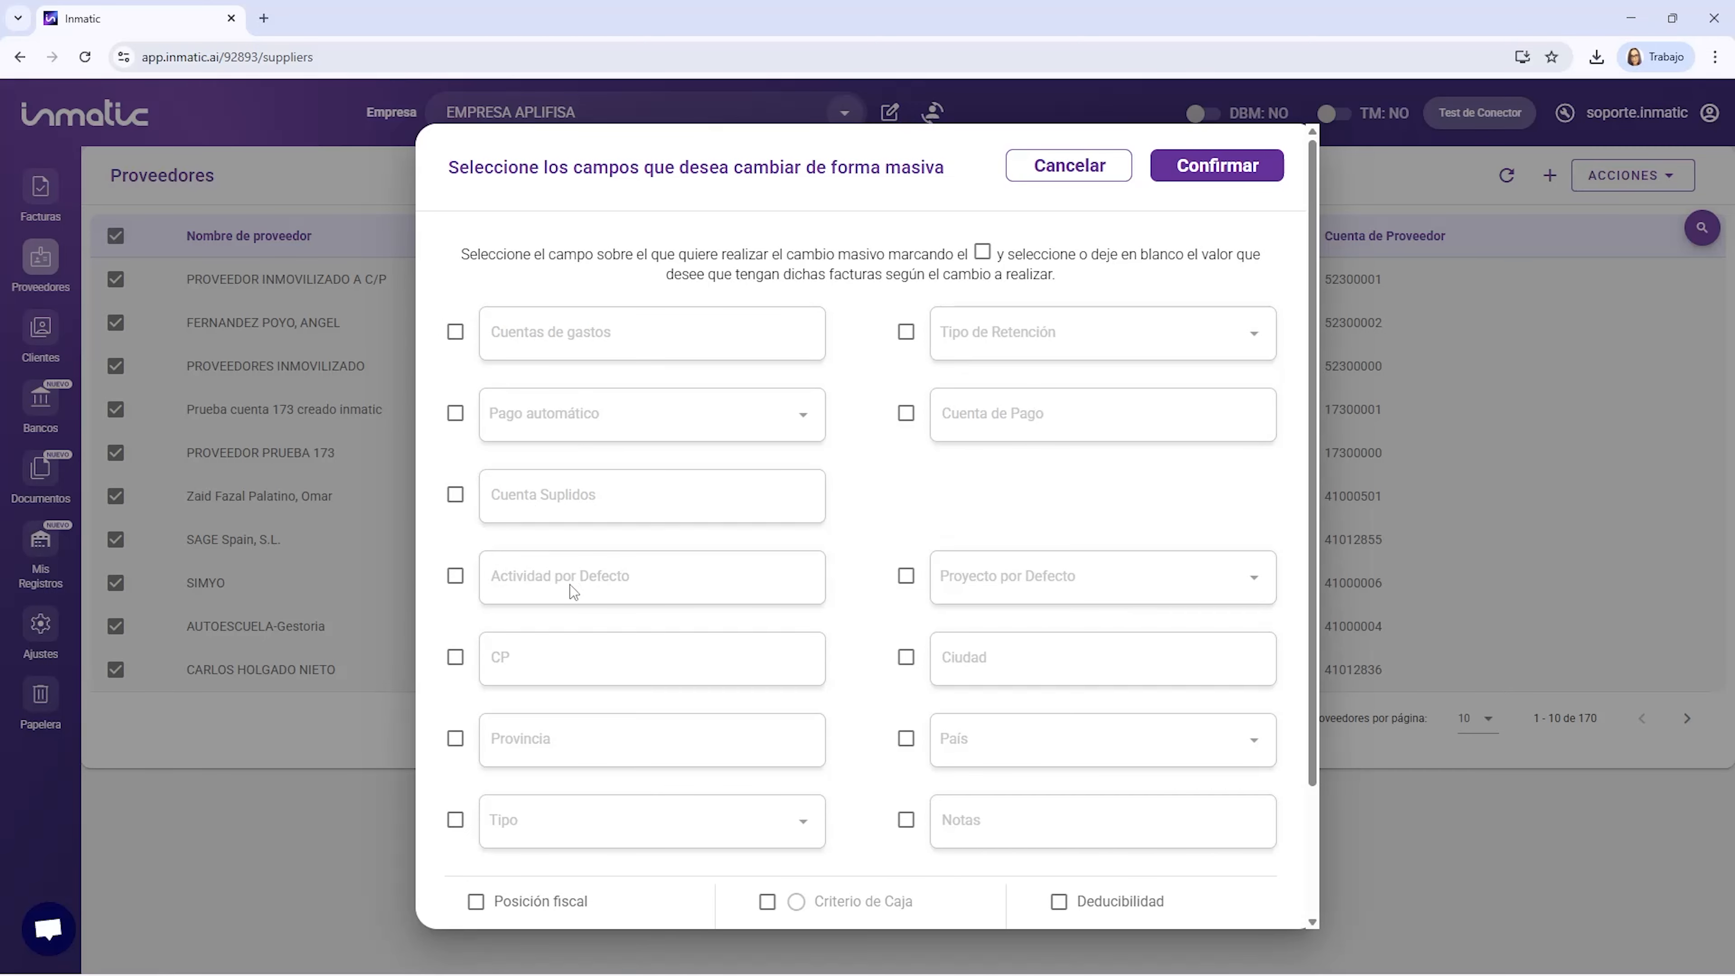
scroll(573, 592, down, 3)
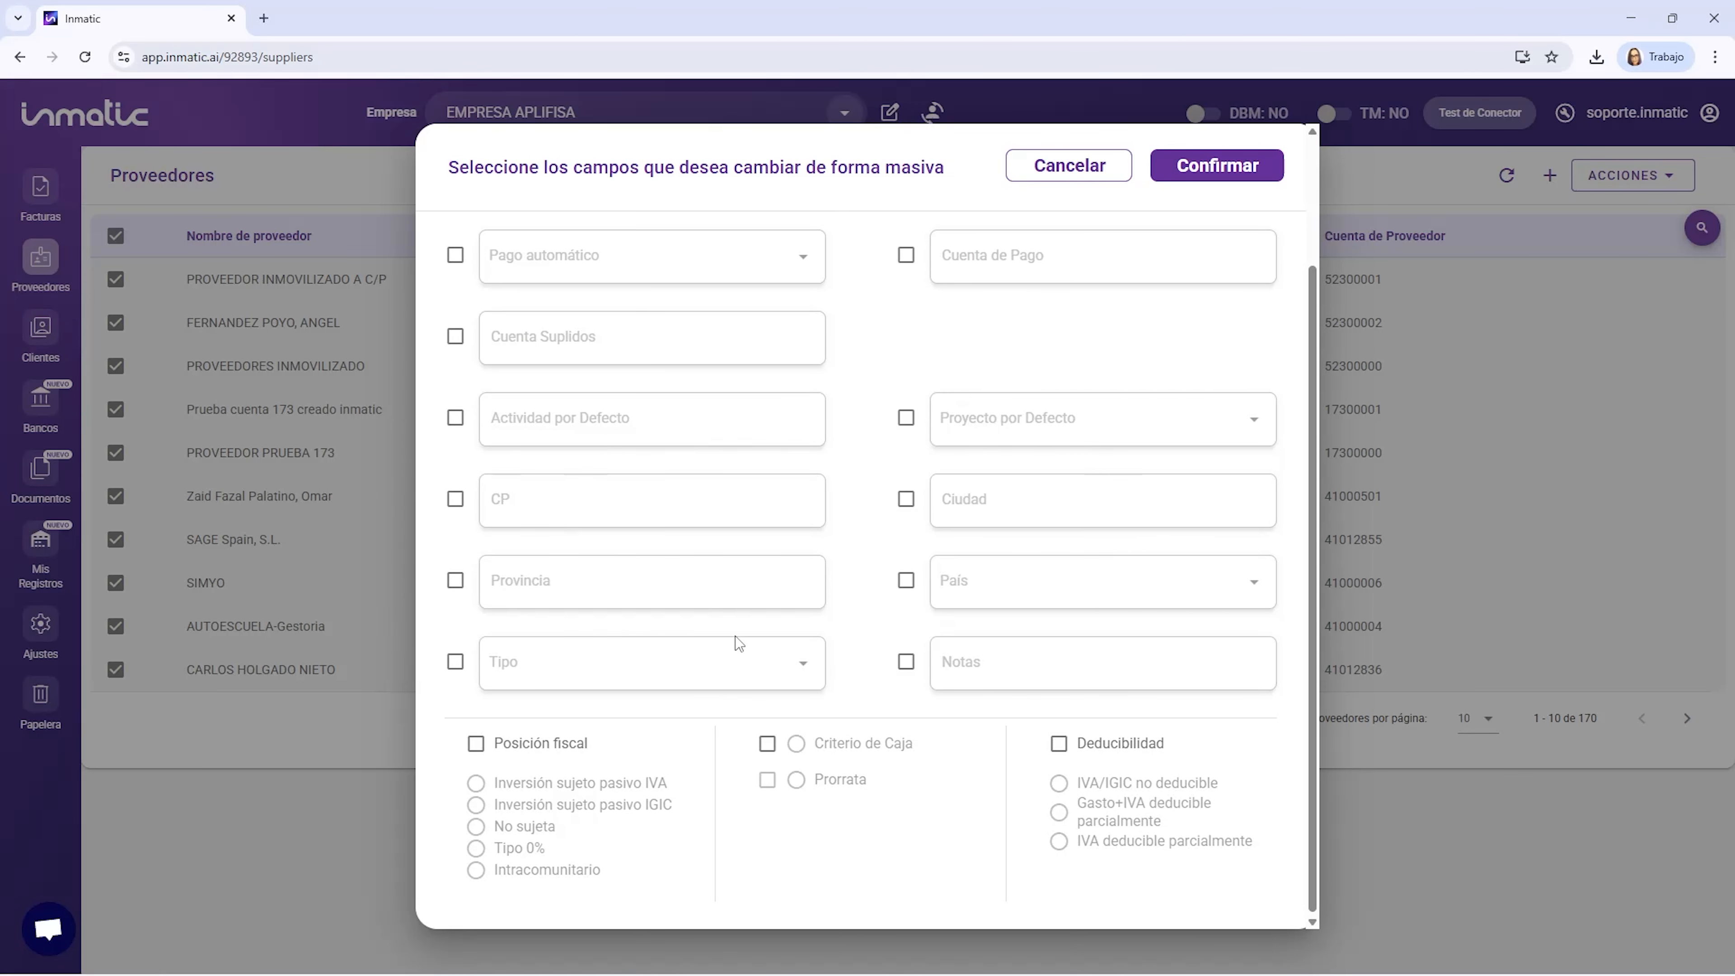
click(1045, 176)
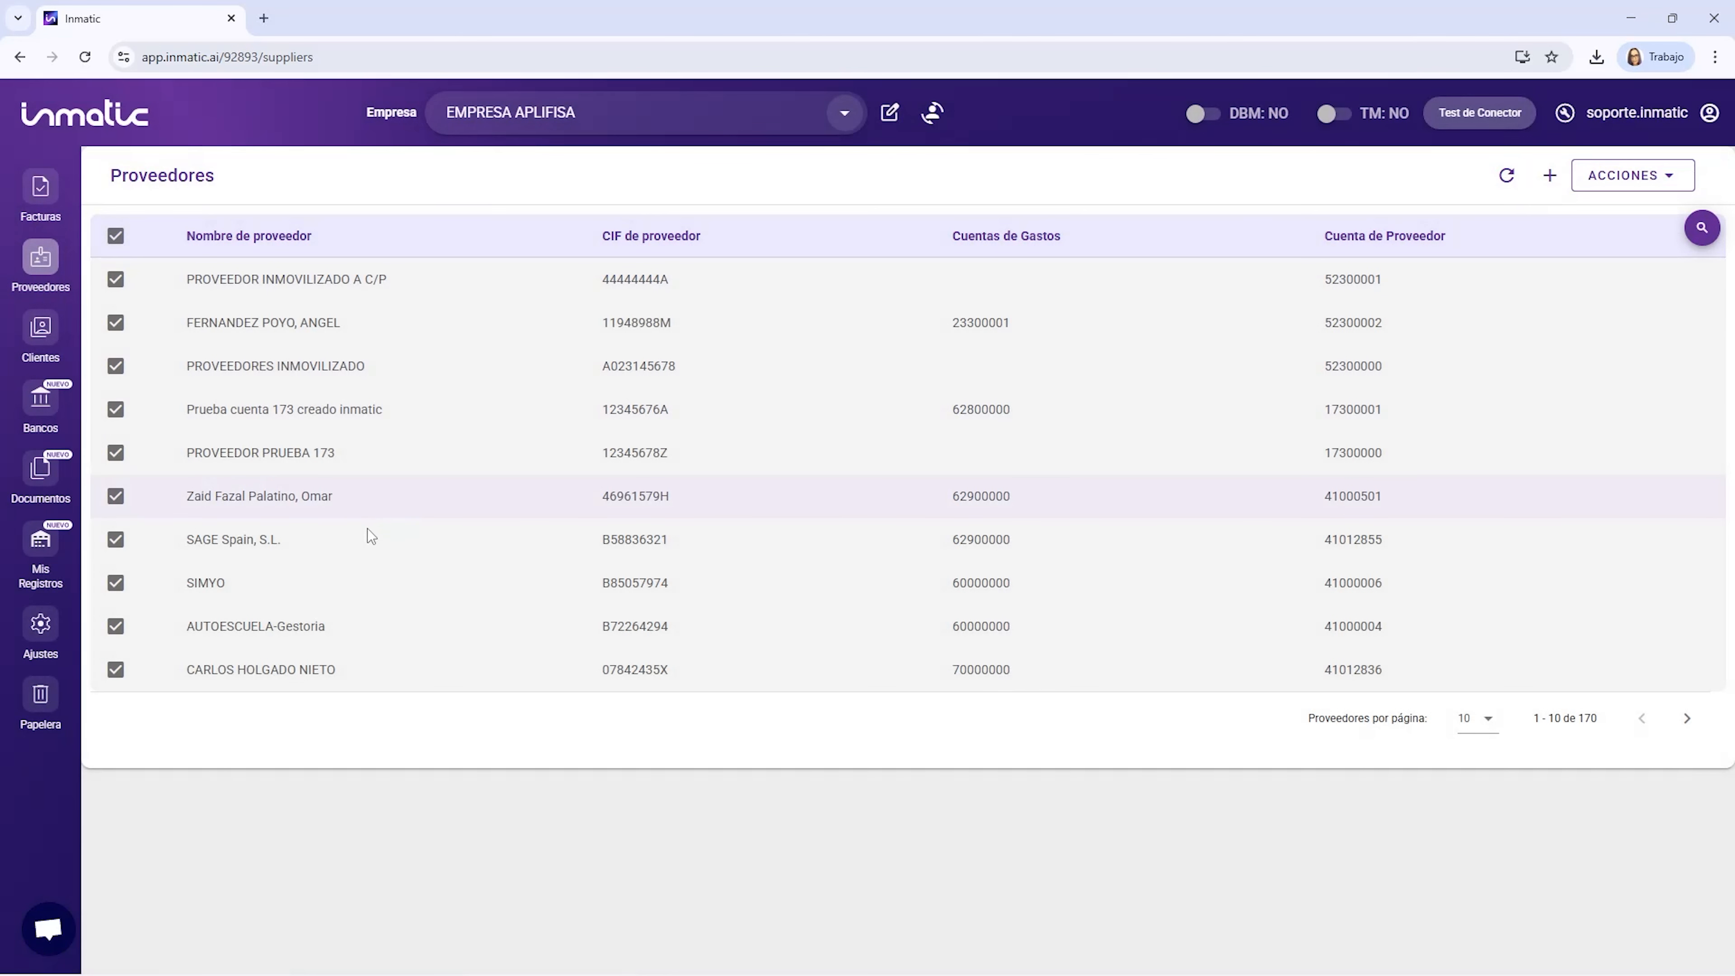
Add País to the visible Listado Proveedores columns in the user configuration and check the column in the supplier list.
click(43, 335)
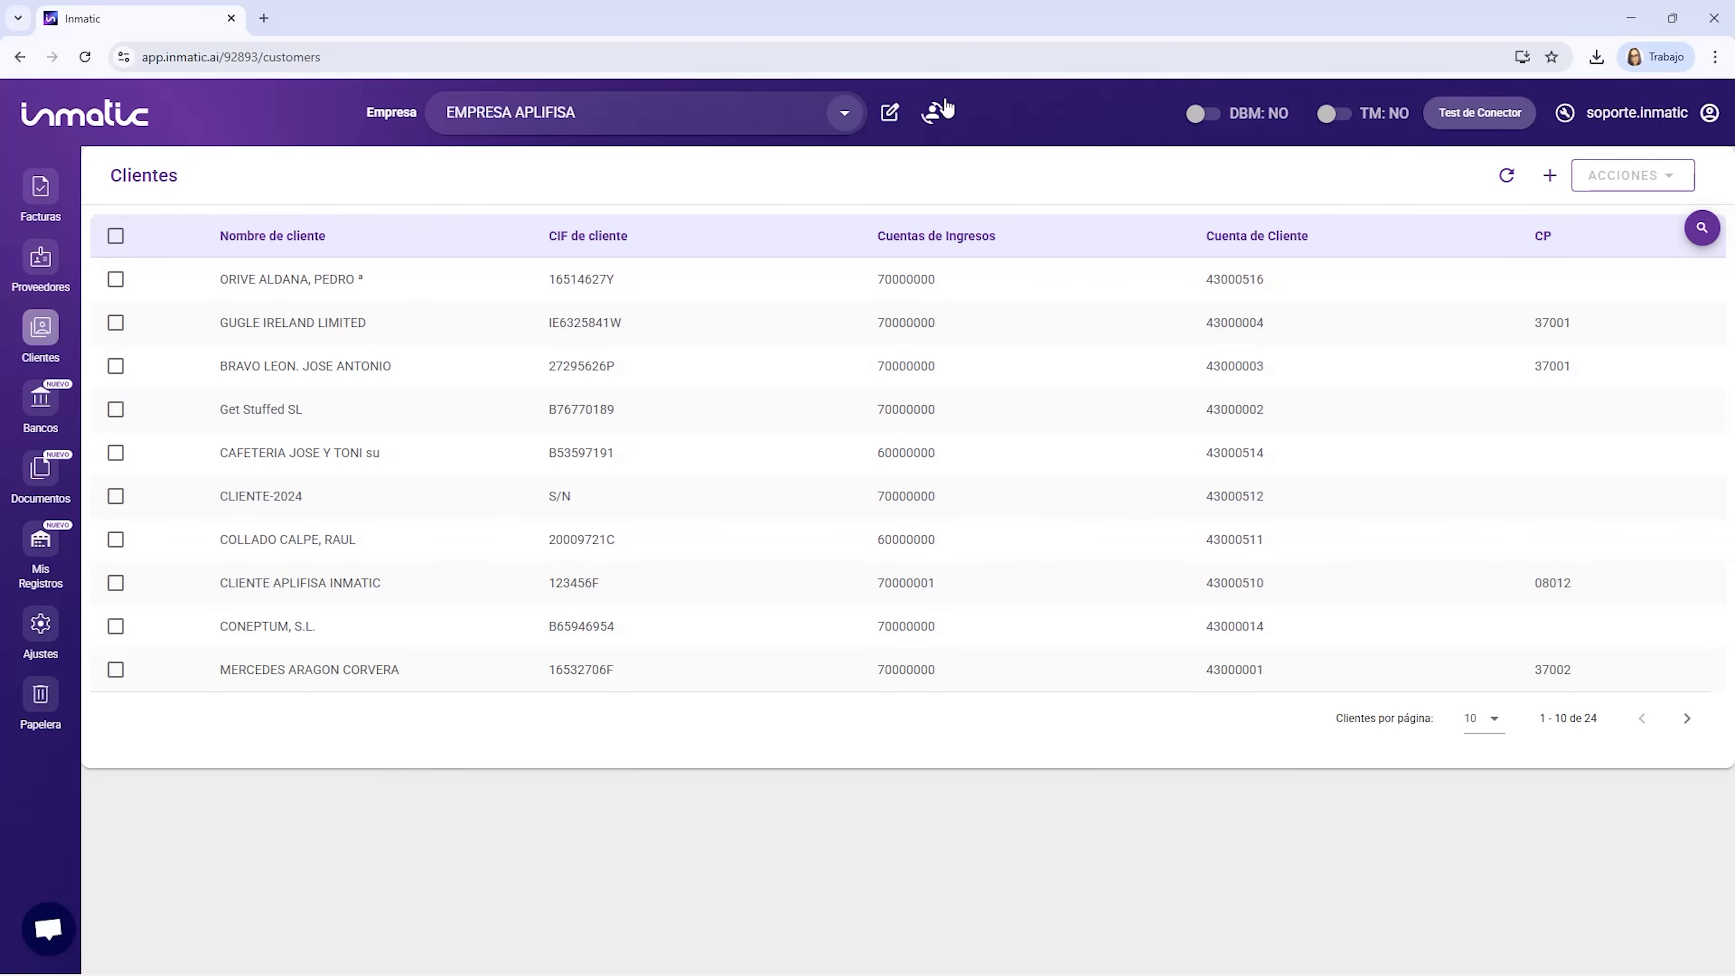
click(1708, 118)
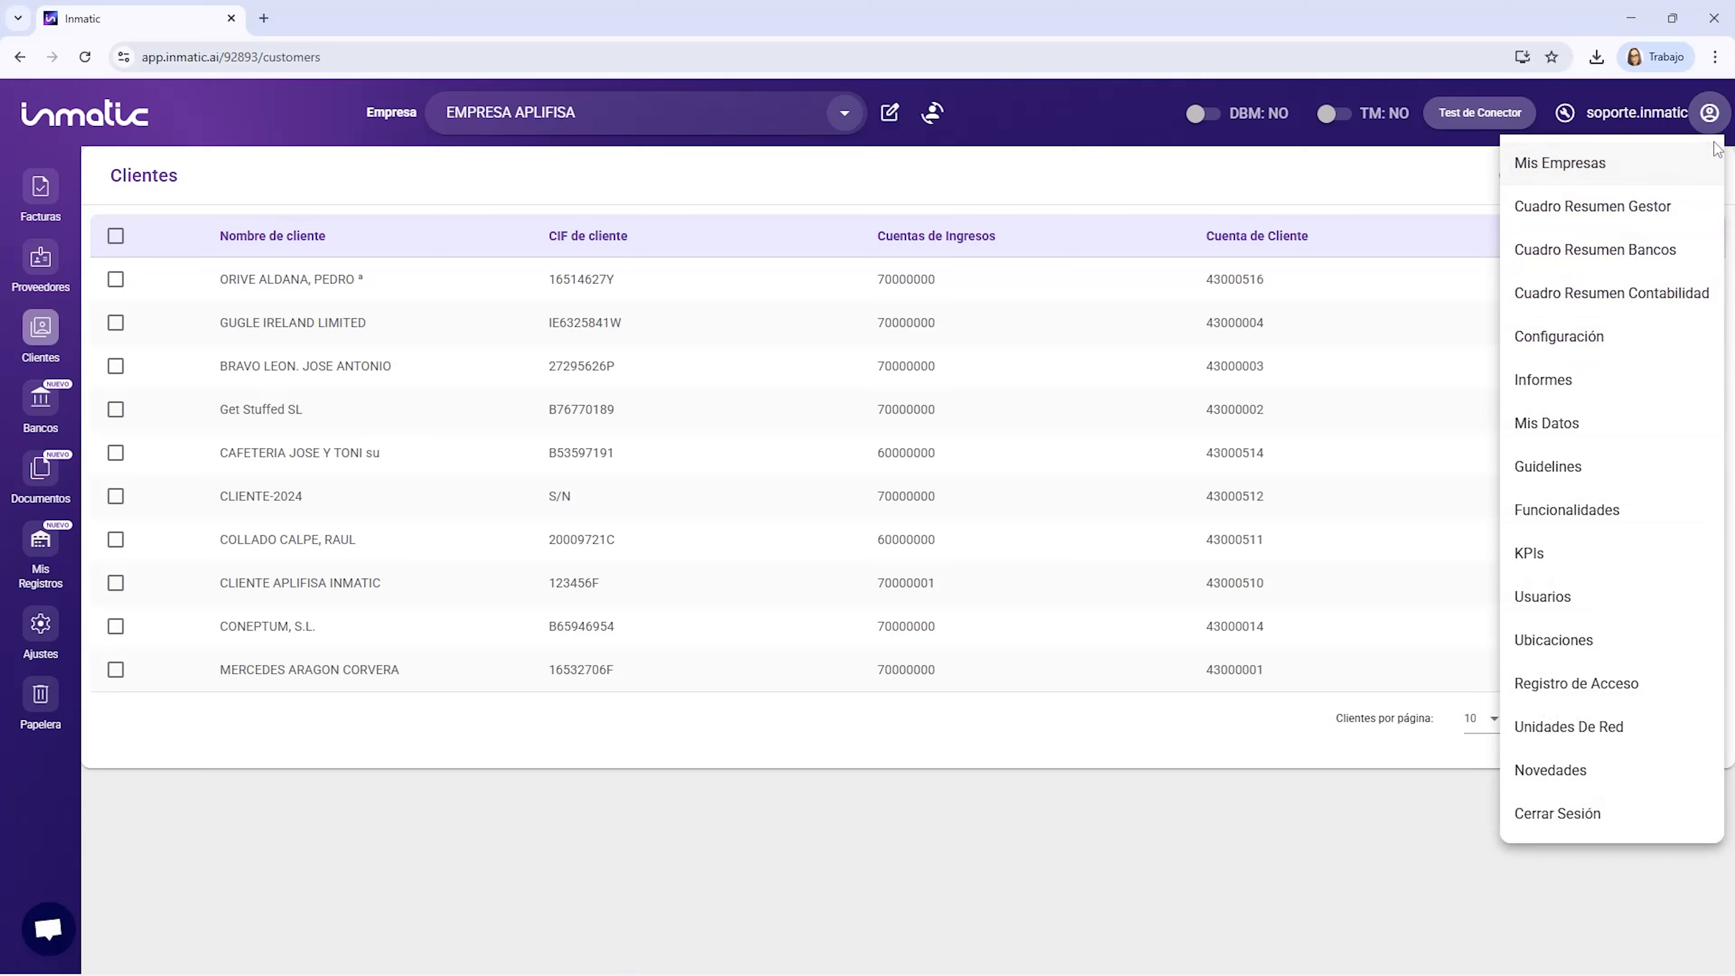
click(1565, 342)
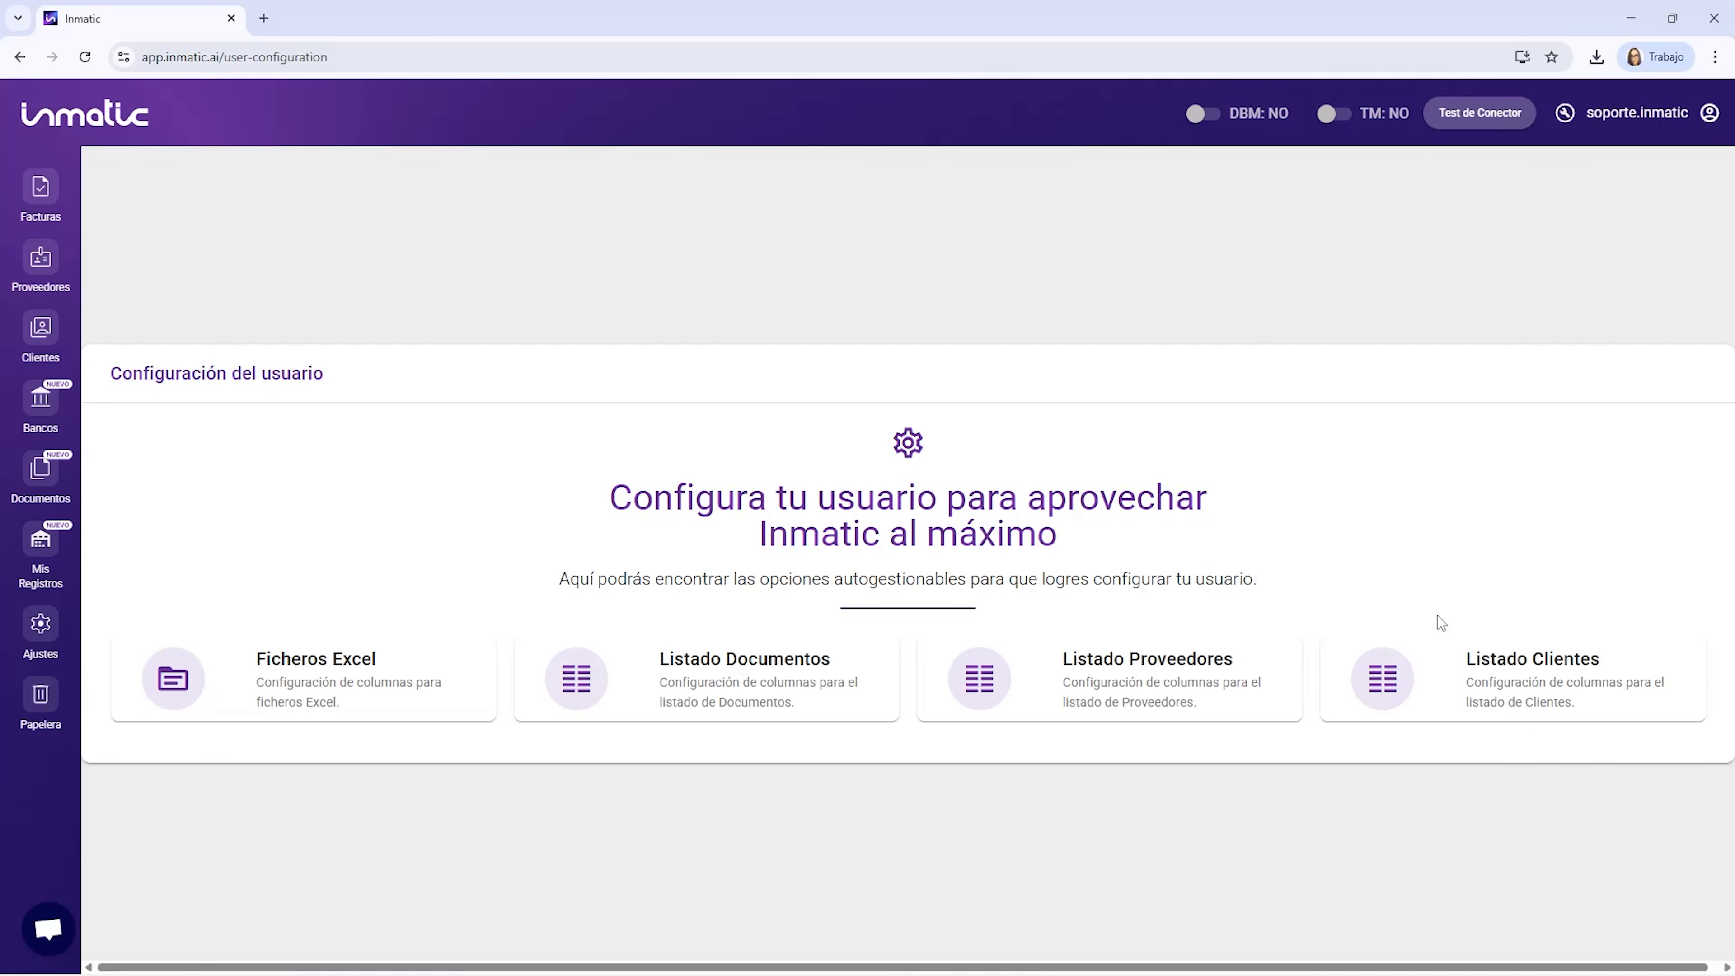
click(1055, 679)
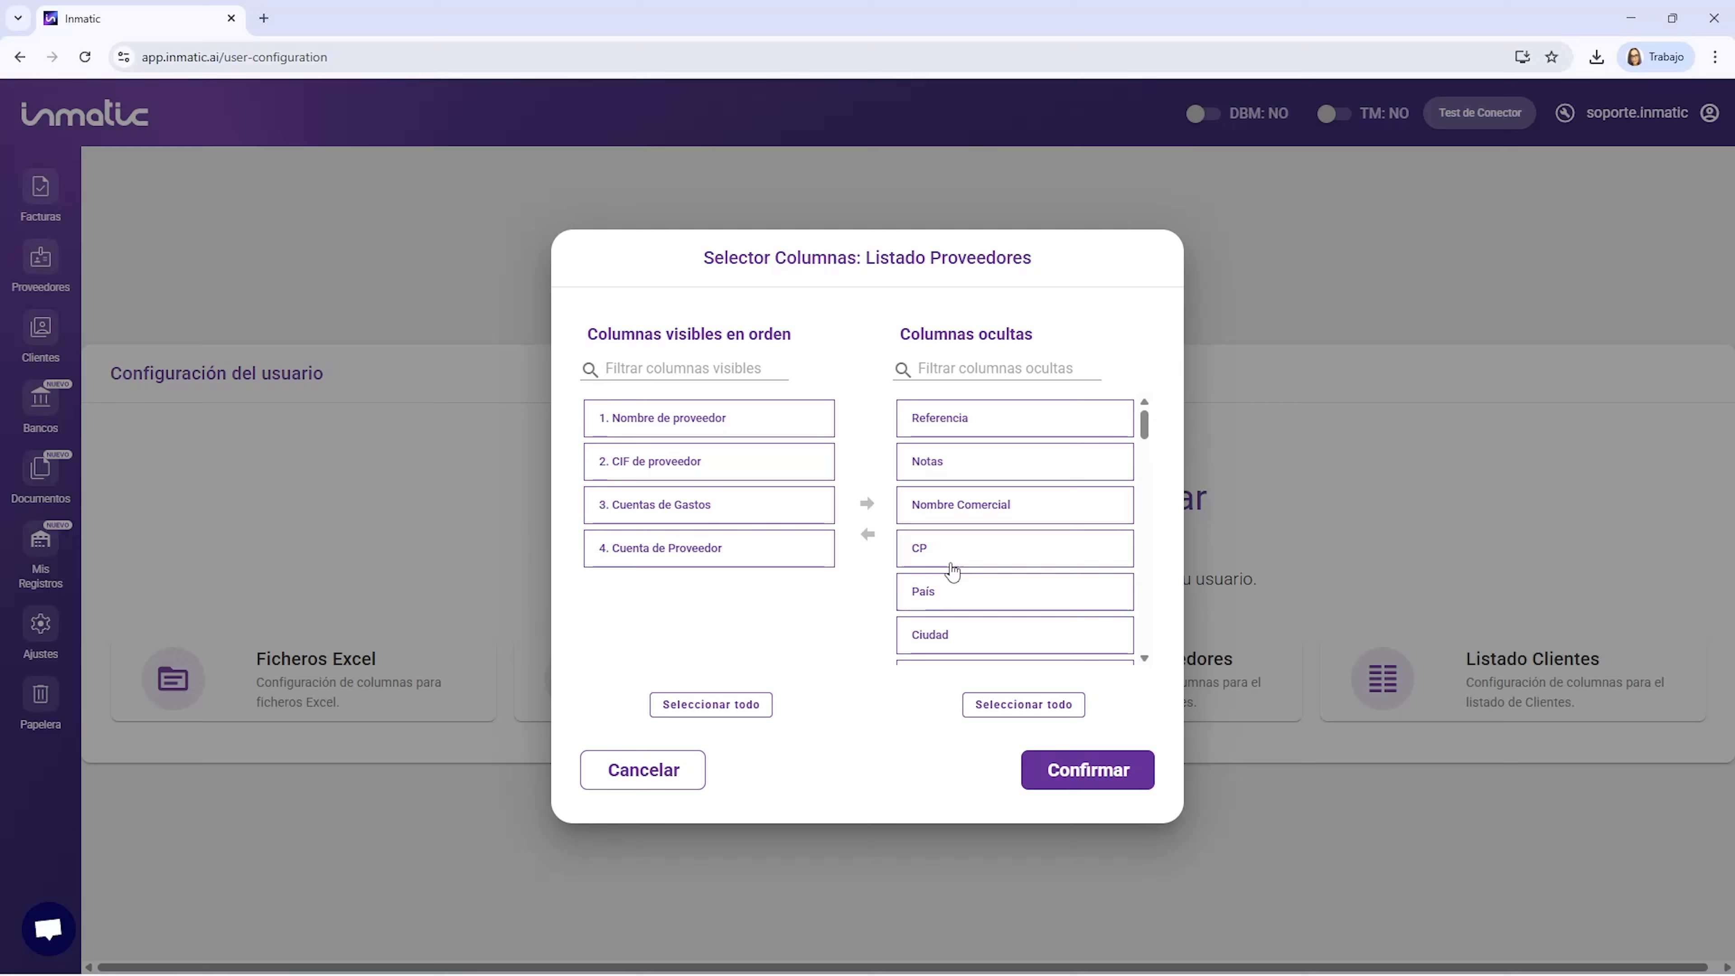
drag(953, 594, 747, 596)
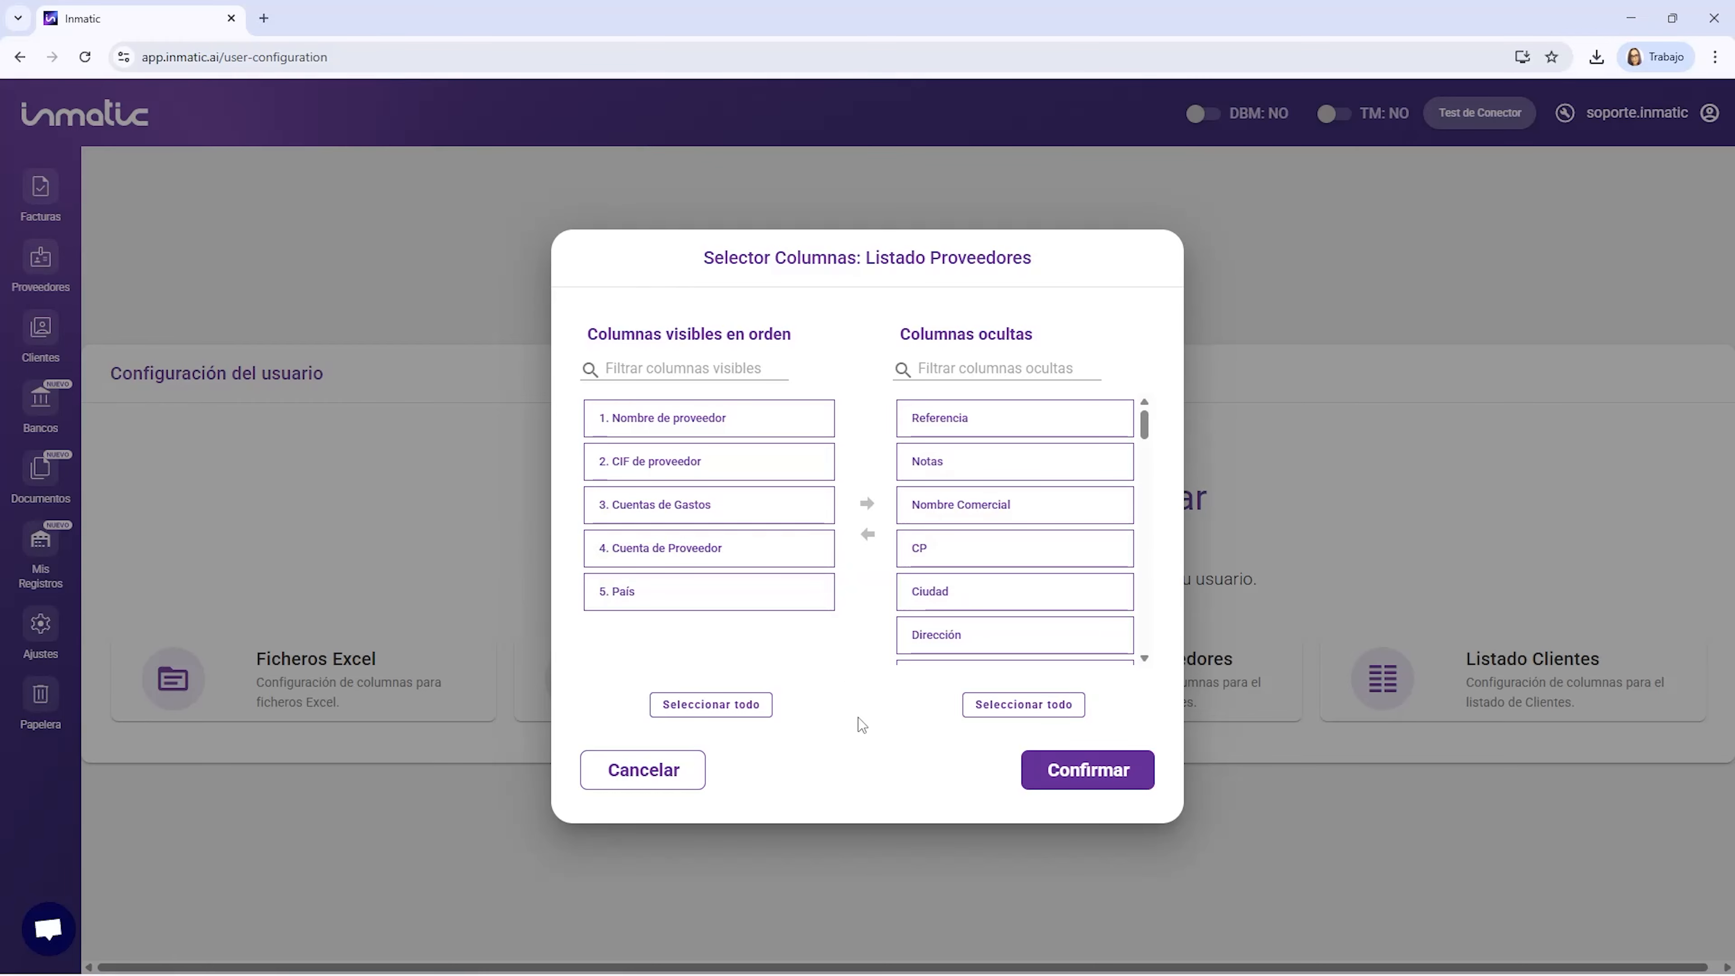
click(1051, 768)
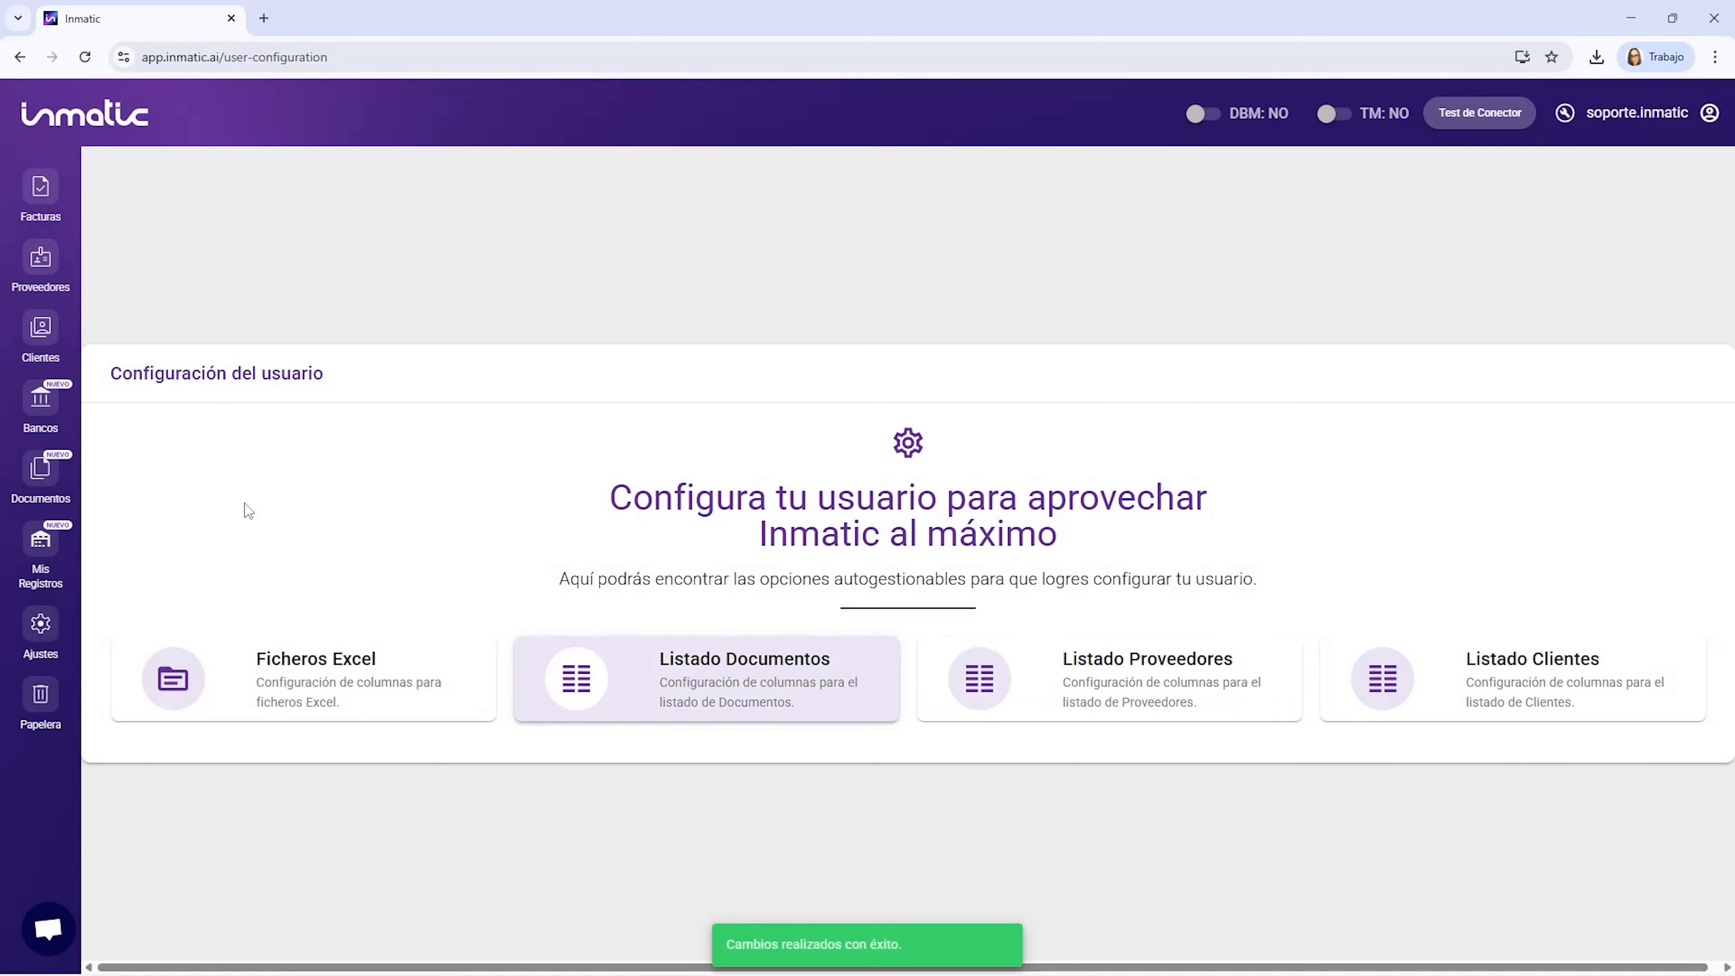
click(55, 258)
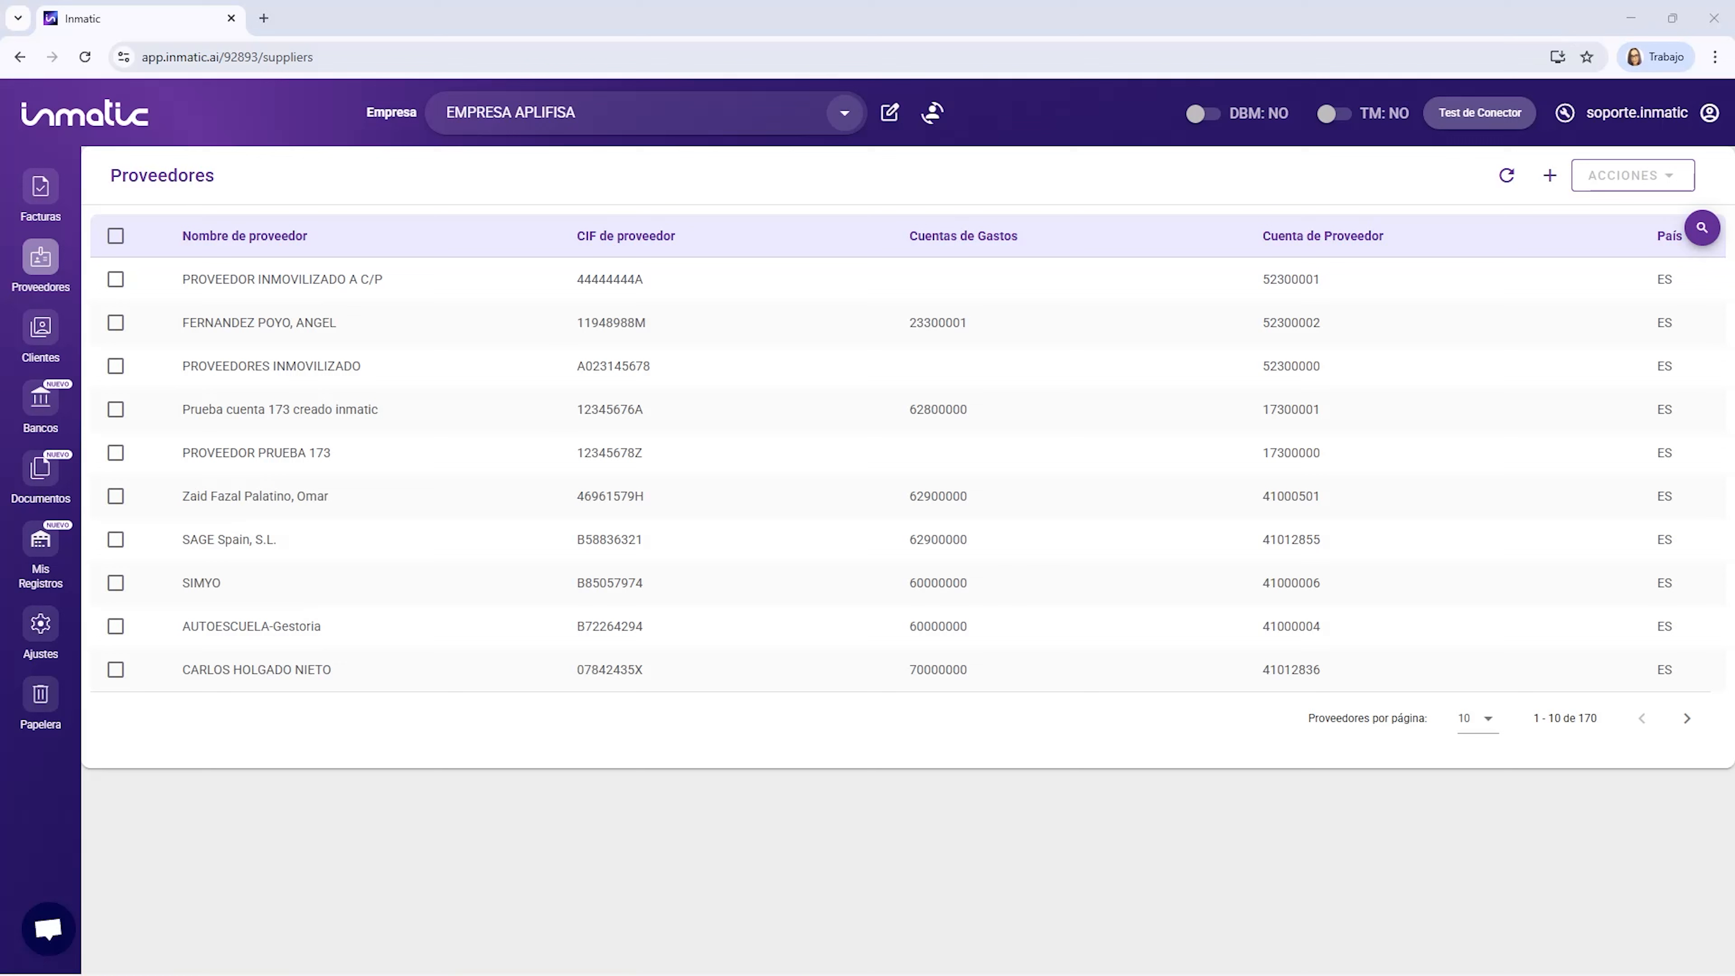
Review the user configuration options for Excel files and the document, supplier and client lists, and return to the invoice list.
click(40, 185)
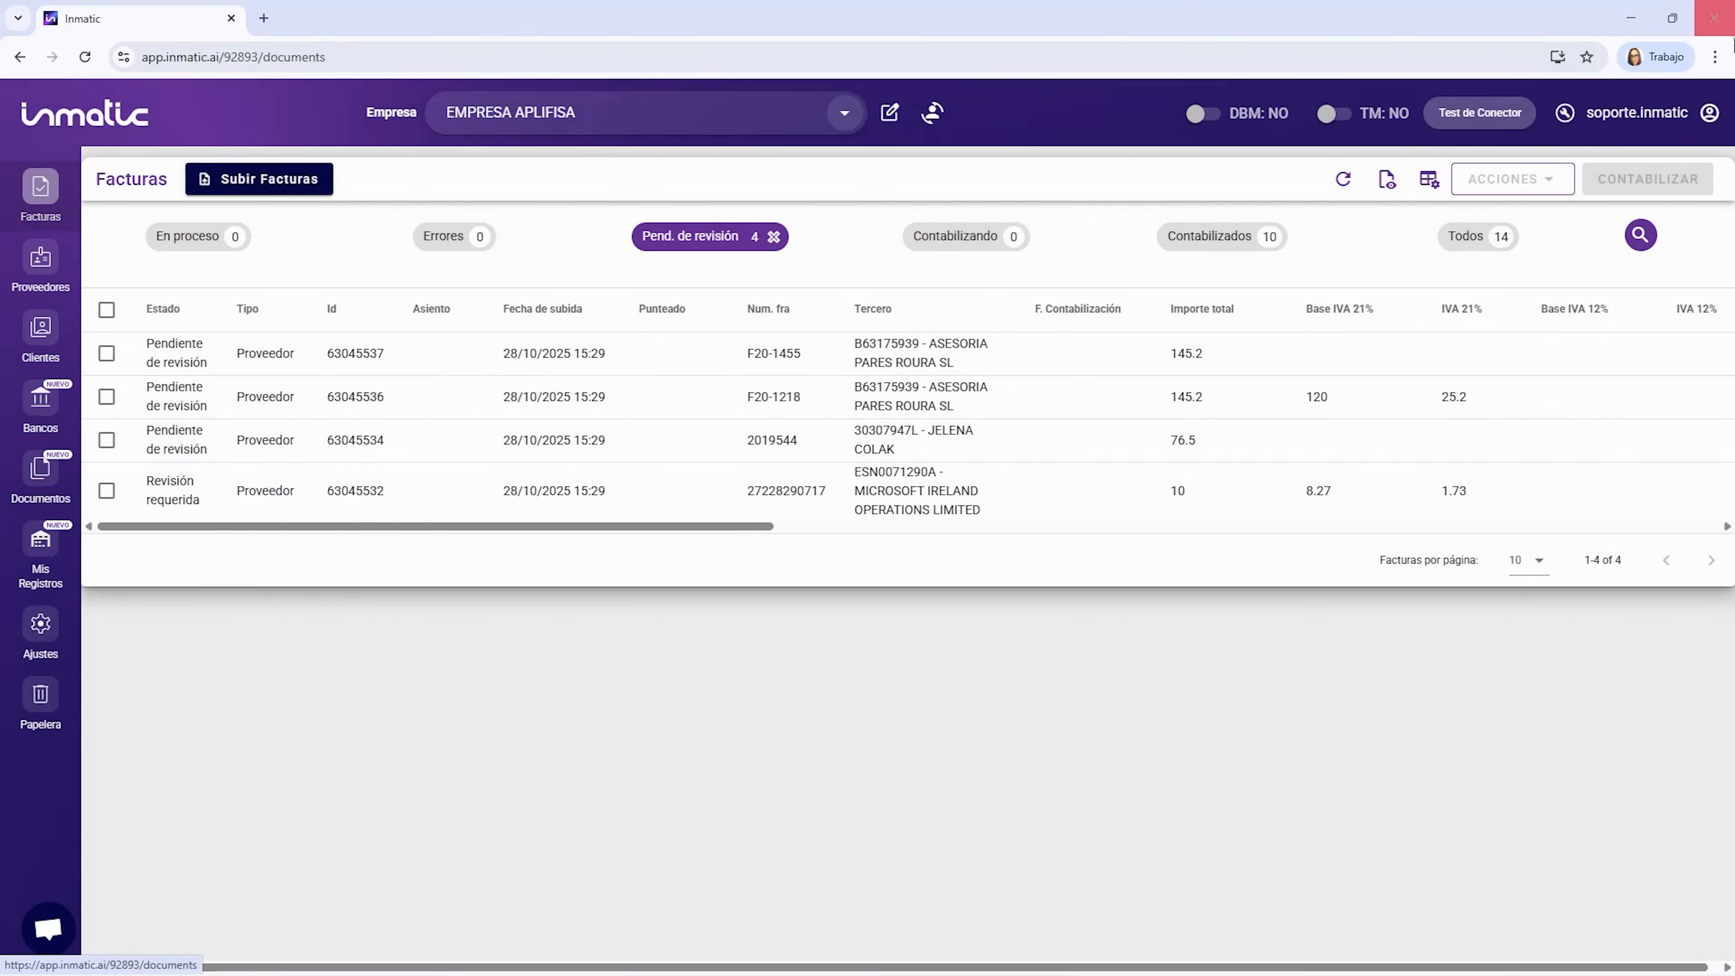
click(1708, 115)
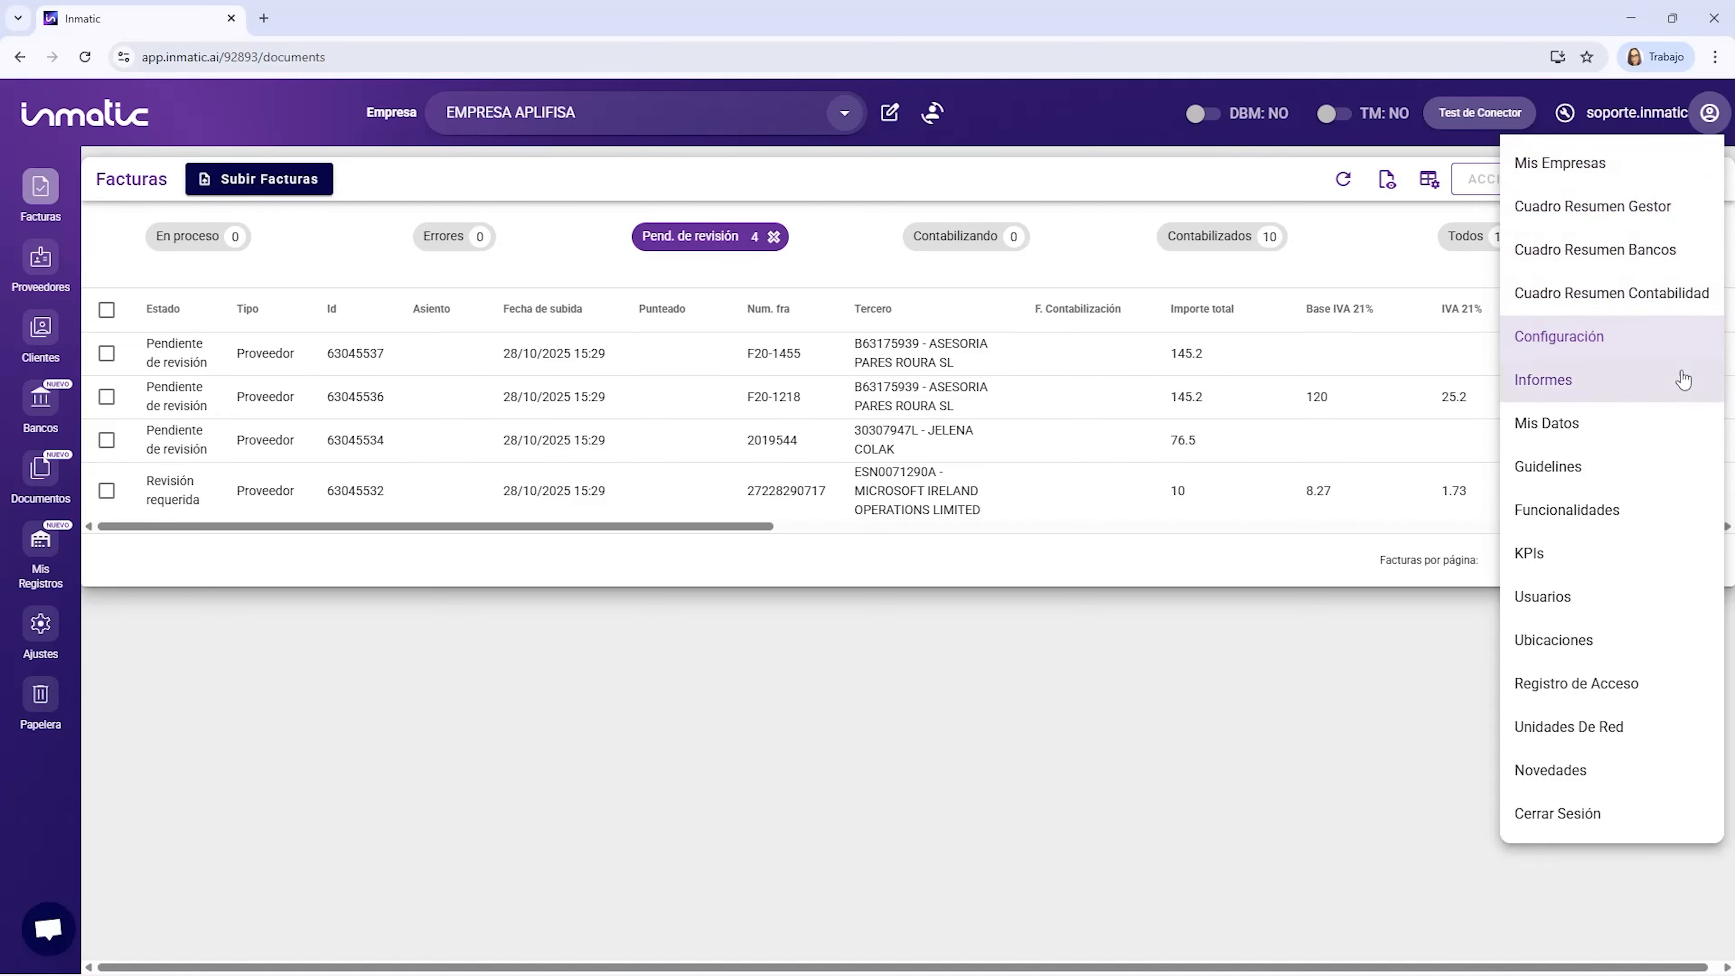
click(1566, 347)
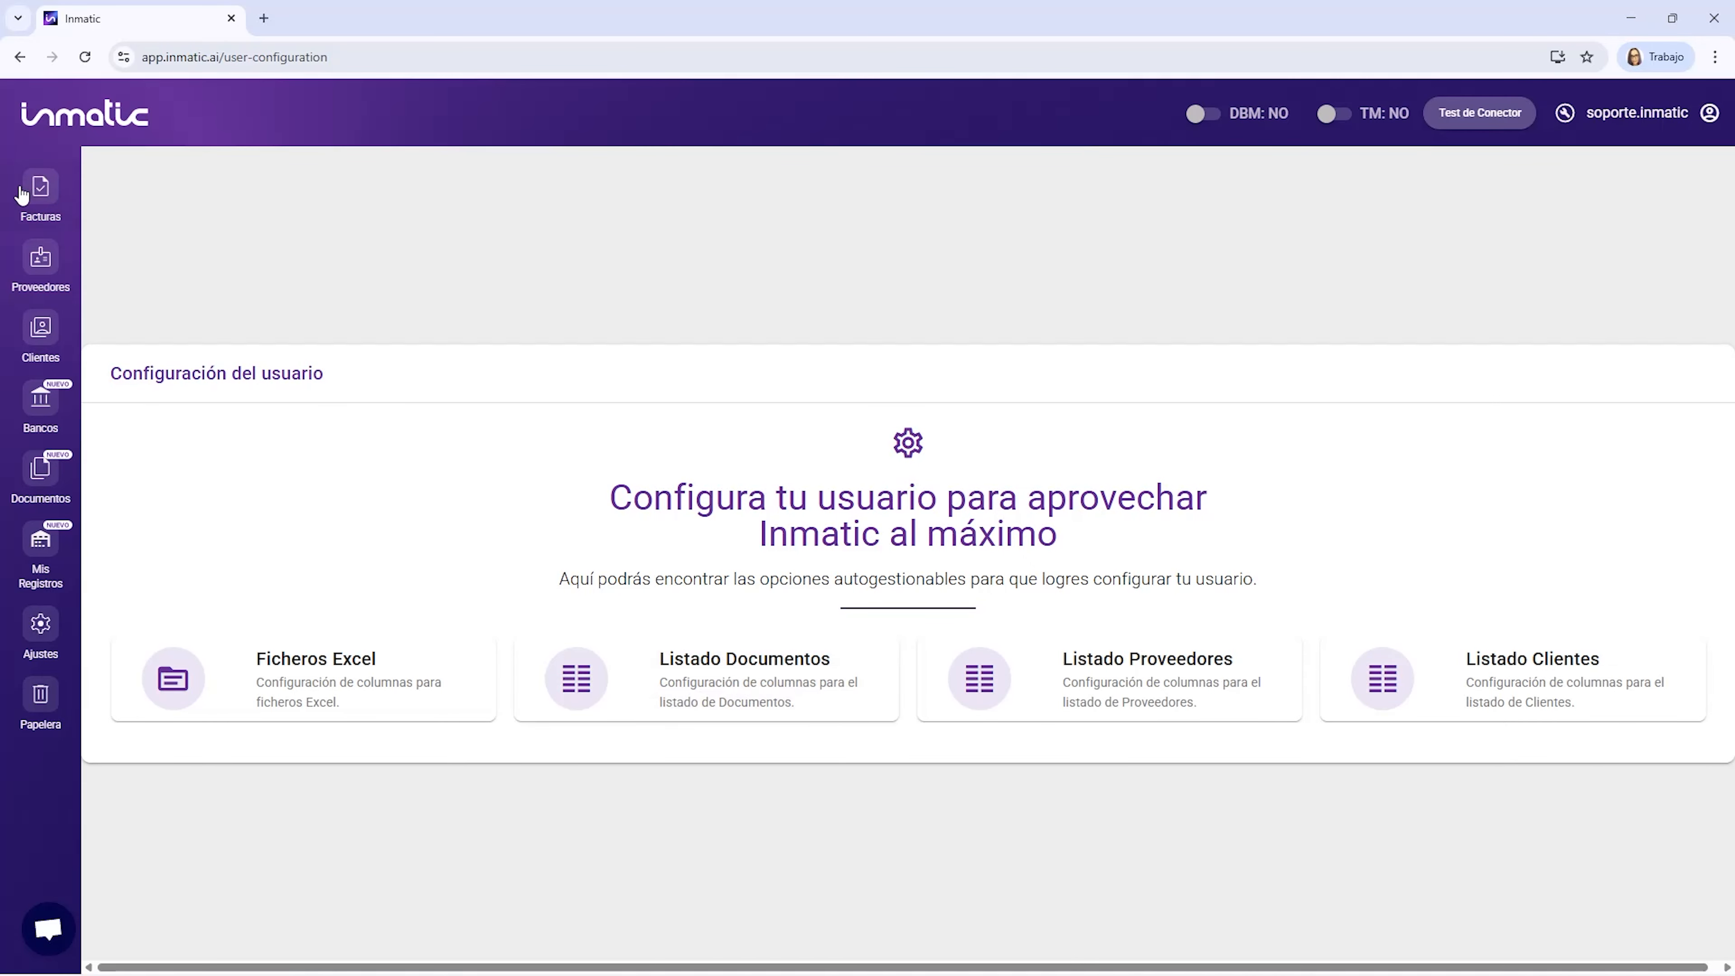
click(41, 199)
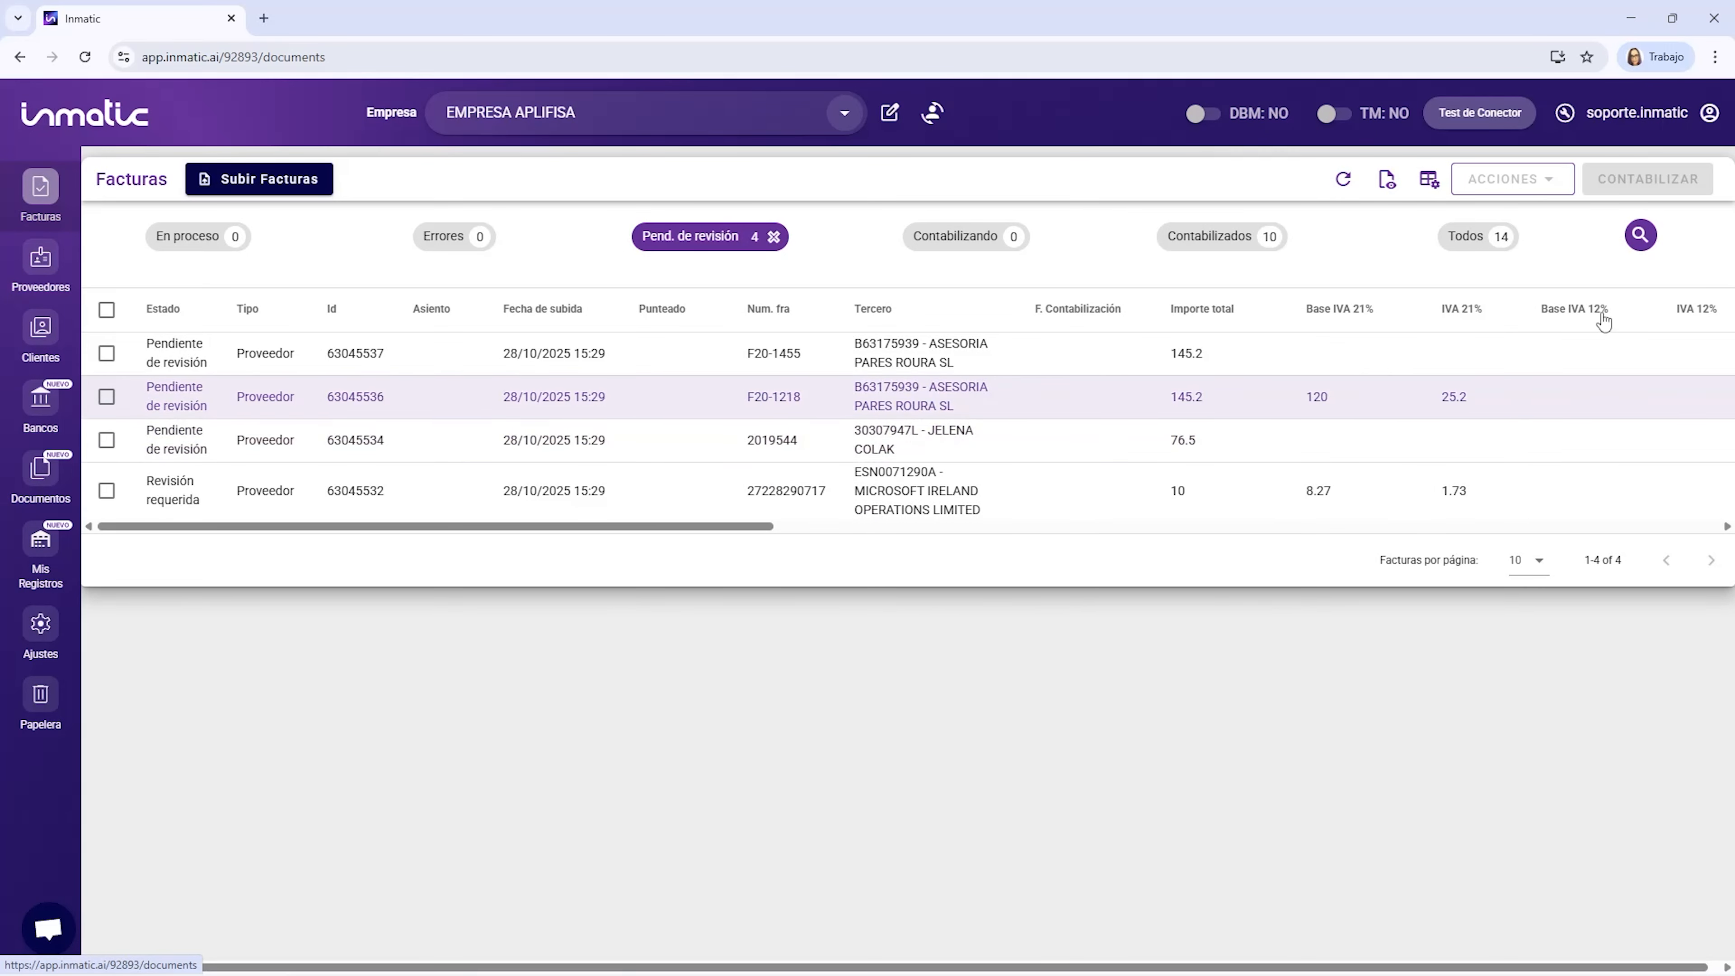
click(1710, 113)
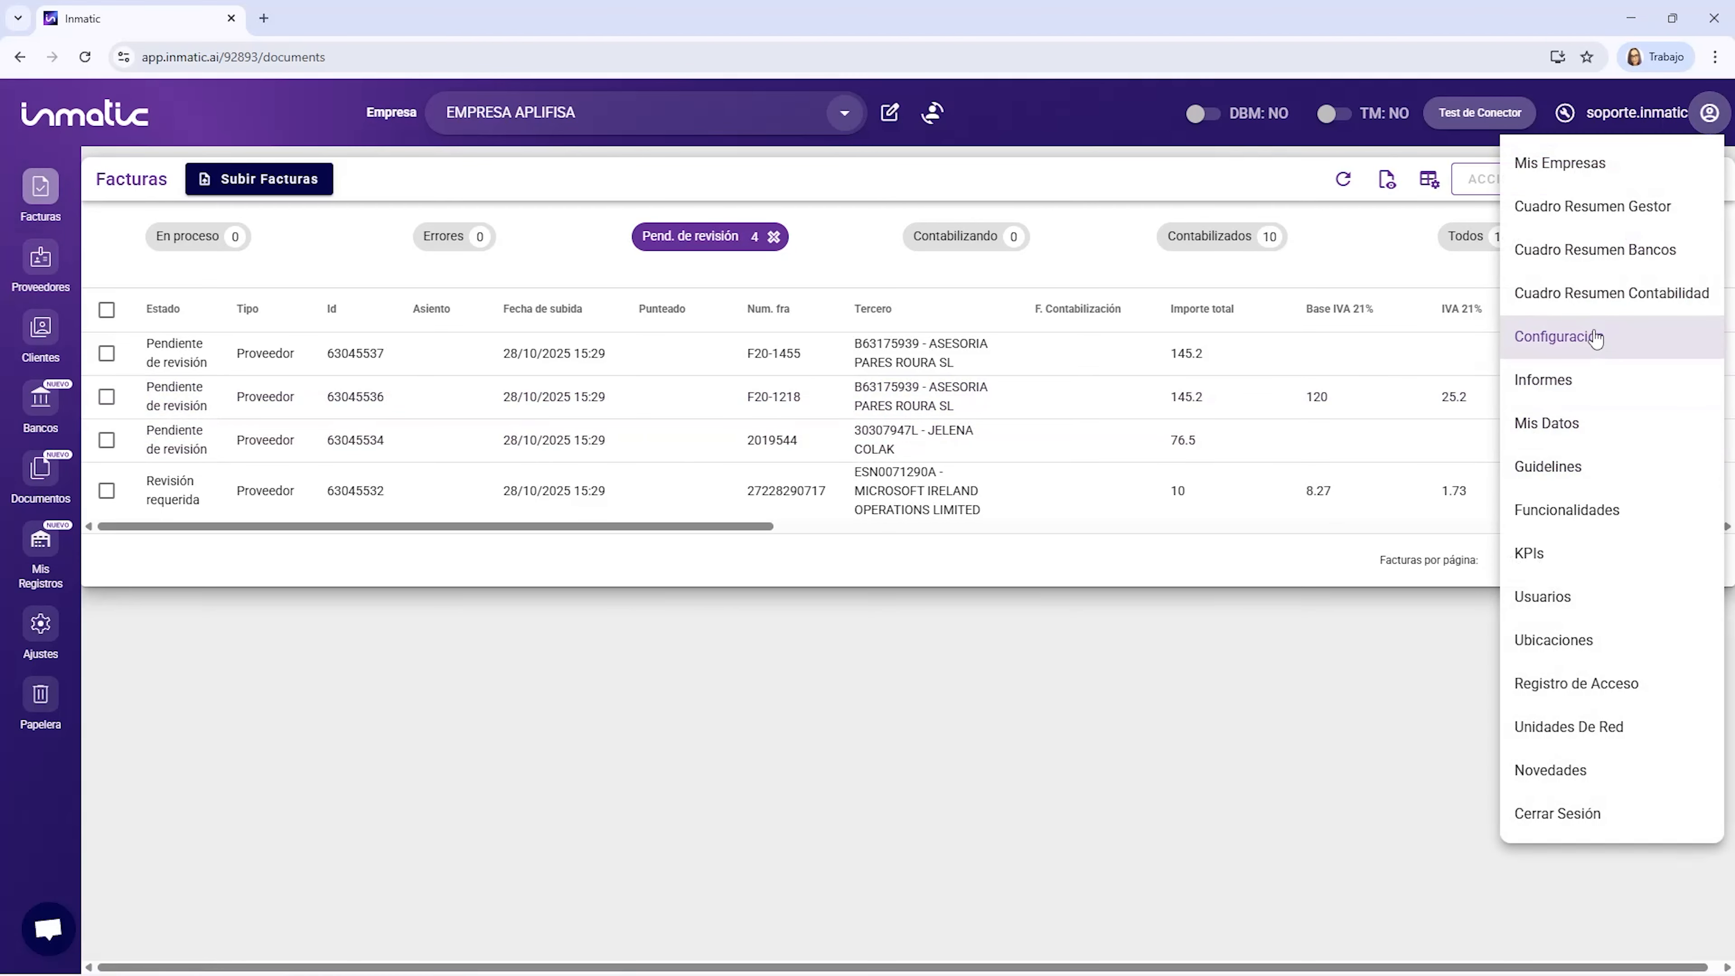
click(1592, 346)
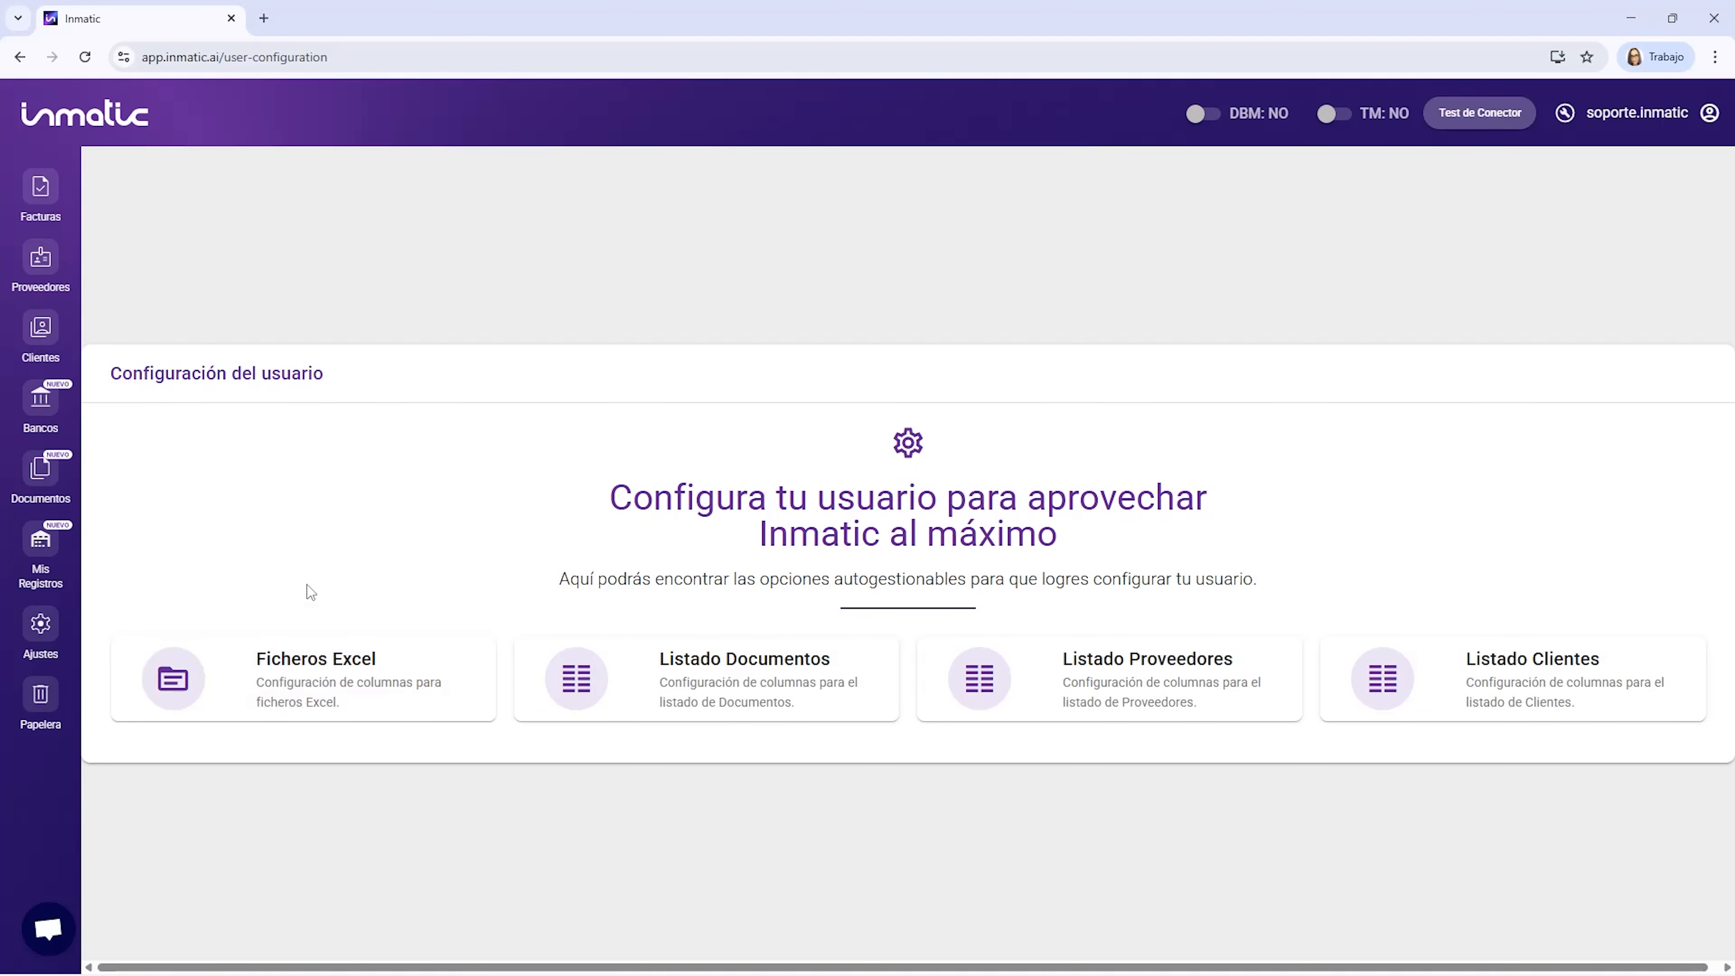
click(42, 197)
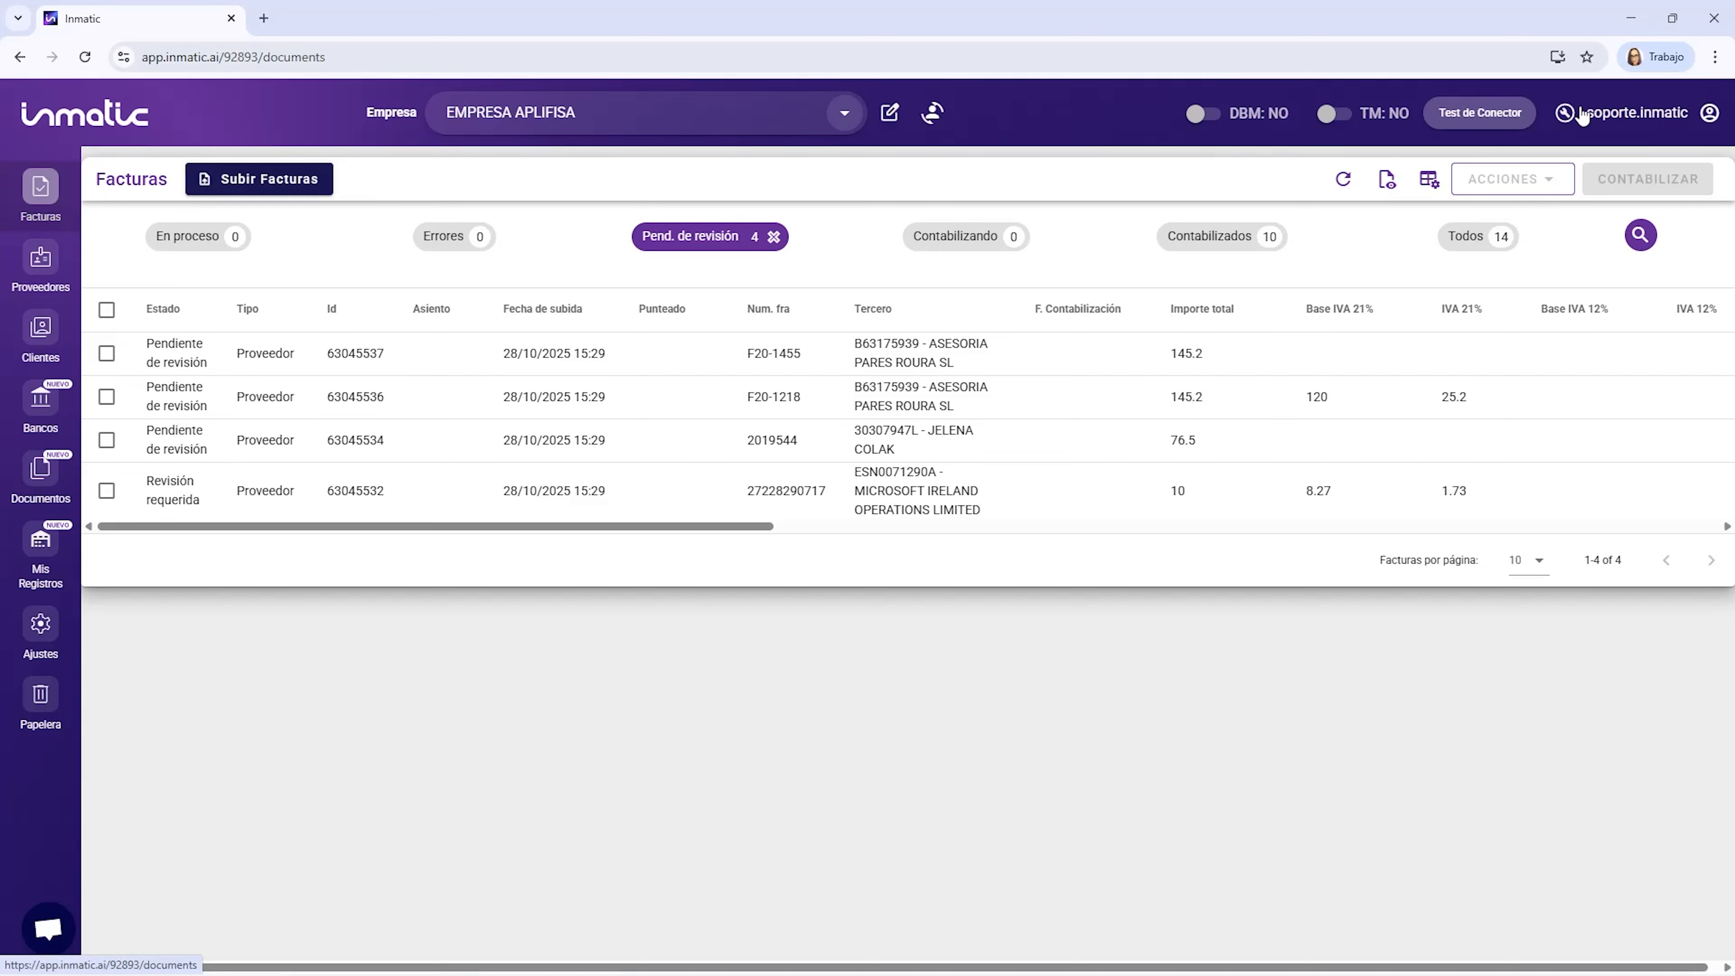
Open Informes and review the report types offered in the report selector.
click(1709, 113)
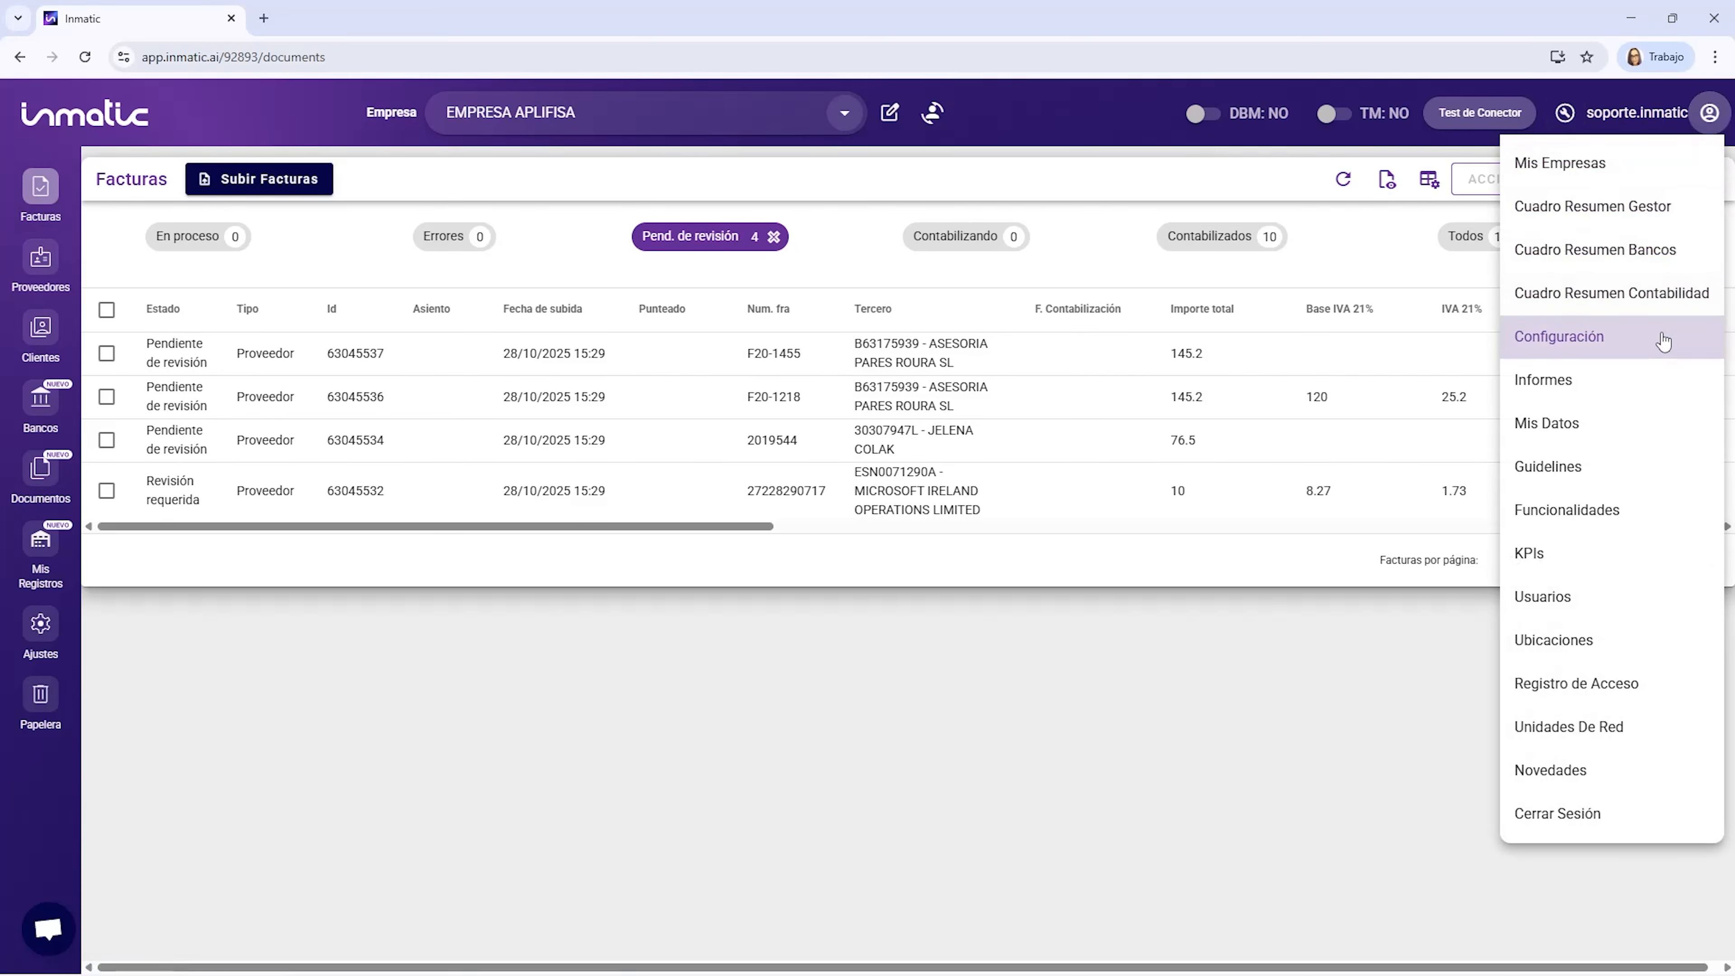
click(1543, 380)
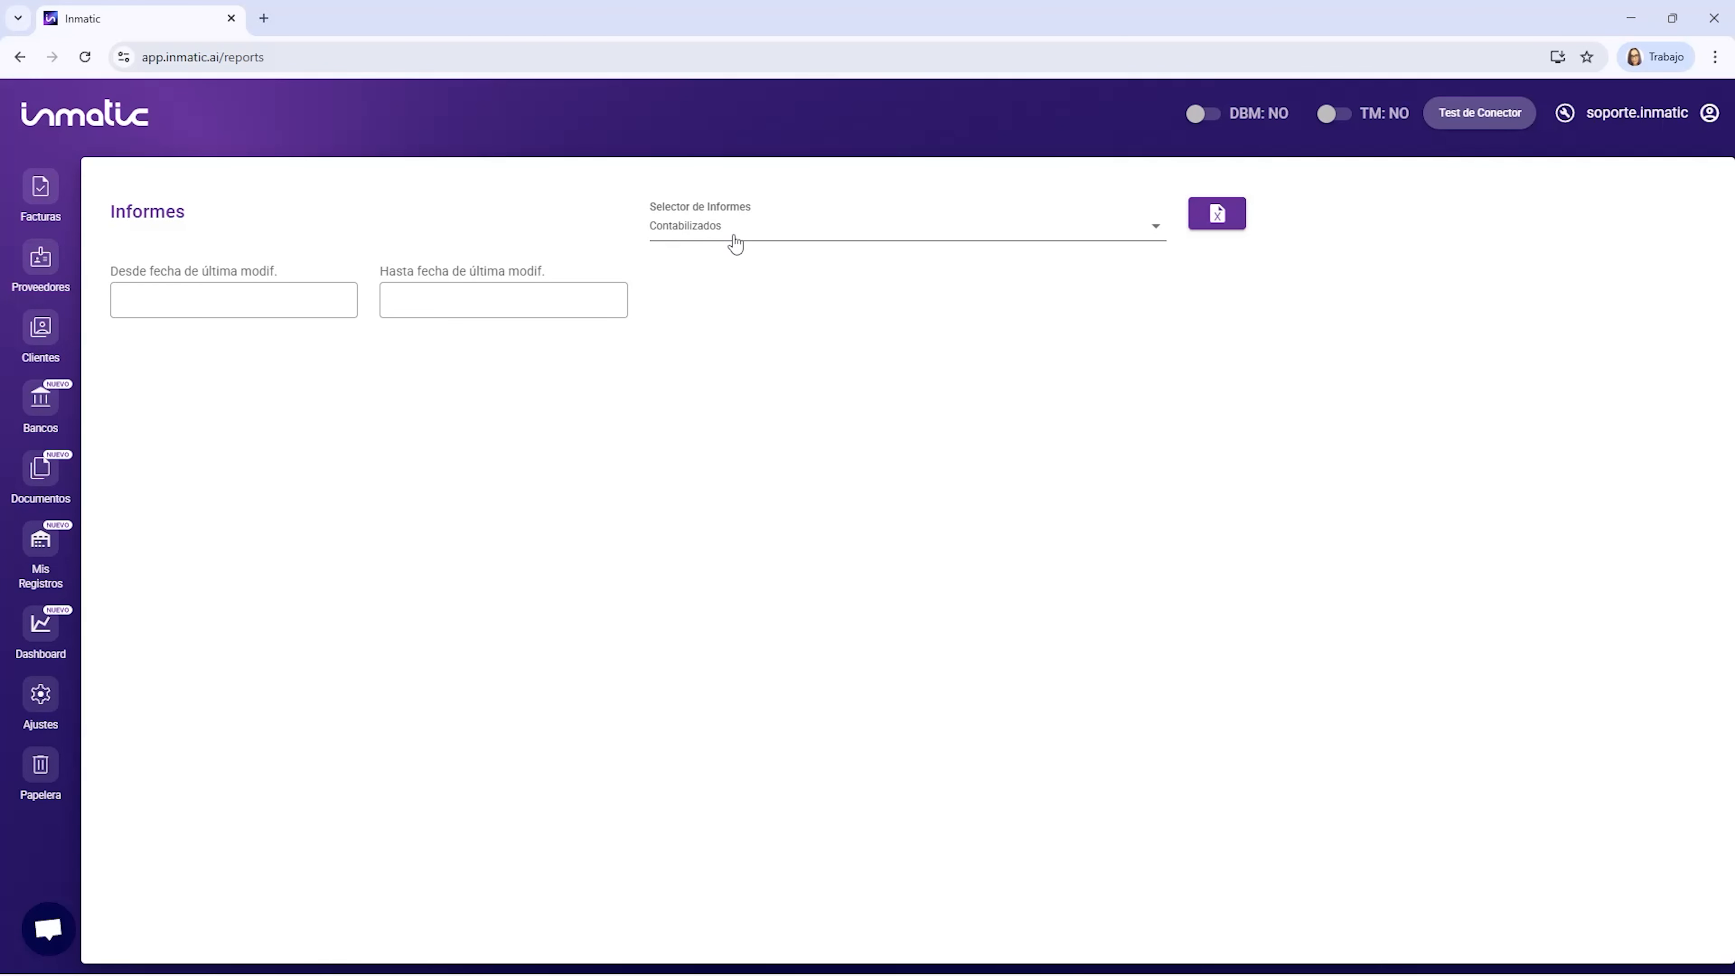
click(719, 229)
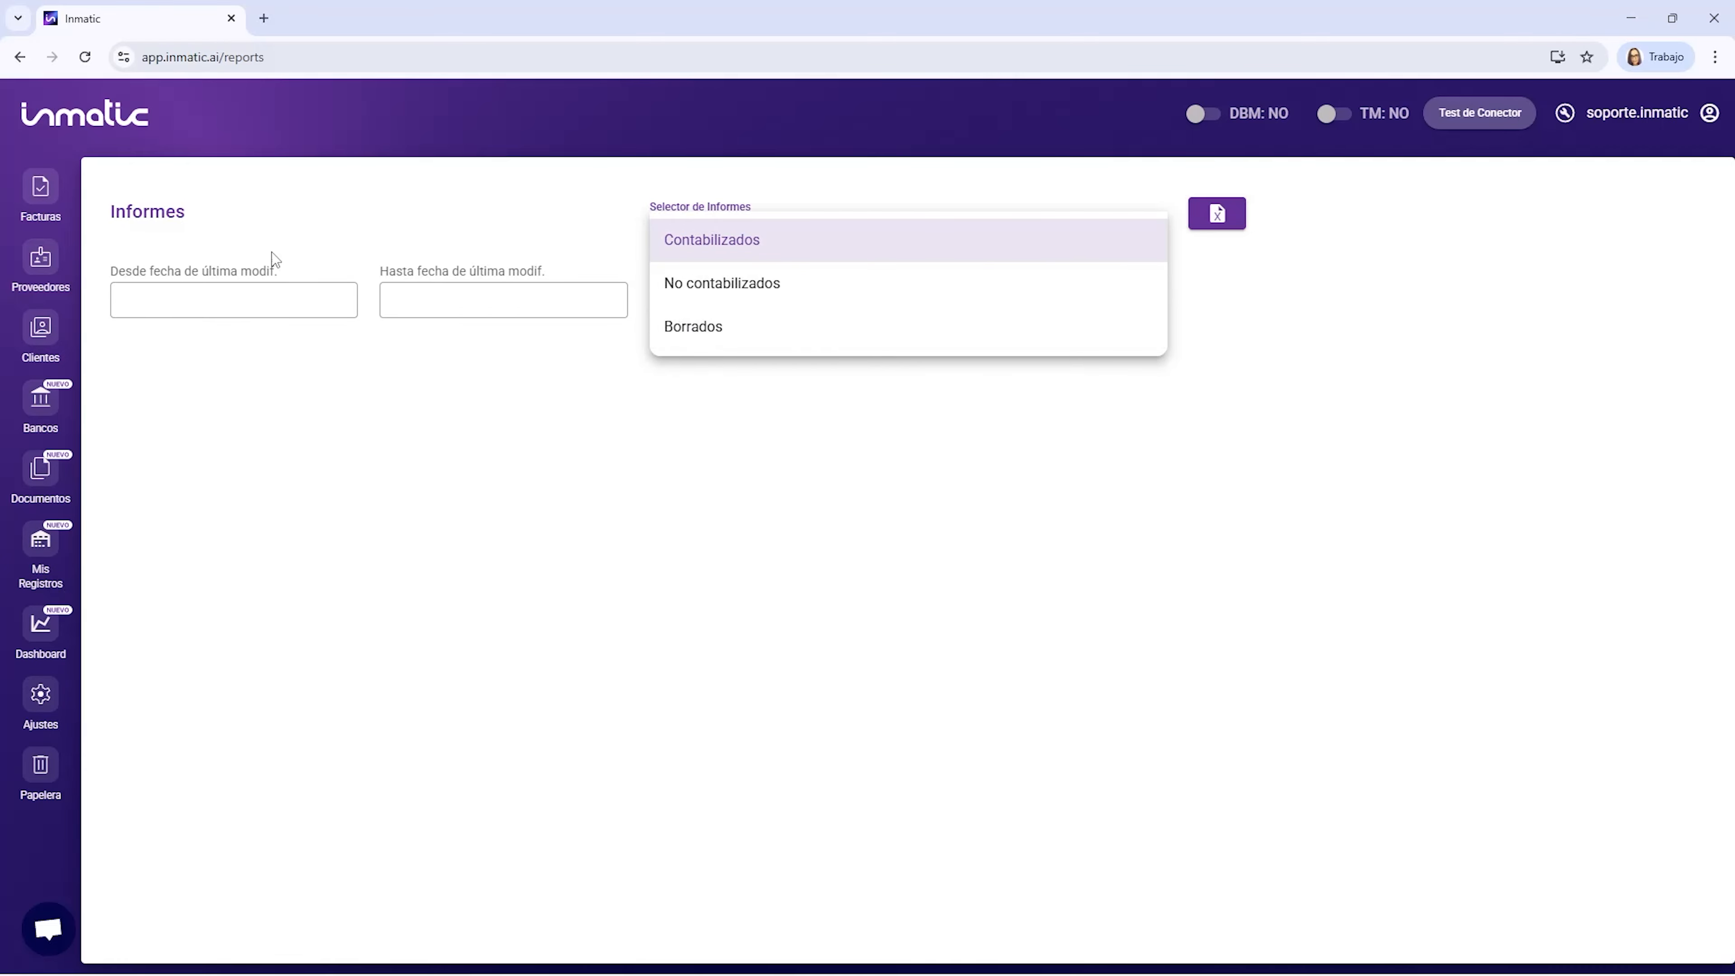
click(273, 192)
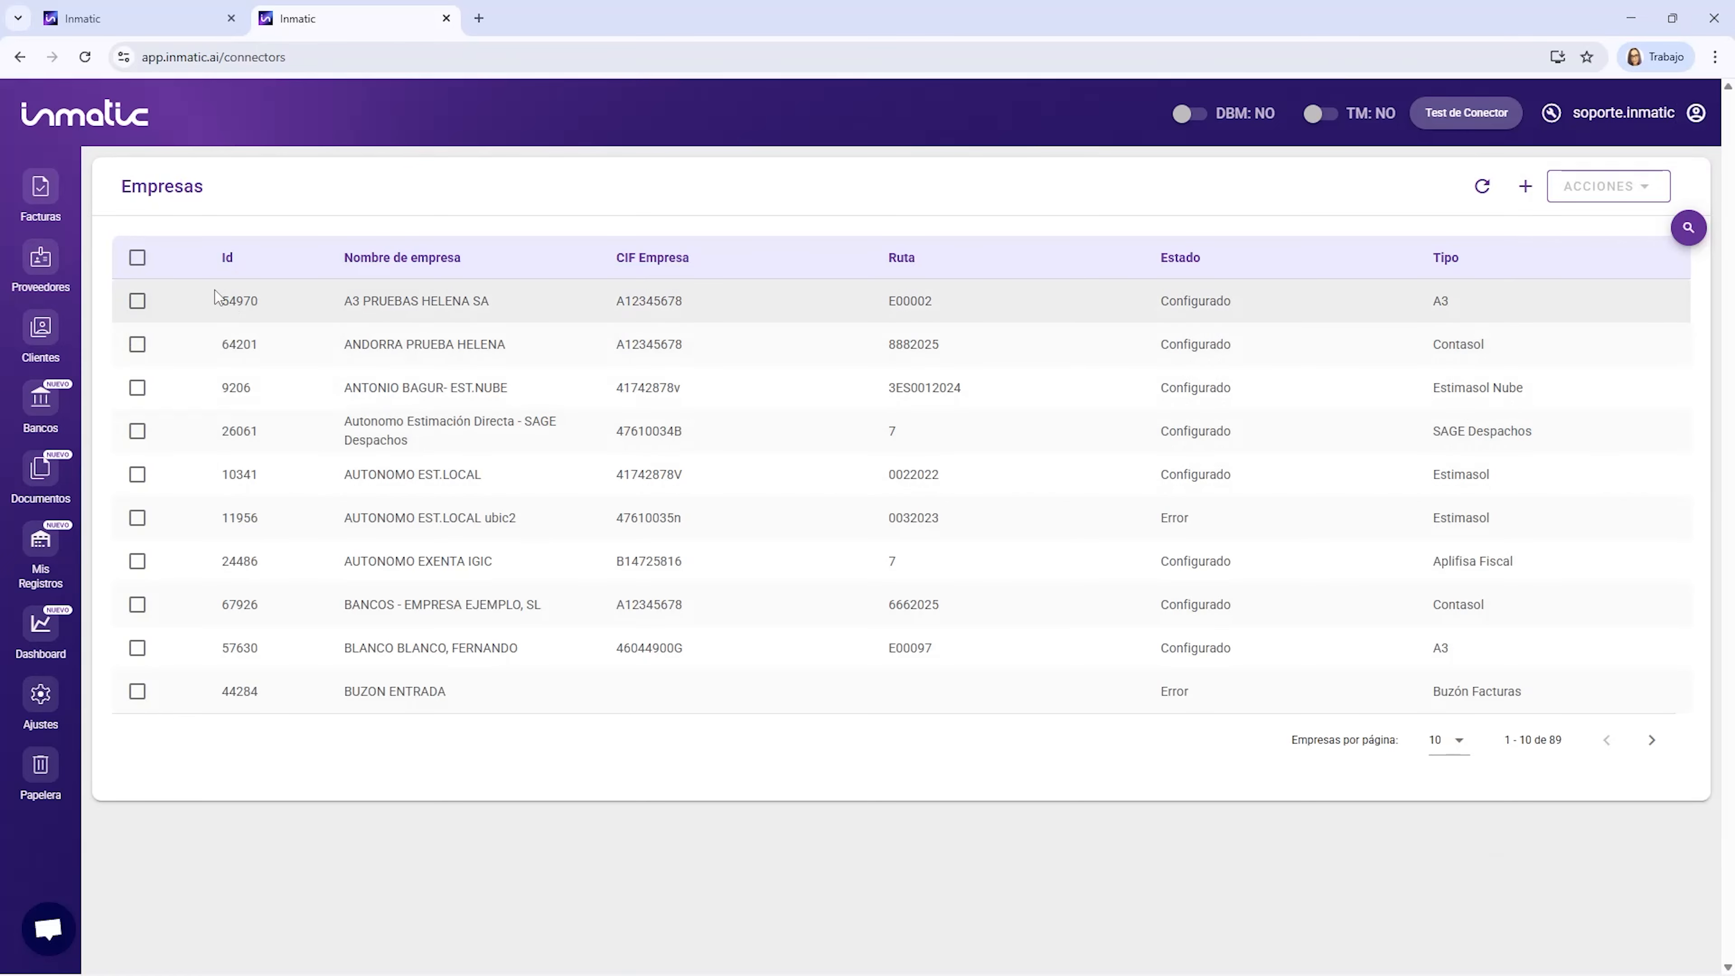
Select all companies on the first page of the Empresas list and review the bulk actions available for them.
click(137, 257)
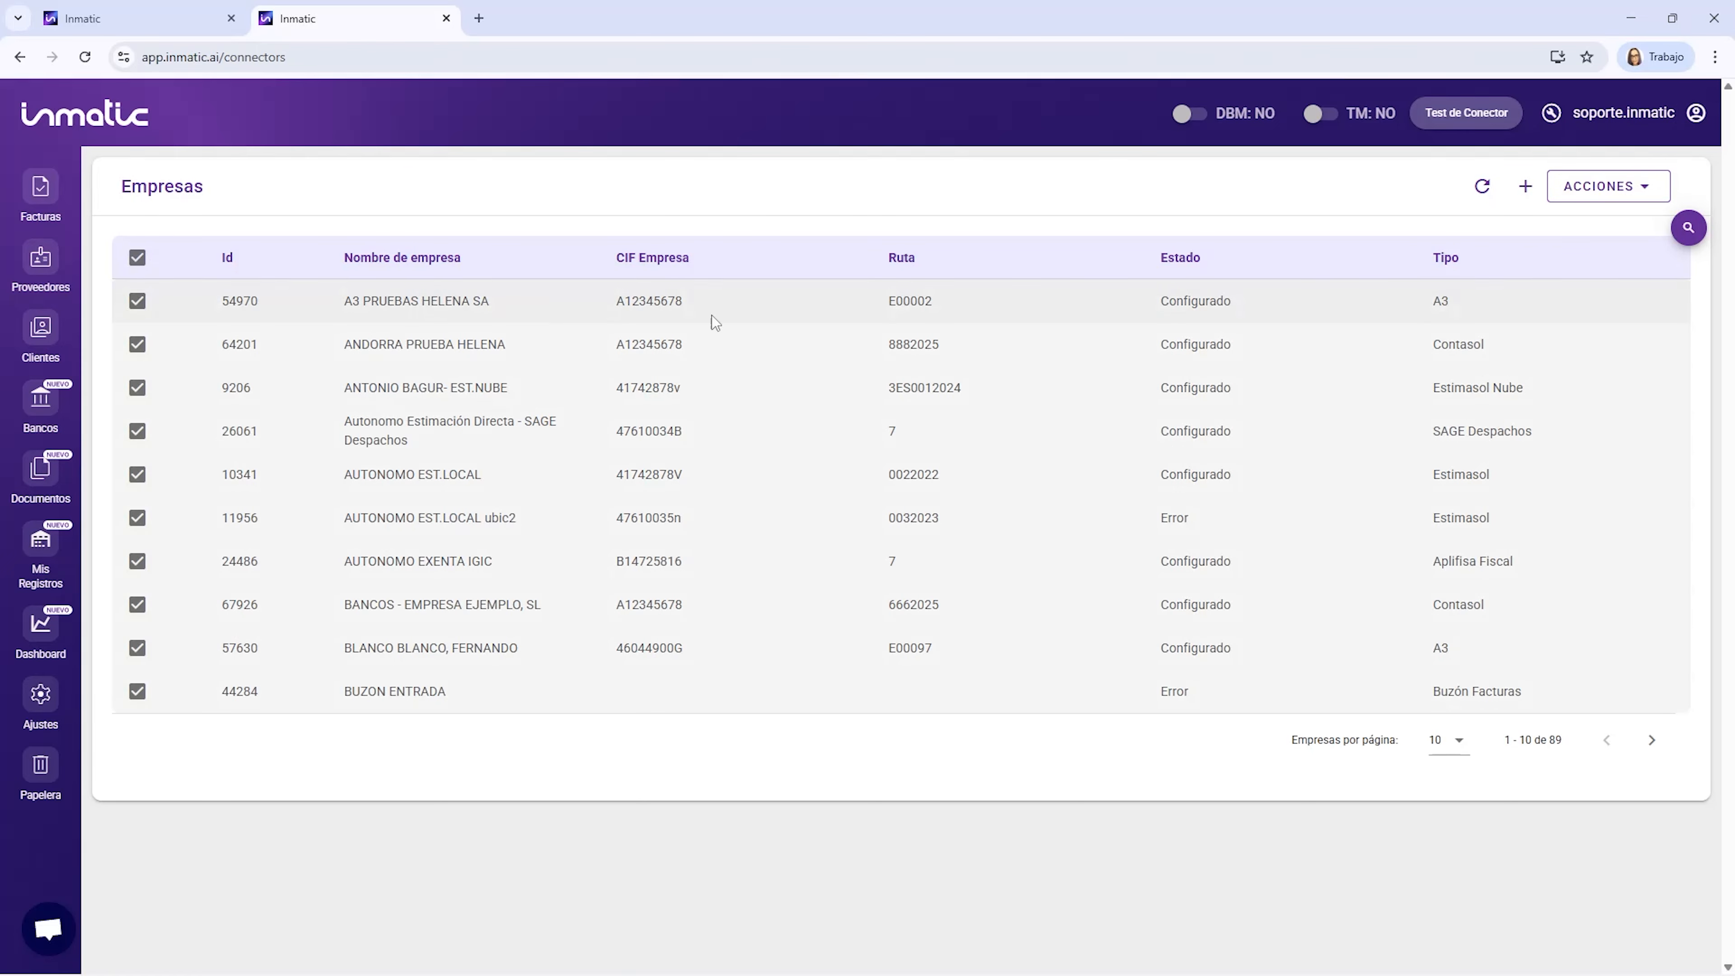
click(1575, 196)
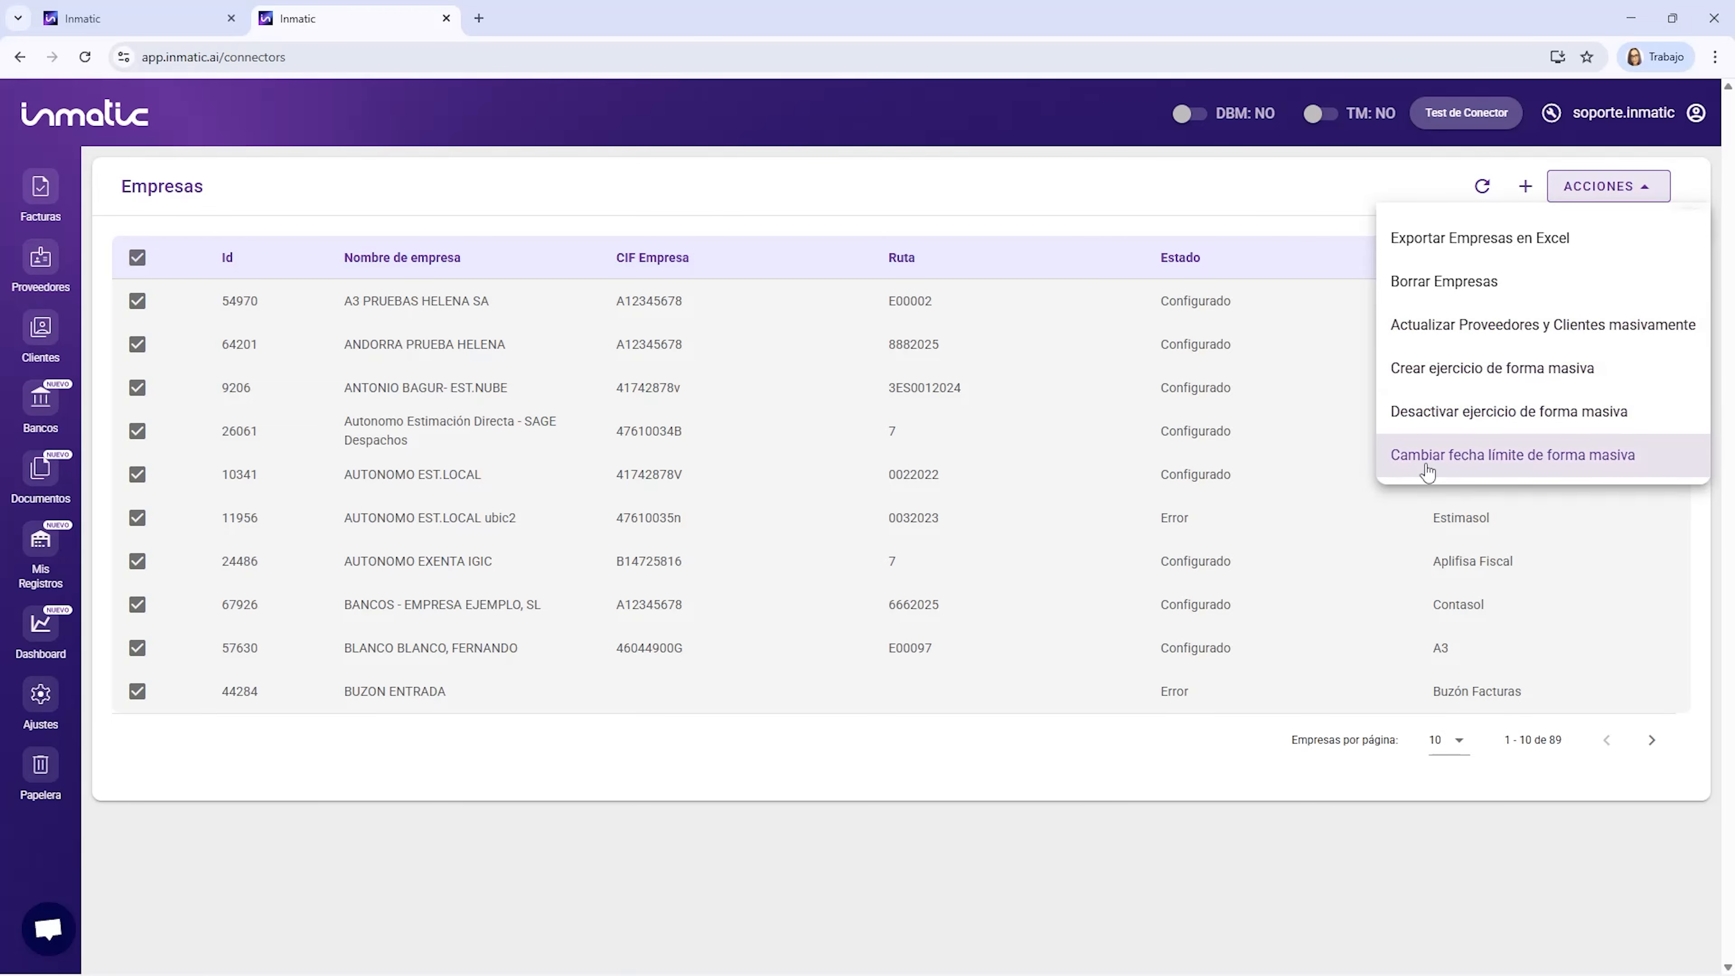
click(939, 207)
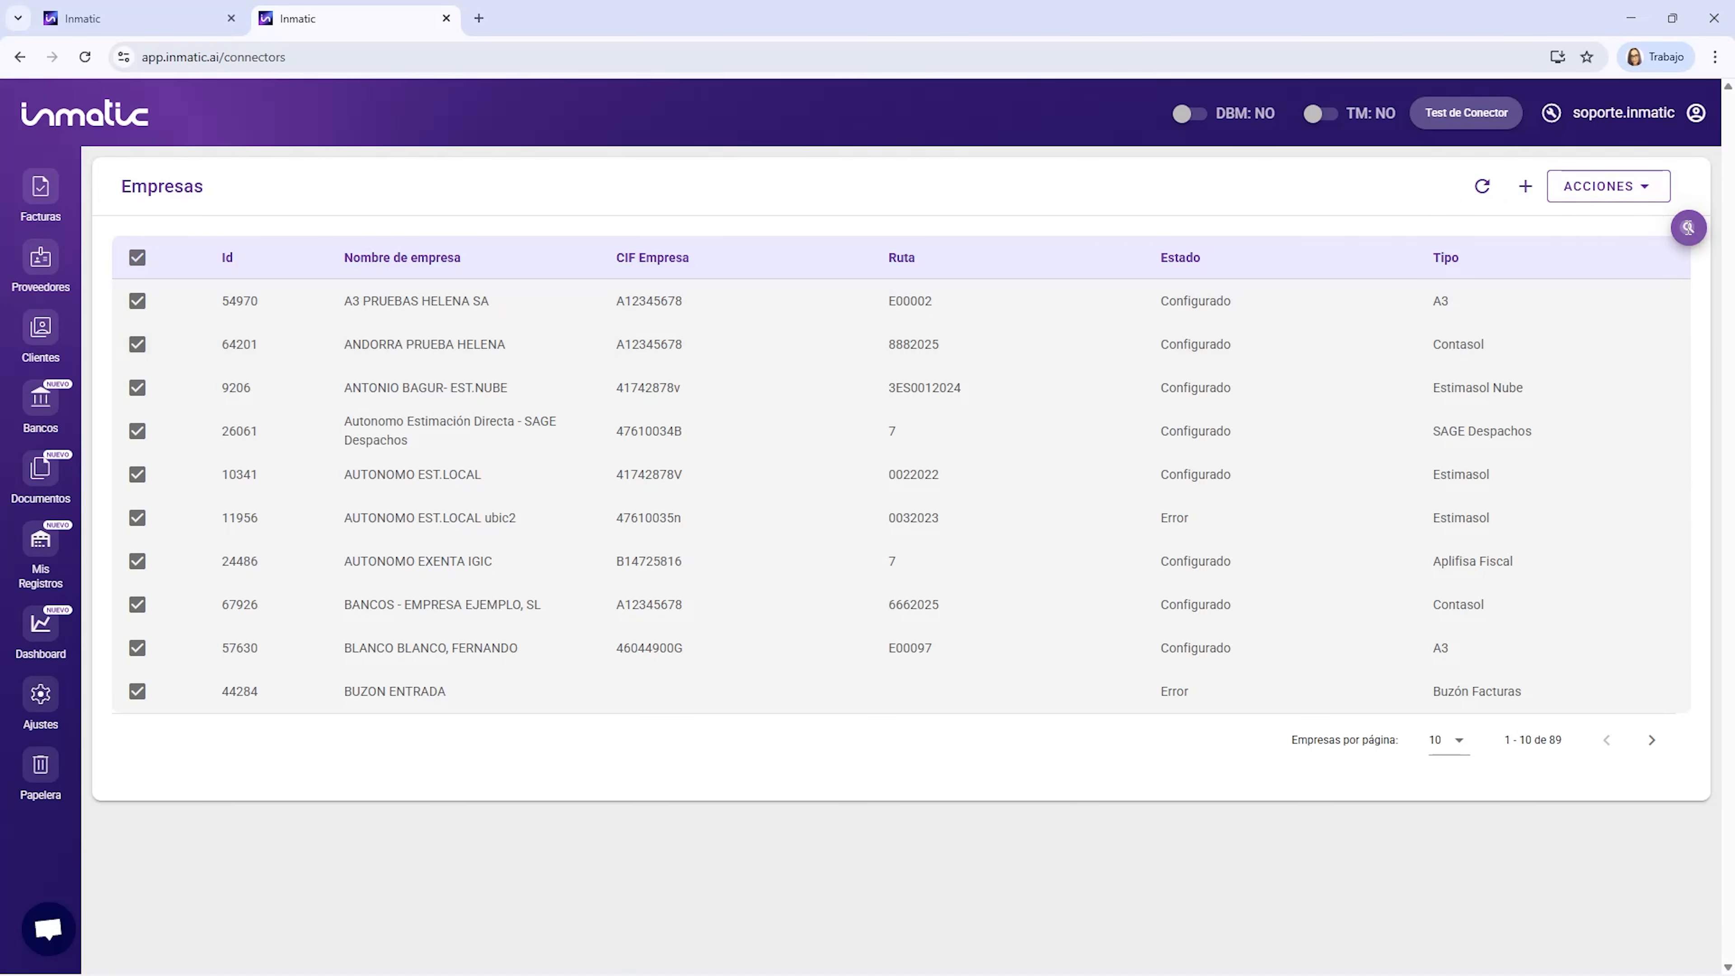
Filter the Empresas list by the company name aplifisa and open EMPRESA APLIFISA.
click(1689, 228)
click(1483, 229)
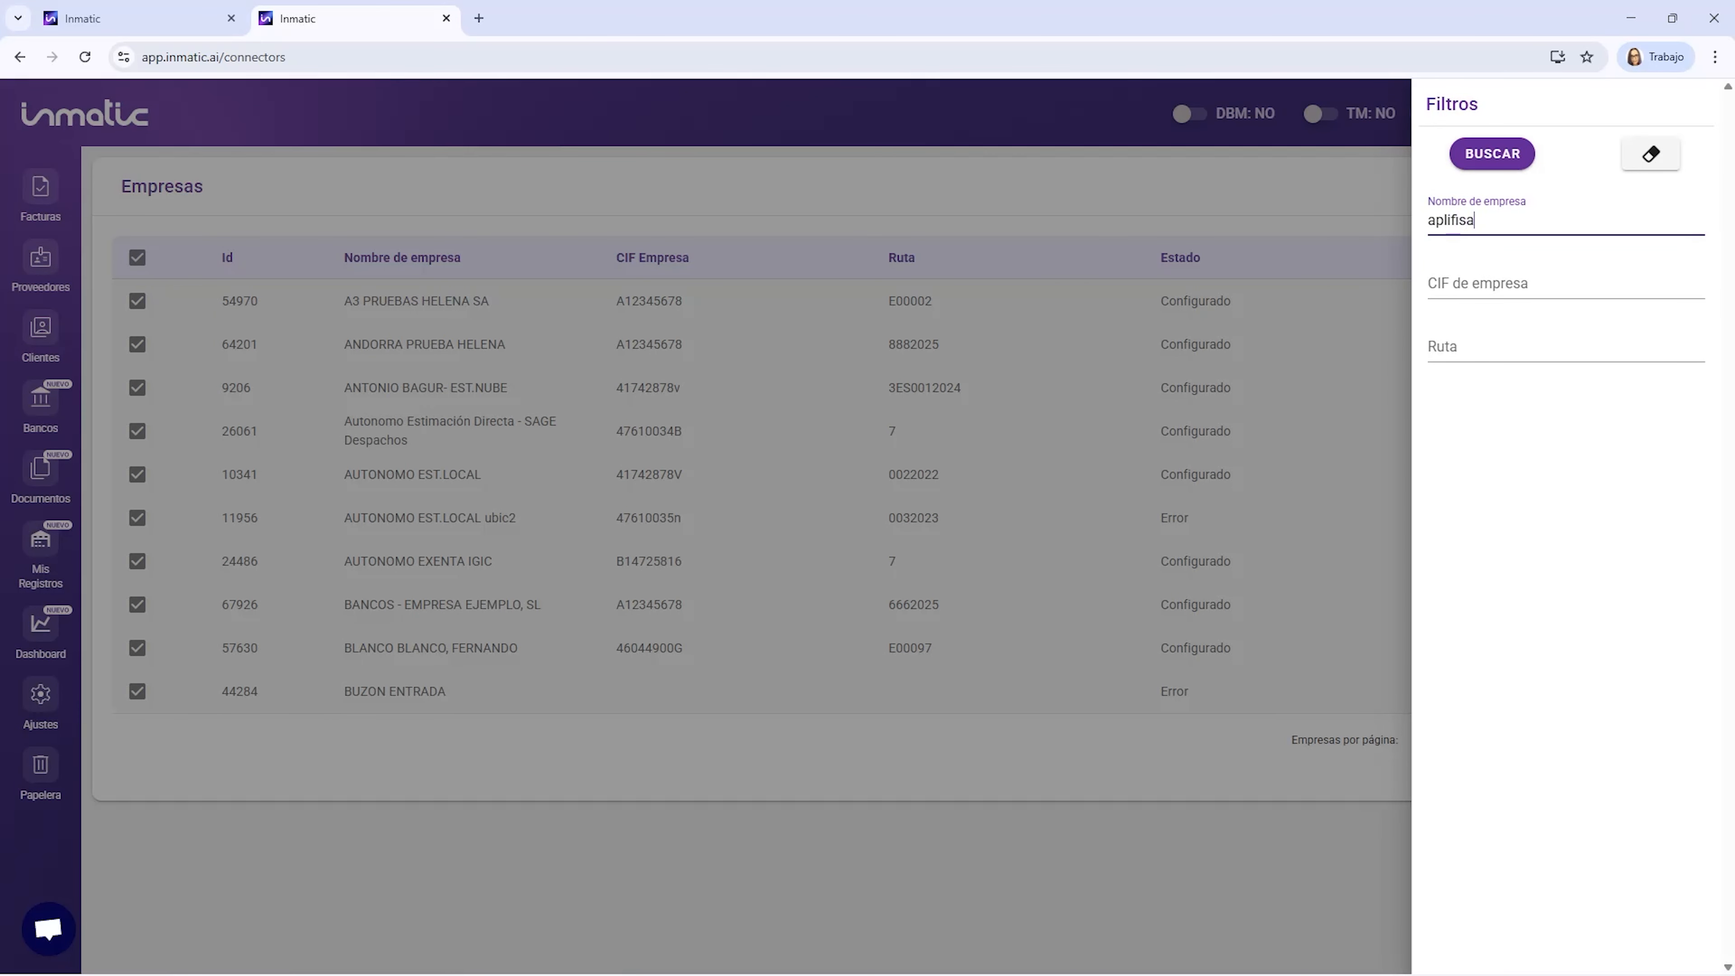
key(Return)
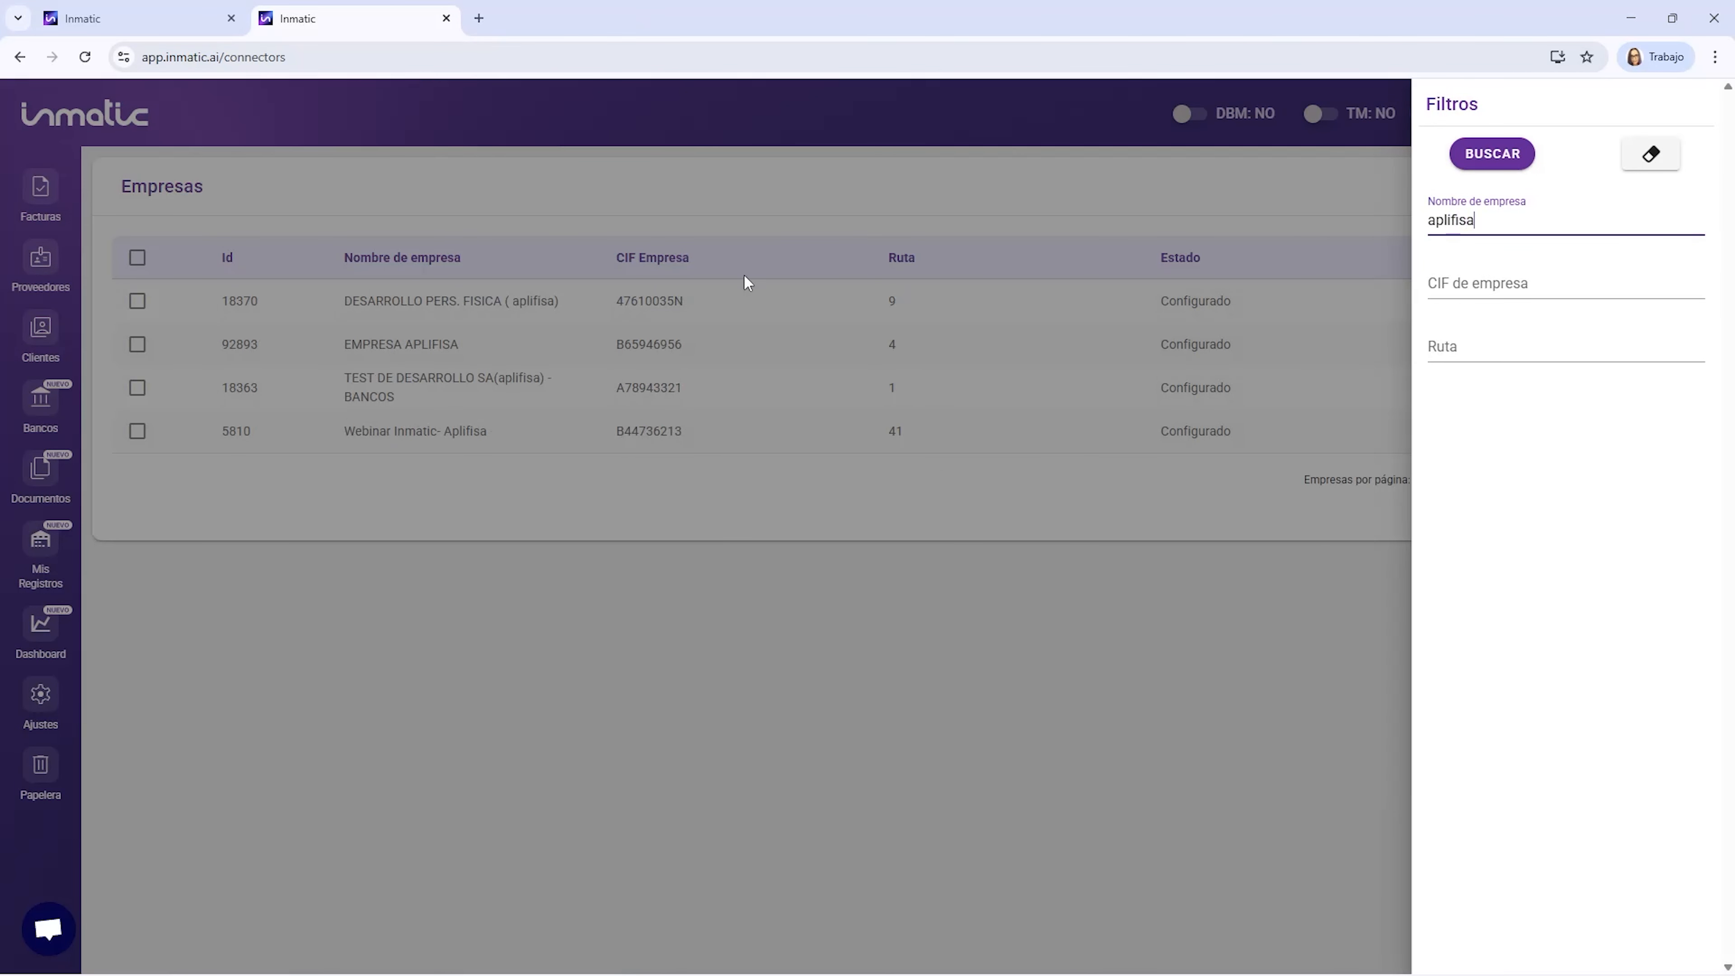
click(694, 347)
click(716, 347)
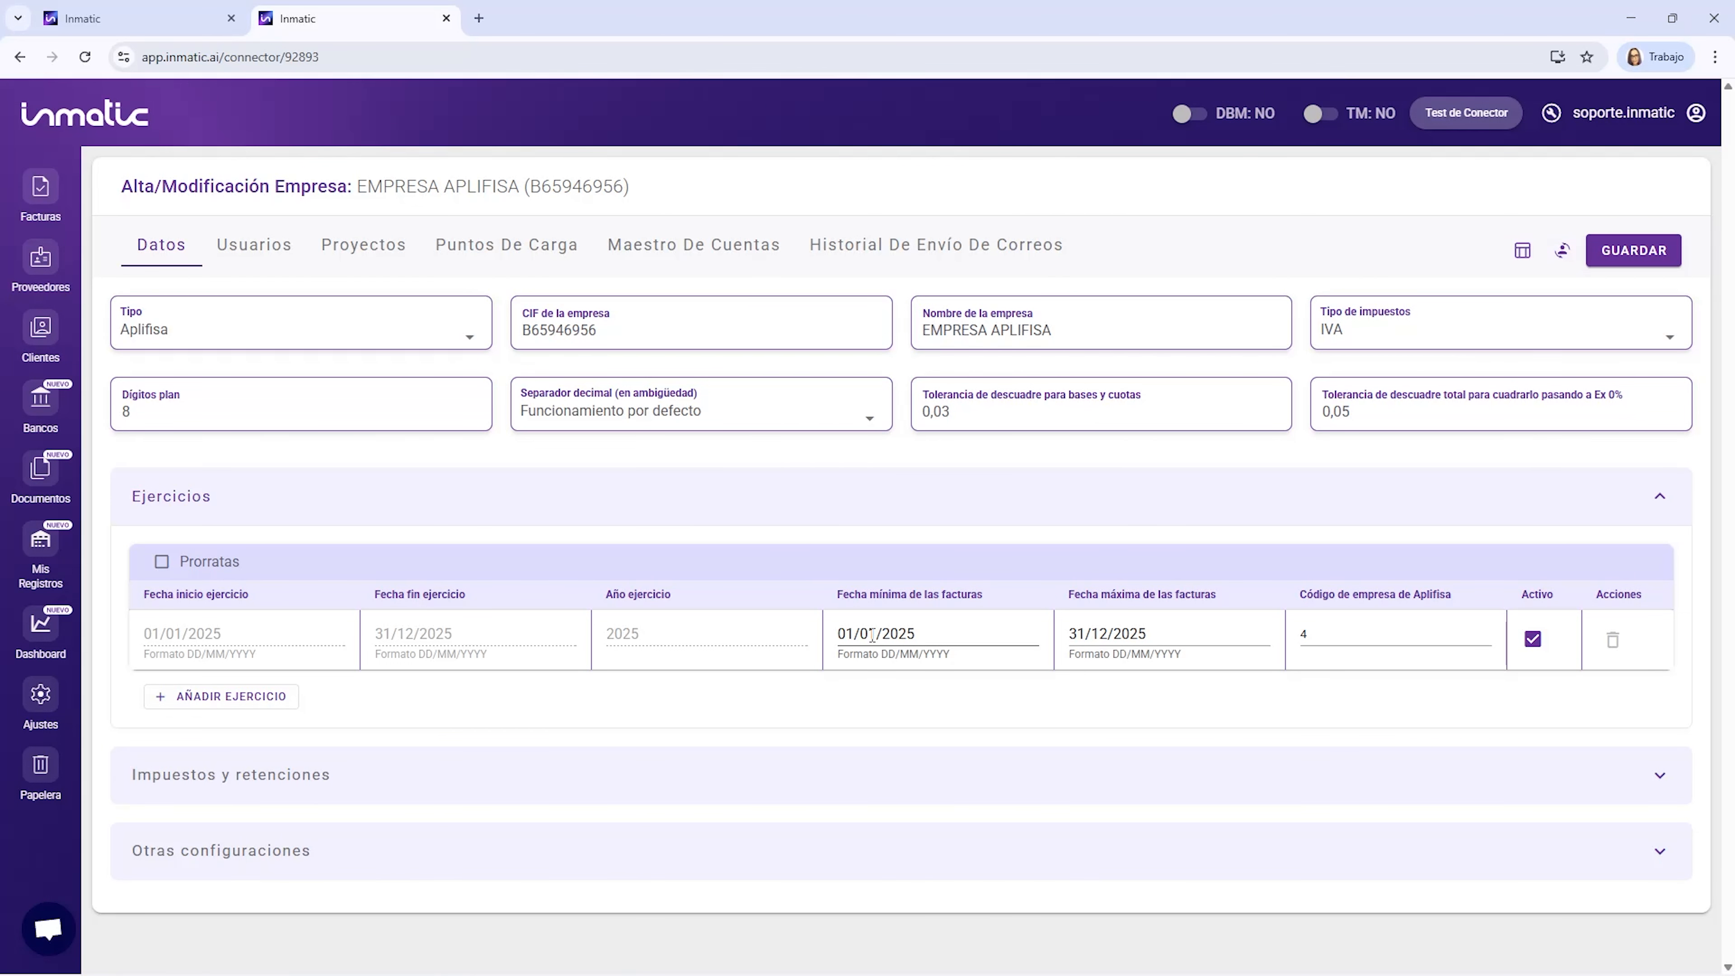
Set the 2025 fiscal year's minimum invoice date to 01/10/2025 and save the company.
click(872, 631)
drag(872, 630, 878, 634)
click(878, 635)
drag(868, 635, 860, 634)
text(10)
click(1627, 263)
Open invoice F20-1455 from the invoices pending review and check the warning on its Fecha Contable.
click(42, 198)
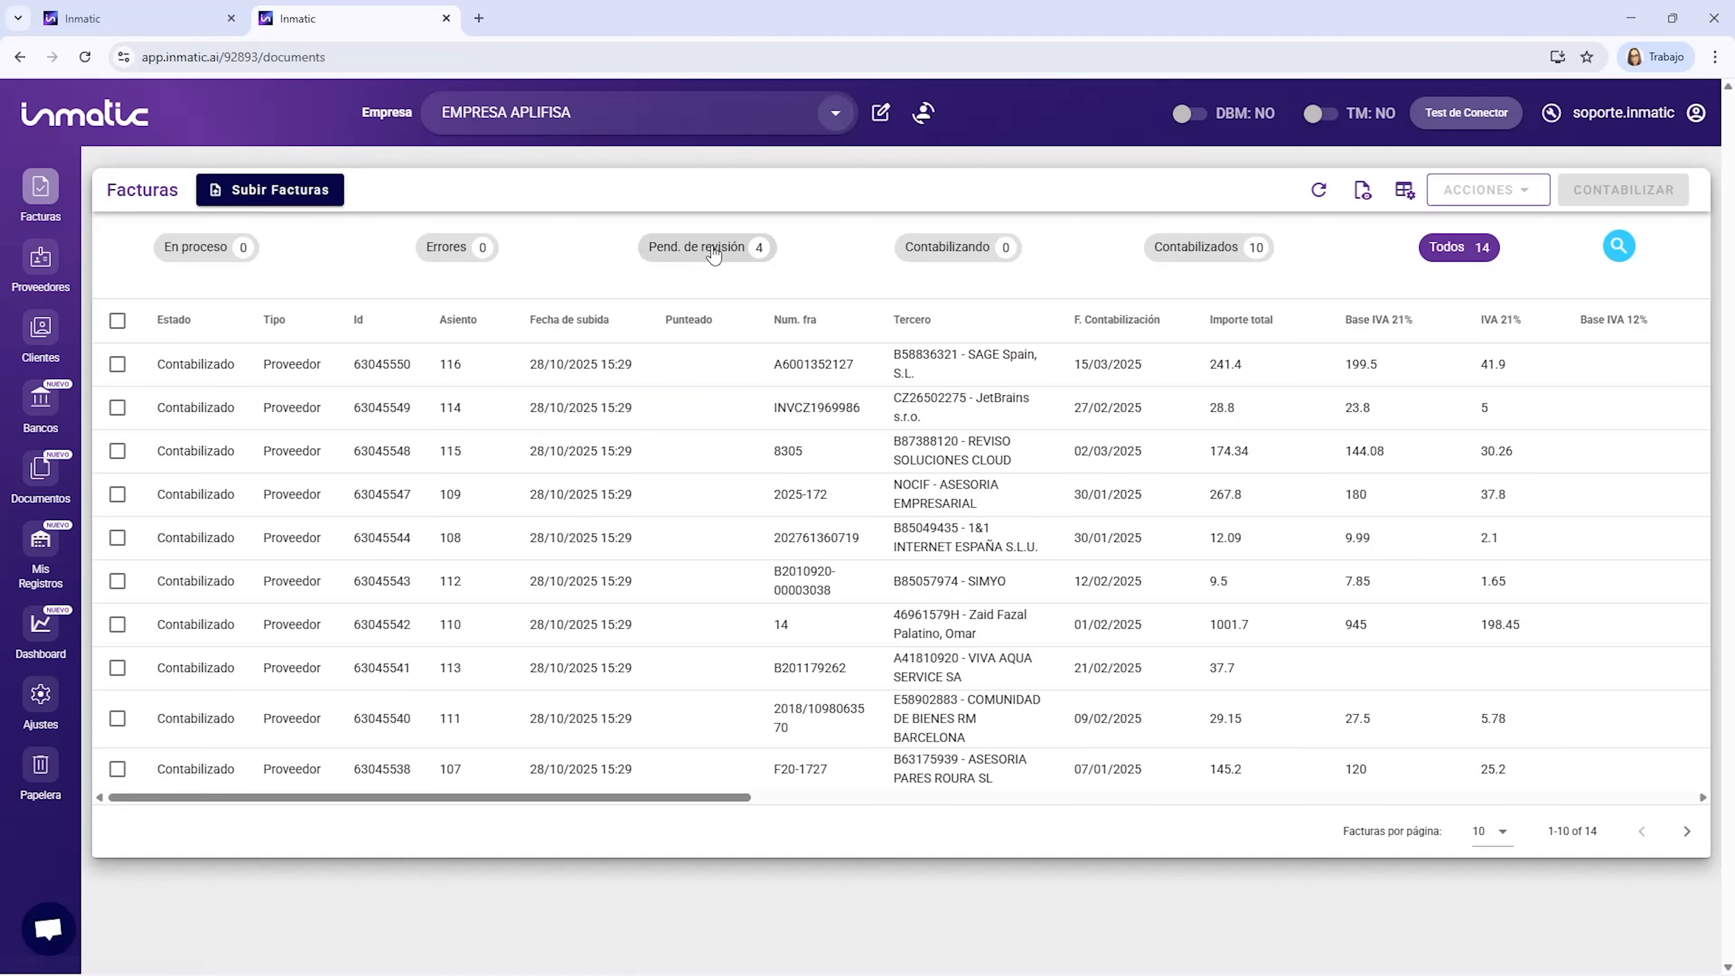
click(719, 250)
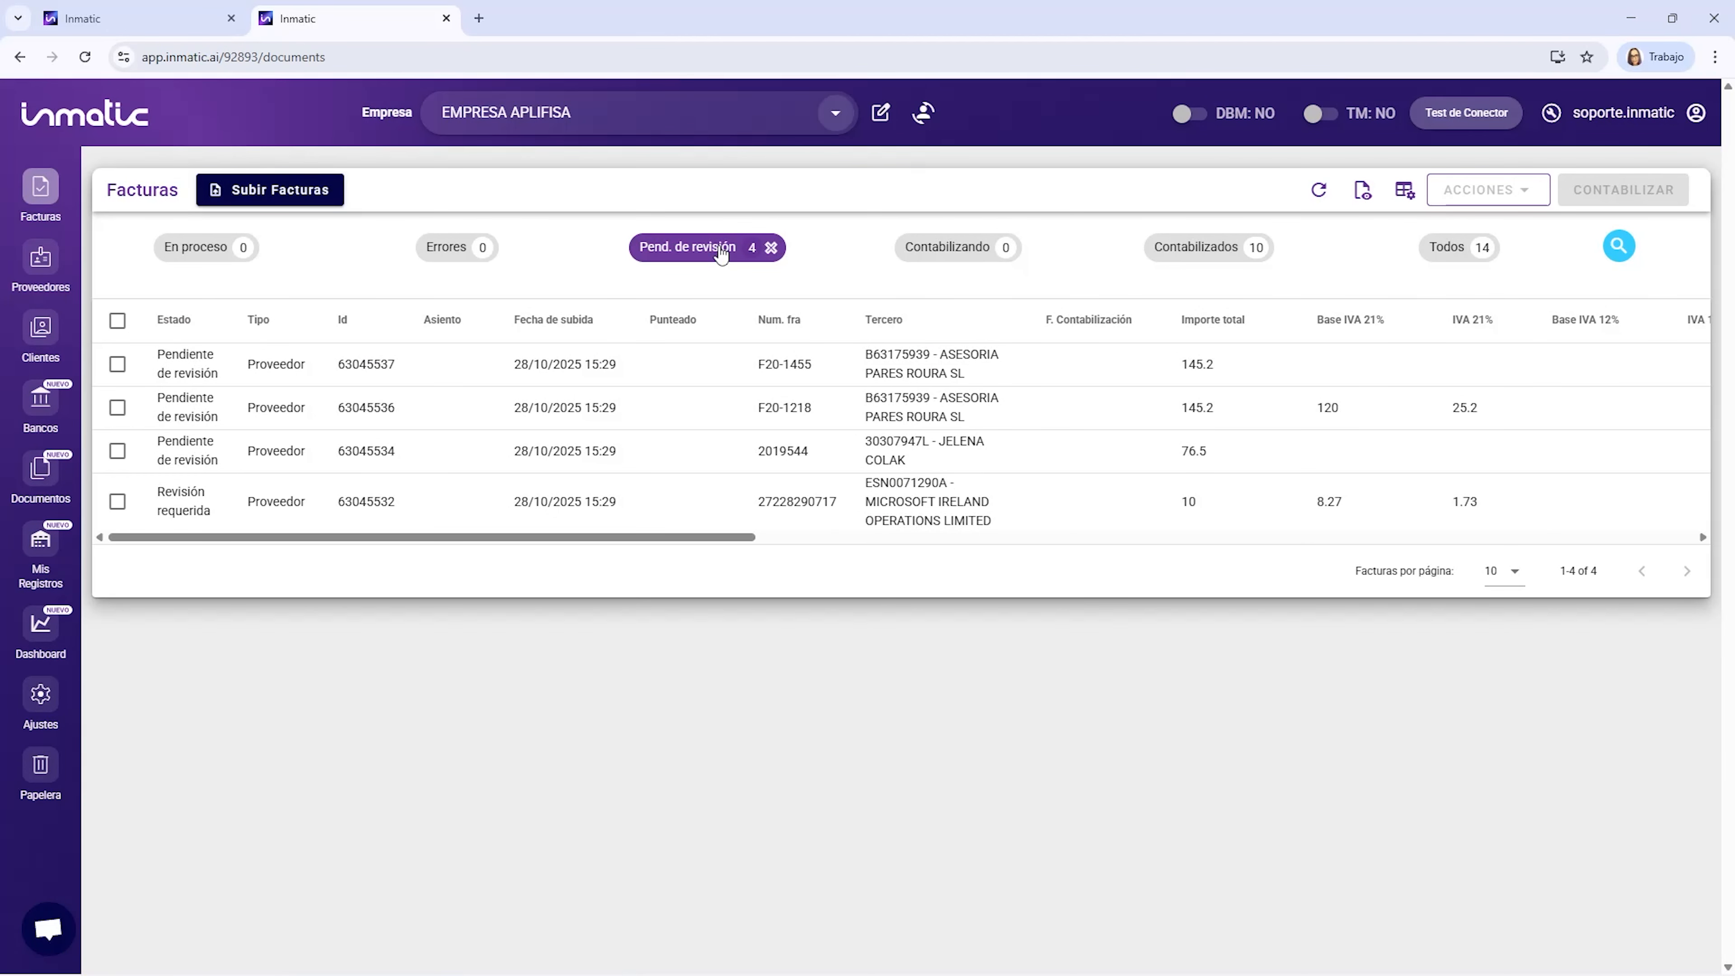
click(565, 357)
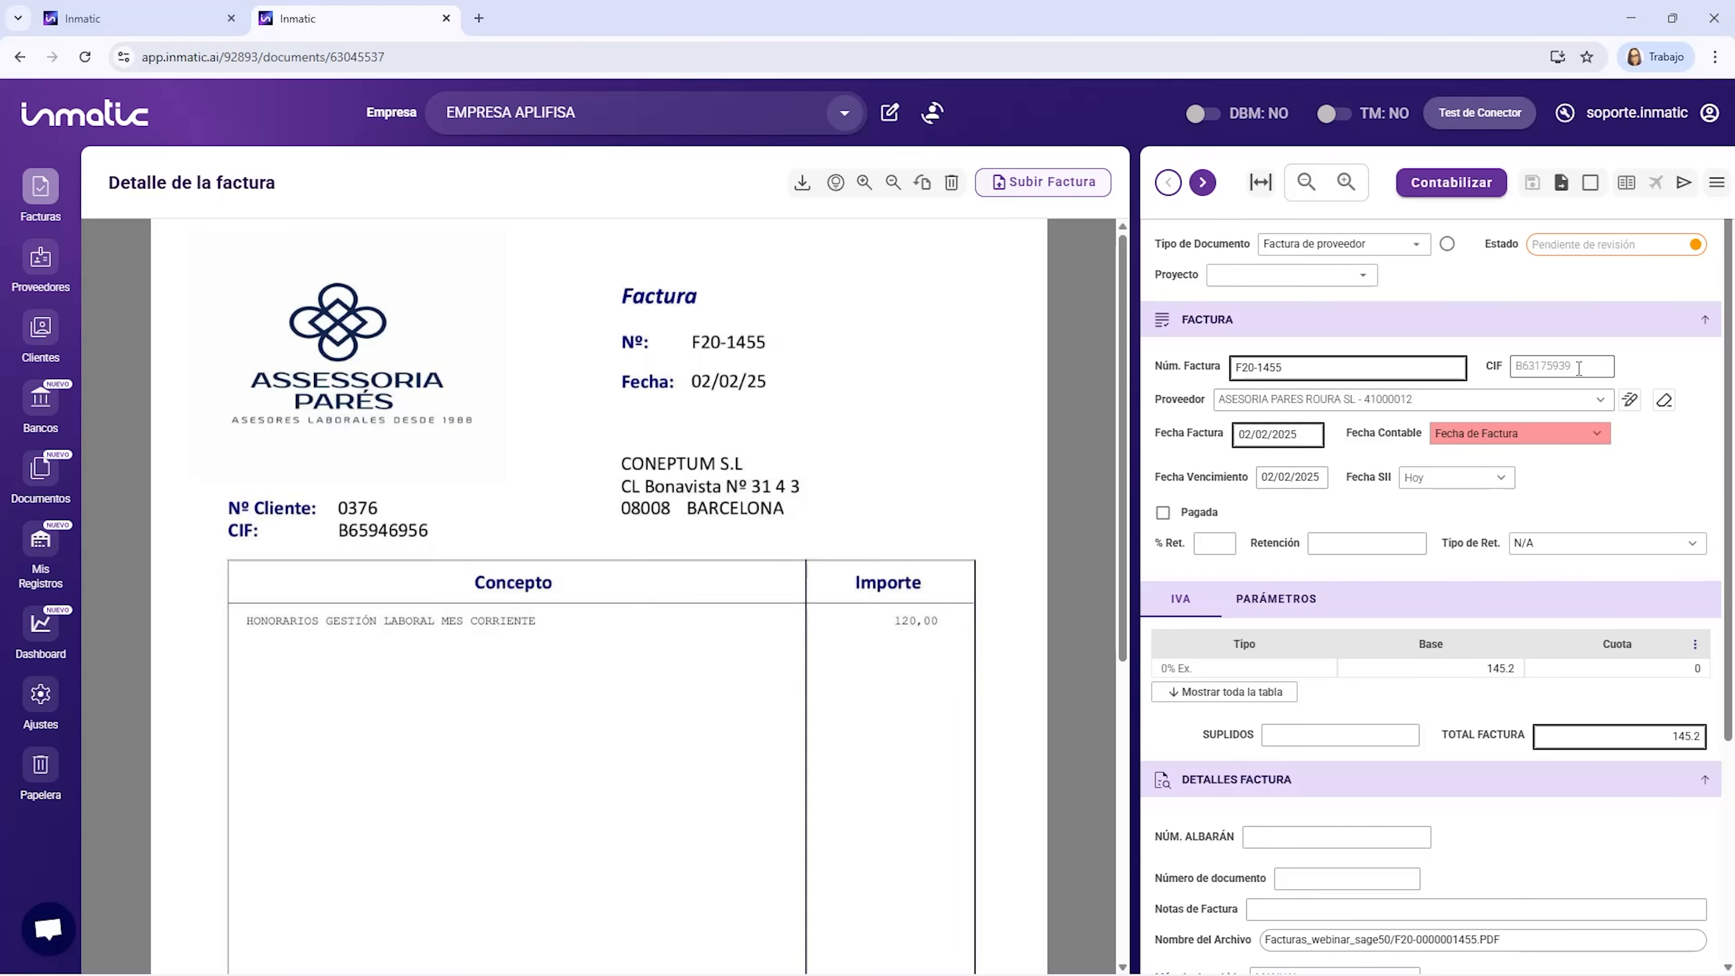
mouse_move(1456, 443)
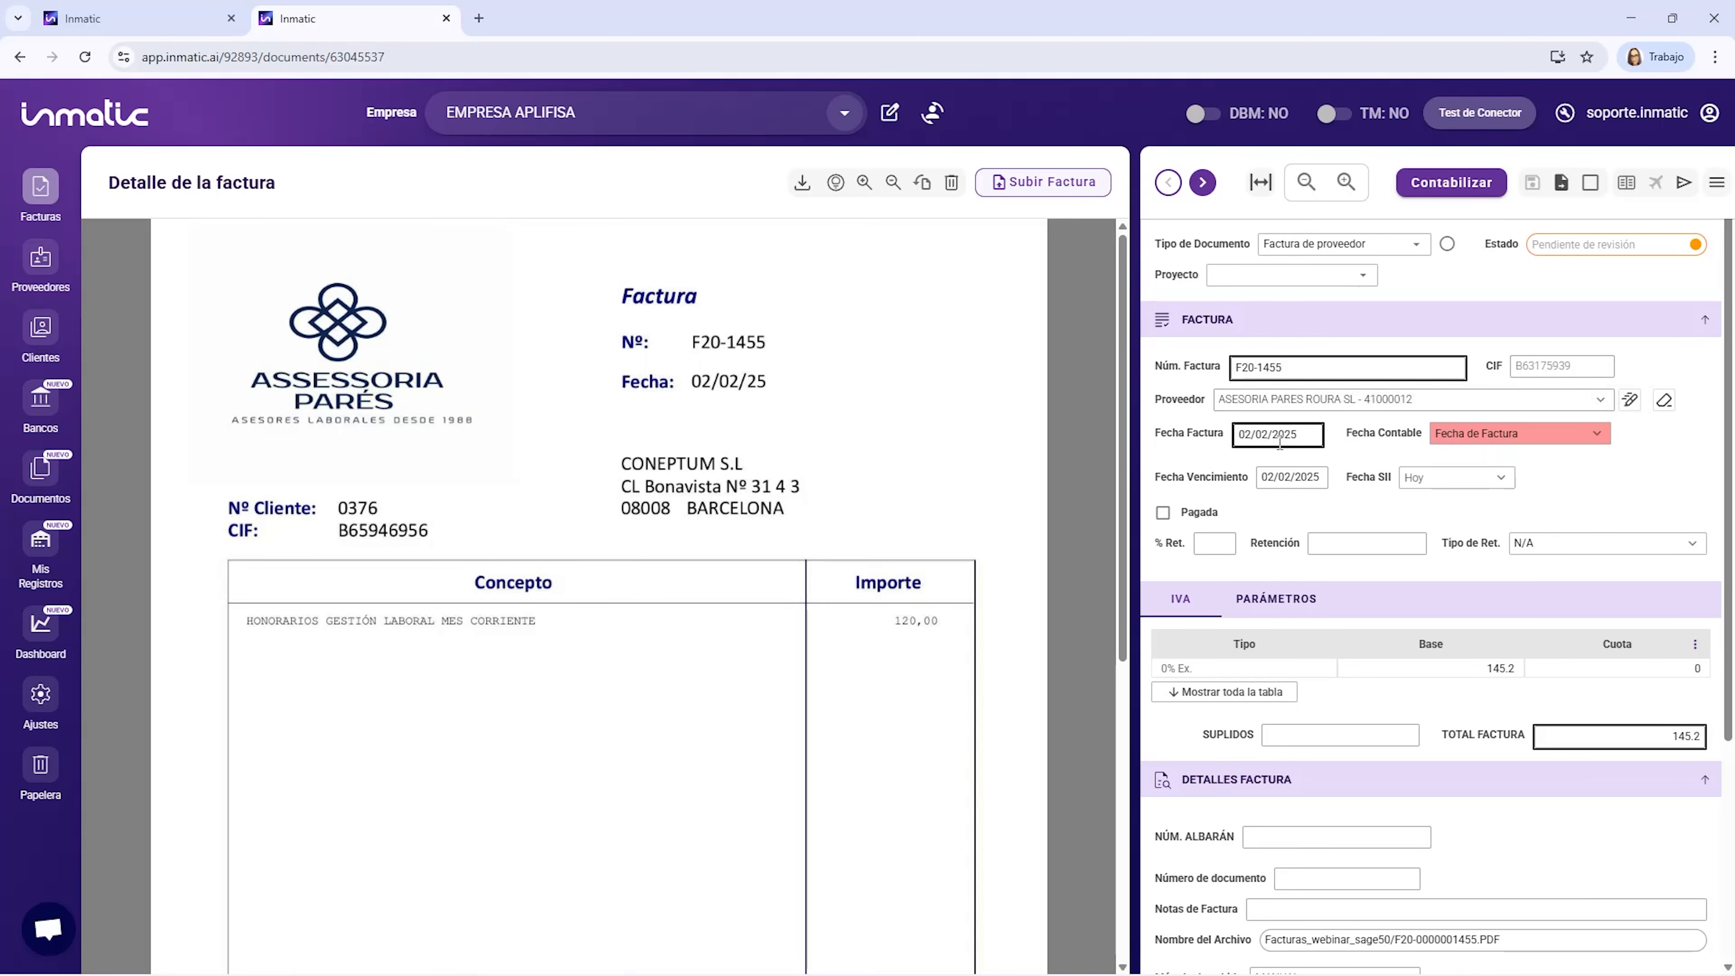
mouse_move(1469, 440)
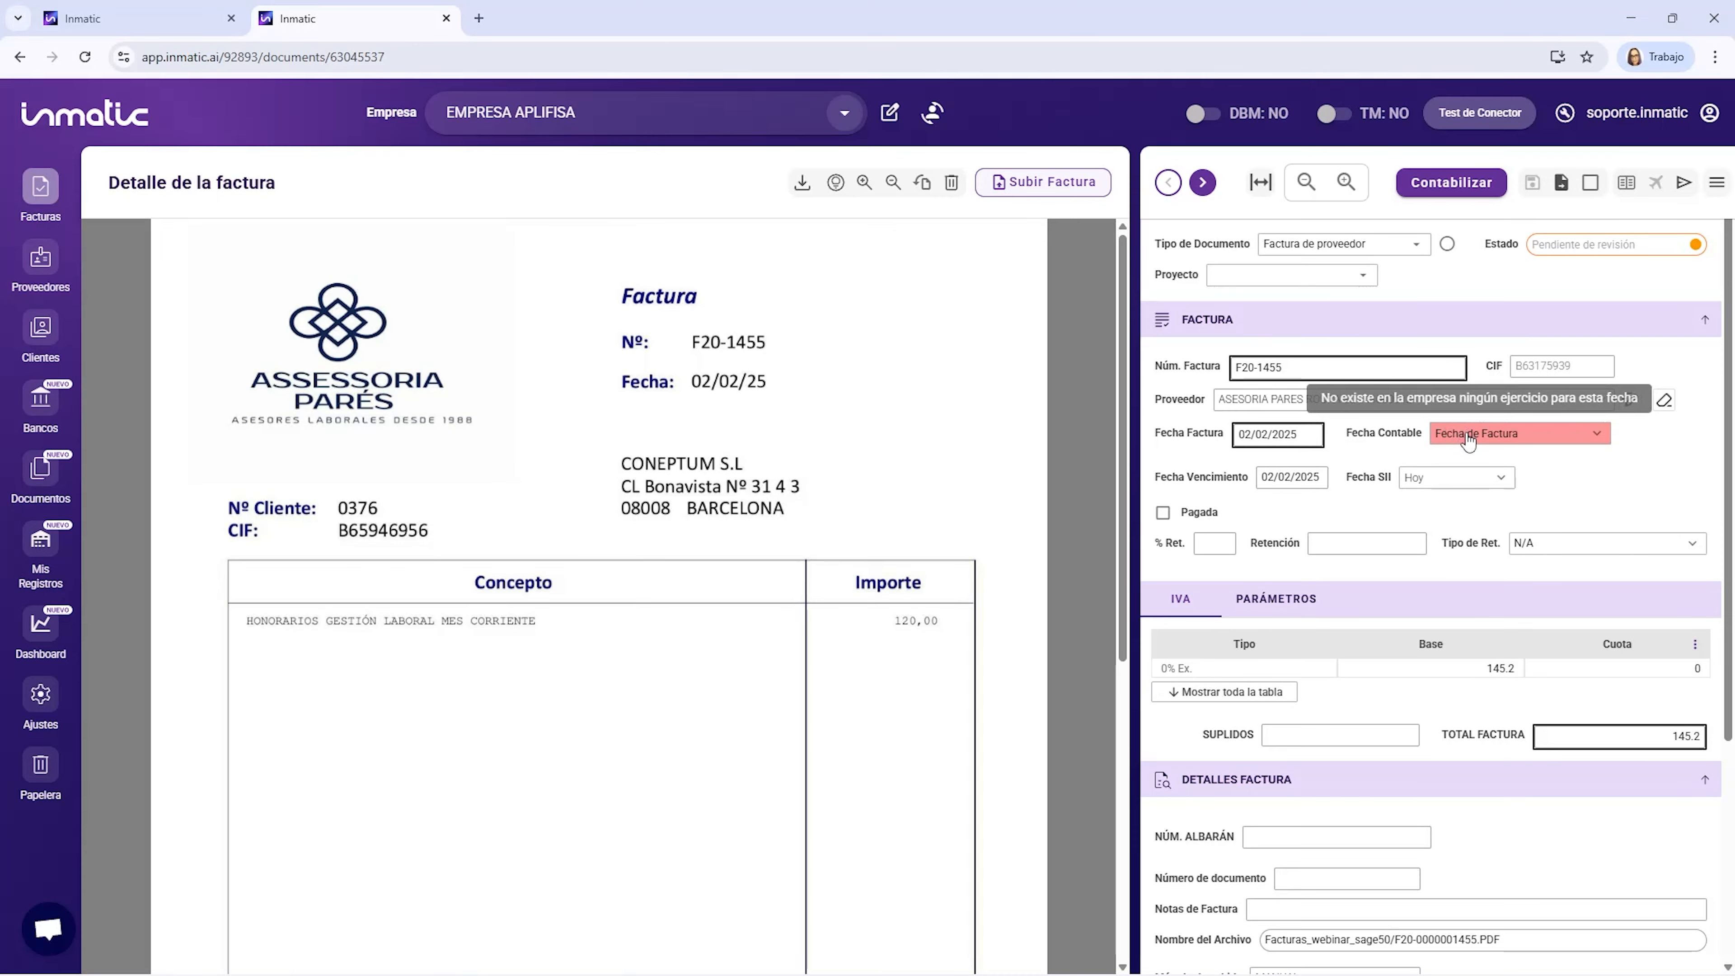
Change the invoice's Fecha Contable to Fecha Configurable with the date 01/10/2025.
click(1465, 432)
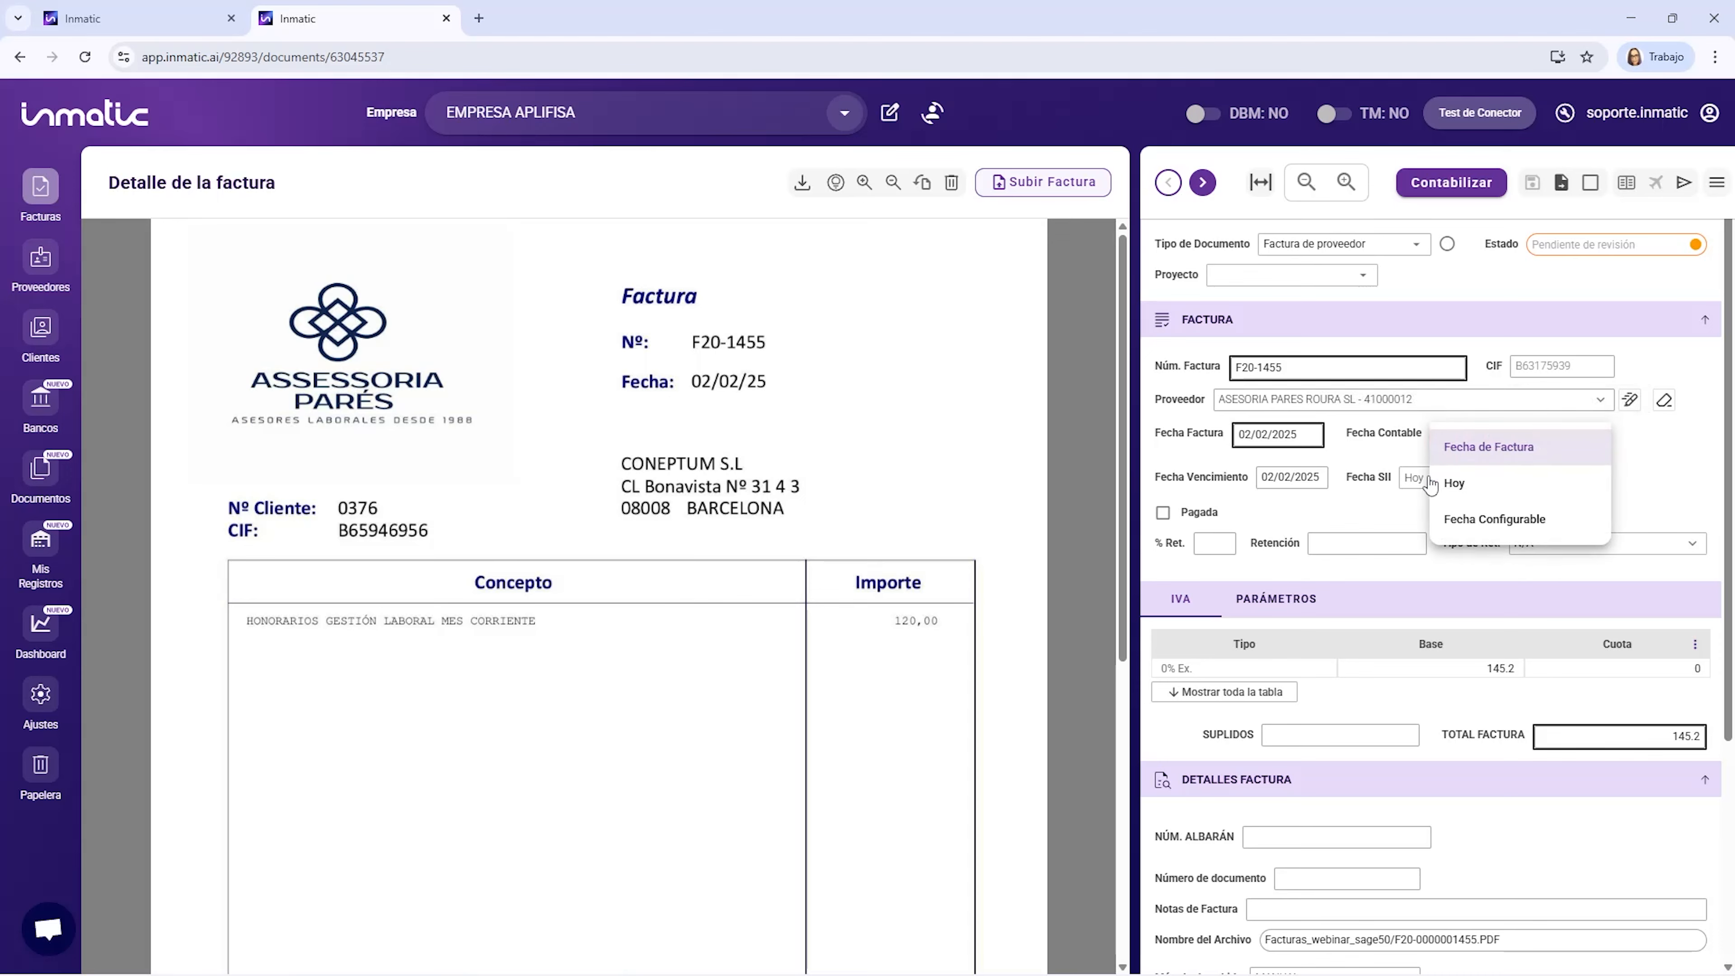
click(1503, 525)
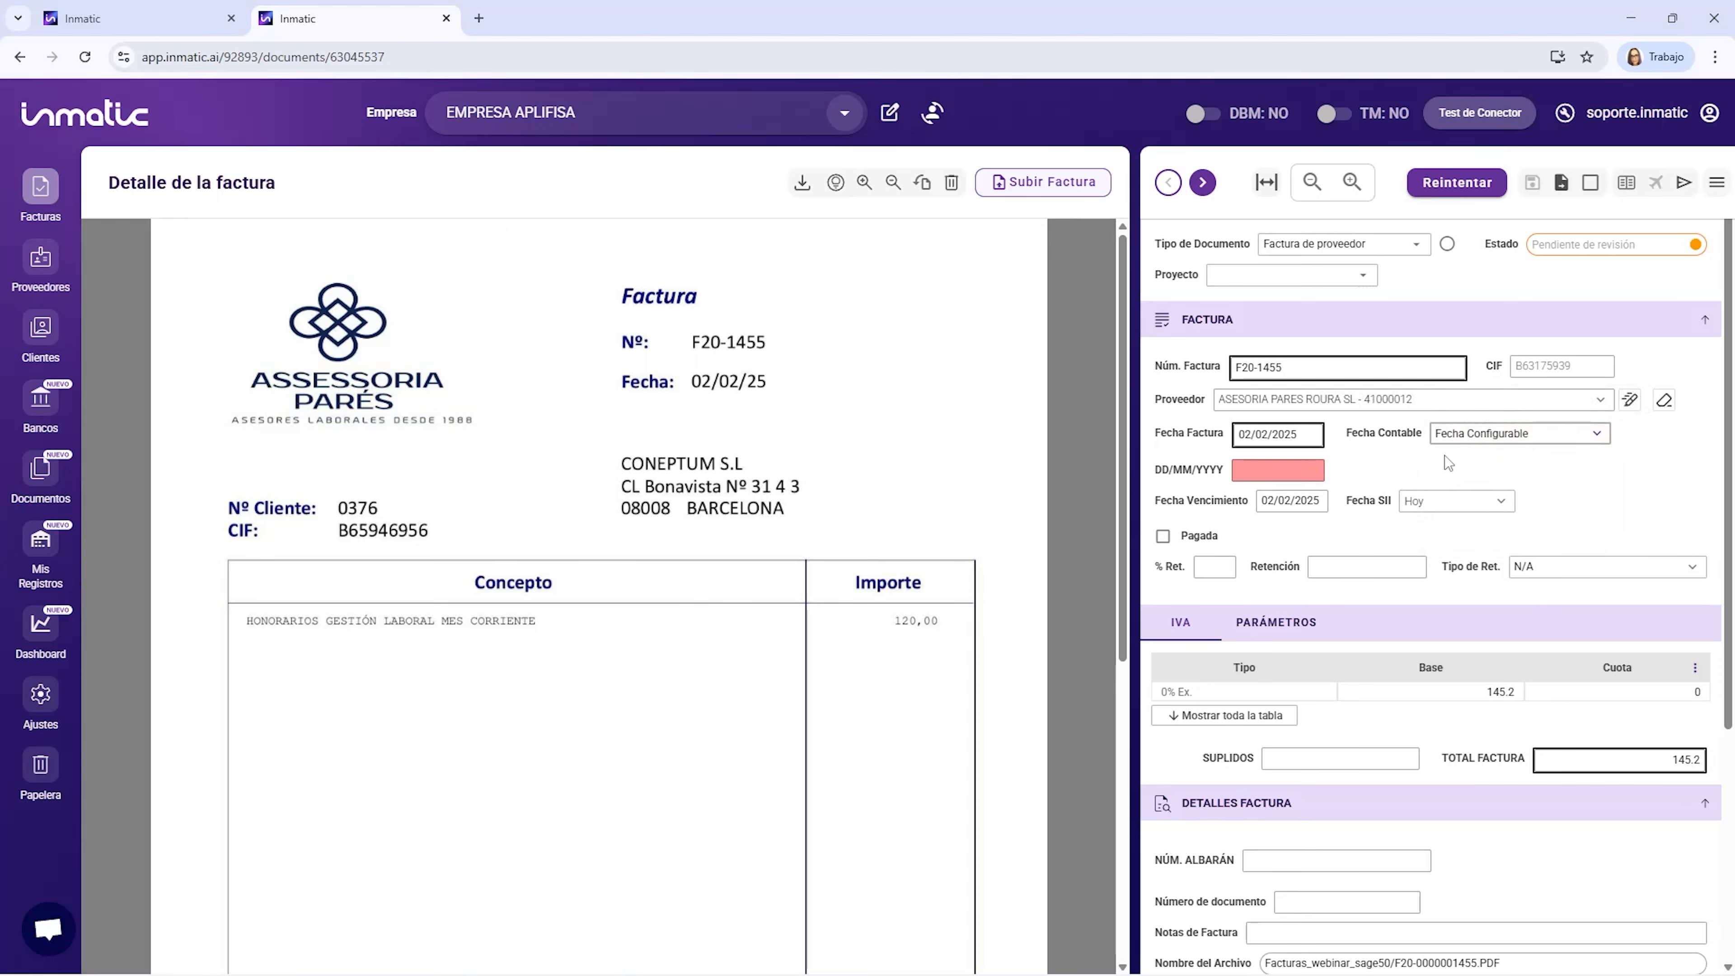
mouse_move(1274, 476)
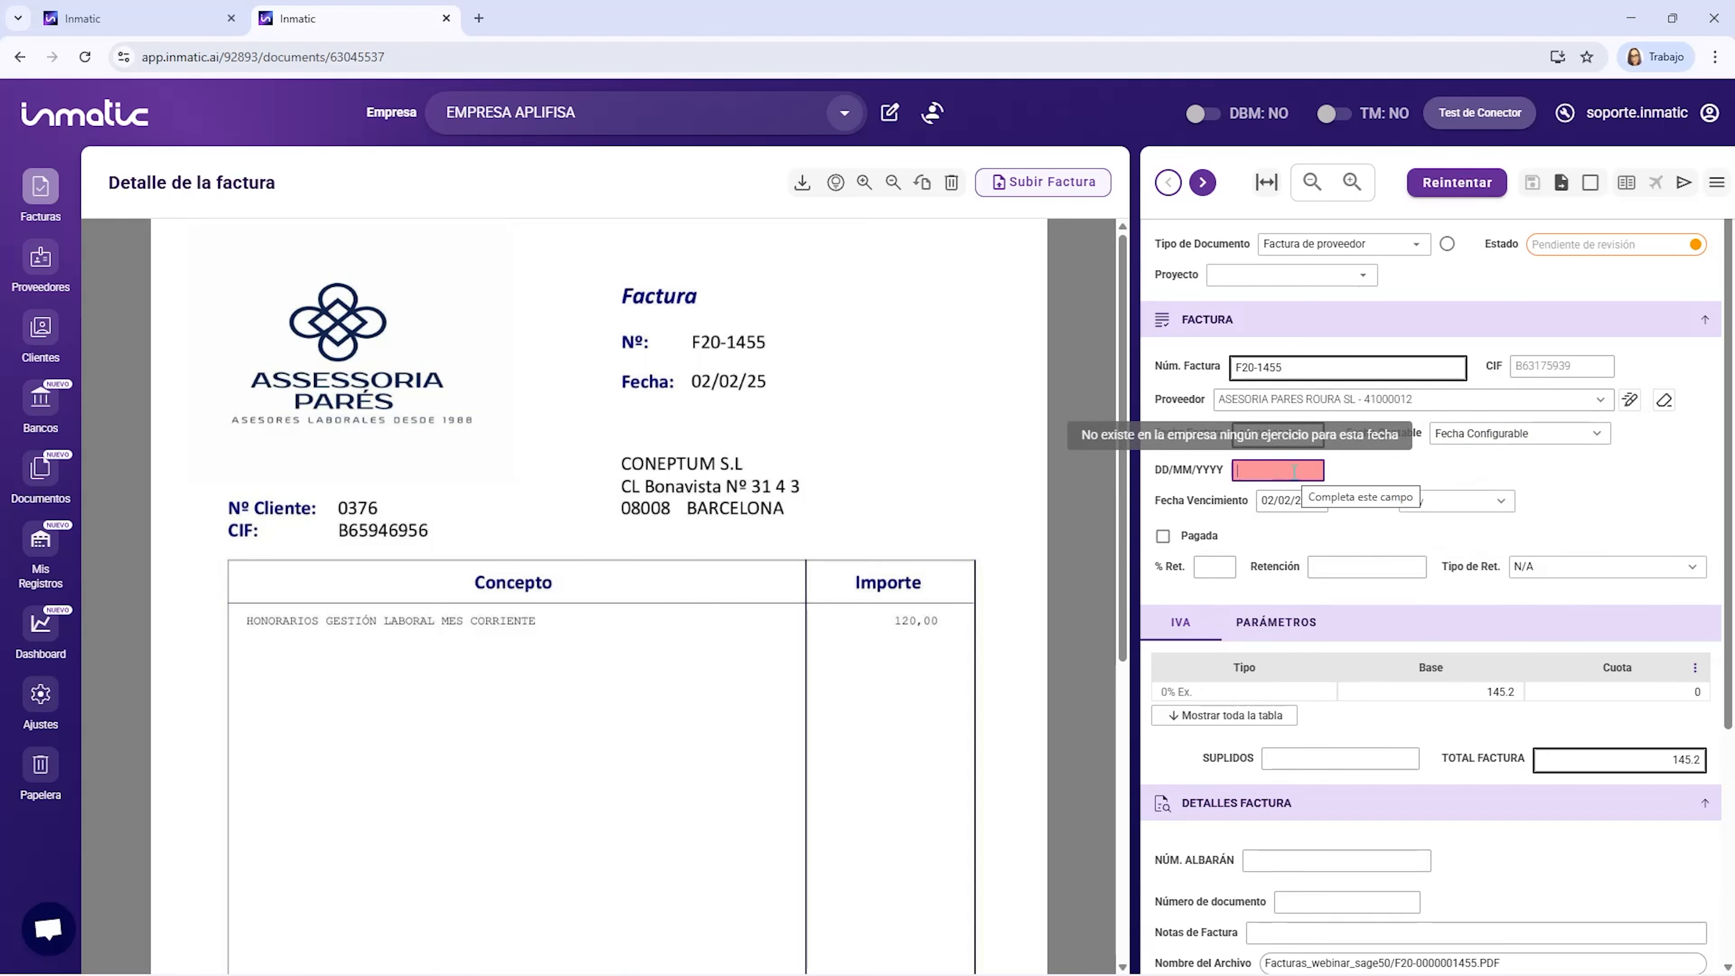
text(01/10)
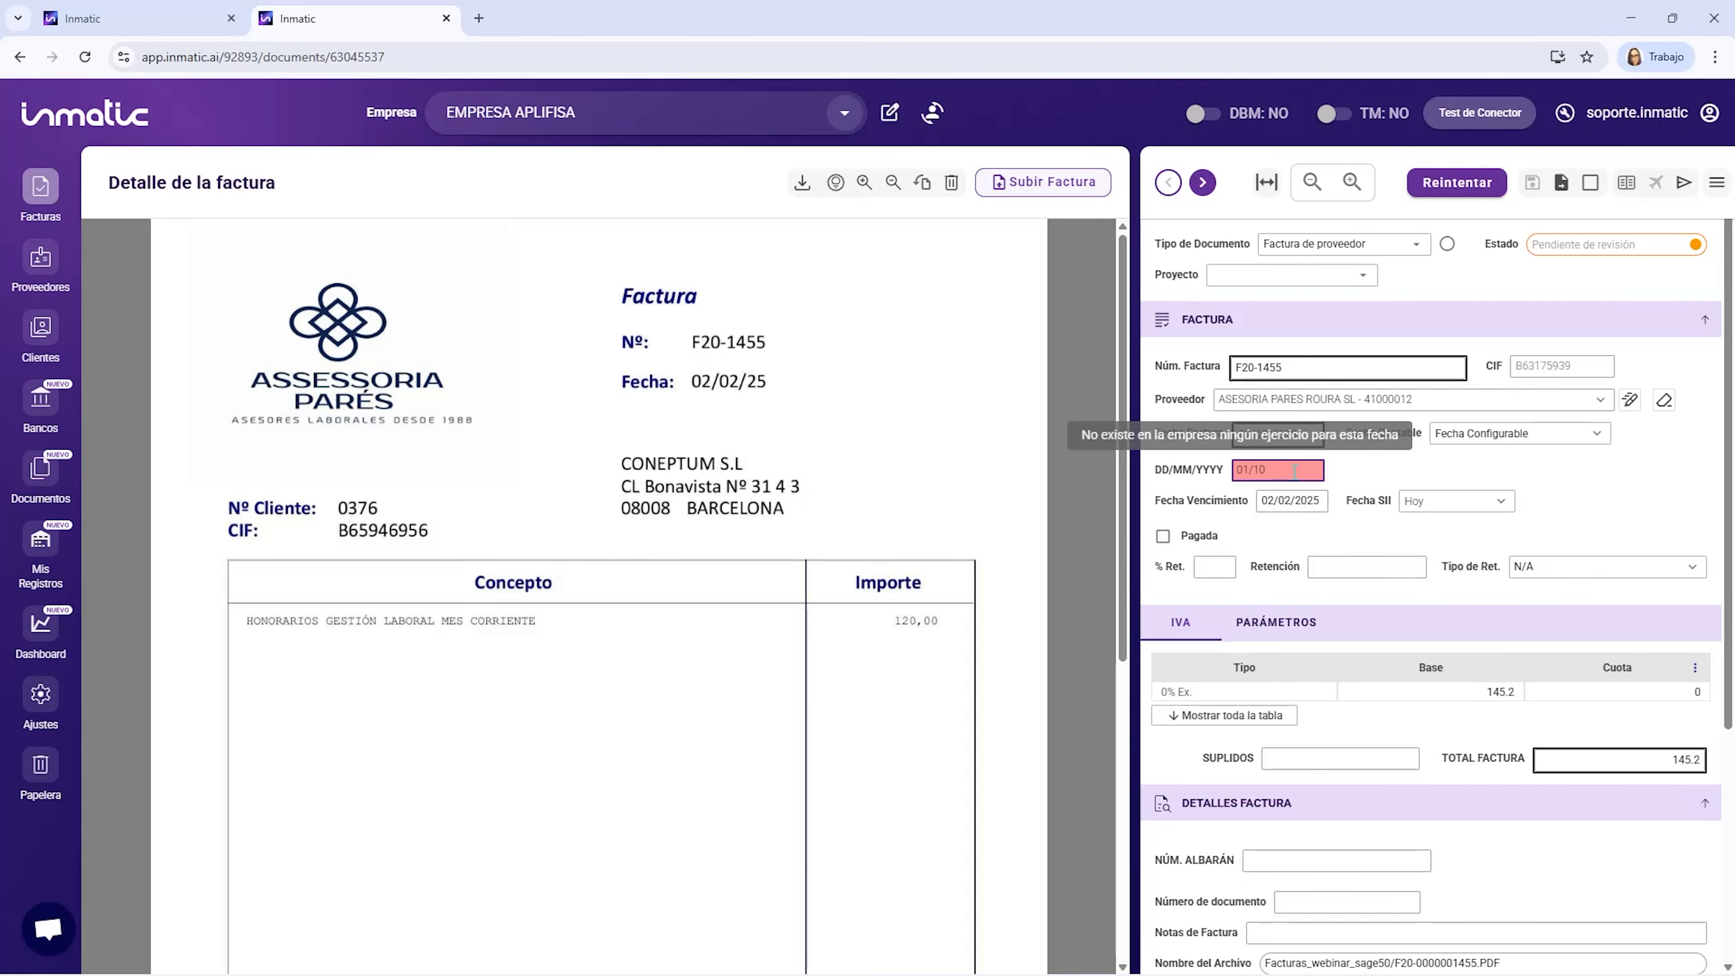
text(/2025)
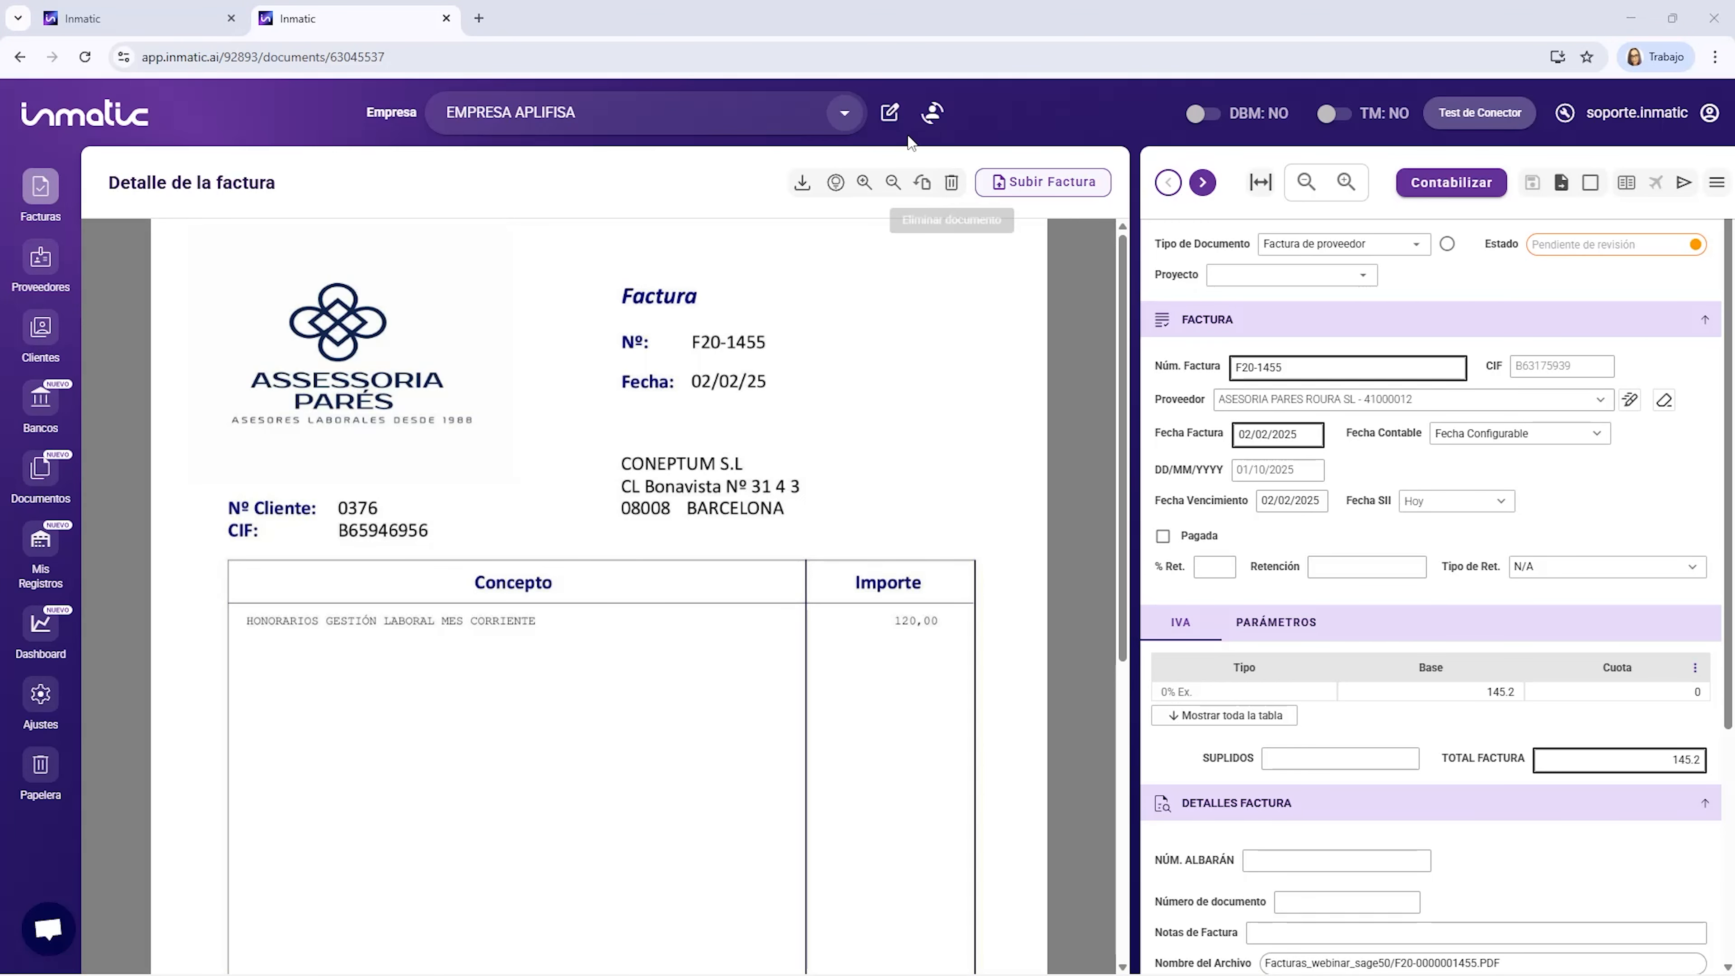
View EMPRESA APLIFISA's Puntos De Carga and return to the company's invoice list.
click(890, 113)
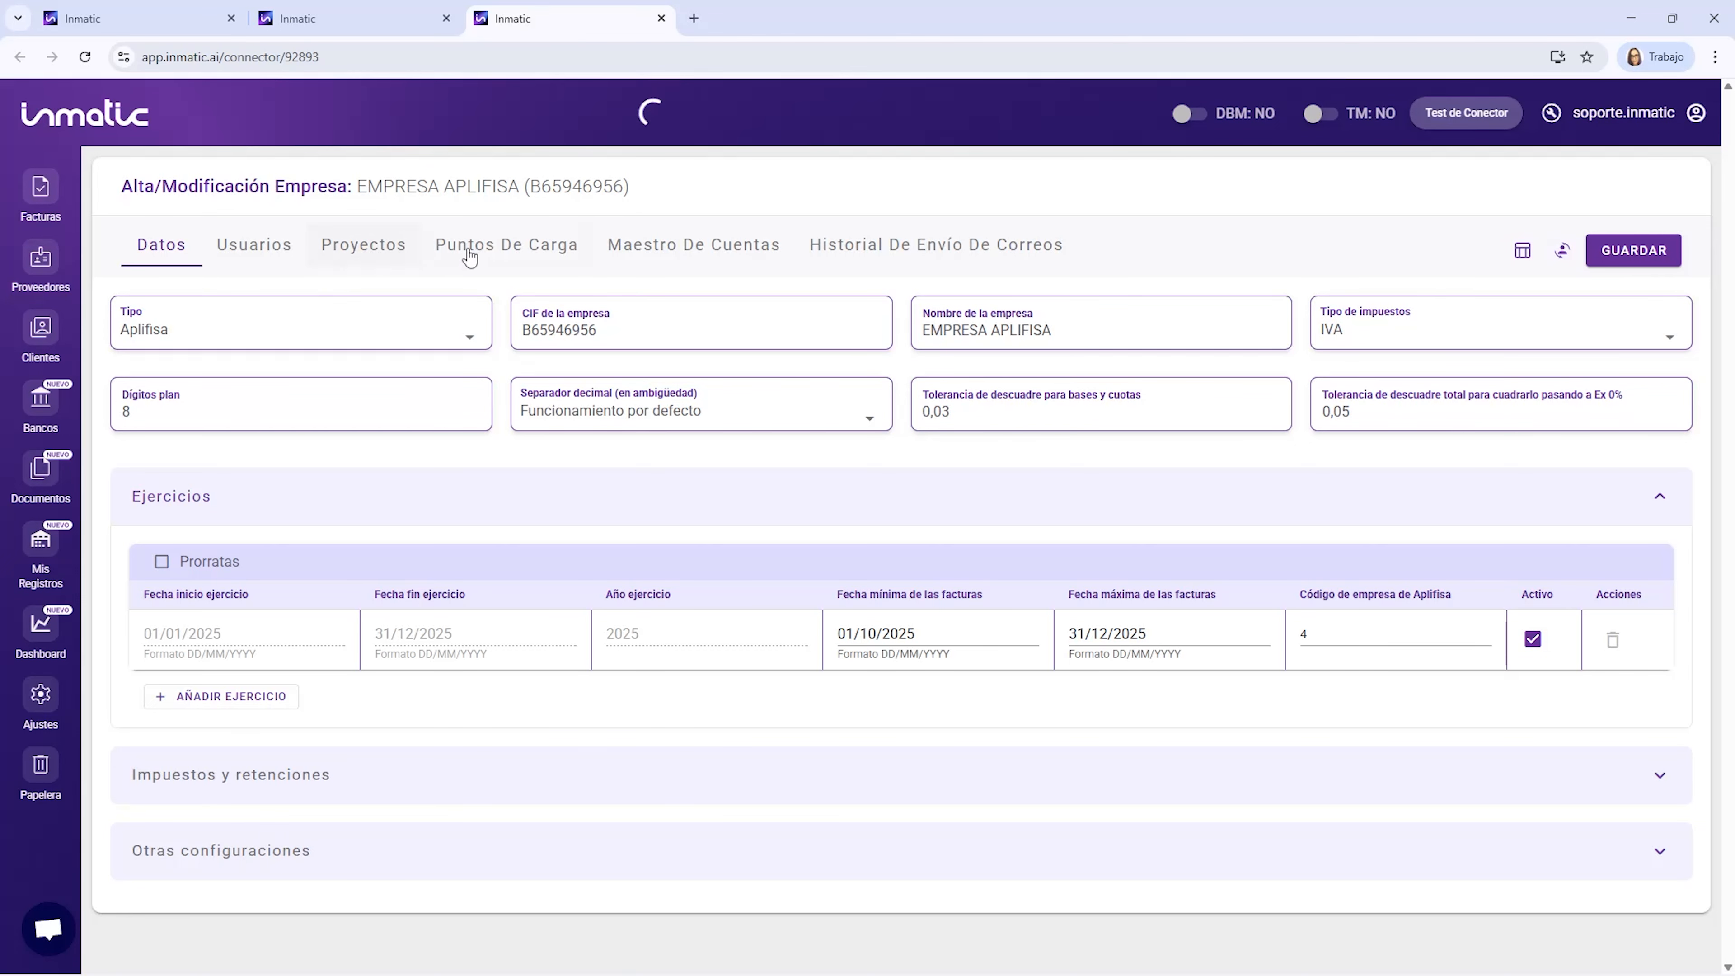
click(490, 258)
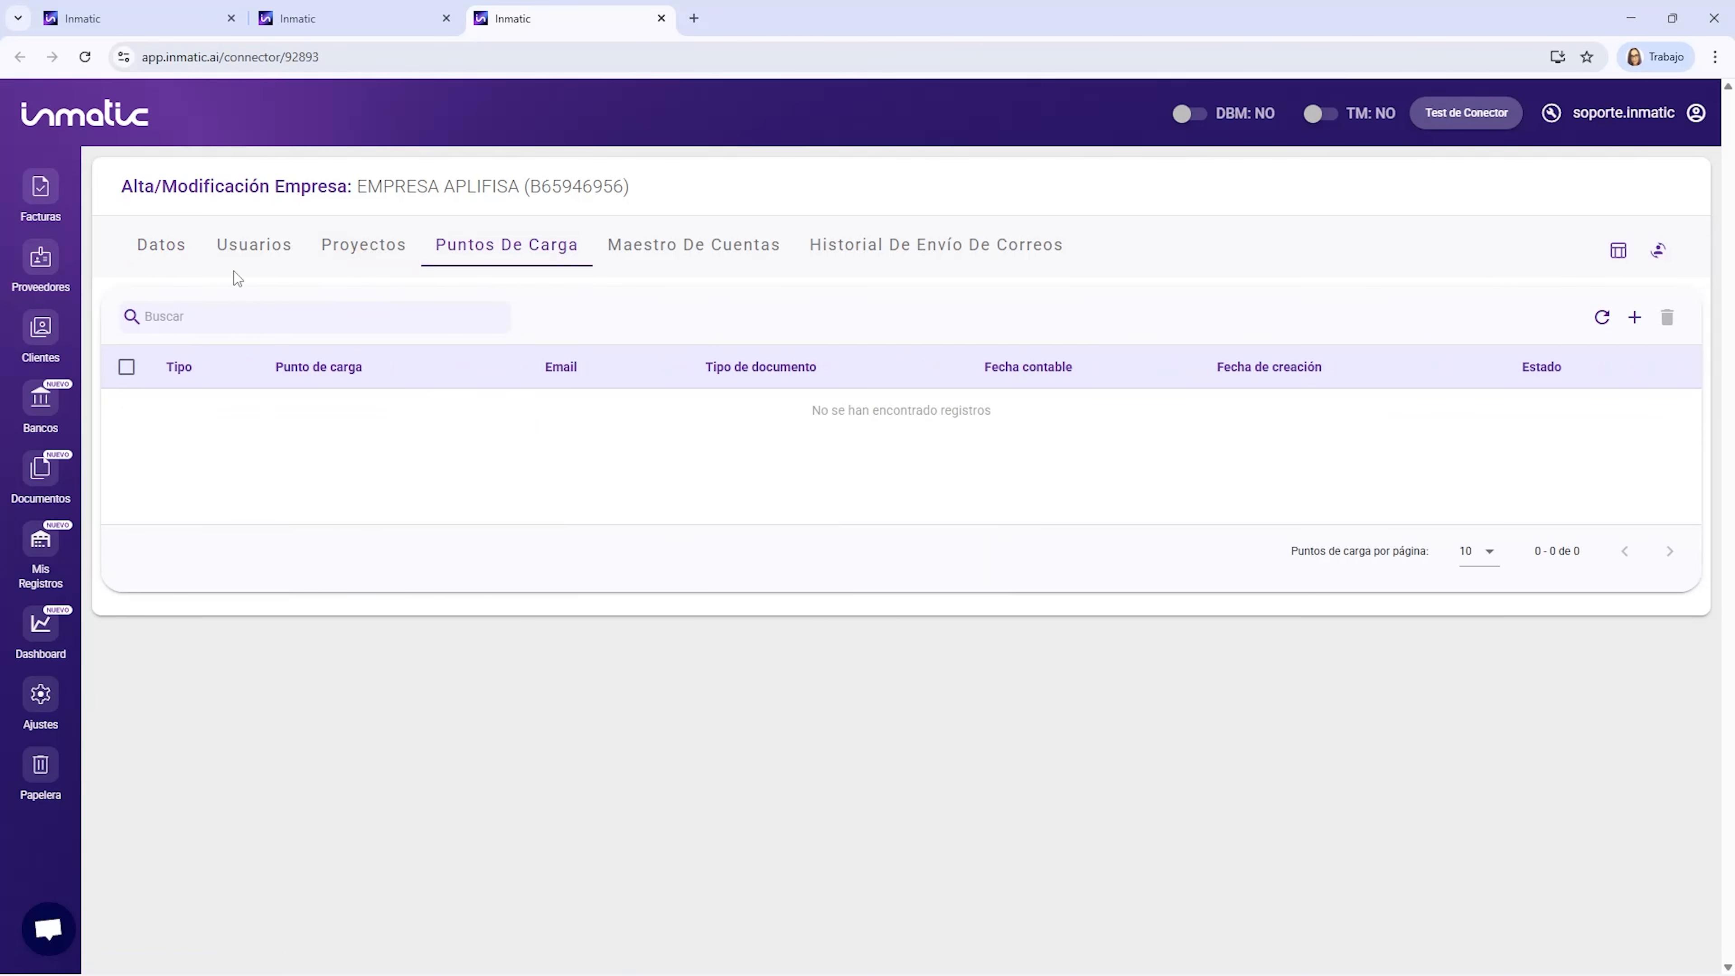
click(42, 189)
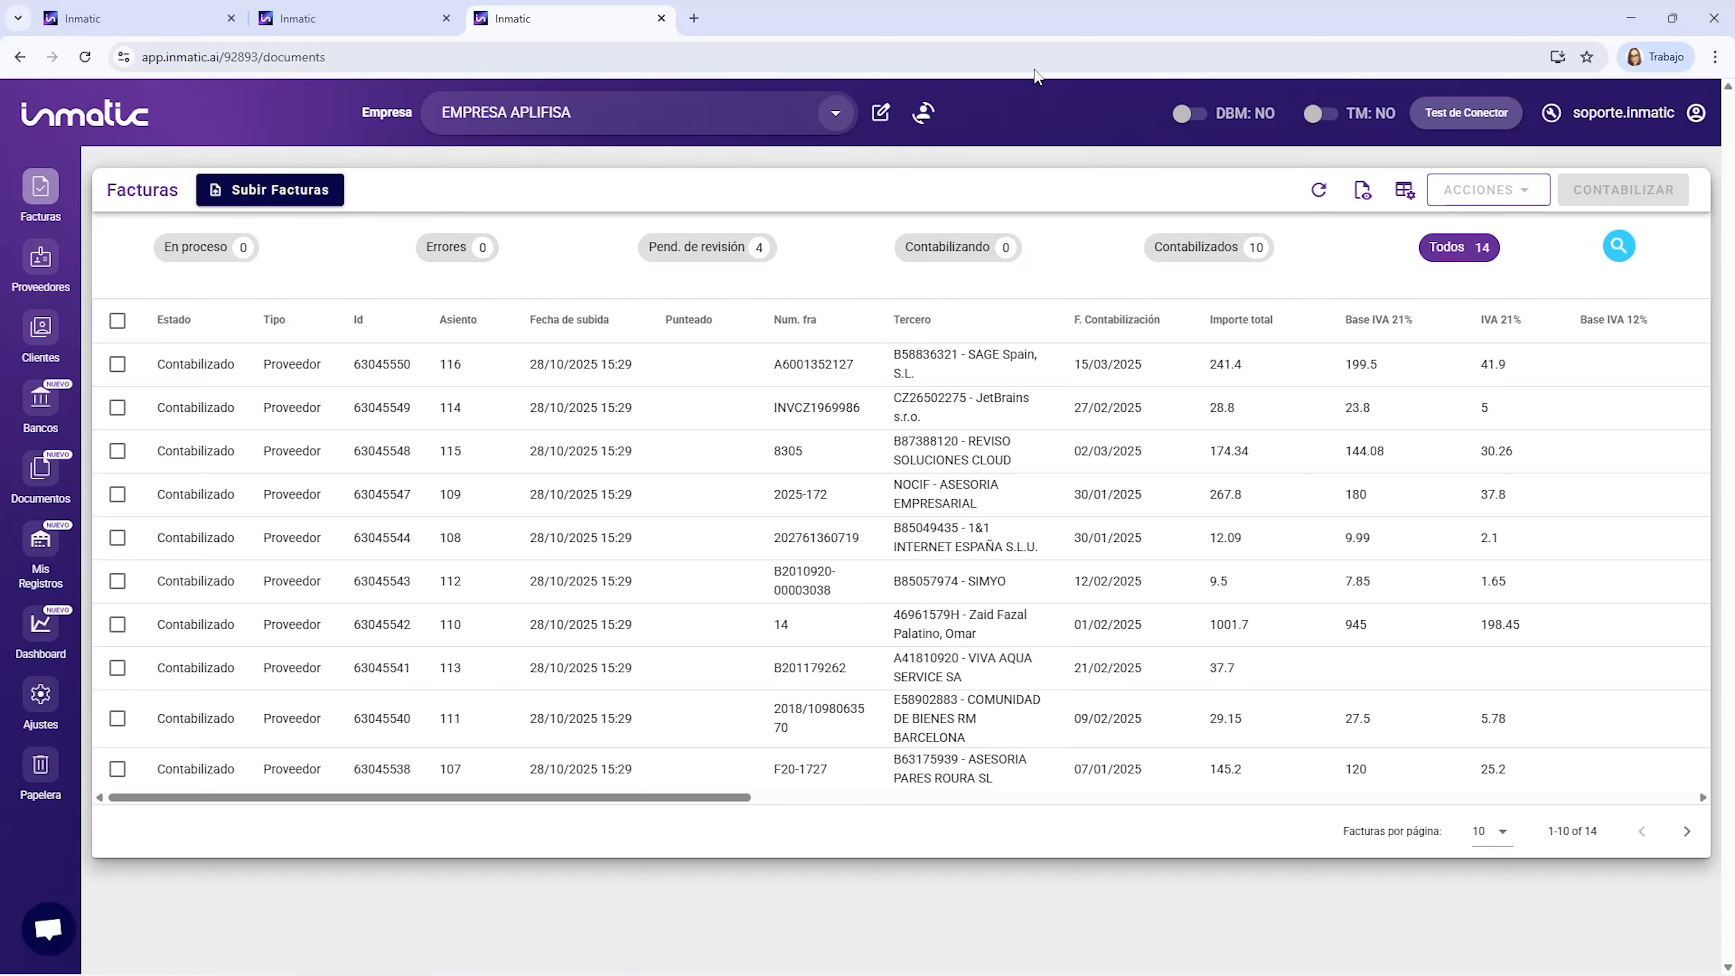
Start a new loading point of type Email in EMPRESA APLIFISA's Puntos De Carga.
click(884, 113)
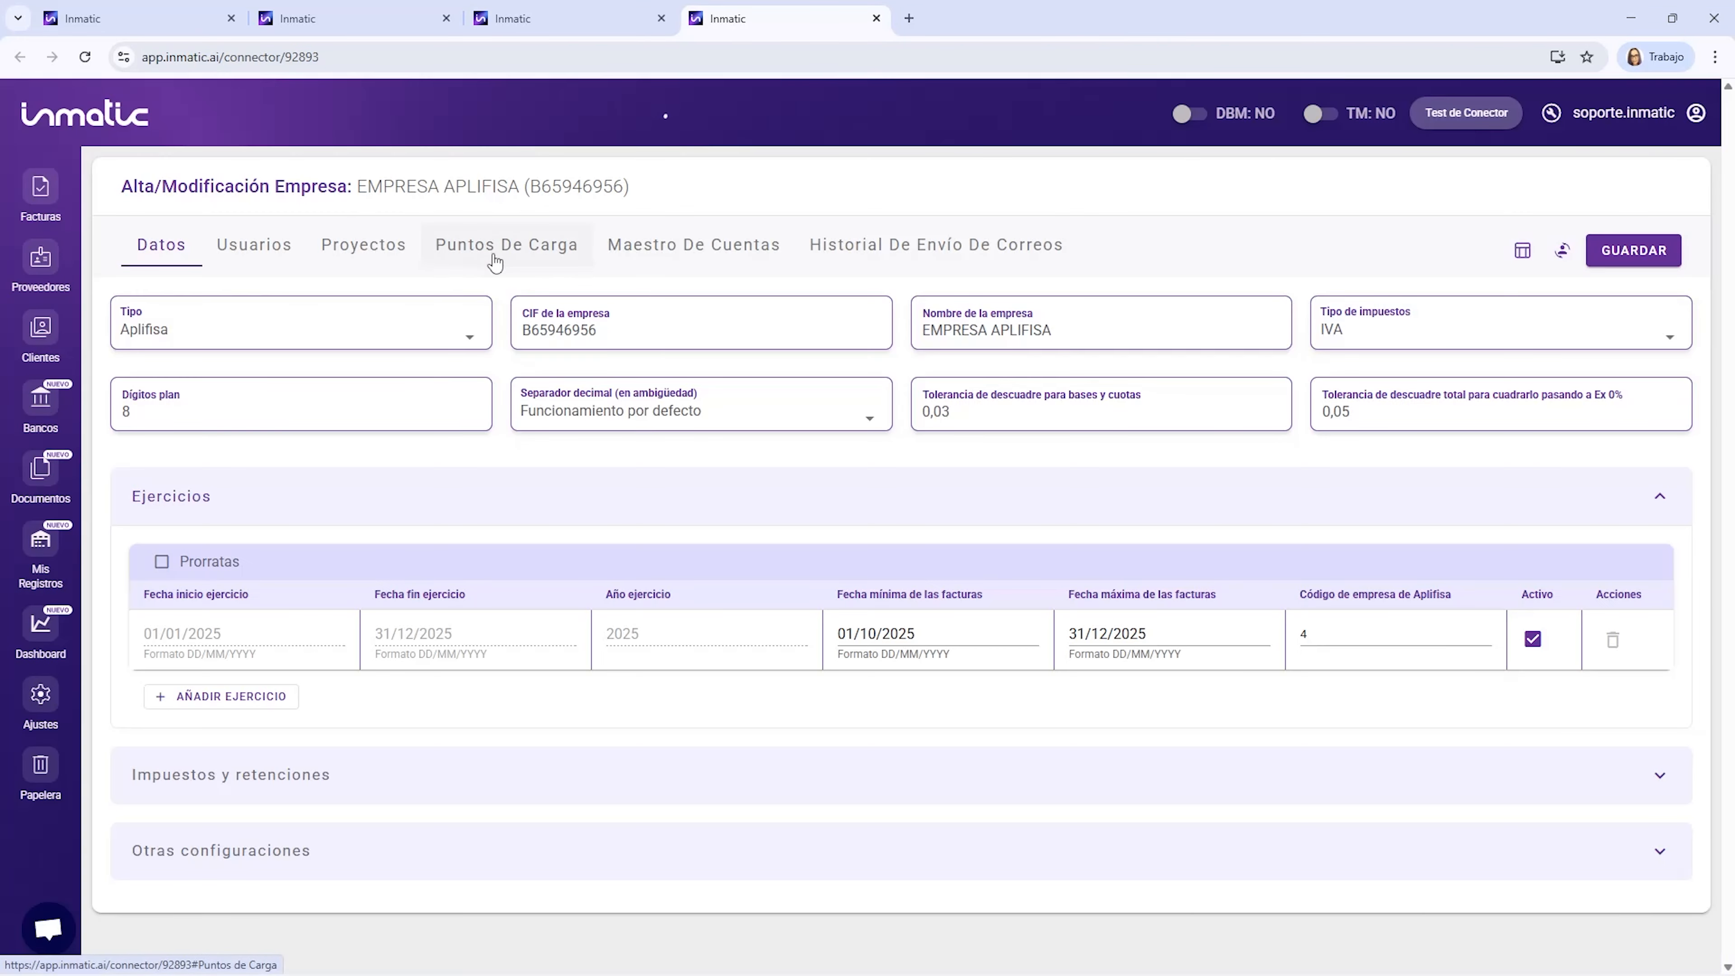
click(493, 258)
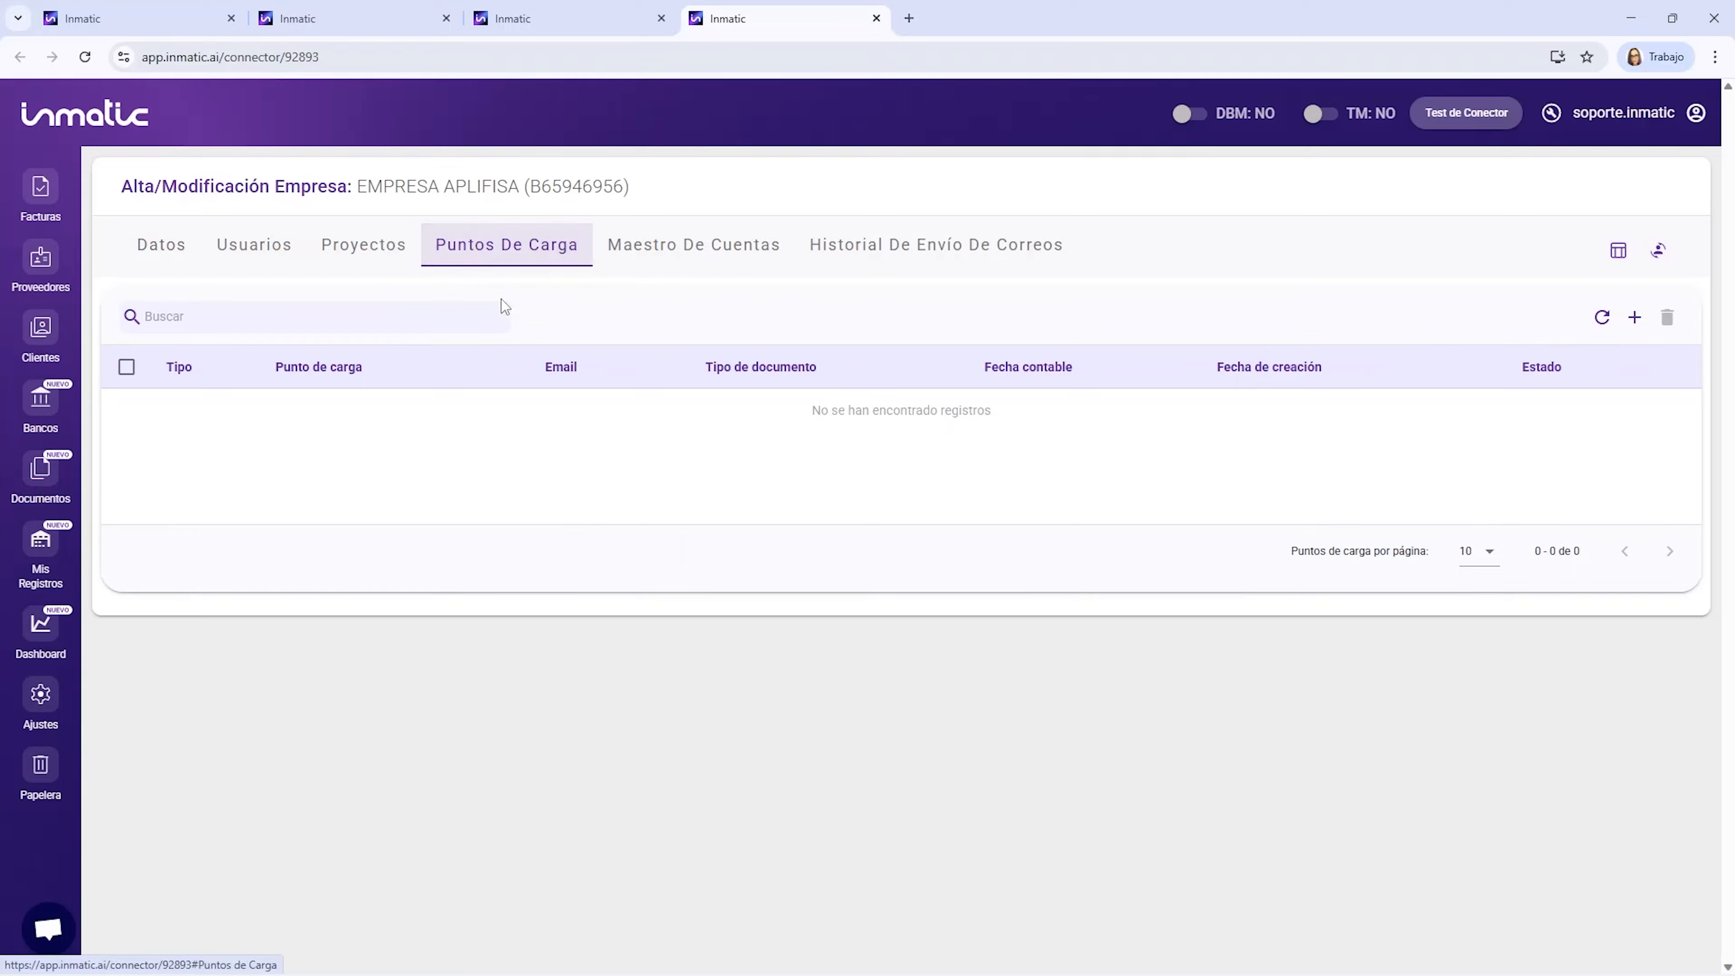
click(1636, 319)
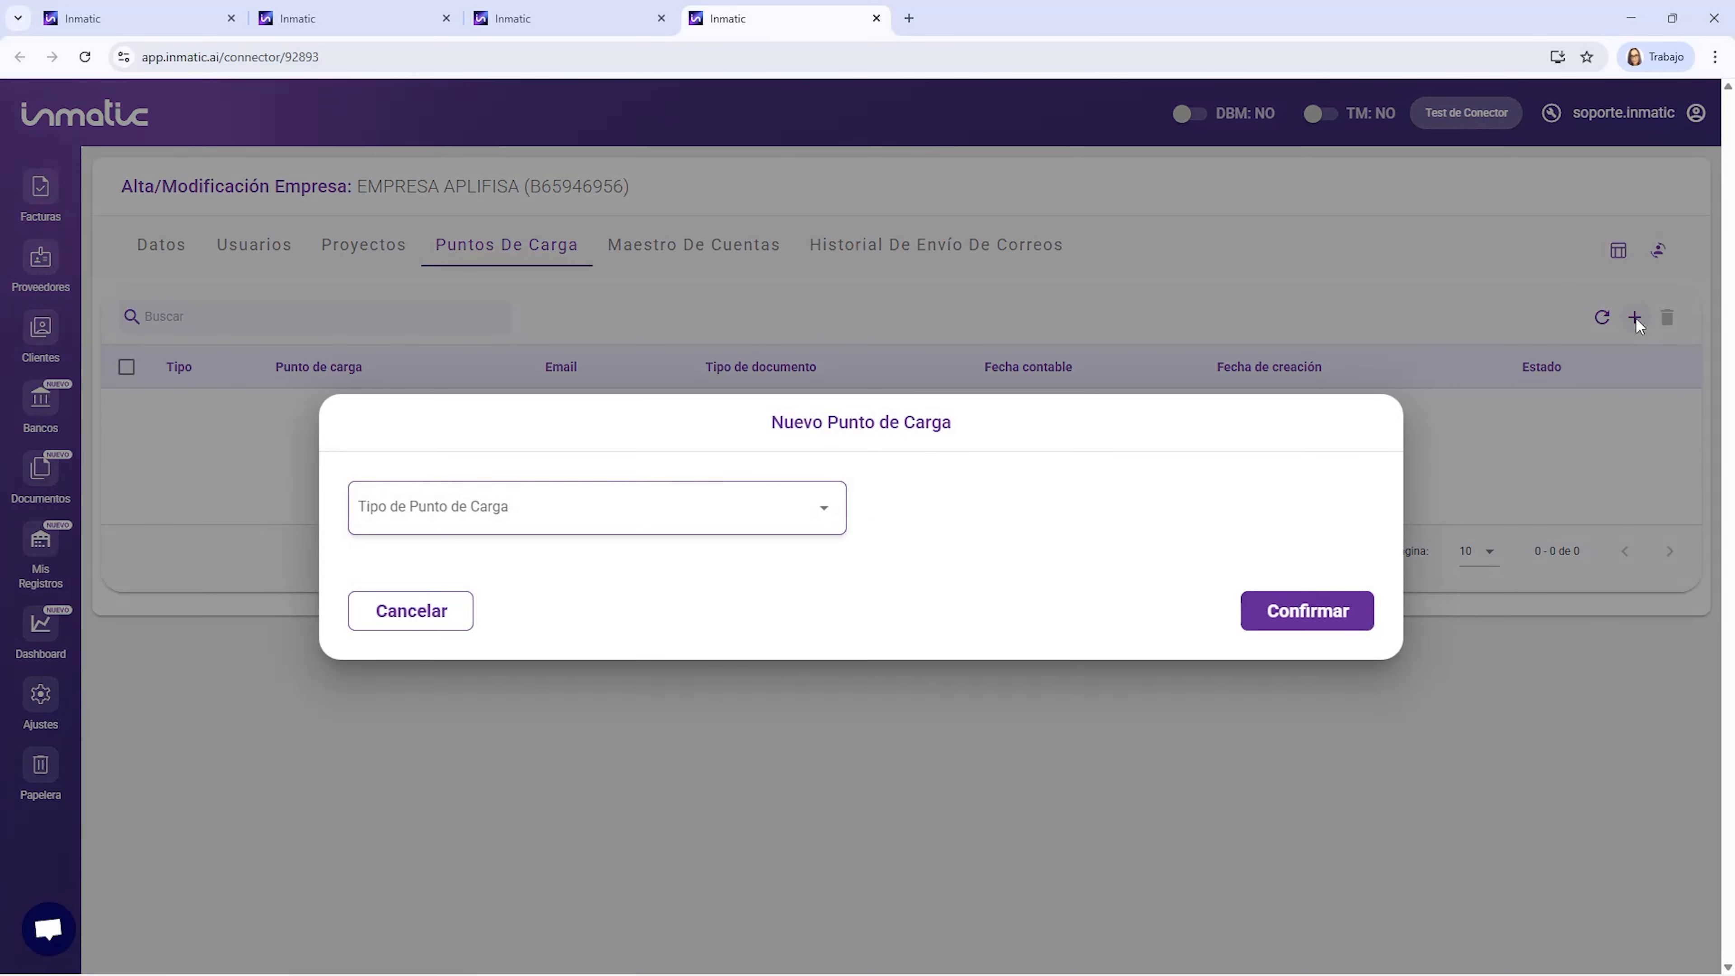
click(593, 506)
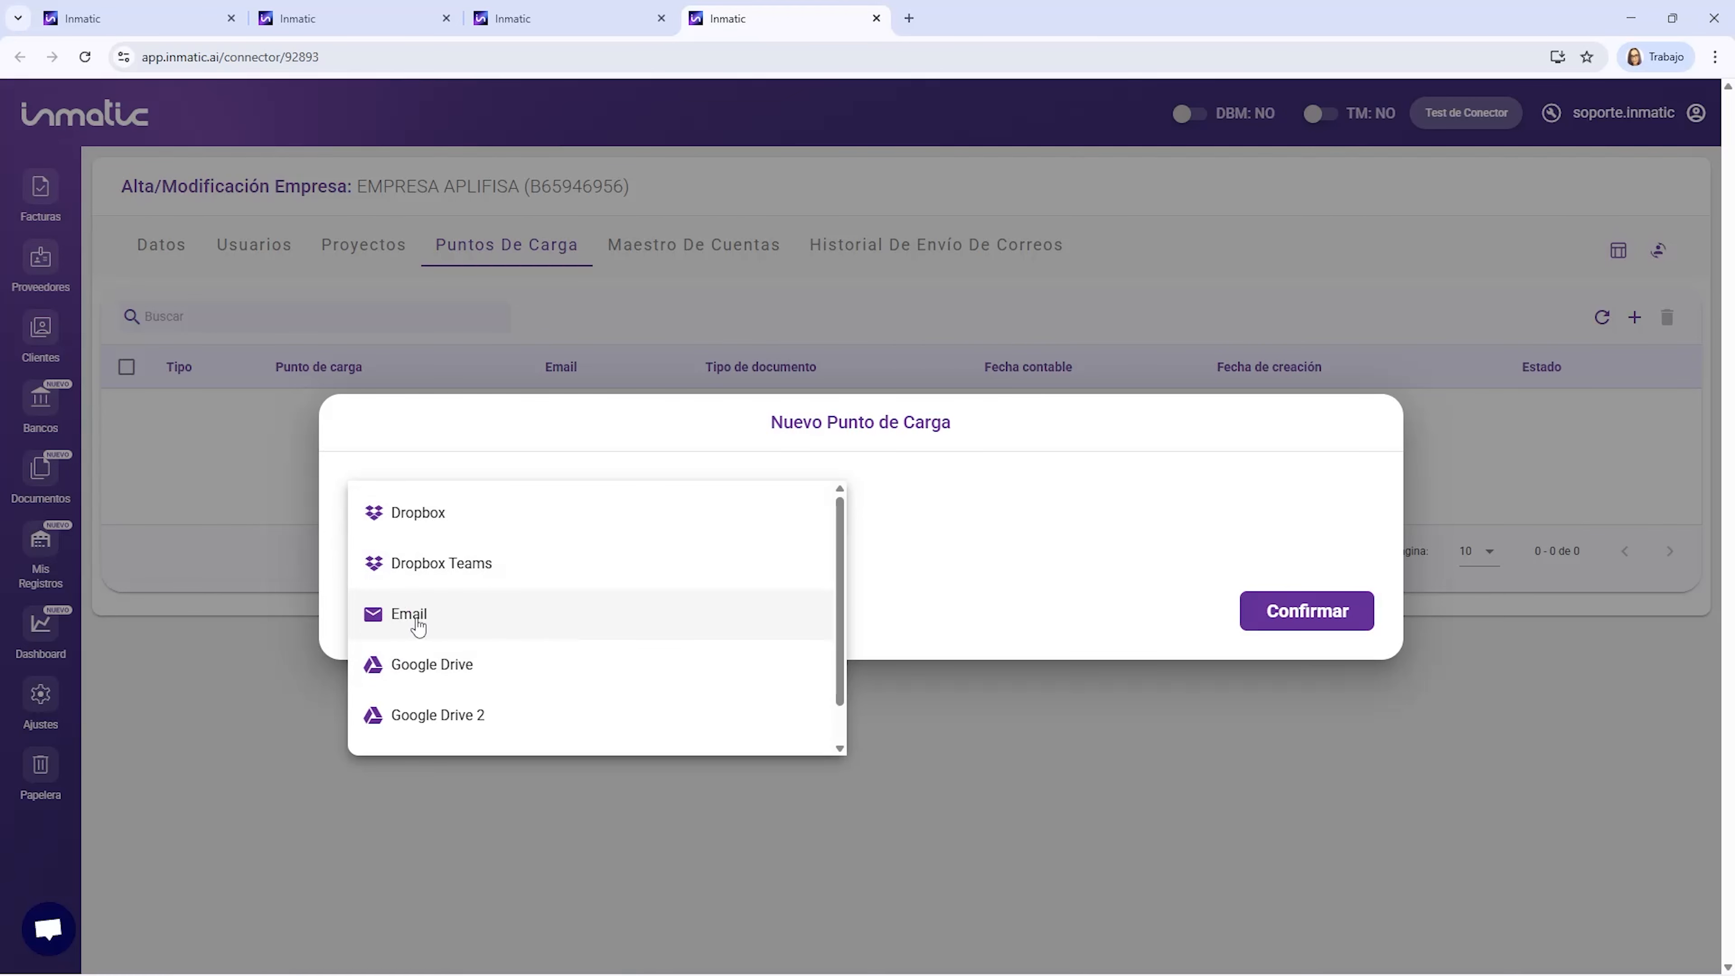
scroll(555, 675, down, 1)
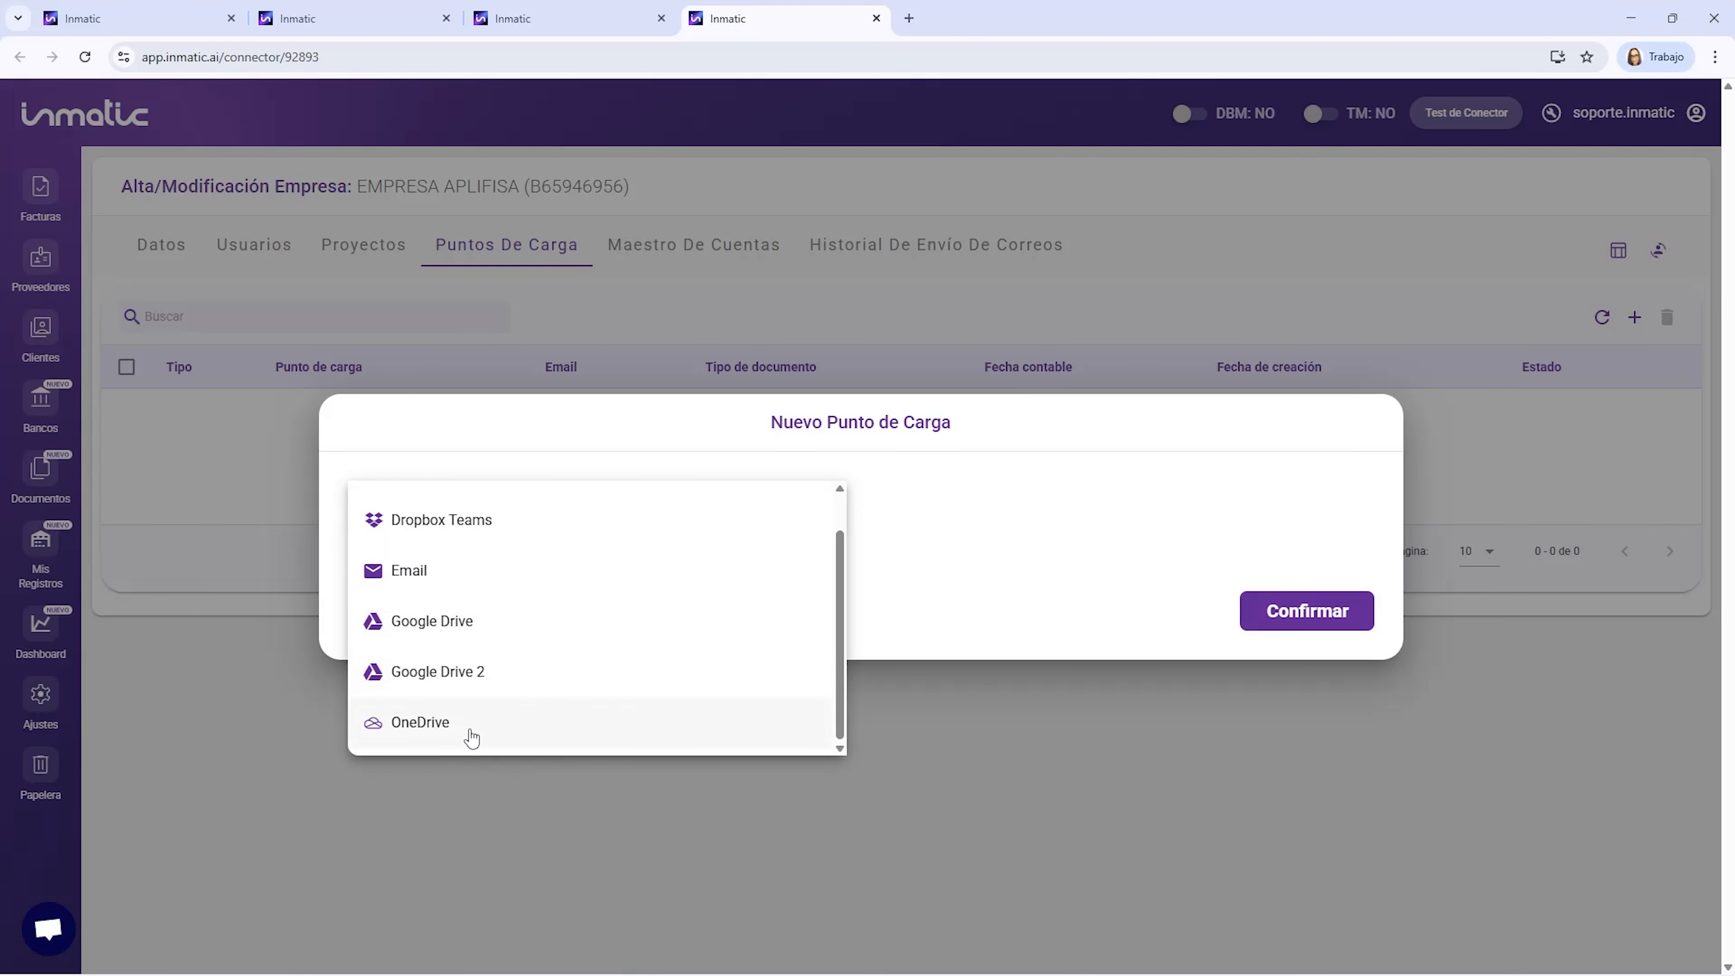
scroll(574, 671, up, 1)
click(422, 614)
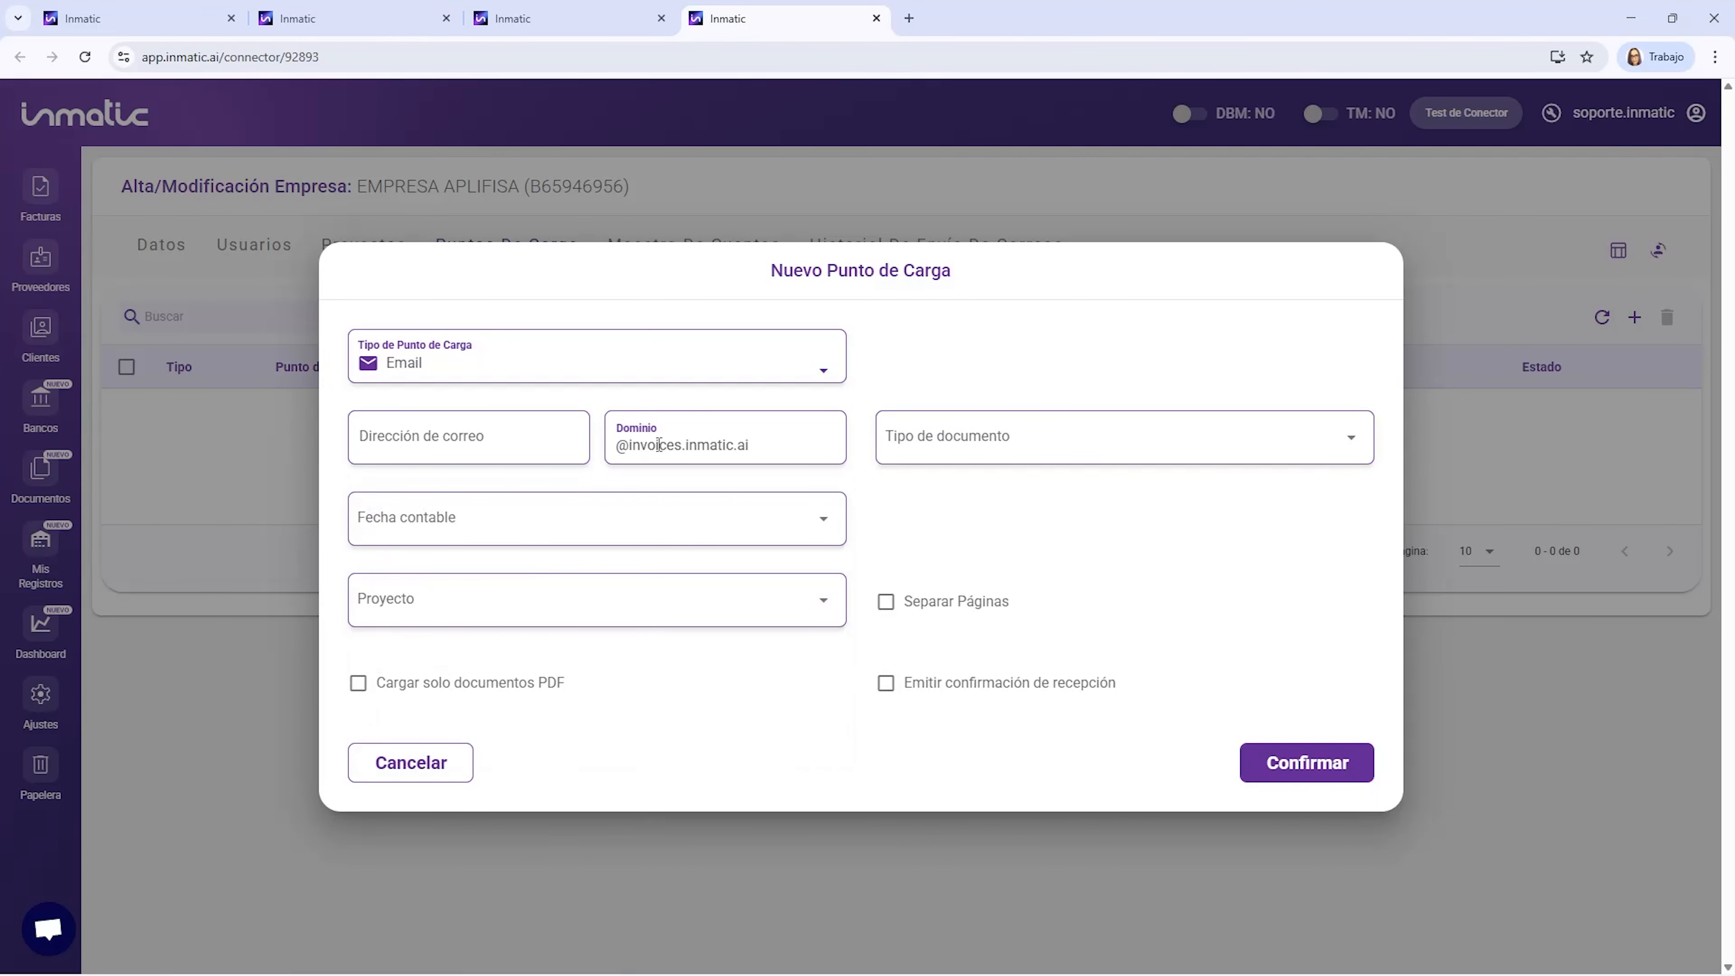
Fill in the loading point's email address and set Tipo de documento to Factura de proveedor and Fecha contable to Fecha de Factura.
click(447, 451)
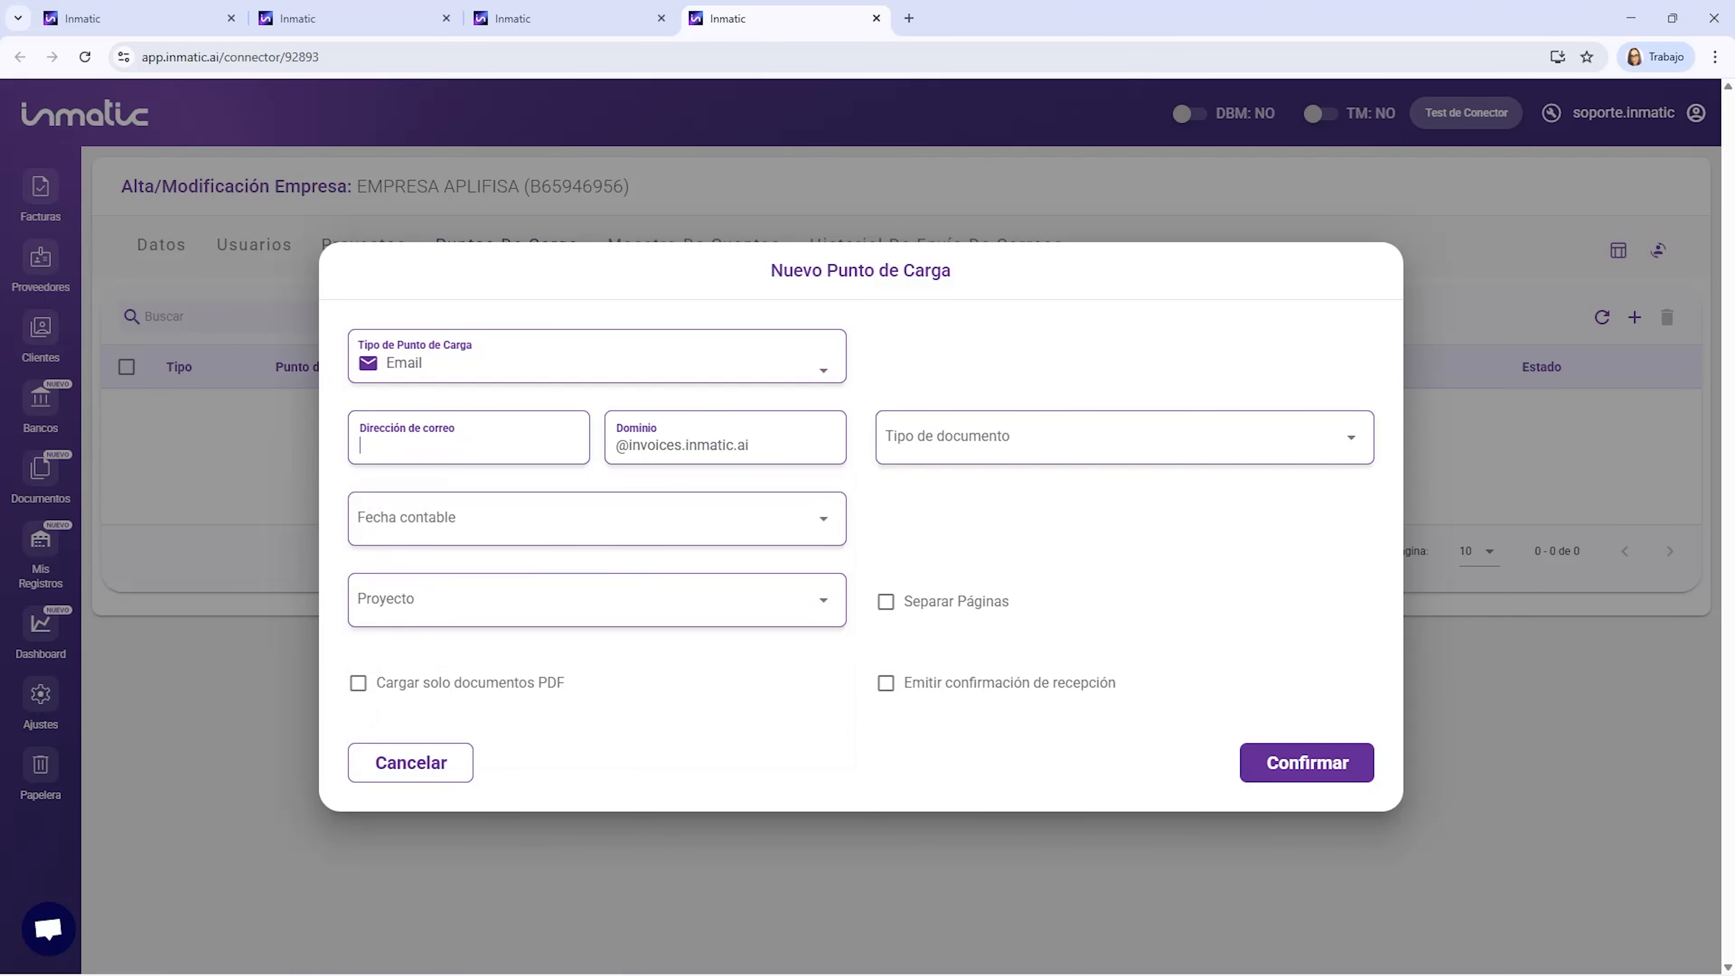
text(ejemplo_email)
drag(477, 447, 357, 456)
click(955, 454)
click(970, 450)
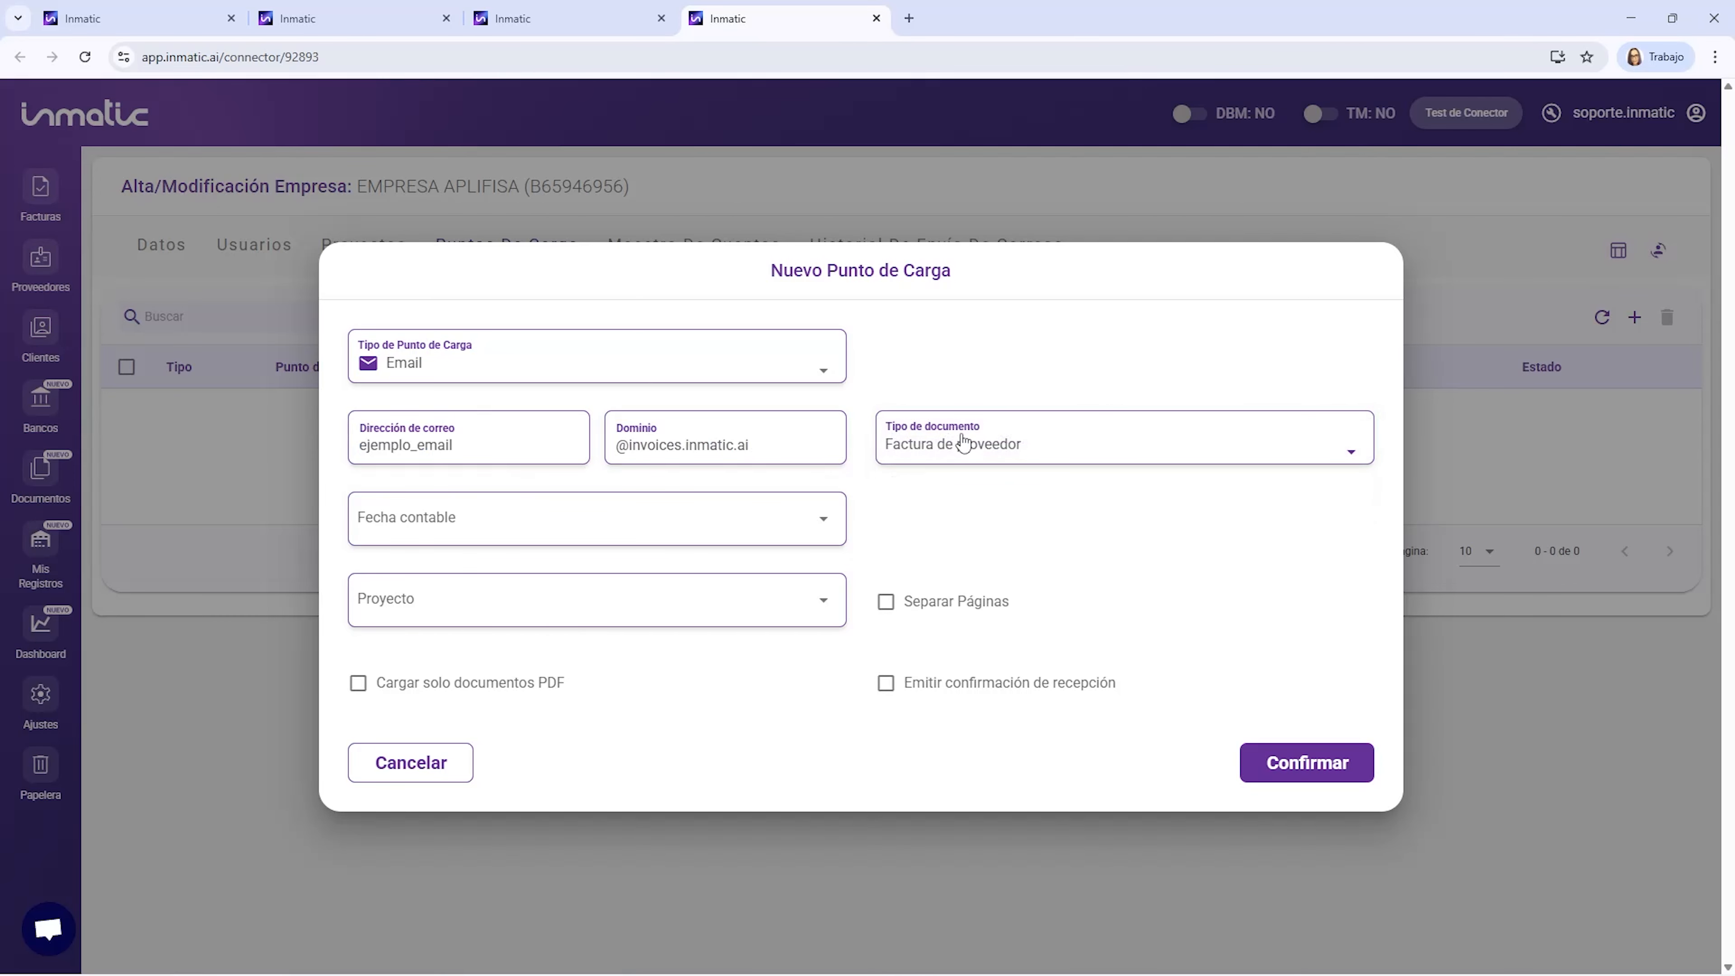
click(502, 545)
click(550, 523)
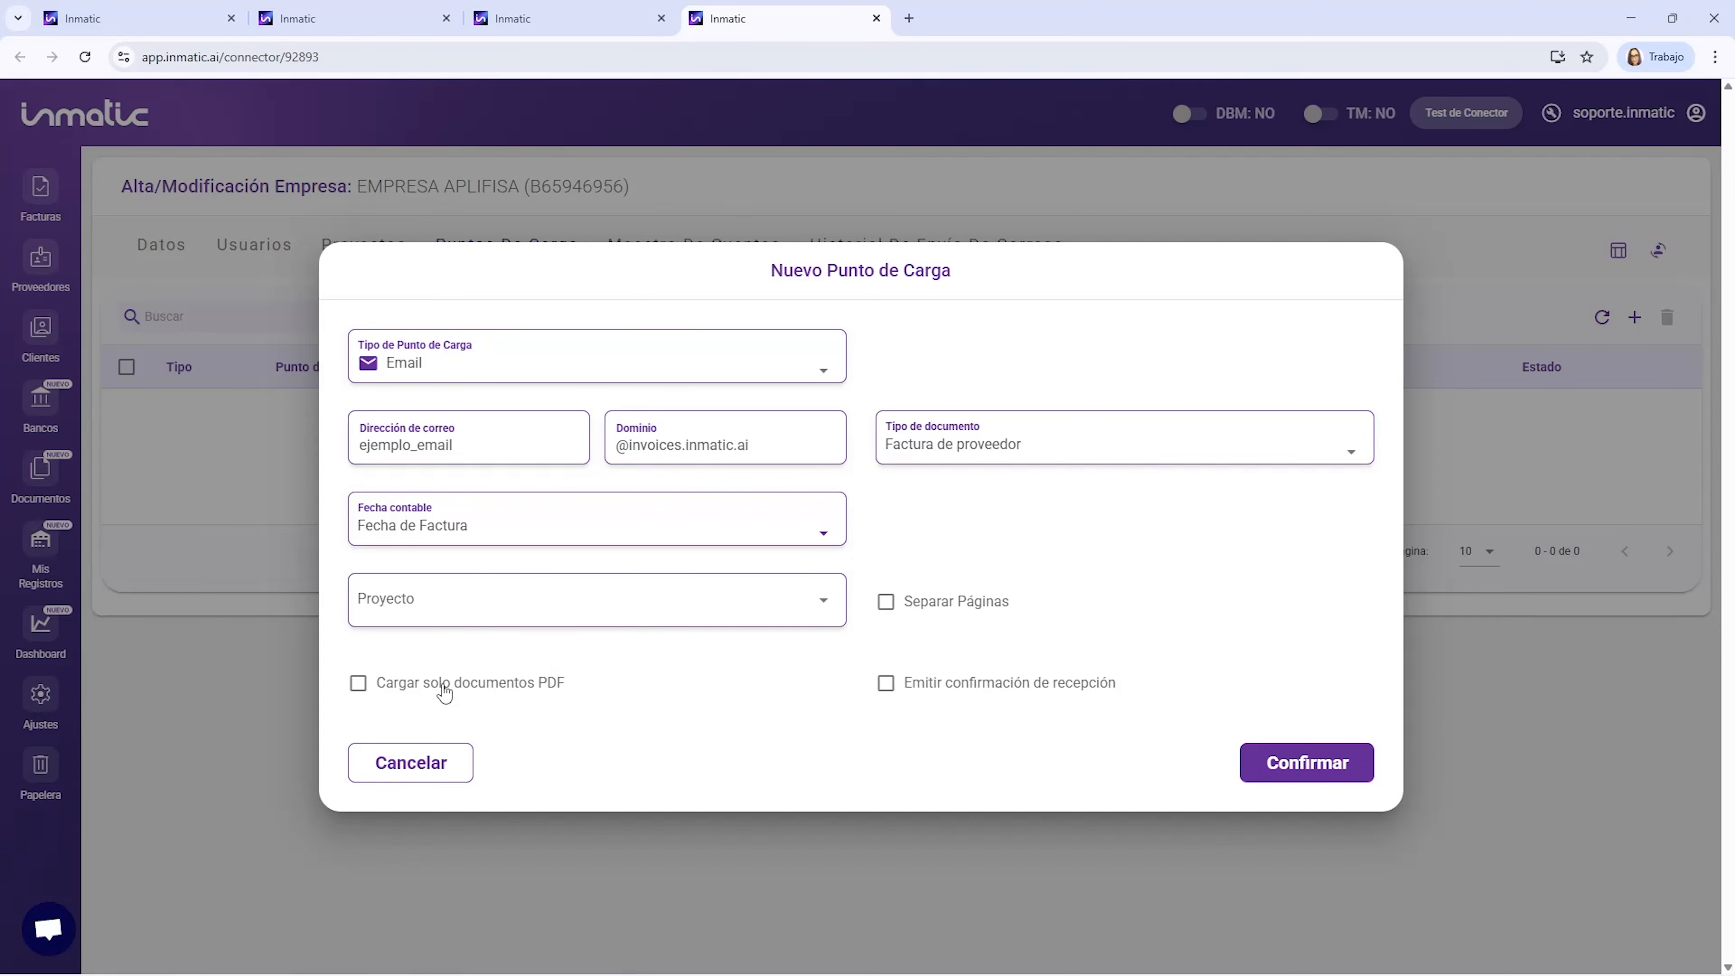
Extend the loading point's email address with the suffix "_proveedores", confirm its creation and check the resulting address.
click(1324, 773)
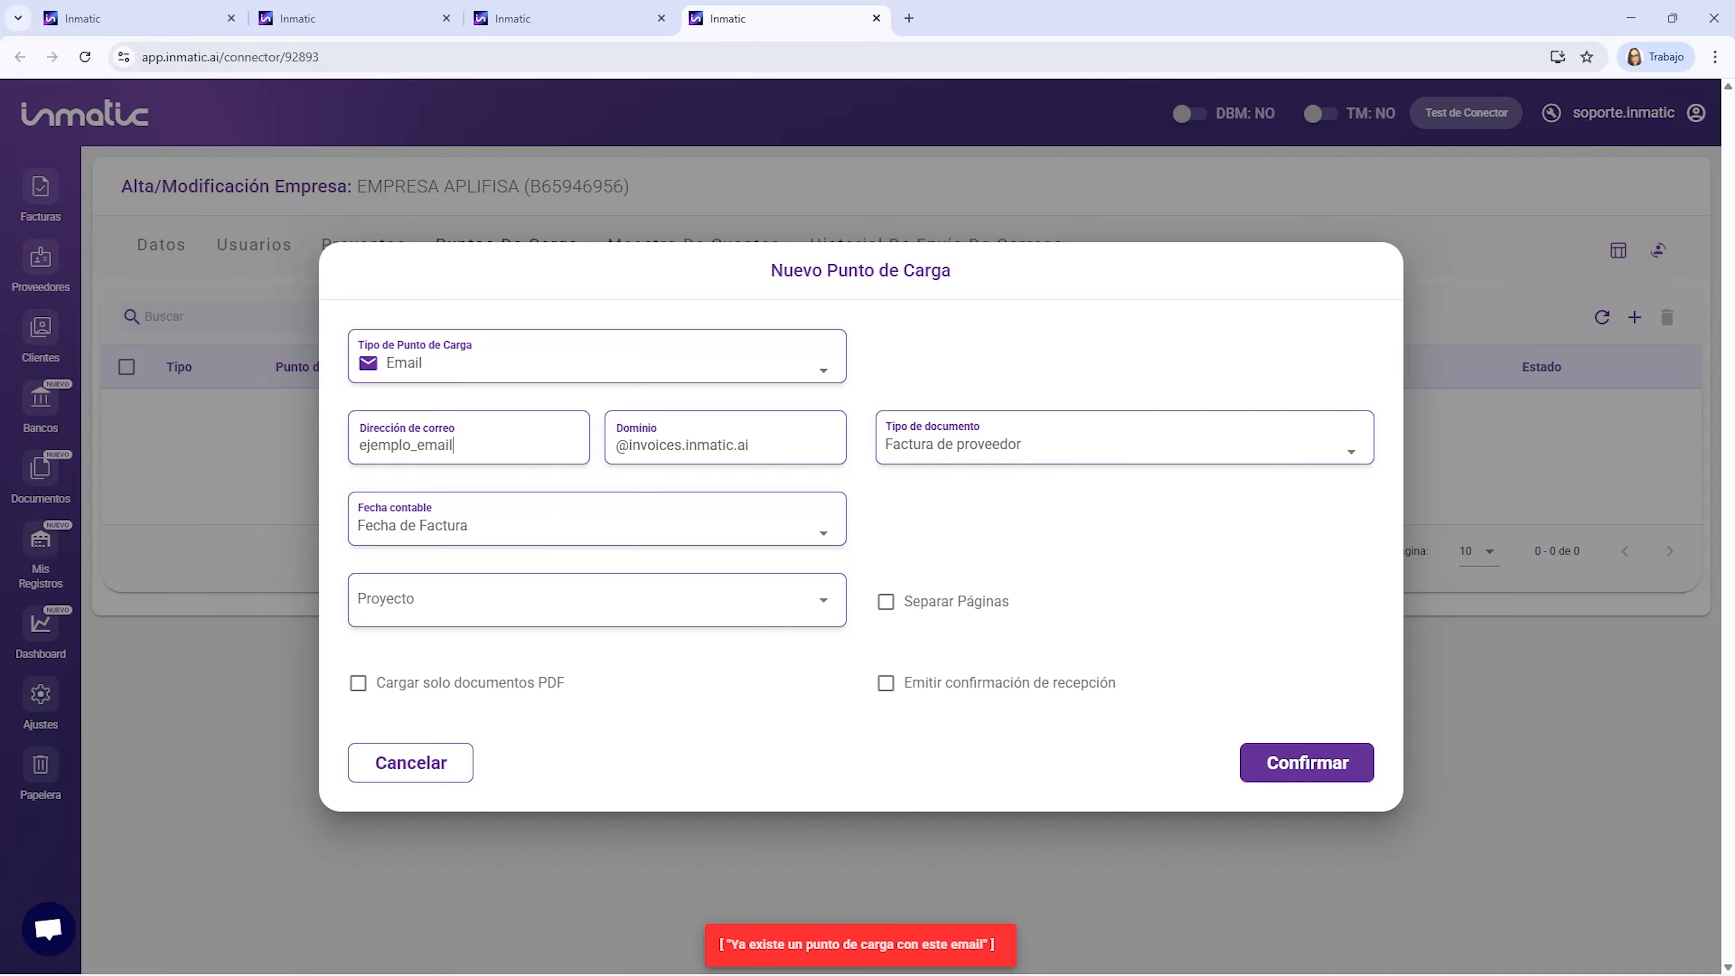
text(_proveedores)
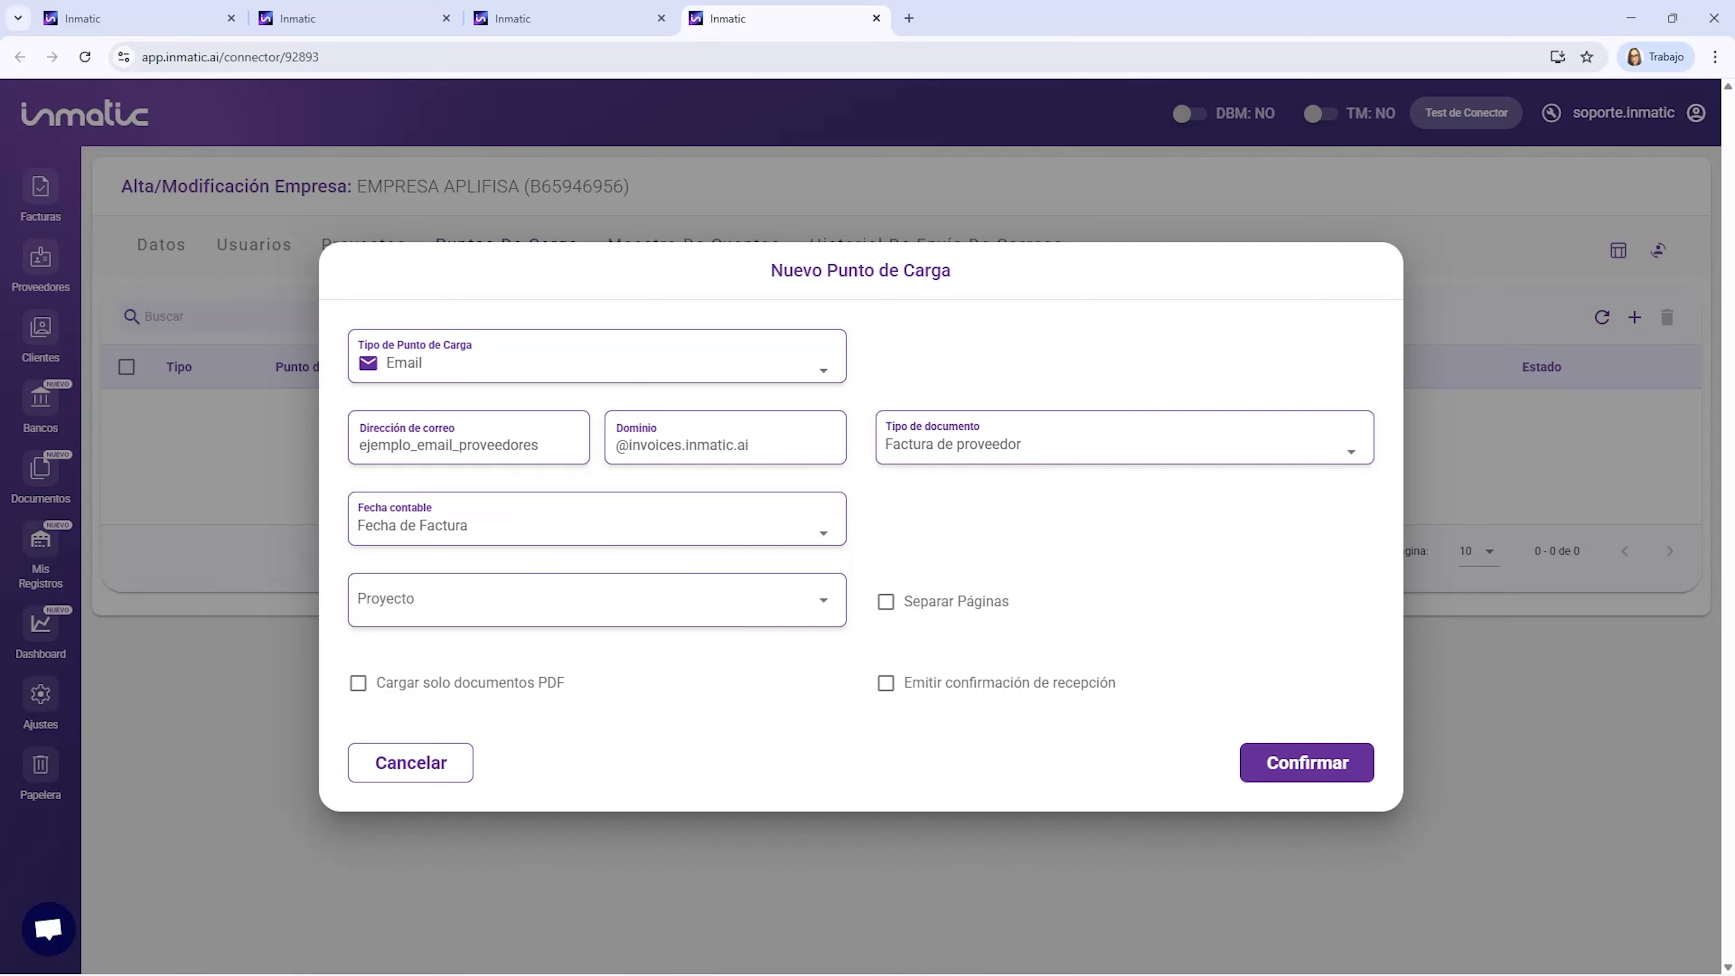
click(1316, 762)
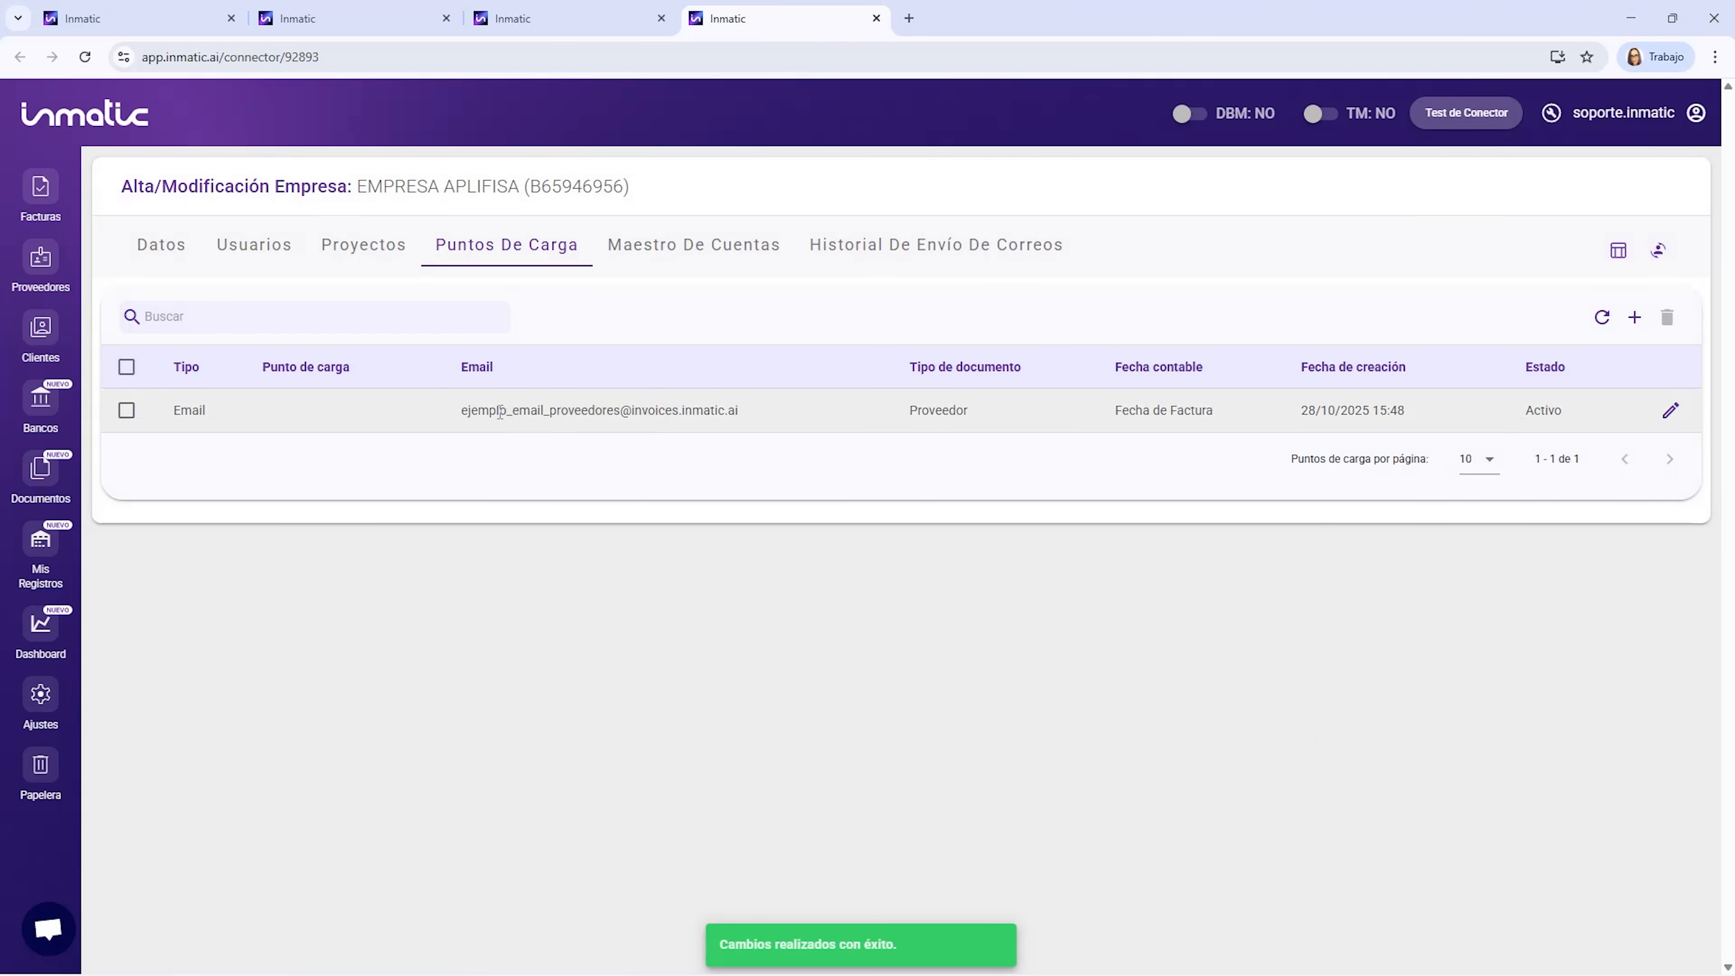
drag(462, 411, 748, 413)
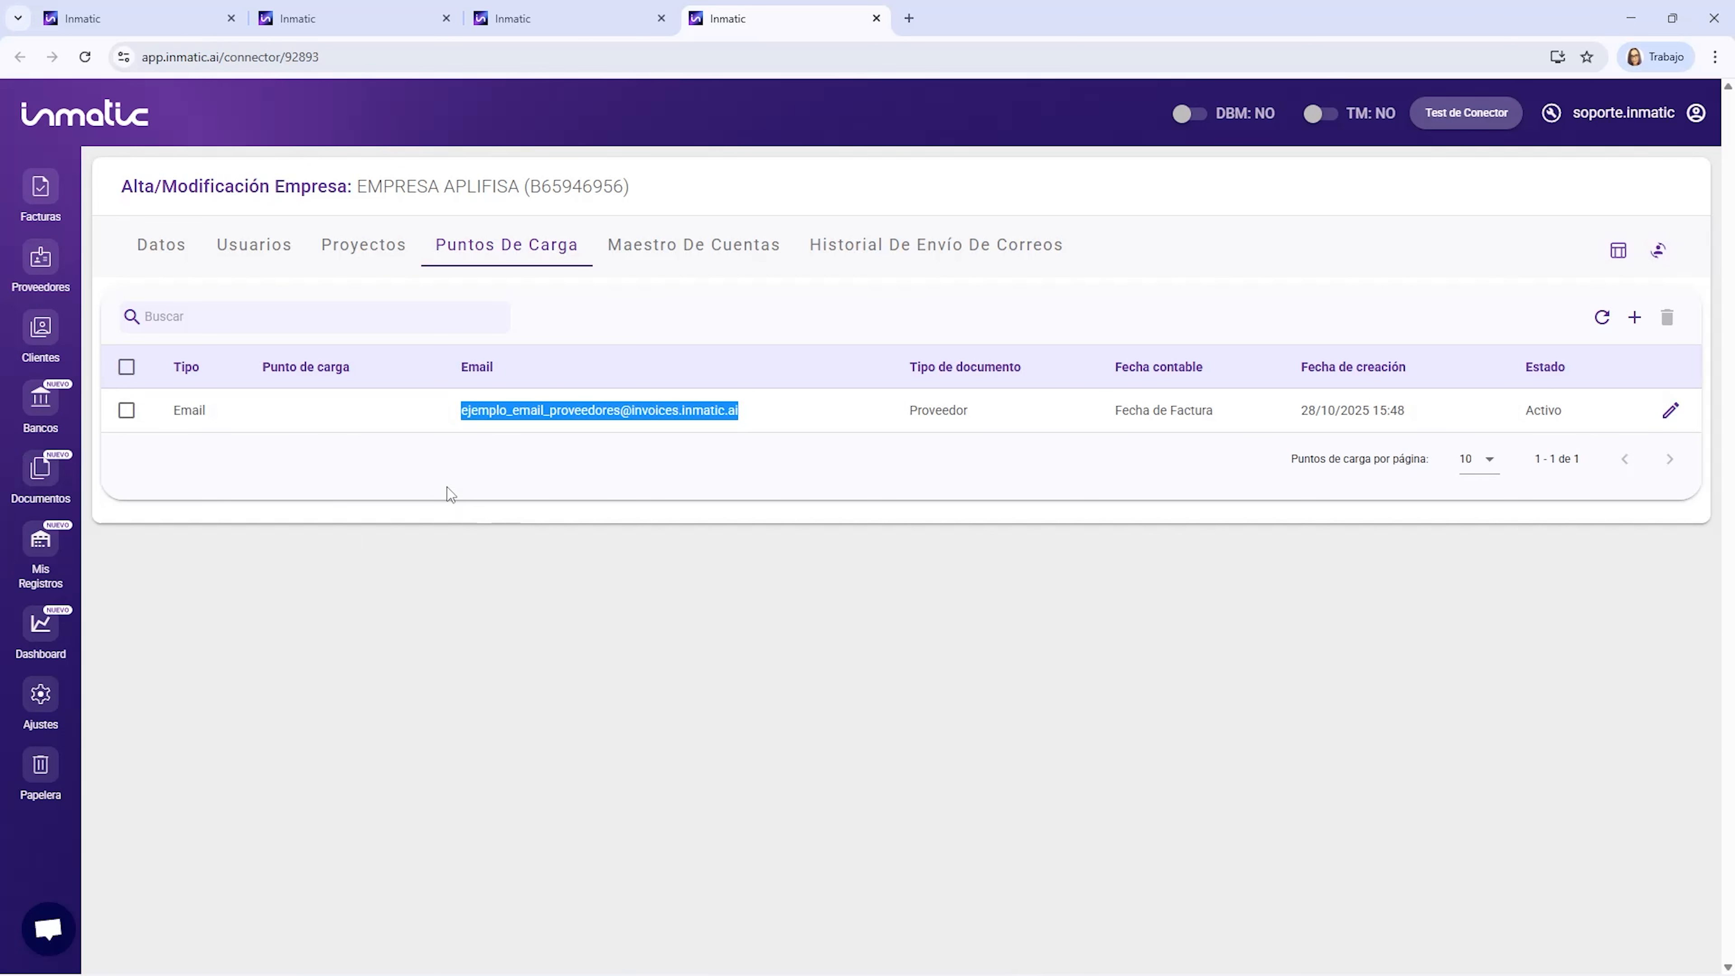
click(439, 505)
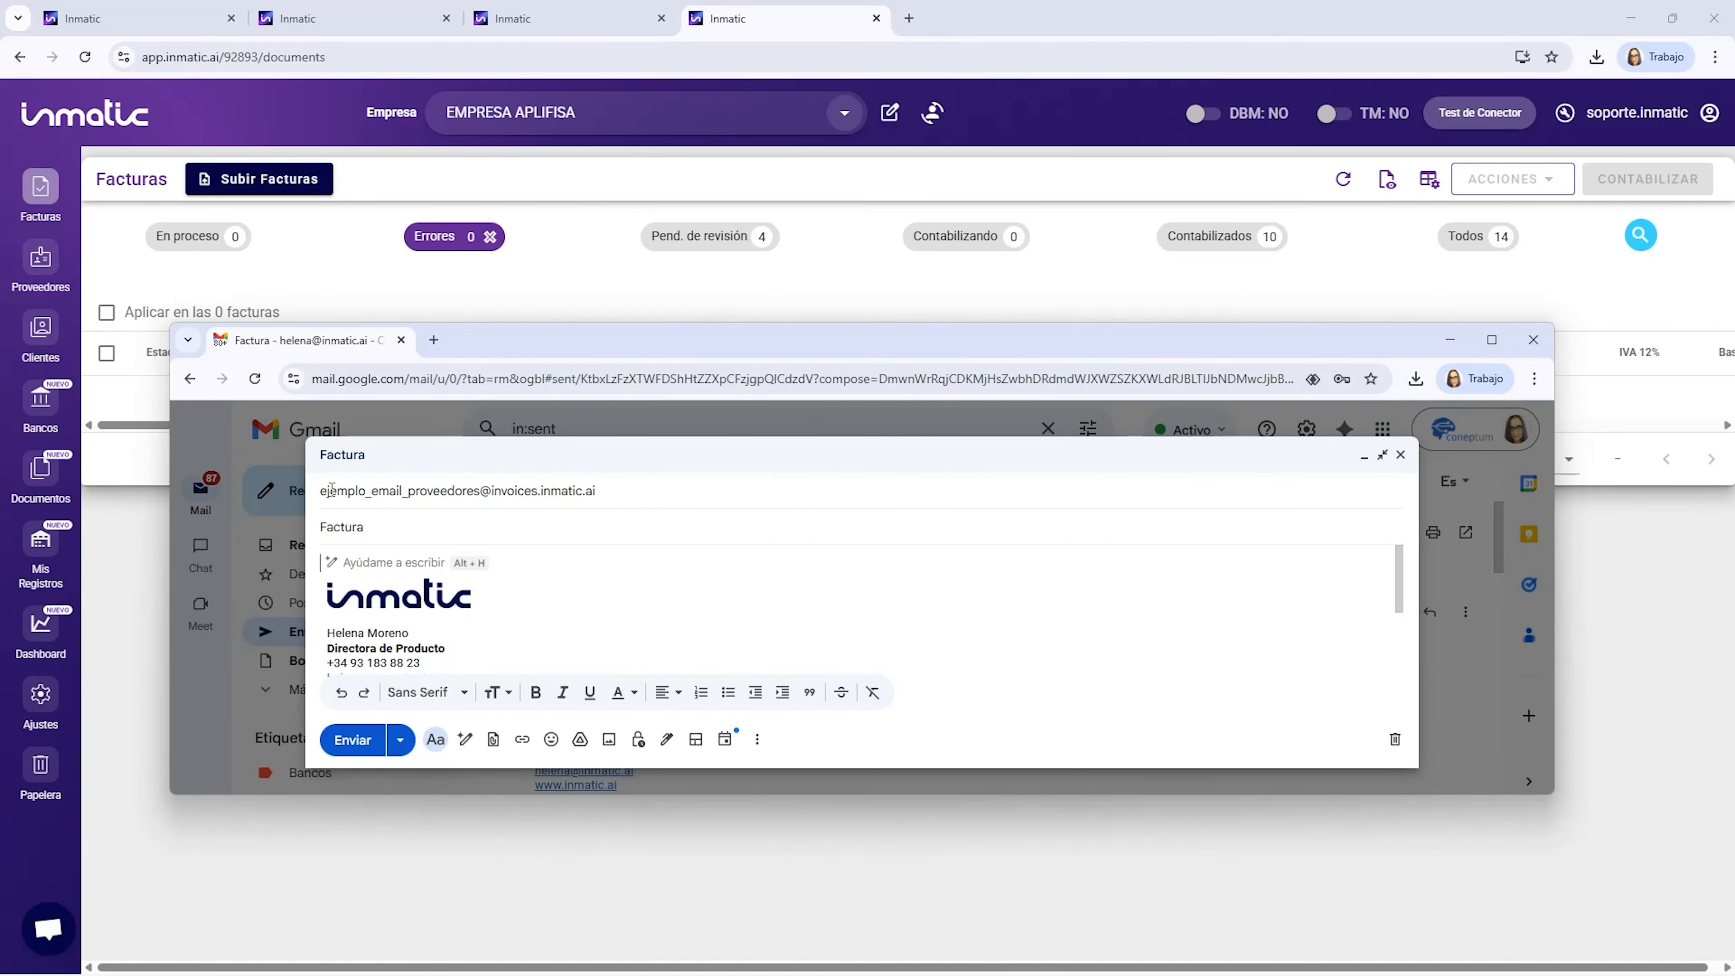
Switch to Gmail, send the Factura message with Ejemplo_fra.pdf attached to the loading point's address, and return to Inmatic.
mouse_move(591, 498)
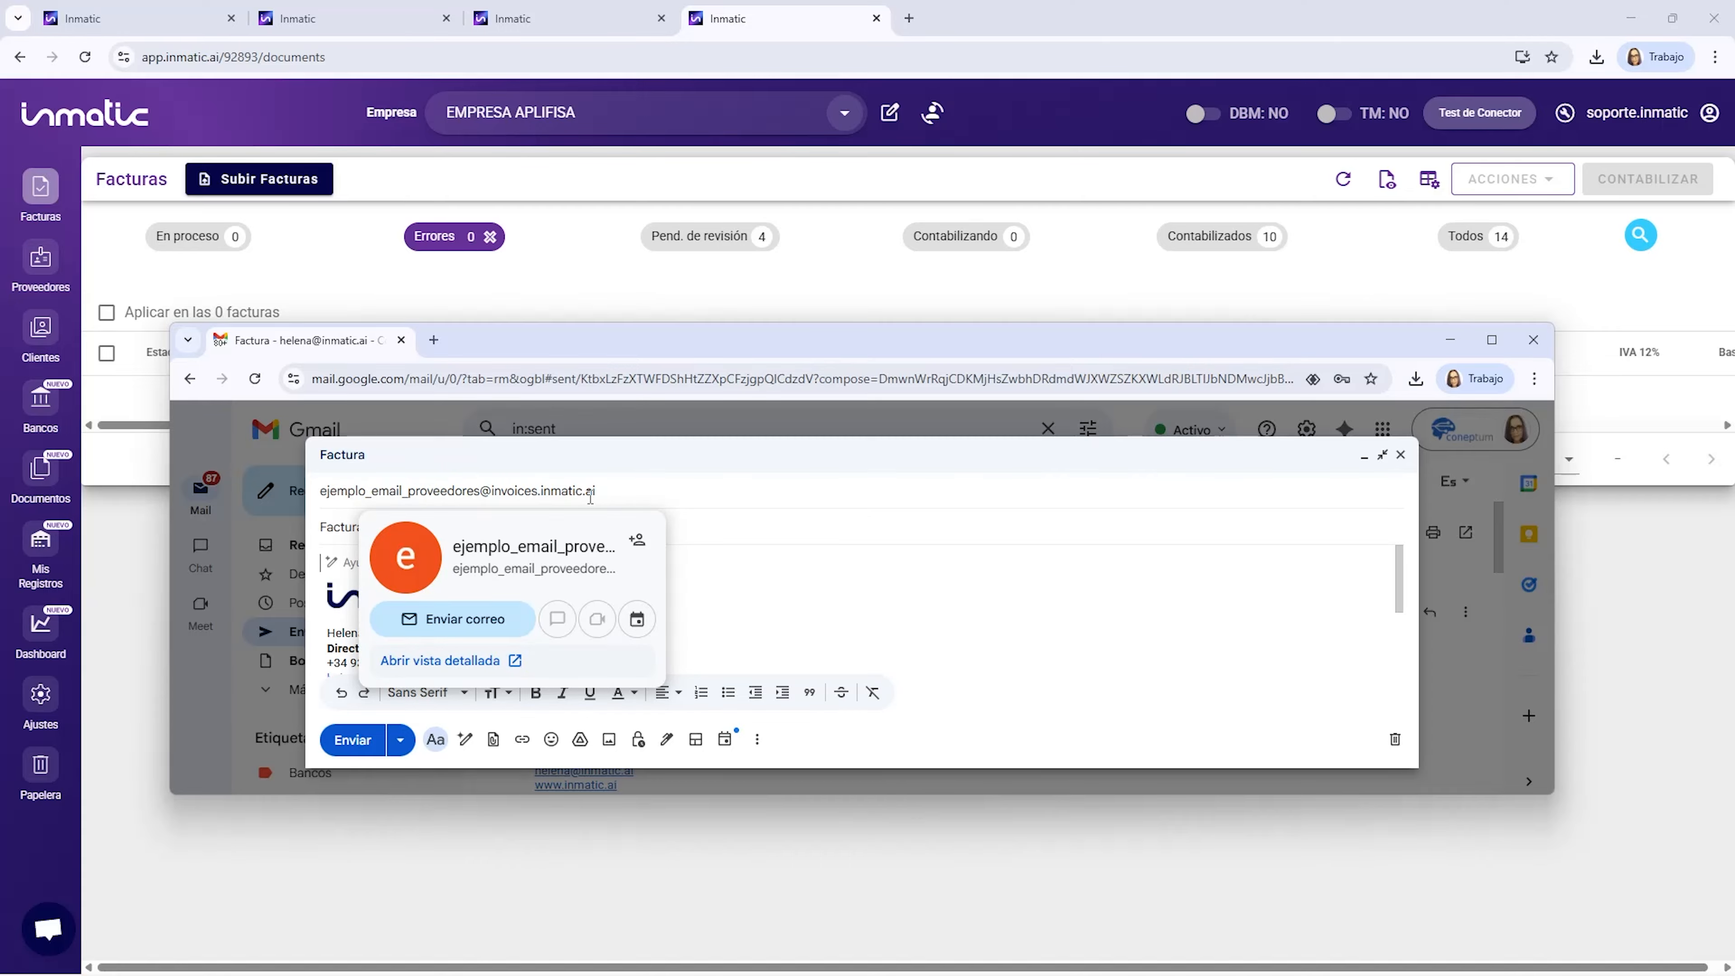
scroll(410, 615, down, 5)
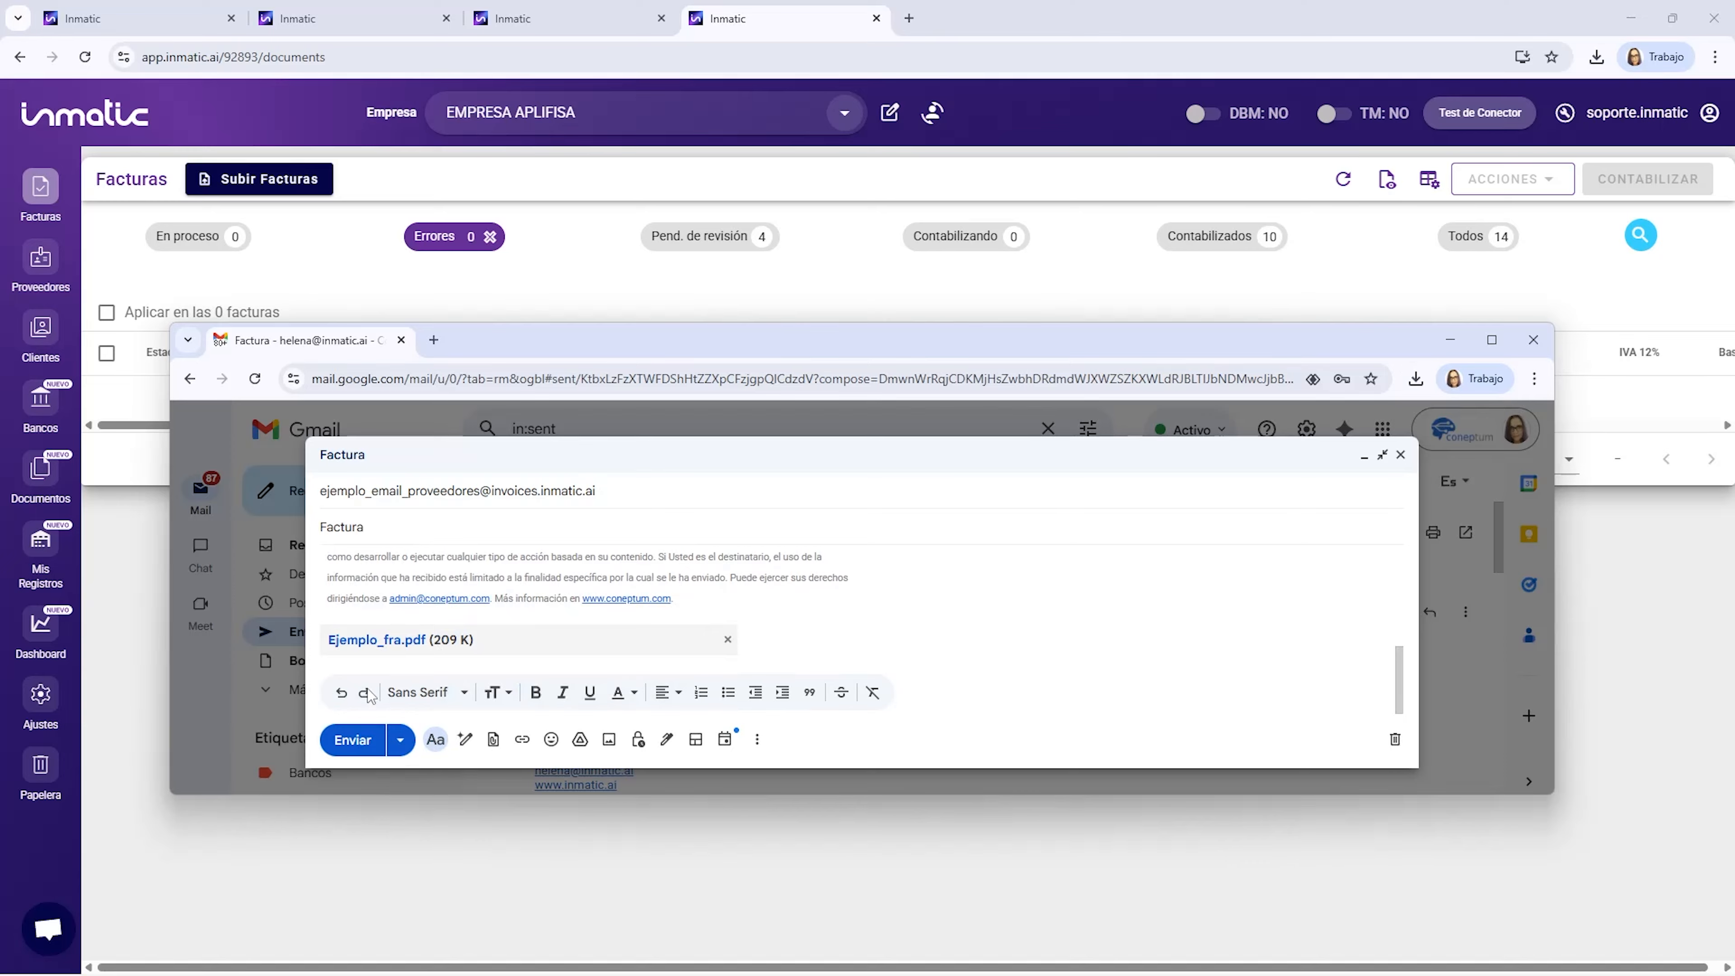
click(351, 742)
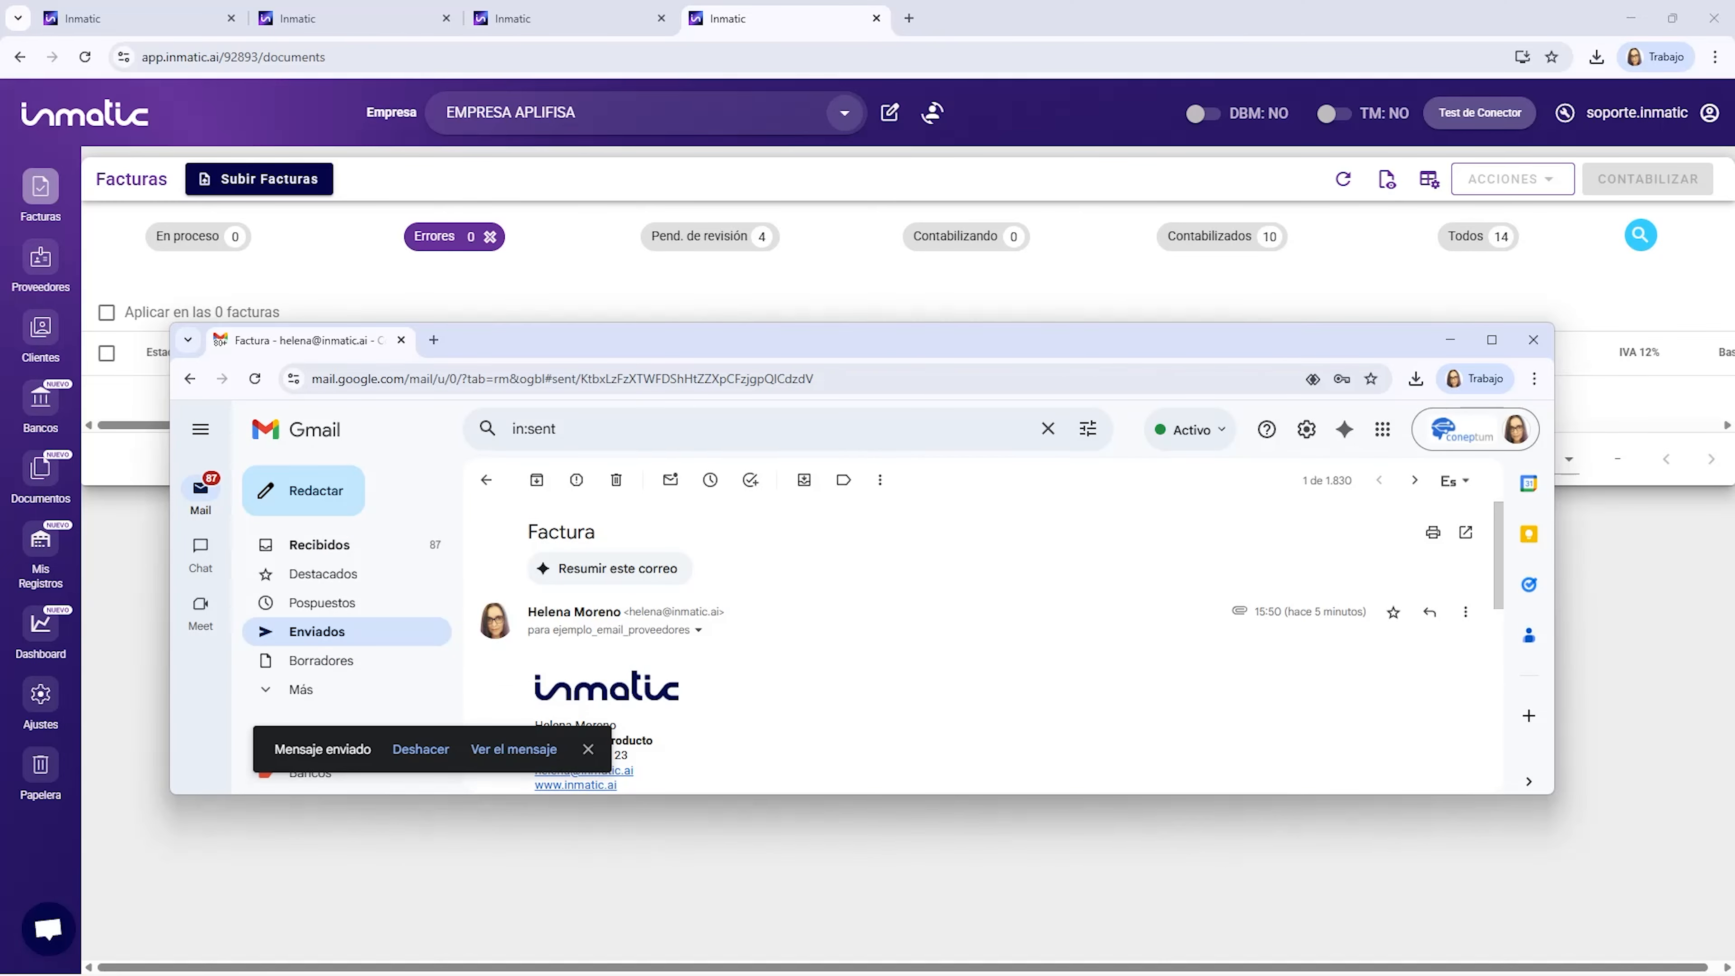
click(1450, 340)
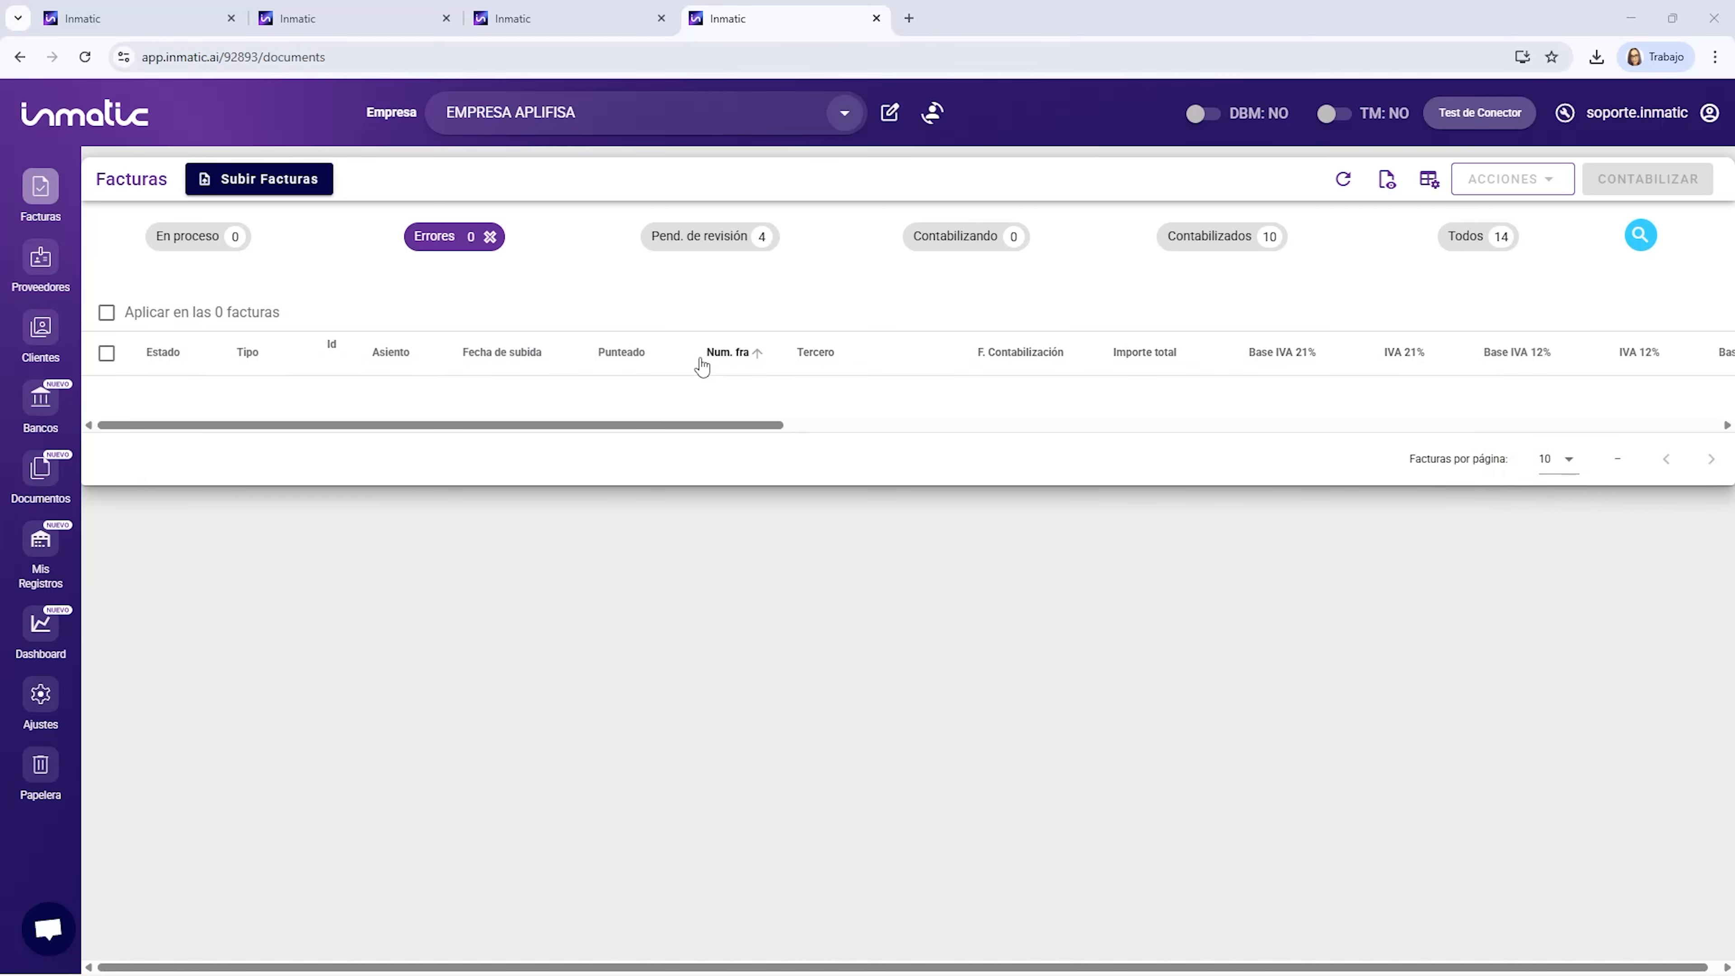
Show the En proceso invoices and refresh the list until the emailed invoice has finished processing.
click(1344, 182)
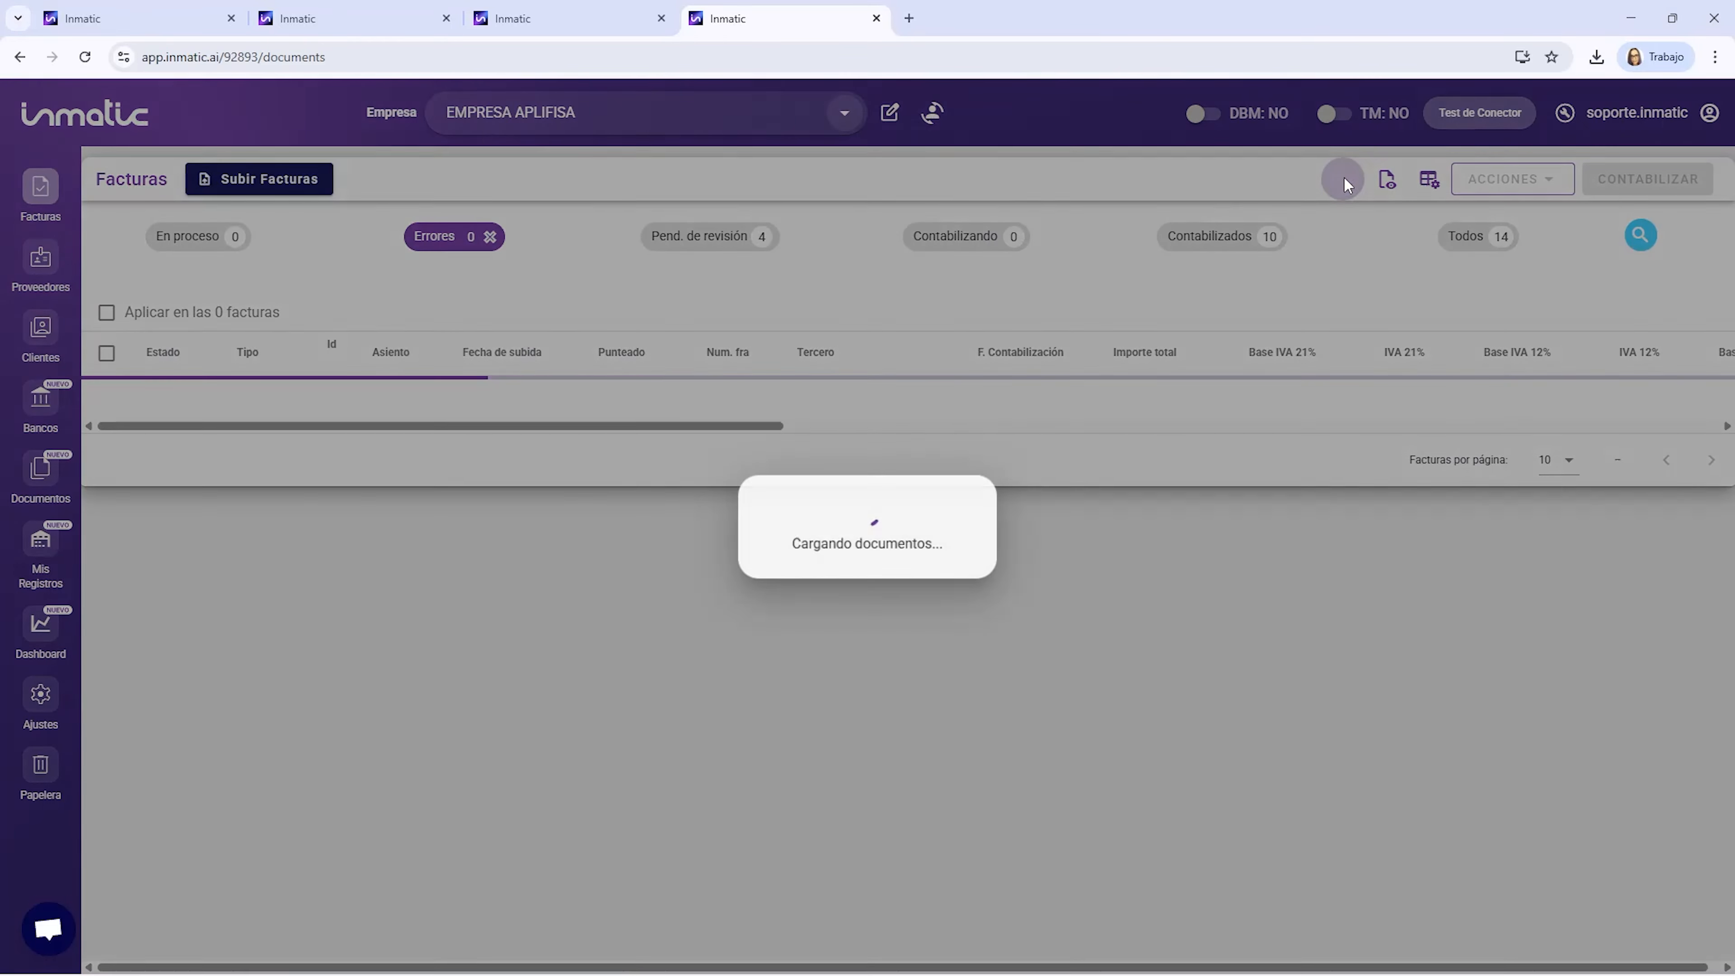
click(1344, 183)
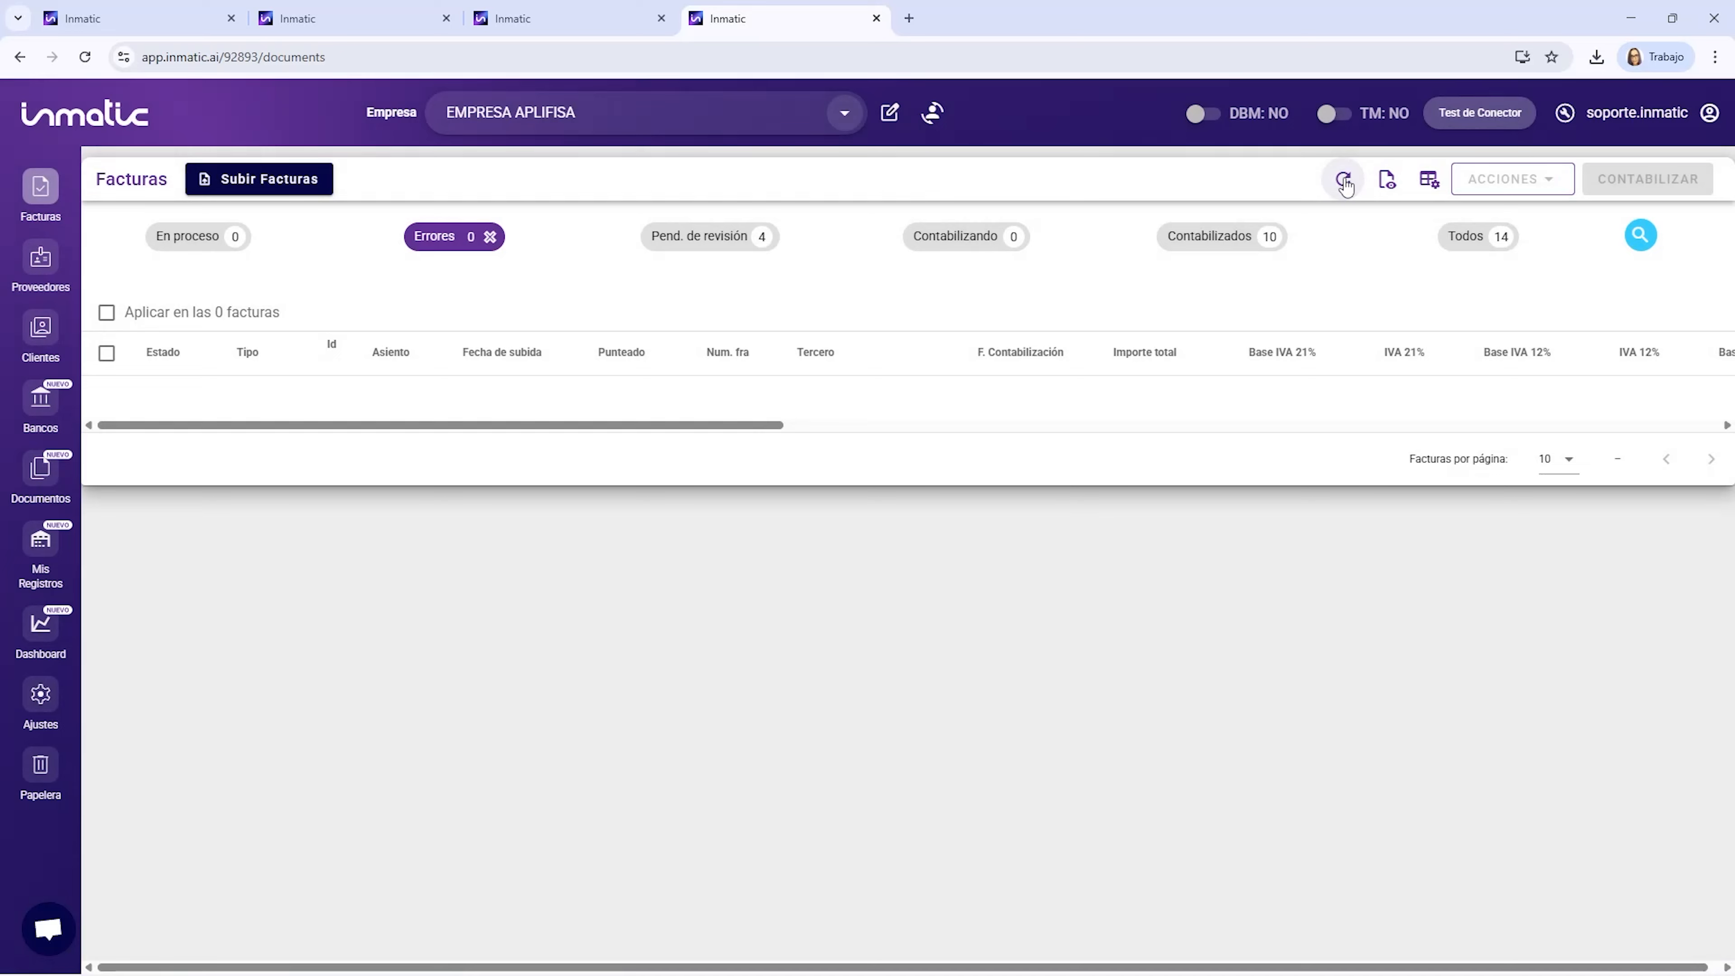
click(210, 247)
click(1341, 183)
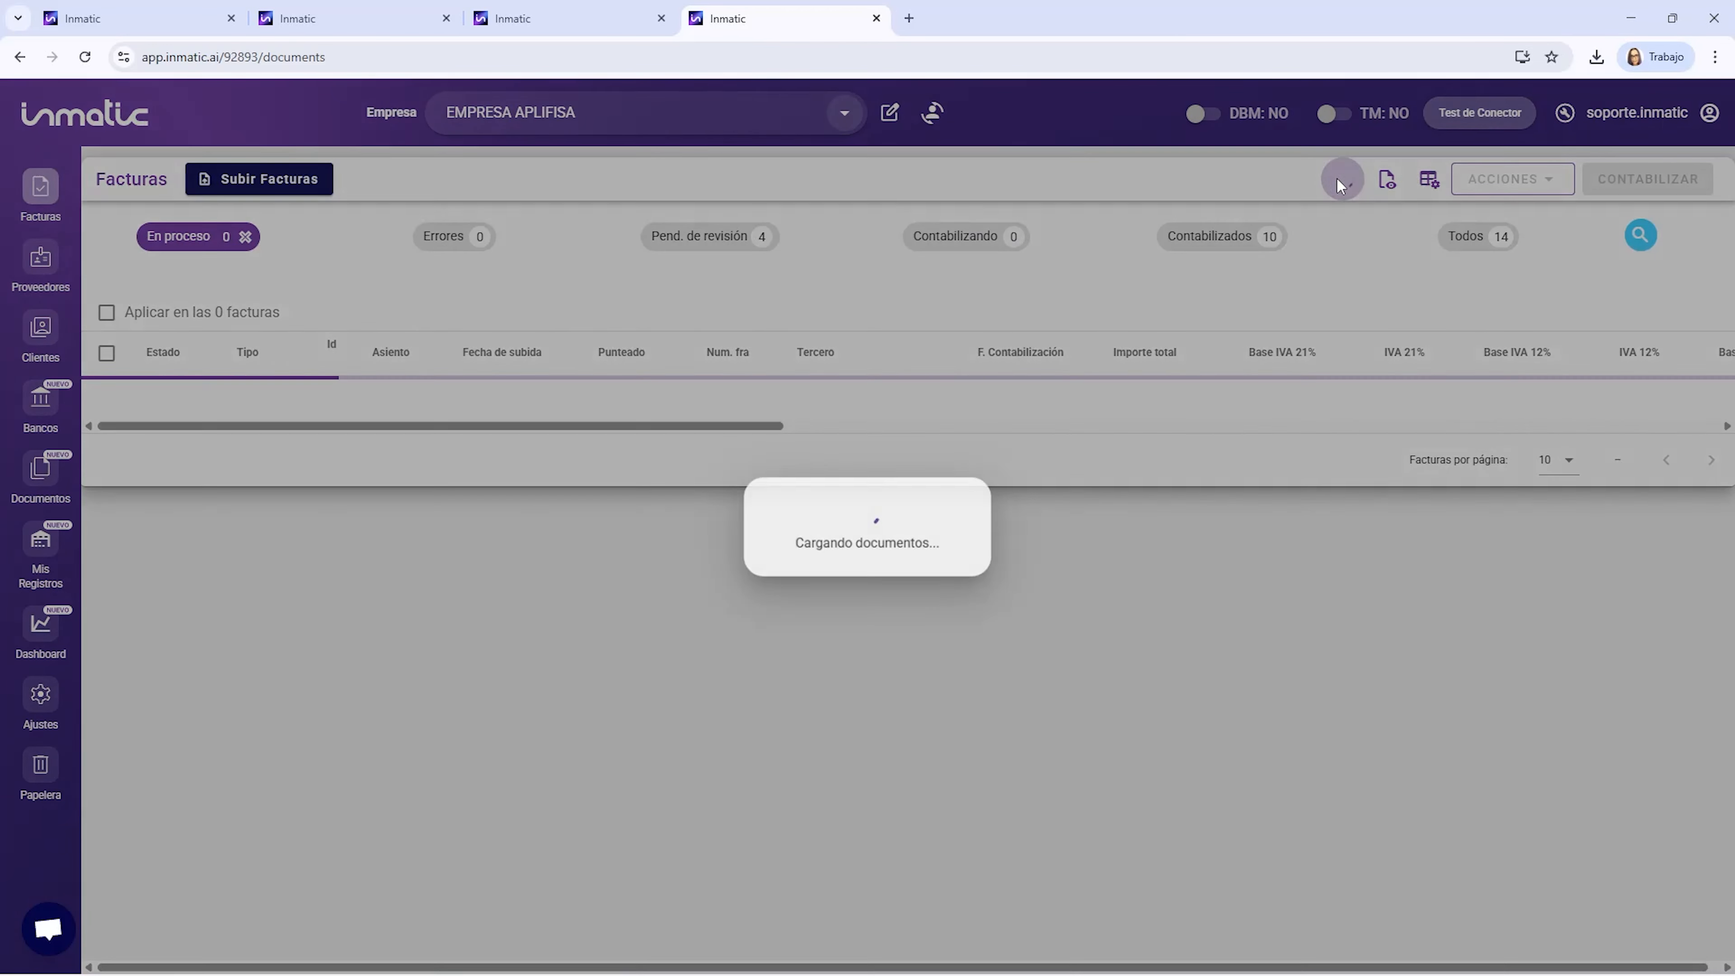
click(1341, 183)
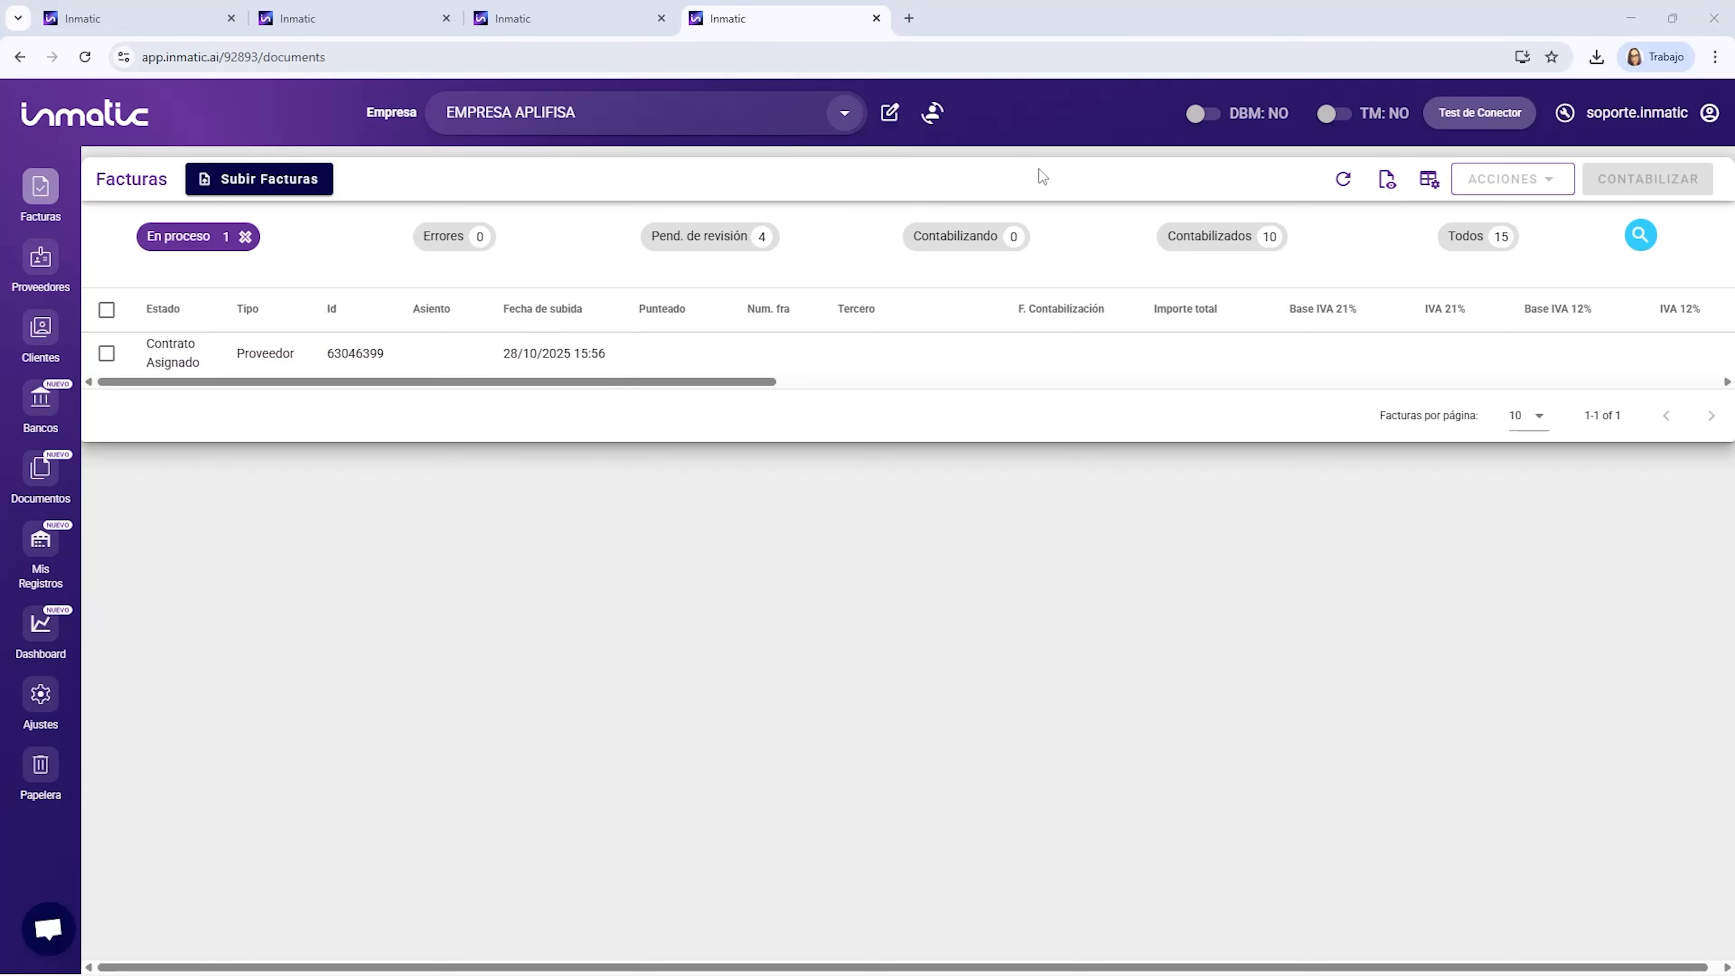
click(1344, 181)
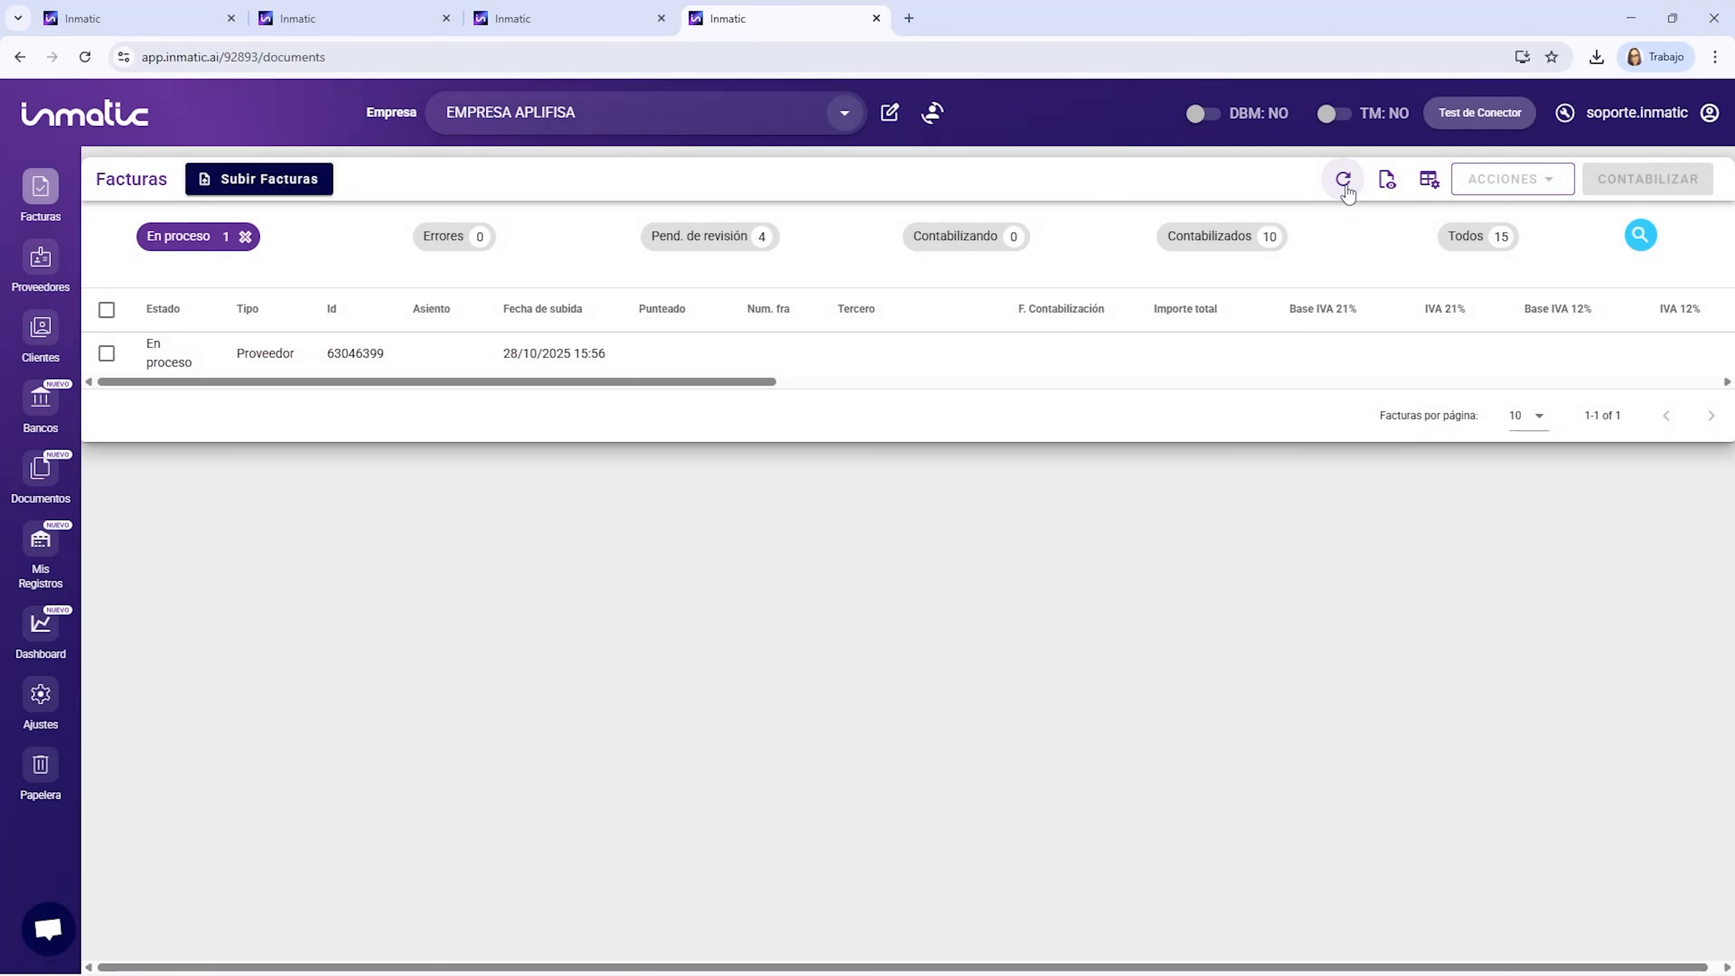
click(1343, 183)
click(1344, 182)
click(1344, 182)
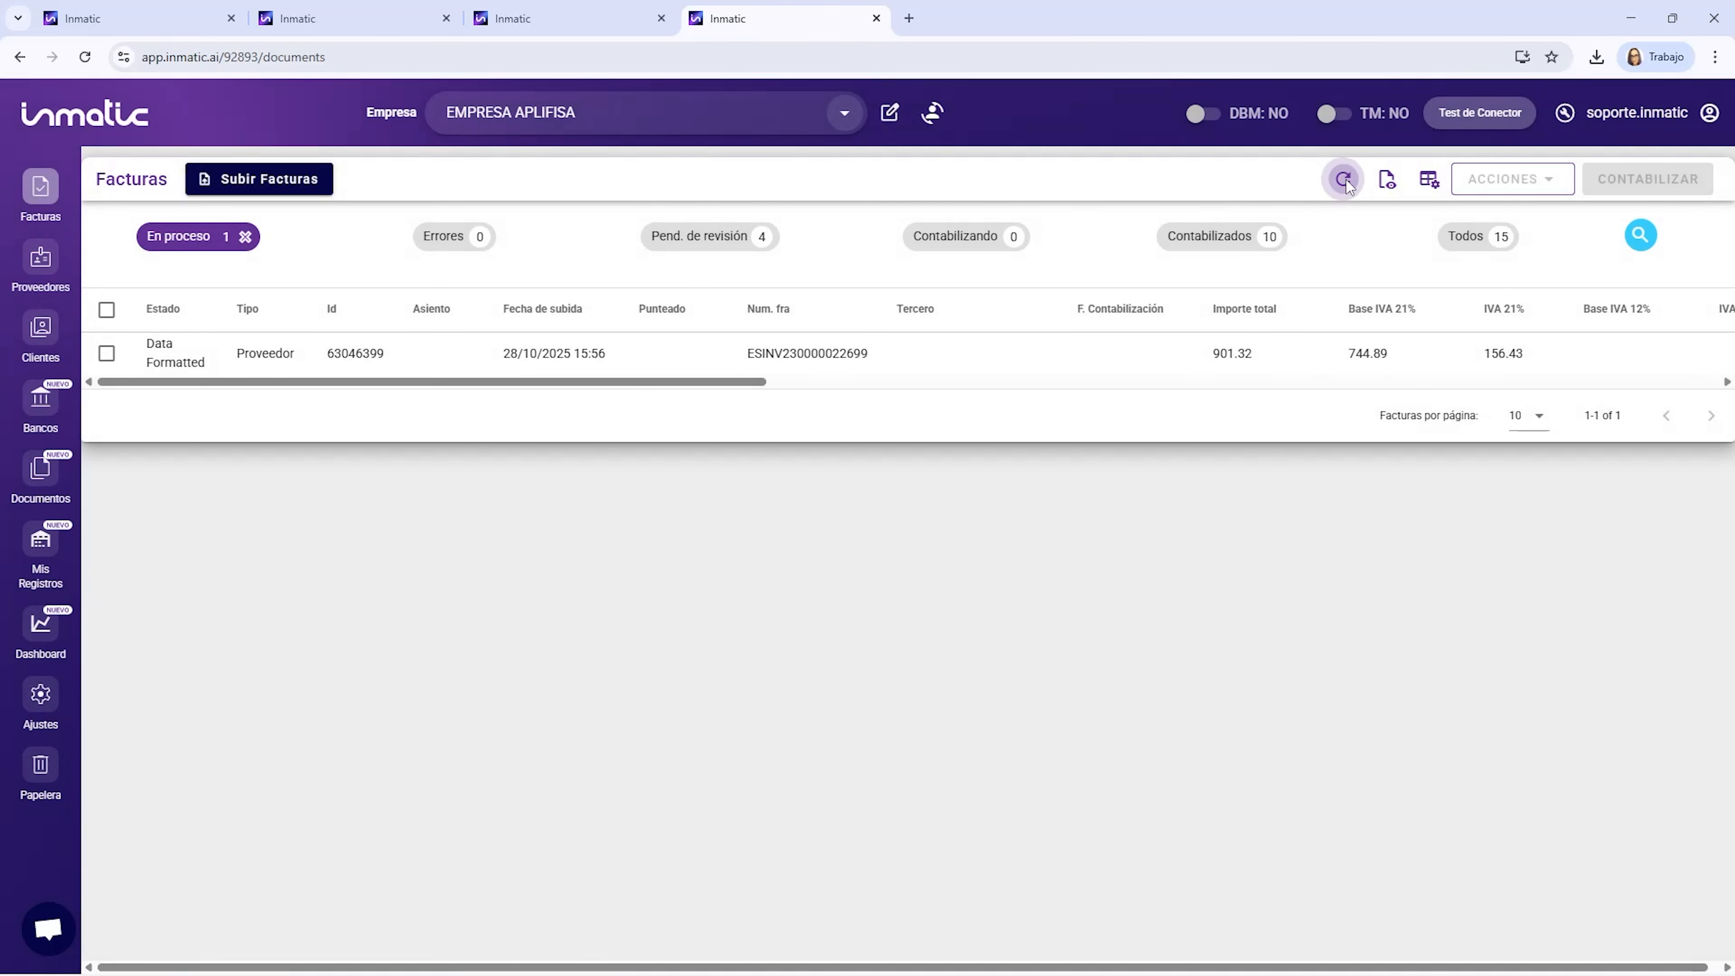
click(1344, 182)
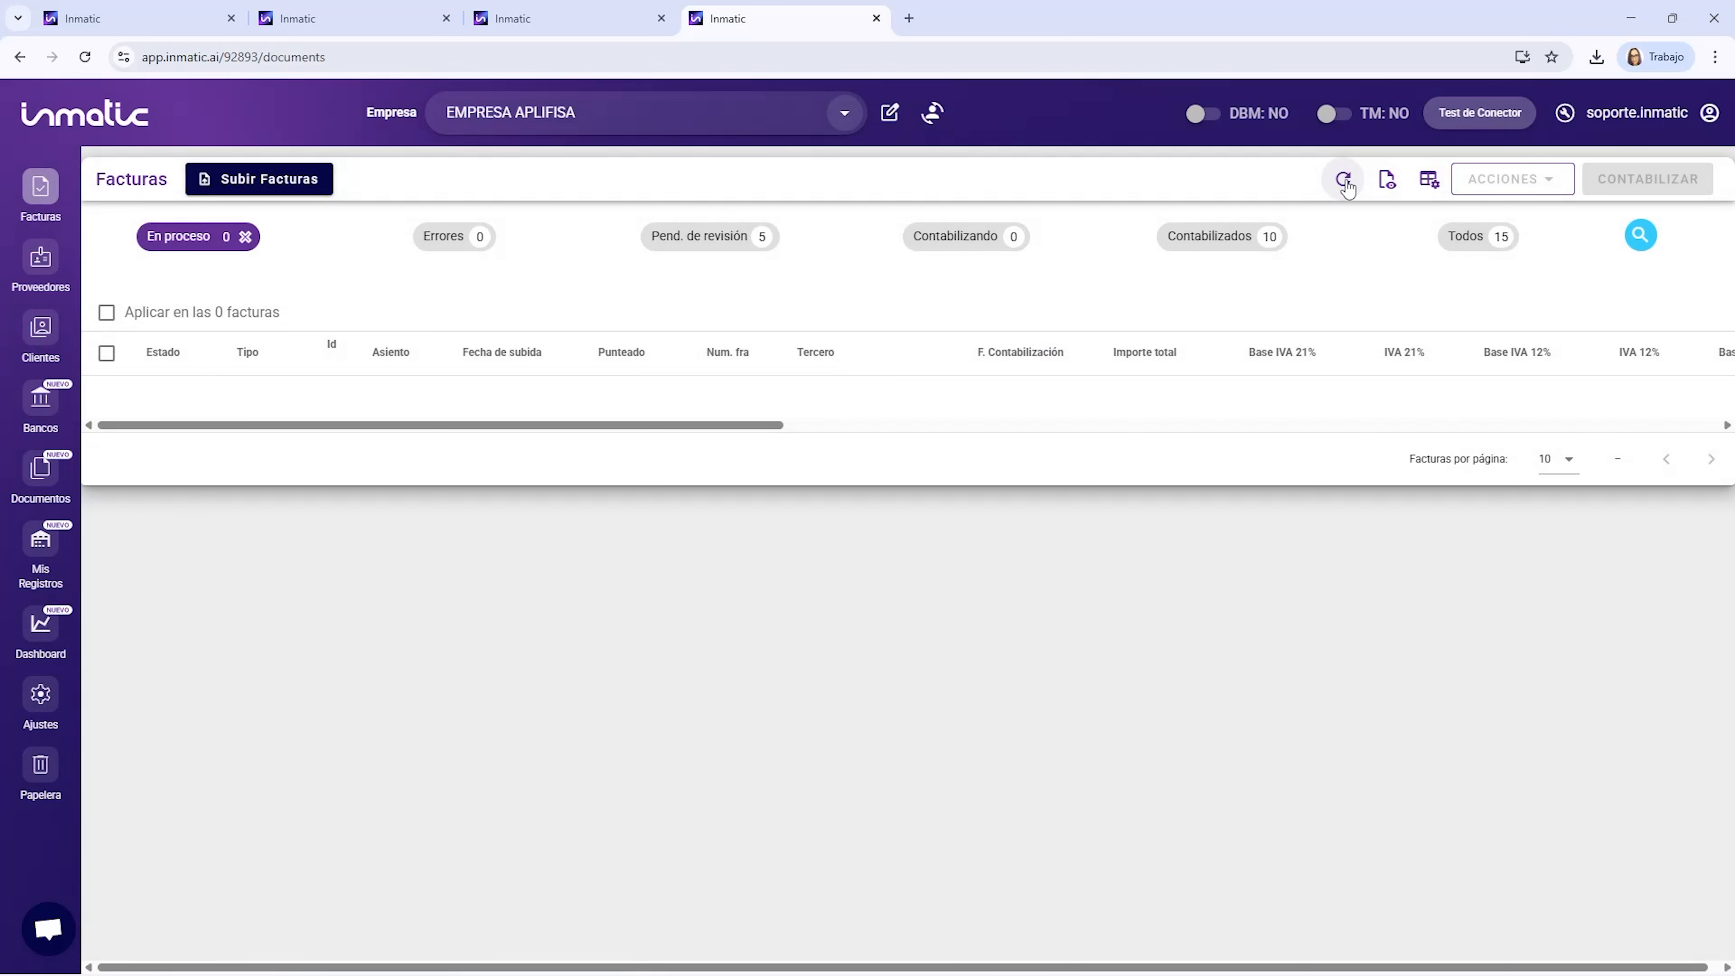
Open the IKEA Ibérica invoice from those pending review and compare its Método de subida with that of the following invoice.
click(687, 238)
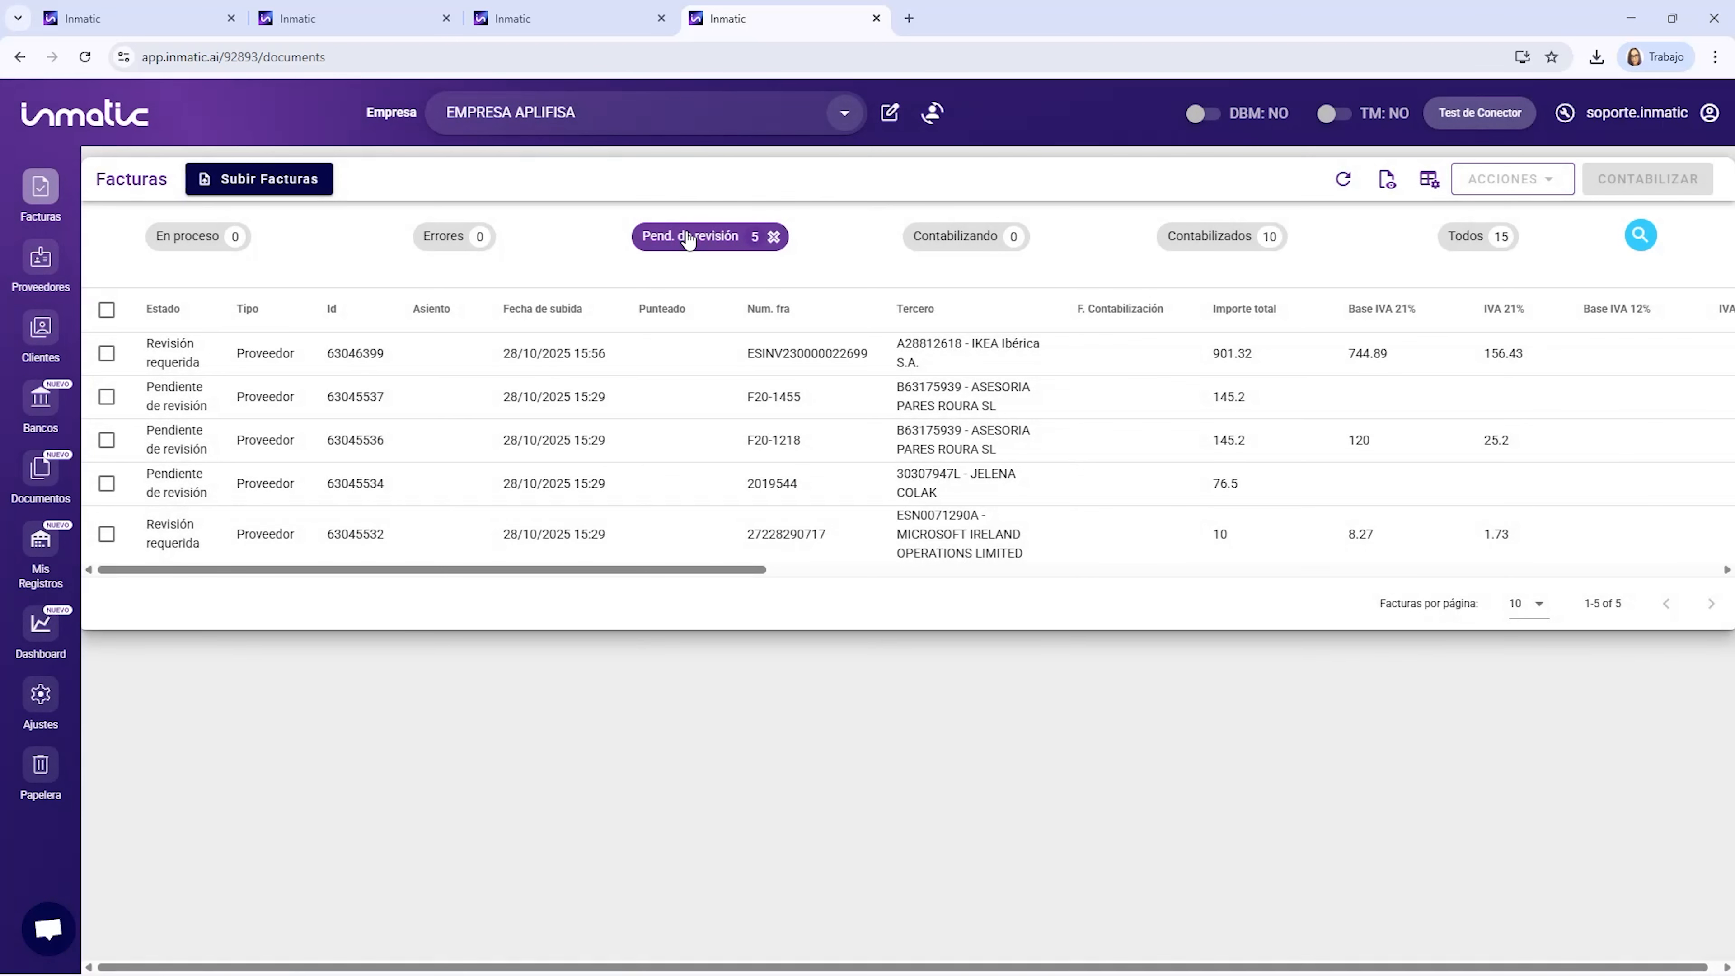
click(825, 353)
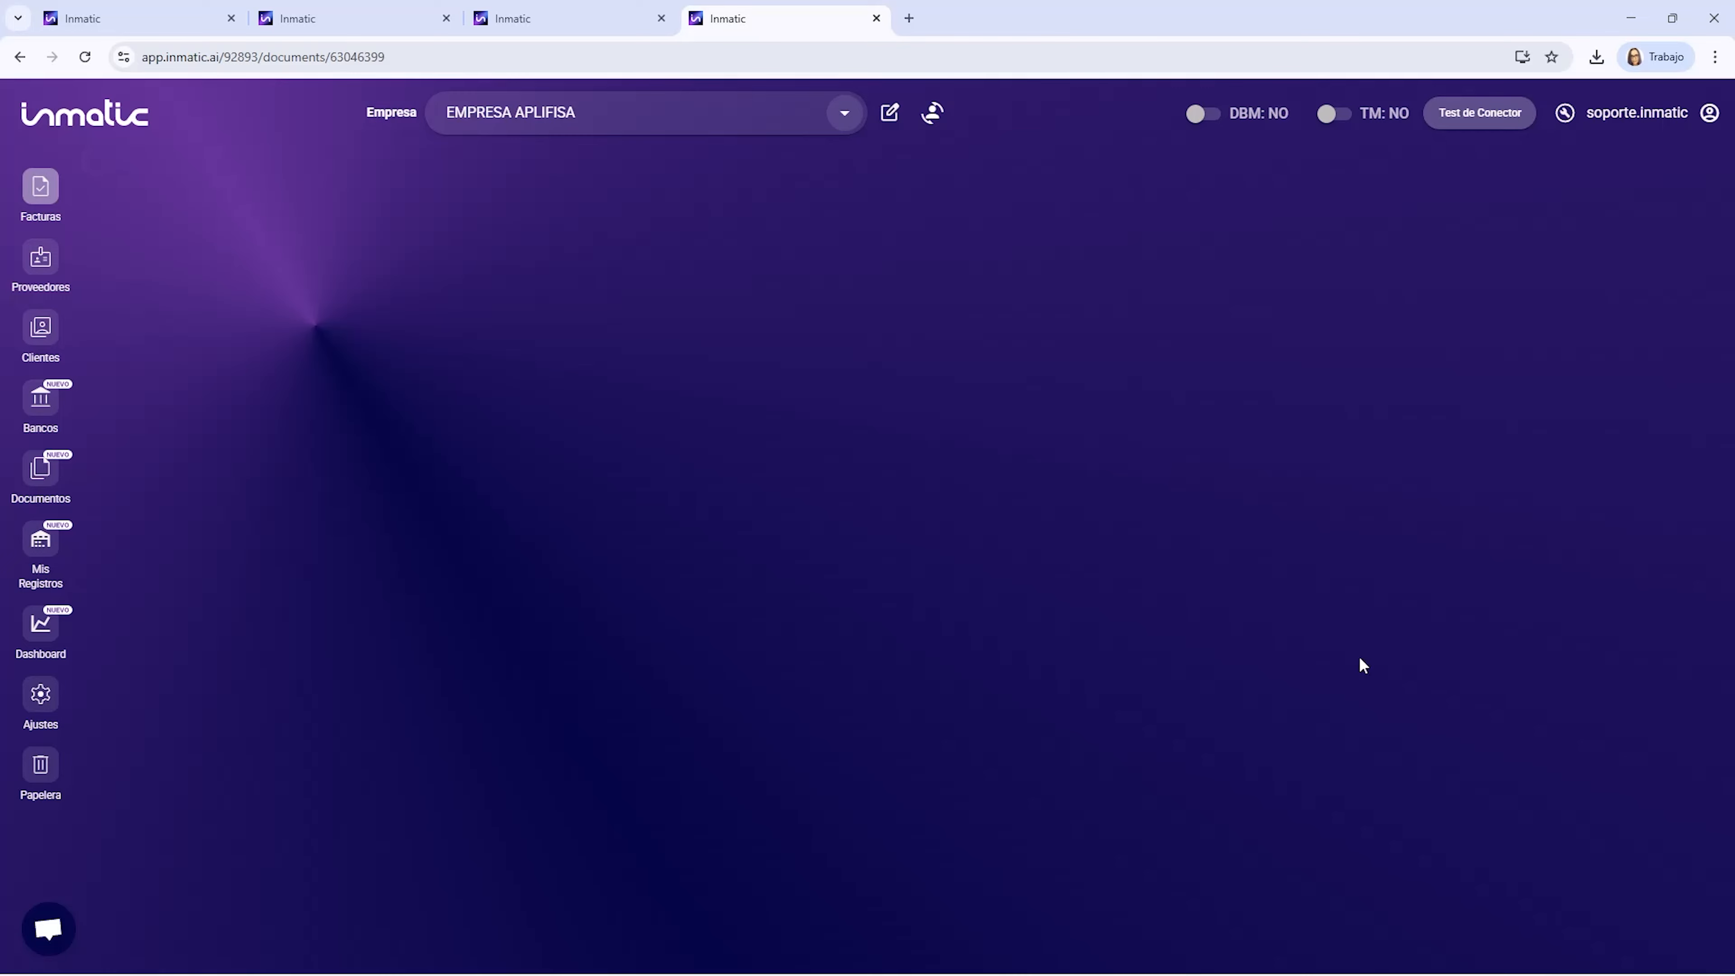
scroll(1419, 853, down, 1)
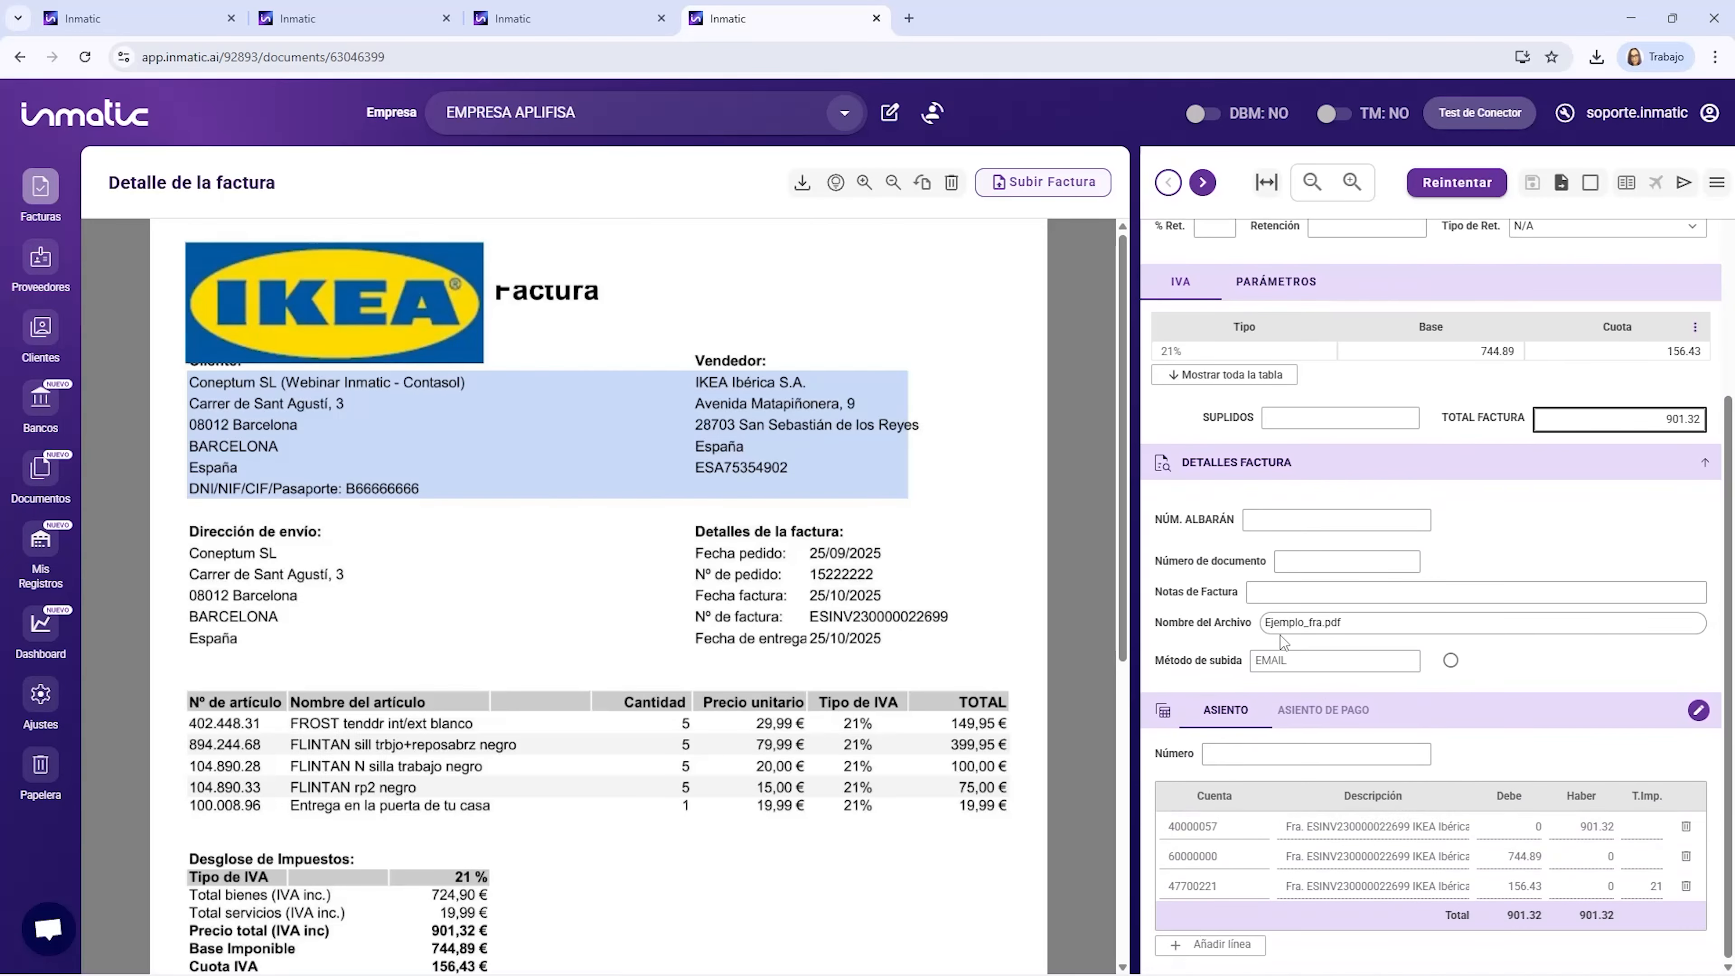
double_click(1265, 660)
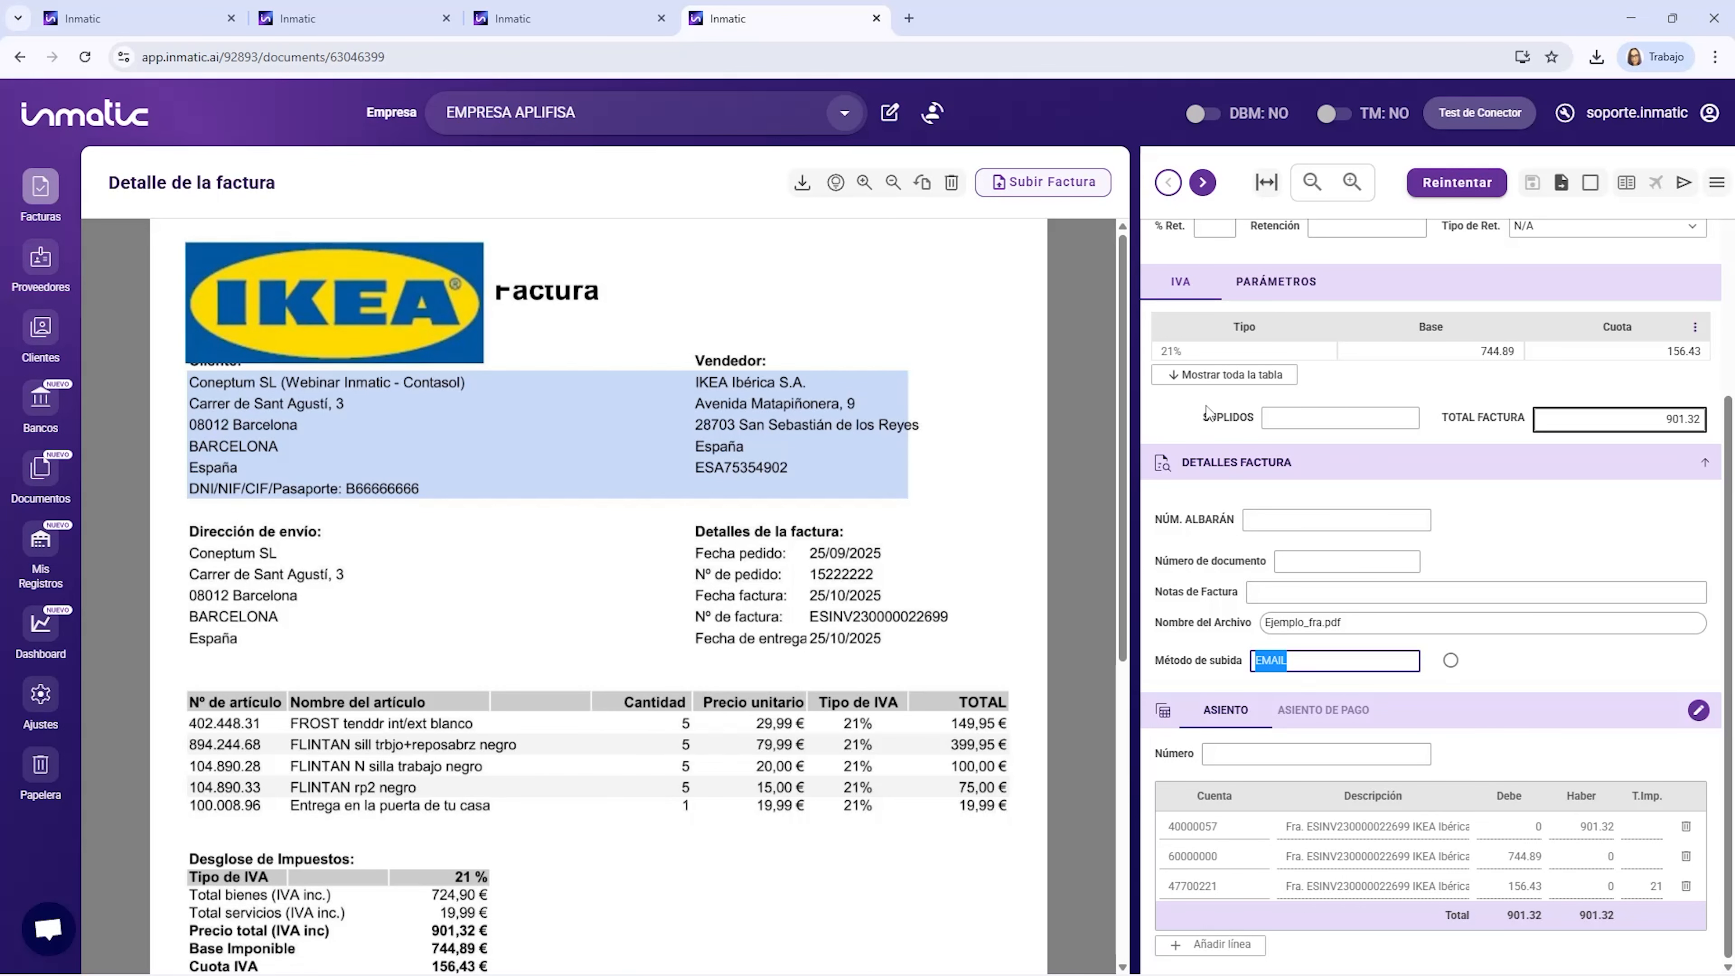
click(1202, 193)
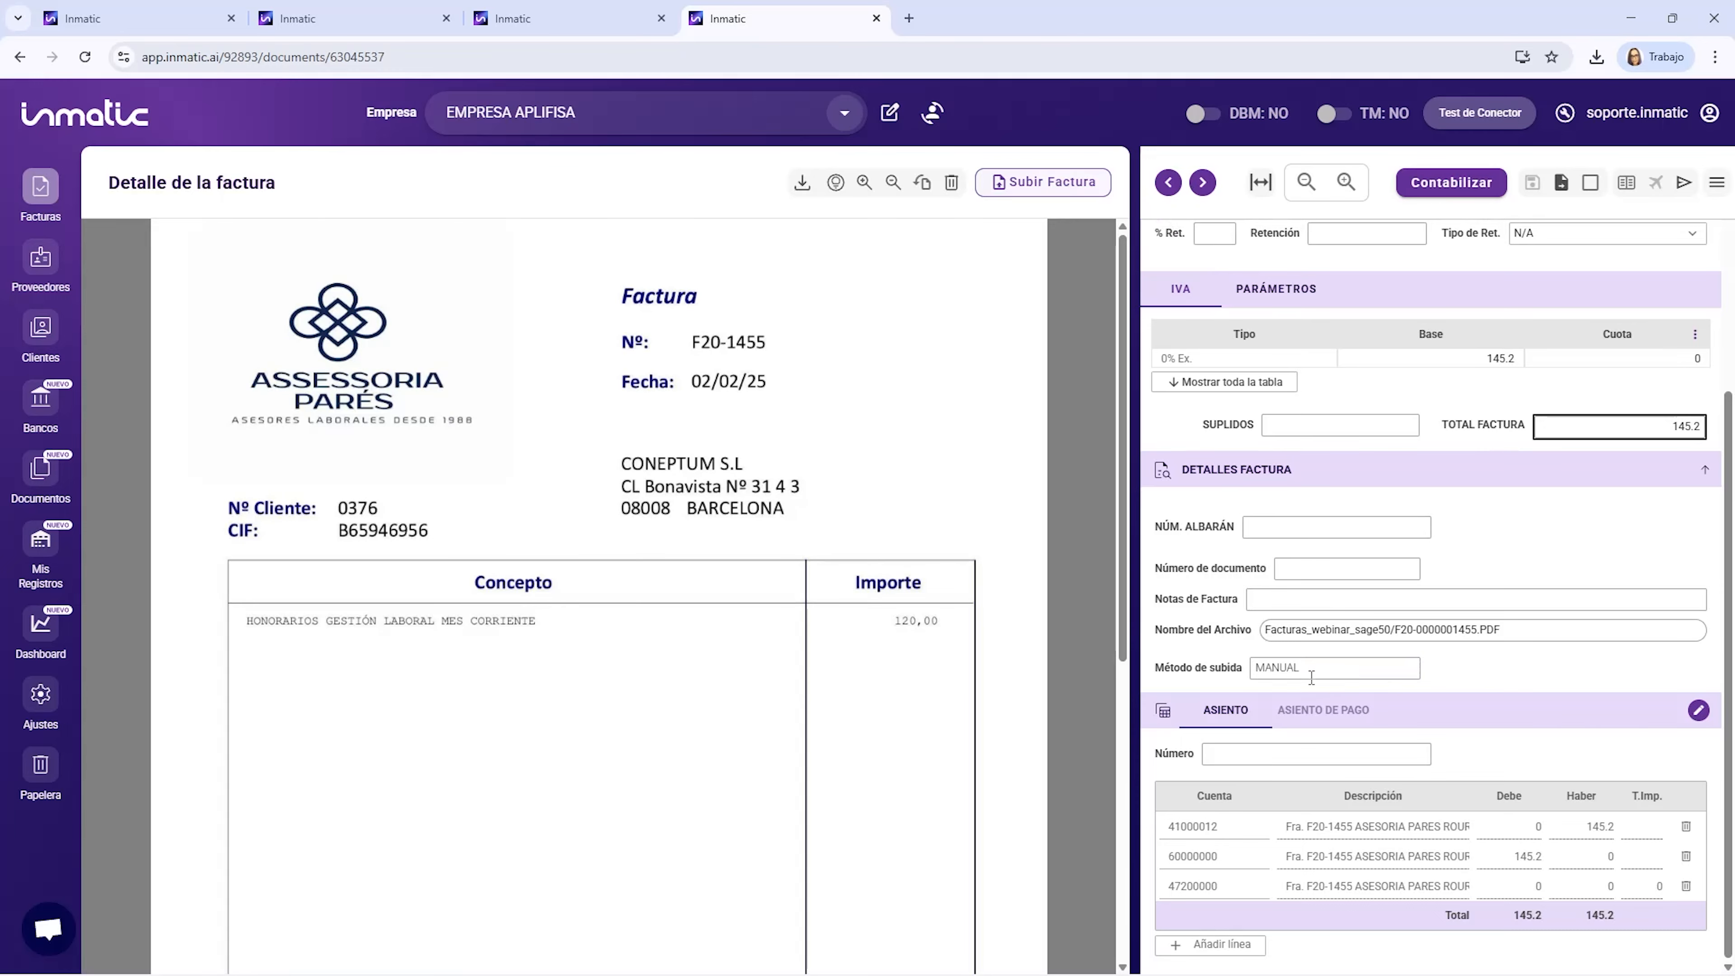
double_click(1261, 669)
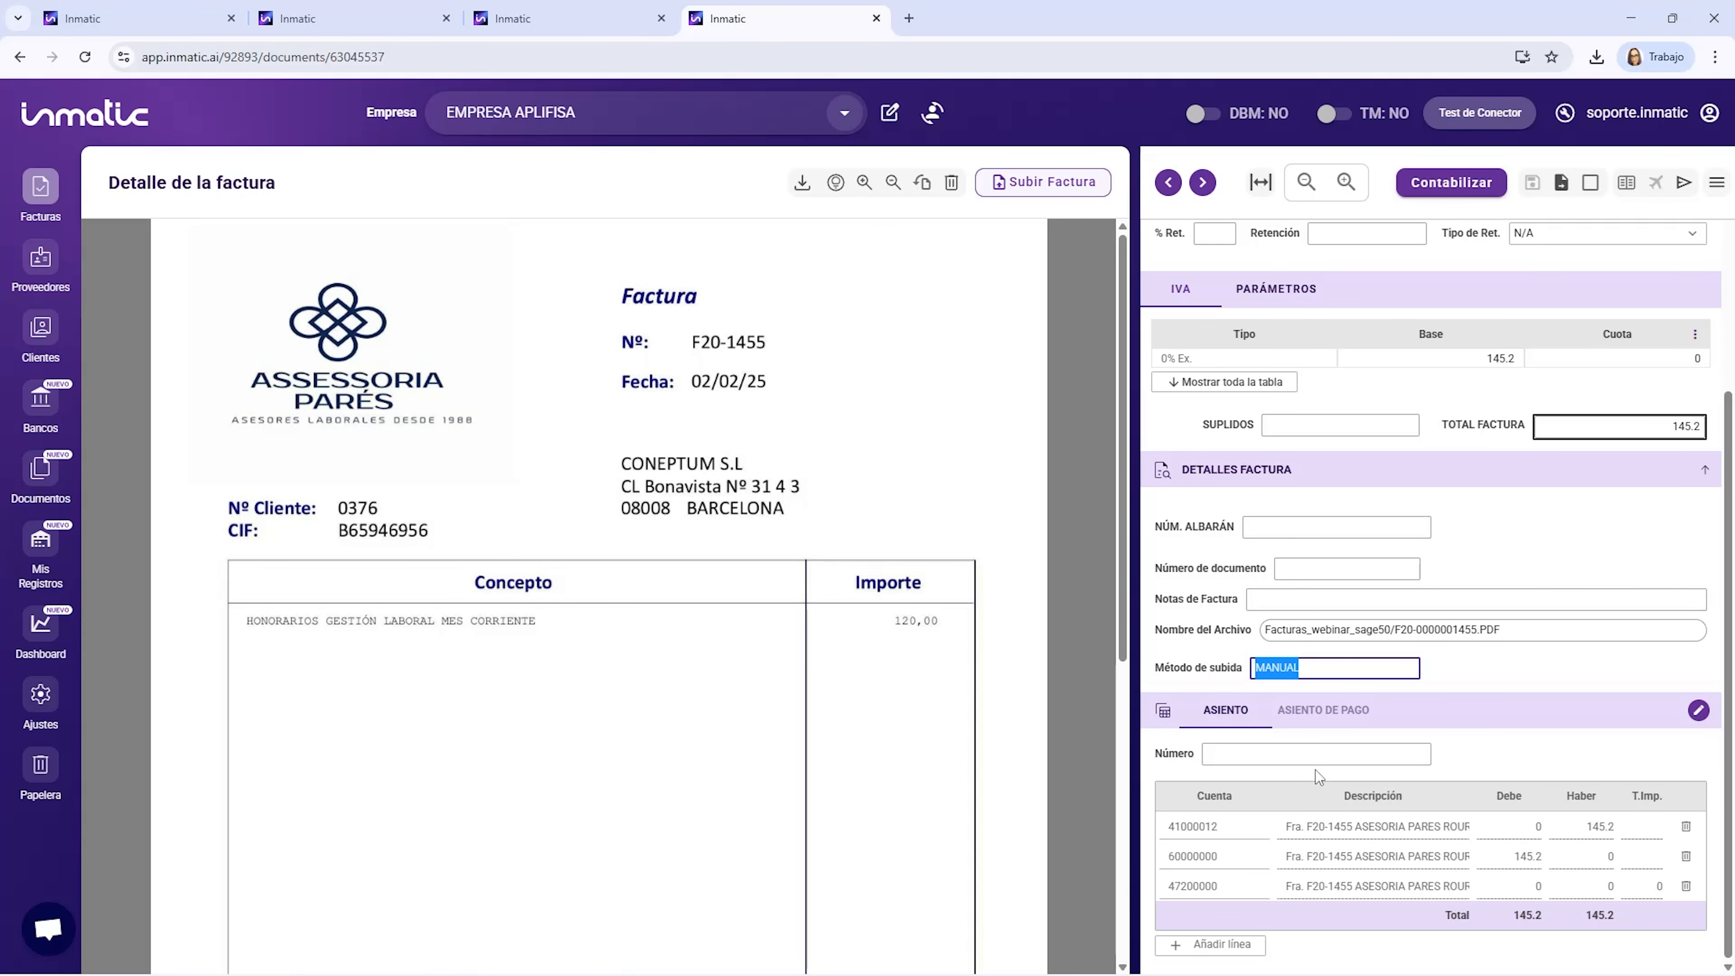
Review the Email loading point in the company's Puntos De Carga and go back to the full invoice list.
click(890, 113)
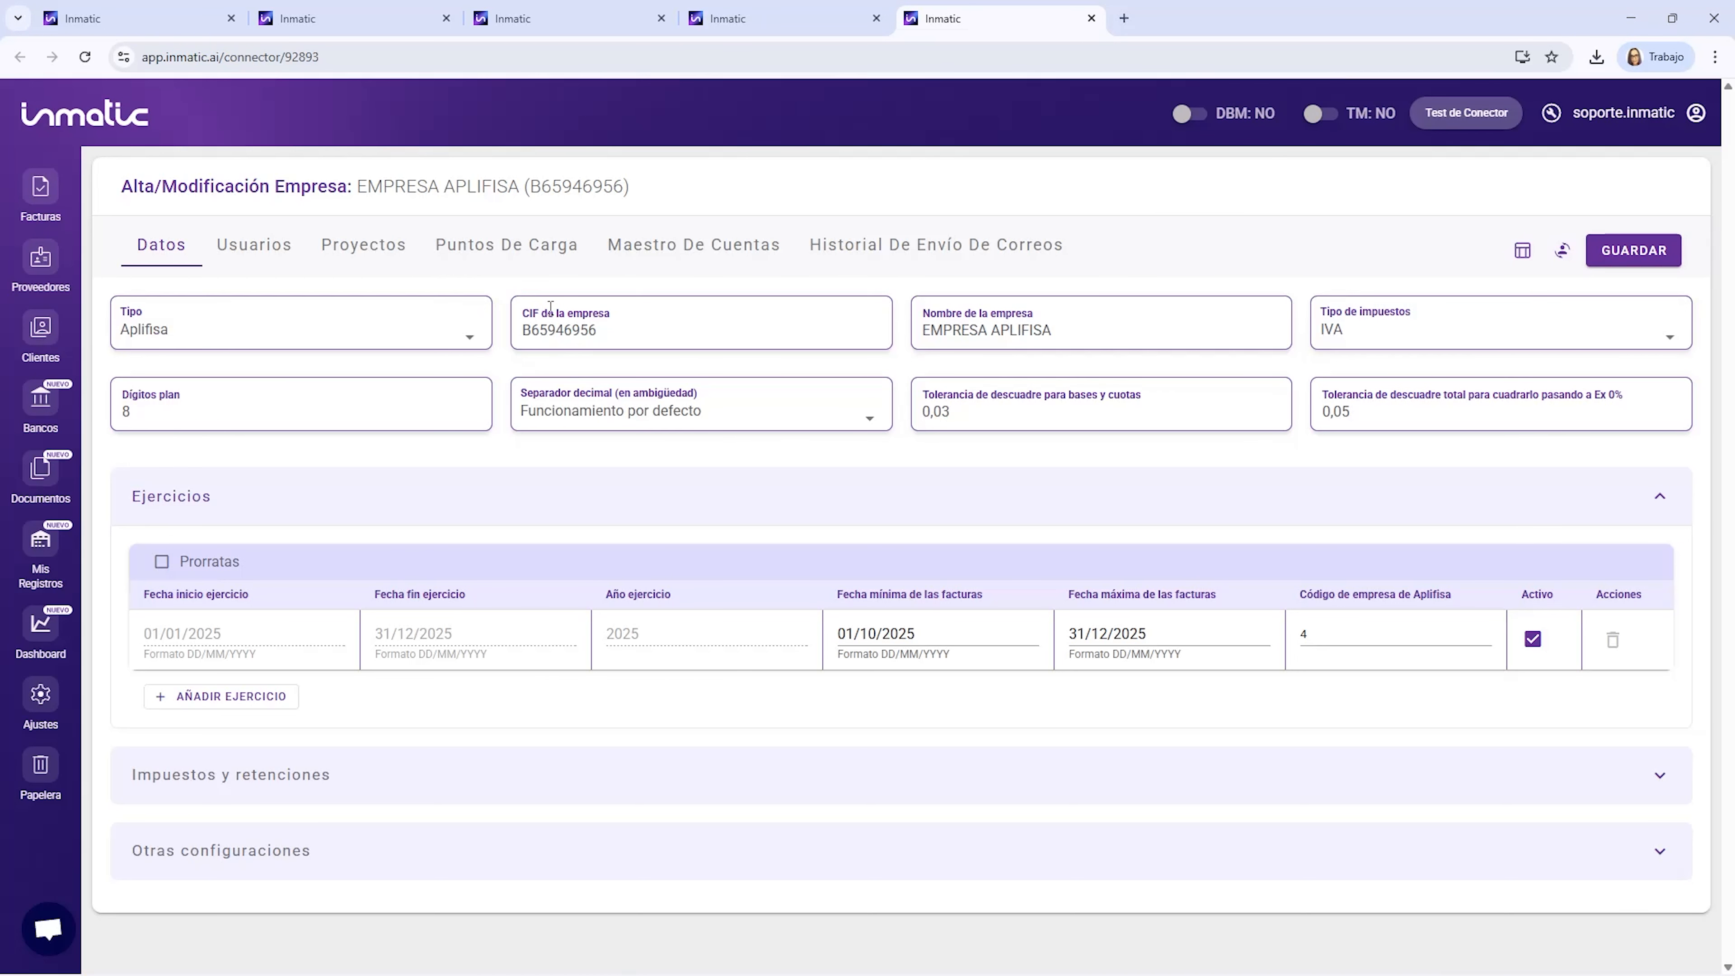
click(454, 246)
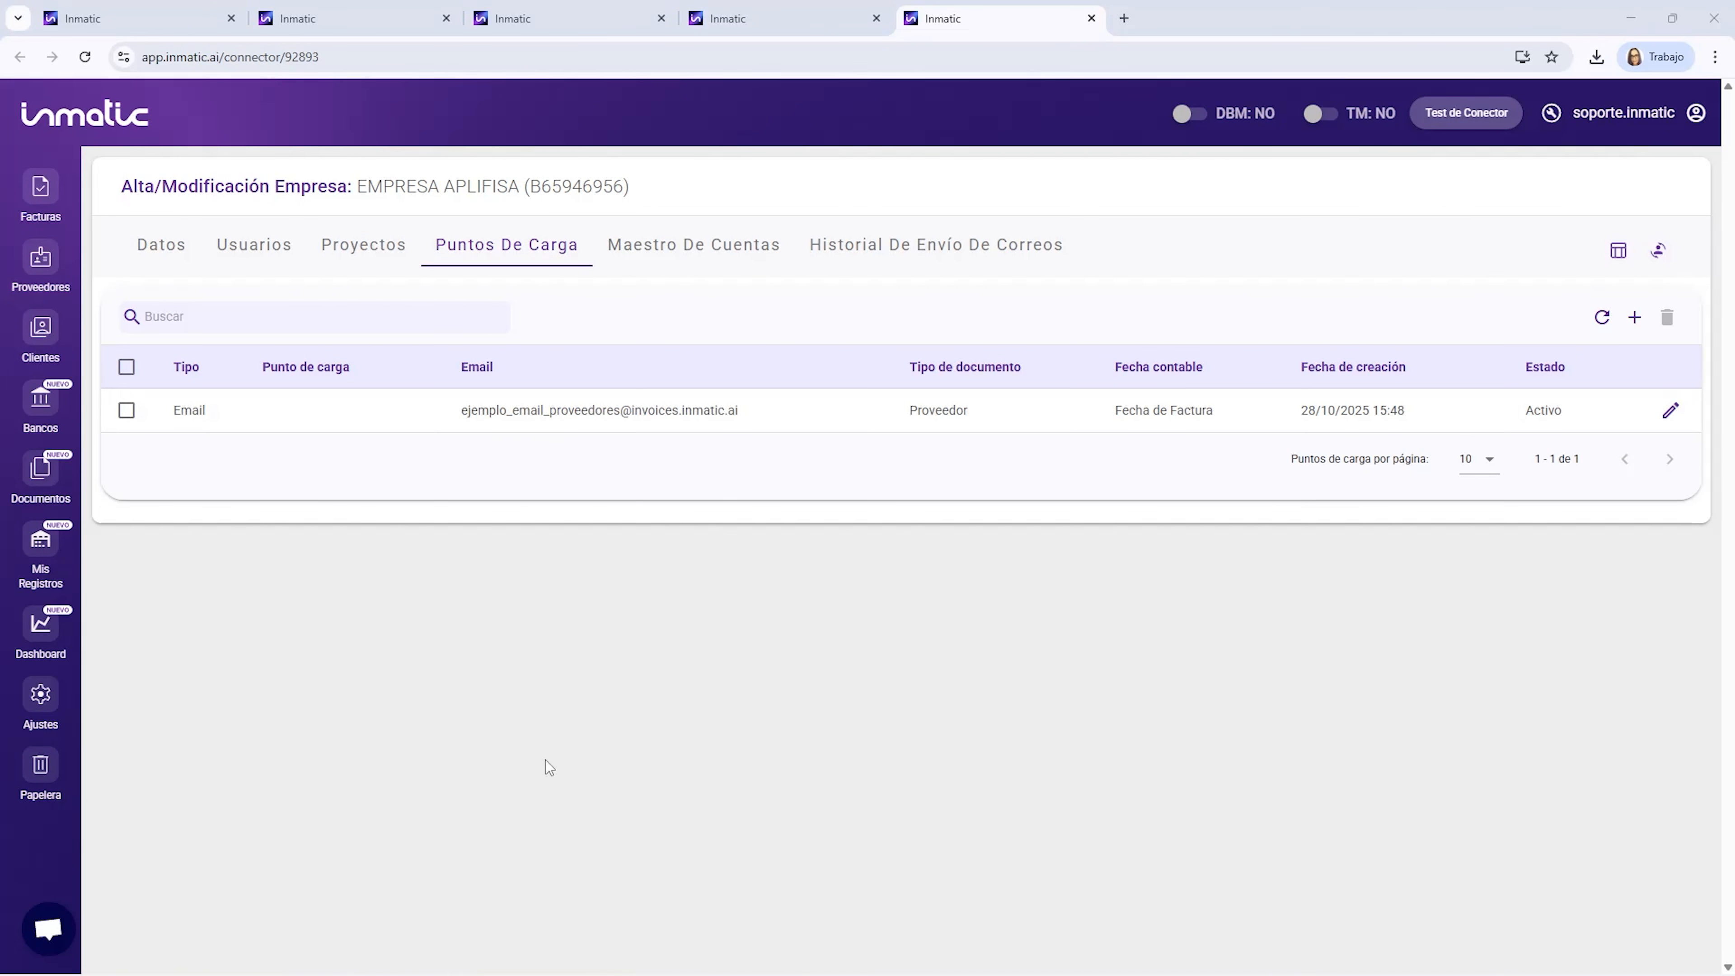
click(40, 192)
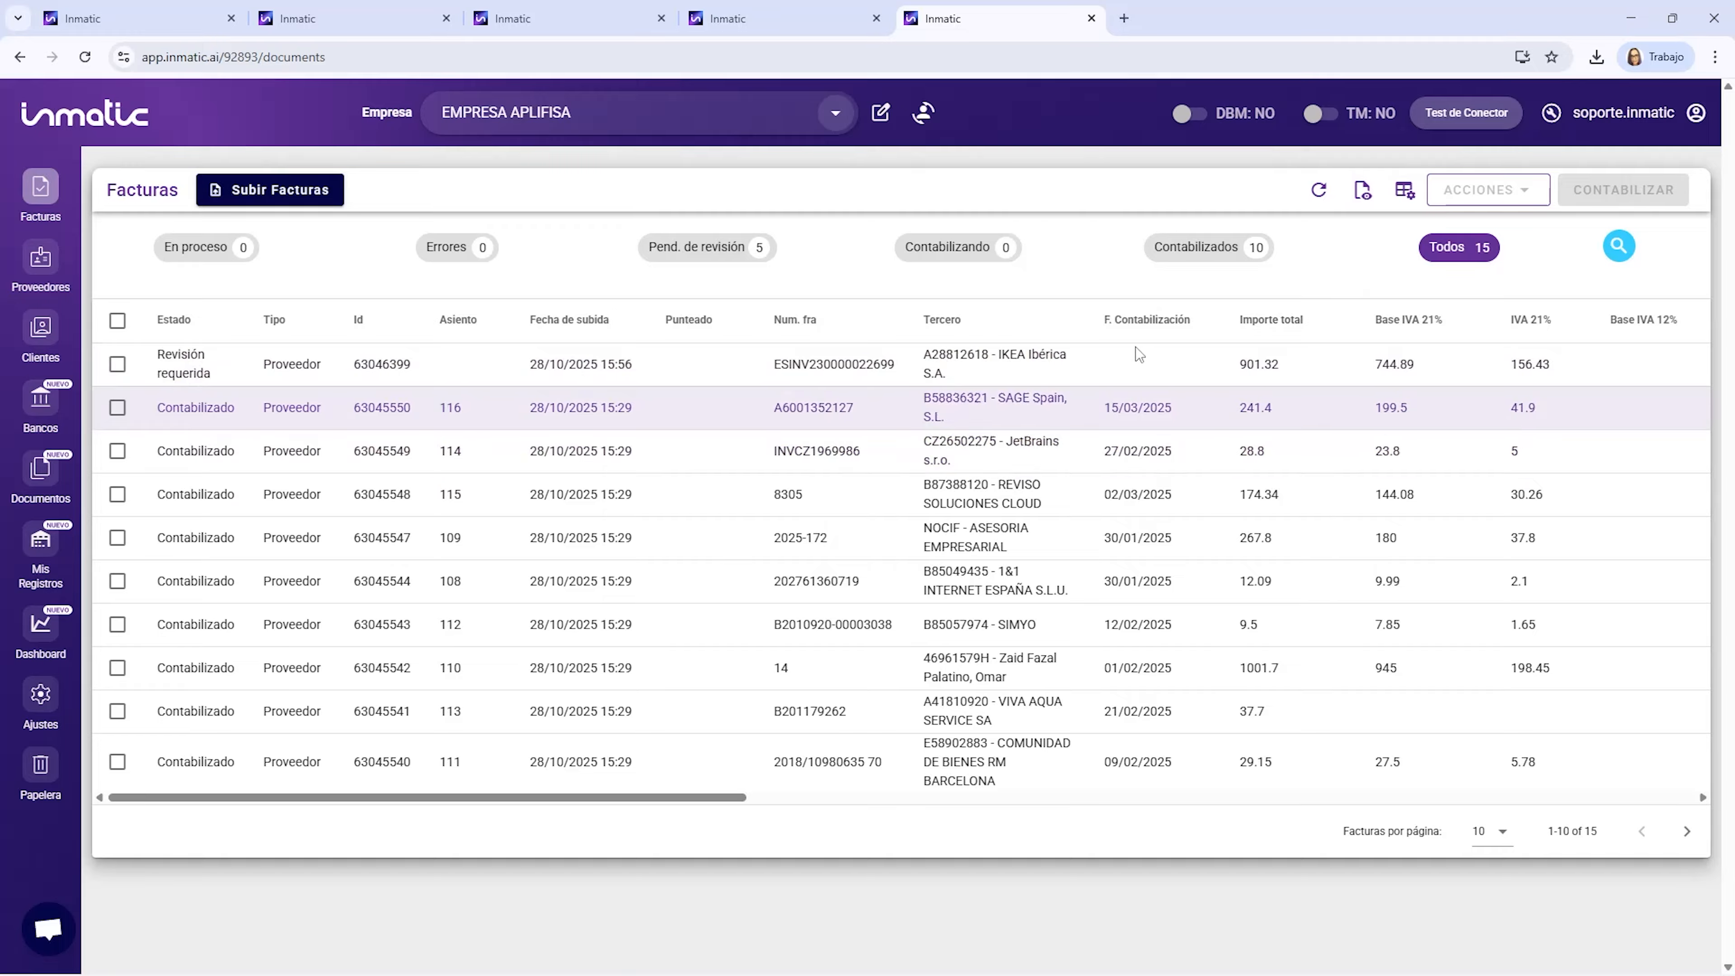
Display PDF thumbnails in the invoice list and try reducing and enlarging their size.
click(1361, 199)
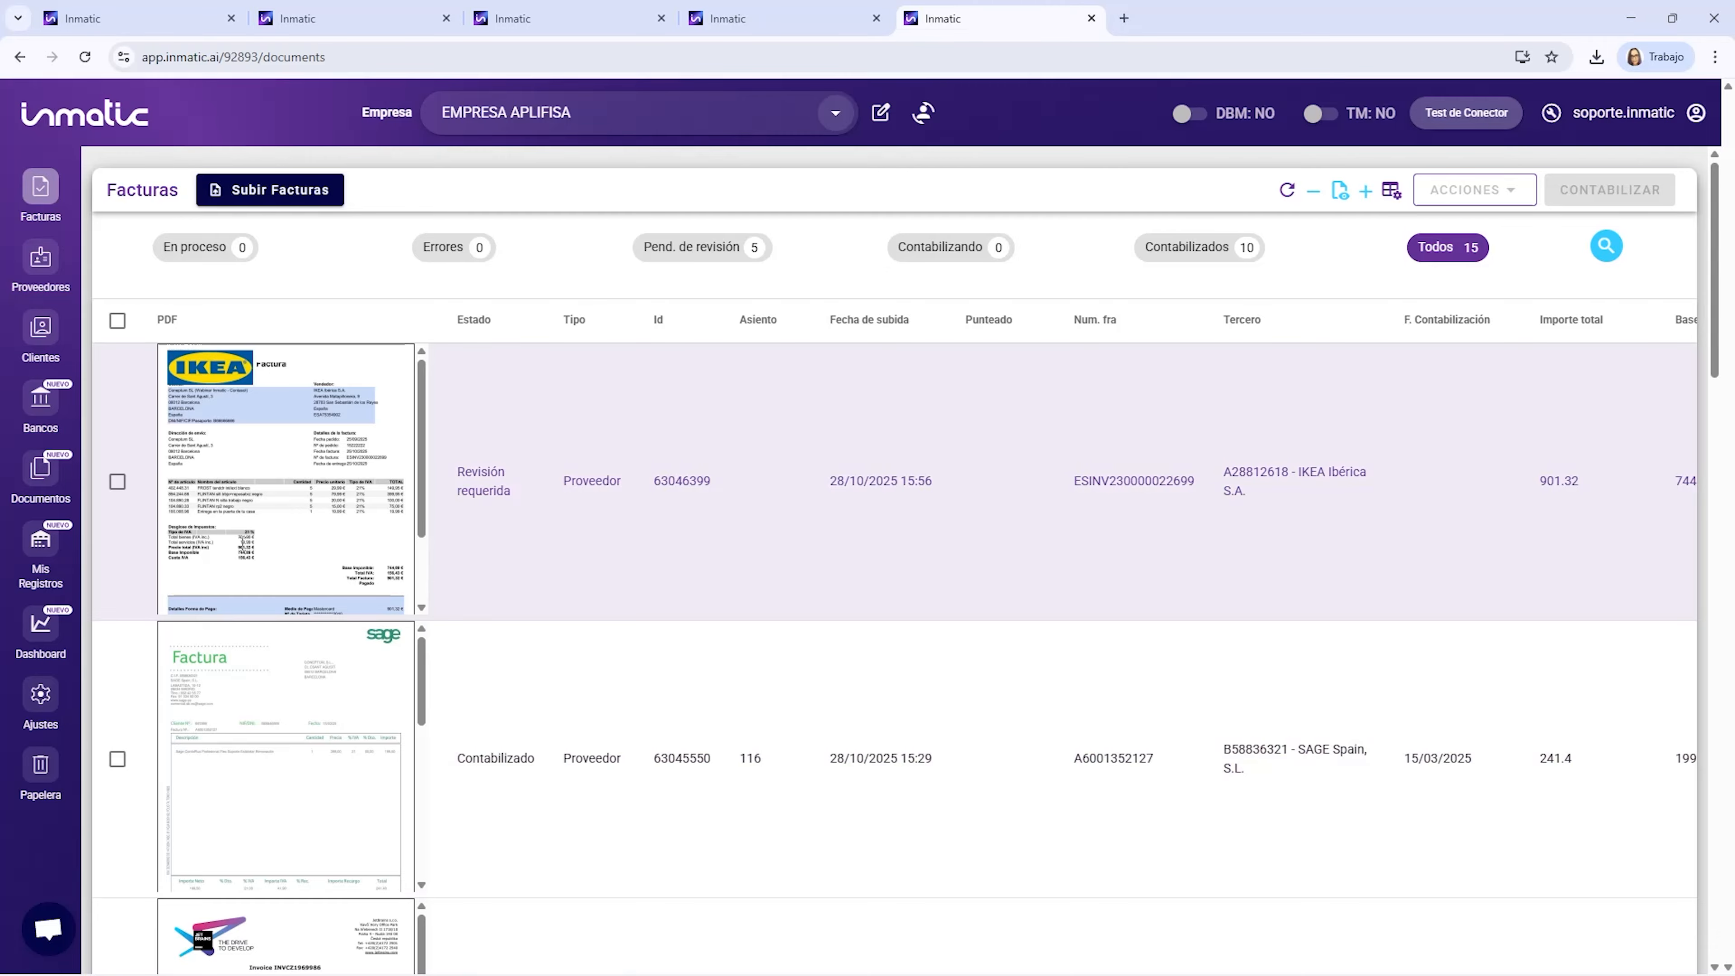
scroll(298, 526, down, 2)
scroll(276, 434, up, 2)
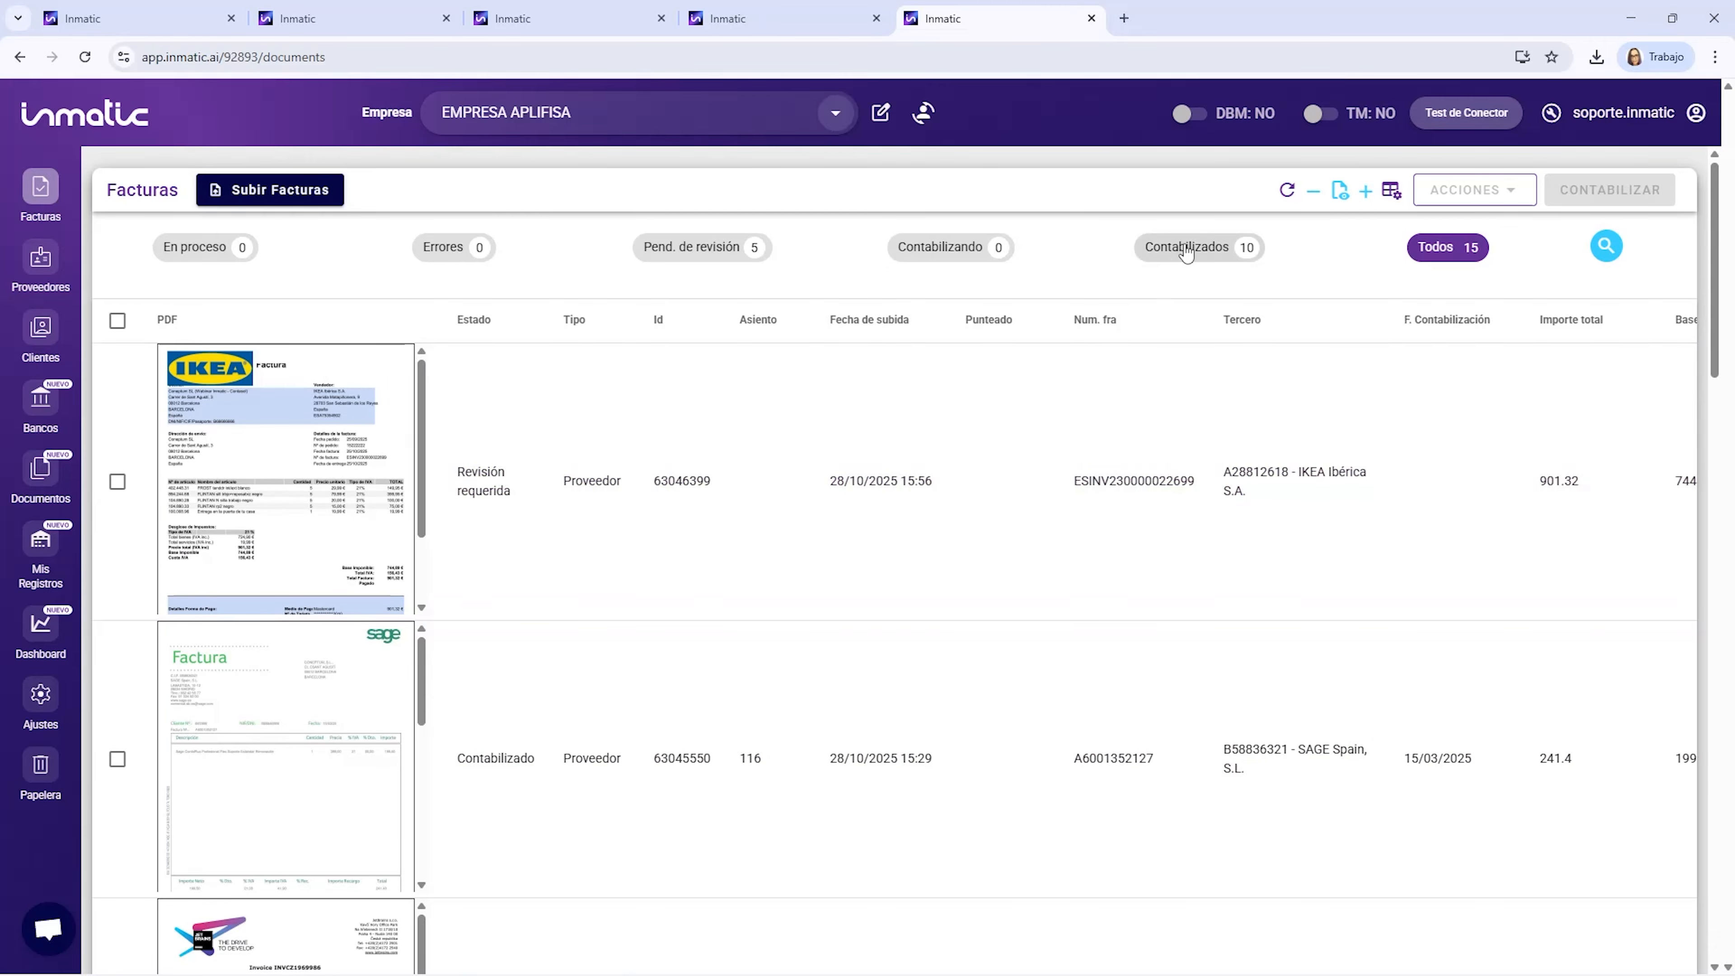
click(1313, 192)
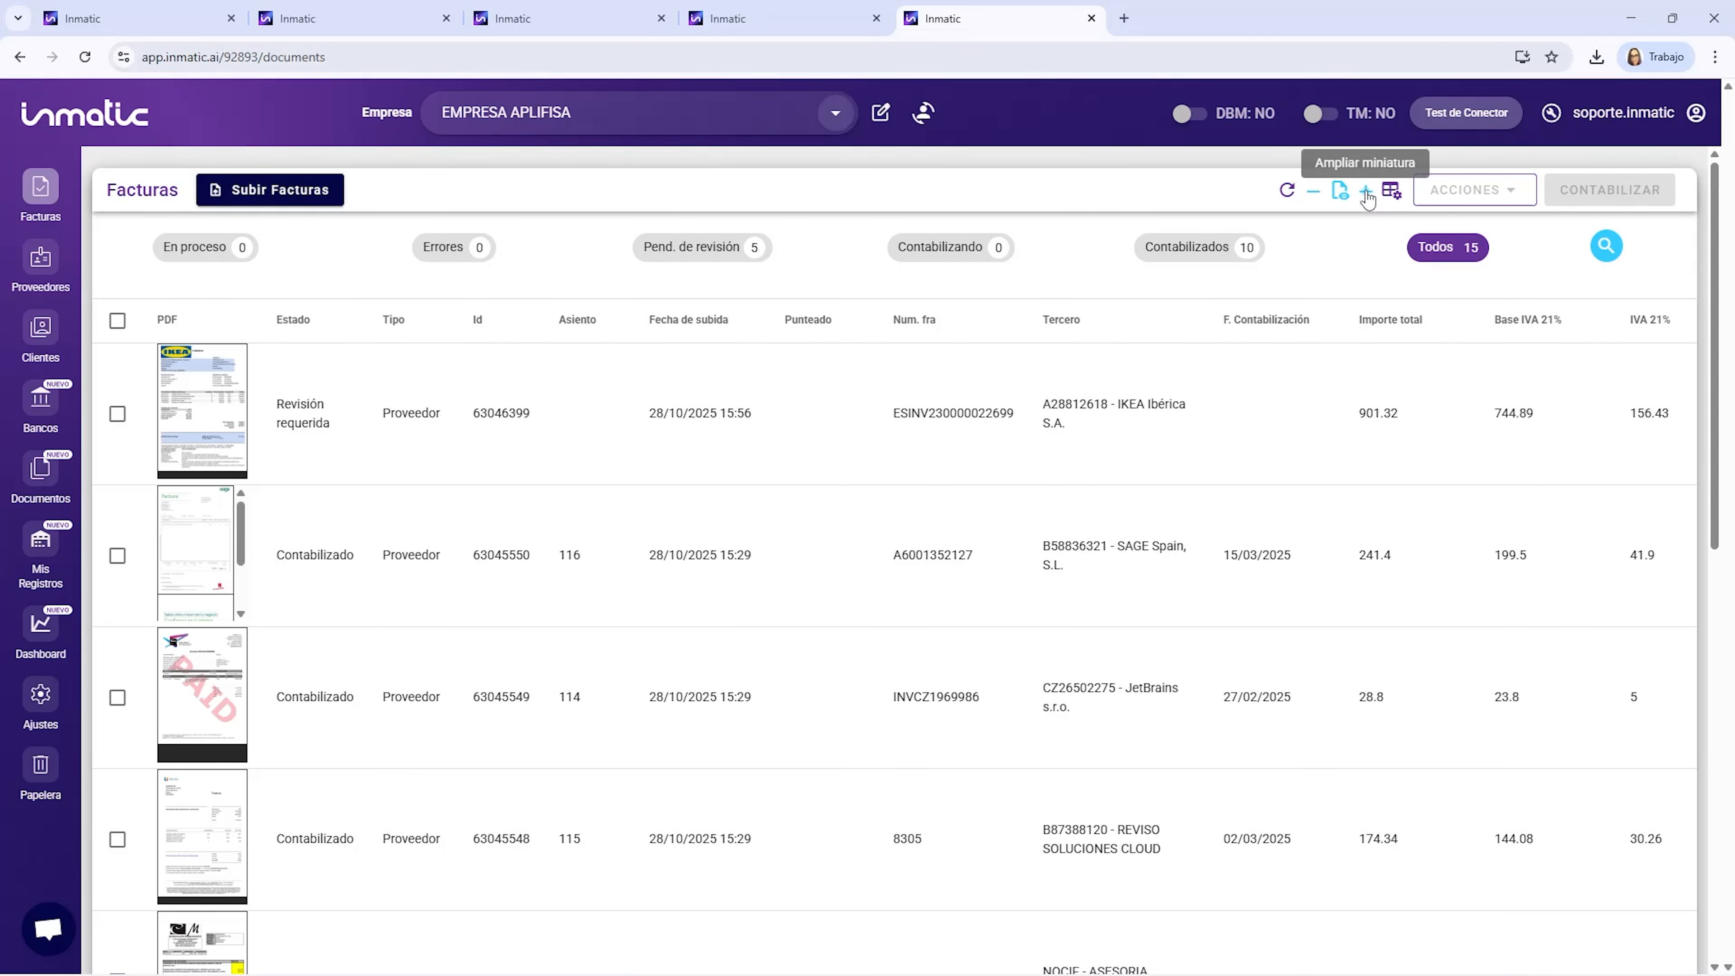
click(1367, 192)
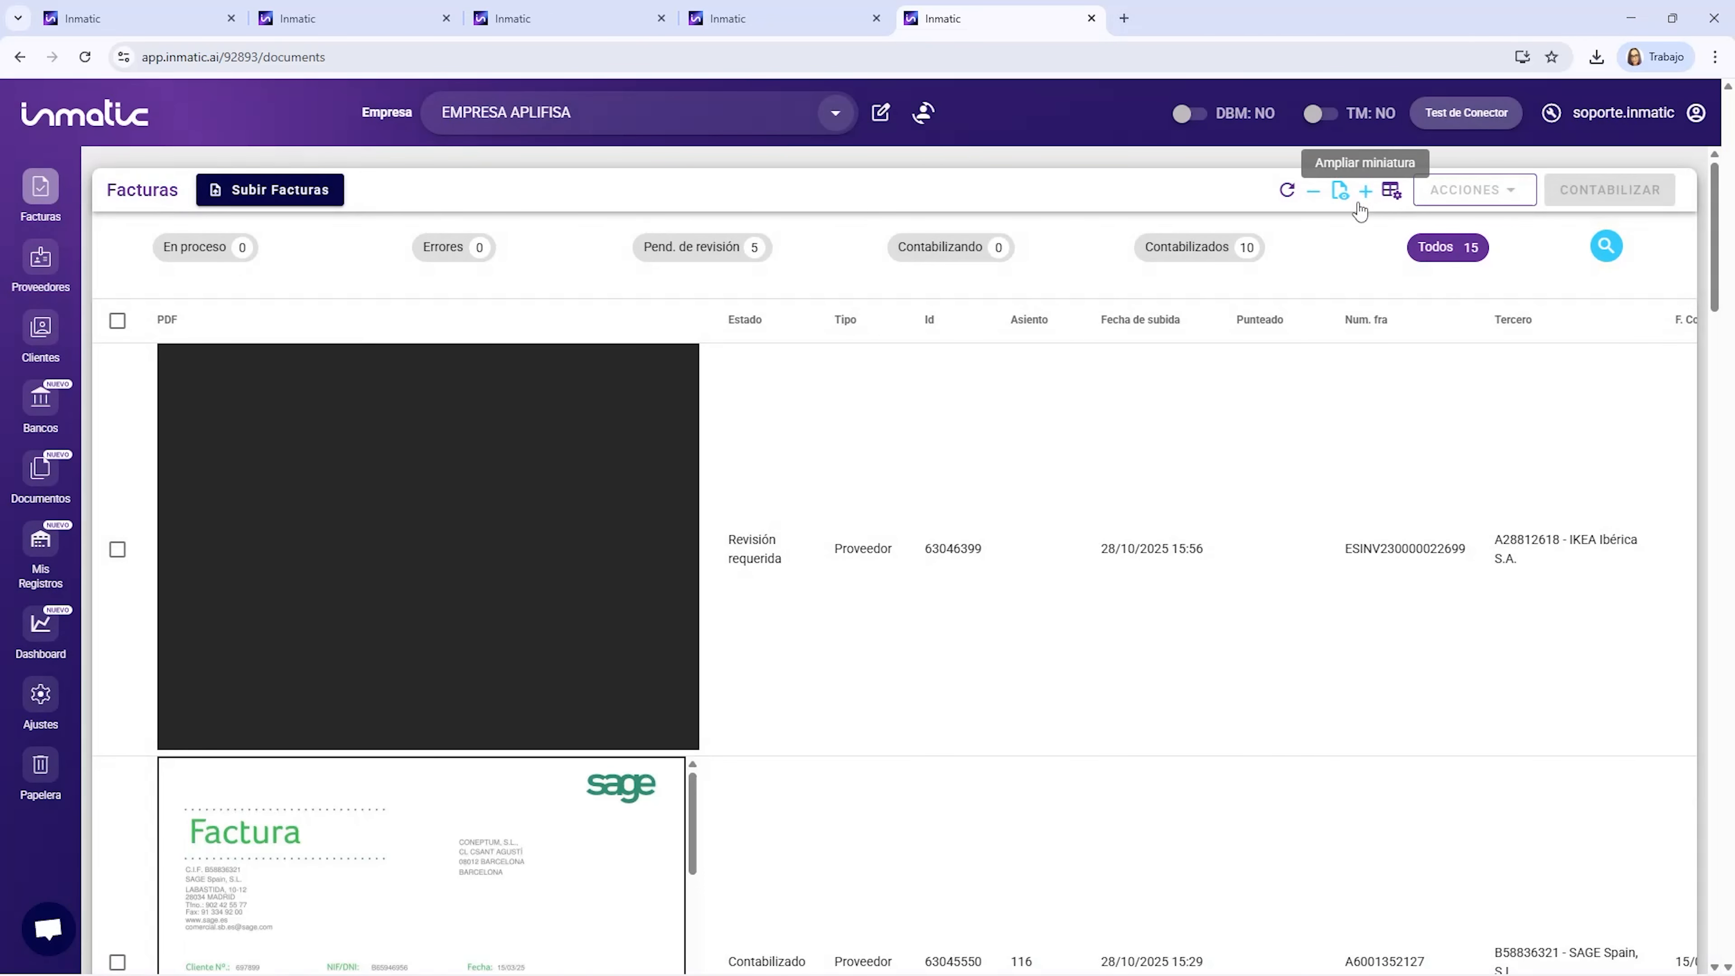
Look through the enlarged PDF previews of the invoices and hide the thumbnails again.
scroll(372, 526, up, 5)
scroll(371, 527, down, 7)
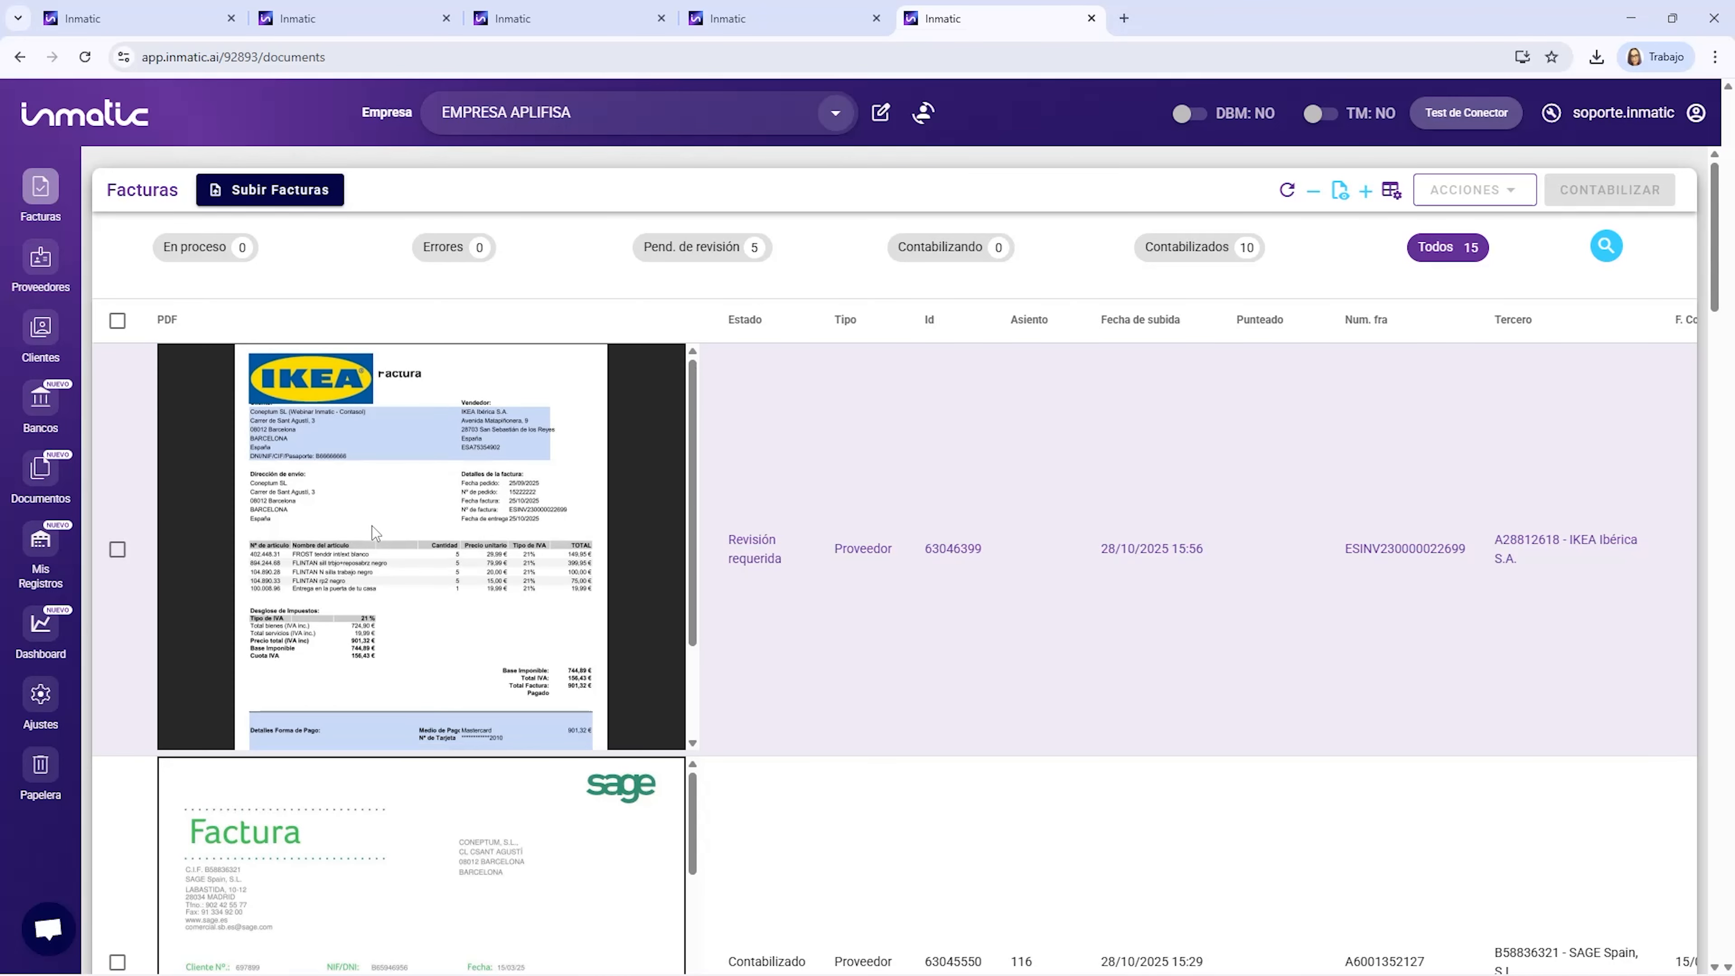
scroll(373, 526, up, 5)
scroll(373, 526, down, 5)
scroll(829, 575, down, 3)
scroll(829, 575, up, 3)
click(1339, 193)
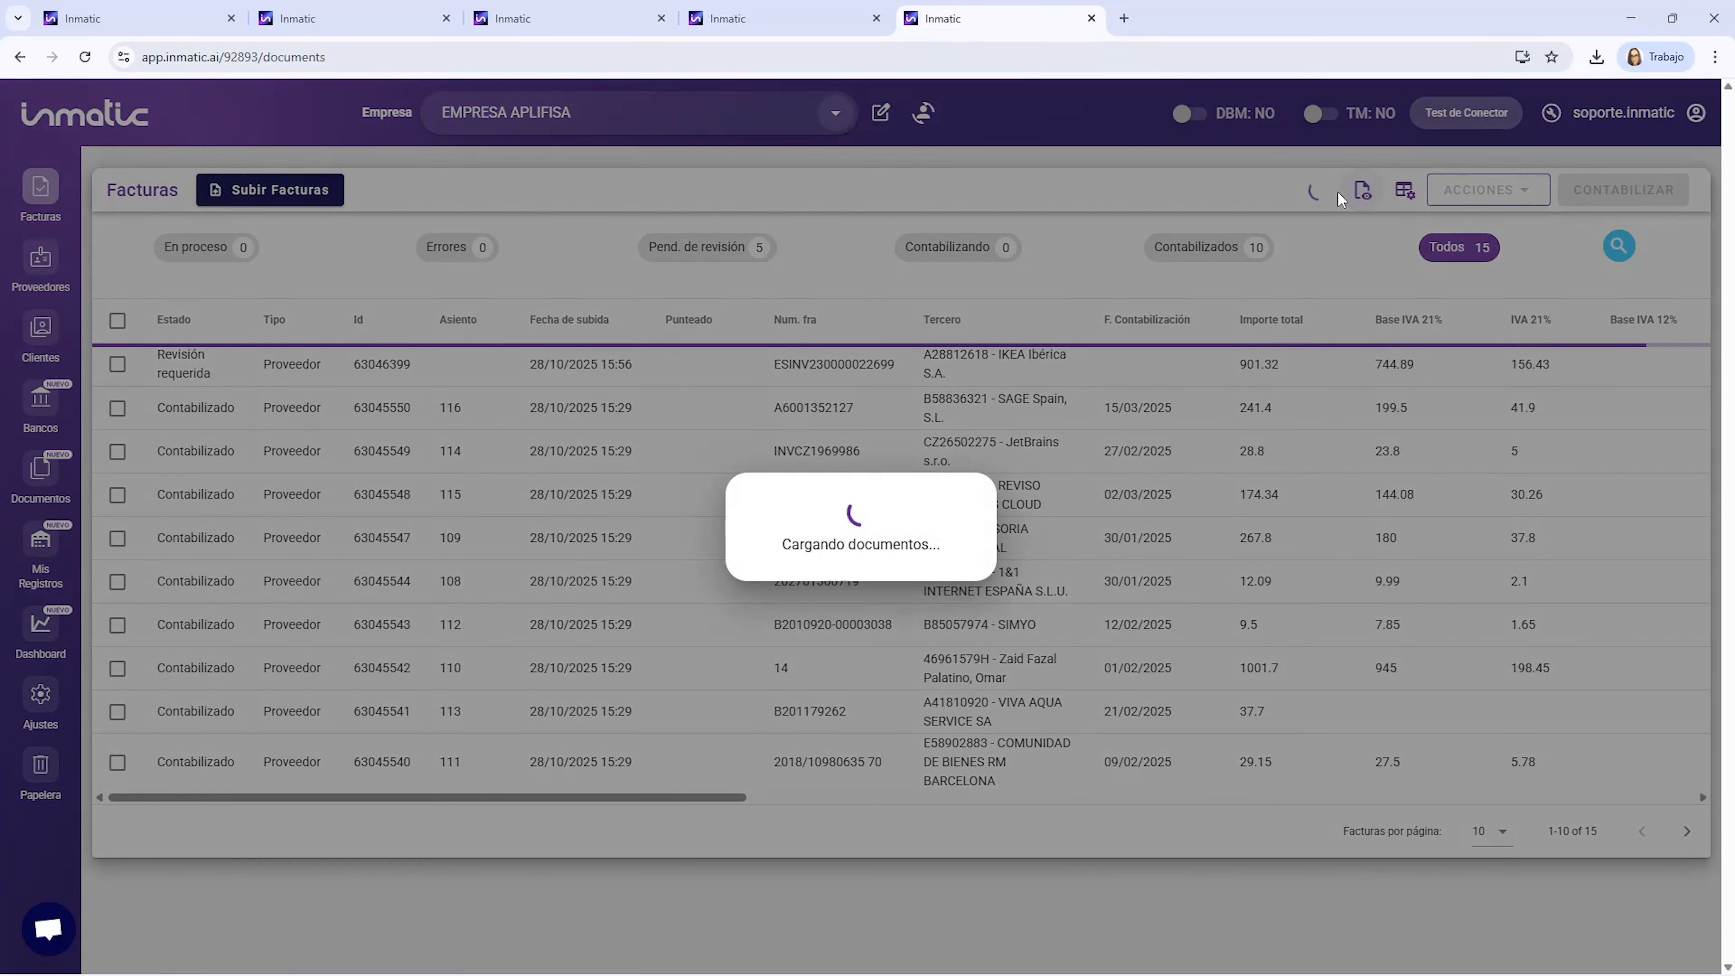